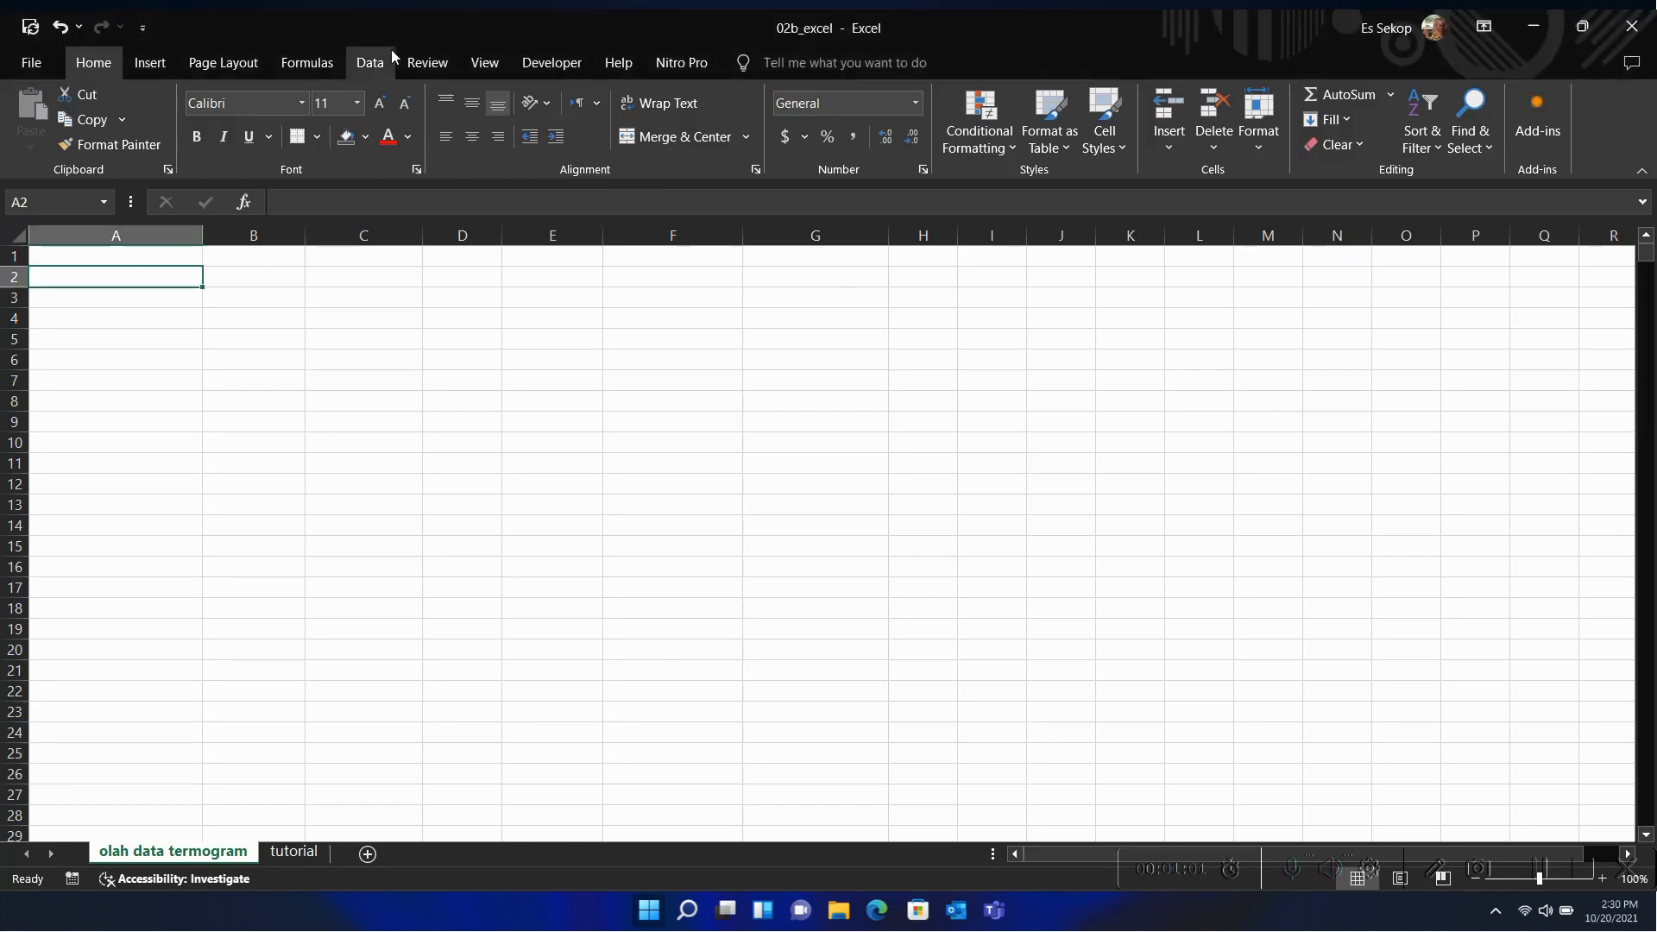
Step: Import the text file 02a_1 from the 02_tugas termogram folder, bringing up its data preview
left_click(369, 63)
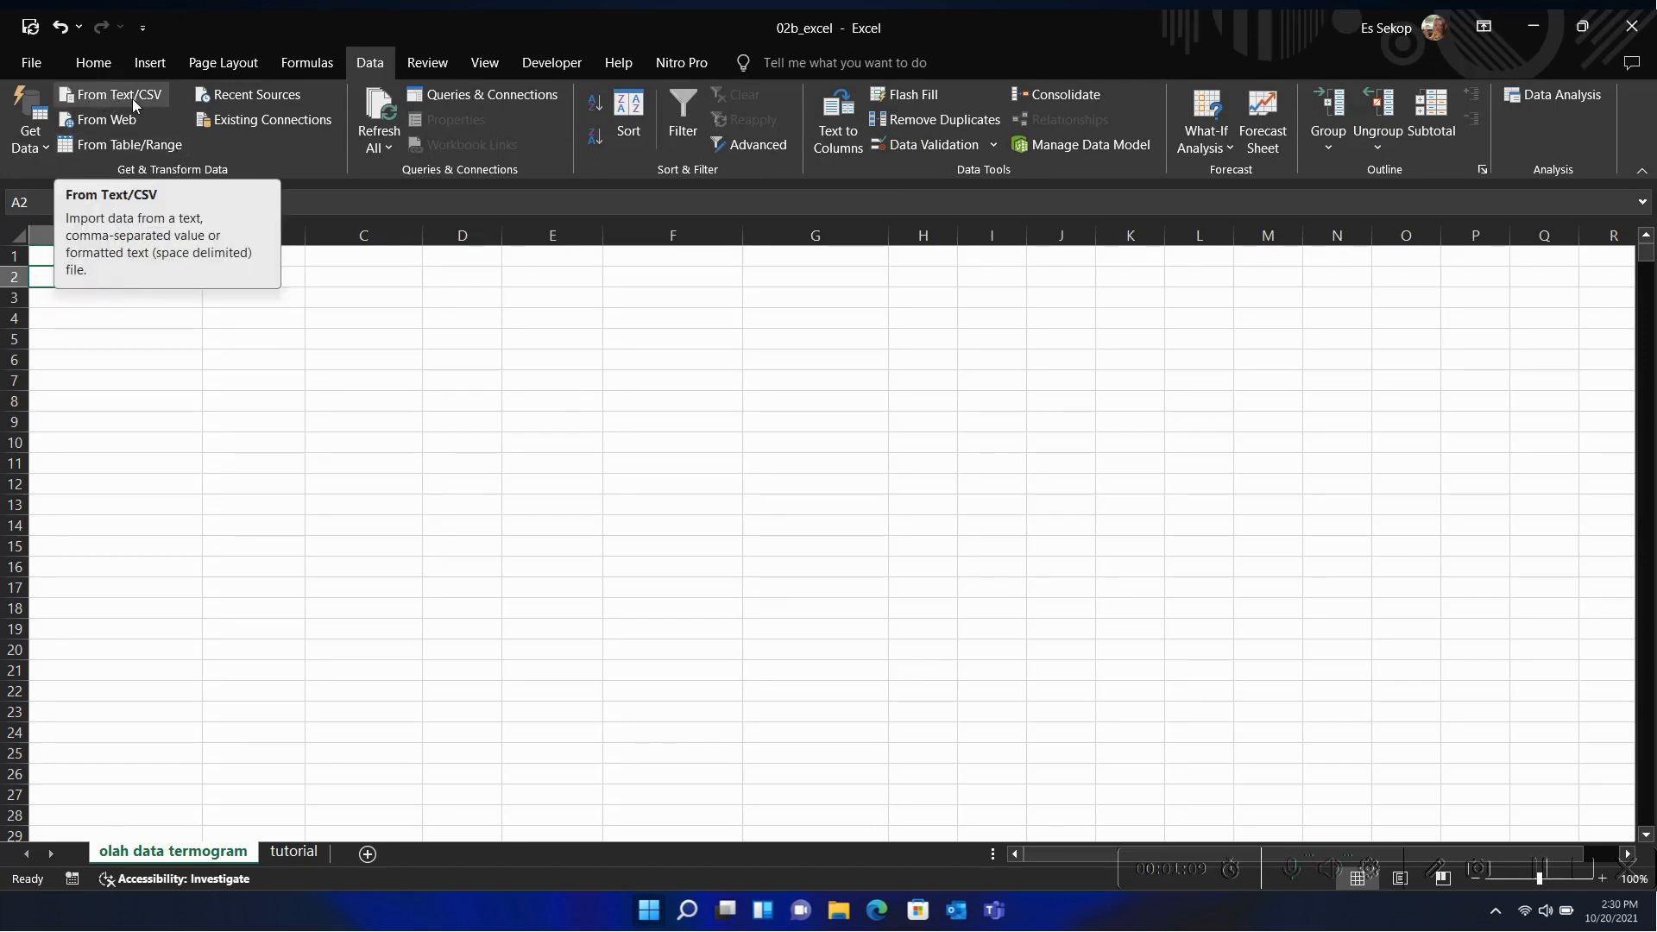
left_click(132, 96)
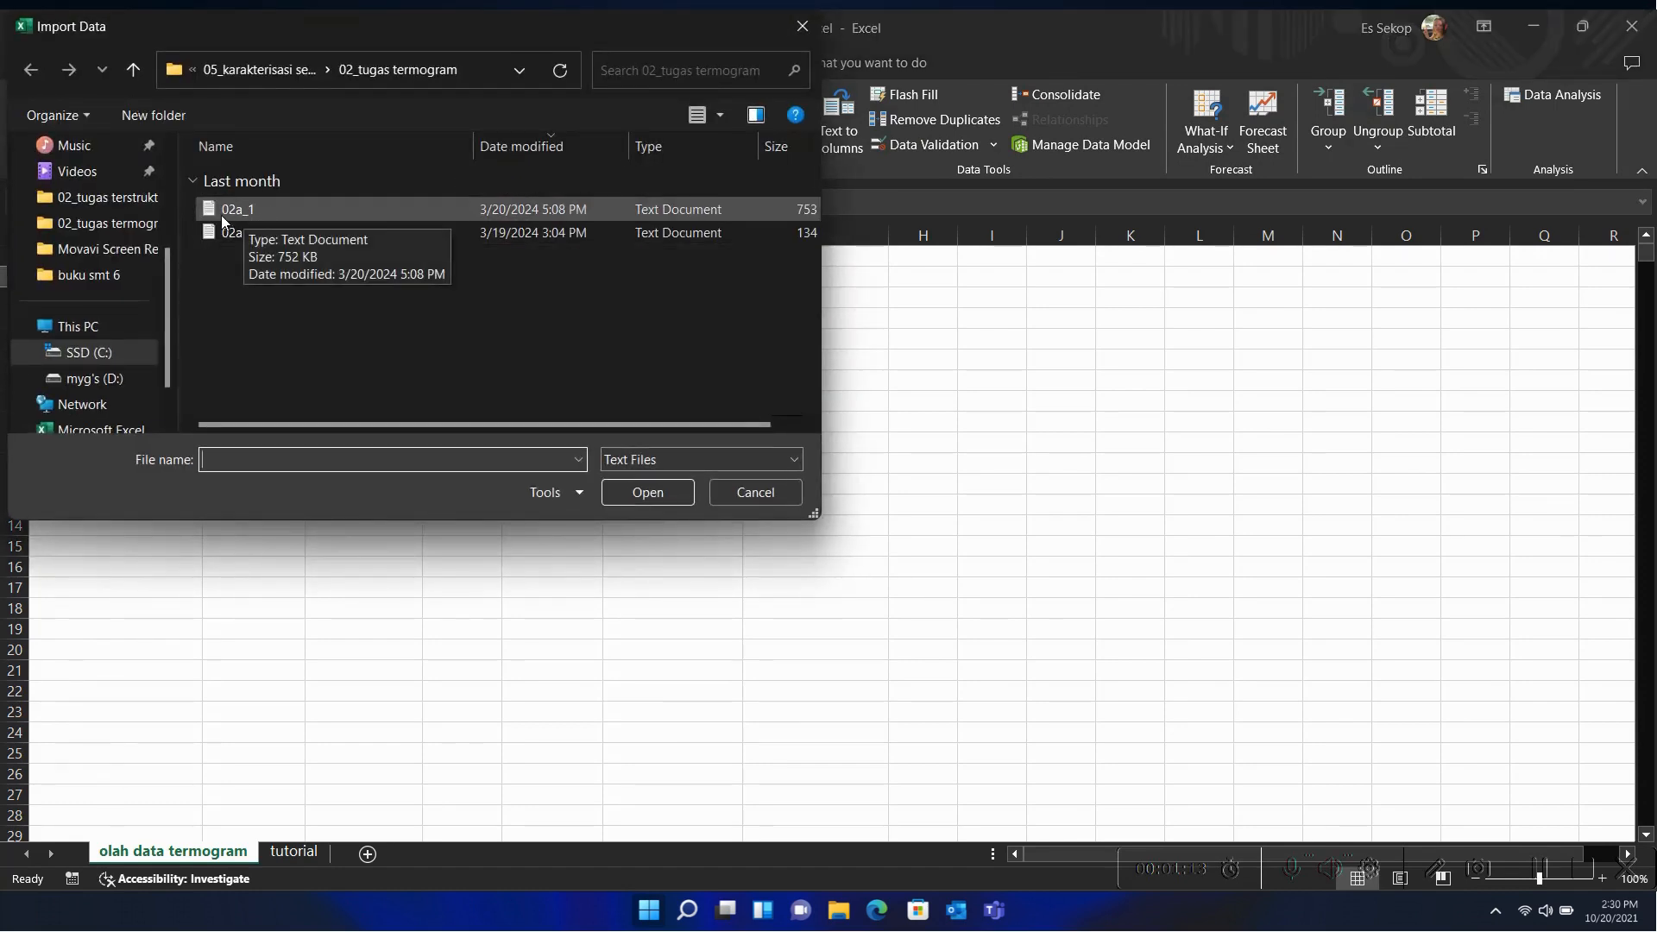
left_click(254, 209)
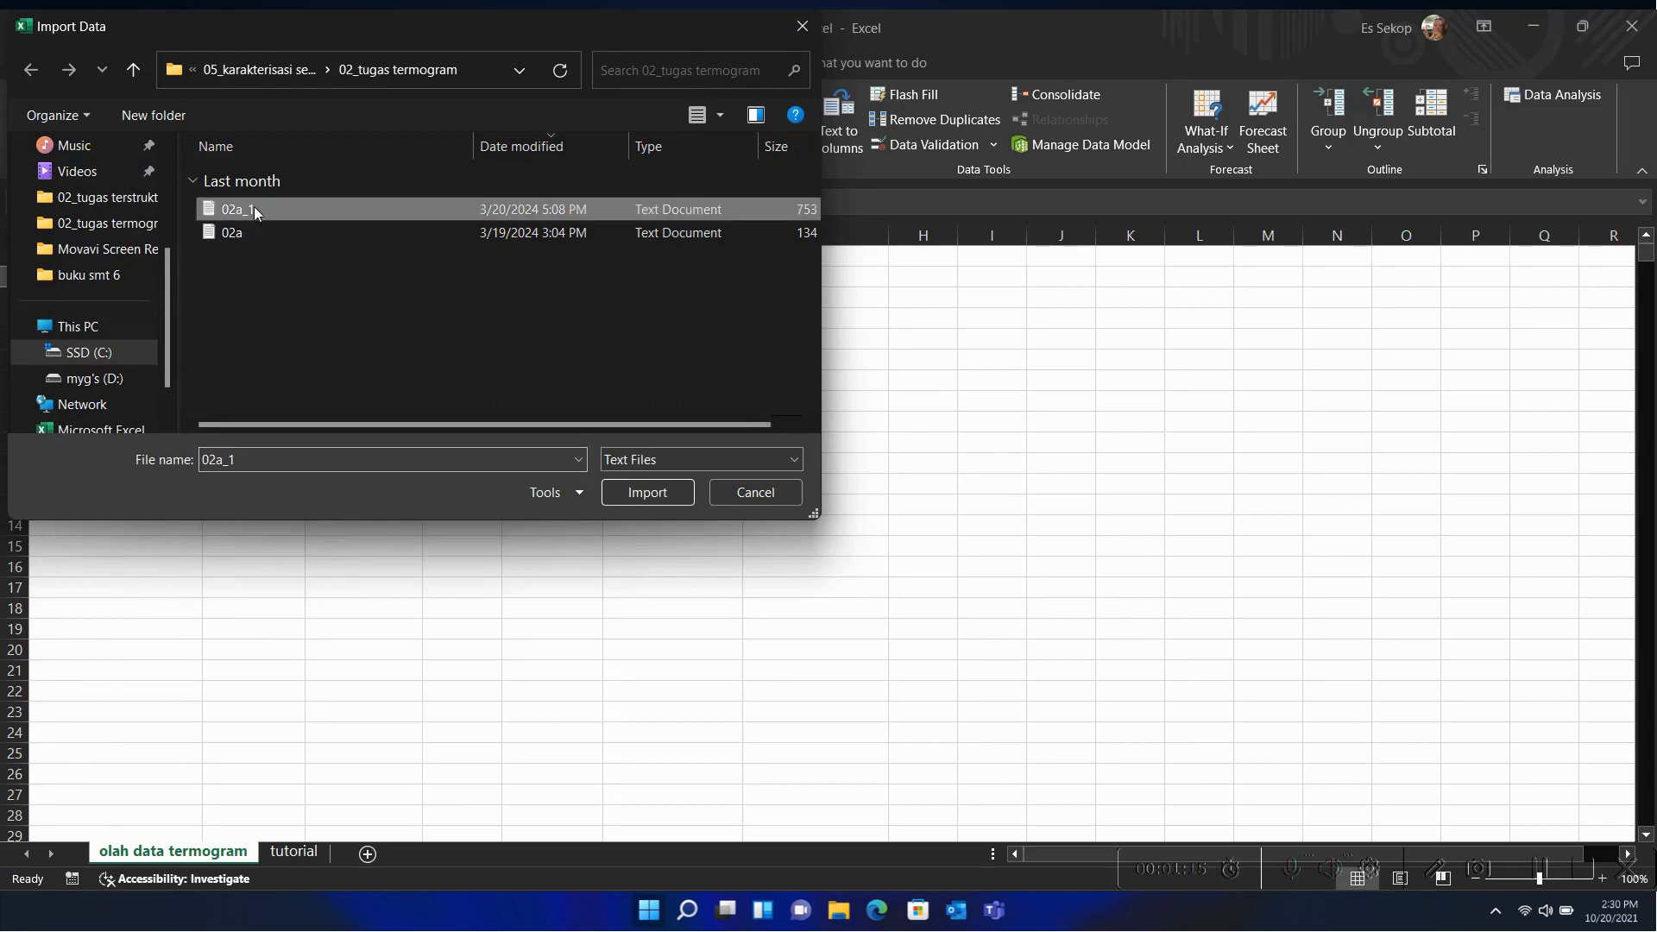
left_click(654, 490)
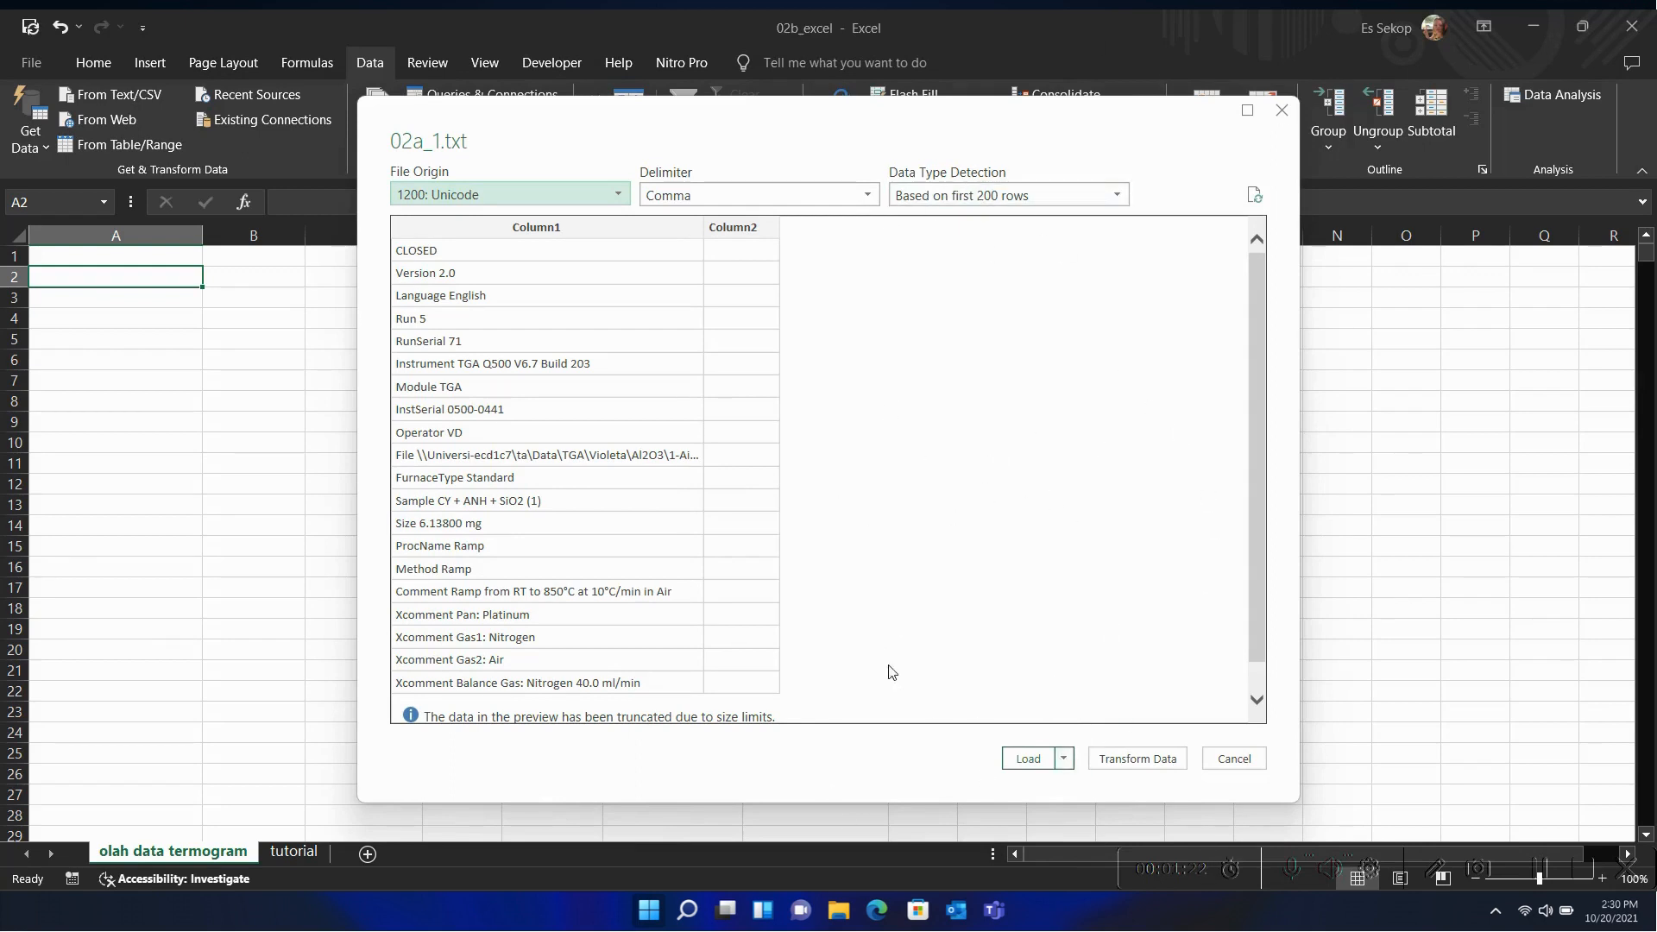
Step: Load the previewed data as a table into the existing worksheet at cell A1, and close the queries pane
left_click(1067, 763)
left_click(1128, 802)
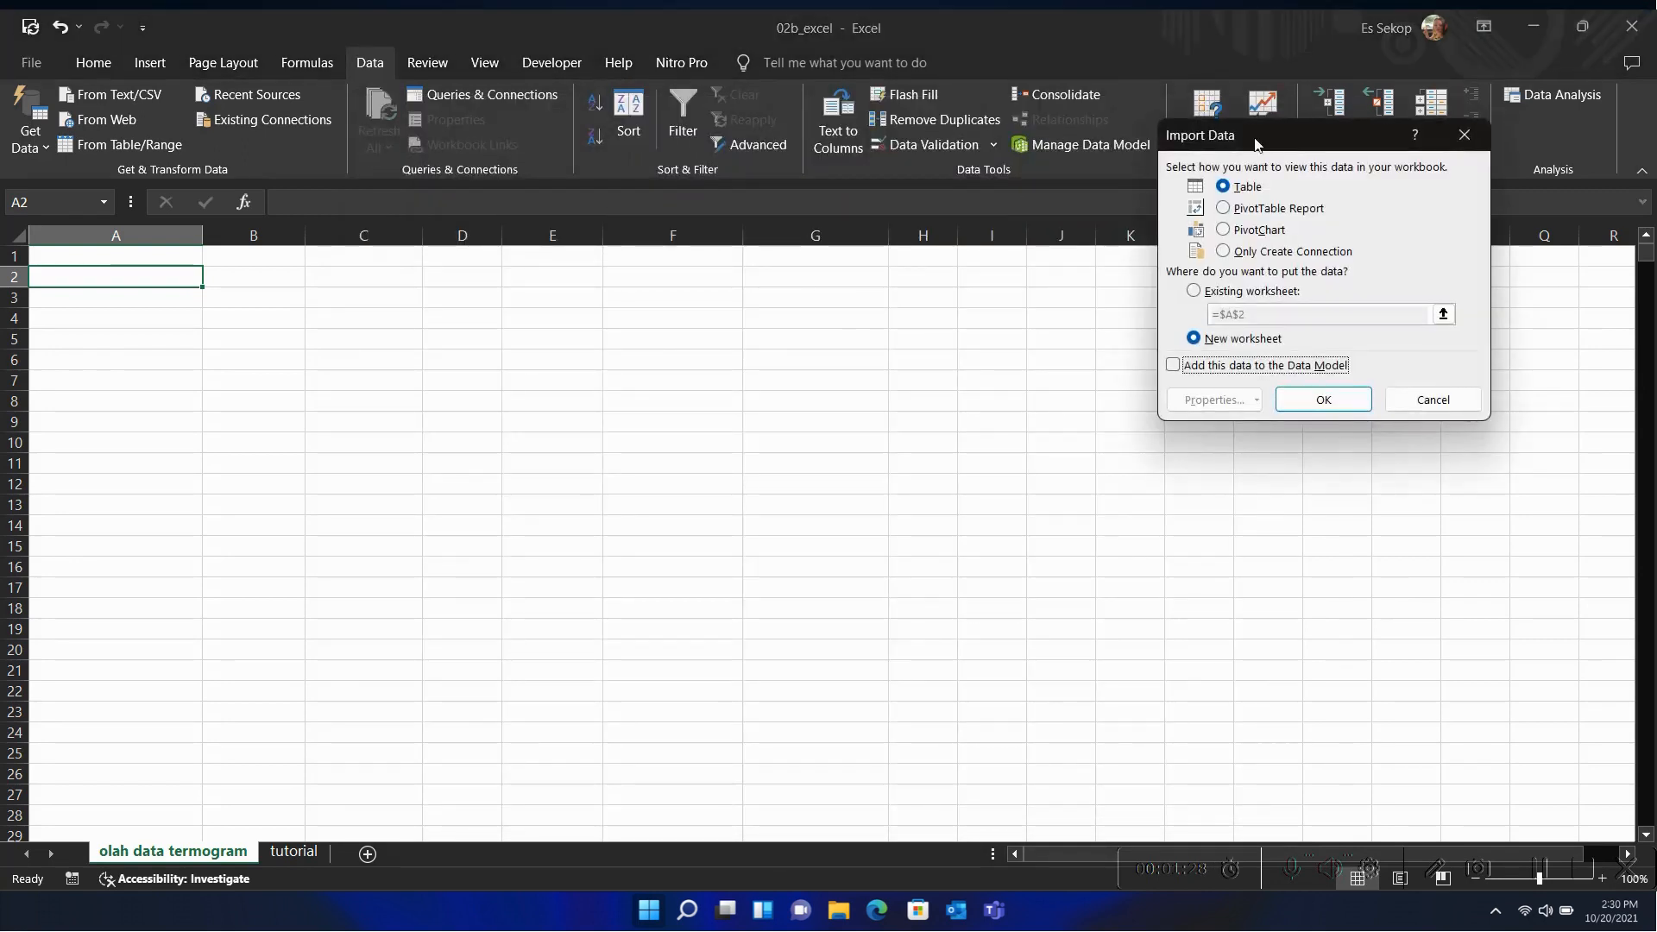
left_click(1213, 292)
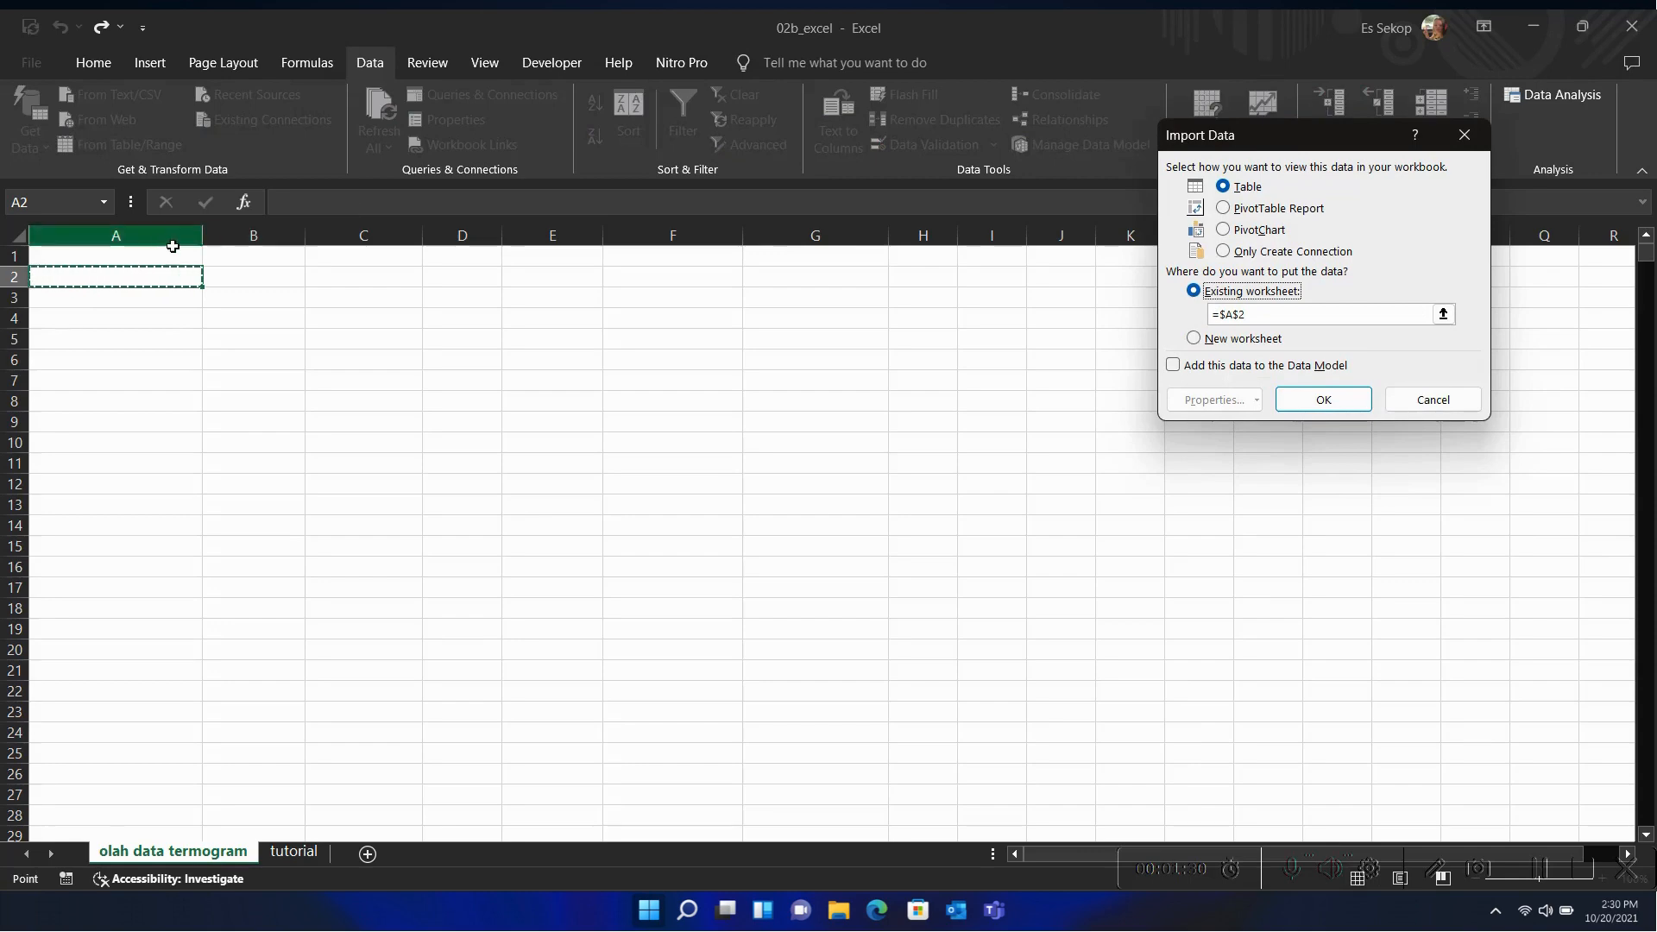
left_click(146, 257)
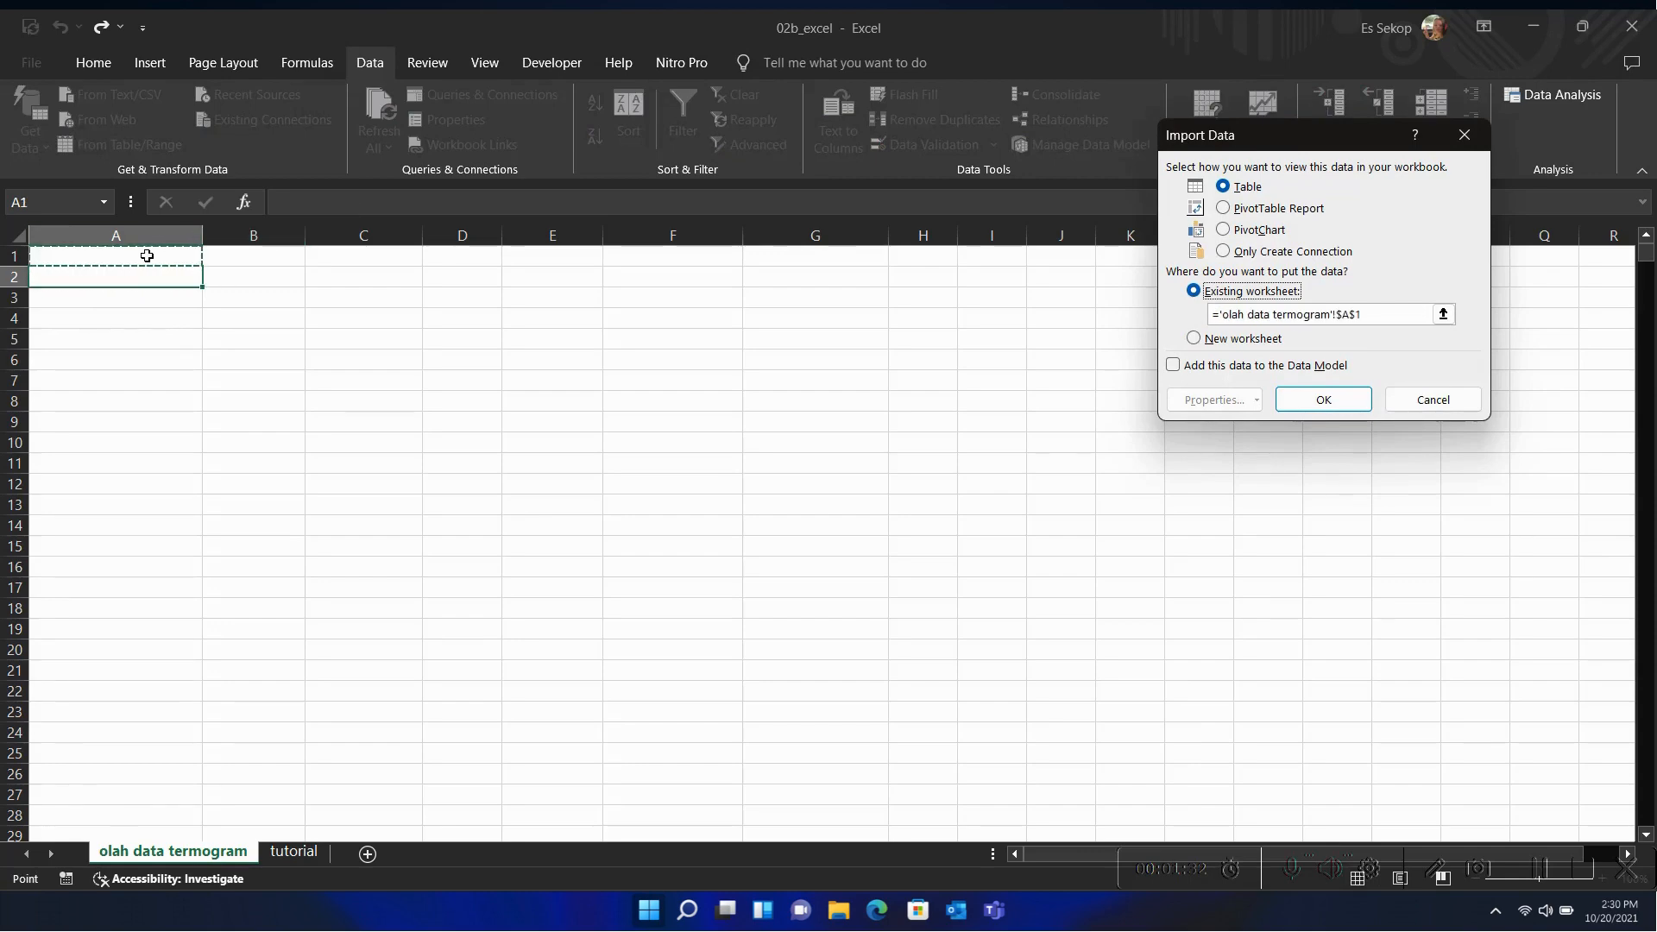
left_click(1323, 400)
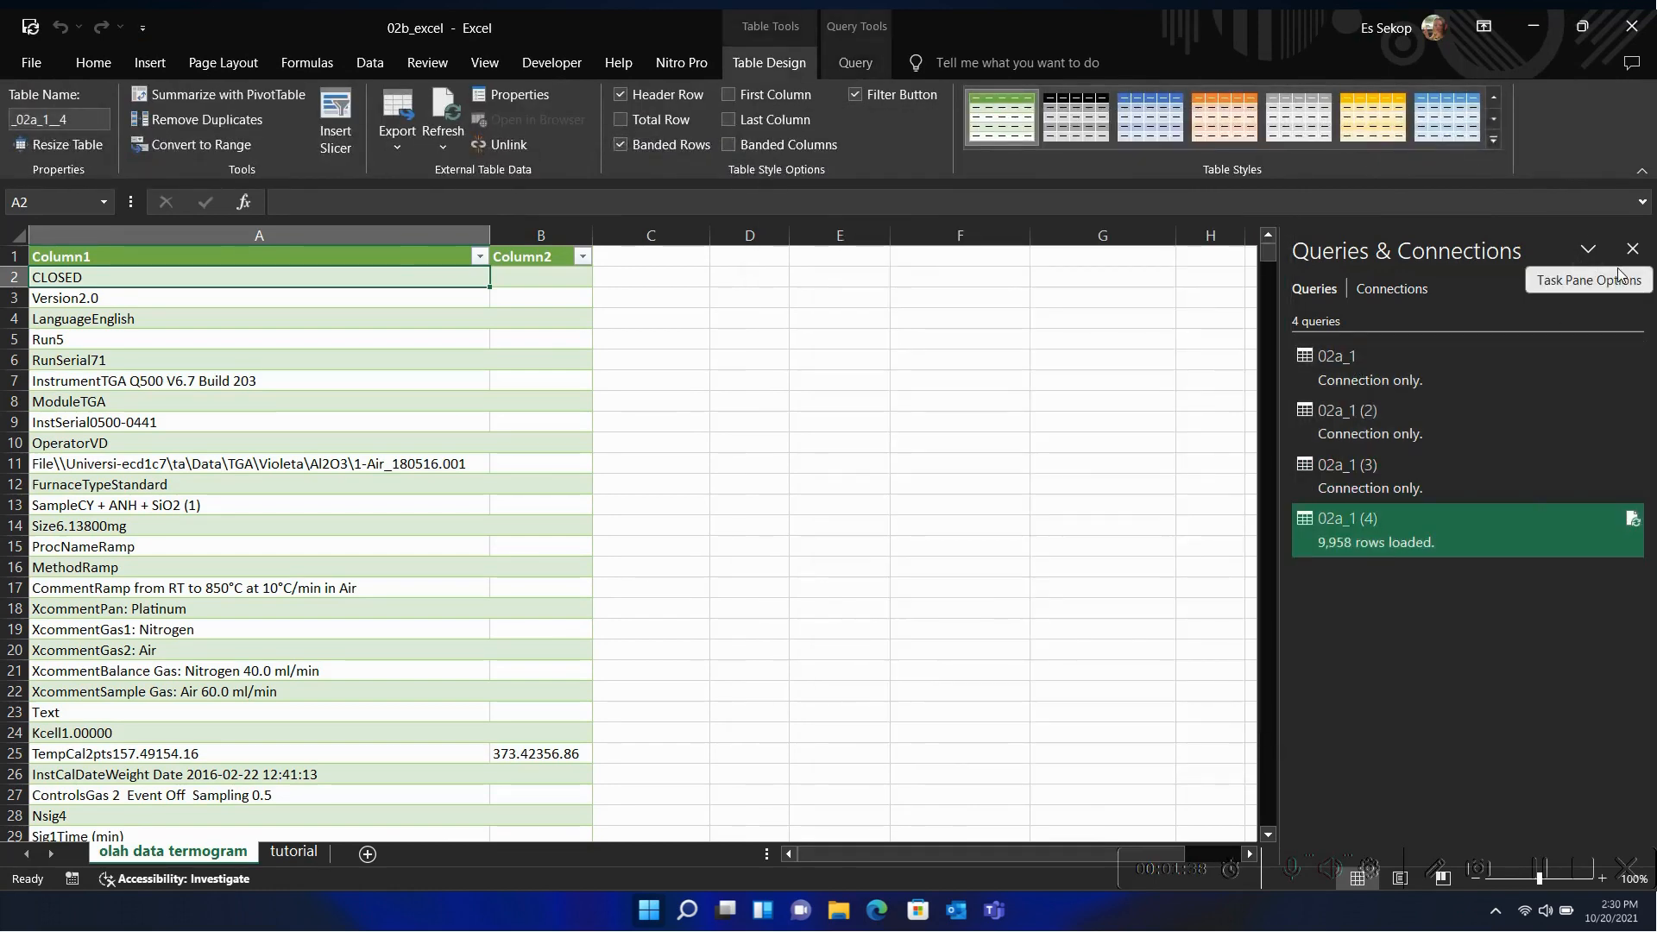
left_click(1633, 249)
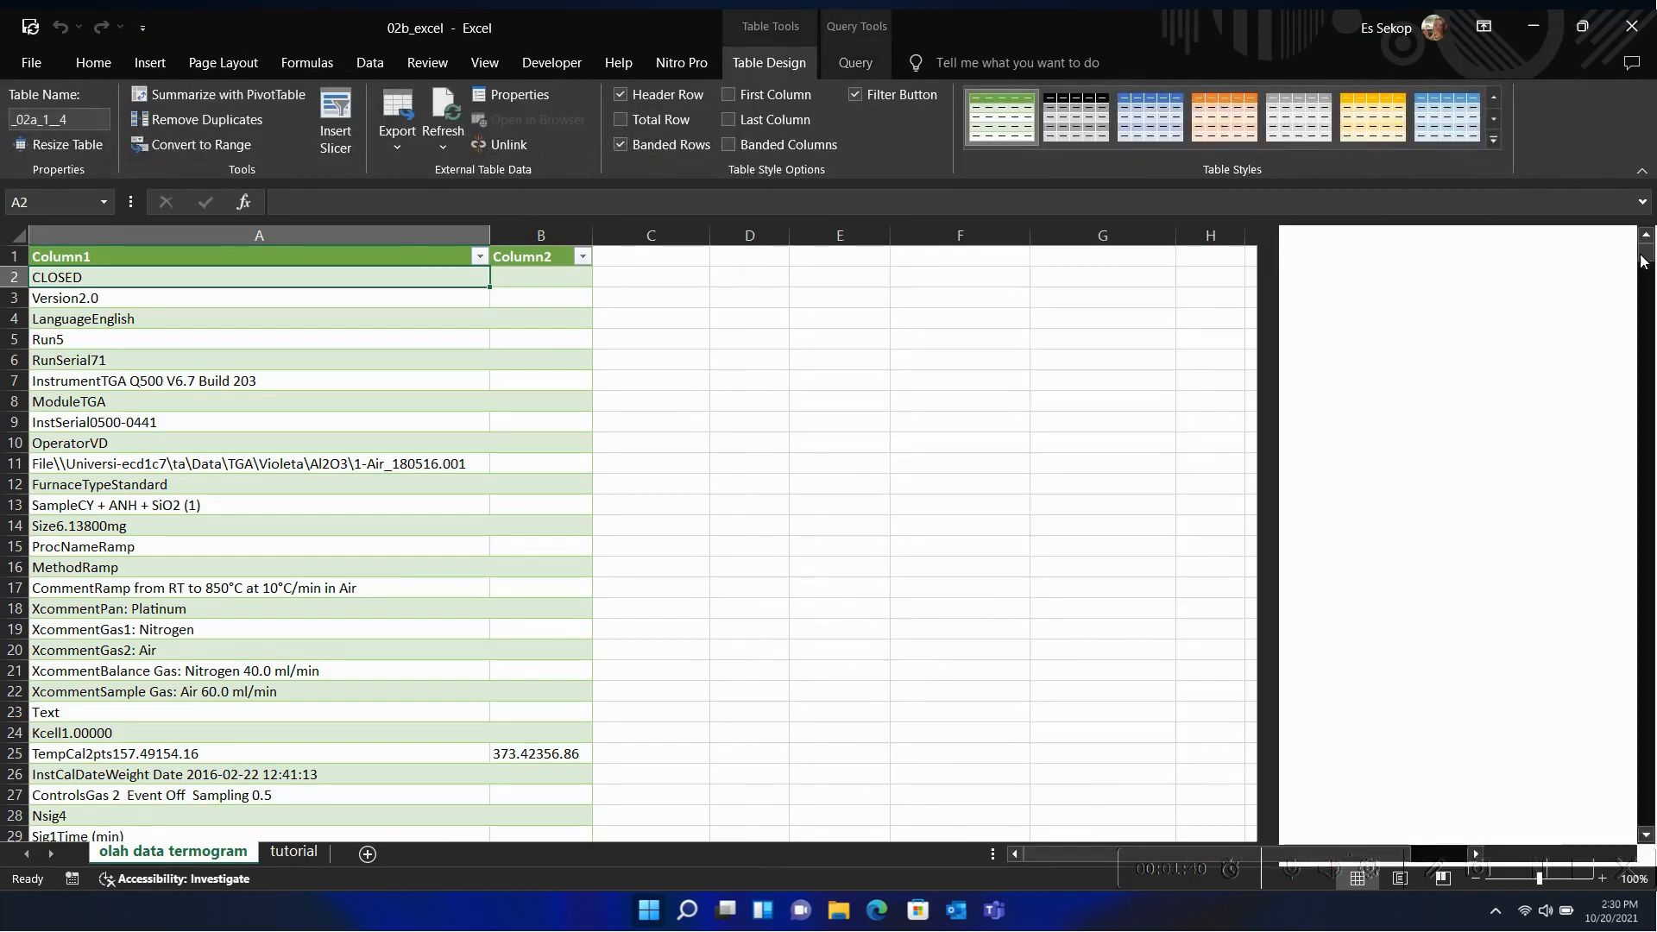
Step: Convert the whole imported table to a normal range, removing its query definition
scroll(717, 389, "down", 13)
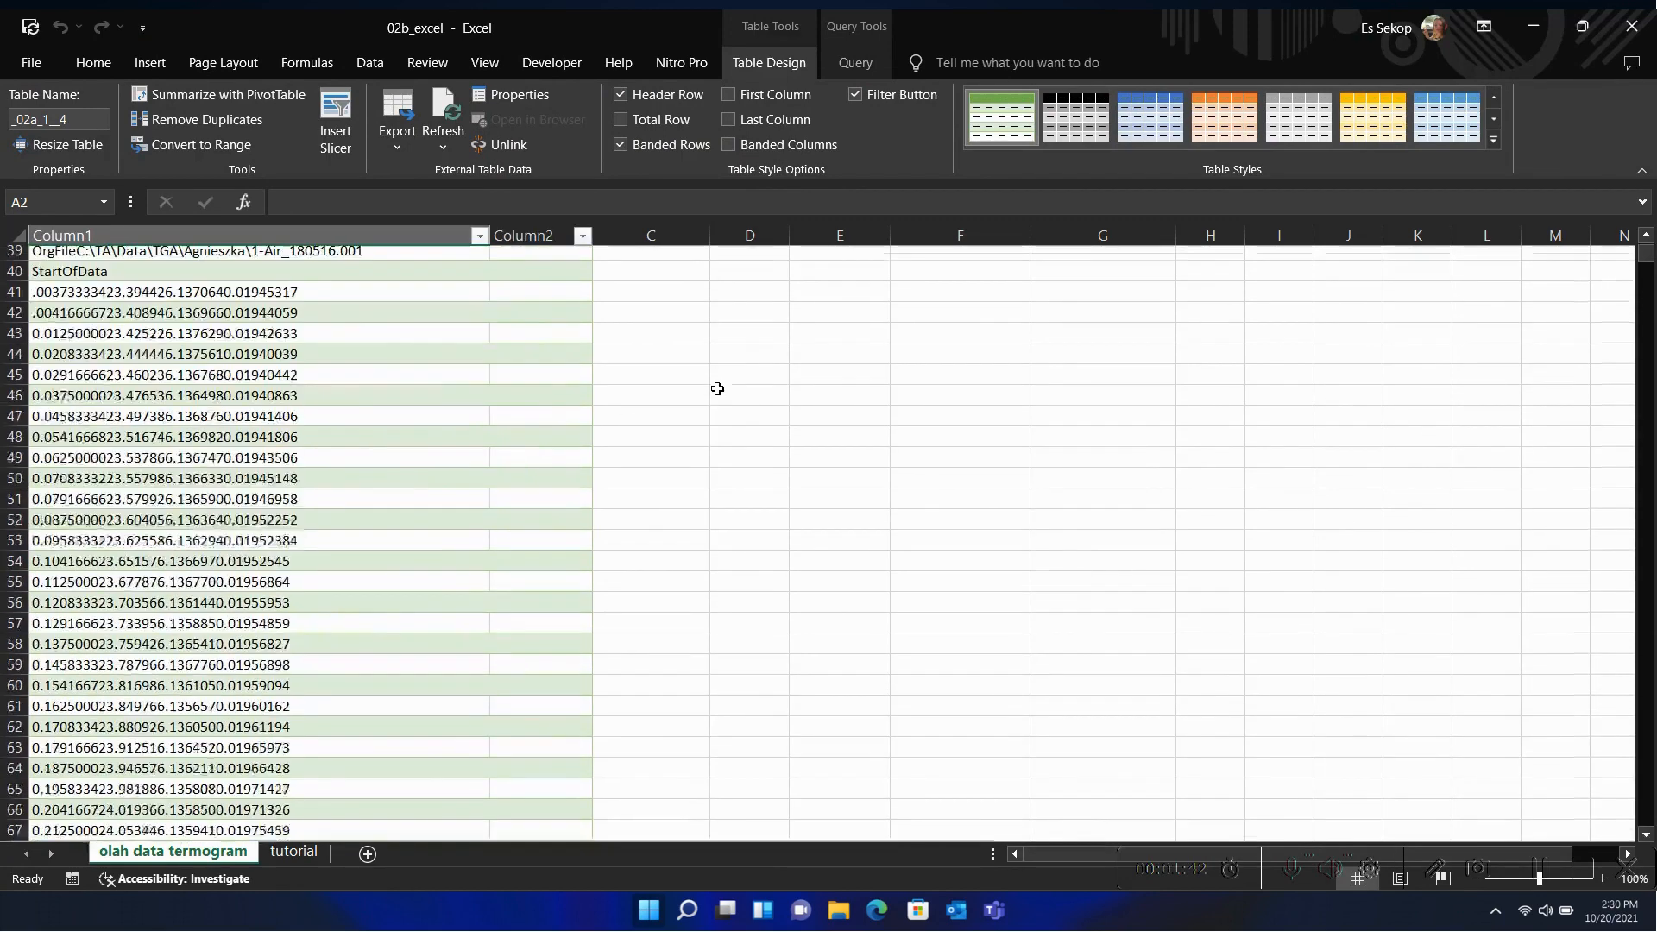
scroll(319, 304, "up", 1)
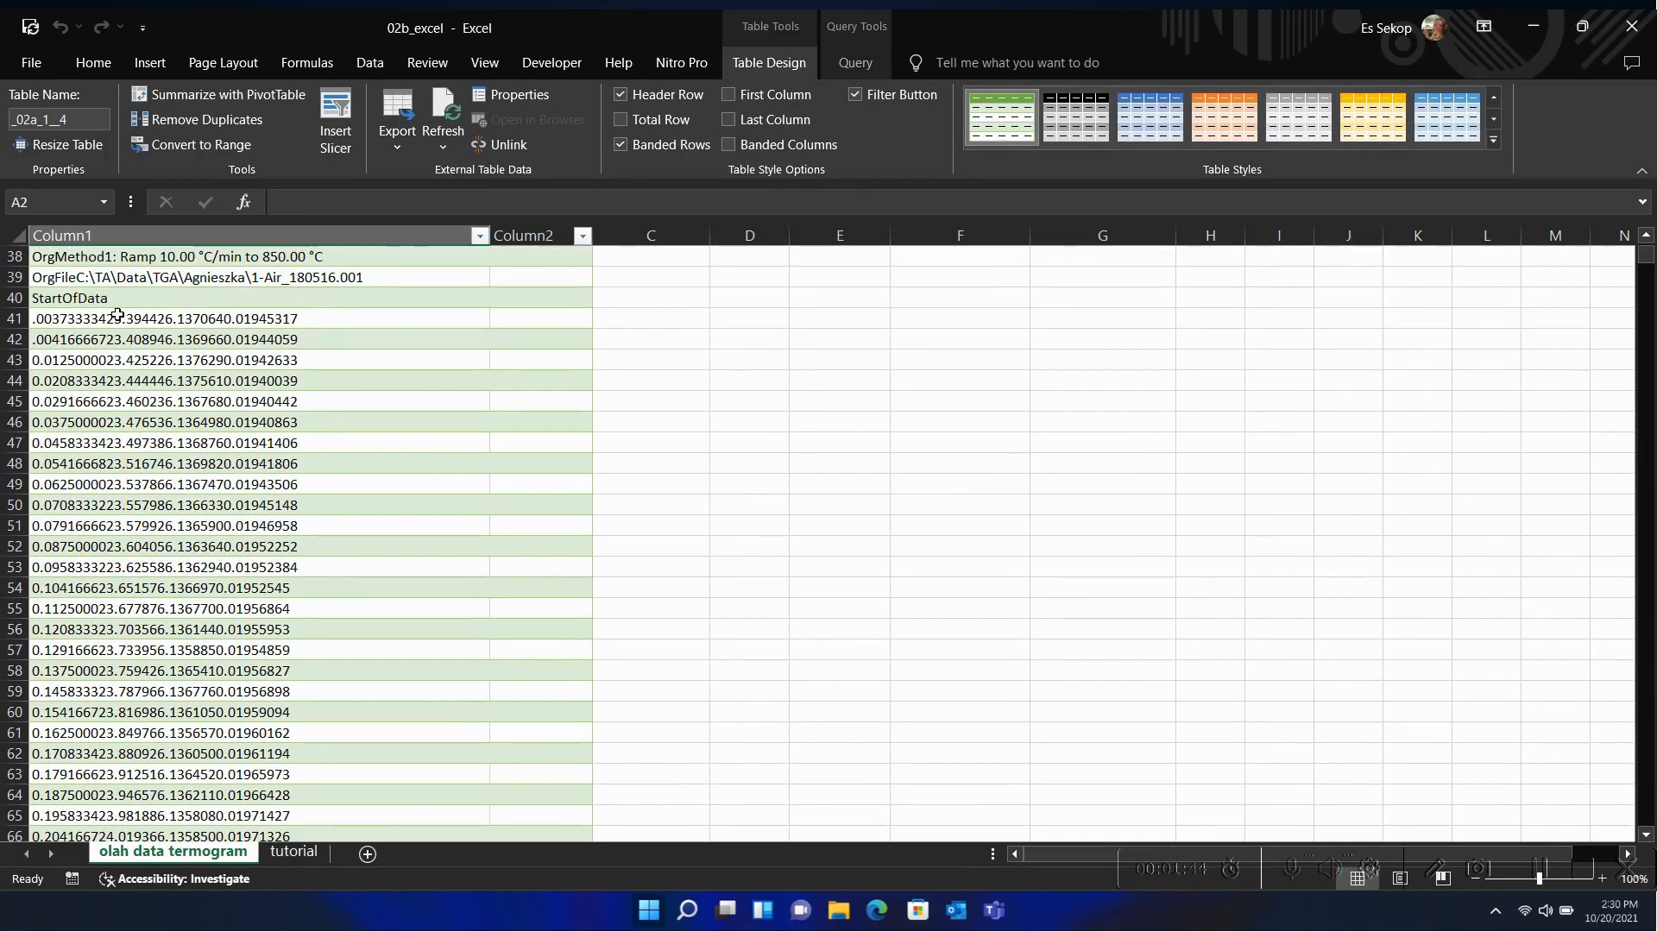
left_click(86, 319)
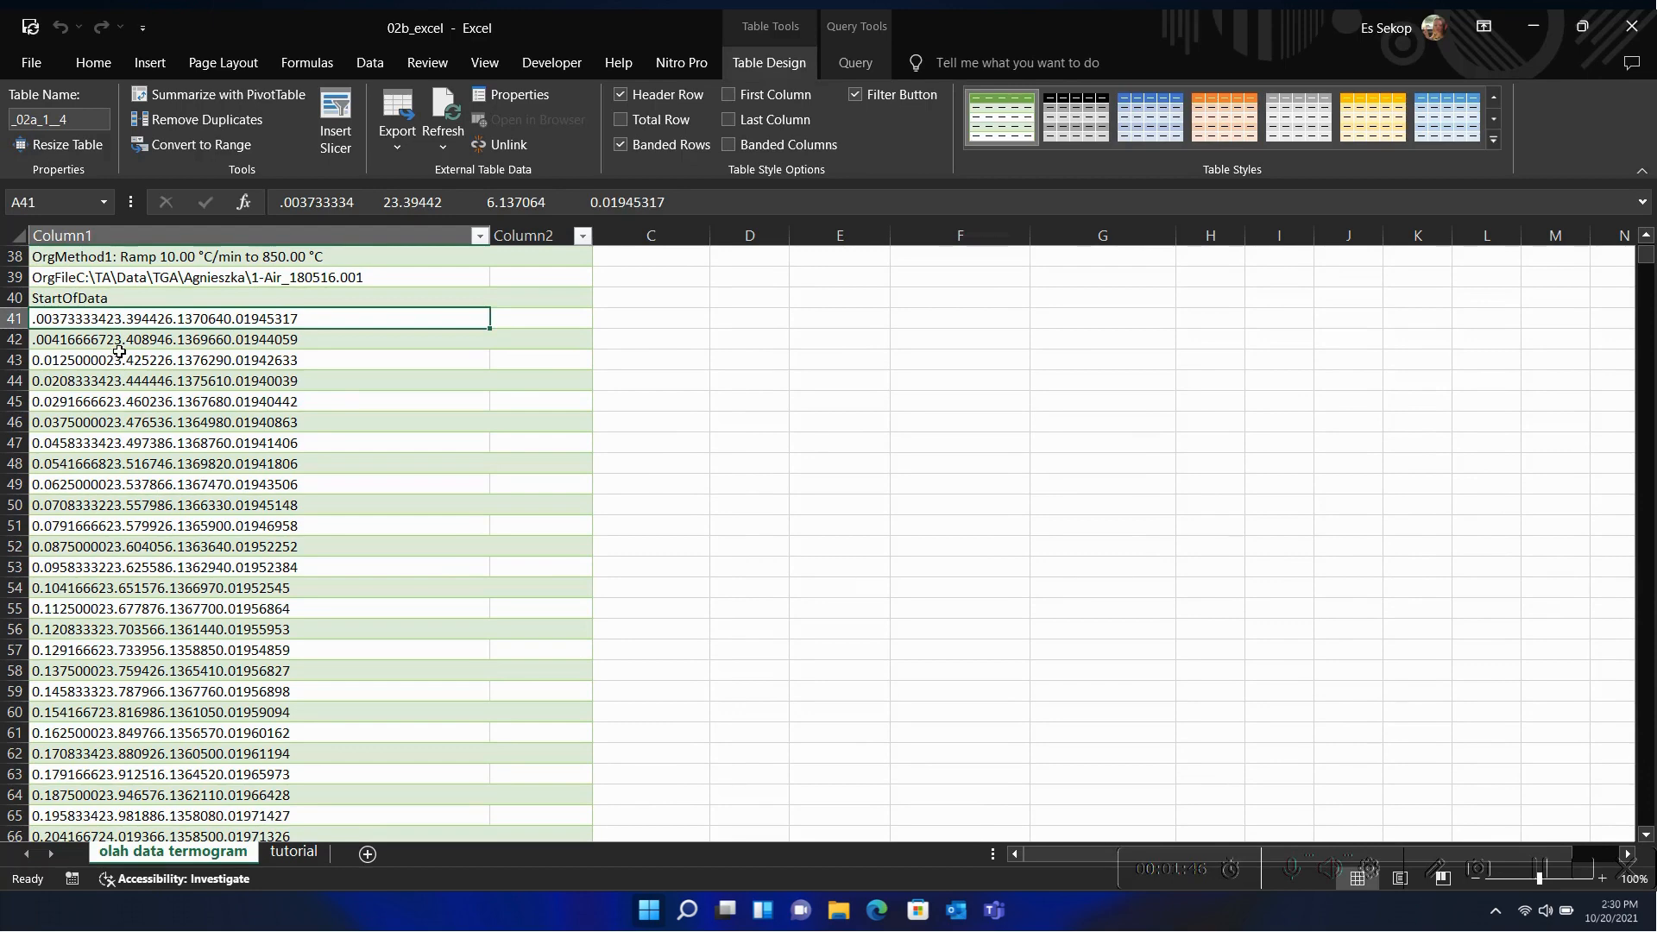
scroll(120, 352, "up", 1)
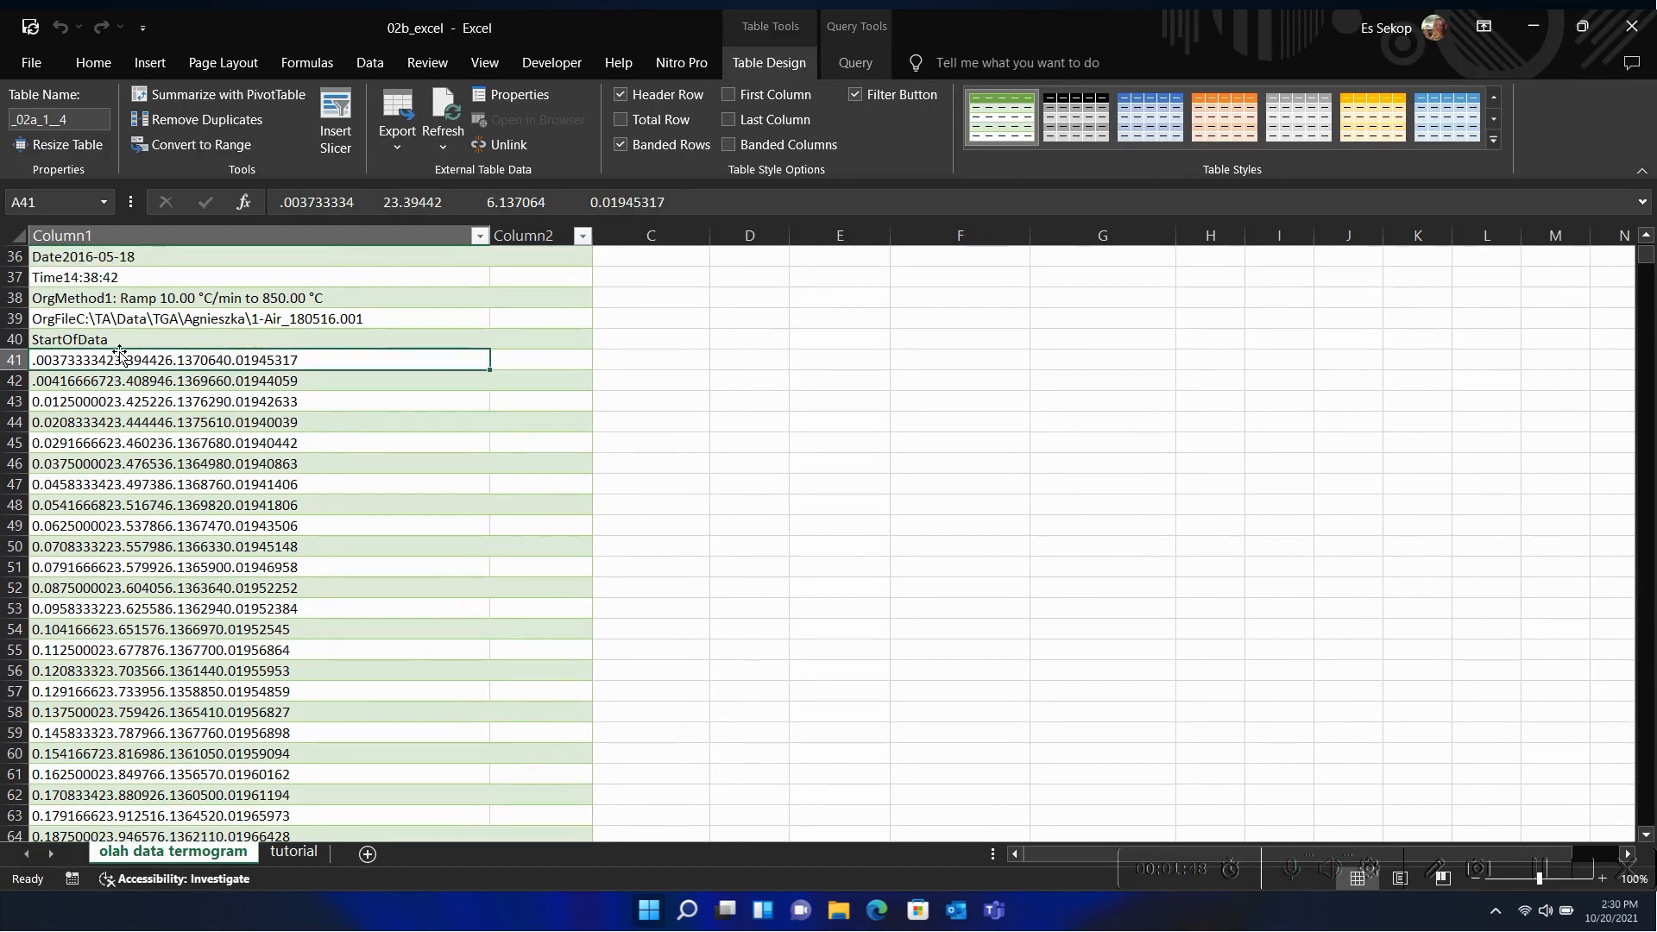
scroll(120, 352, "up", 4)
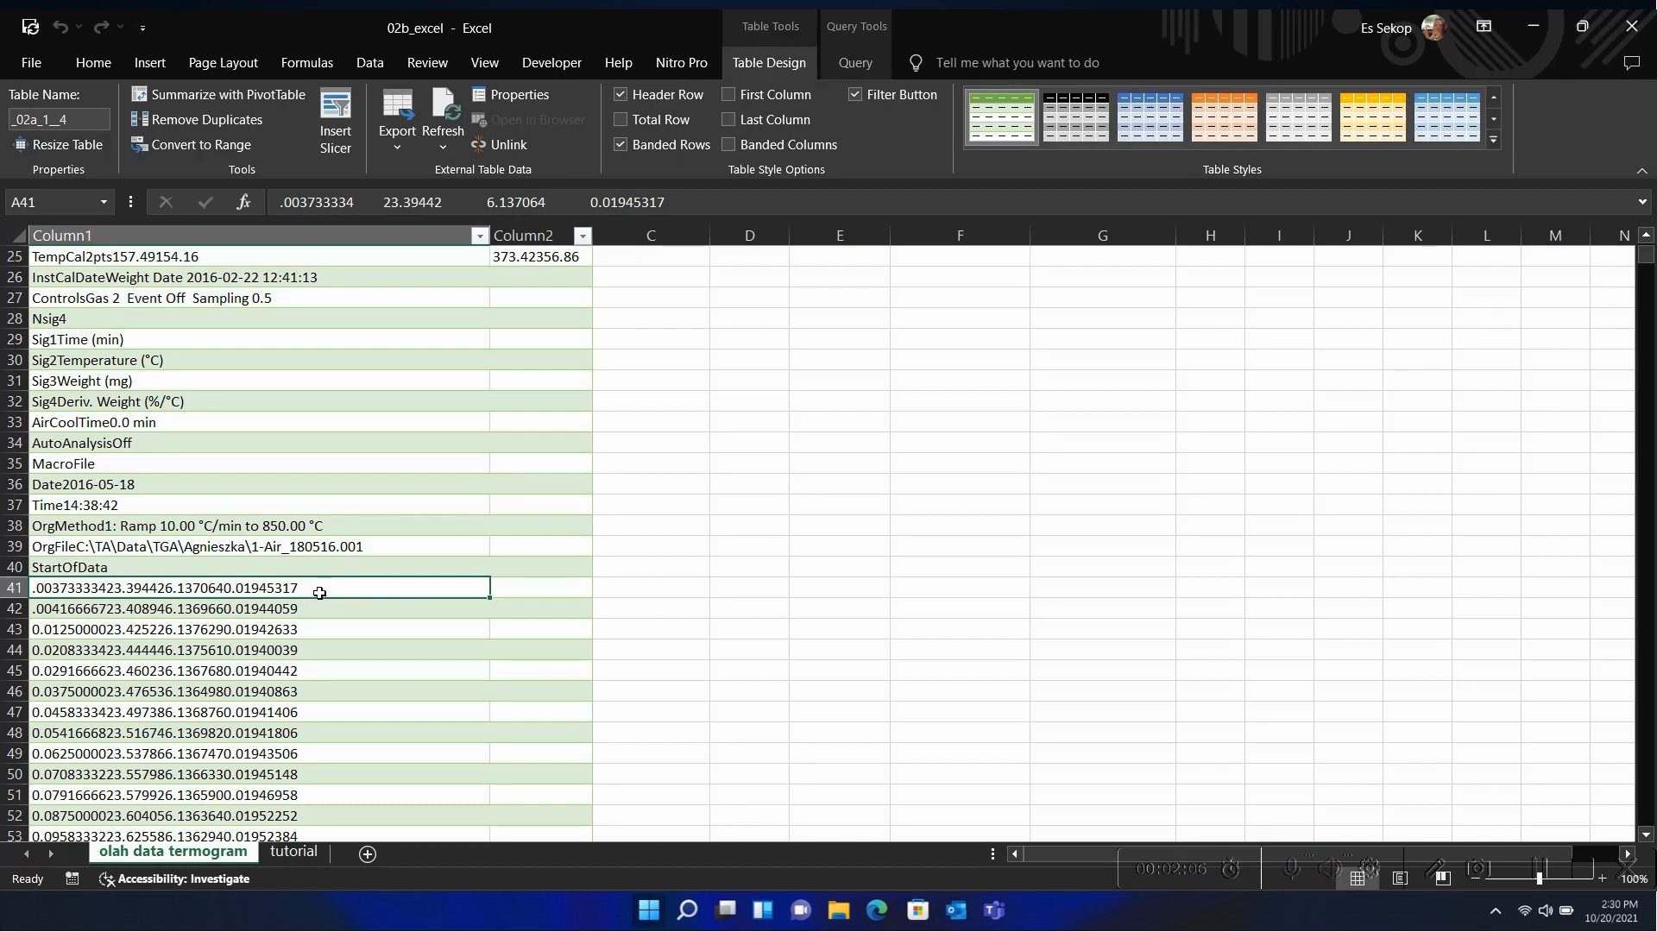
scroll(320, 593, "up", 8)
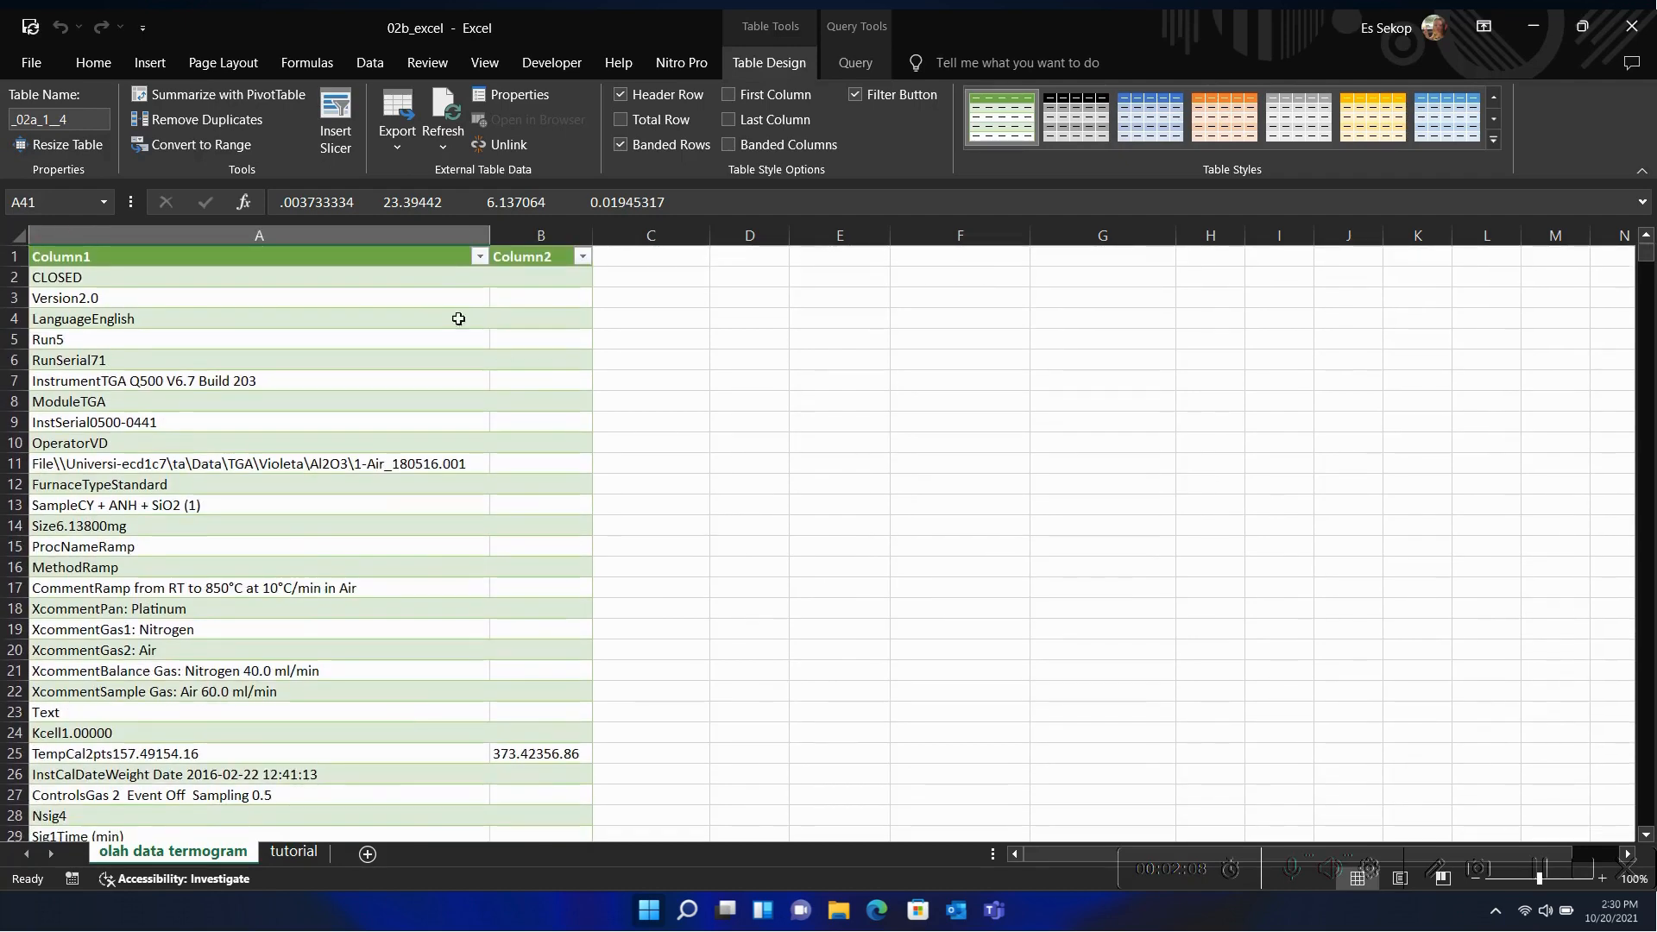
left_click(396, 252)
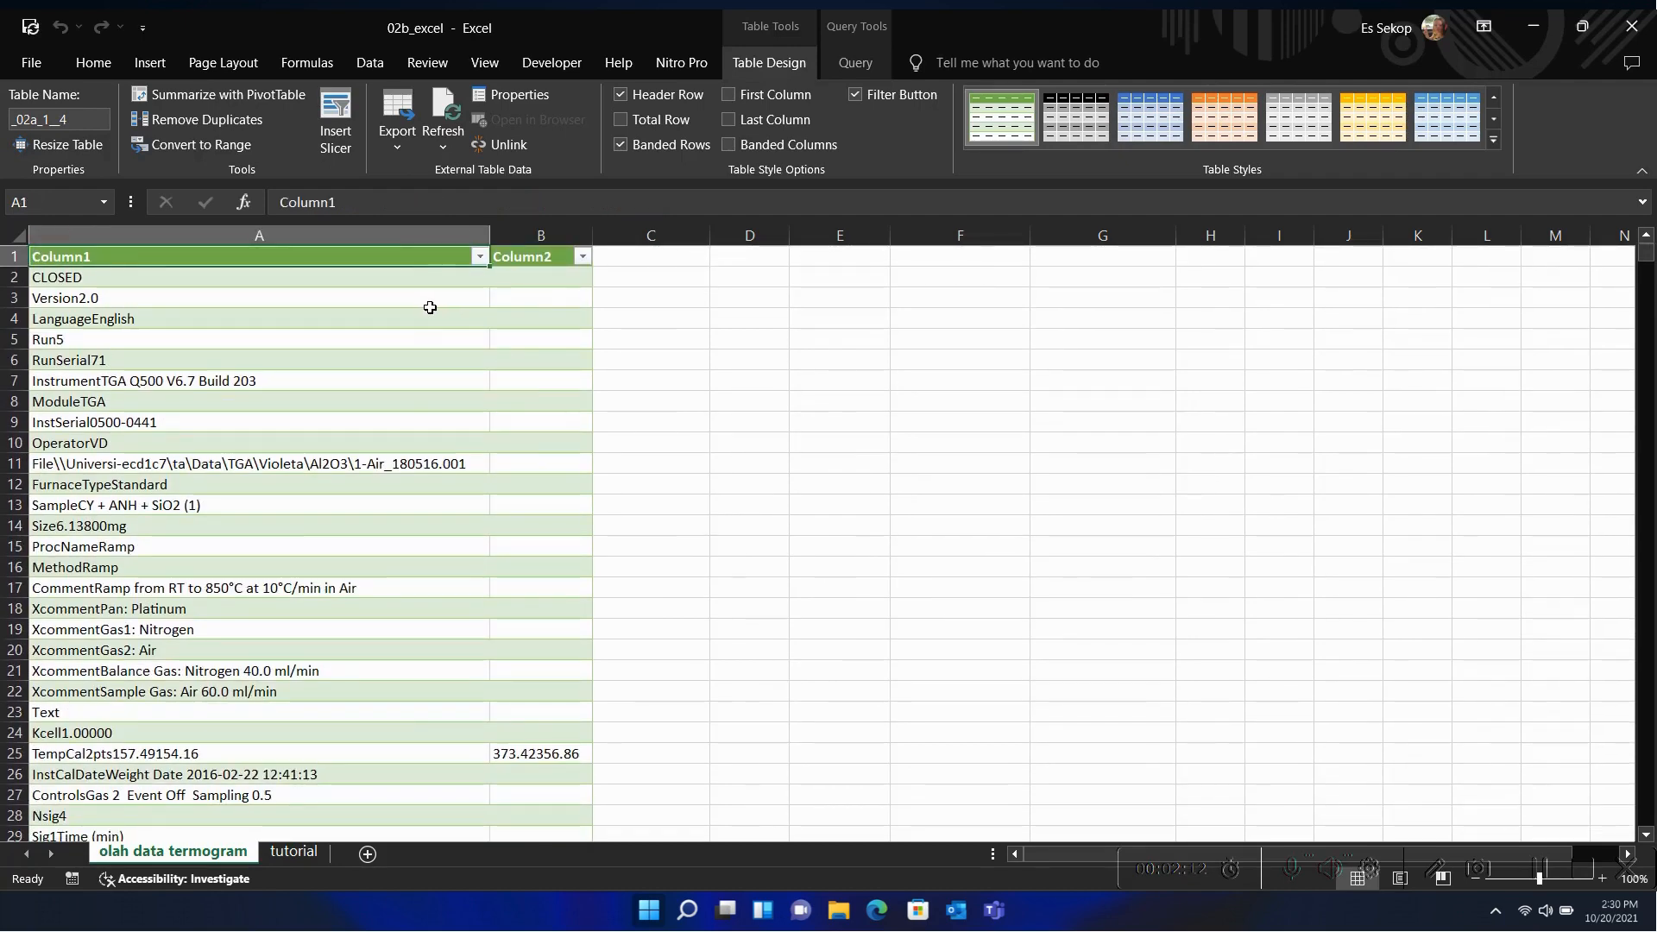
key("ctrl+shift+End")
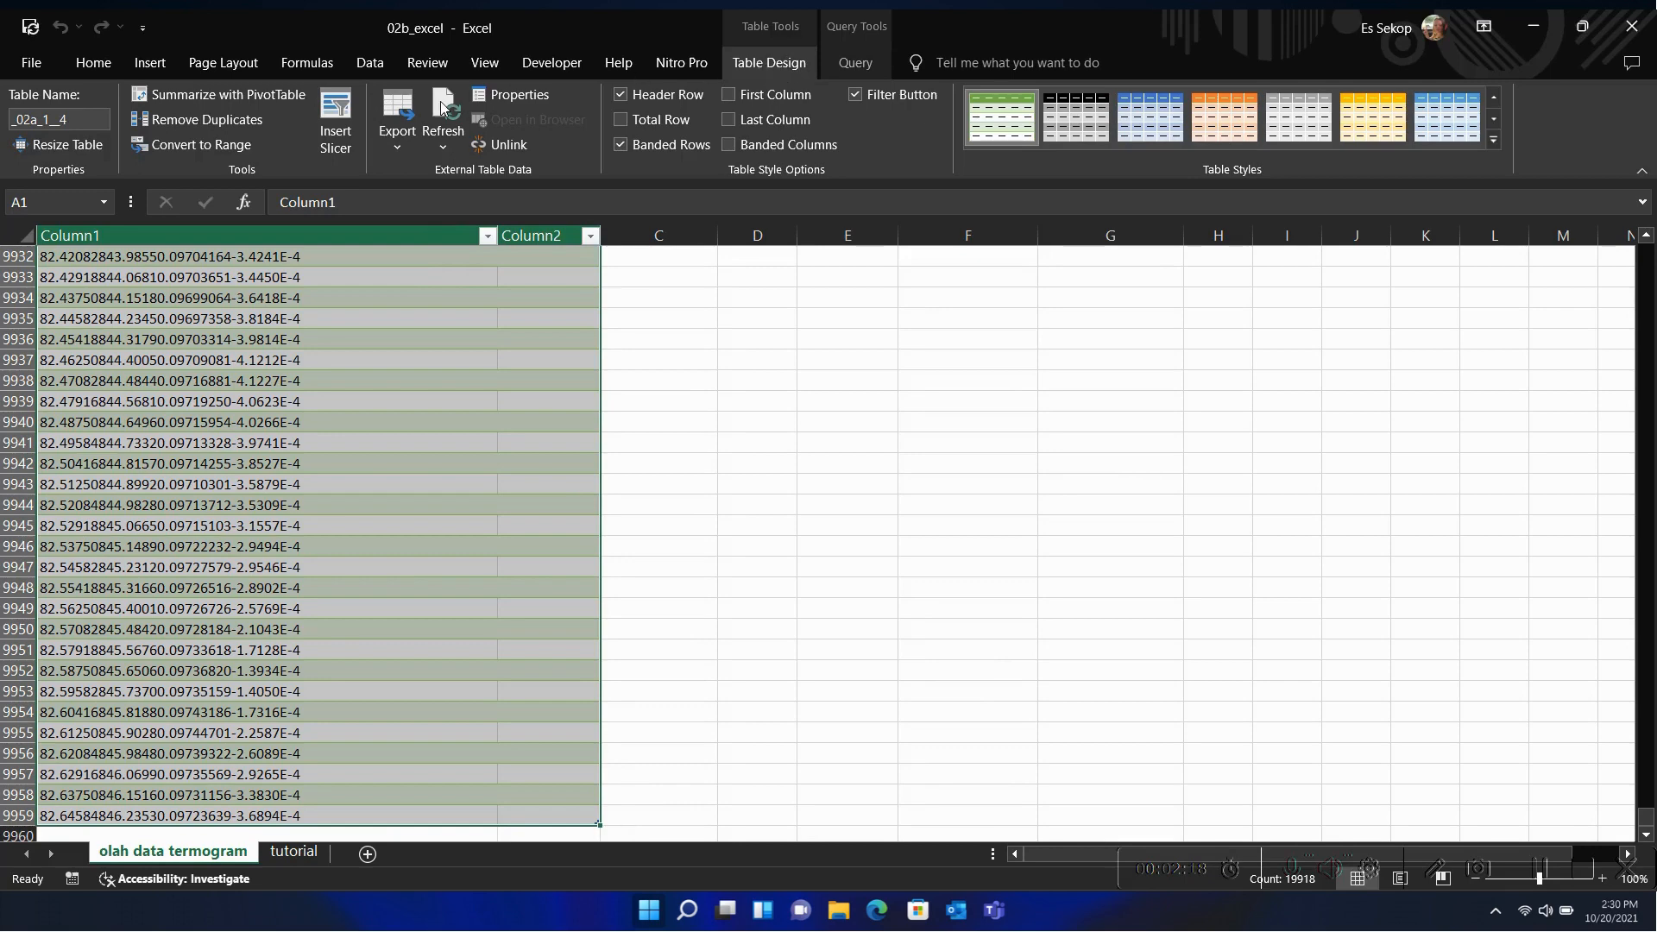
left_click(202, 147)
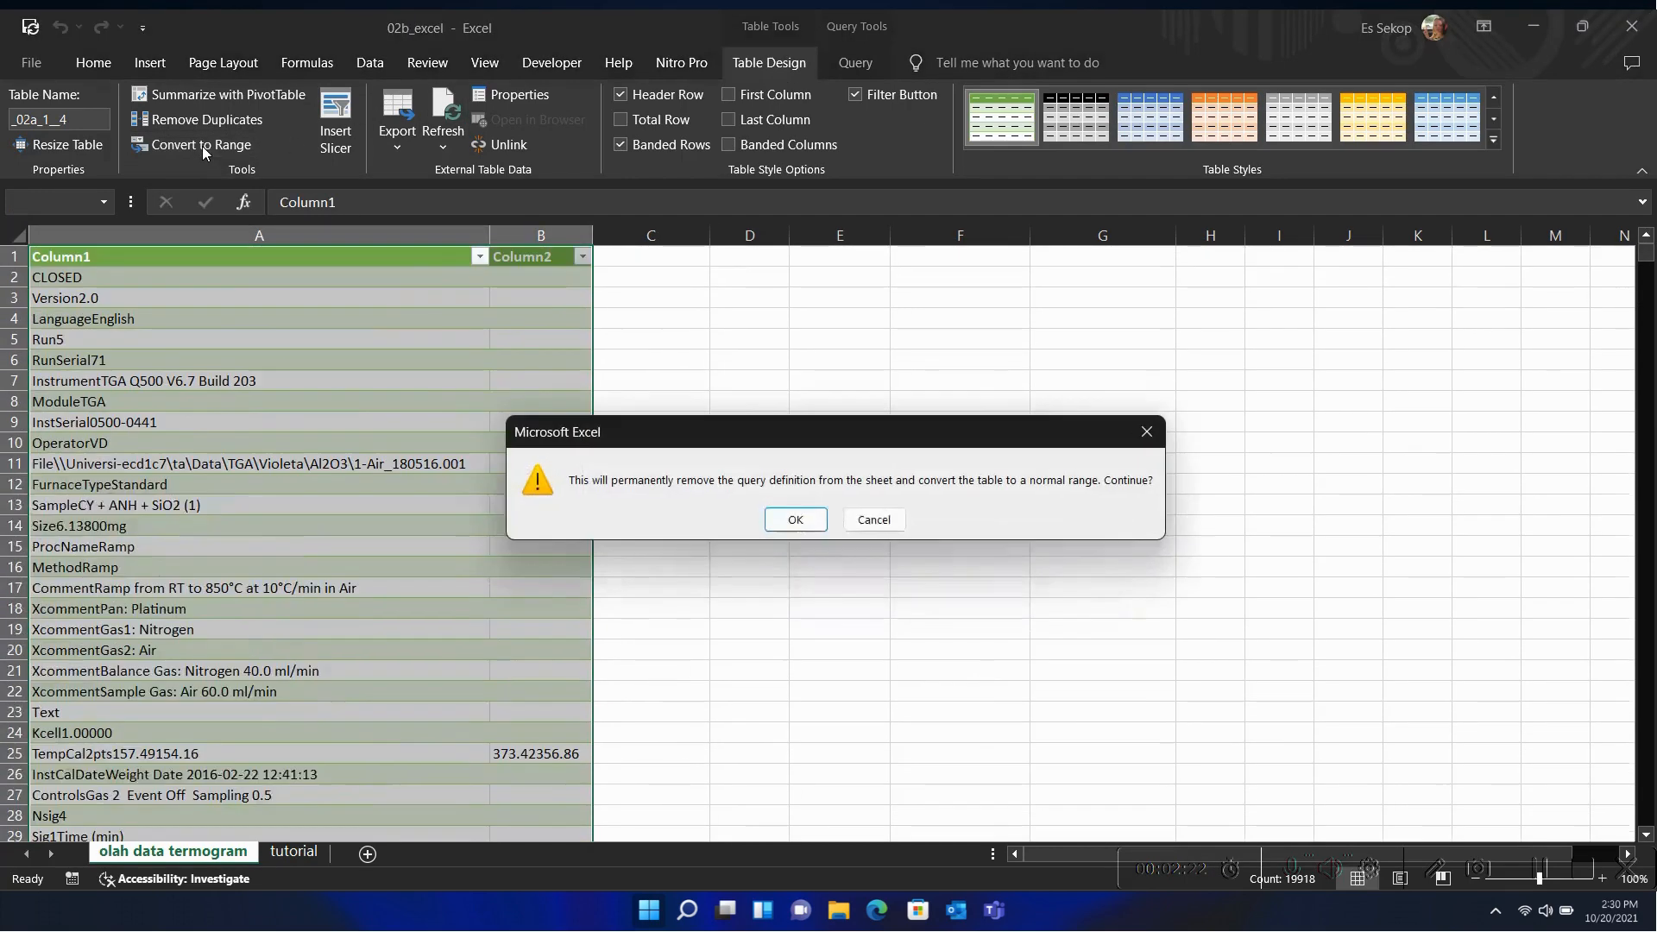
left_click(795, 519)
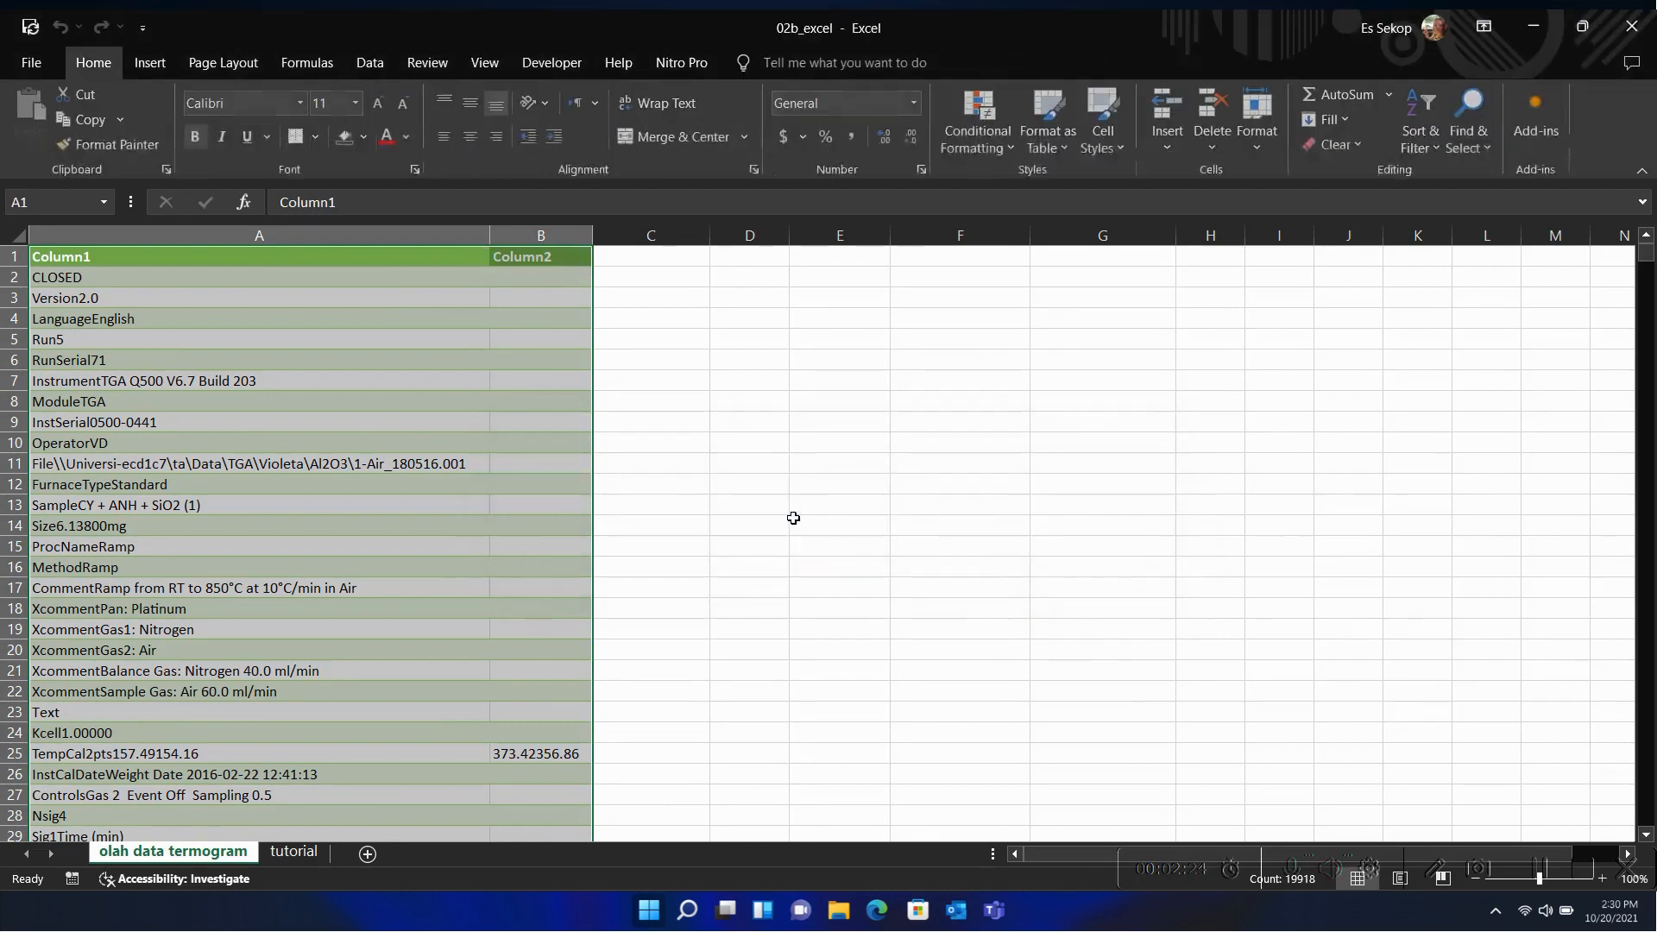
Step: Split column A into separate columns using Text to Columns with the Tab delimiter, General format and destination A1
left_click(418, 319)
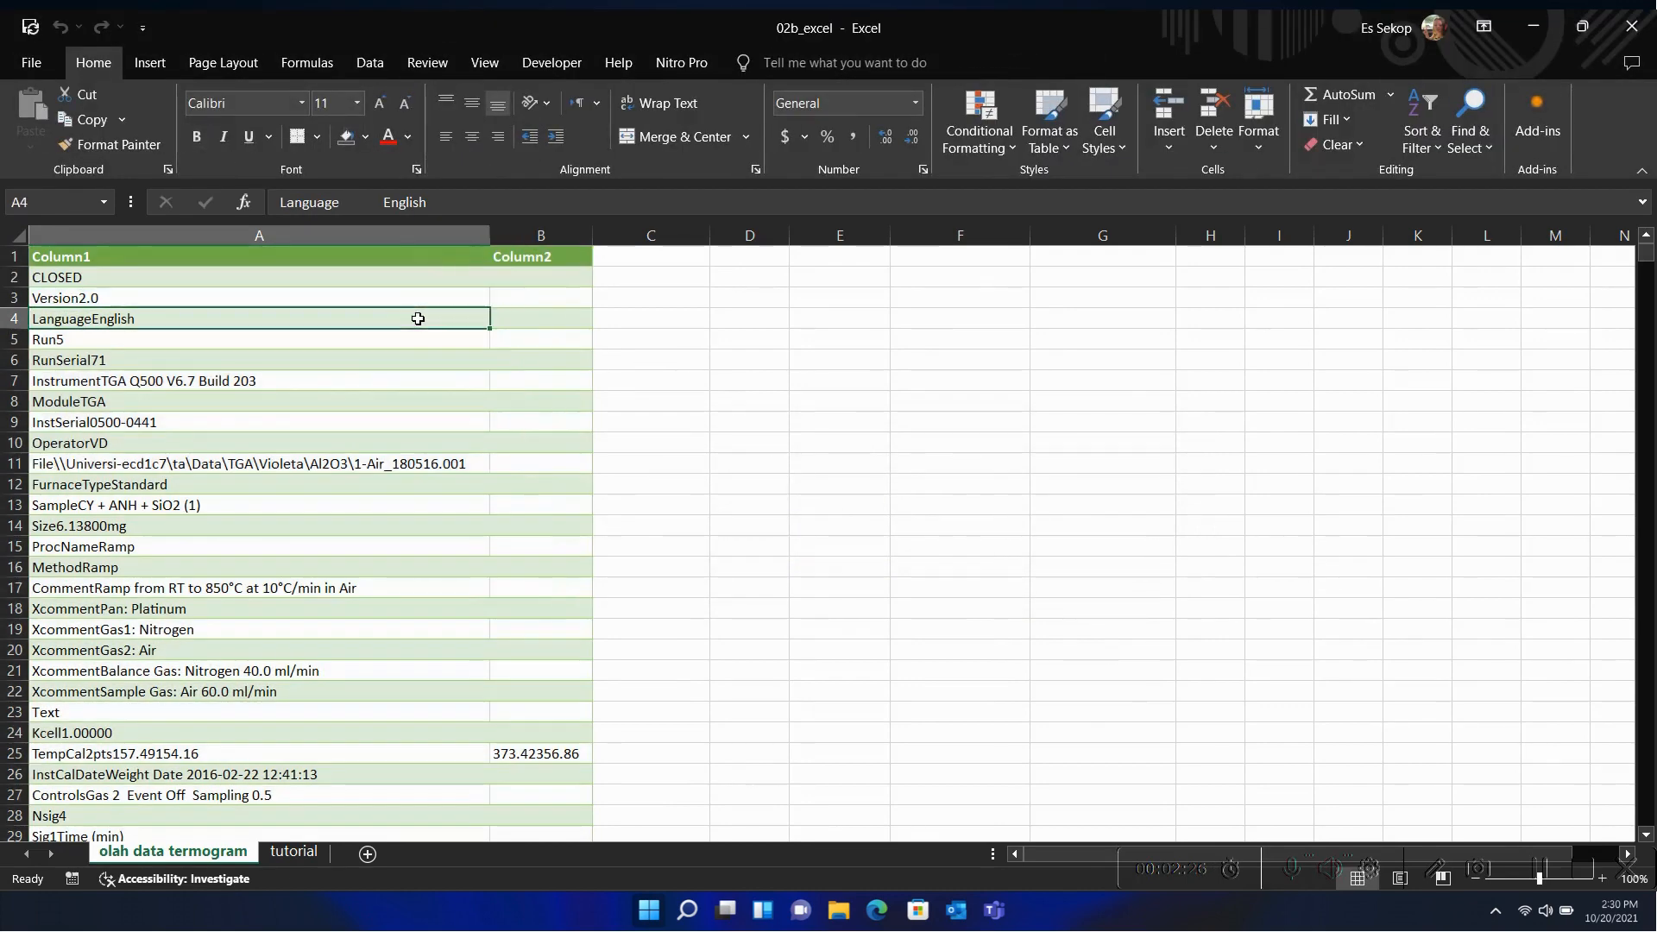
scroll(388, 573, "down", 7)
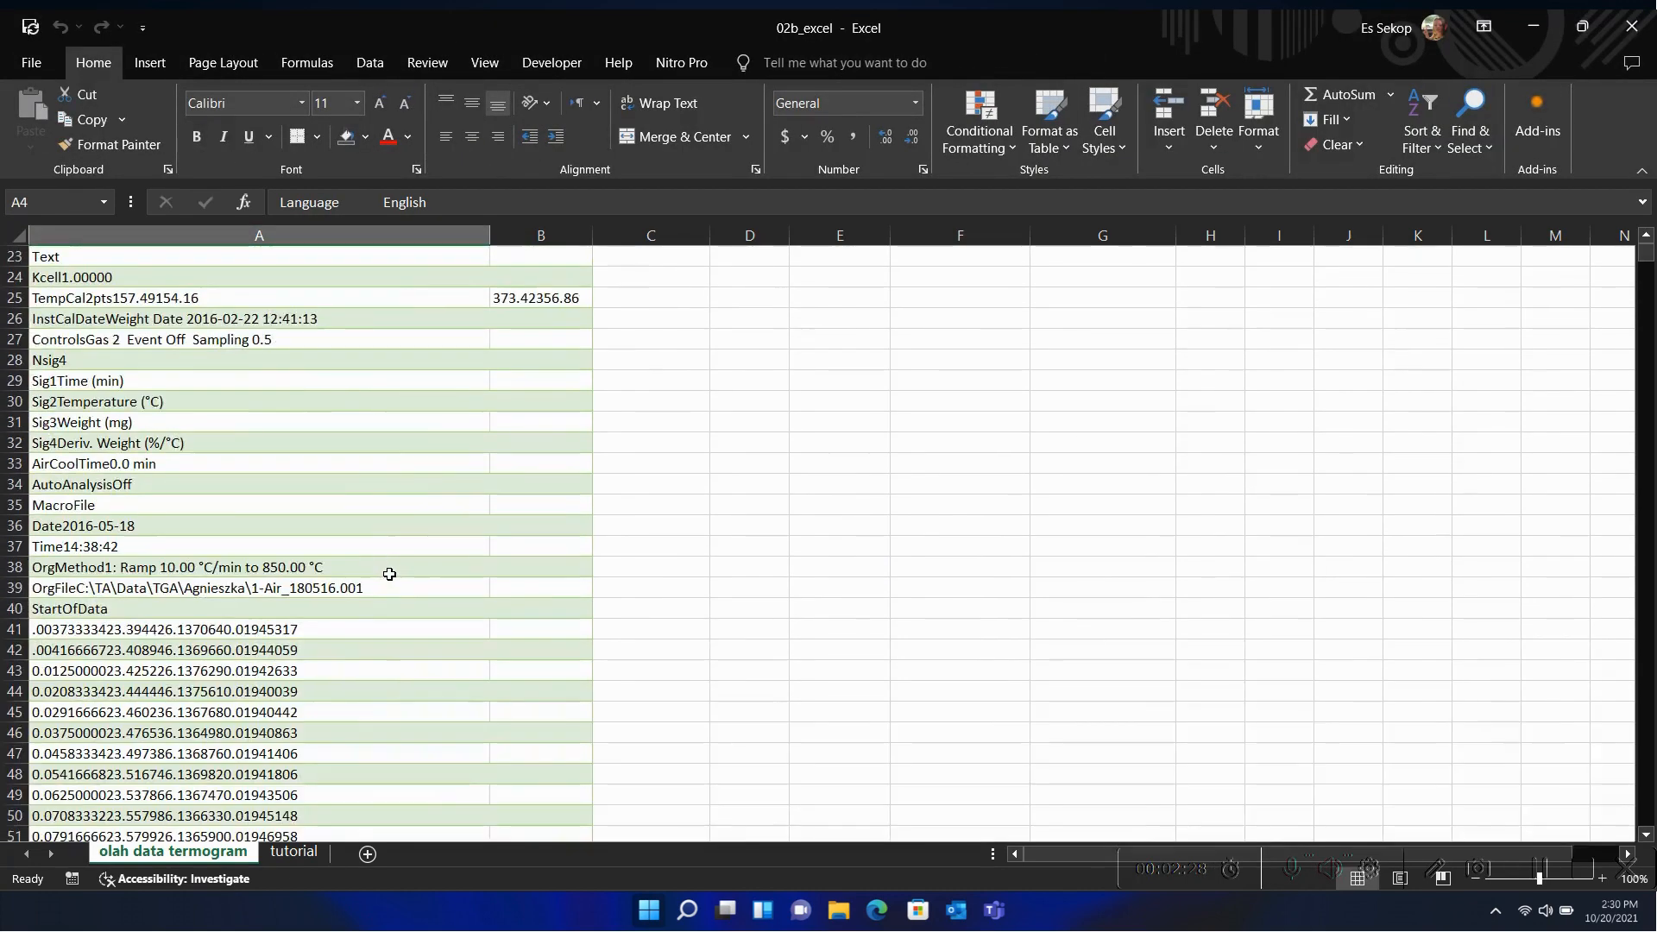
scroll(306, 606, "up", 7)
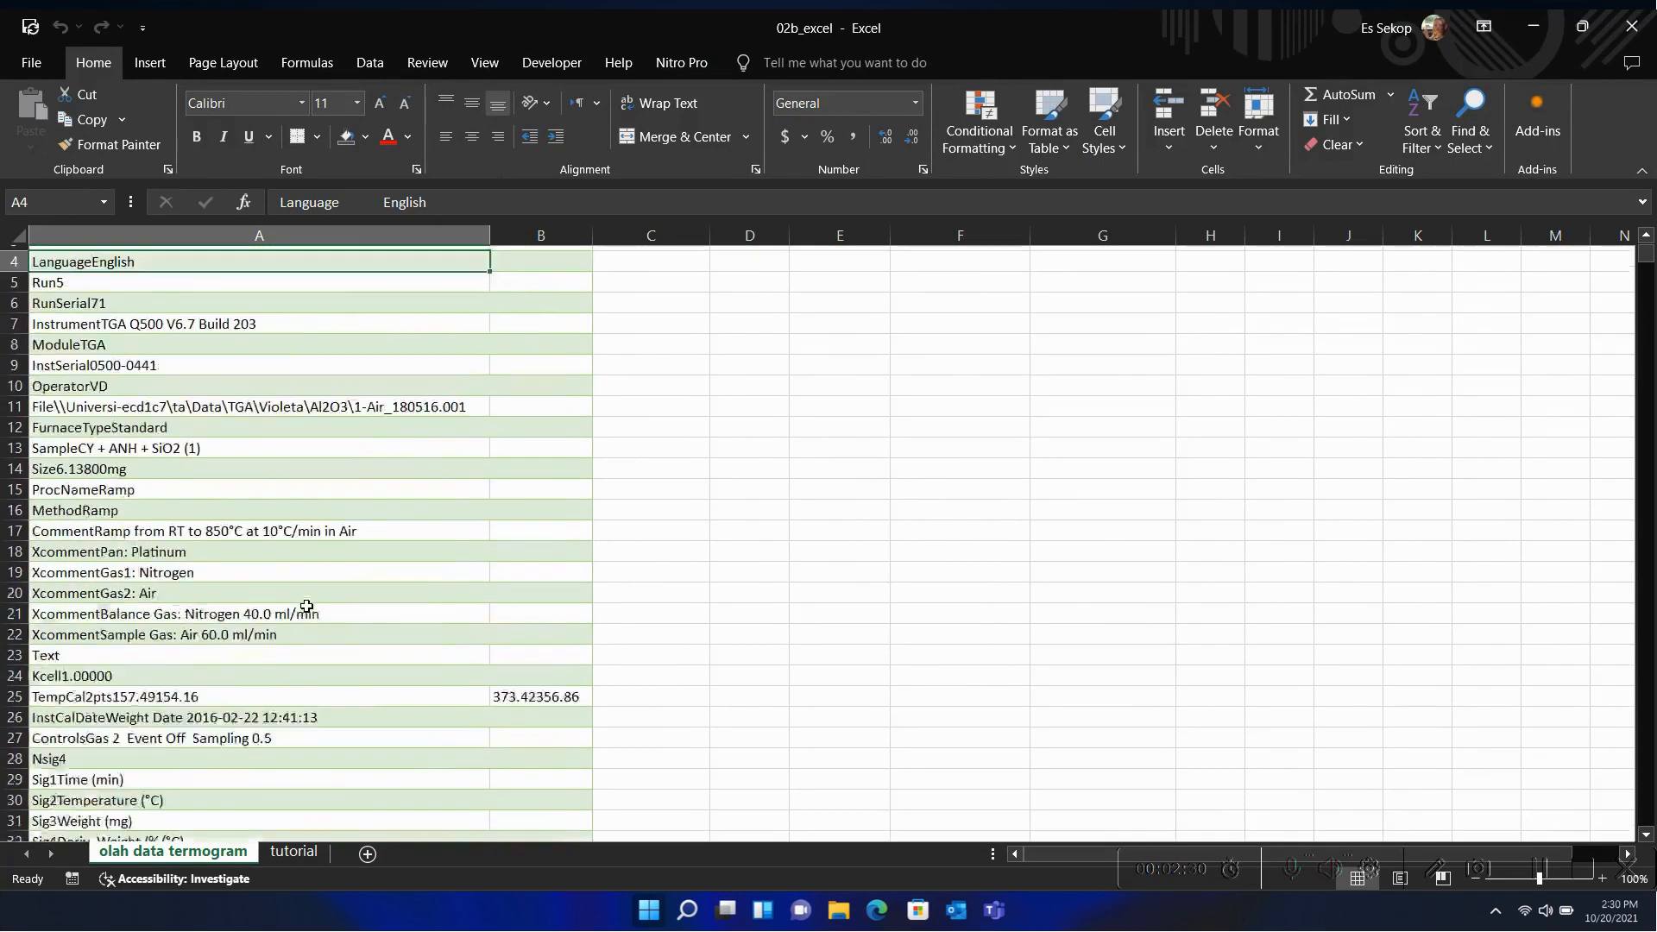
left_click(296, 233)
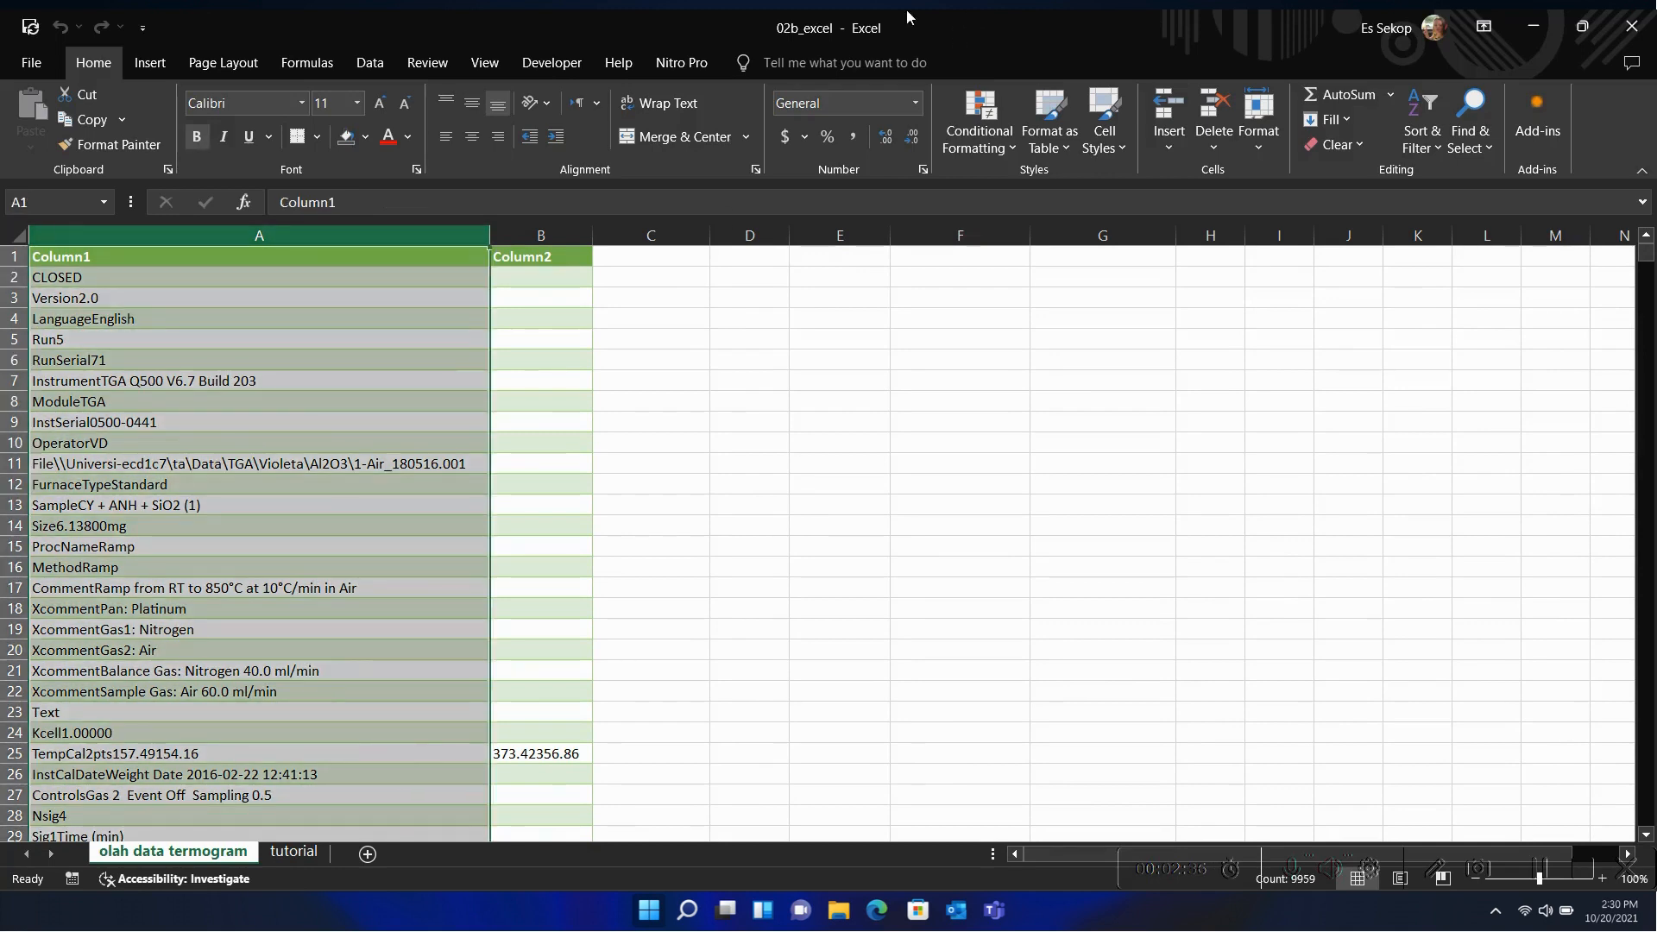
left_click(370, 60)
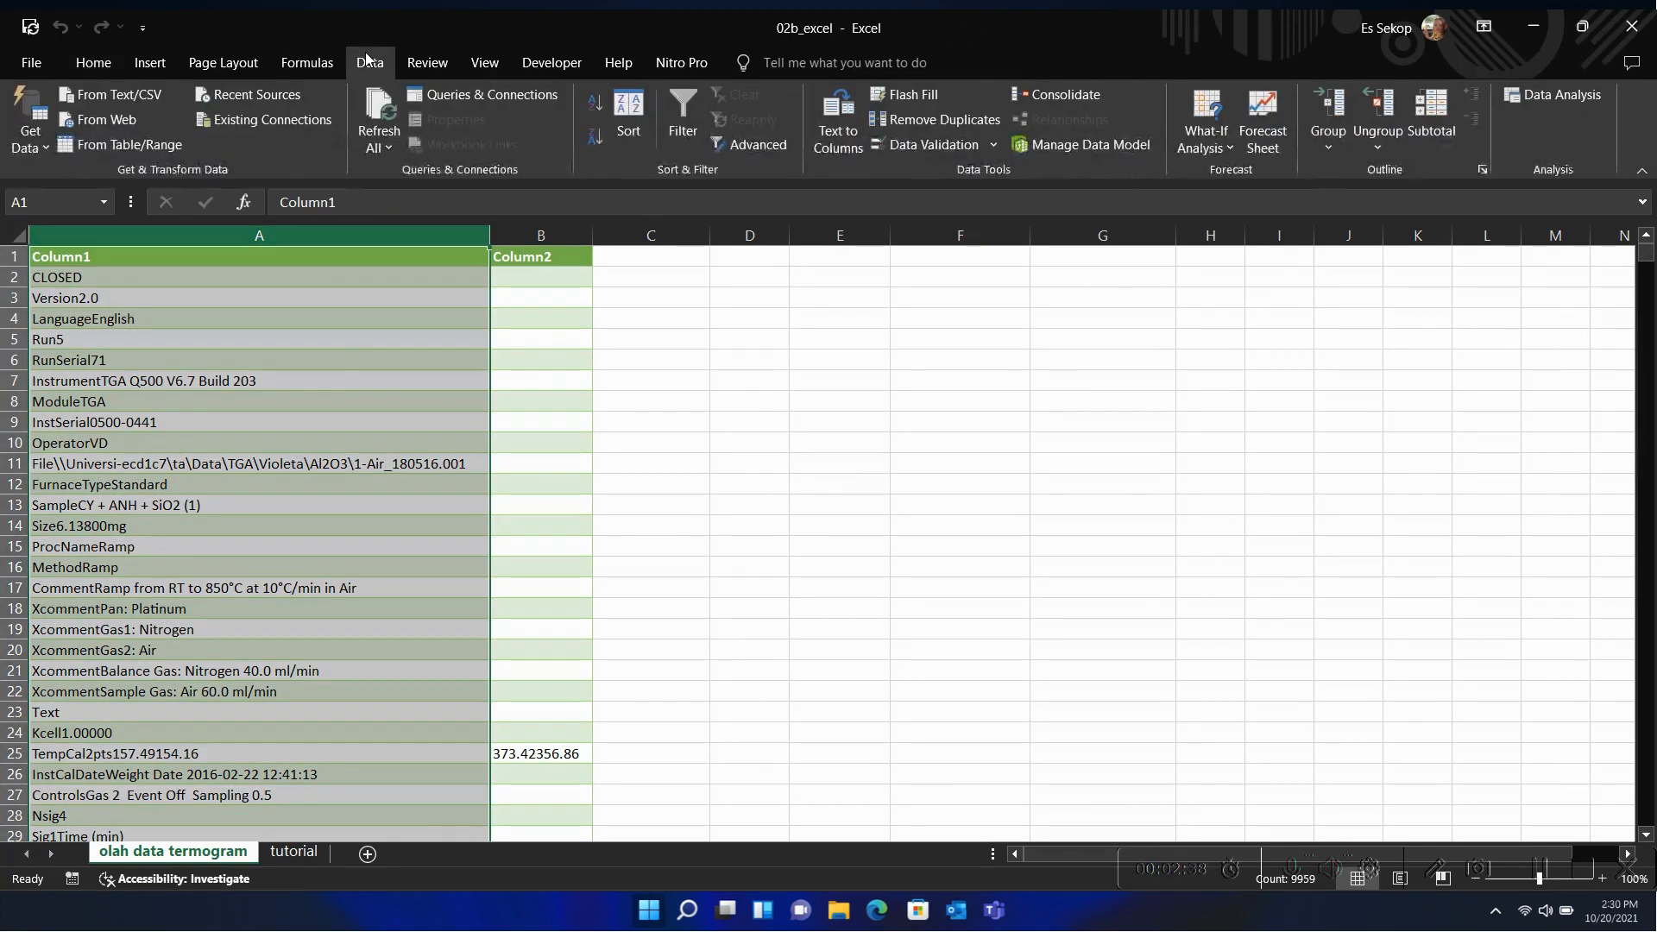
left_click(828, 139)
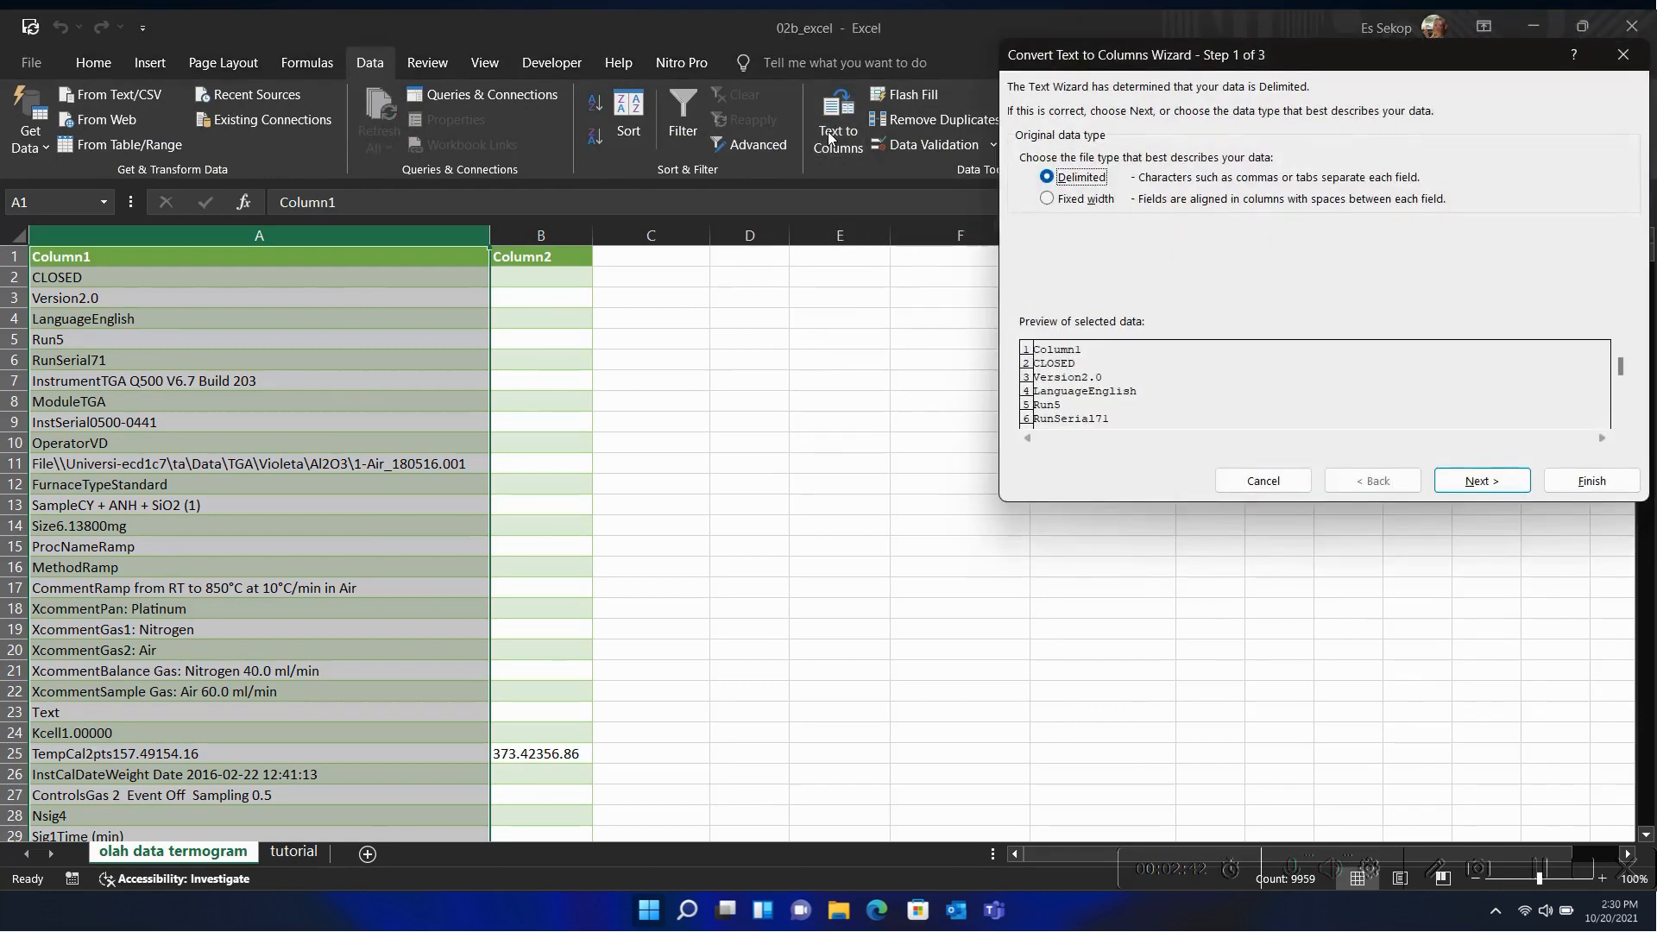
left_click(1471, 484)
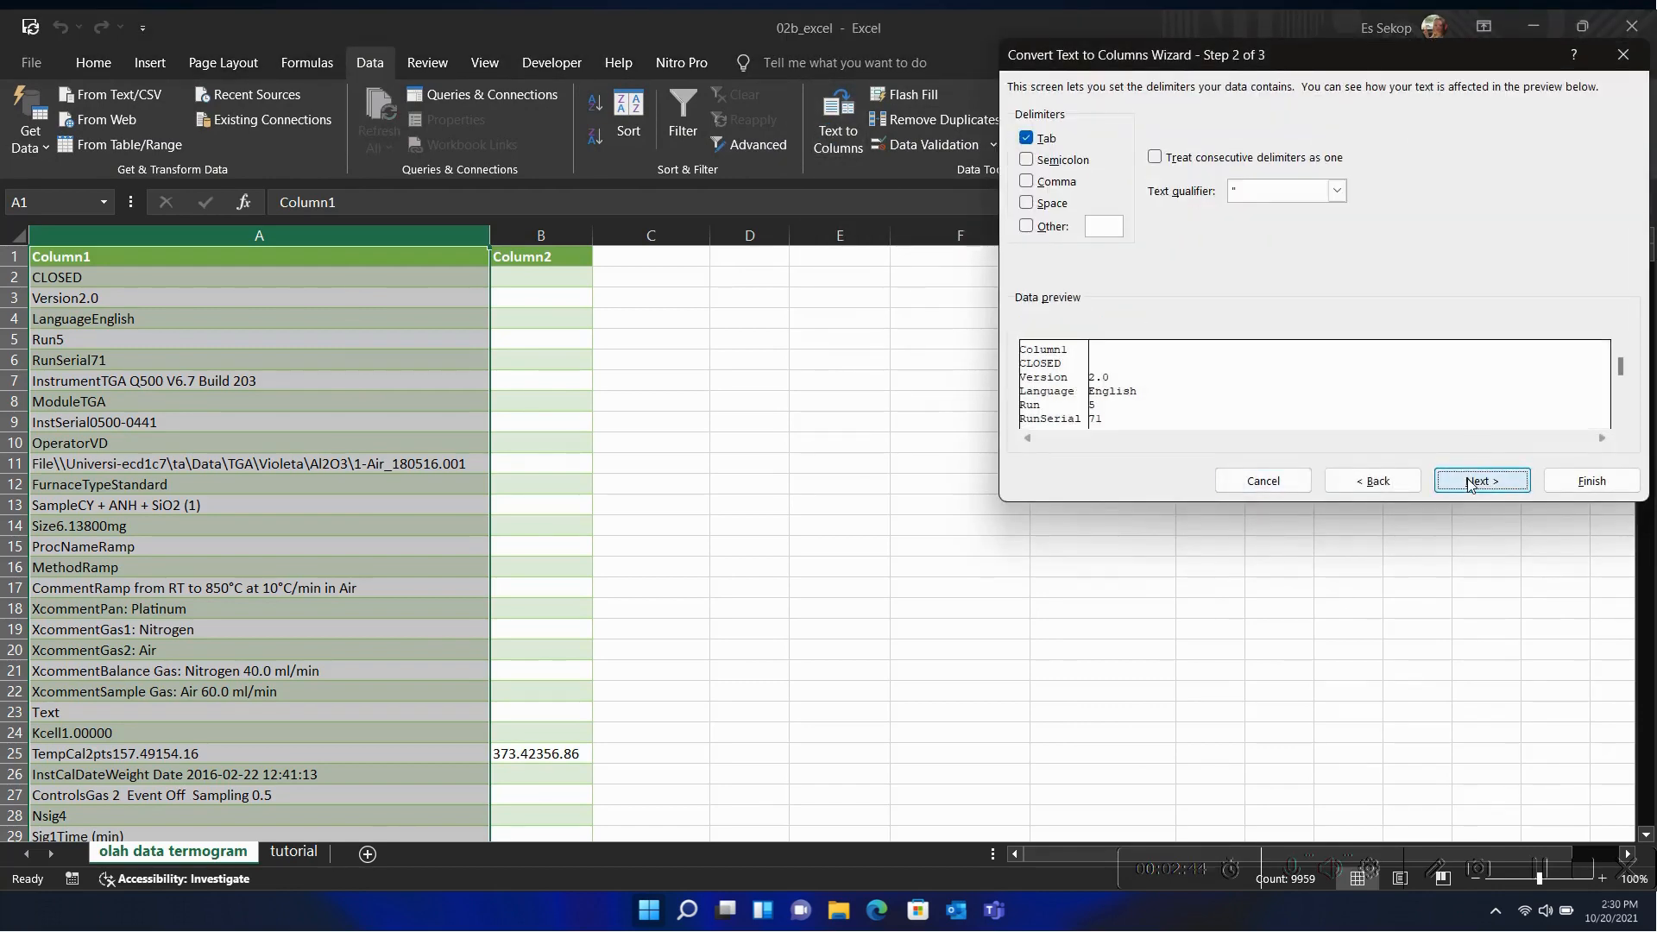
left_click(1471, 484)
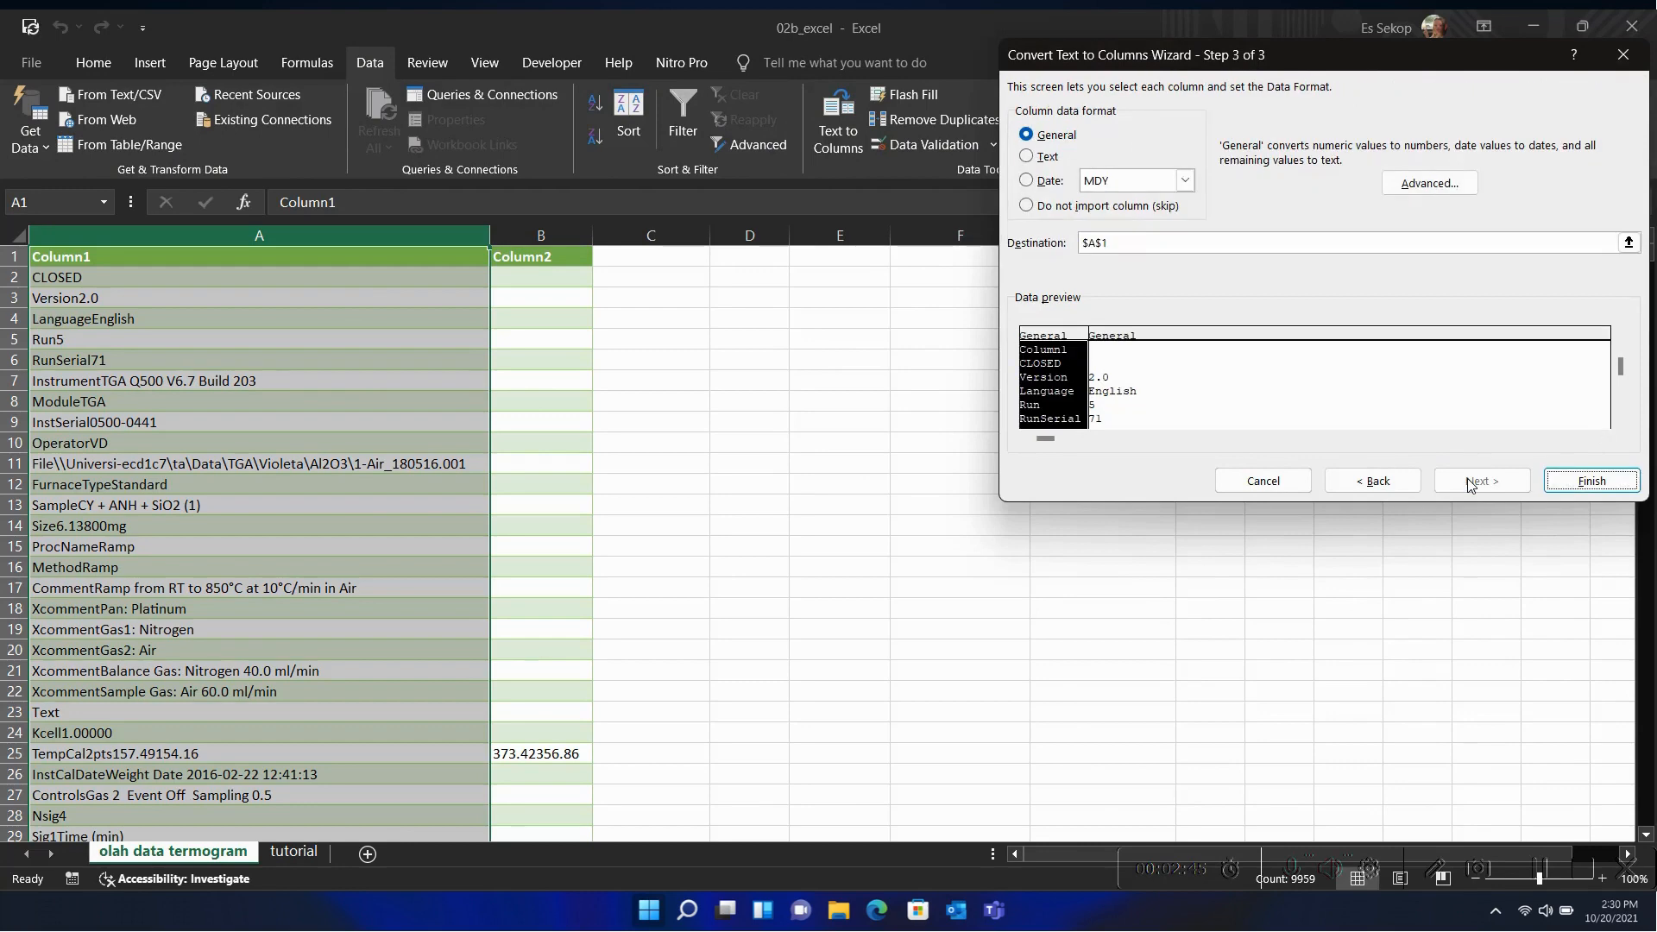
left_click(1607, 480)
left_click(789, 518)
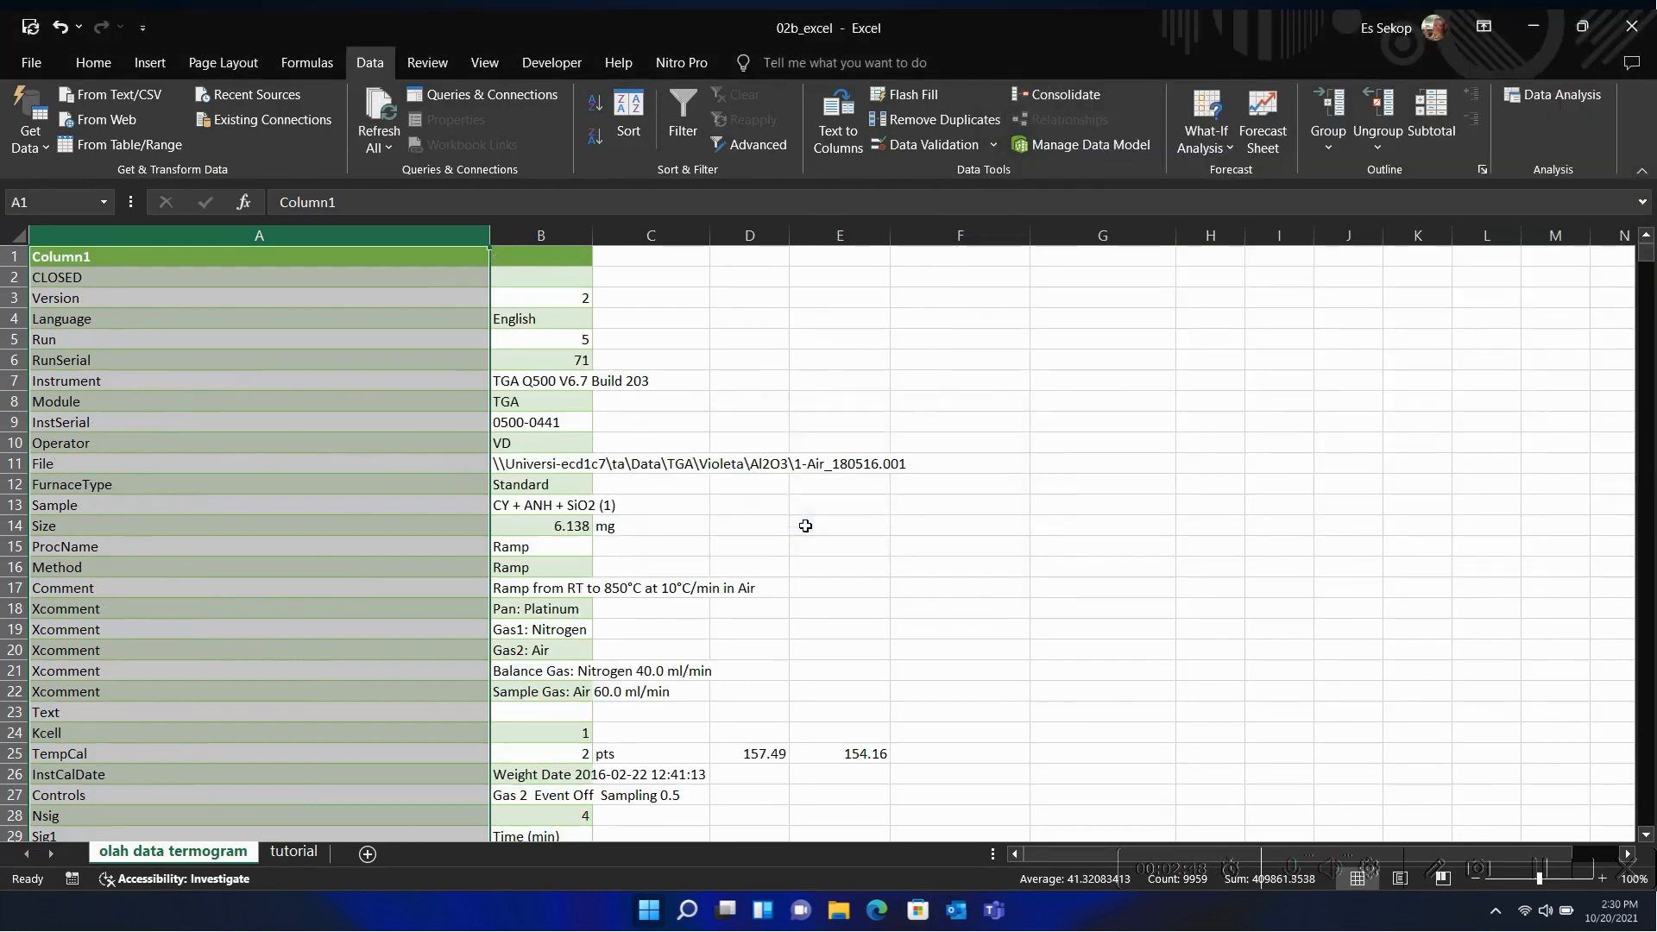
Step: Examine the split data columns A to D around the StartOfData row and the header information above it
scroll(805, 525, "down", 12)
scroll(806, 525, "up", 4)
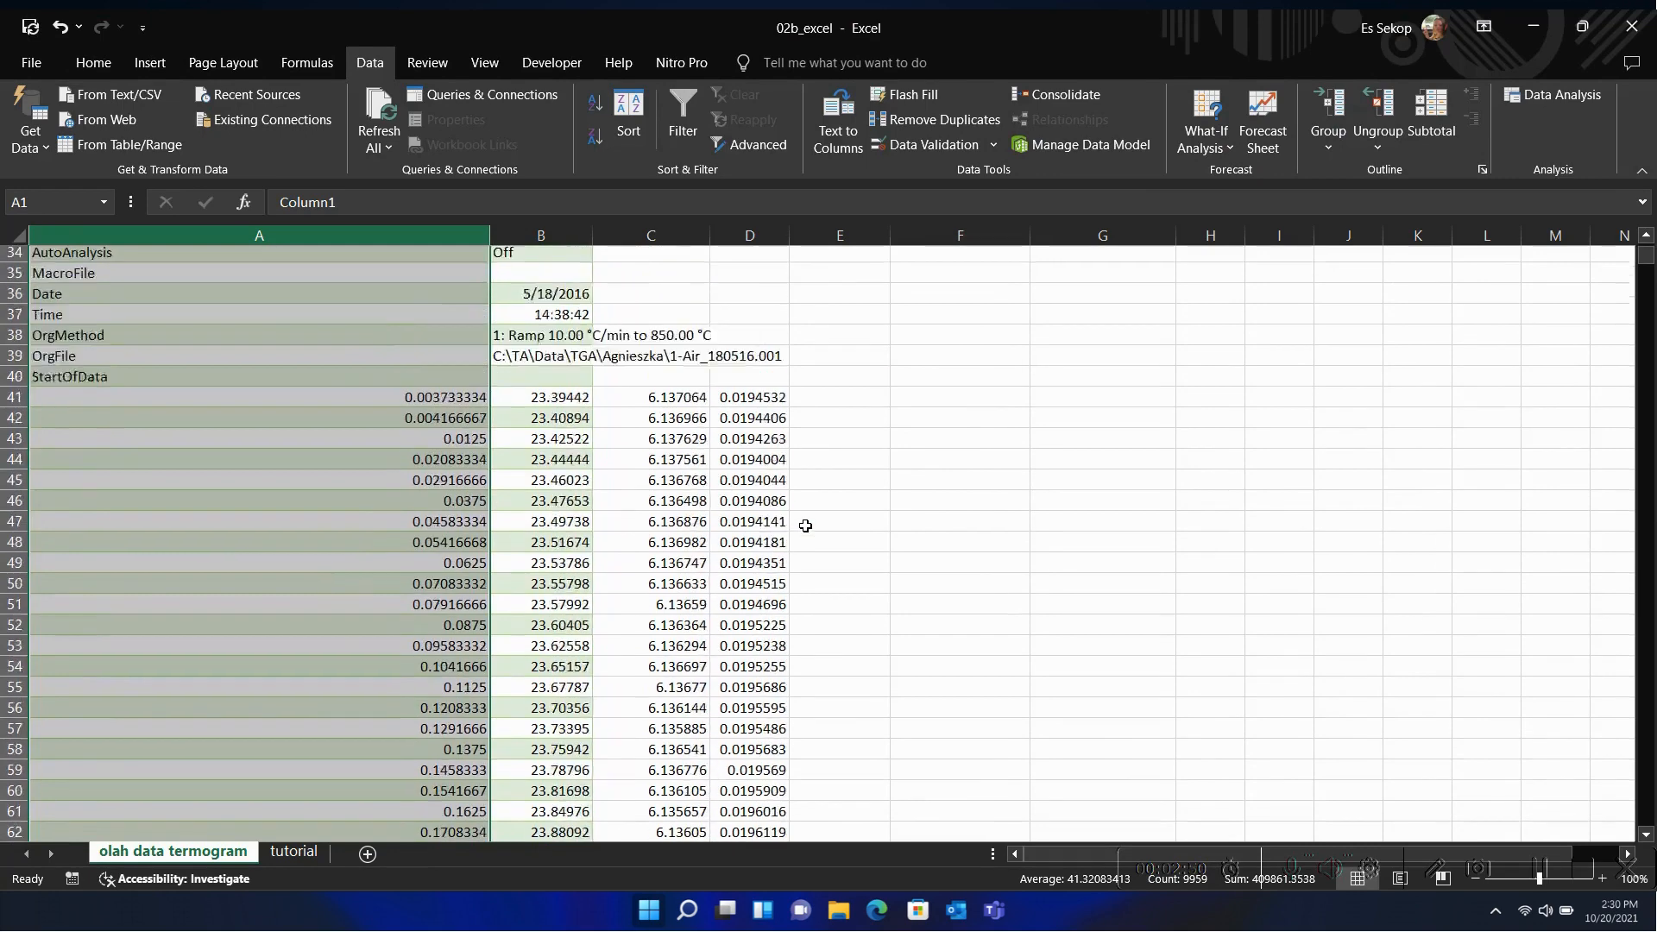
scroll(681, 609, "down", 3)
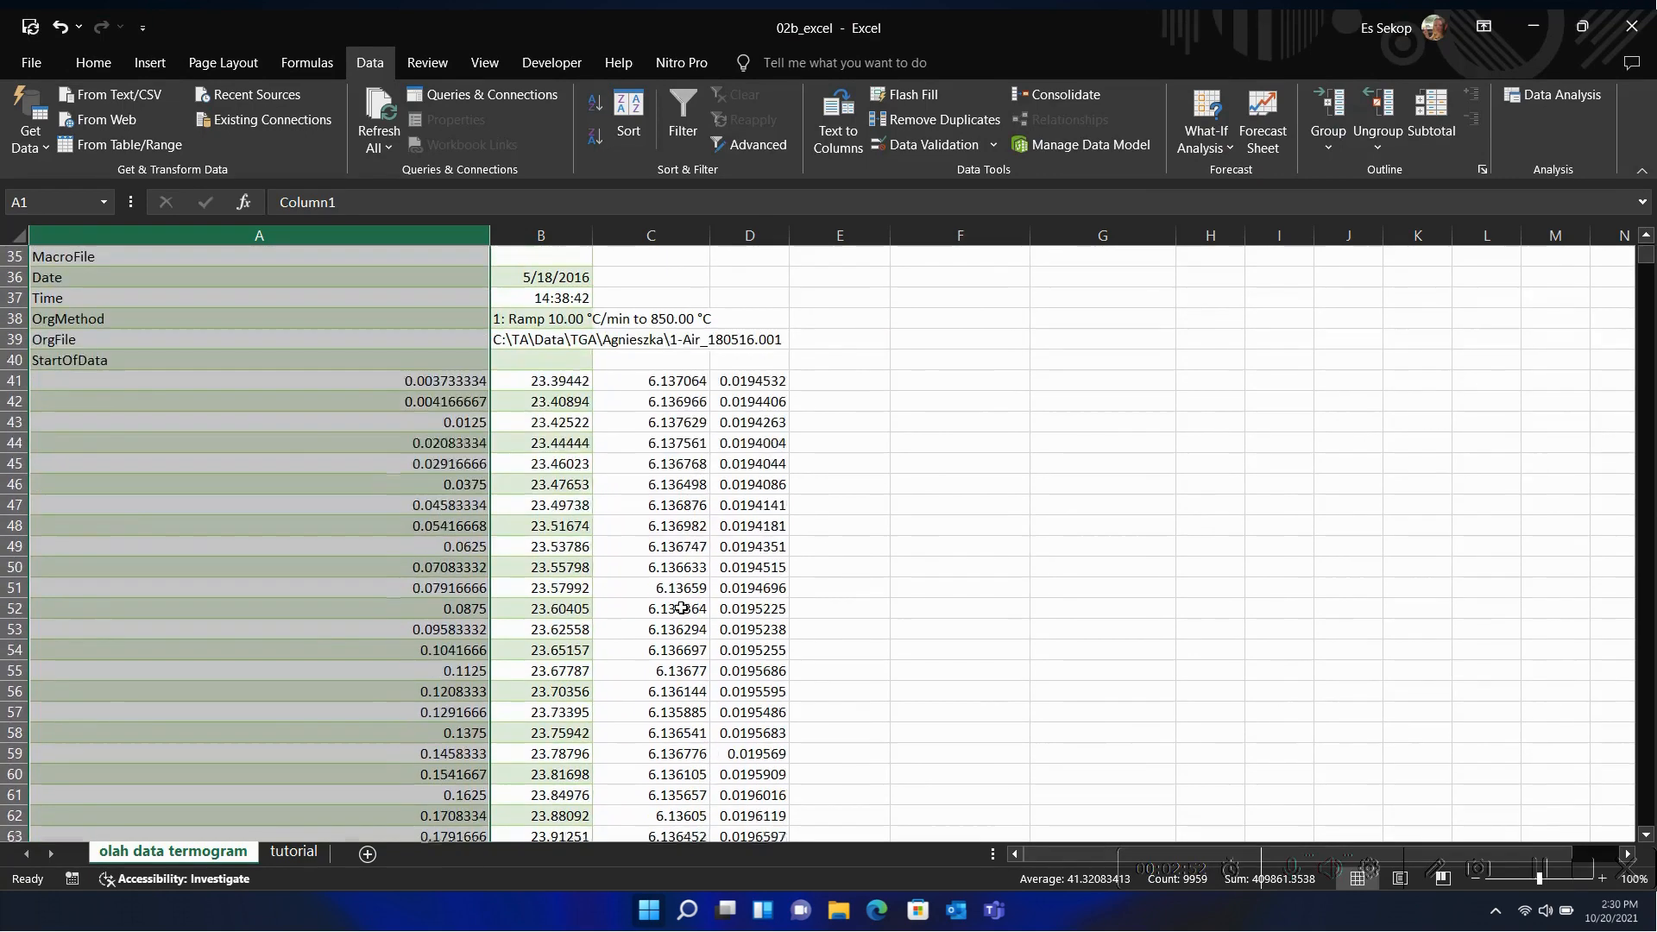
left_click(544, 444)
left_click(674, 447)
left_click(780, 458)
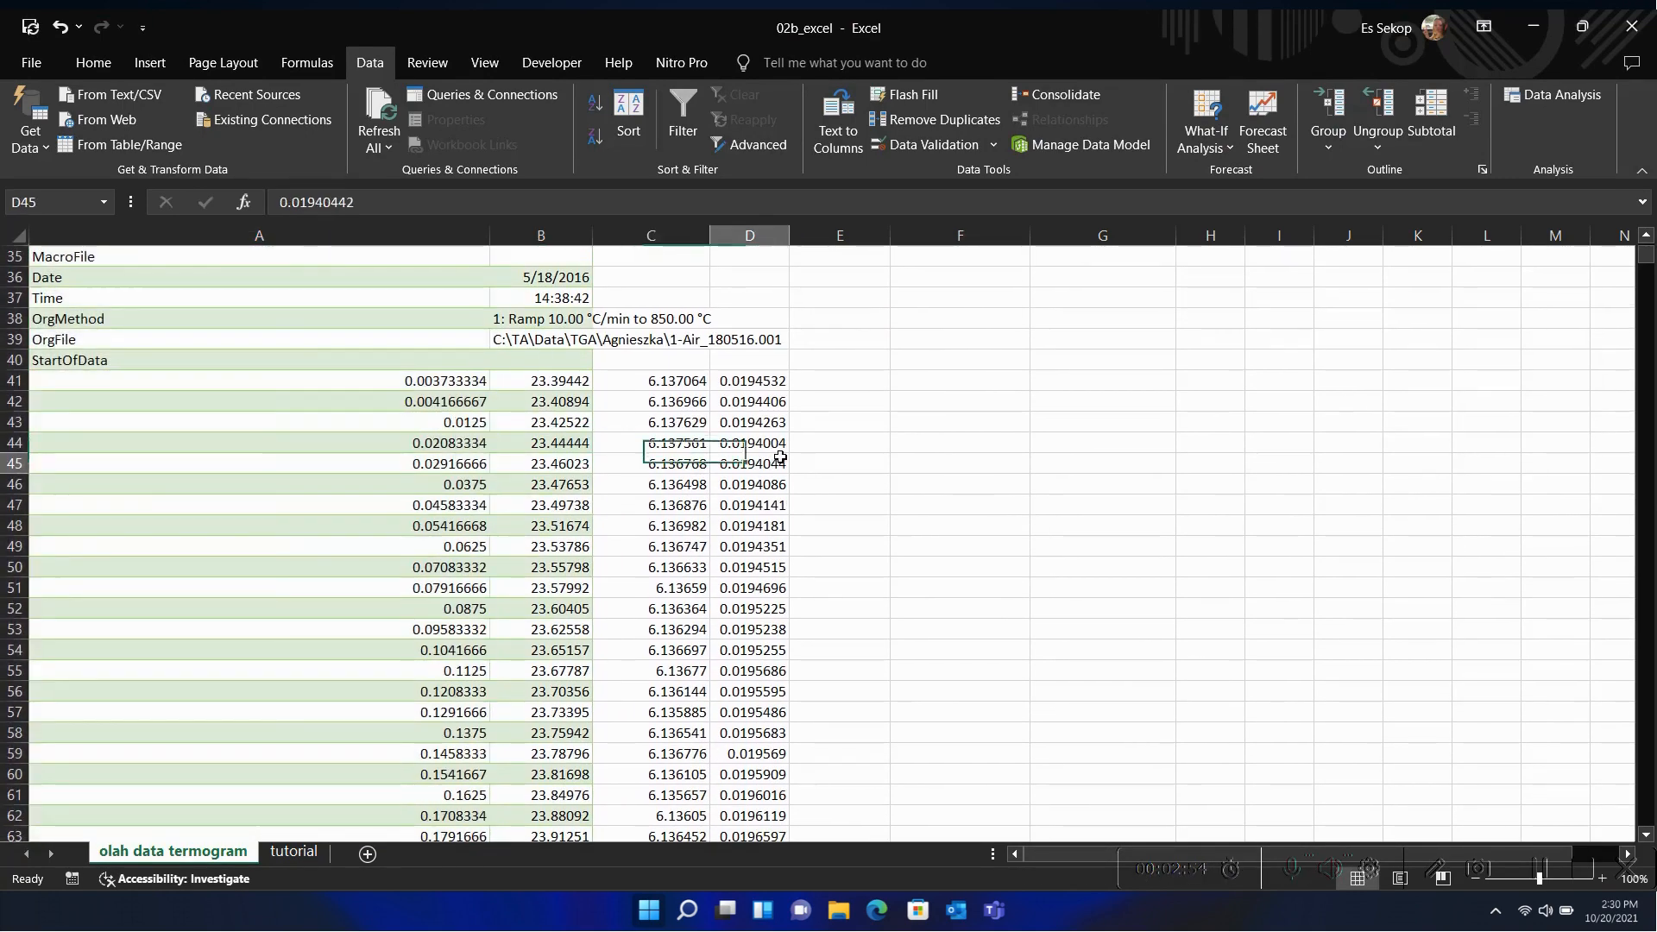
scroll(780, 457, "up", 6)
scroll(780, 456, "up", 5)
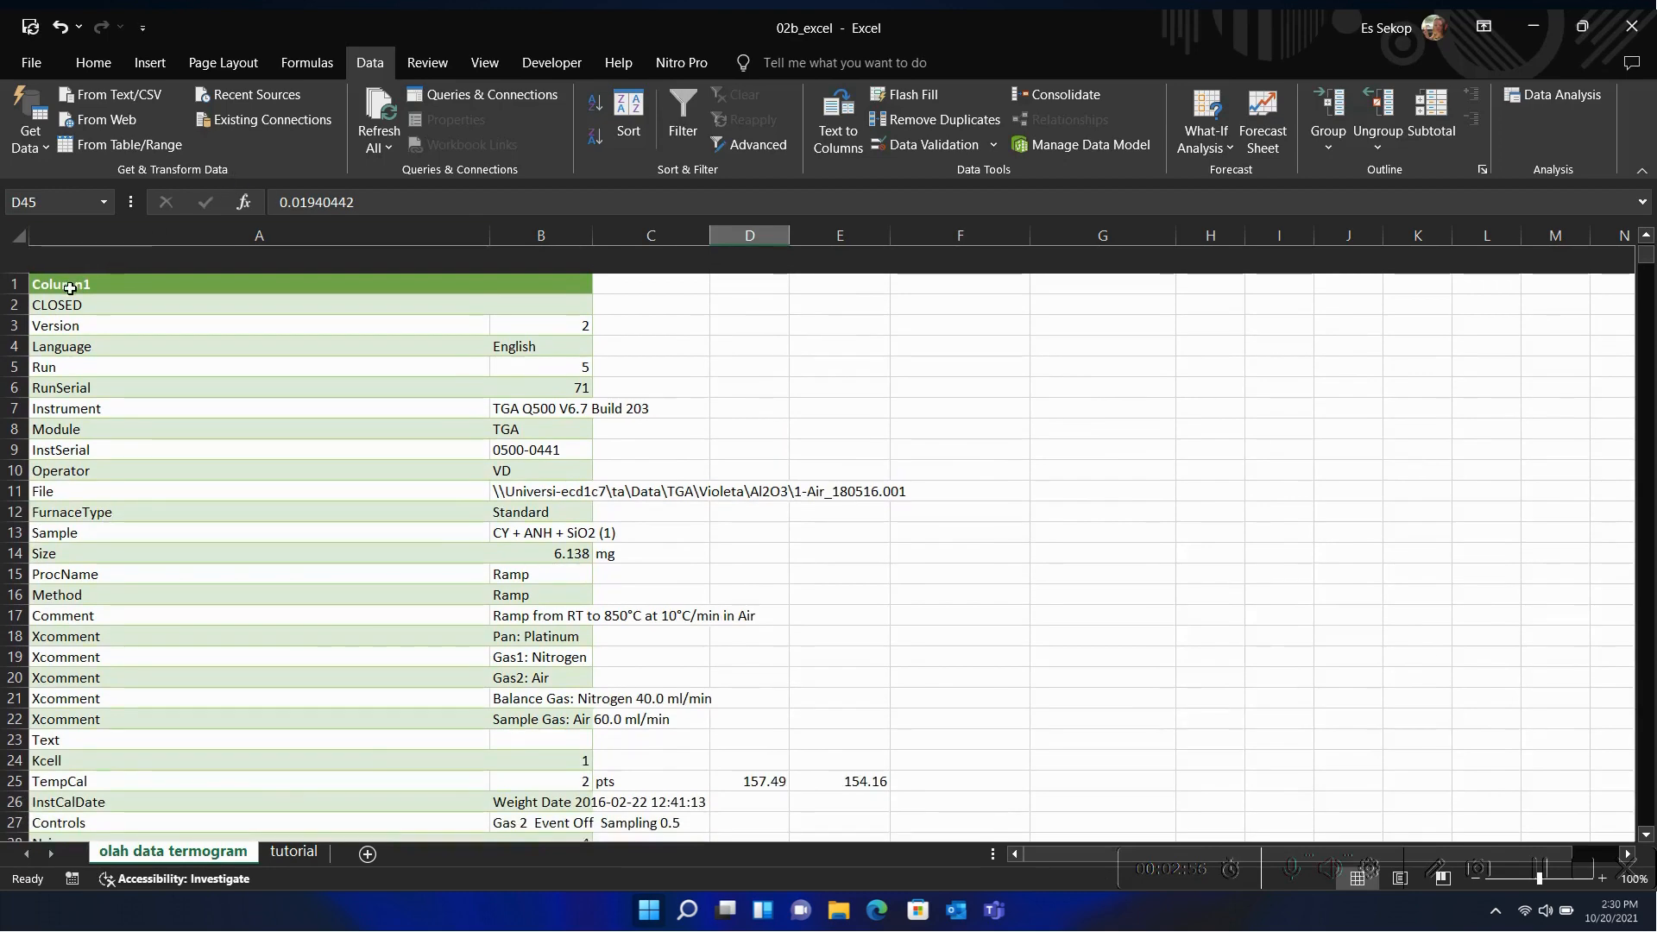
Step: Apply the Normal cell style to the whole data range from A1 to the last used cell
left_click(108, 256)
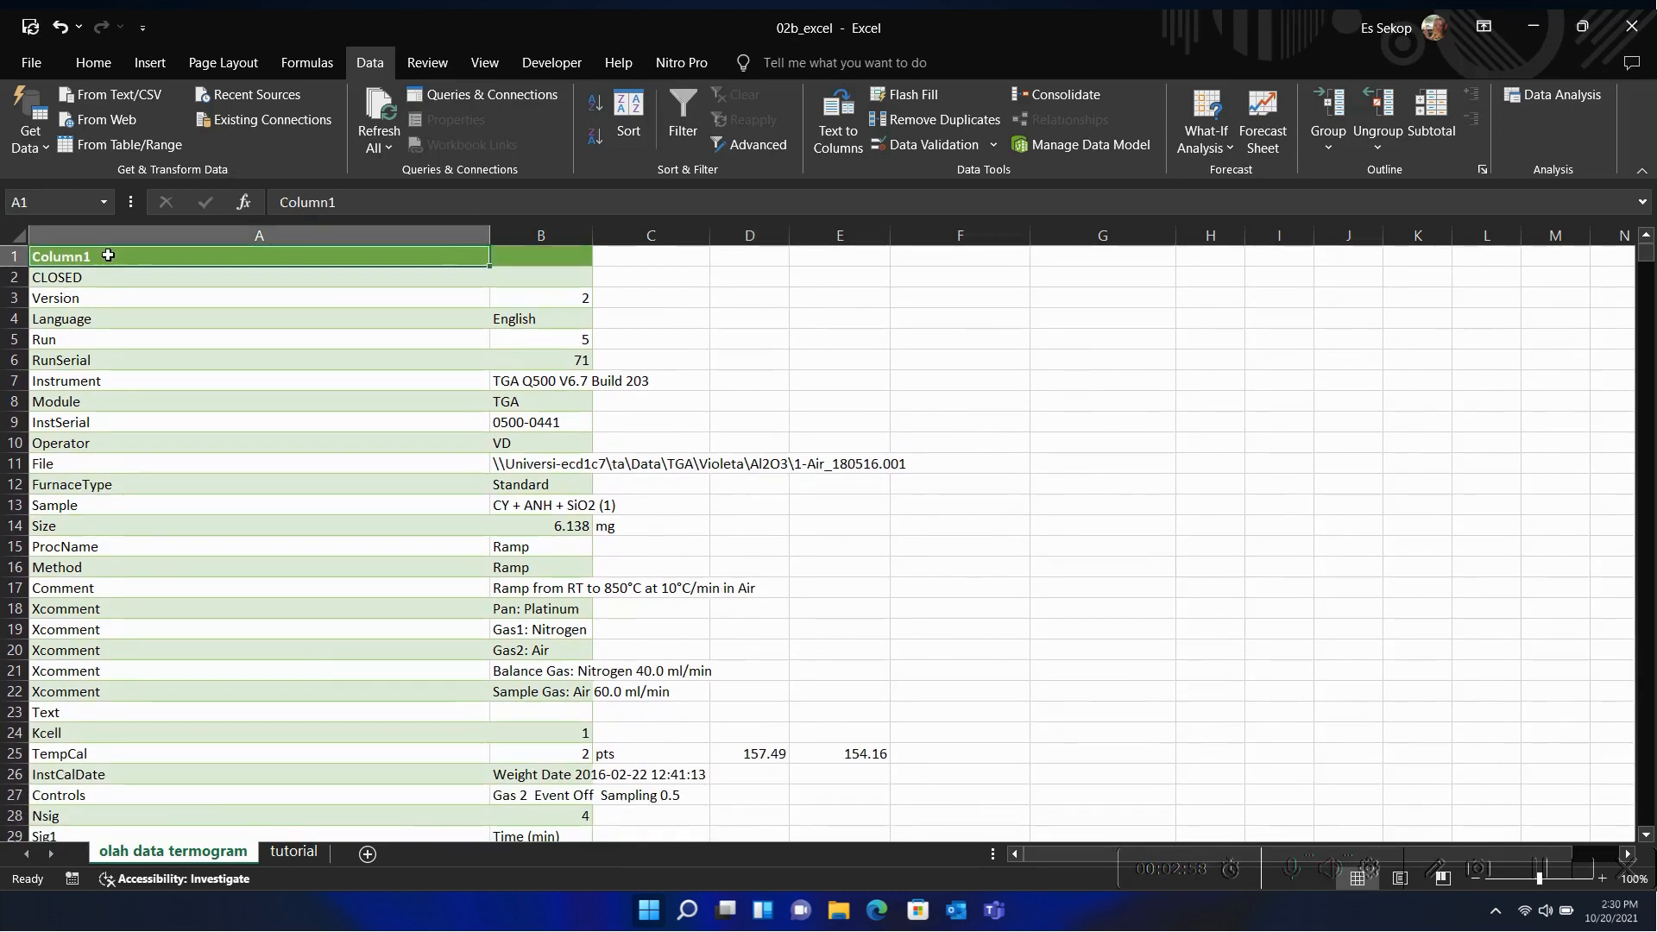
key("ctrl+shift+End")
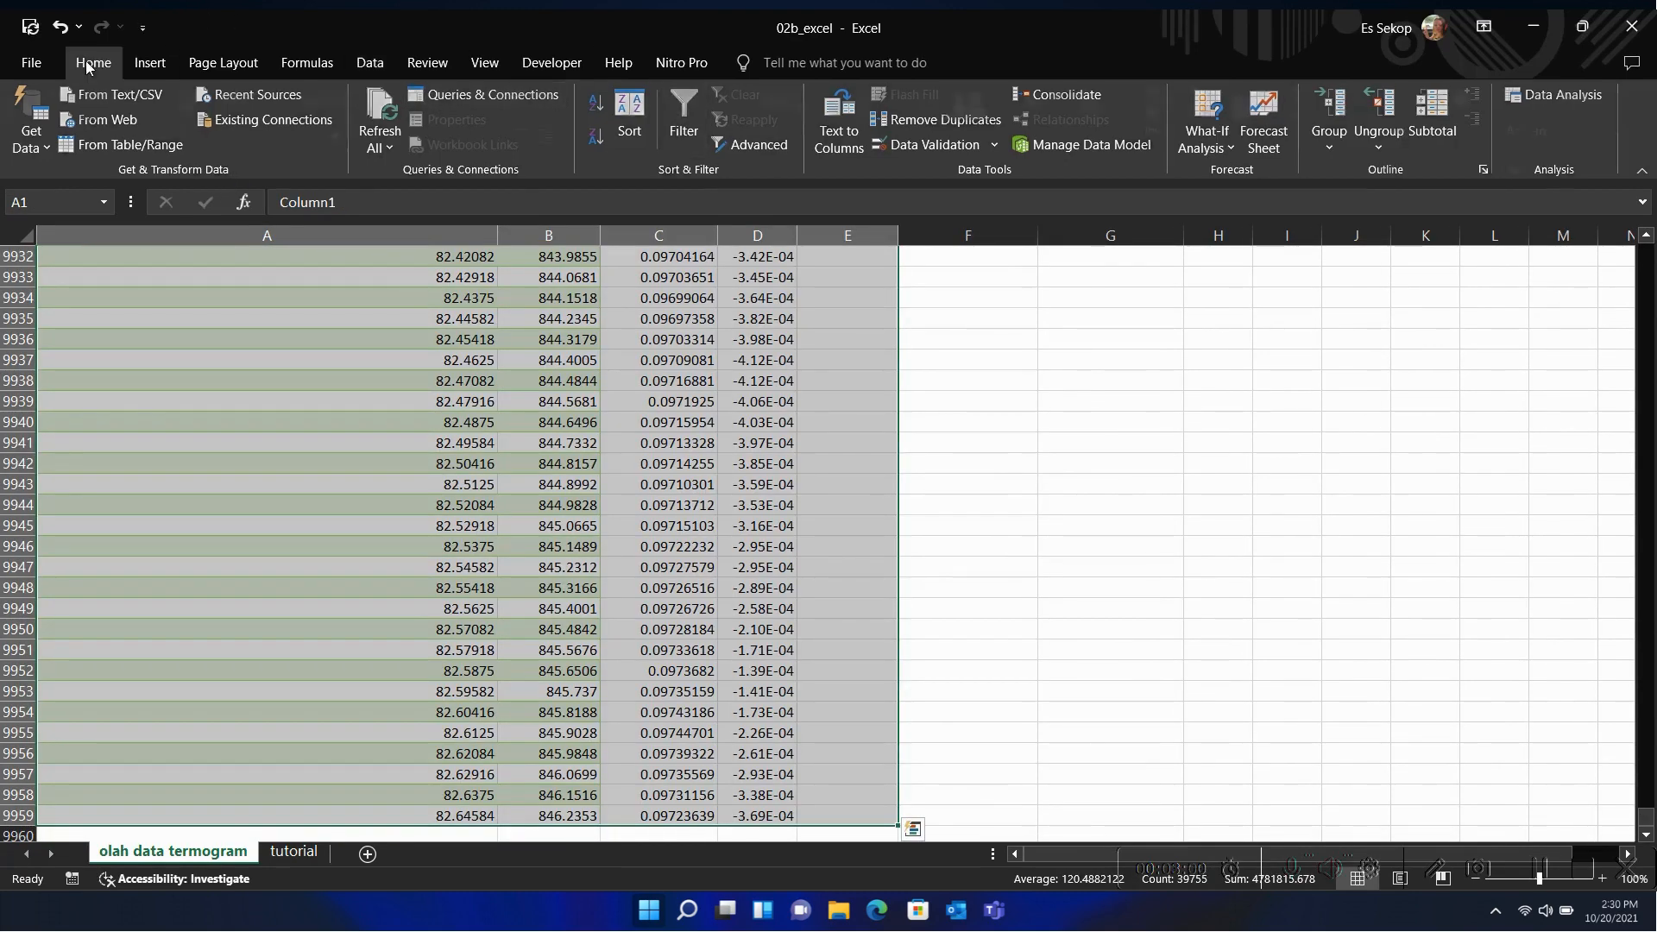
left_click(92, 62)
left_click(1104, 121)
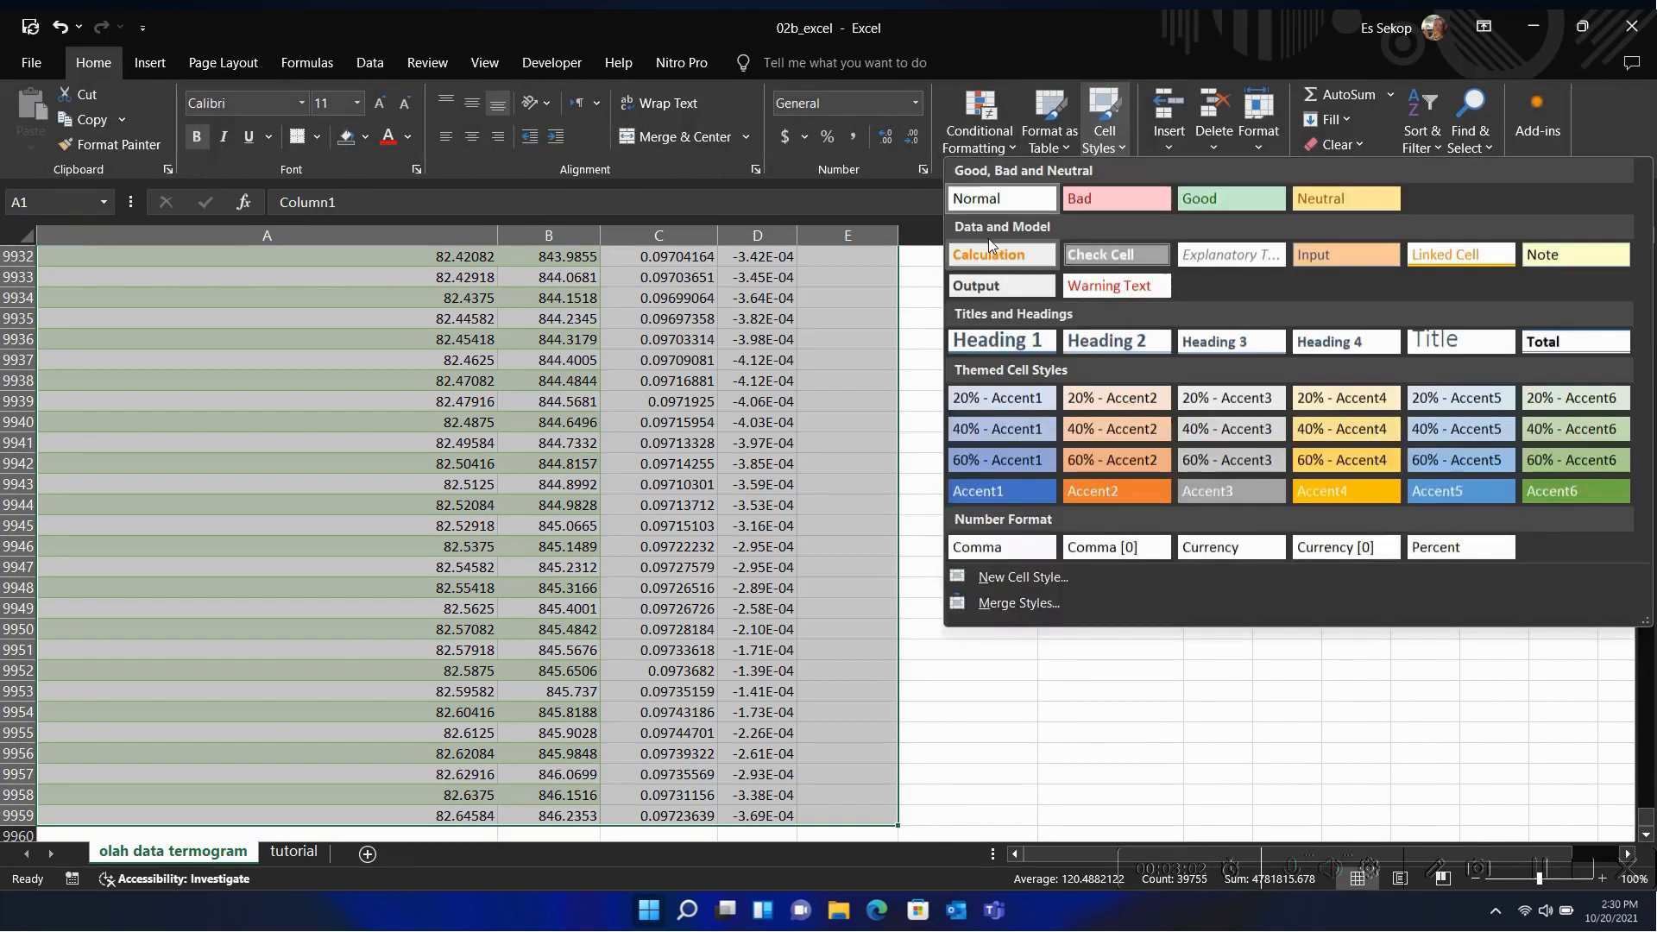
left_click(981, 202)
left_click(1005, 396)
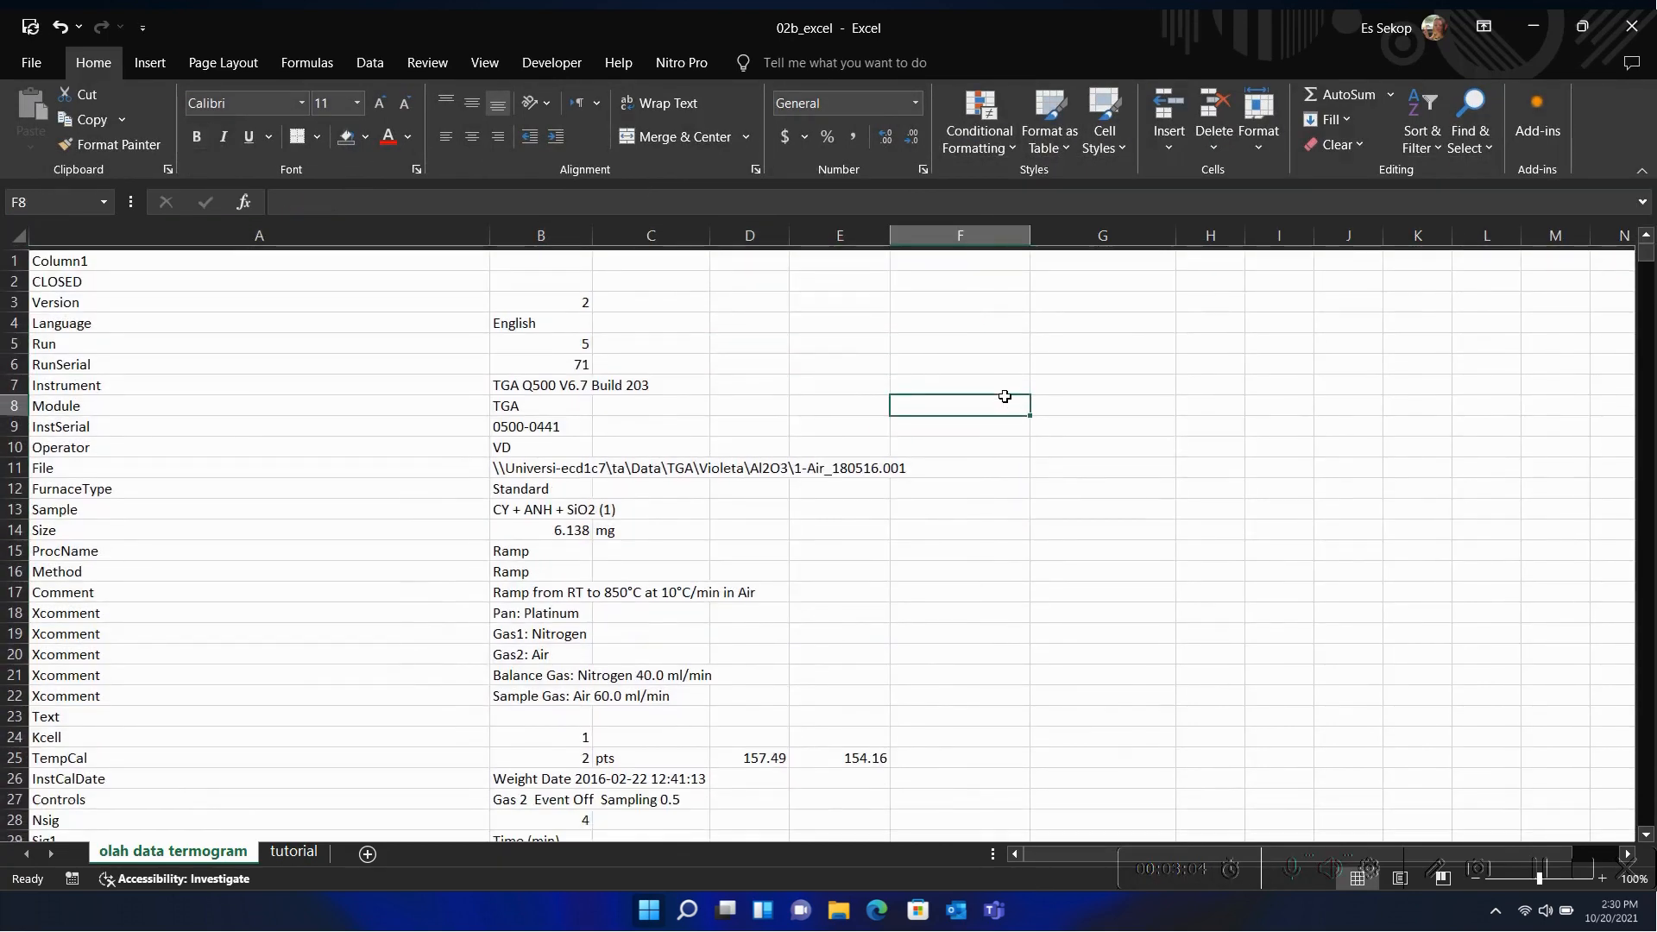
Step: Narrow column A to roughly a third of its width
left_click(479, 236)
left_click_drag(488, 238, 184, 258)
left_click(393, 288)
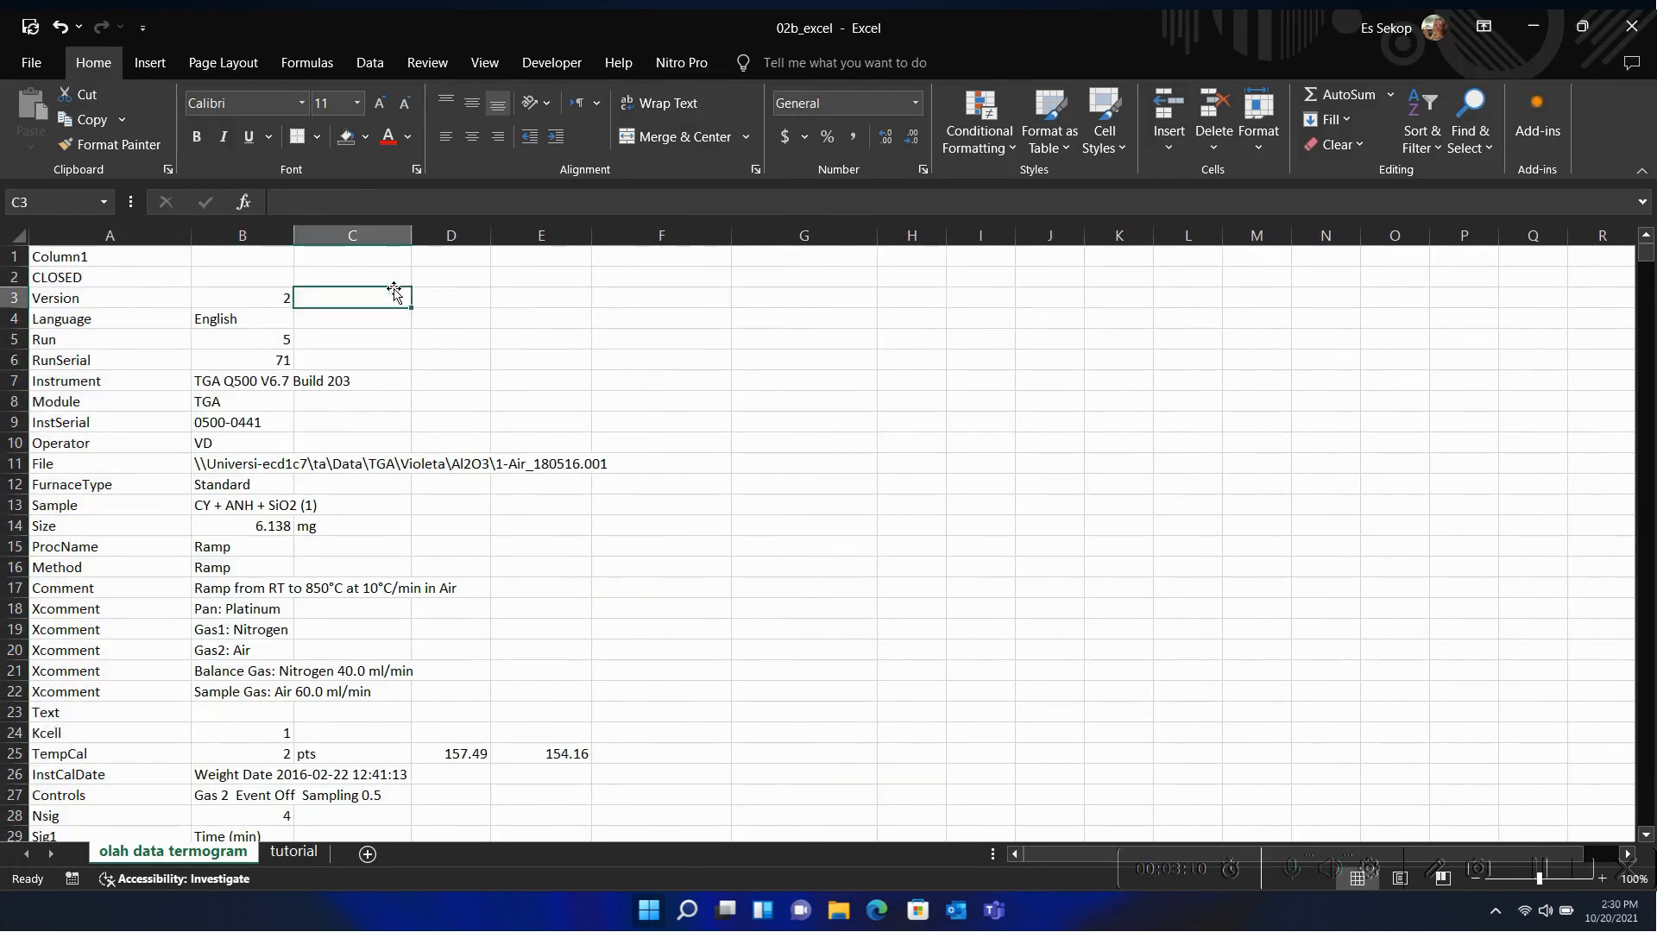
Step: Insert two blank rows above row 41, between the StartOfData row and the first data row
scroll(587, 491, "down", 7)
scroll(587, 491, "down", 1)
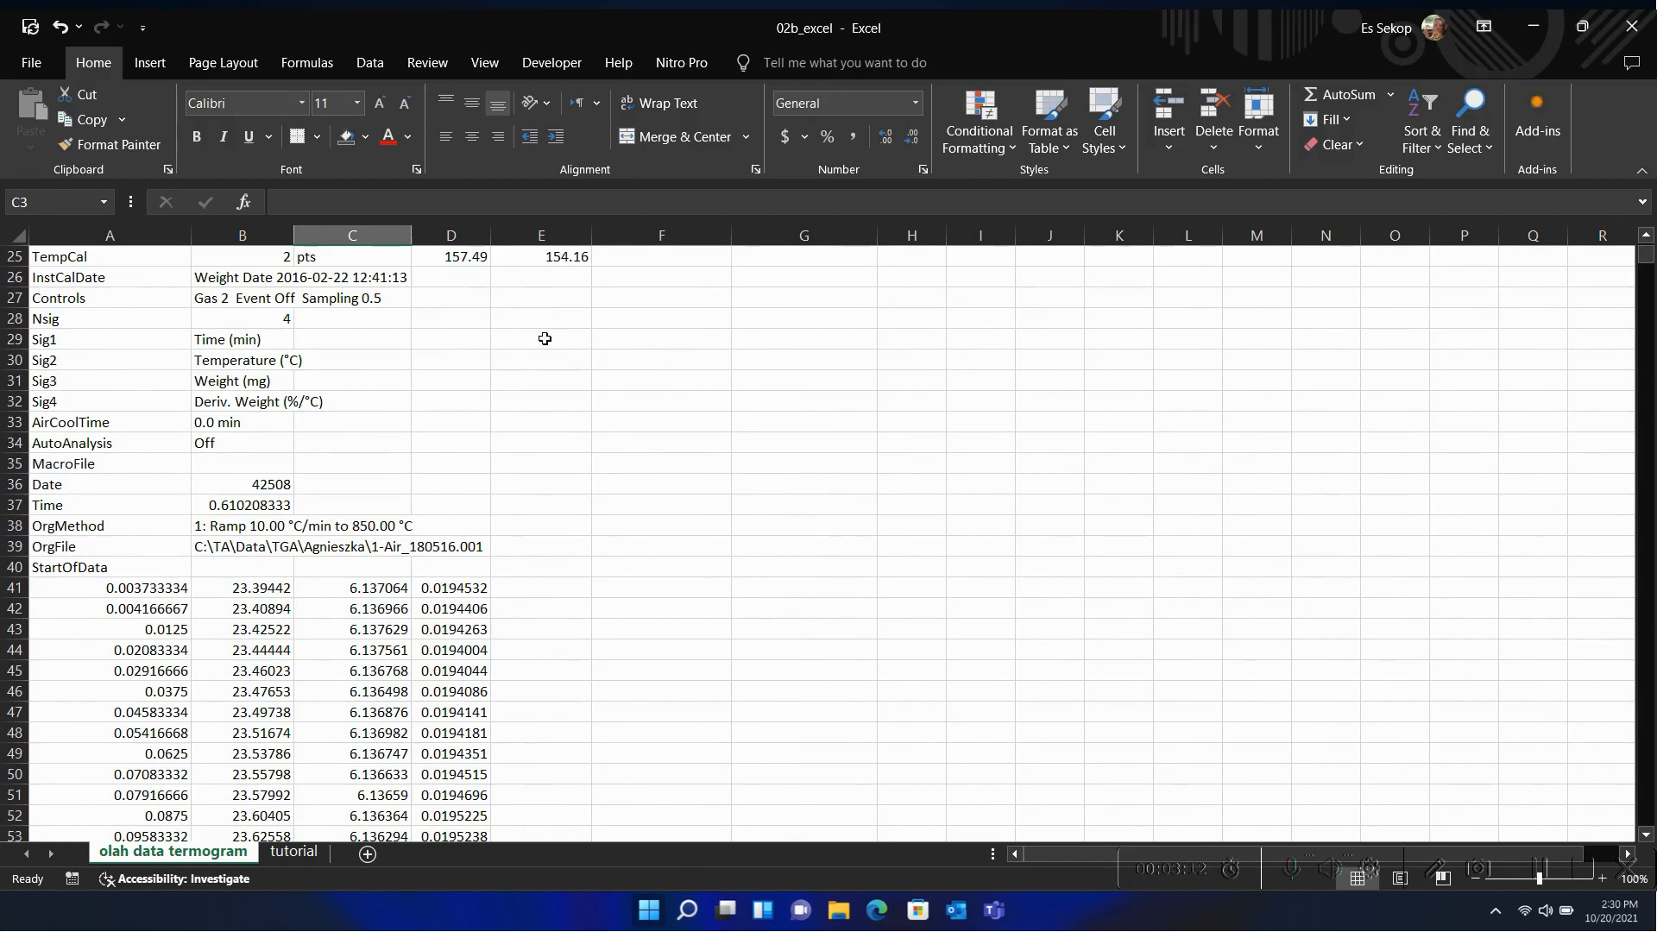
scroll(466, 508, "down", 2)
scroll(466, 508, "up", 2)
scroll(402, 667, "up", 1)
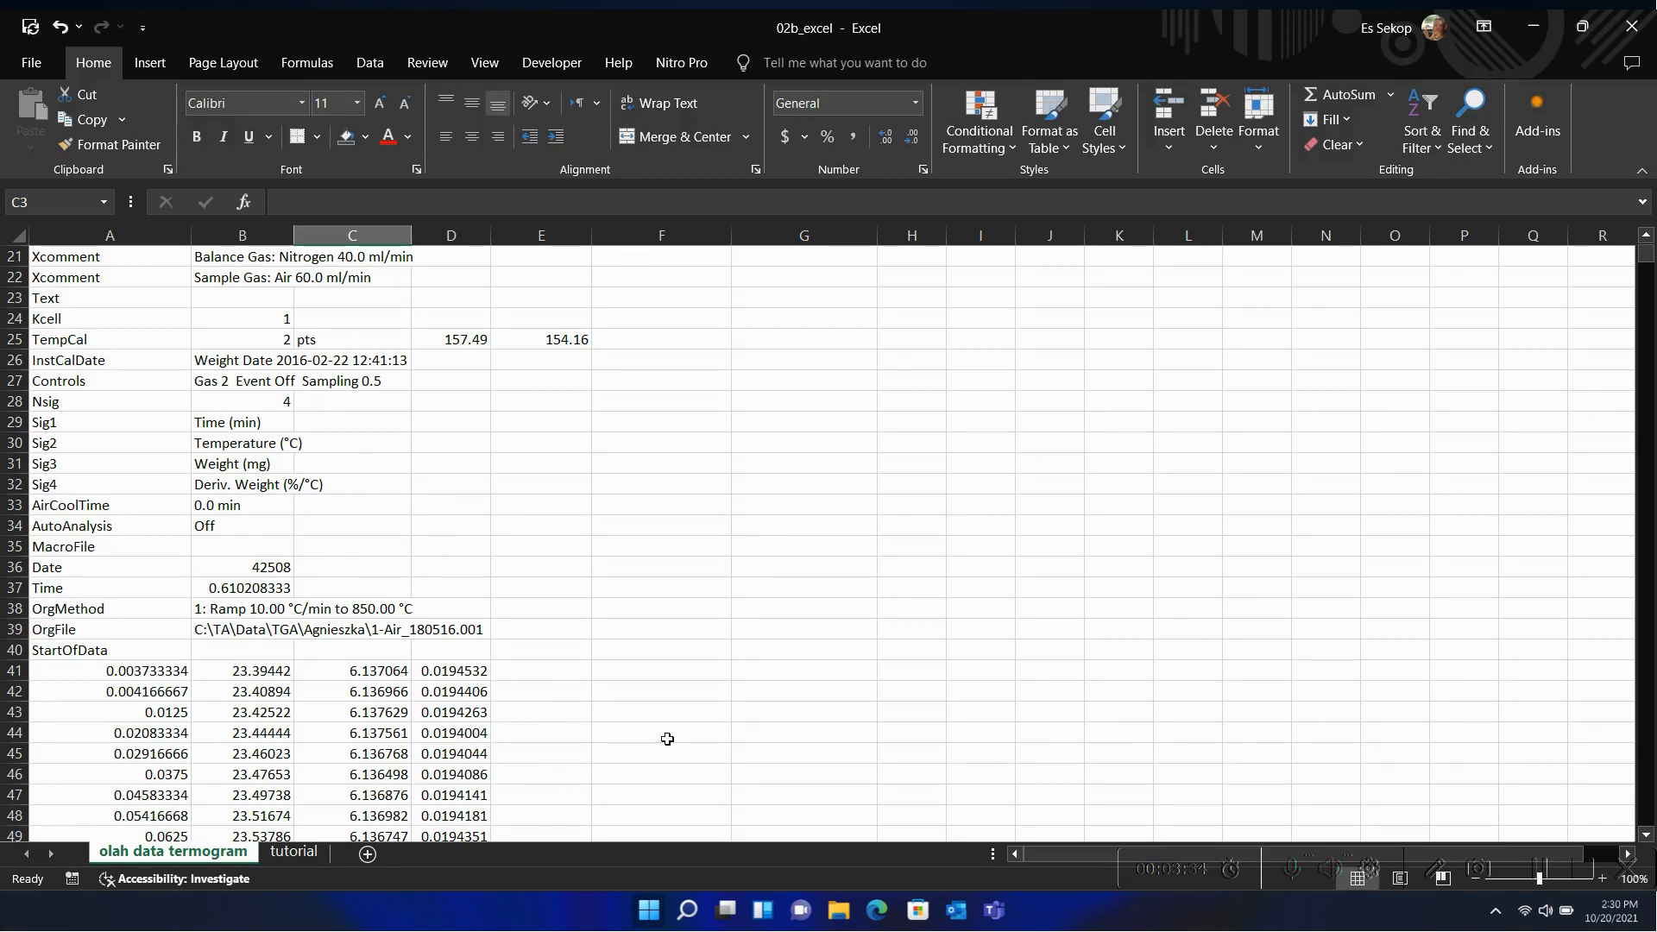
scroll(665, 740, "down", 3)
left_click(14, 524)
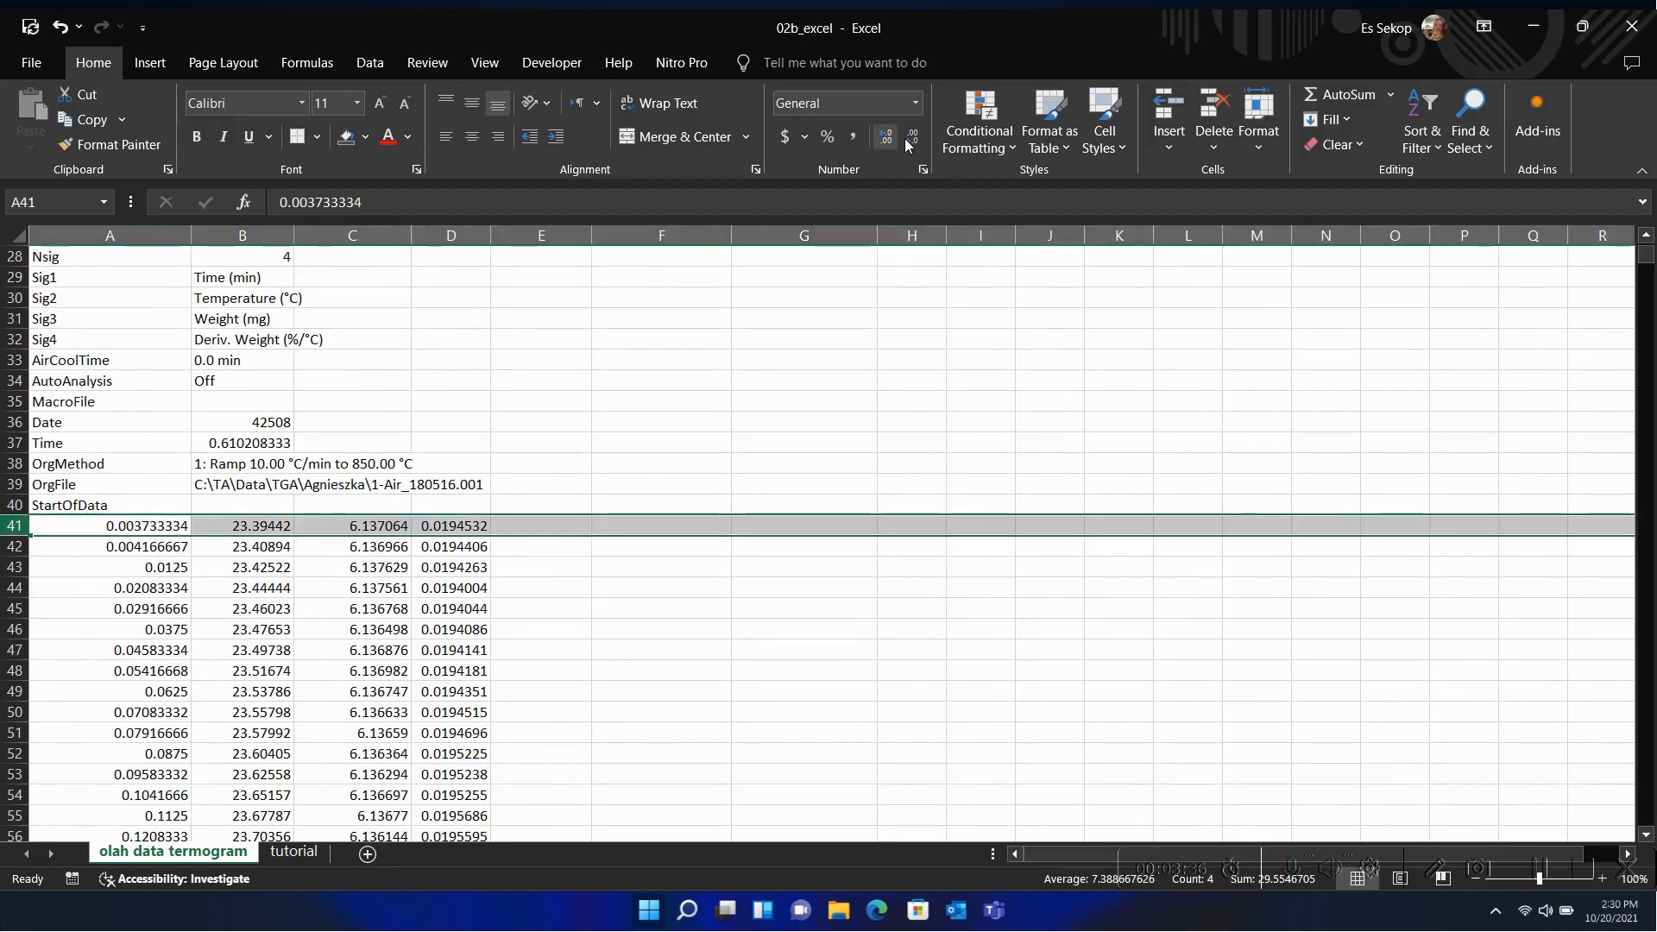
left_click(1170, 107)
left_click(1170, 107)
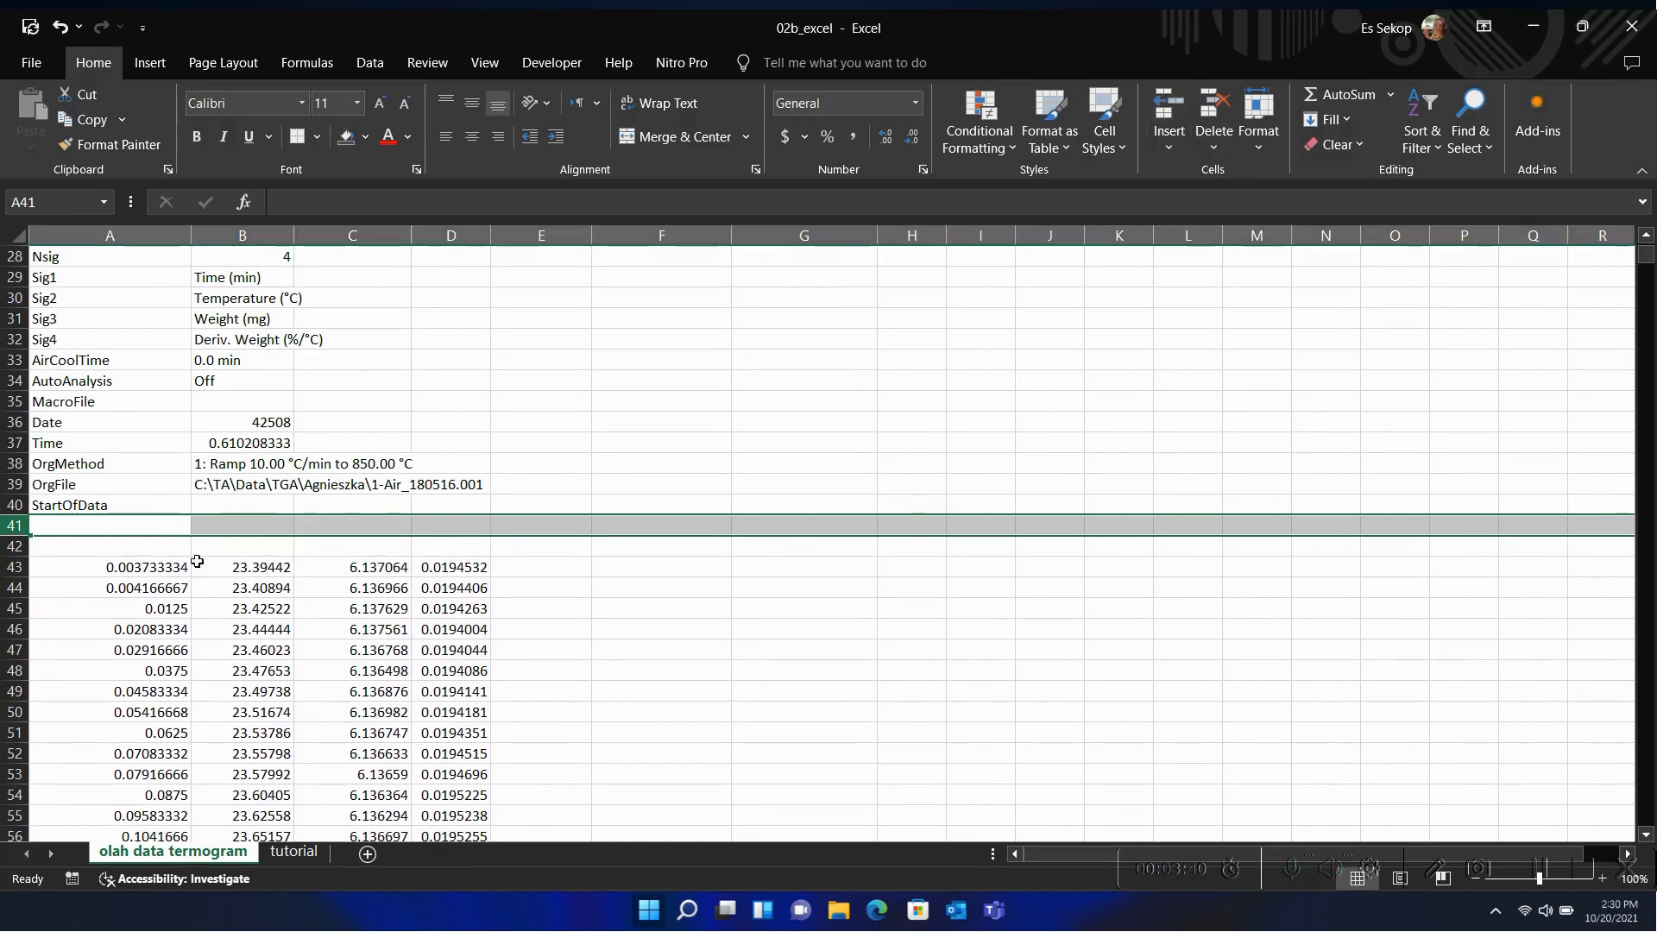
Step: Copy the Sig1 label Time (min) to A42 and the Sig2 label Temperature (°C) to B42 as column headers
left_click(141, 543)
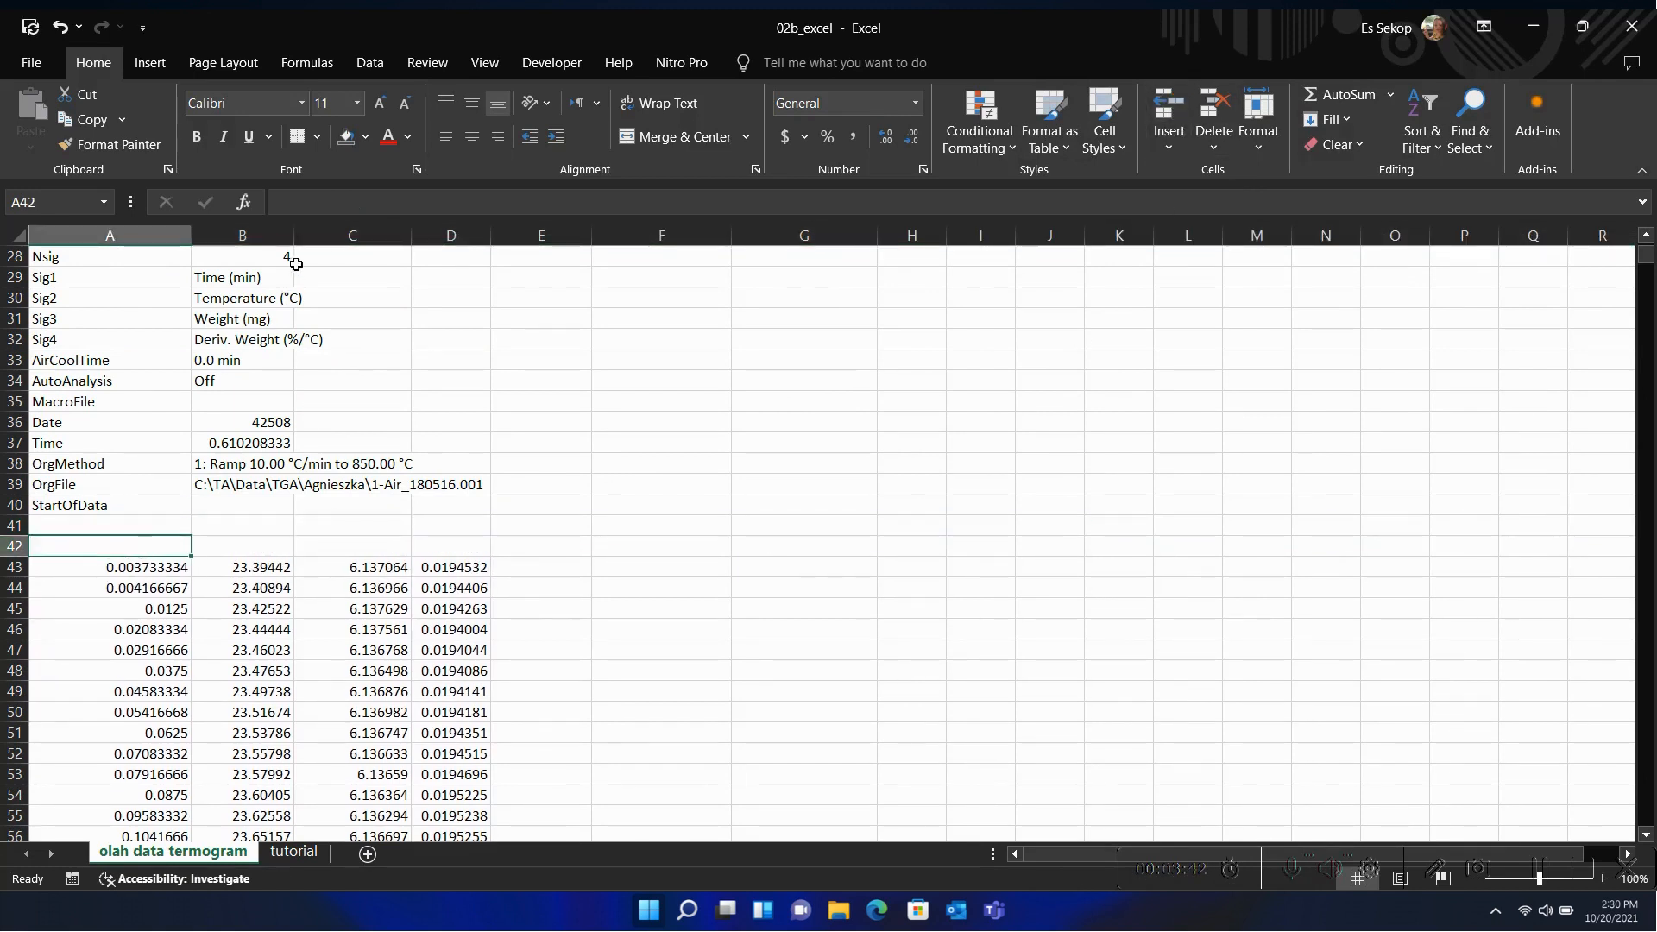
left_click(238, 276)
key("ctrl+c")
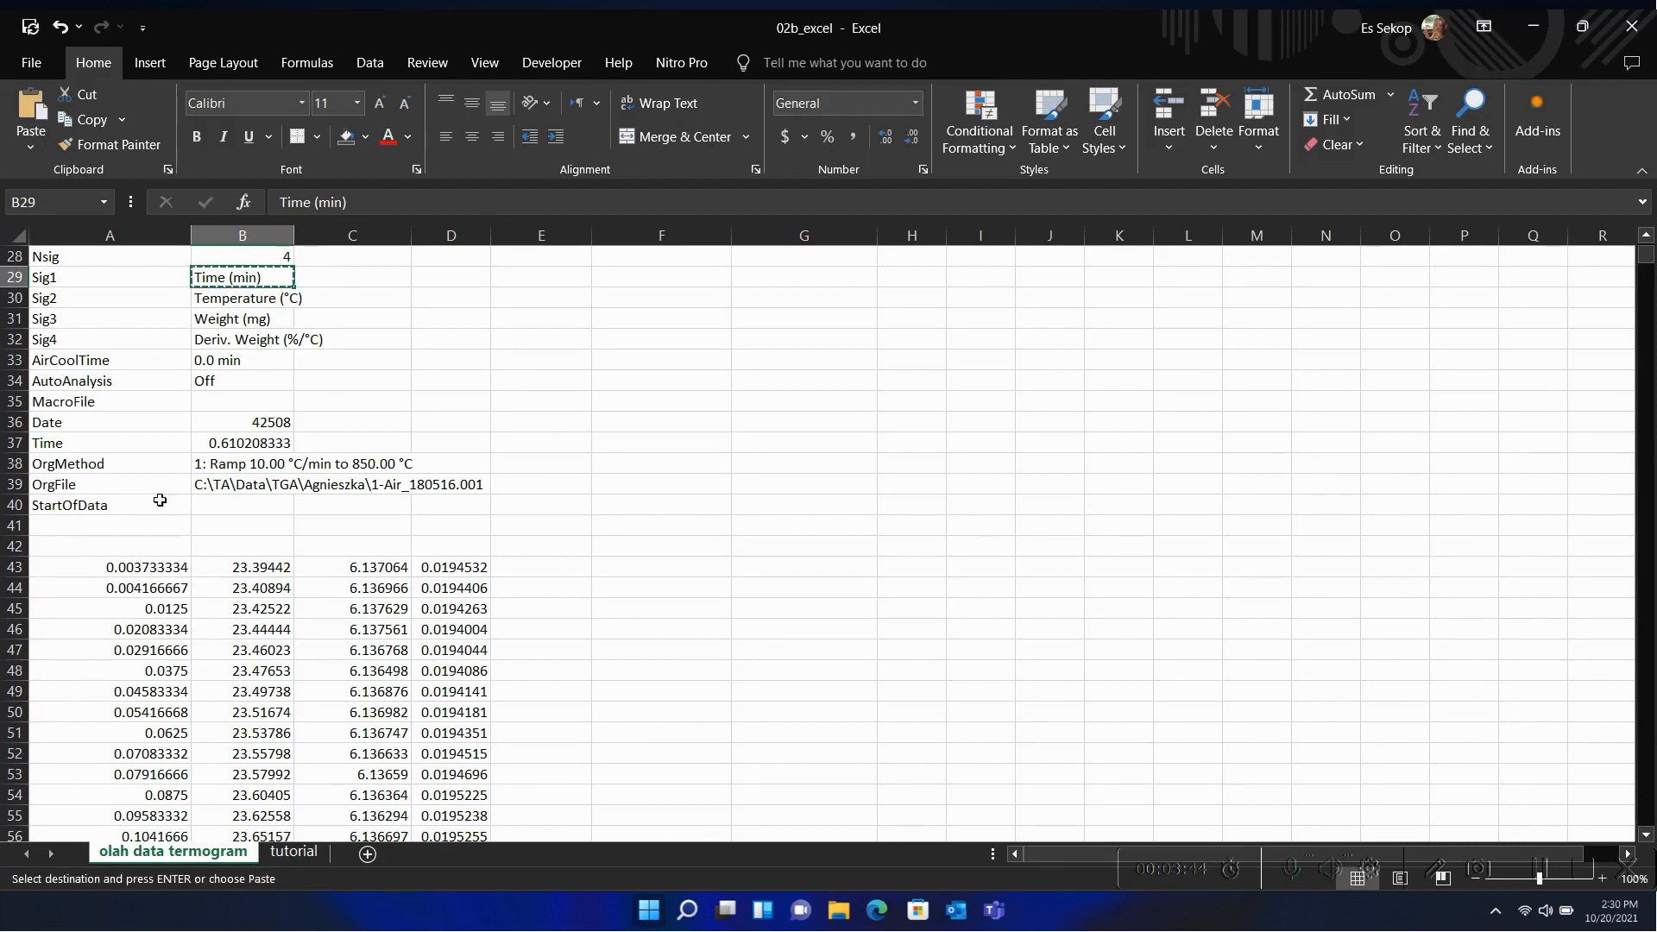
left_click(106, 544)
key("ctrl+v")
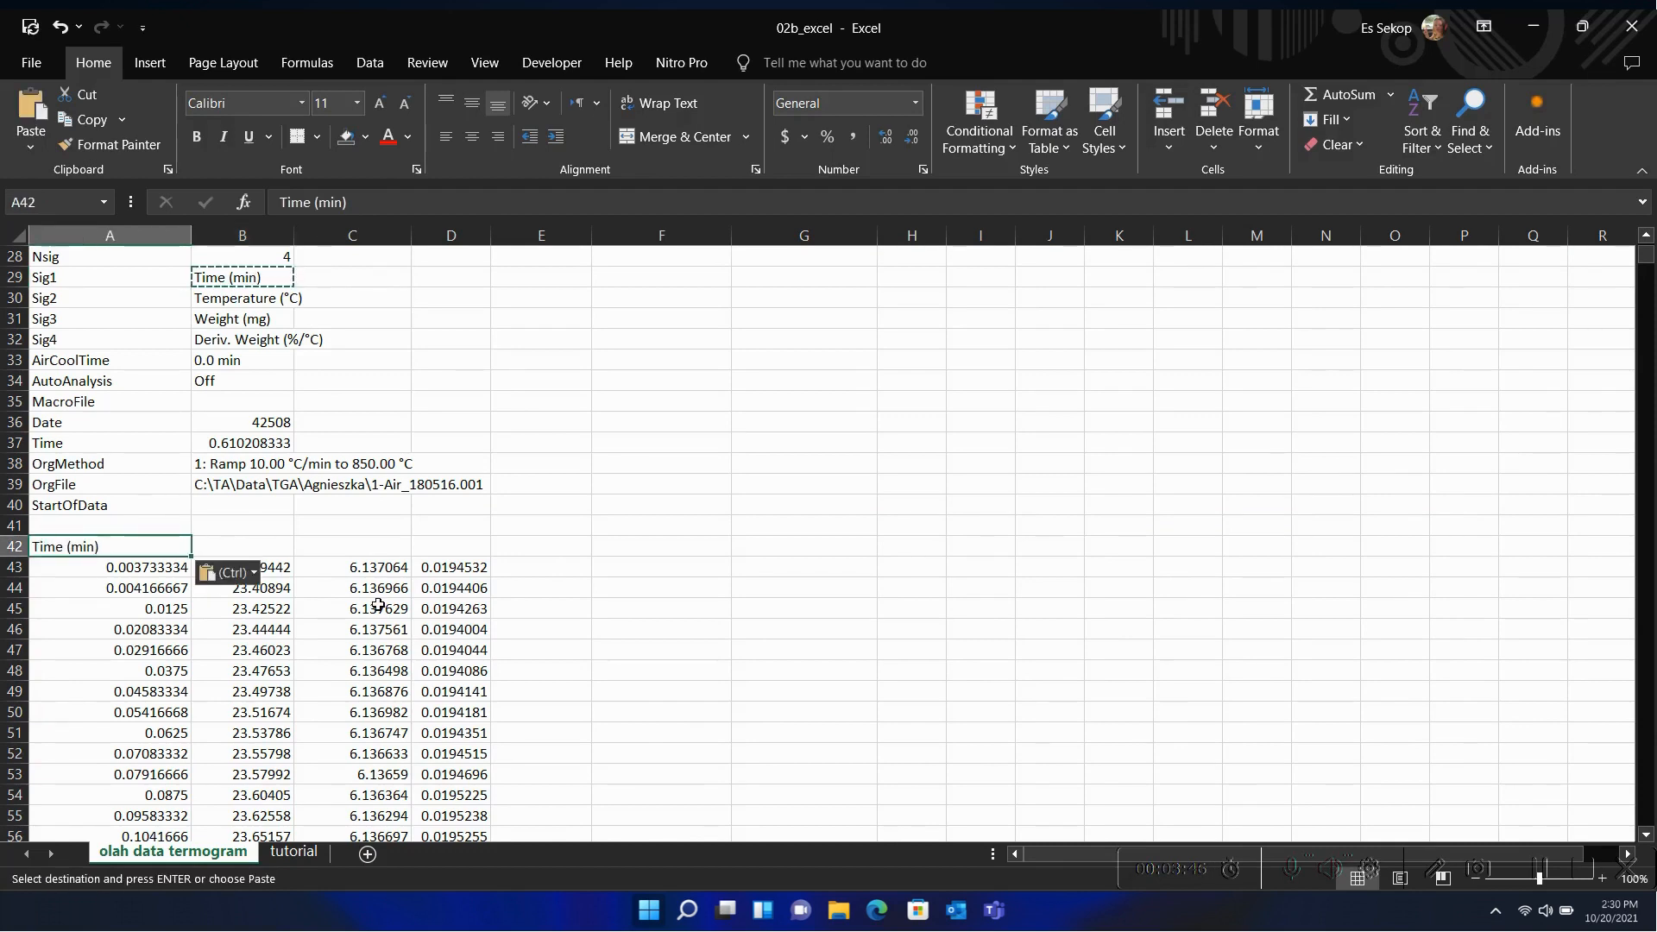
left_click(565, 469)
left_click(257, 302)
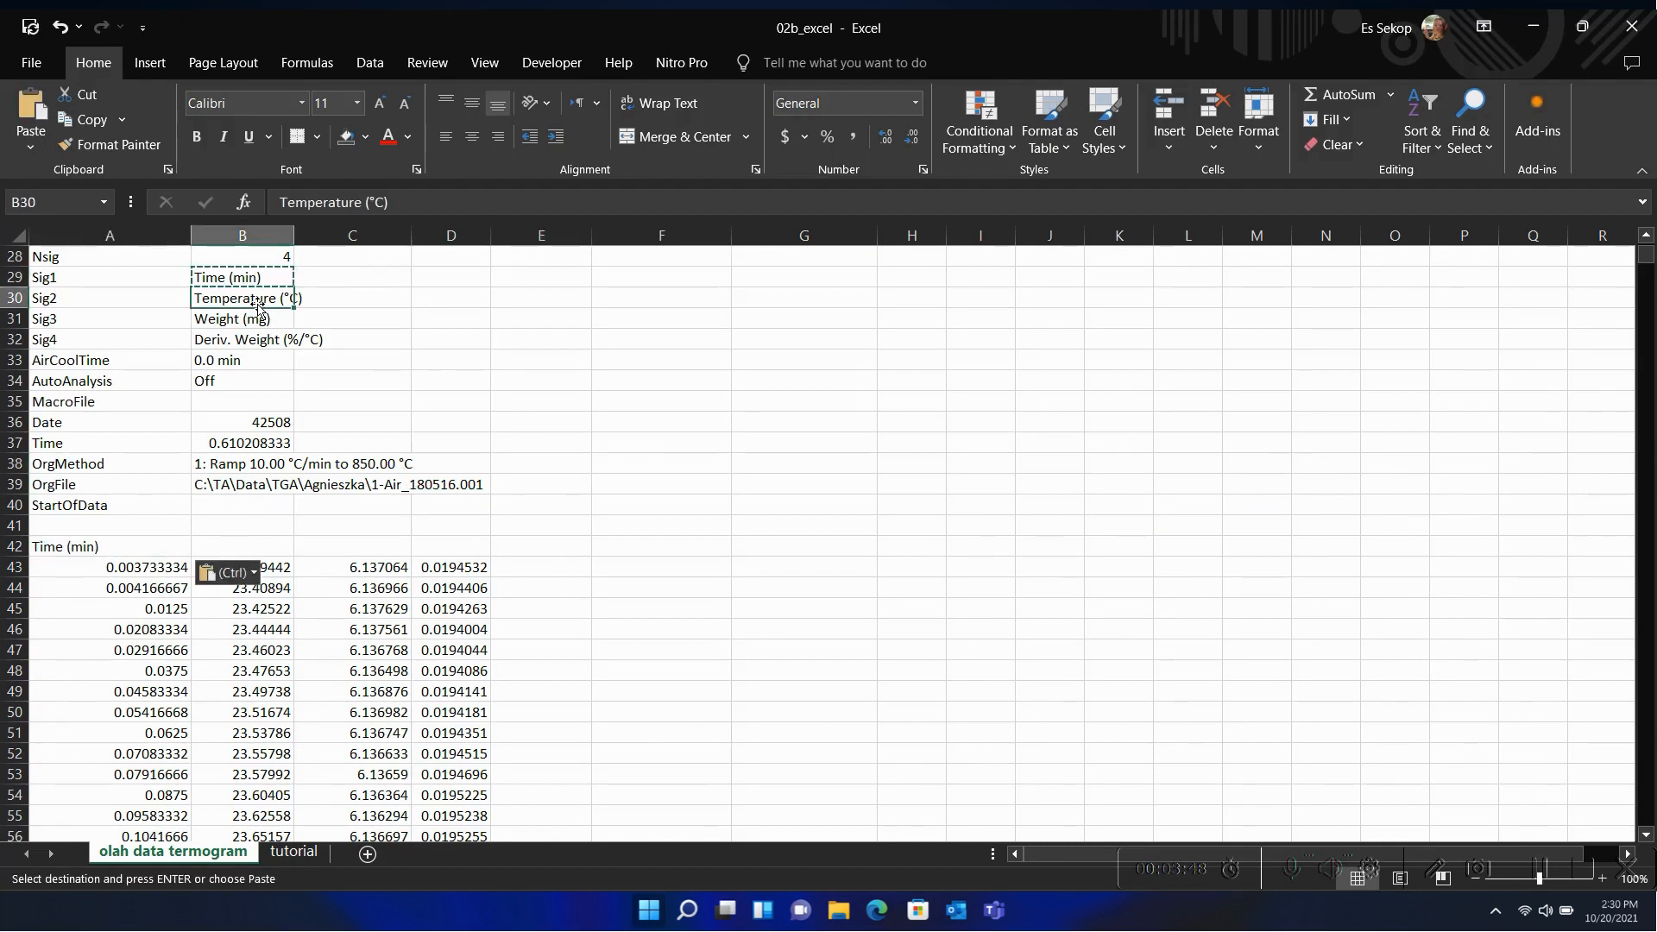
key("ctrl+c")
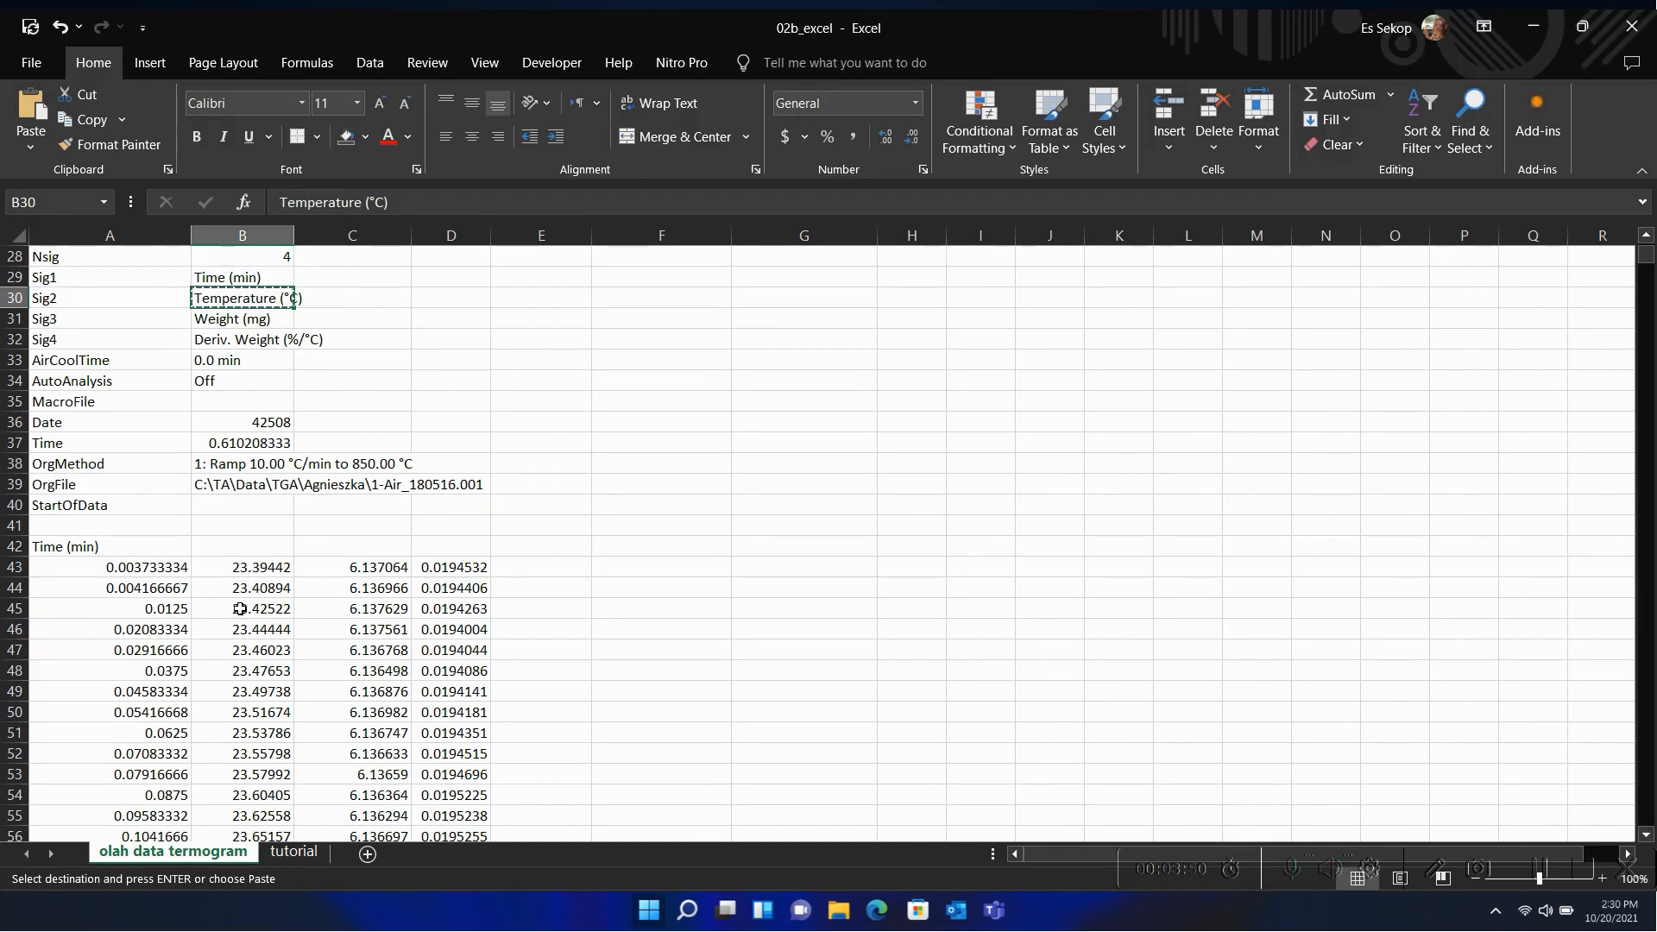
left_click(249, 548)
key("ctrl+v")
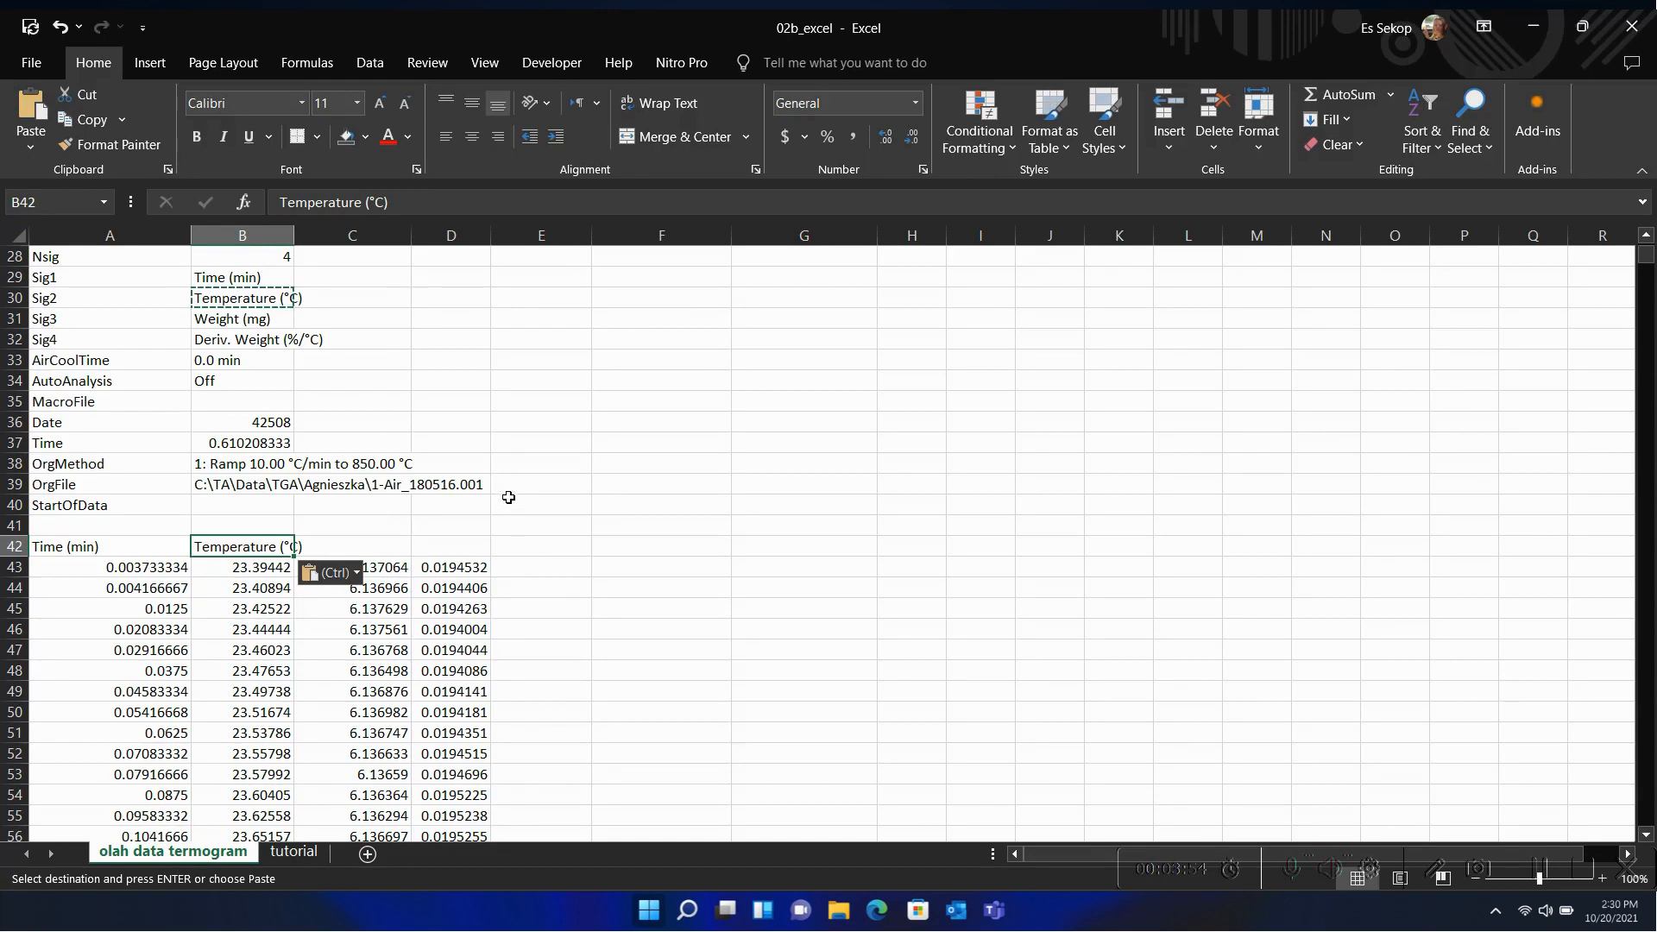
Step: Copy the Sig3 label Weight (mg) to C42 and the Sig4 label Deriv. Weight (%/°C) to D42
left_click(256, 319)
key("ctrl+c")
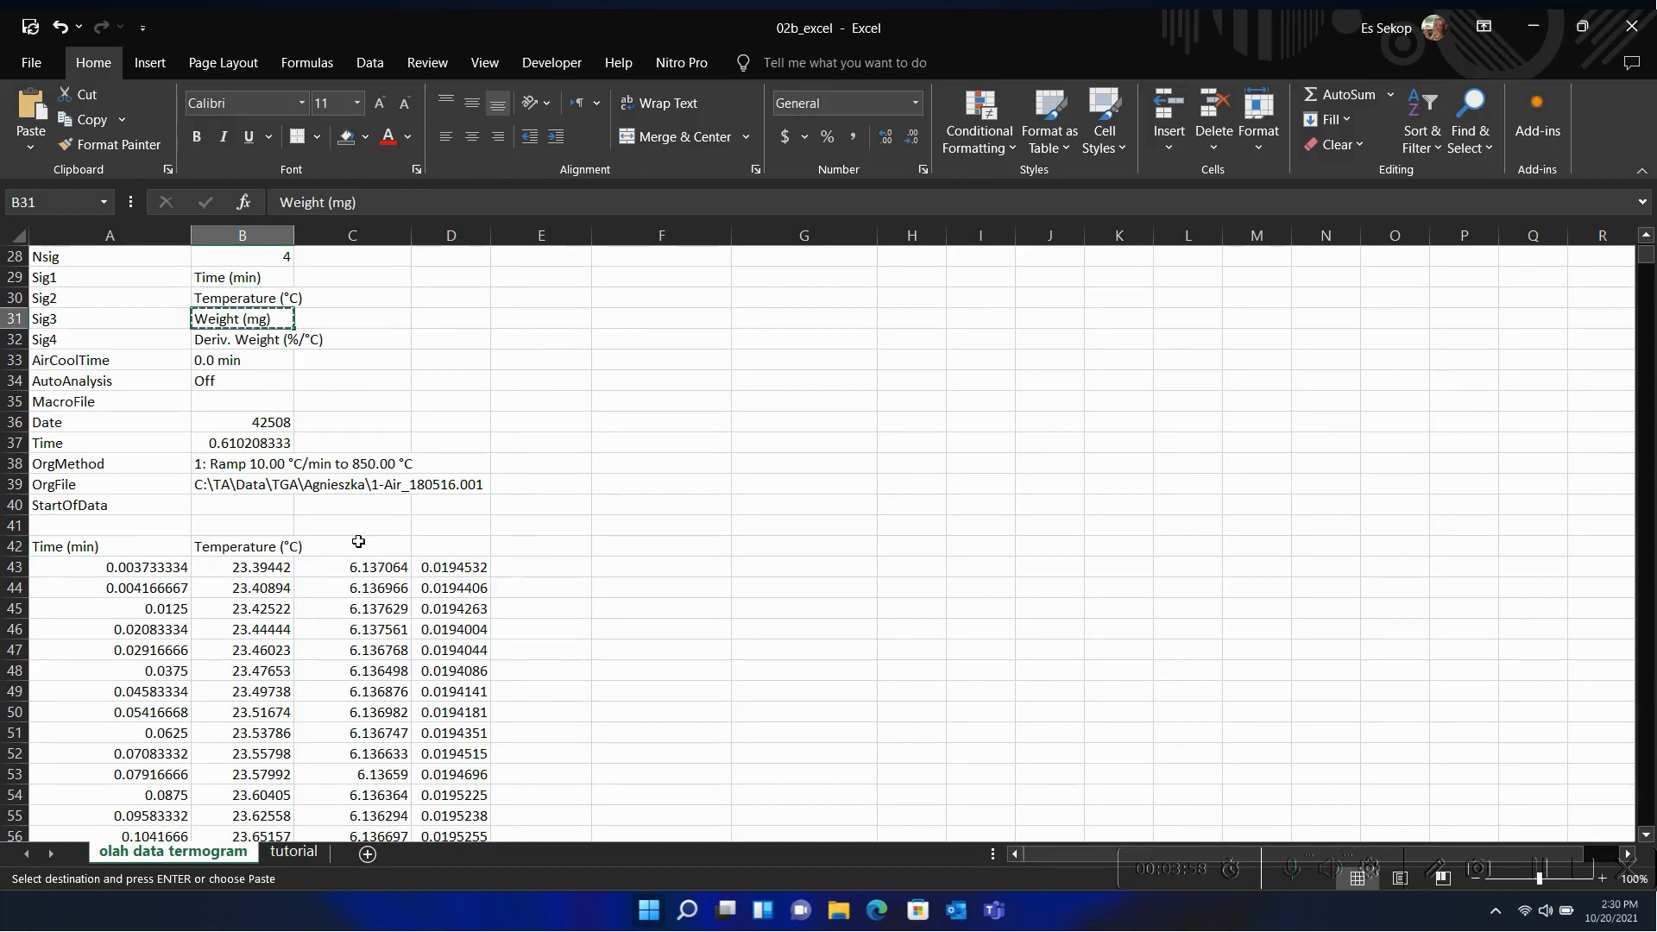
left_click(359, 541)
key("ctrl+v")
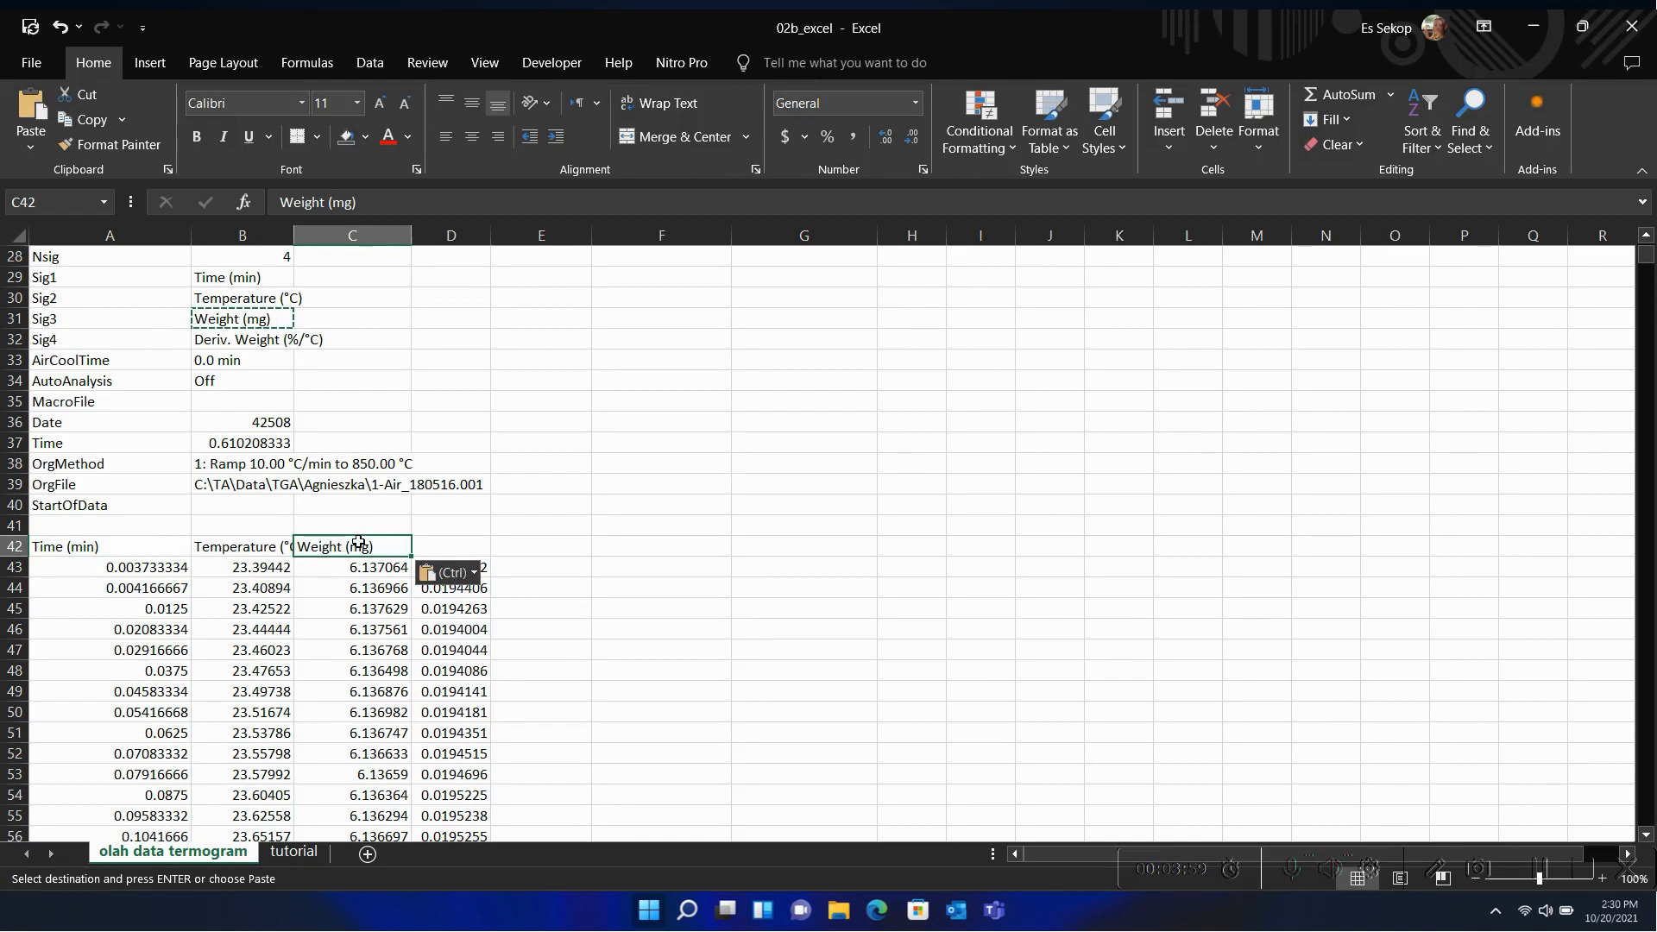
left_click(258, 345)
key("ctrl+c")
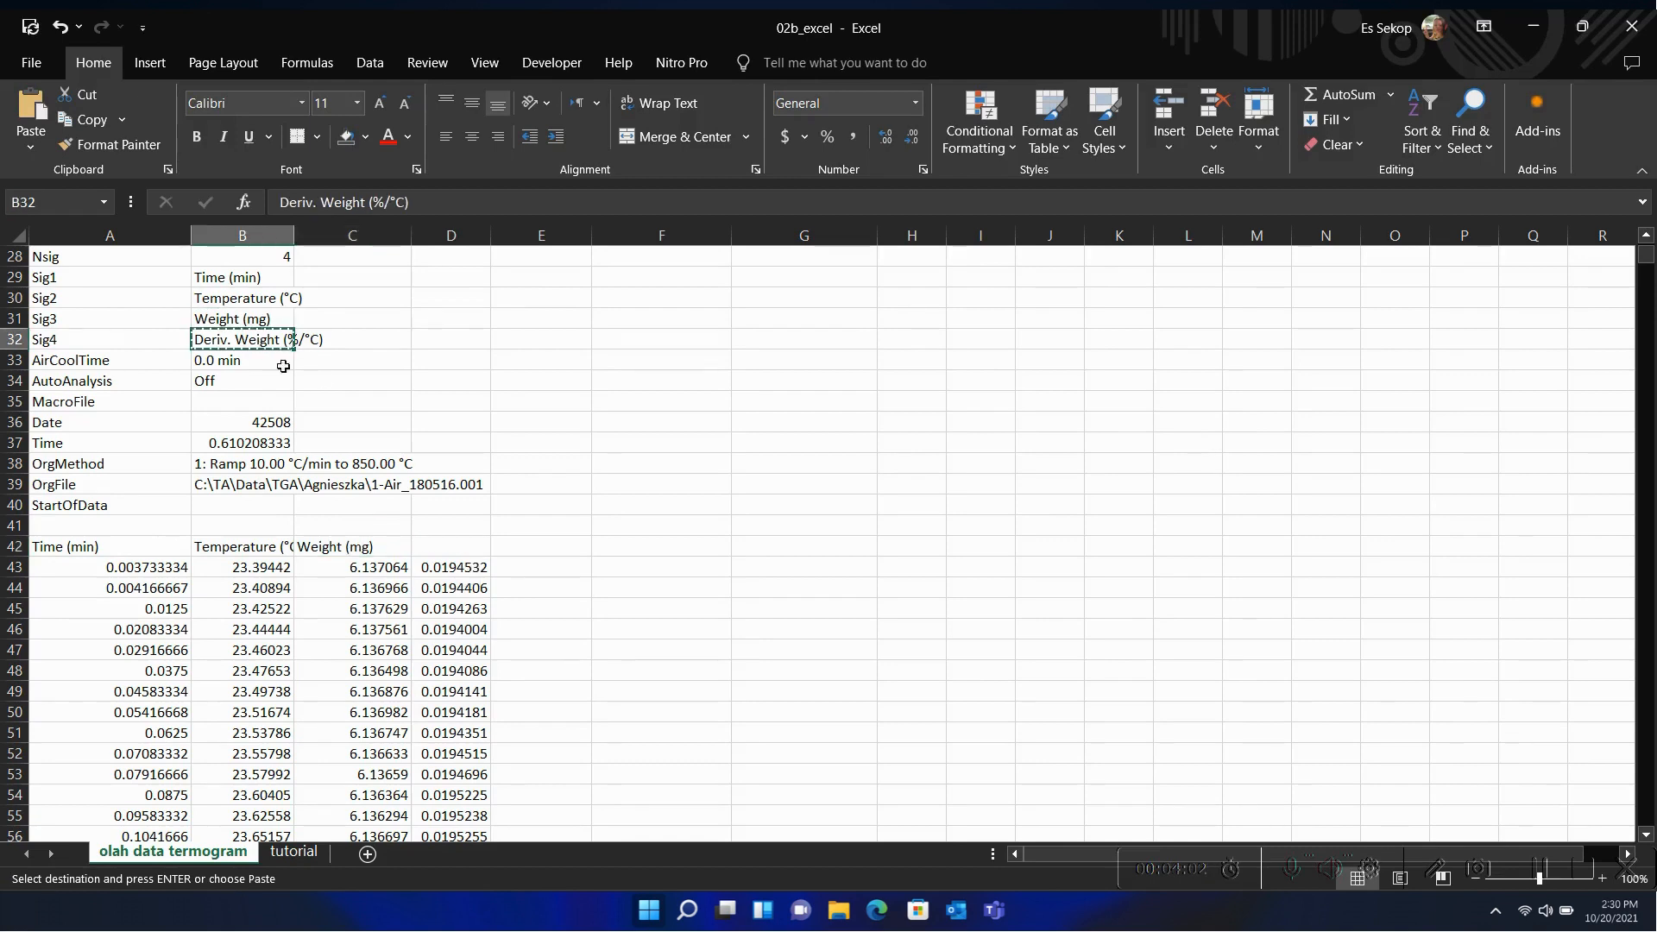
left_click(456, 557)
key("ctrl+v")
left_click(629, 441)
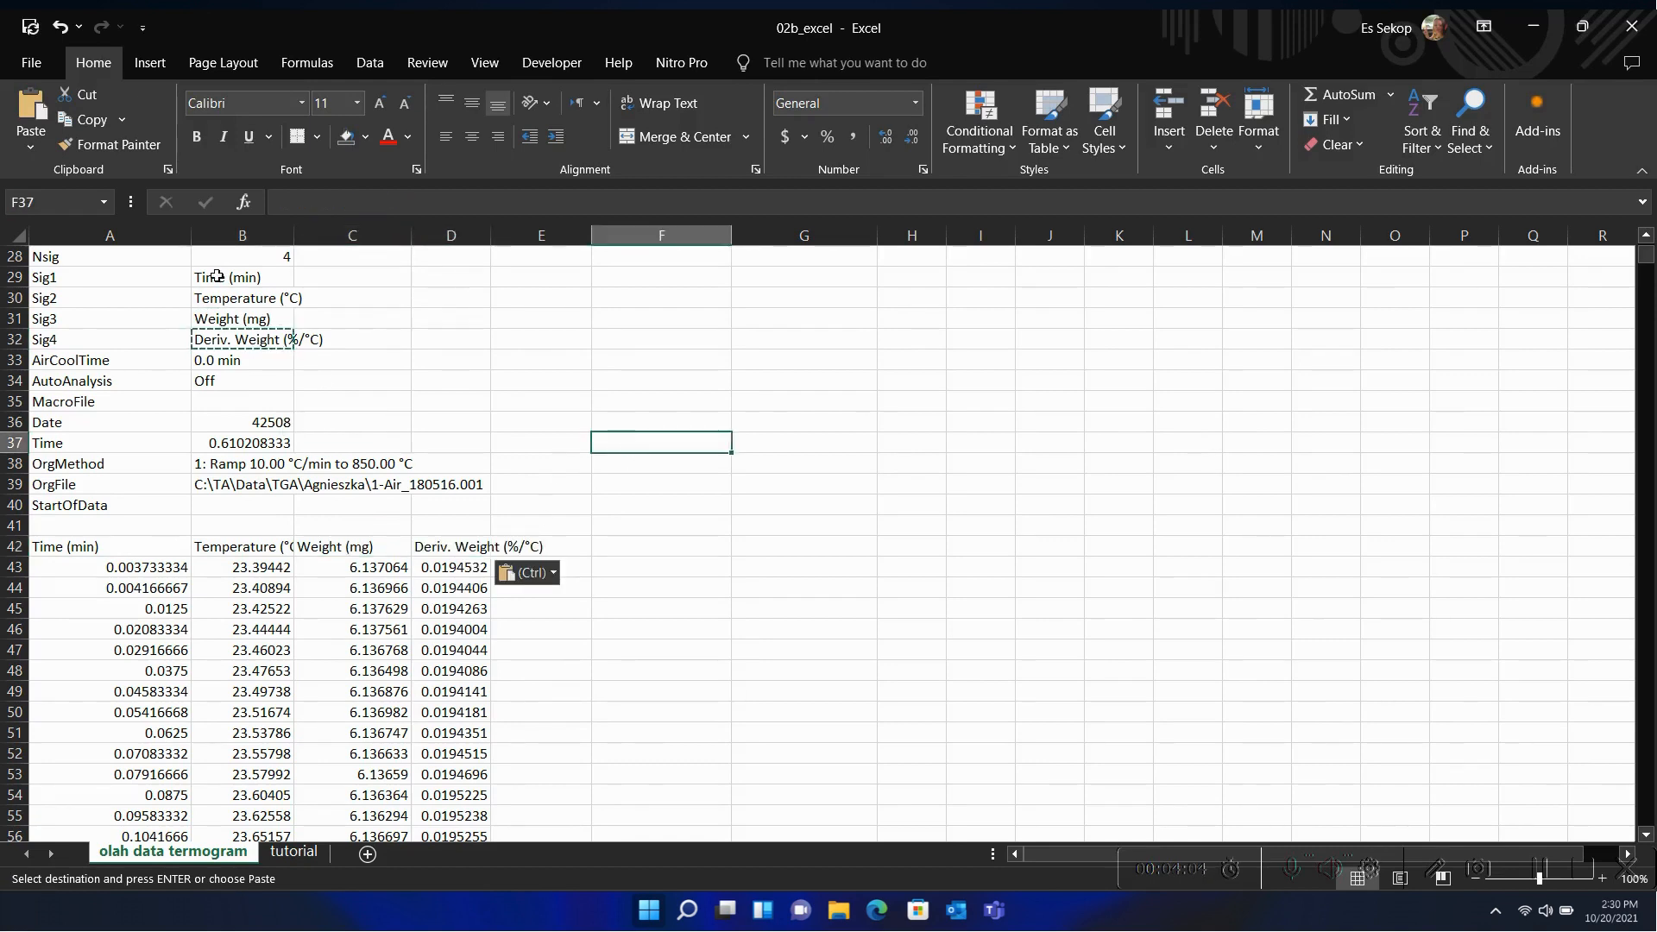
Step: Widen column B to fit its Temperature header, and widen column D to about 21.6
left_click(281, 236)
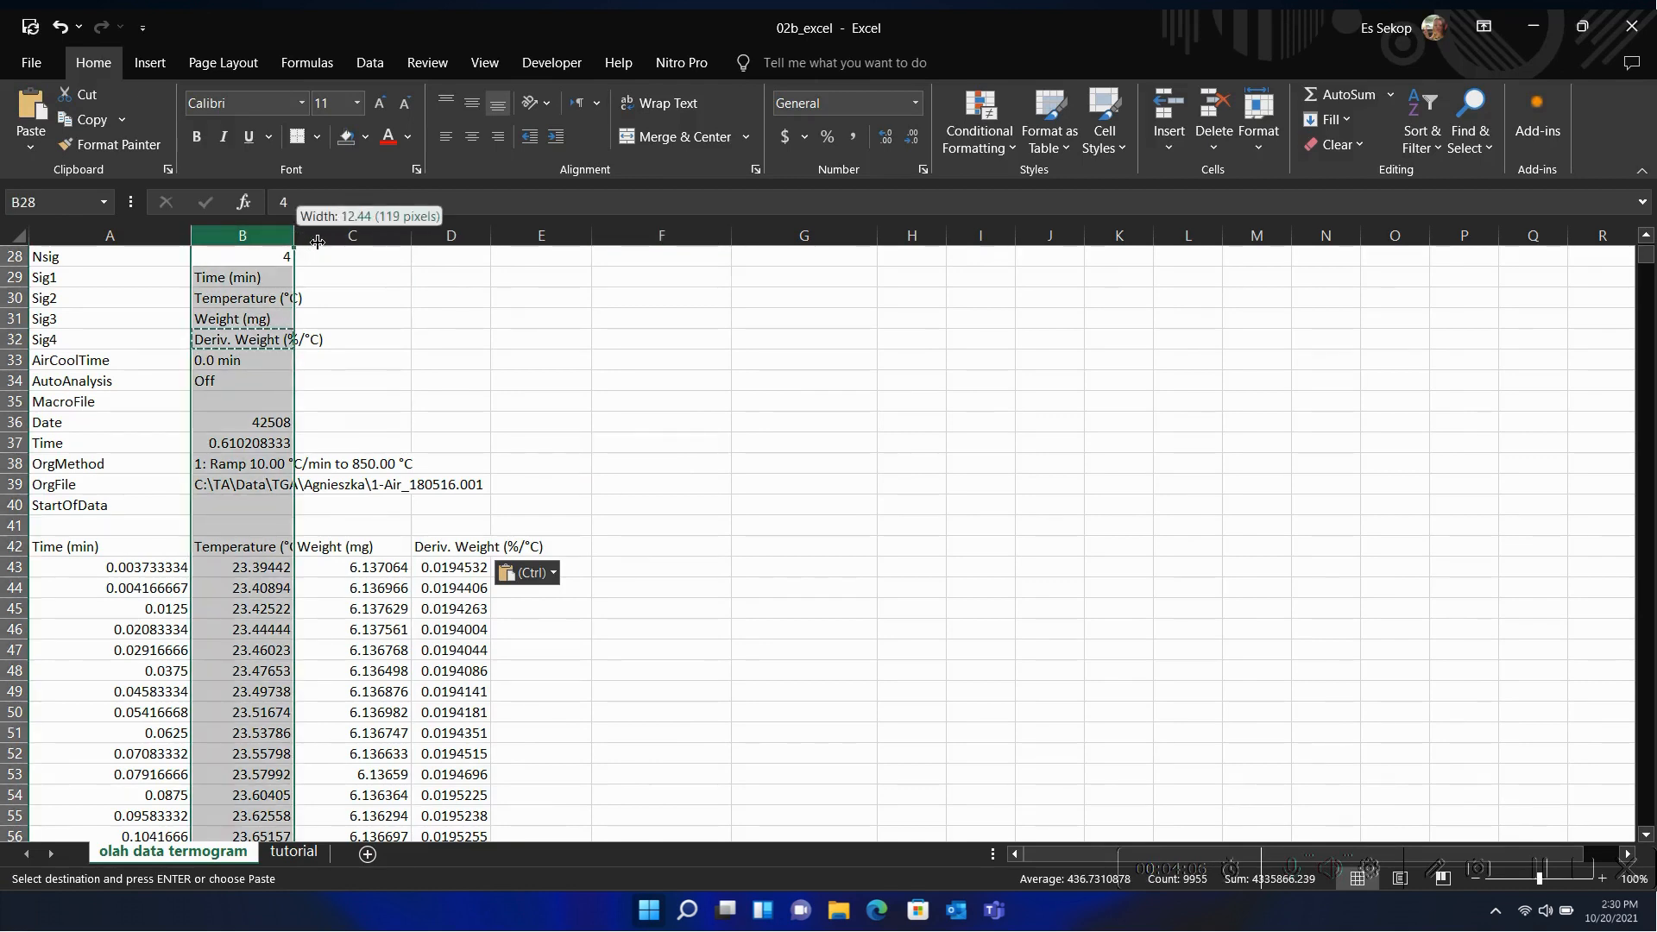
left_click_drag(318, 242, 327, 240)
left_click(516, 235)
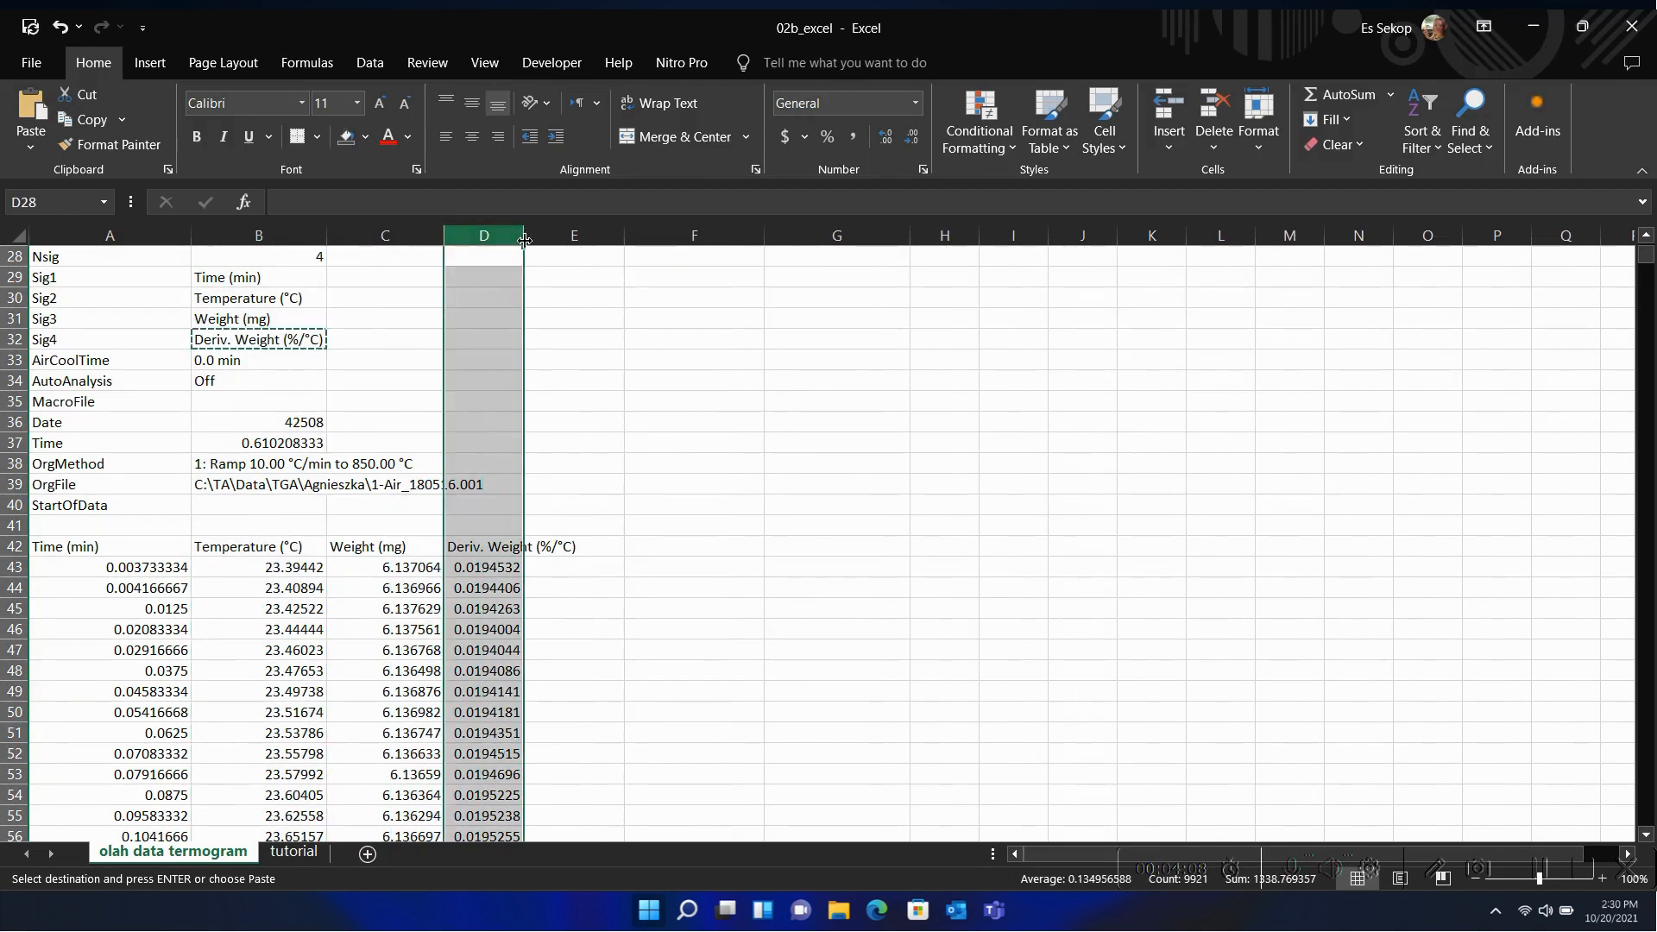
left_click_drag(524, 240, 618, 240)
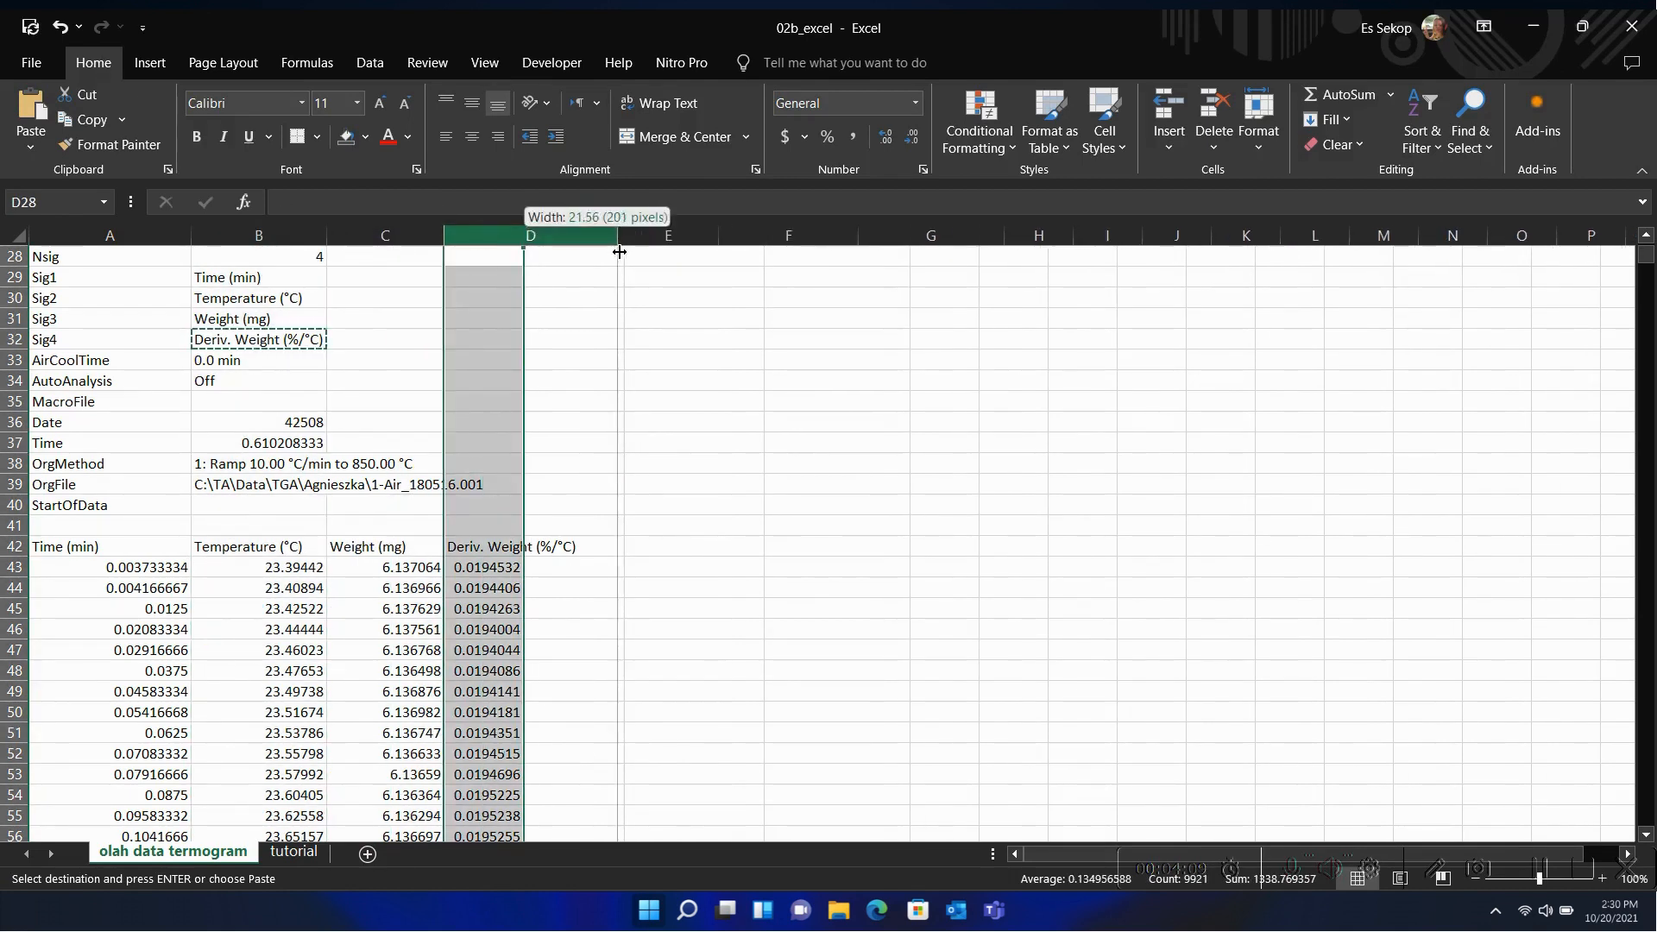
Step: Fill the header cells A42 to D42 with yellow
left_click(97, 553)
left_click(539, 543, "shift")
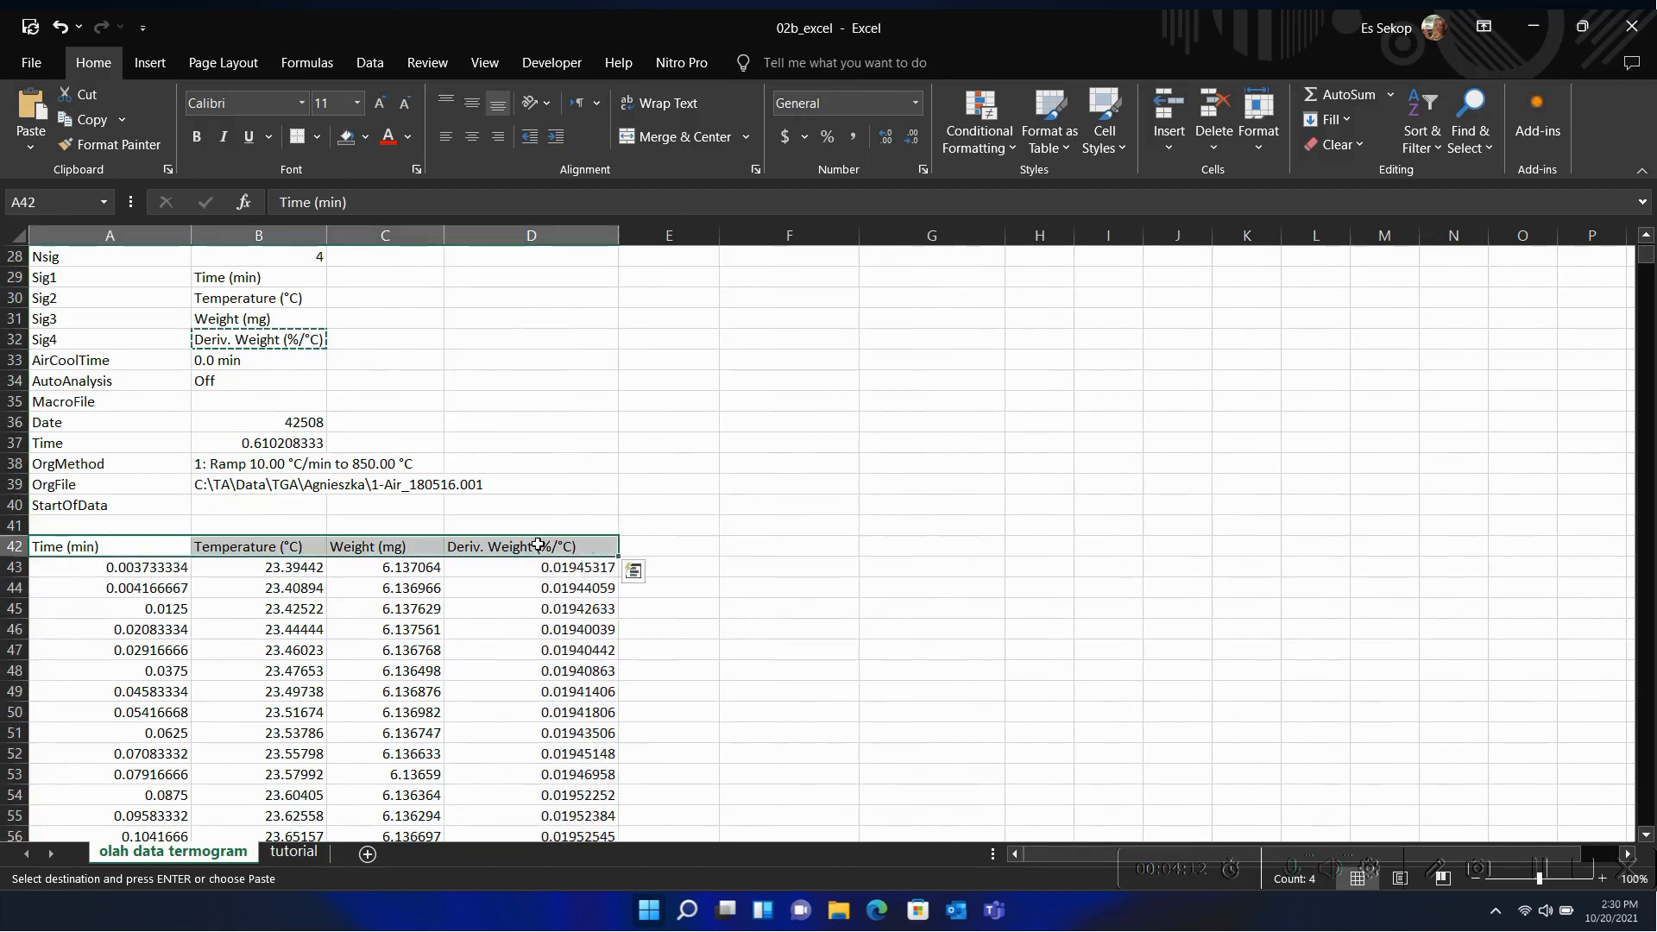
left_click(366, 136)
left_click(405, 308)
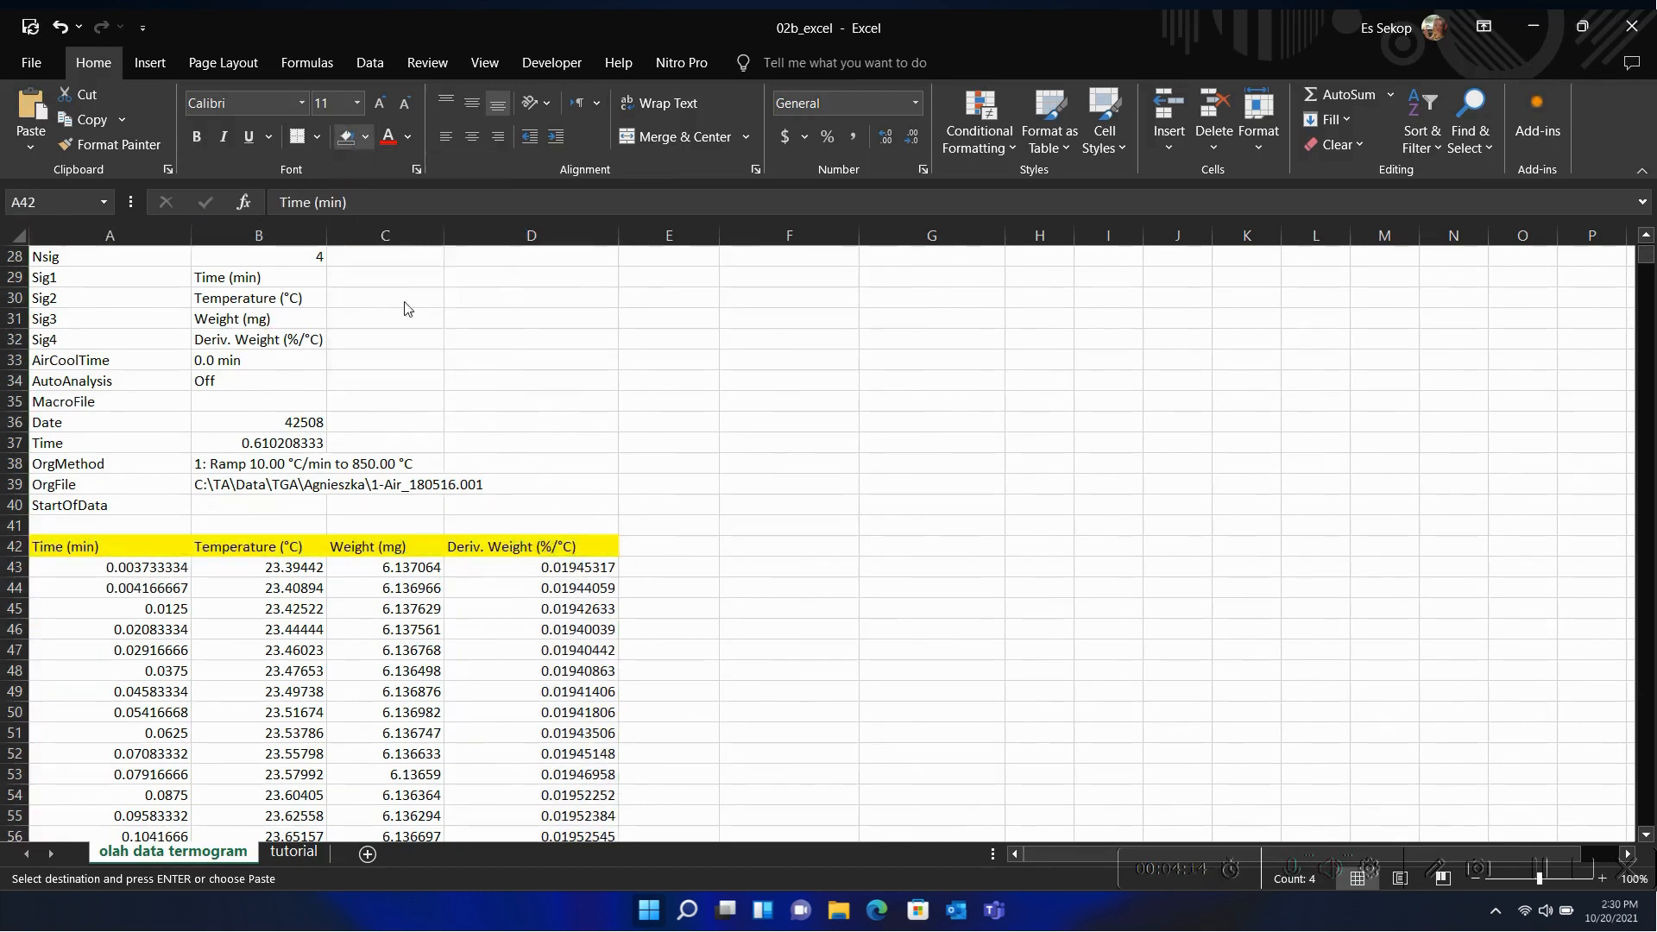
left_click(745, 596)
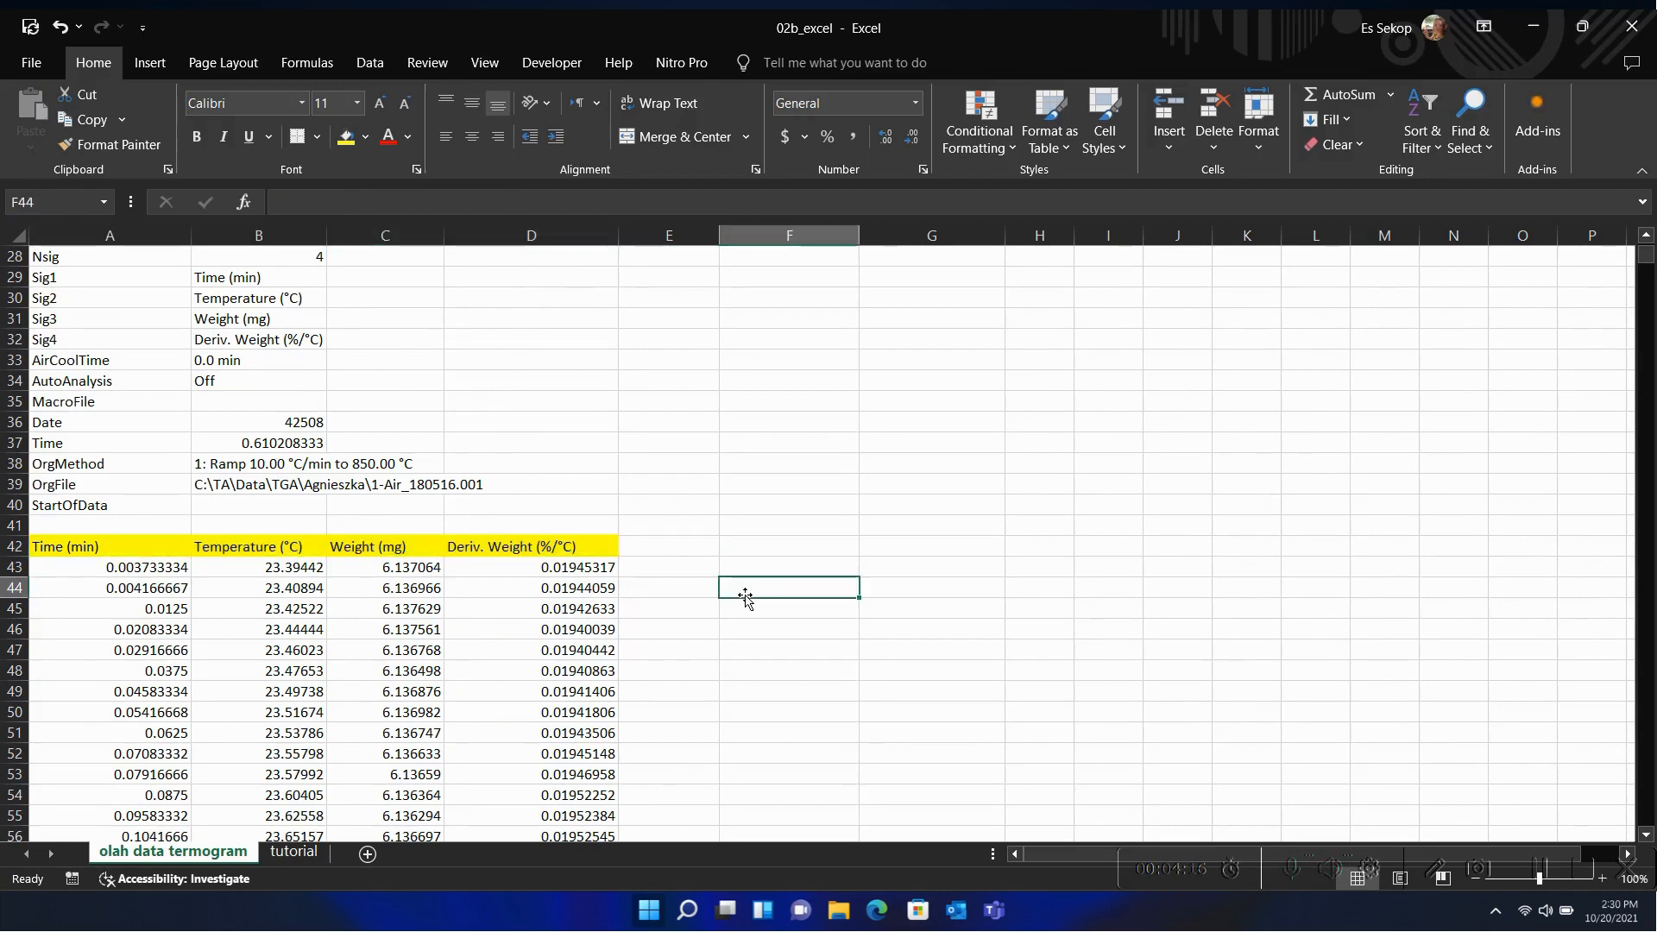
Step: Enter the header Weight (%) in E42 and widen column E slightly
scroll(745, 598, "down", 3)
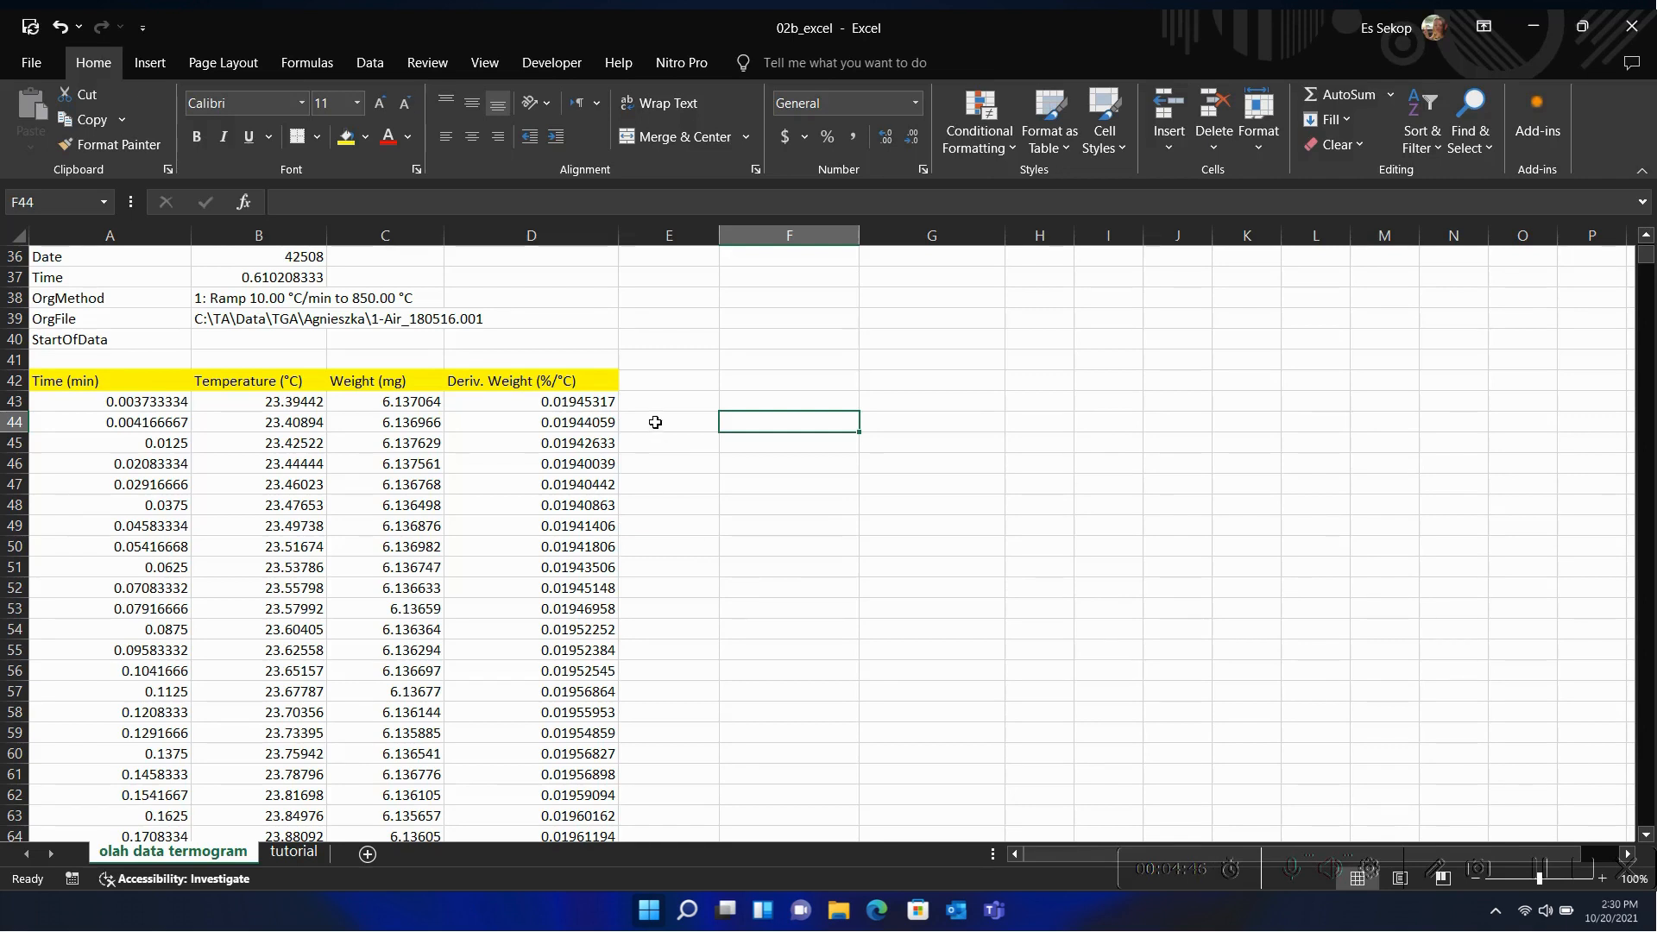
left_click(664, 385)
type("%Weig")
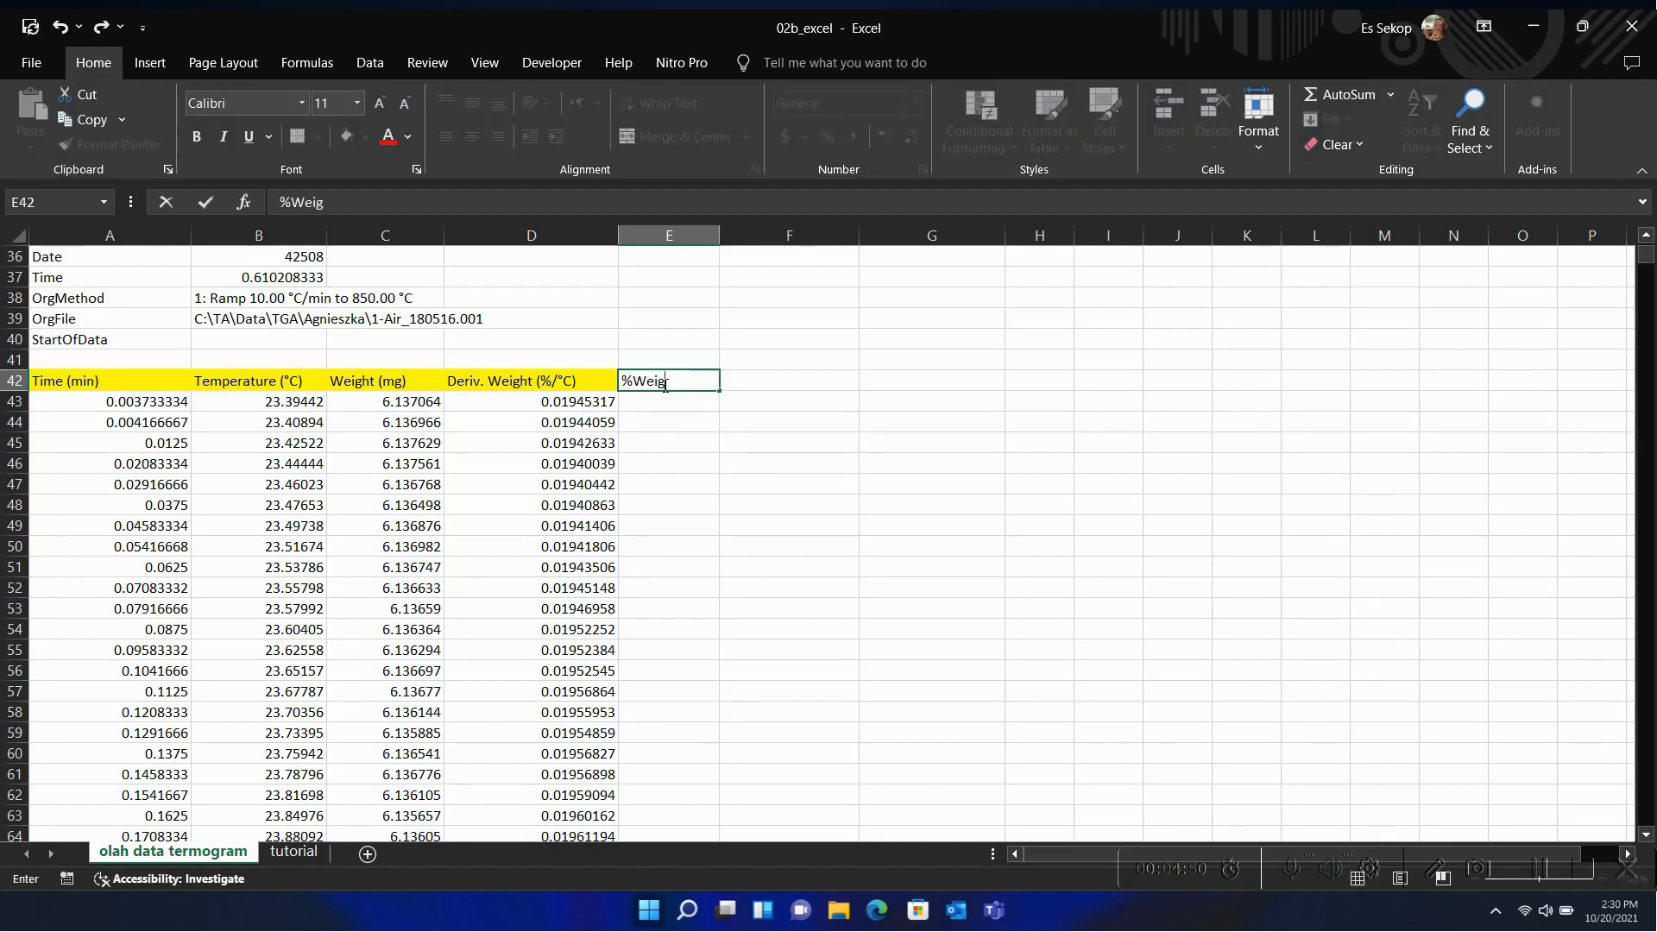
key("BackSpace")
key("BackSpace")
key("BackSpace")
key("BackSpace")
key("BackSpace")
type("Weight (%)")
left_click(736, 416)
left_click(693, 374)
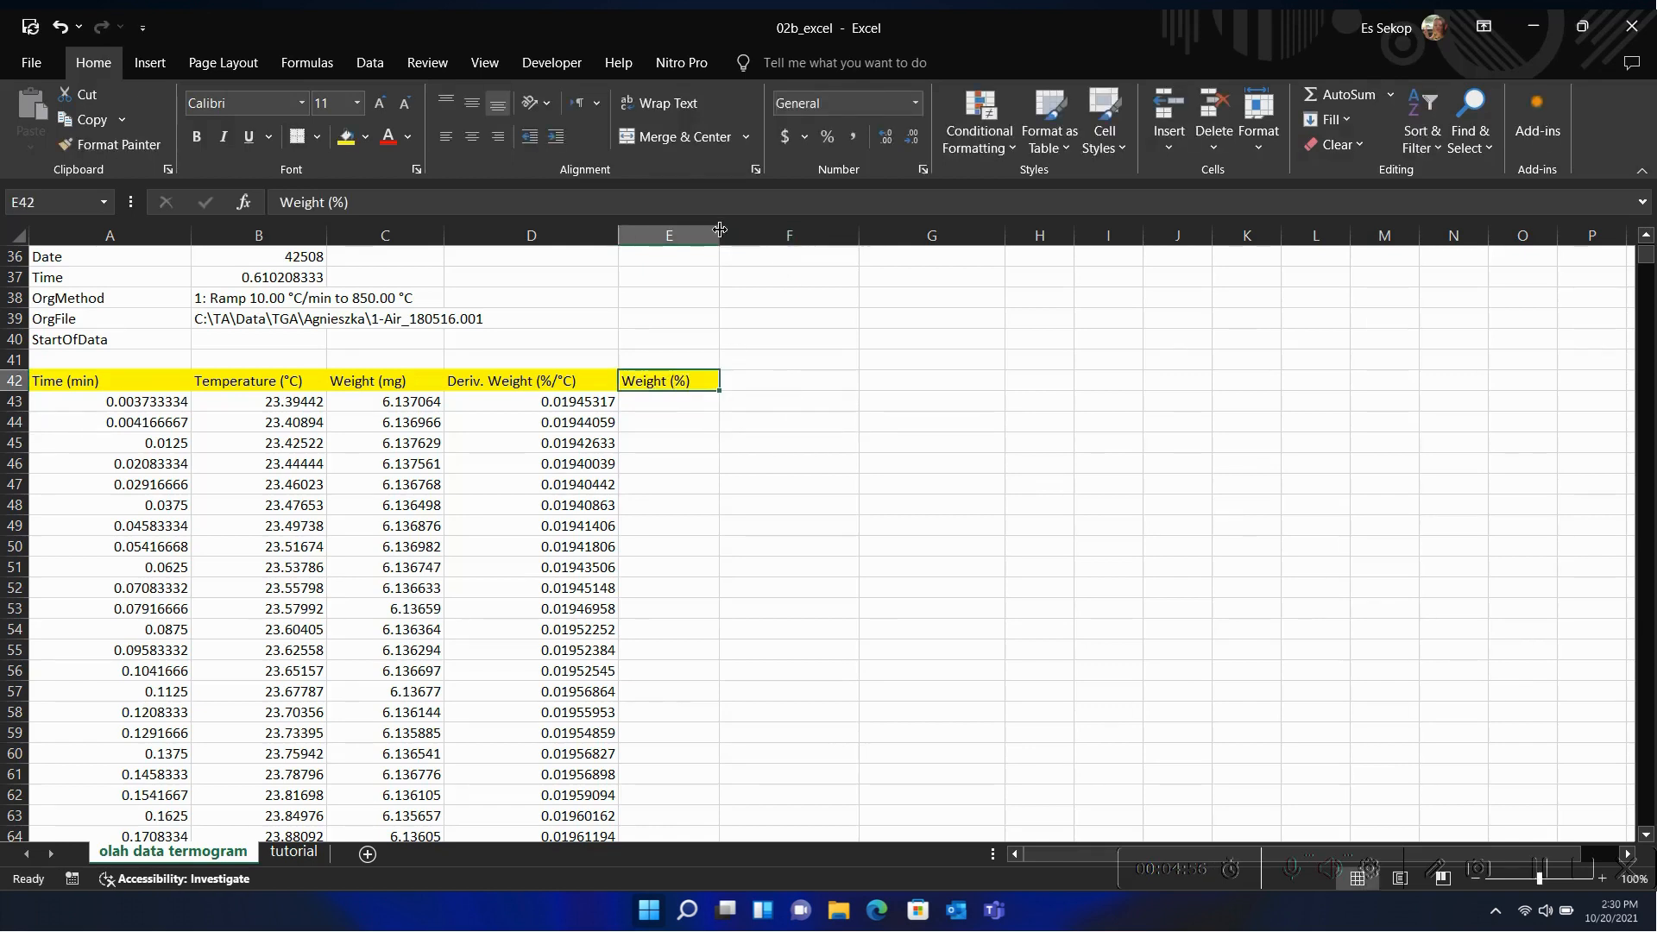
left_click_drag(719, 229, 741, 229)
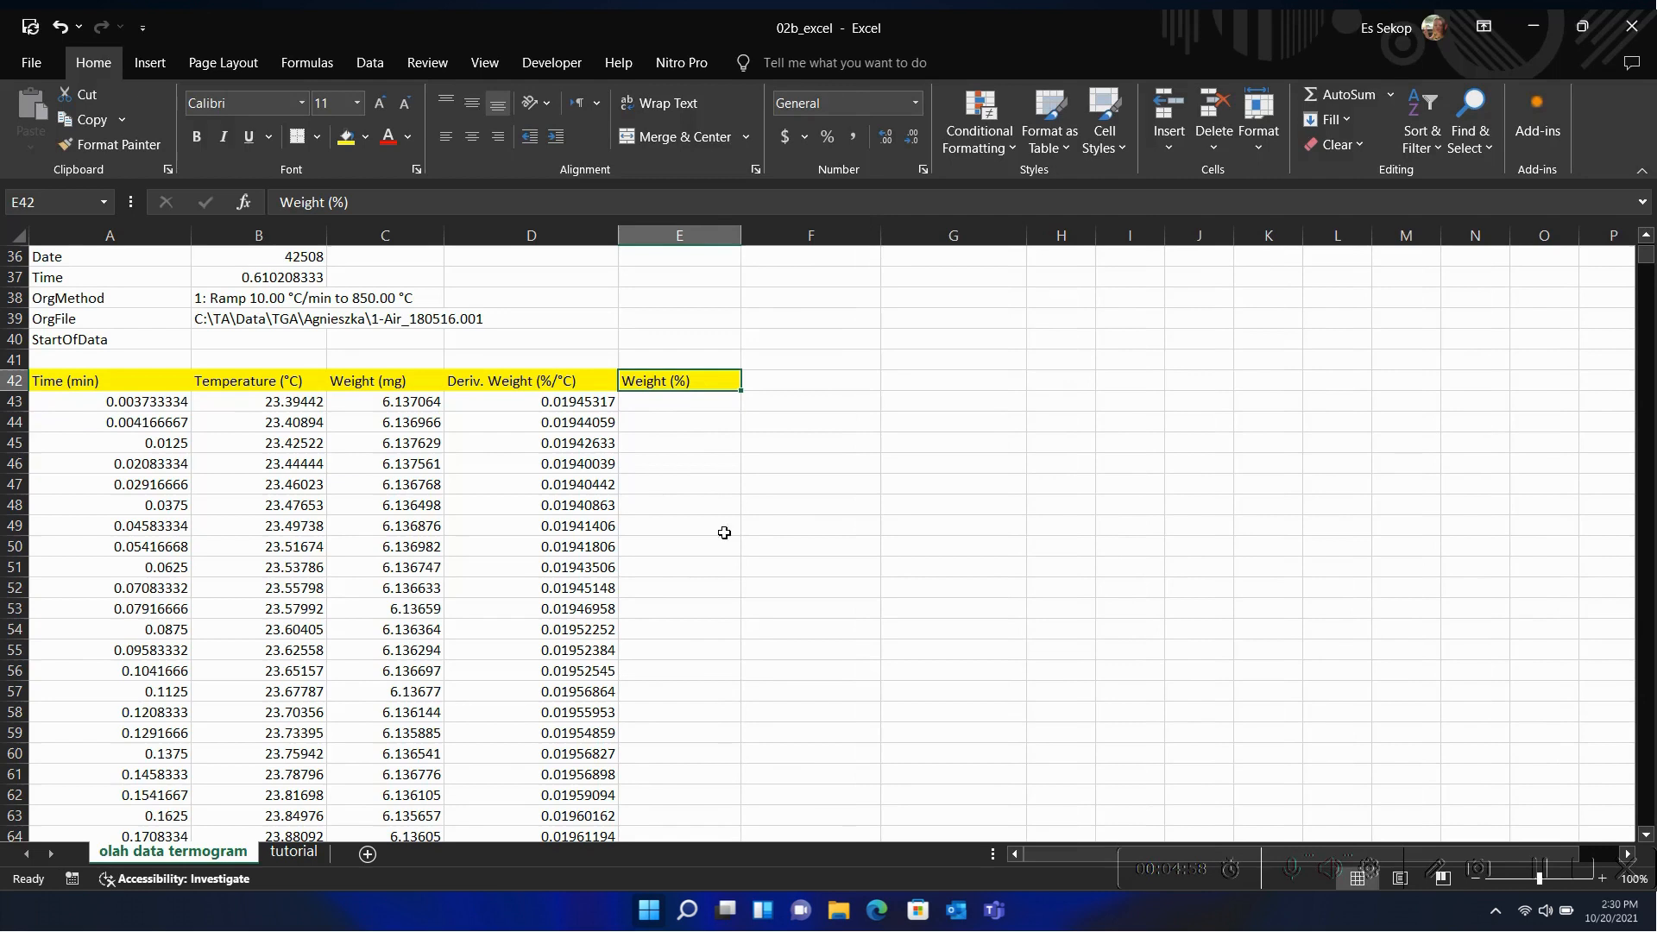
Step: Calculate the weight percentage in E43 with =C43/$C$43*100 and fill the formula down the whole data column
left_click(690, 401)
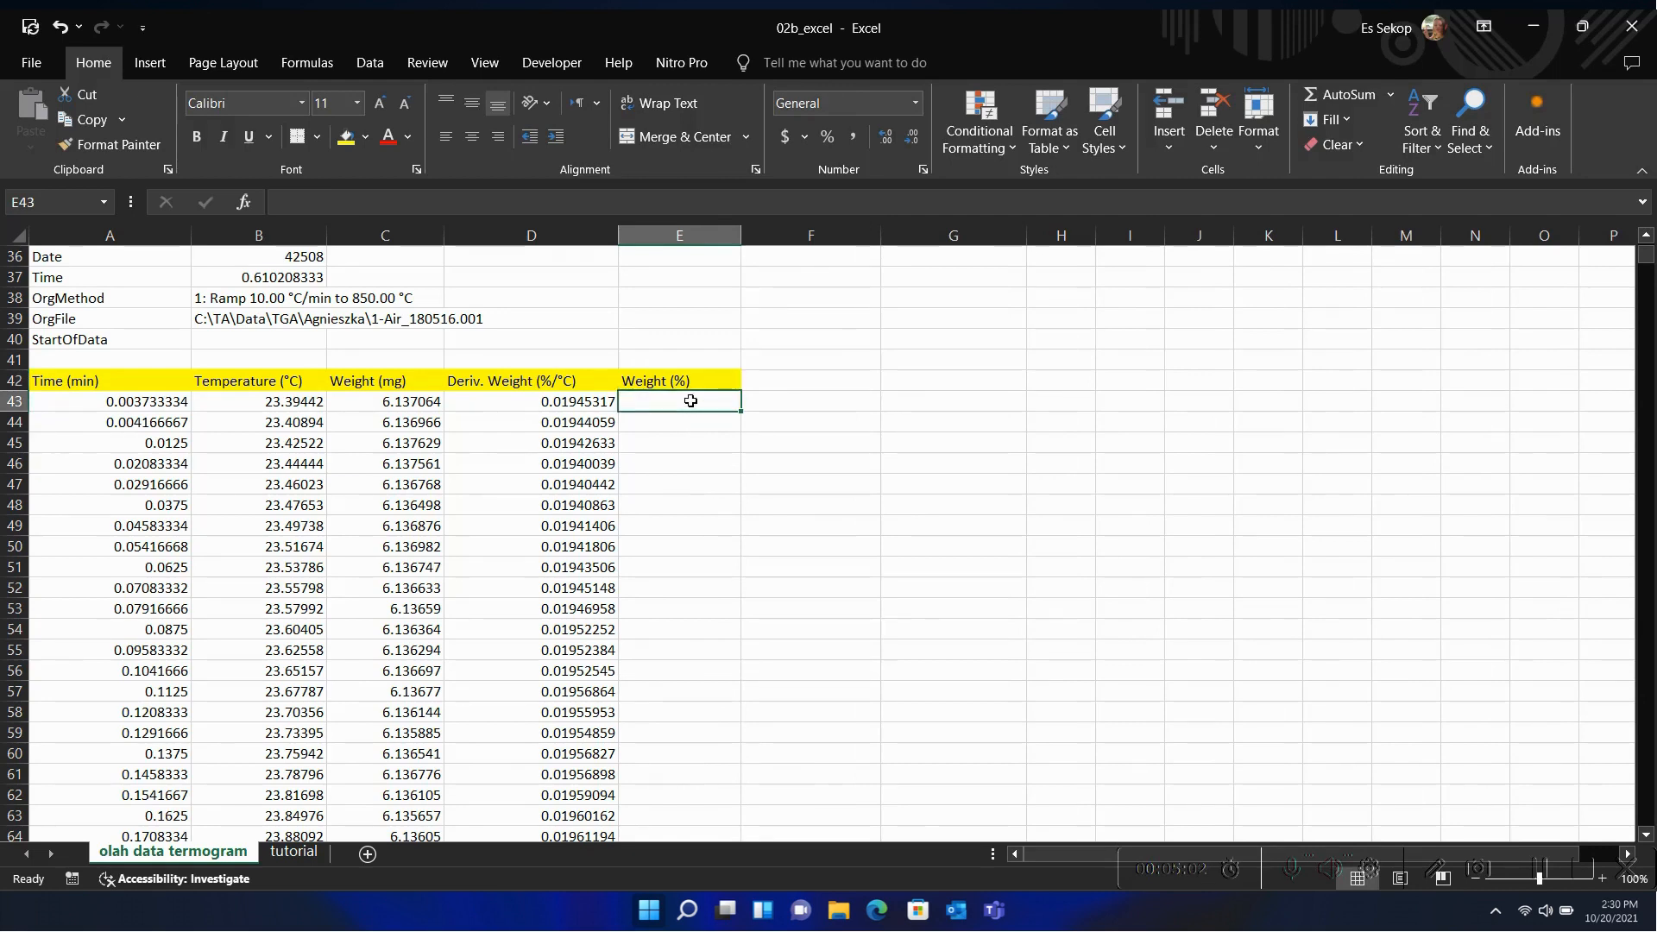
type("=")
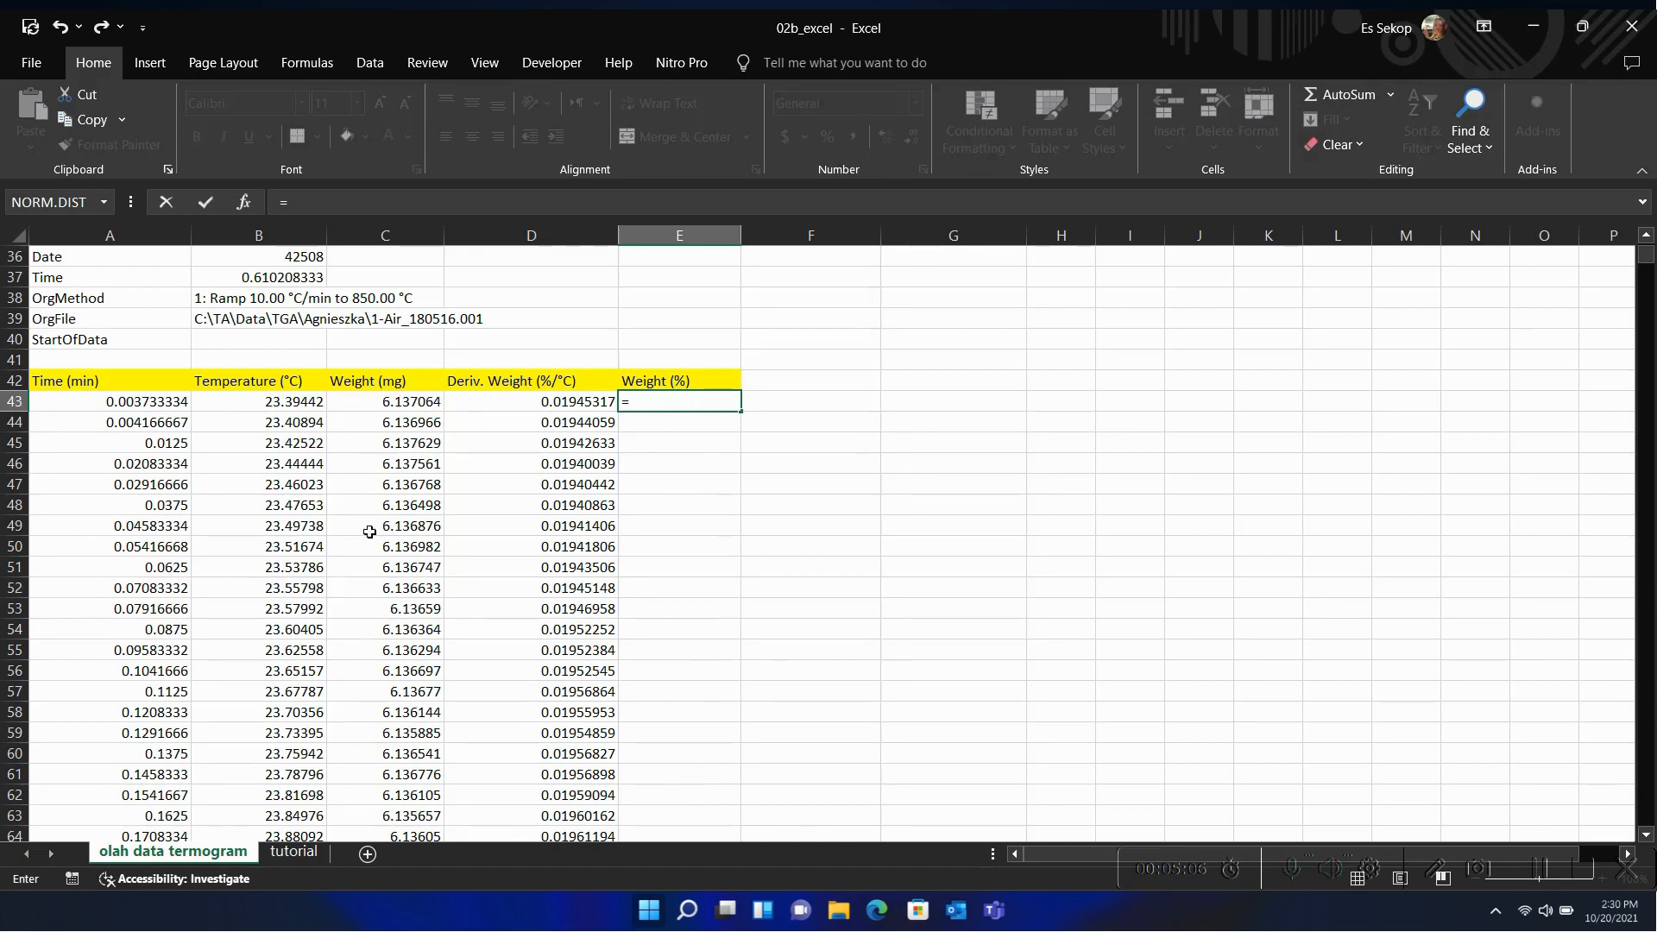
left_click(426, 401)
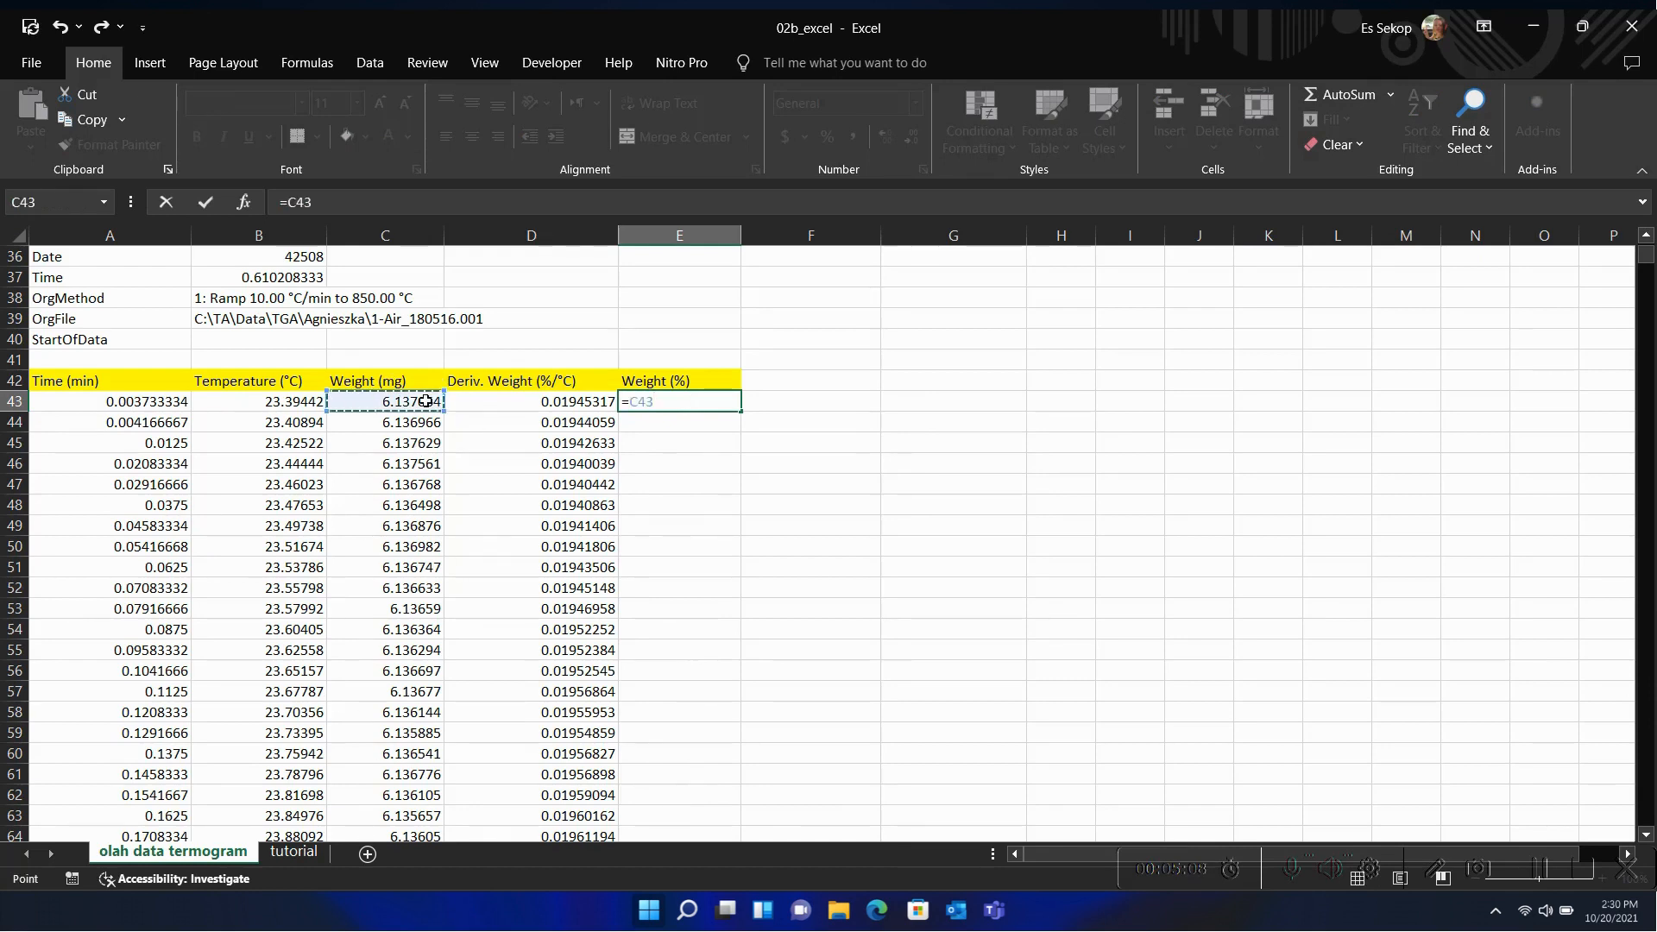
type("/")
left_click(411, 402)
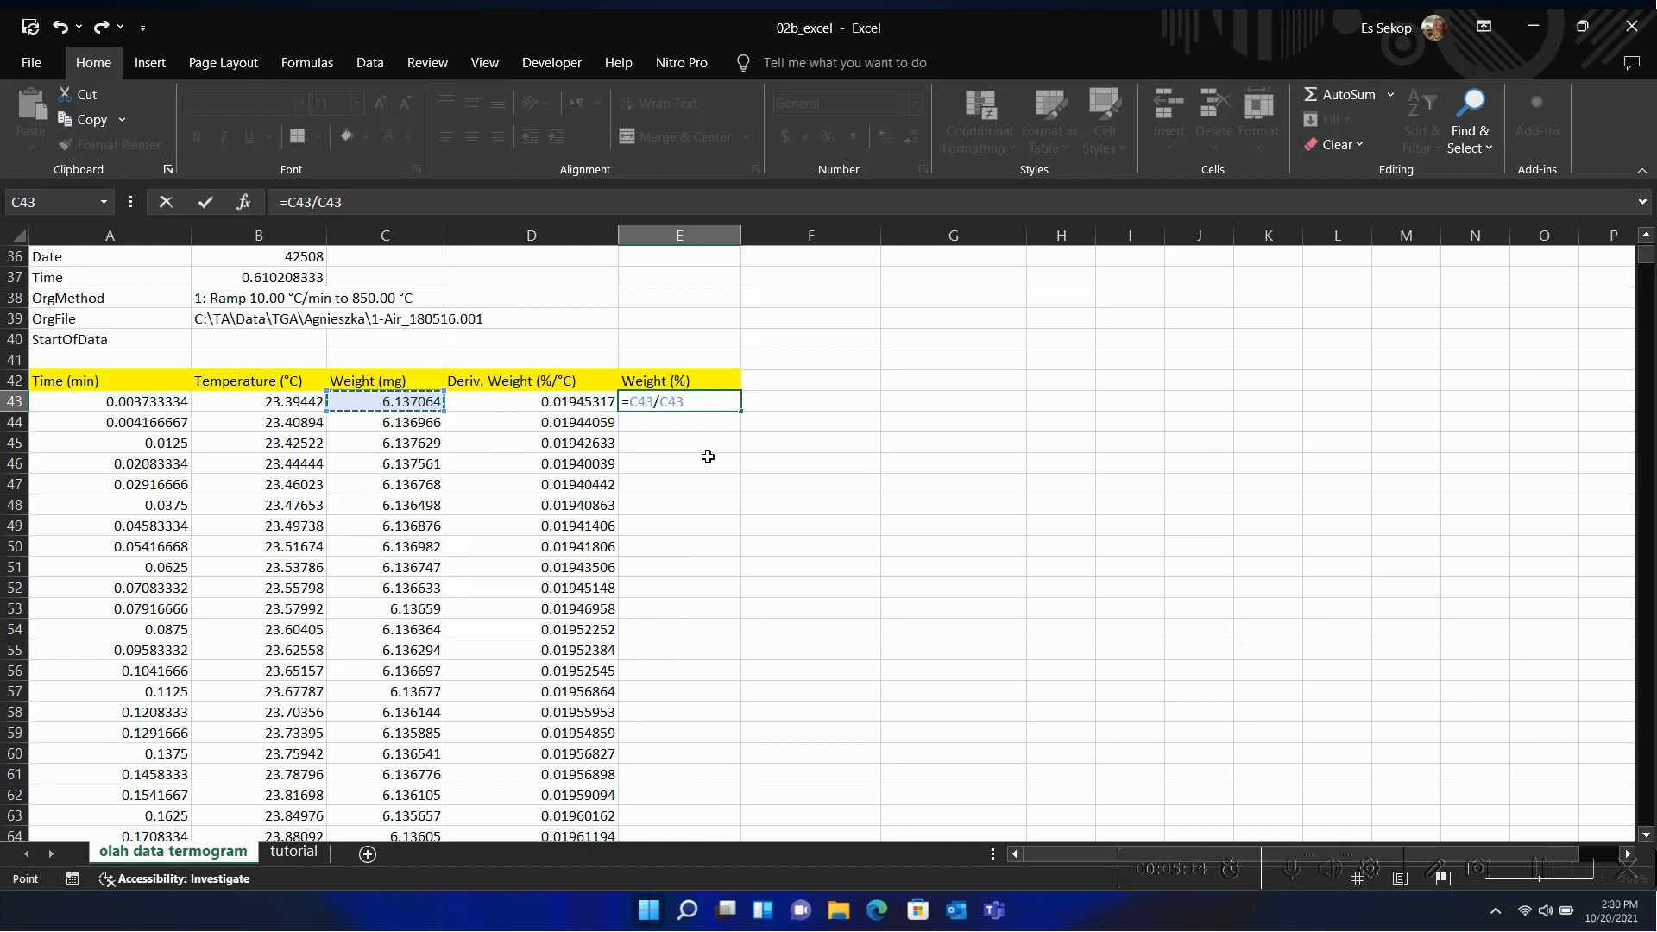
key("F4")
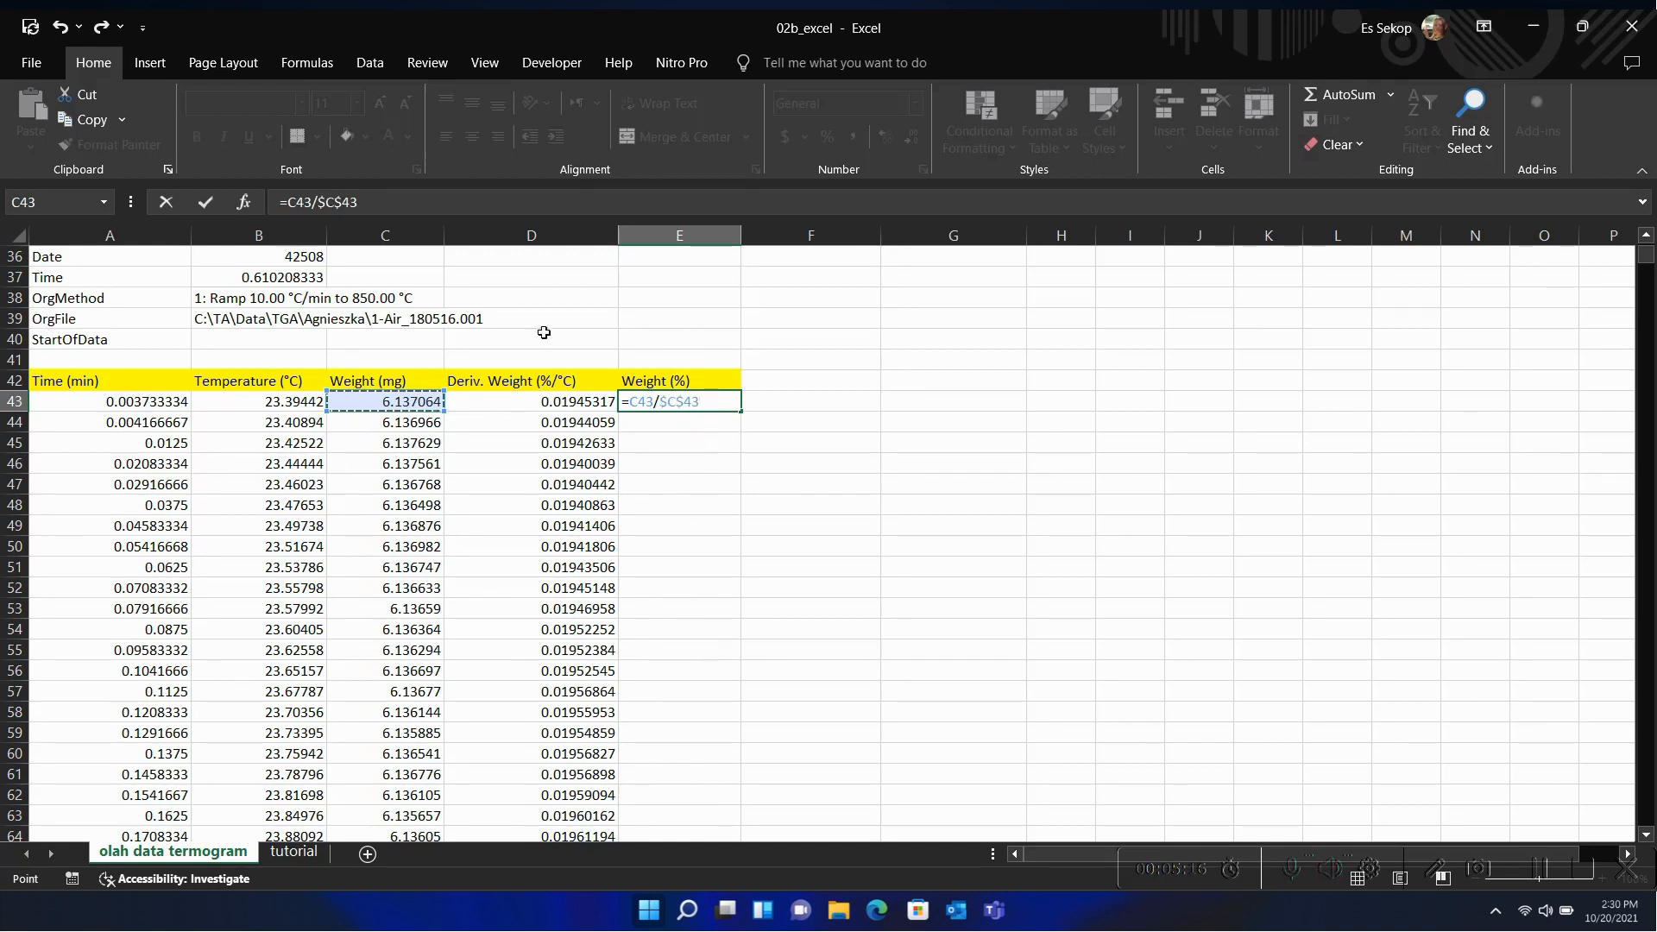
type("*100")
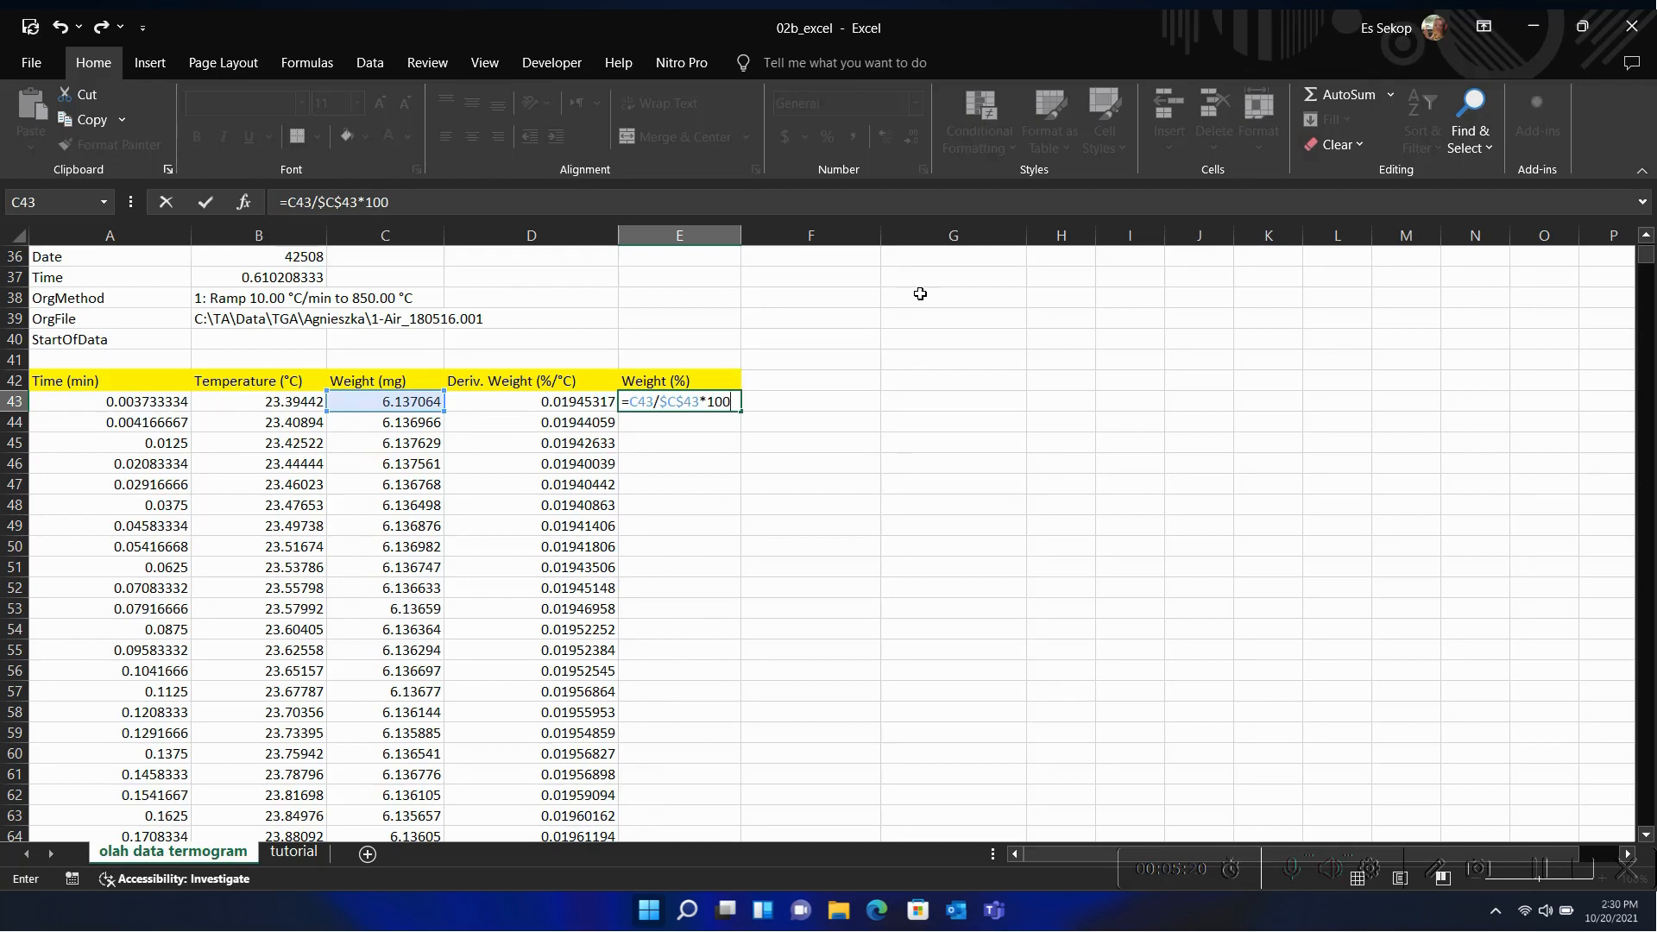
key("Return")
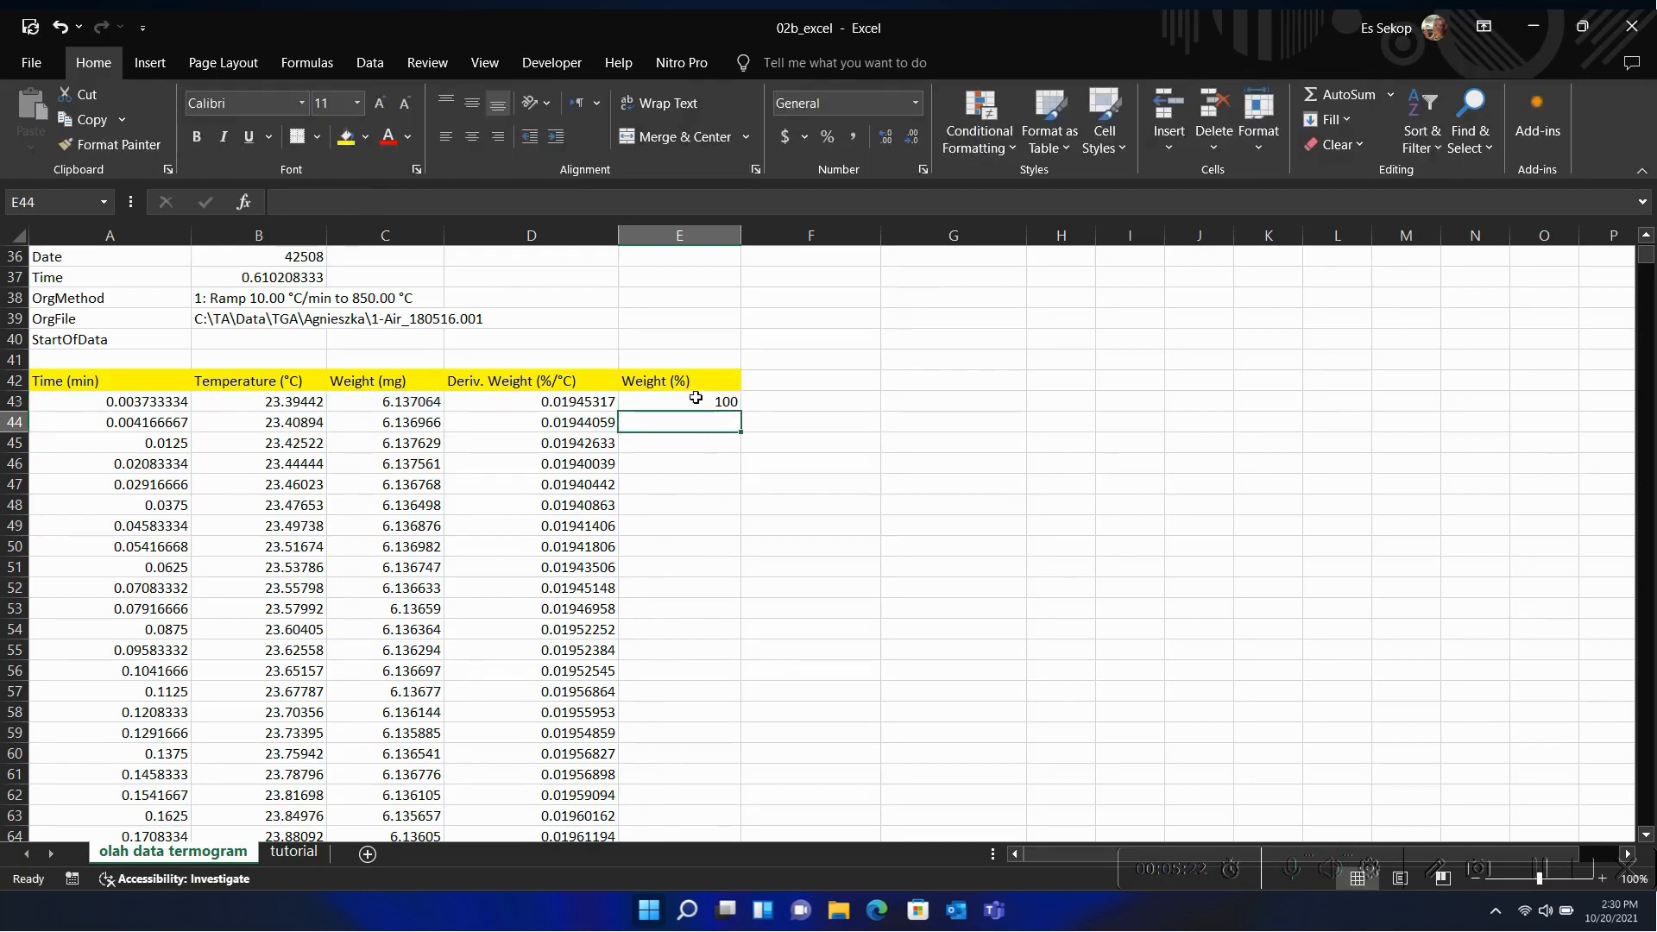
left_click(695, 398)
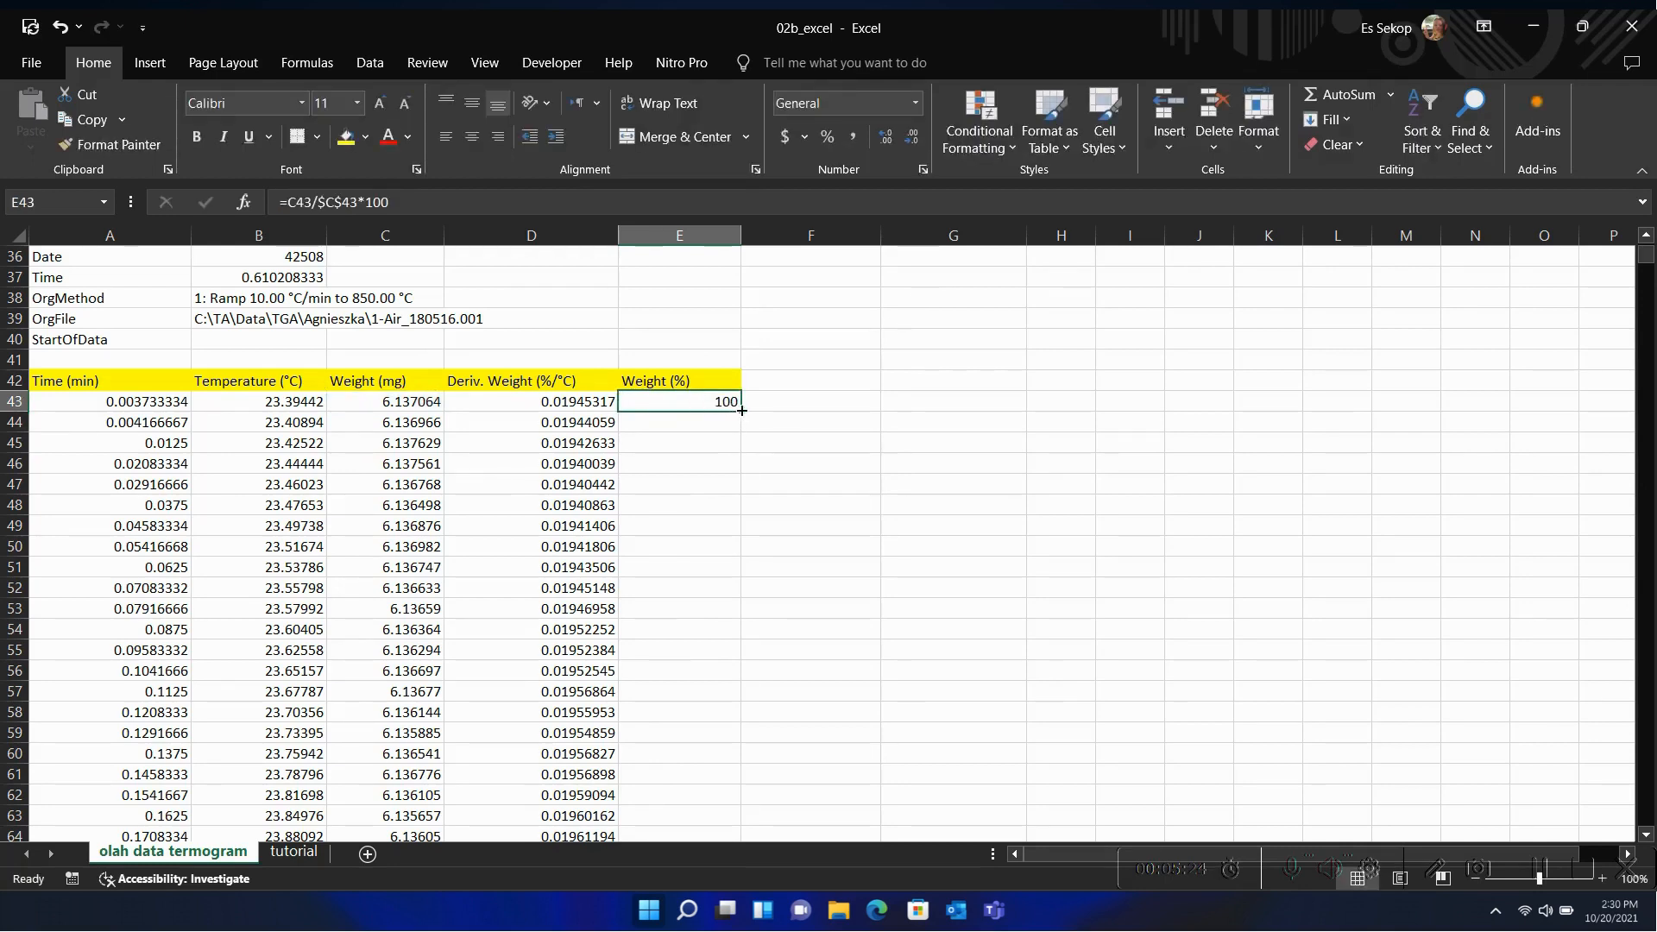
double_click(741, 411)
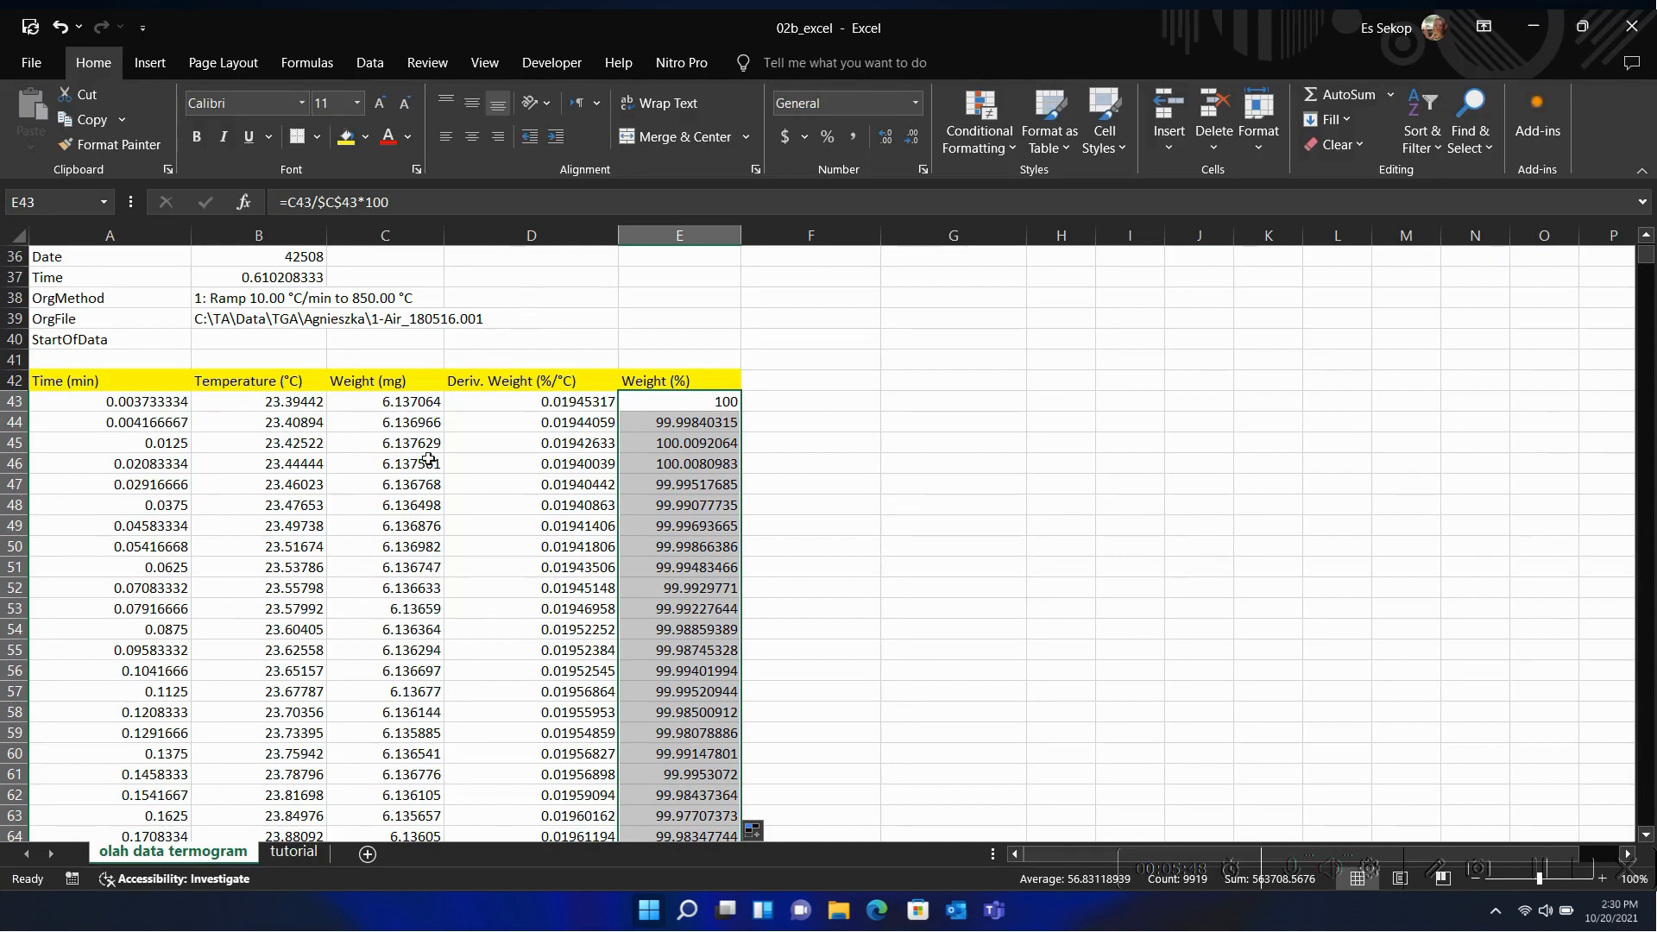
left_click(545, 383)
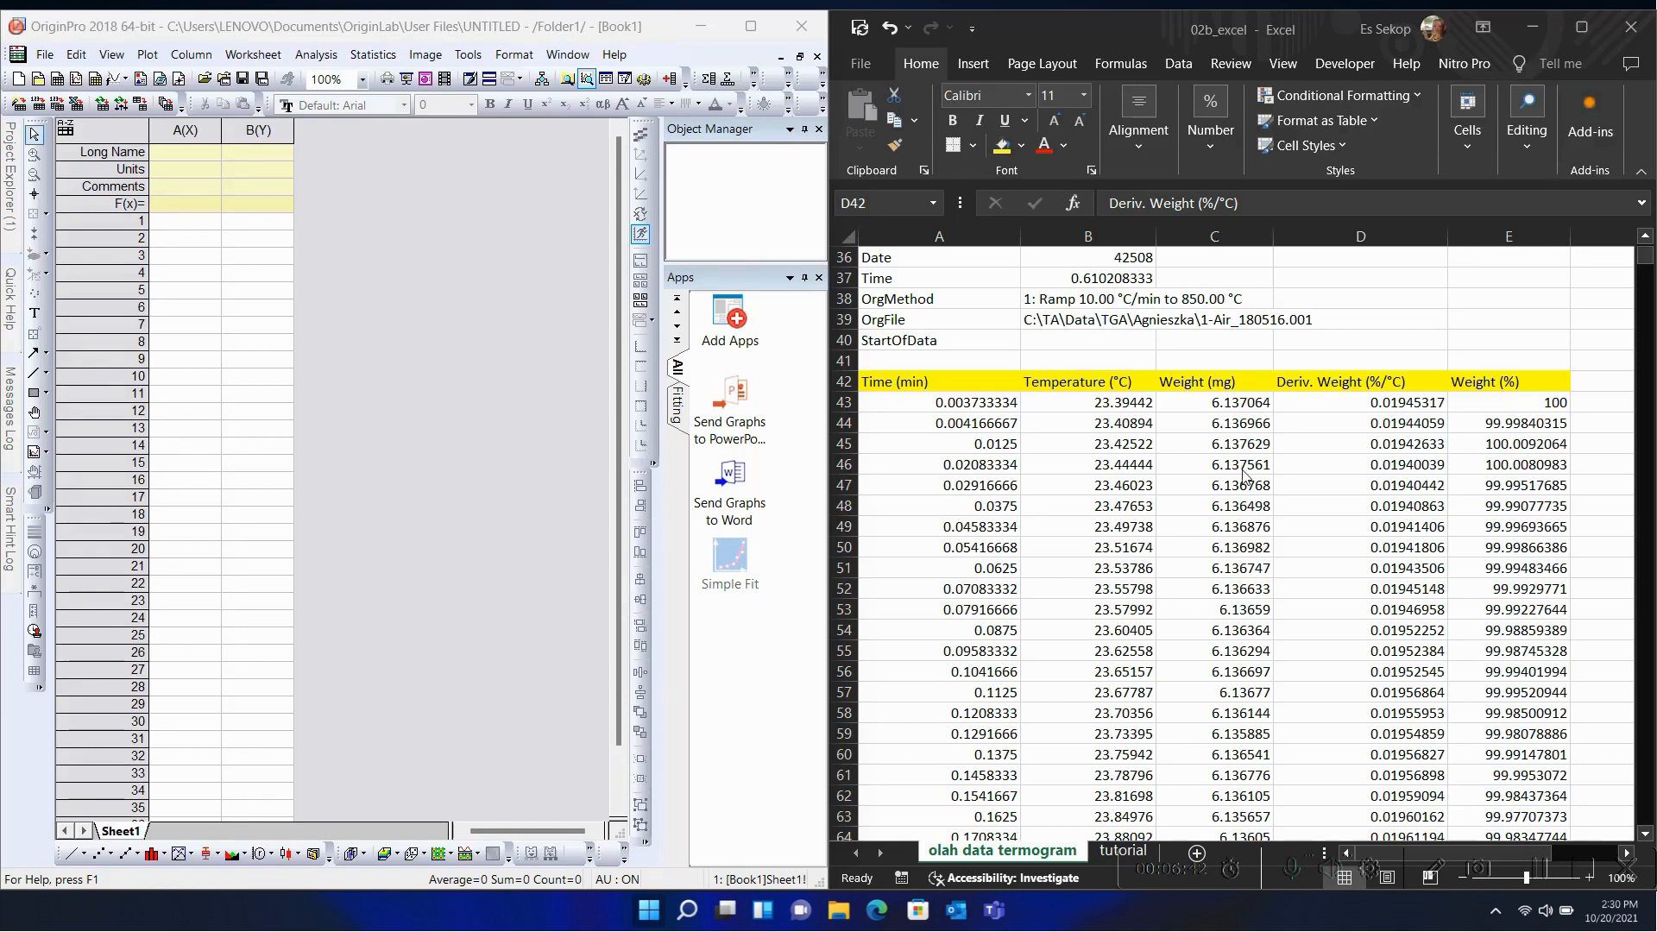
Step: Switch to OriginPro, set the Long Name of column A(X) to Temperature, and widen the column to fit
left_click(1119, 400)
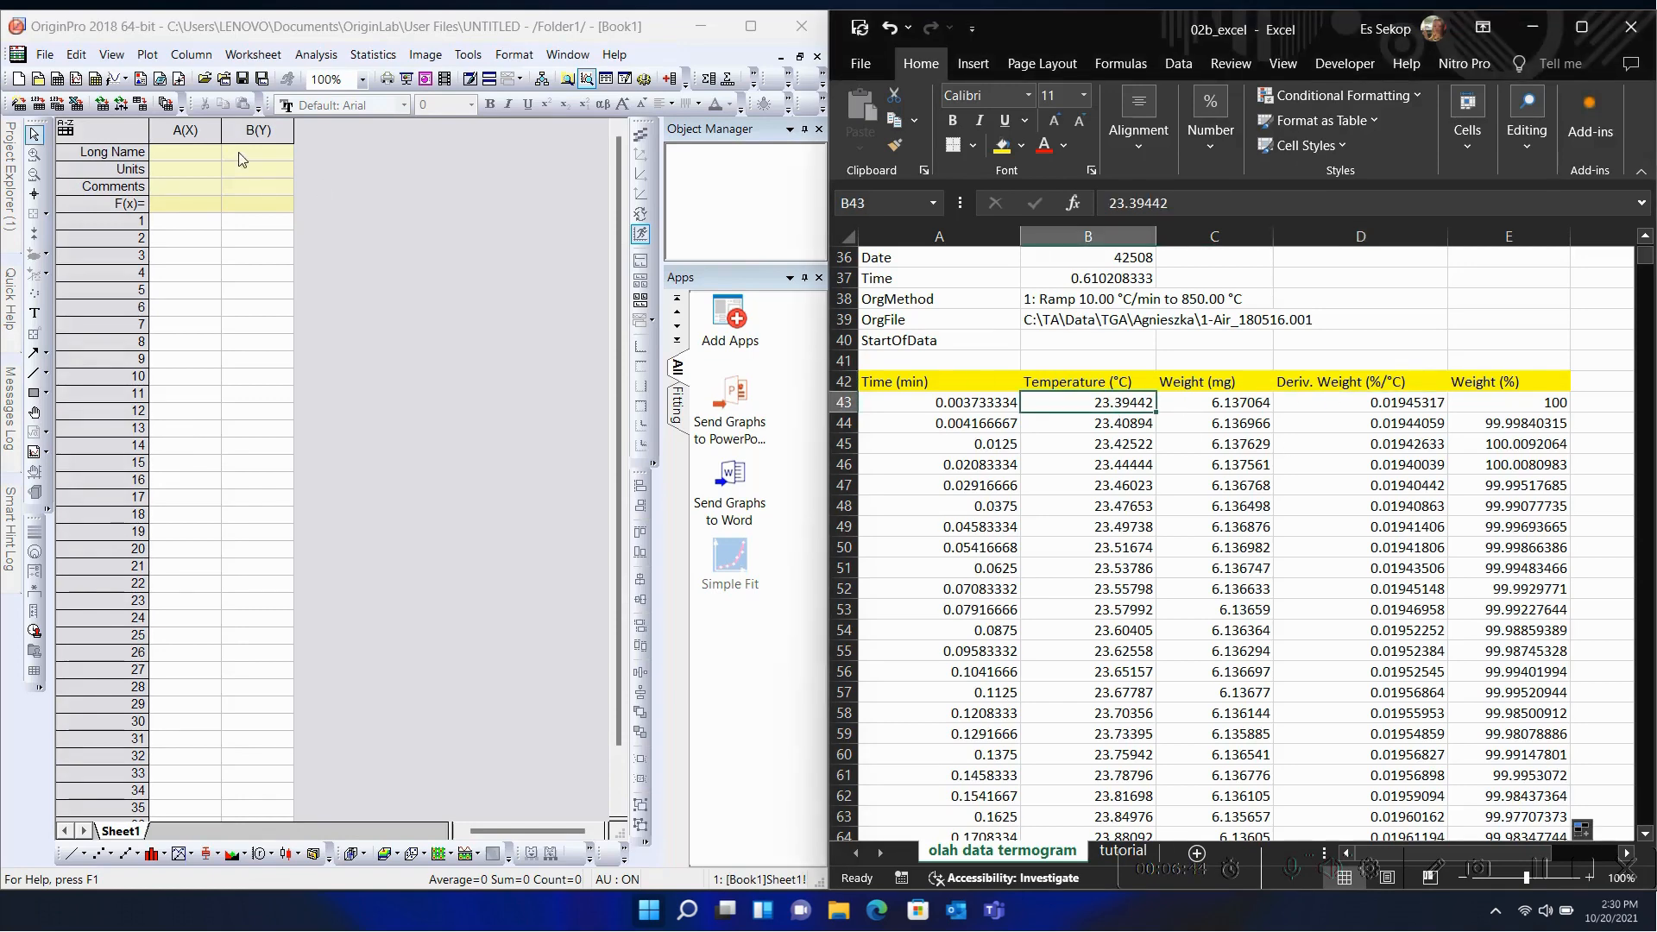
left_click(205, 152)
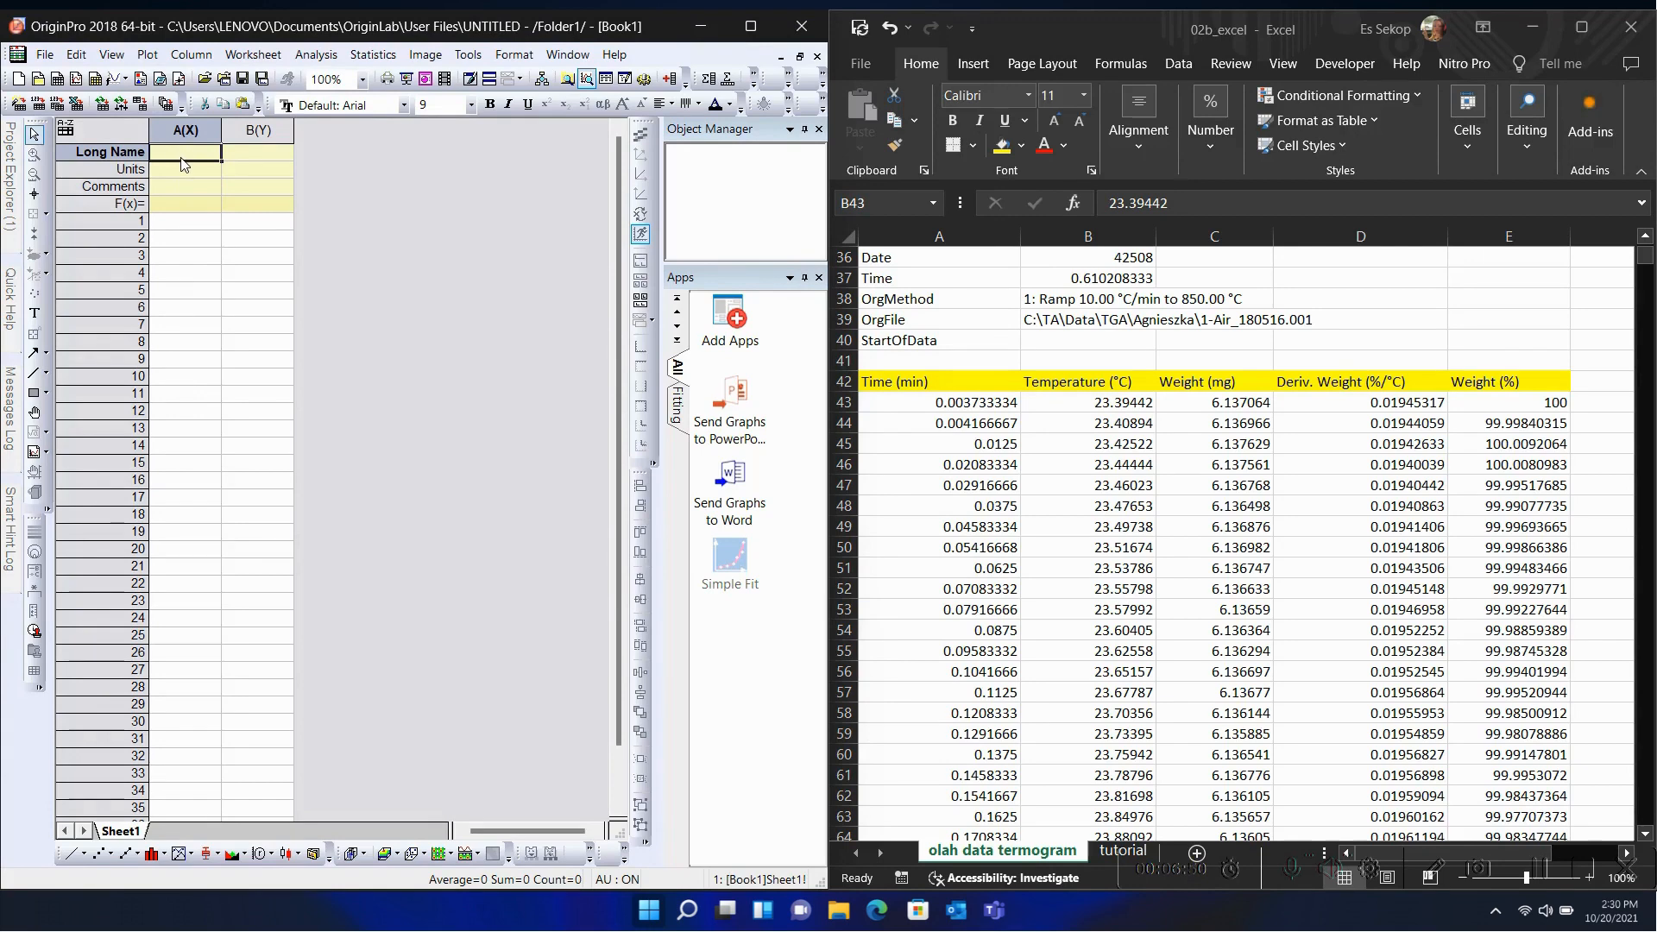
type("Tem")
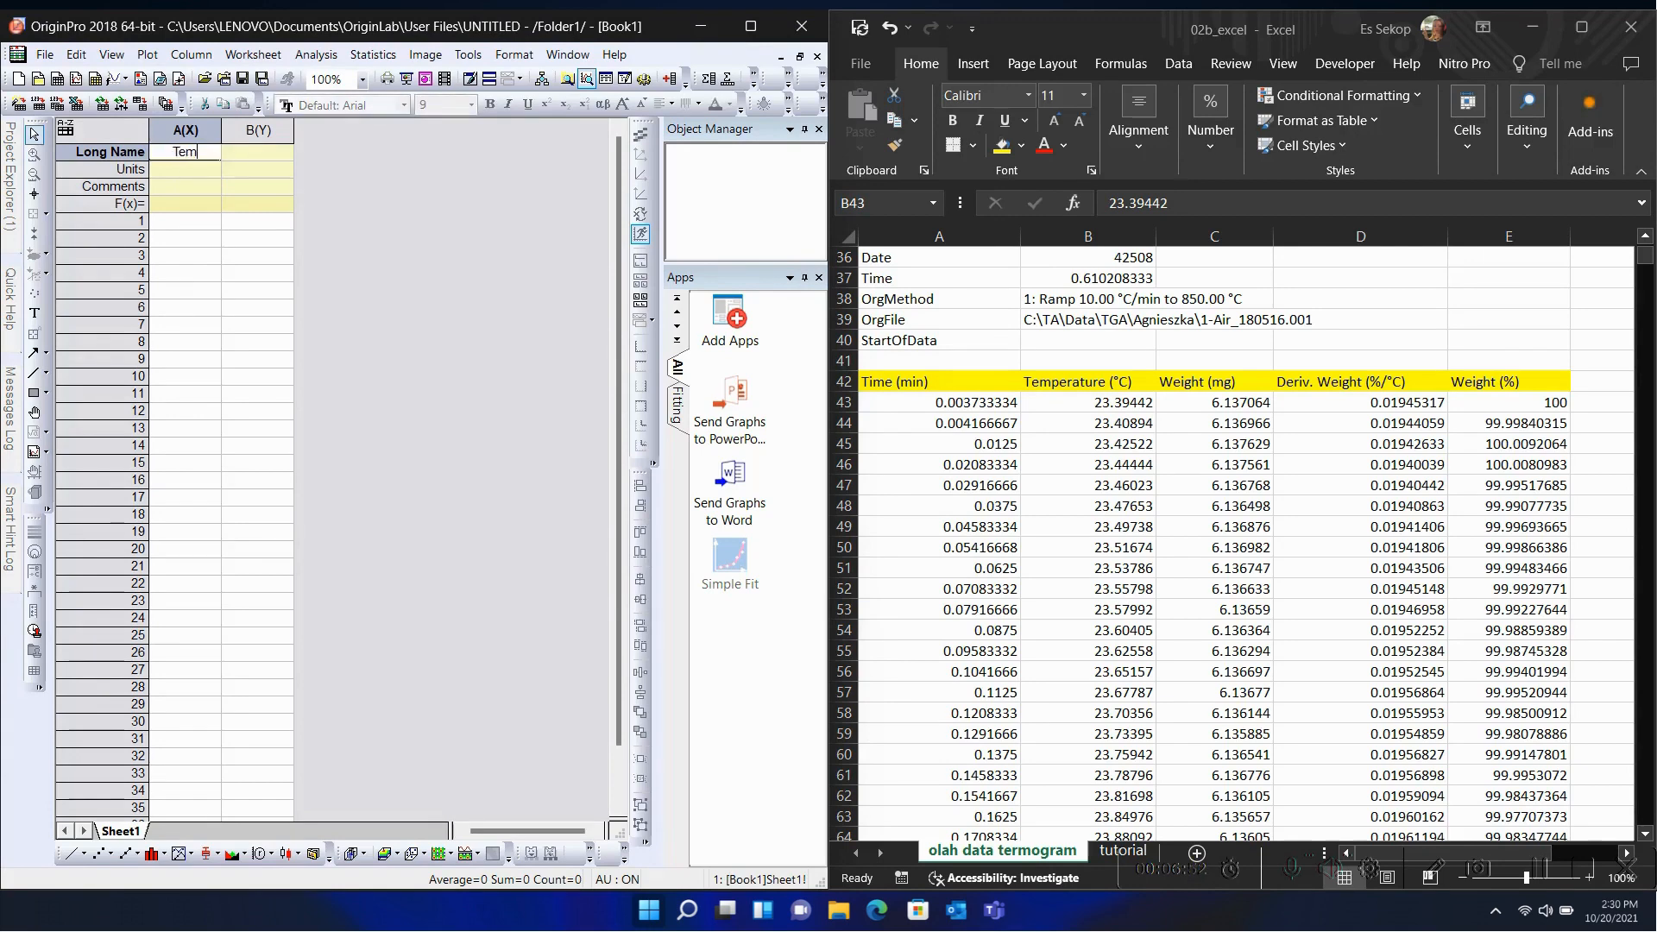
type("perature")
left_click_drag(223, 136, 254, 139)
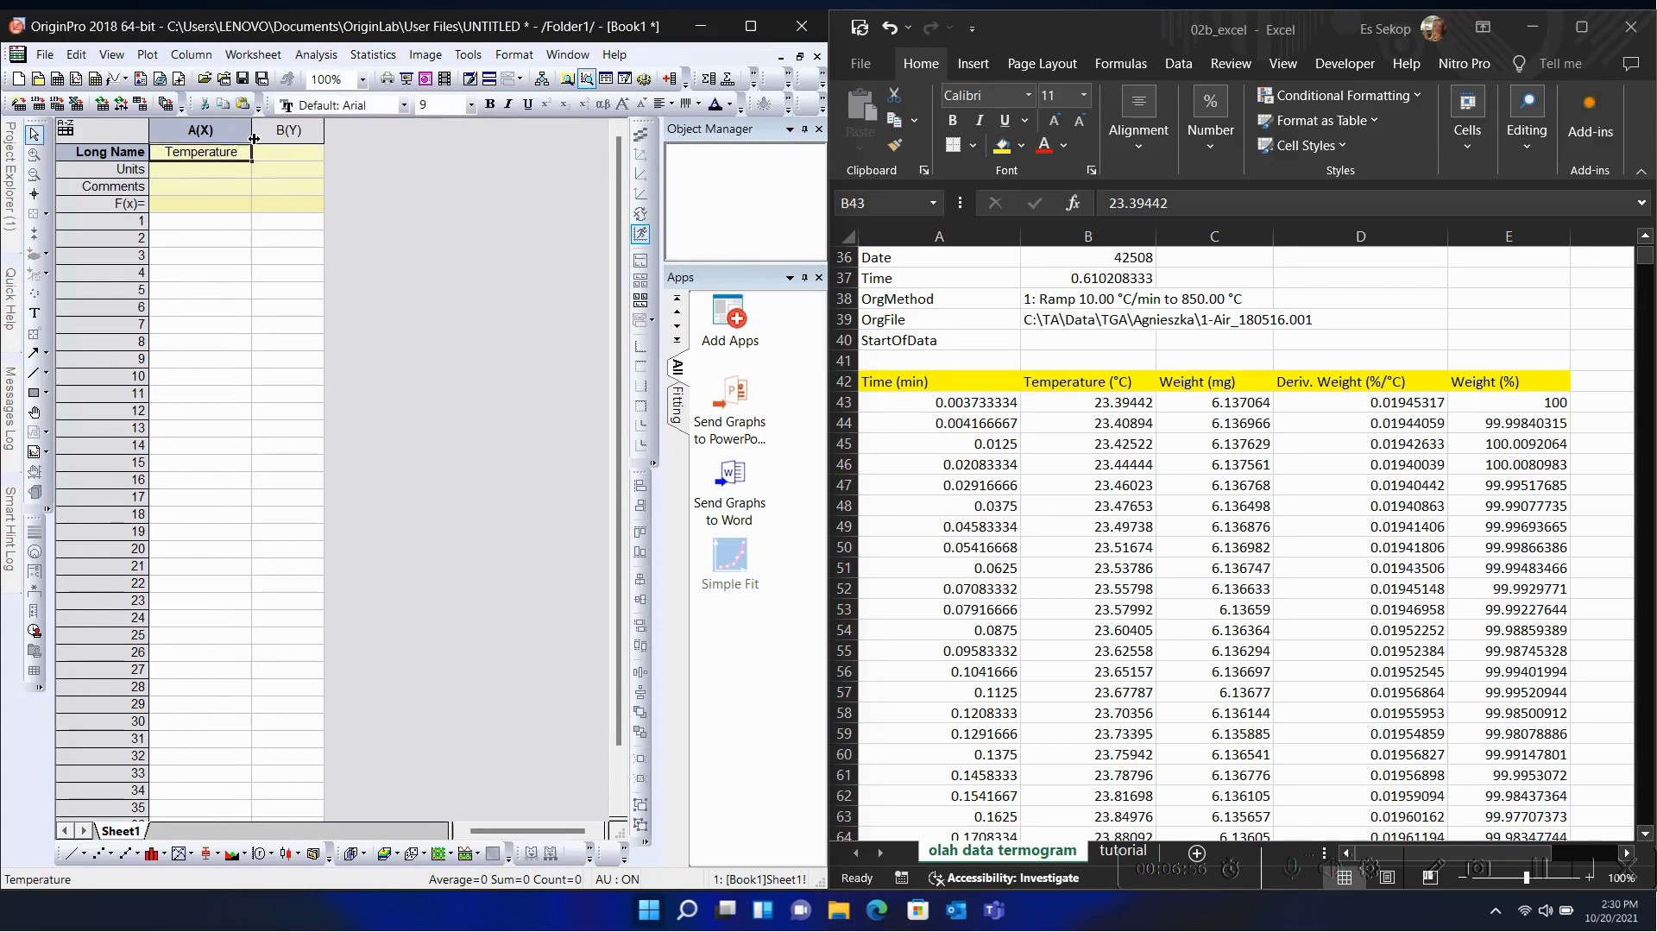
Step: Set the units of the Temperature column to °C, inserting the degree sign from the Symbol Map
left_click(223, 174)
right_click(223, 174)
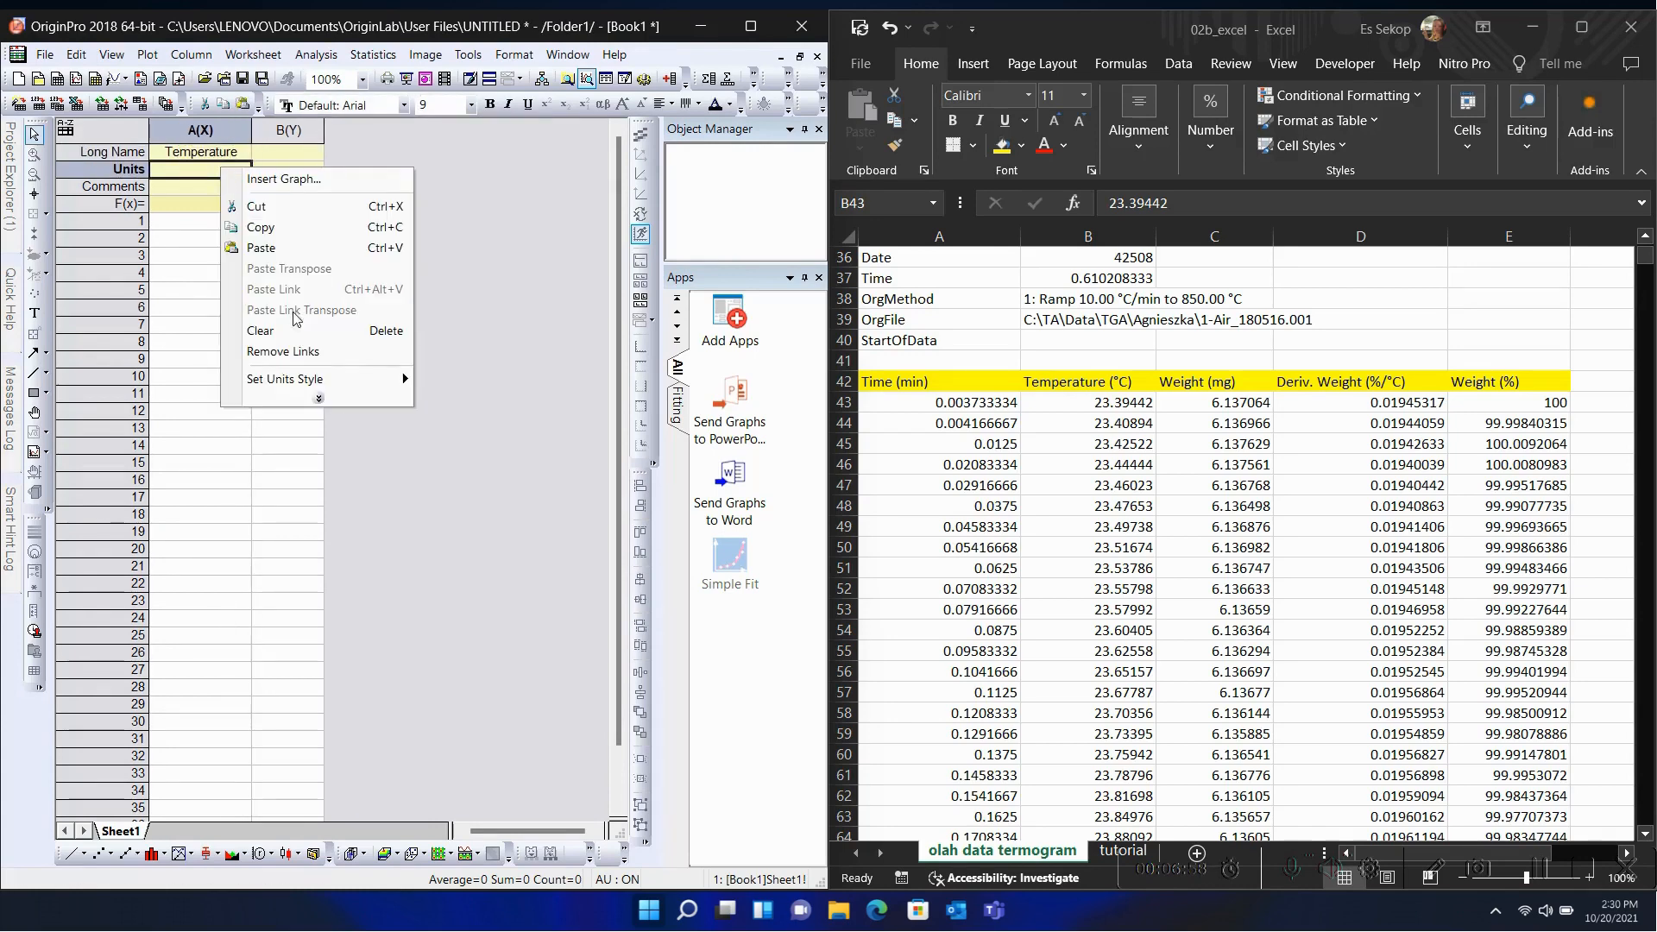
left_click(183, 183)
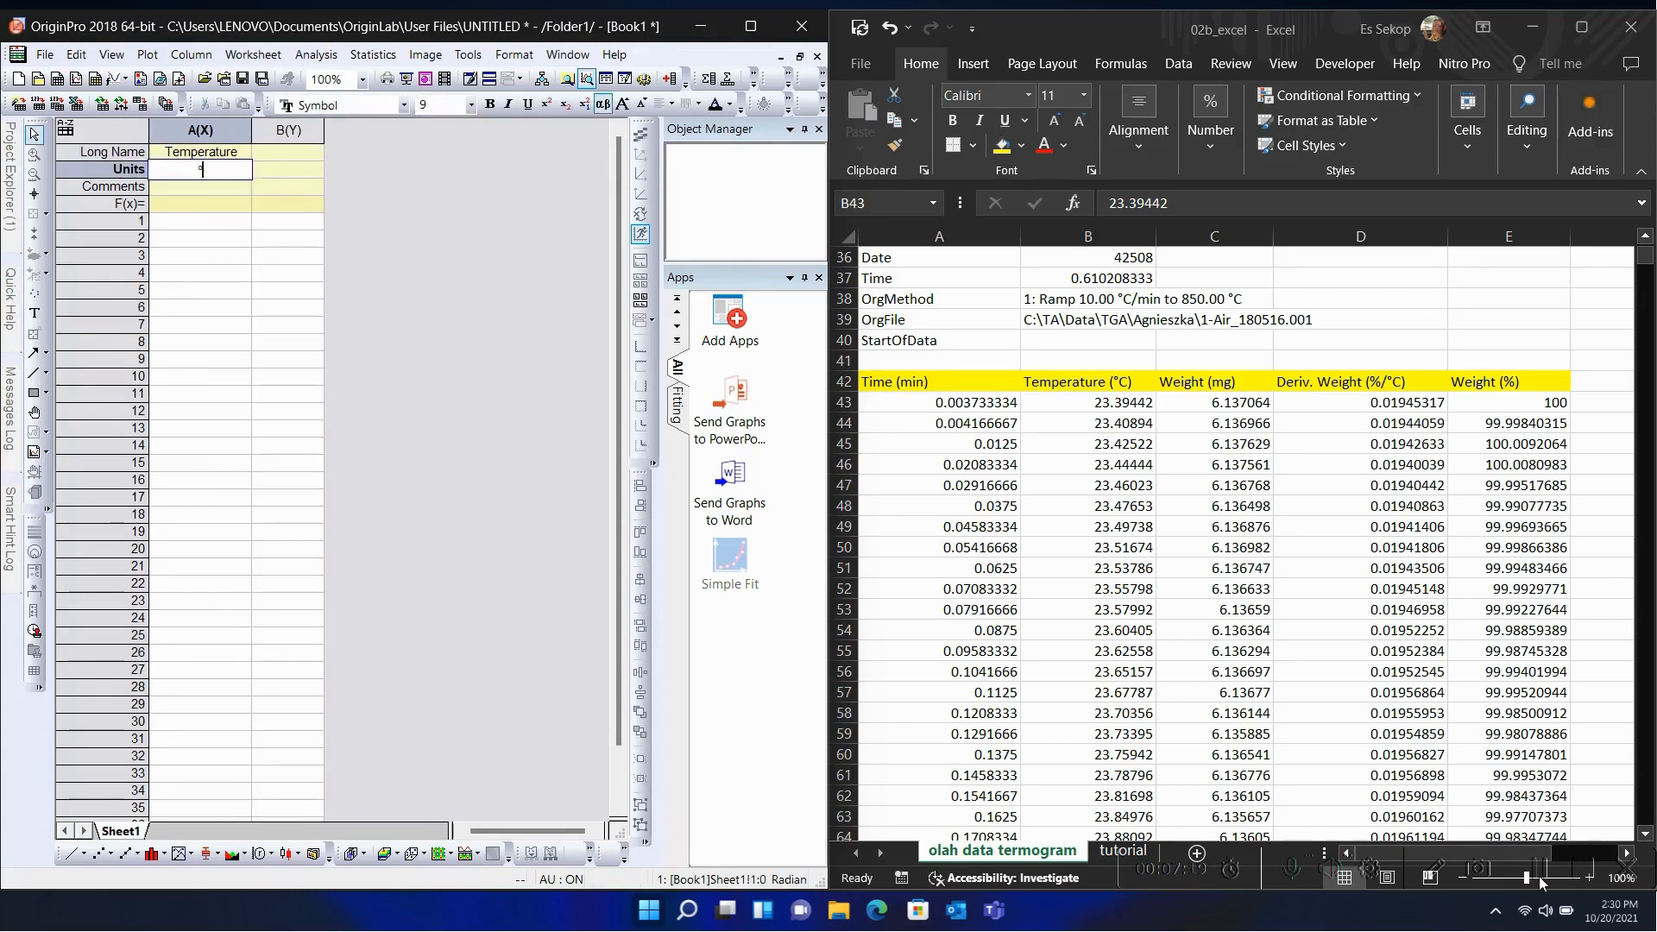
left_click(216, 180)
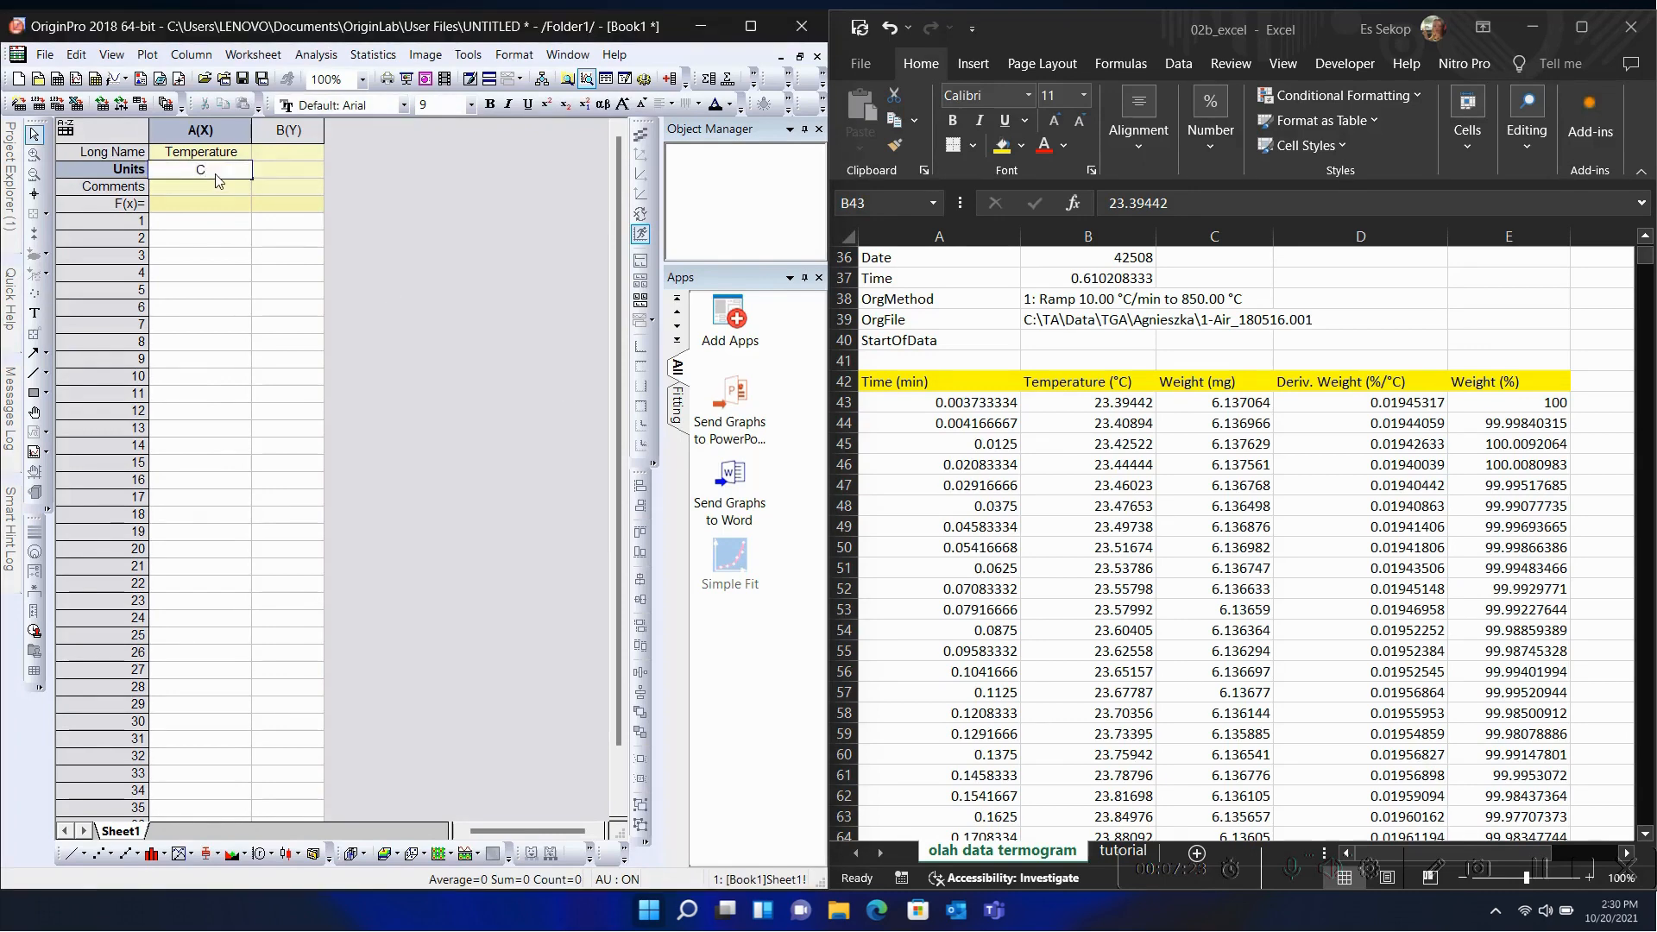
right_click(198, 170)
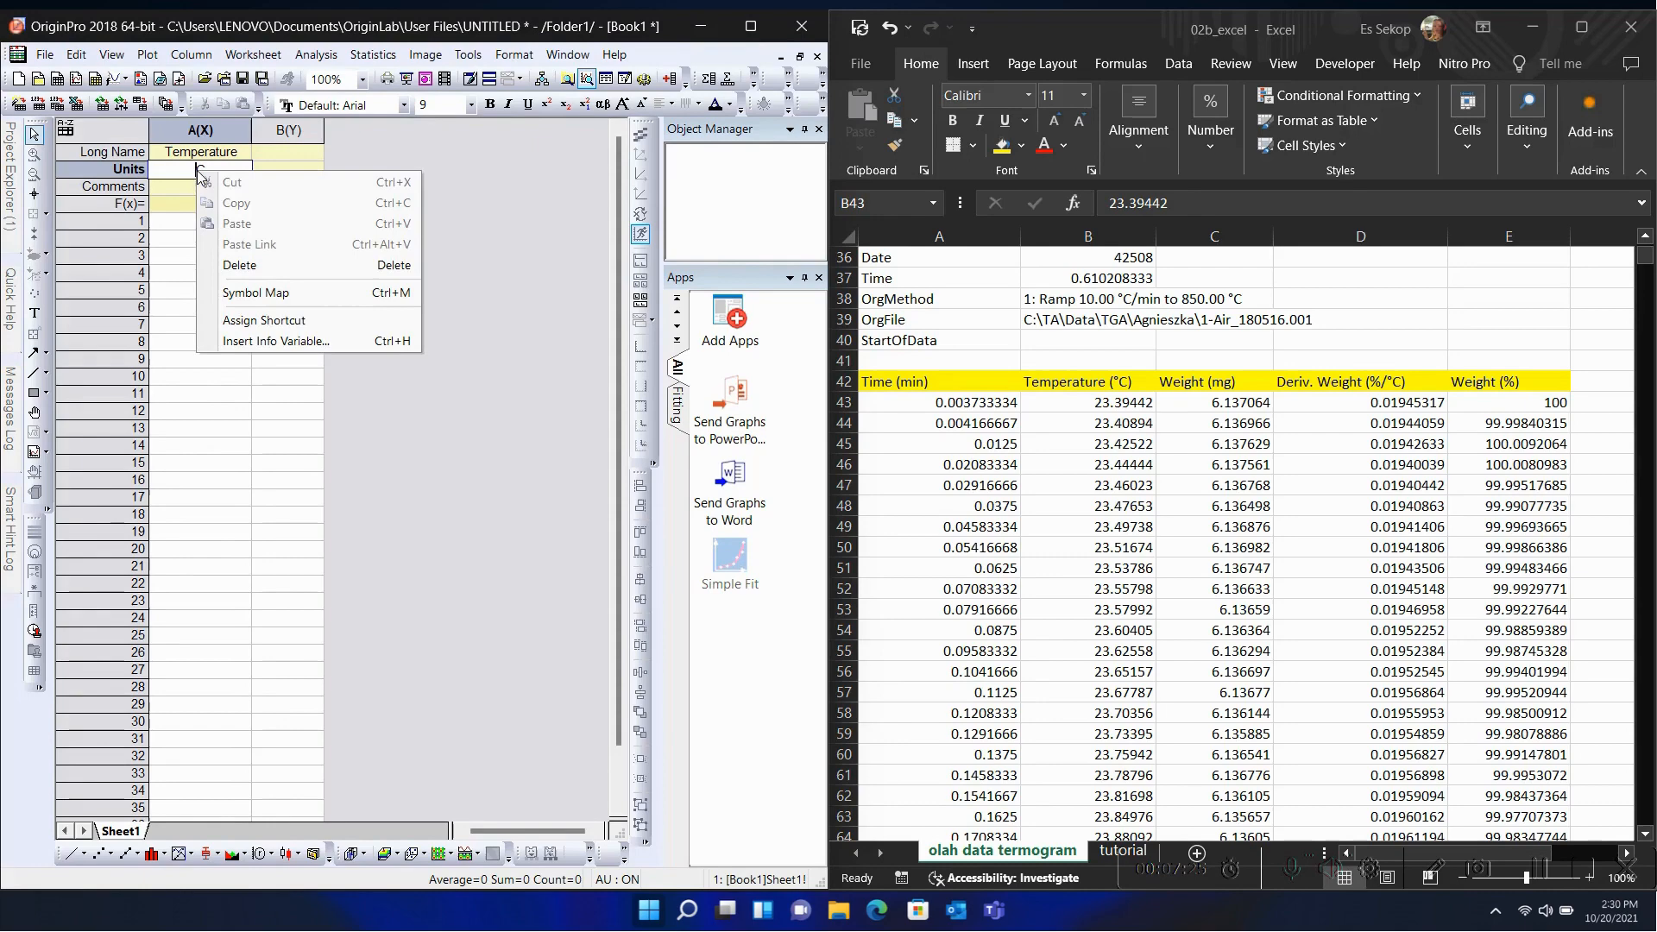
left_click(275, 288)
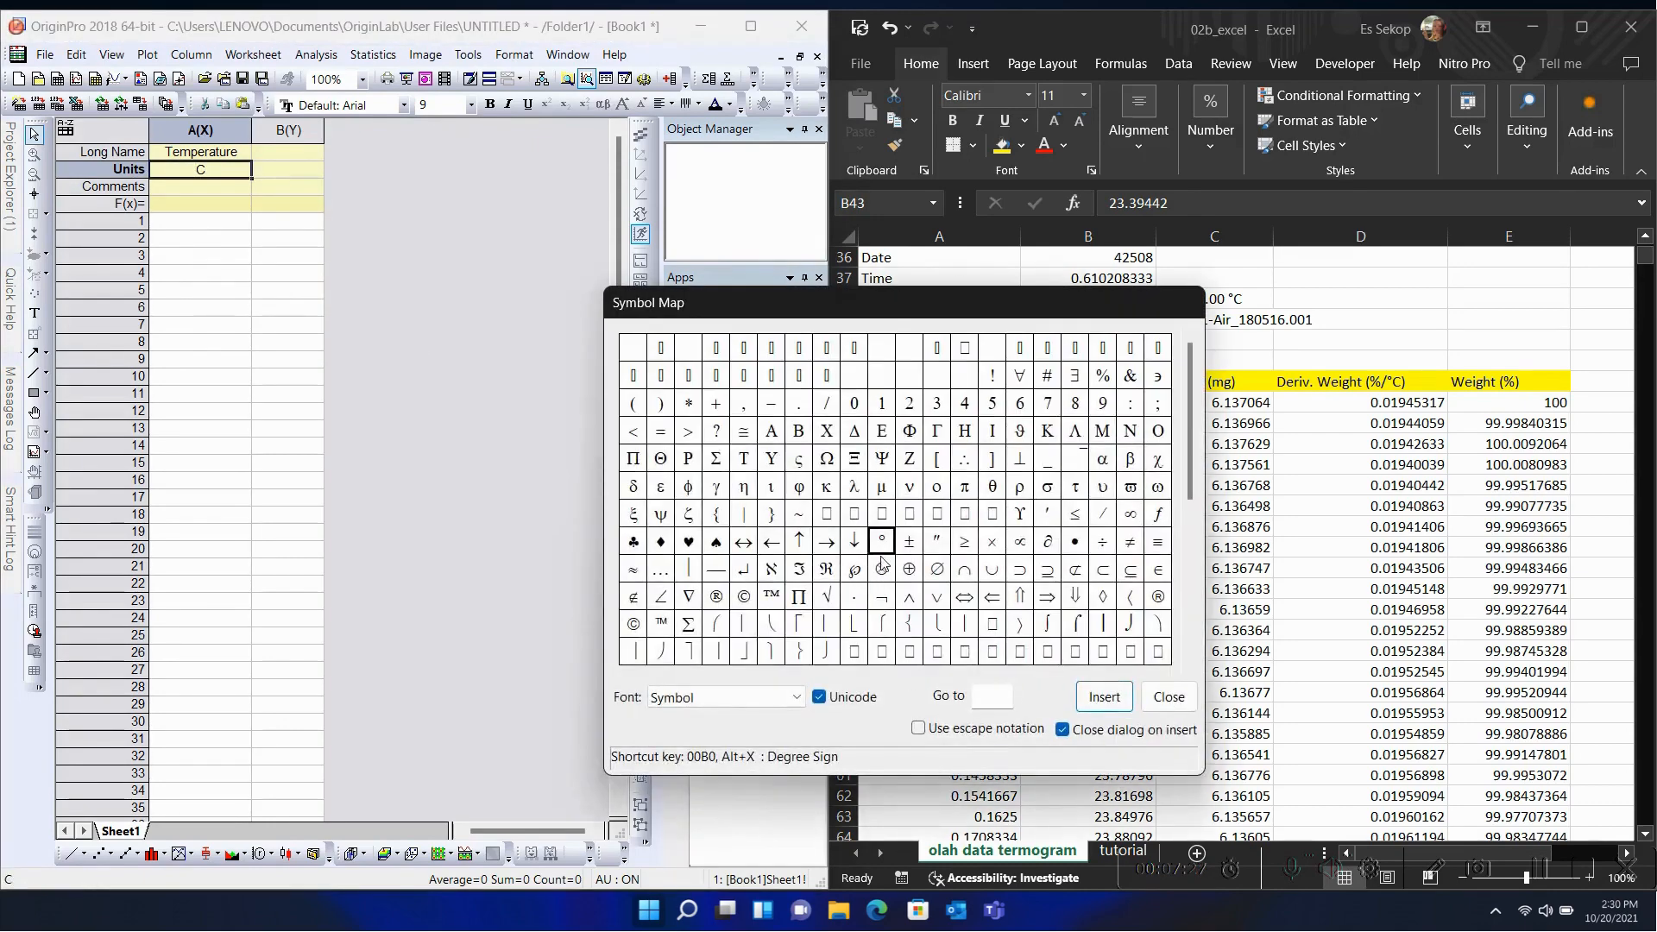
left_click(884, 550)
left_click(1103, 695)
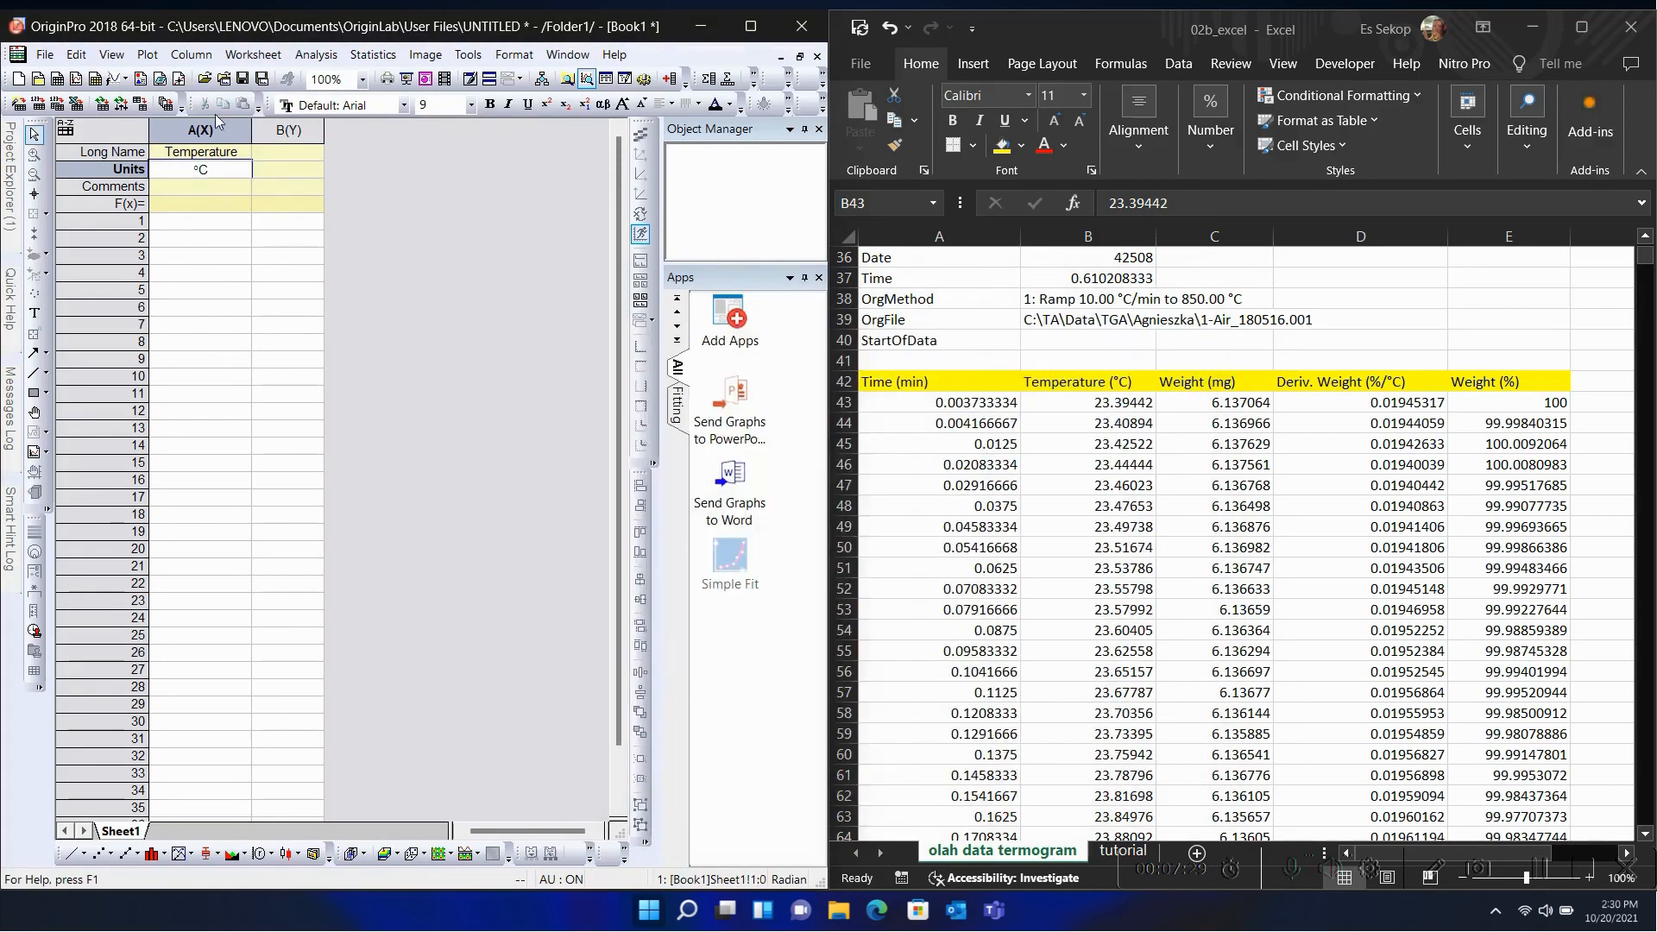
Step: Widen column B(Y), set its Long Name to Weight and its units to %
left_click(313, 152)
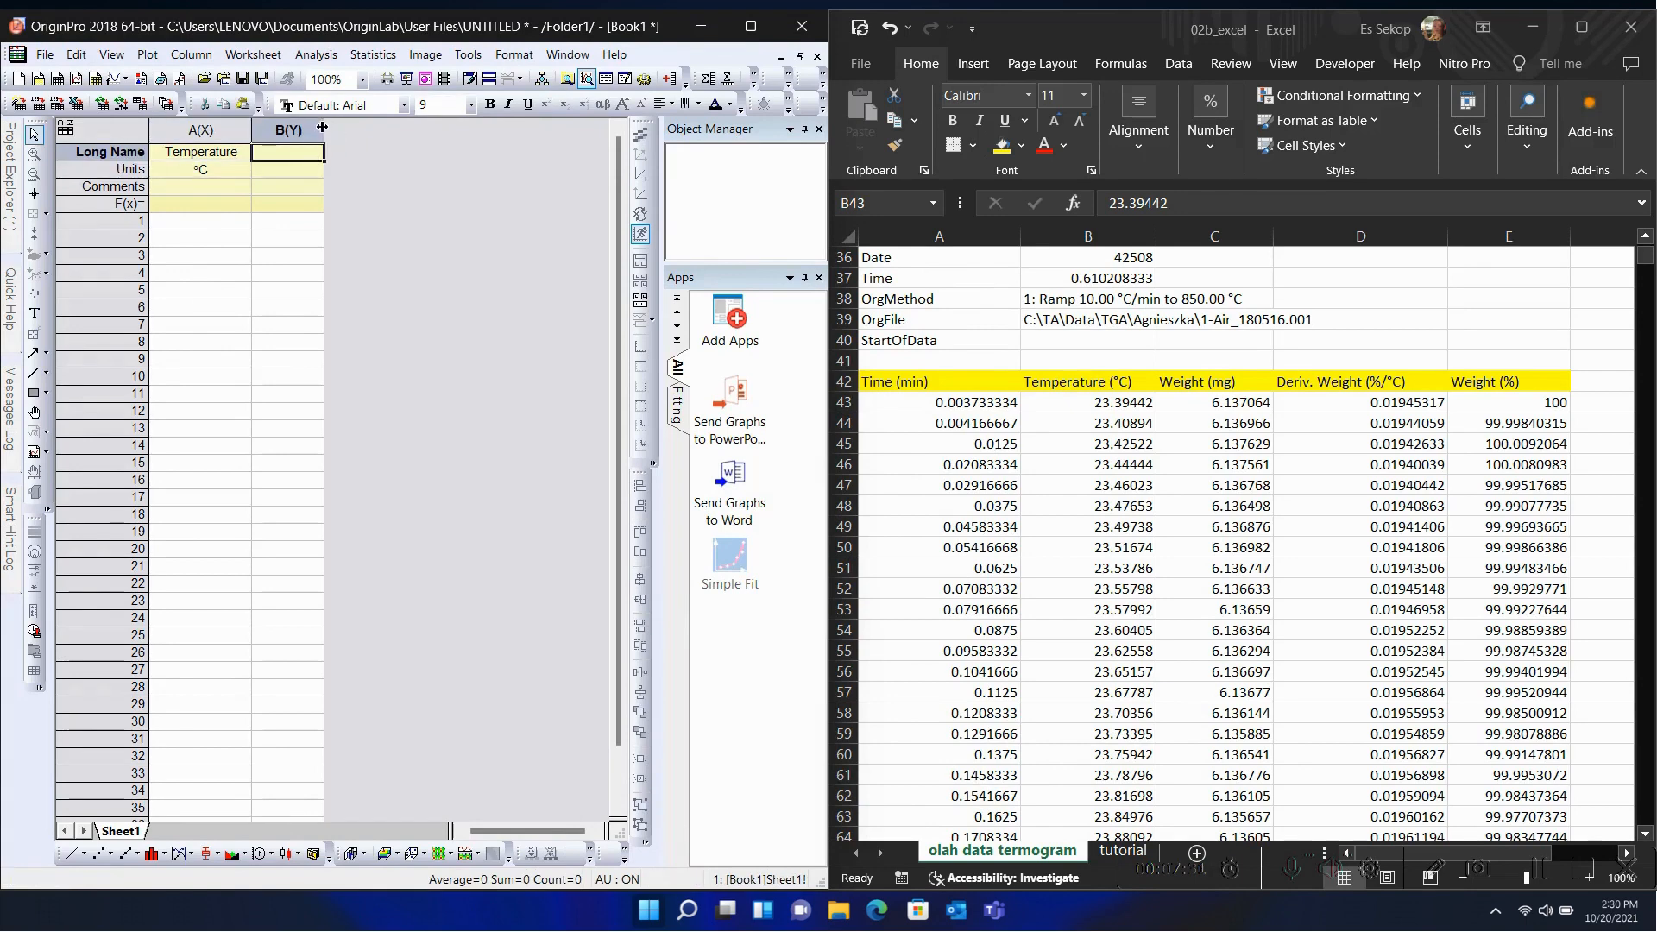
left_click_drag(322, 128, 377, 127)
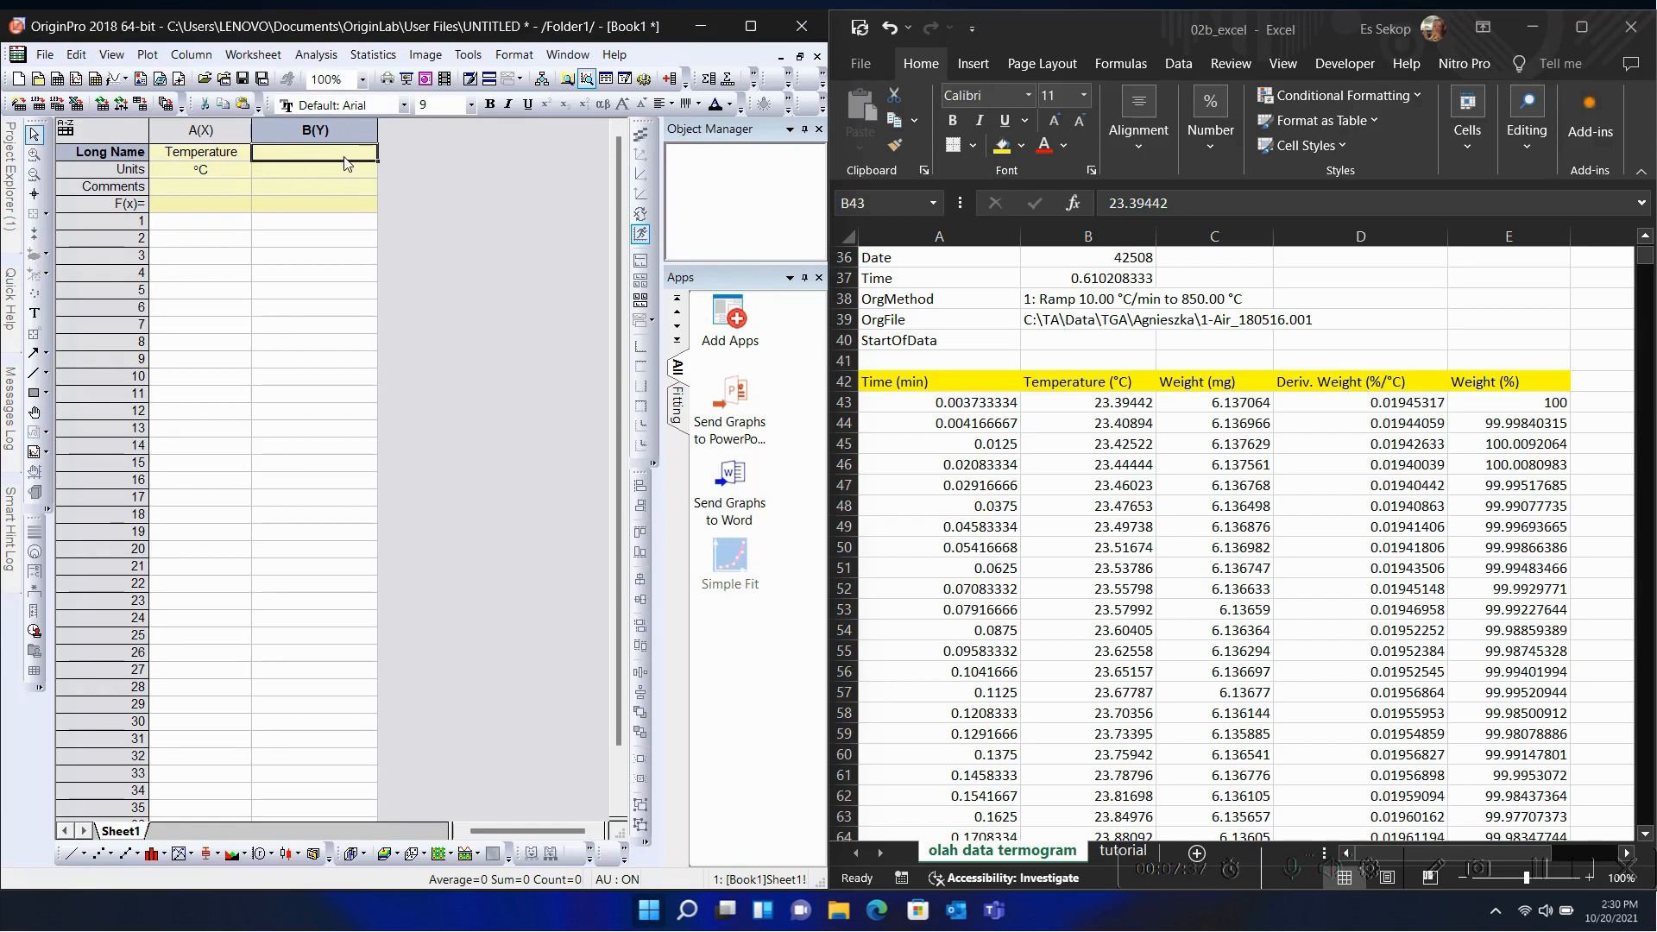
type("Wei")
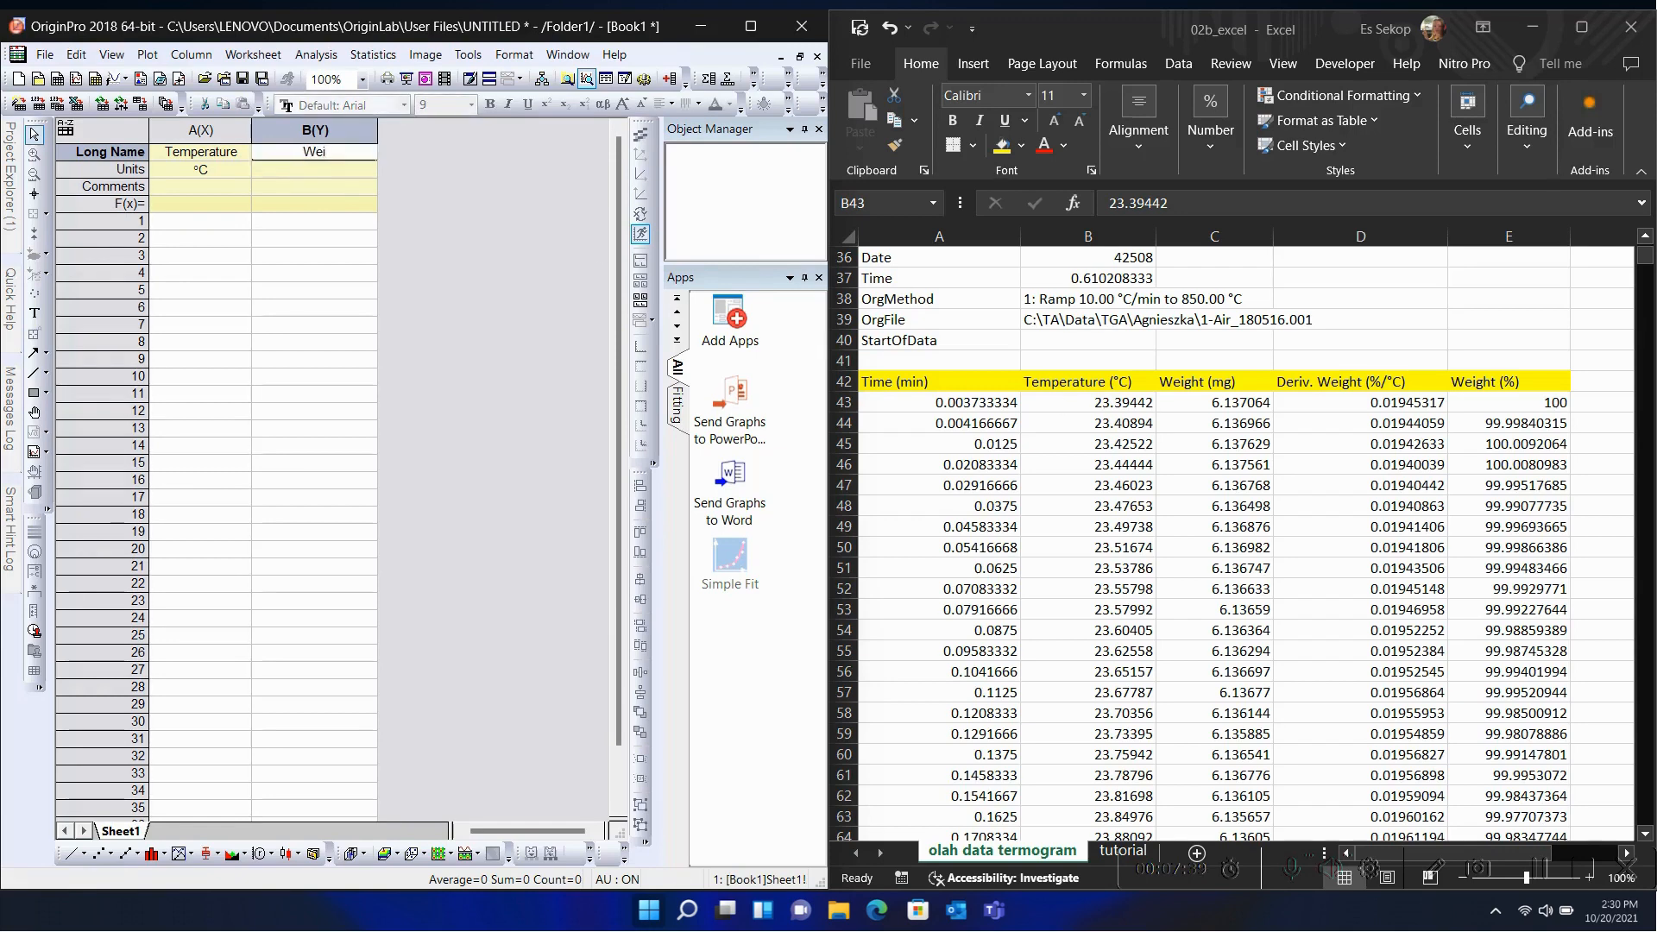
type("ght")
key("Return")
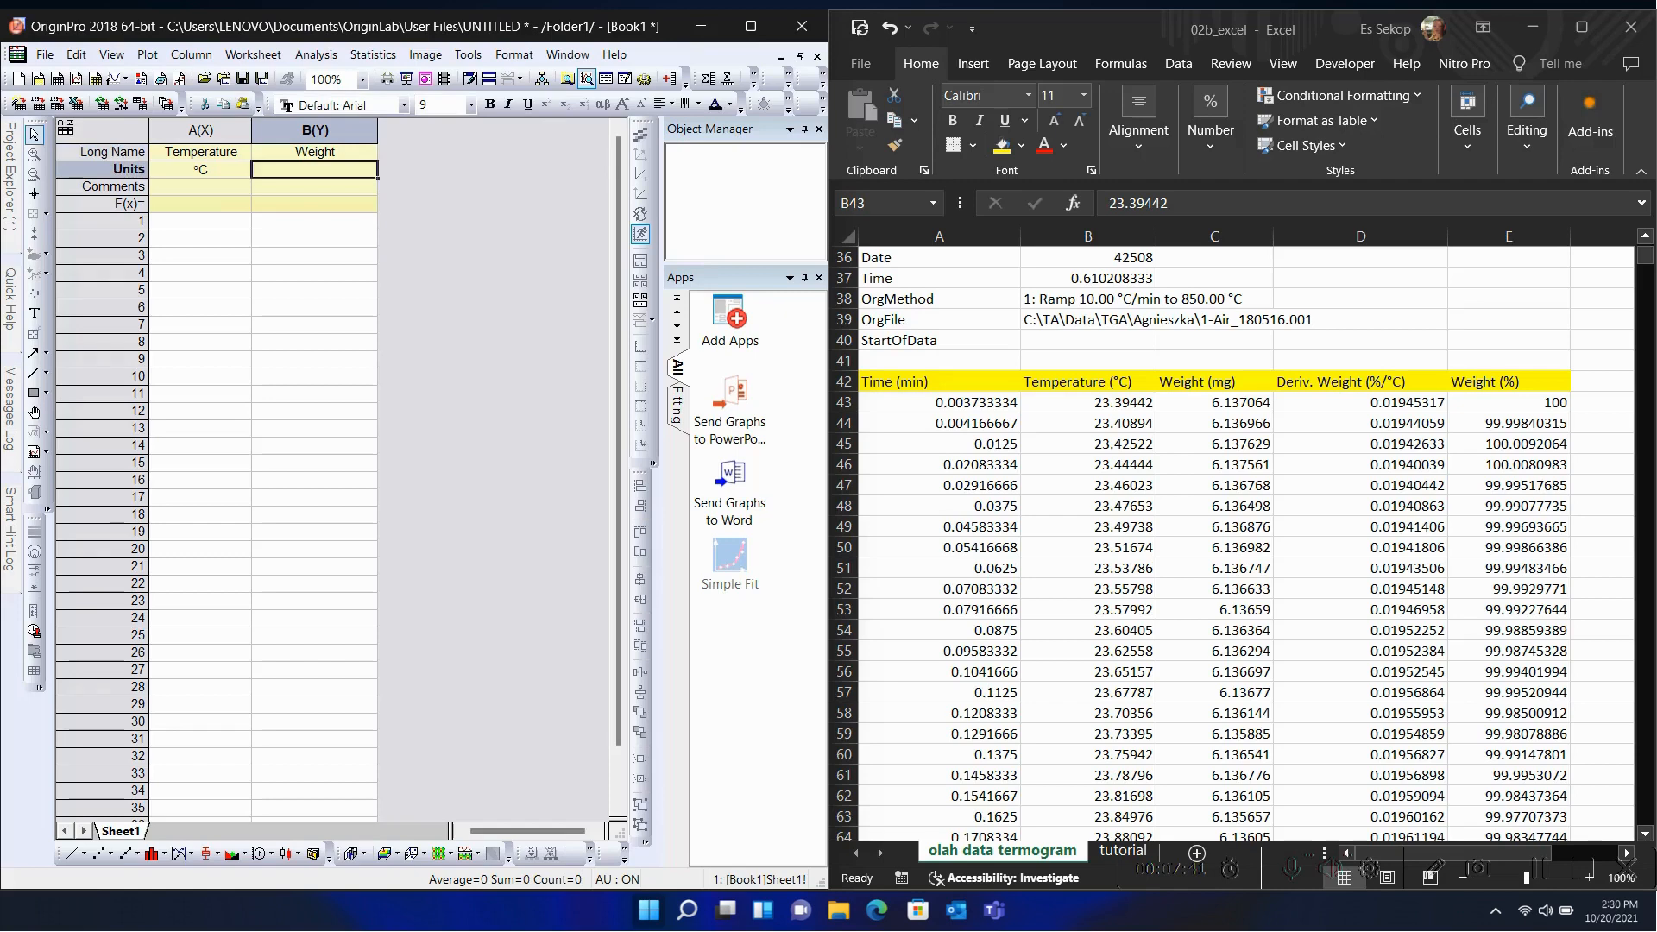
type("%")
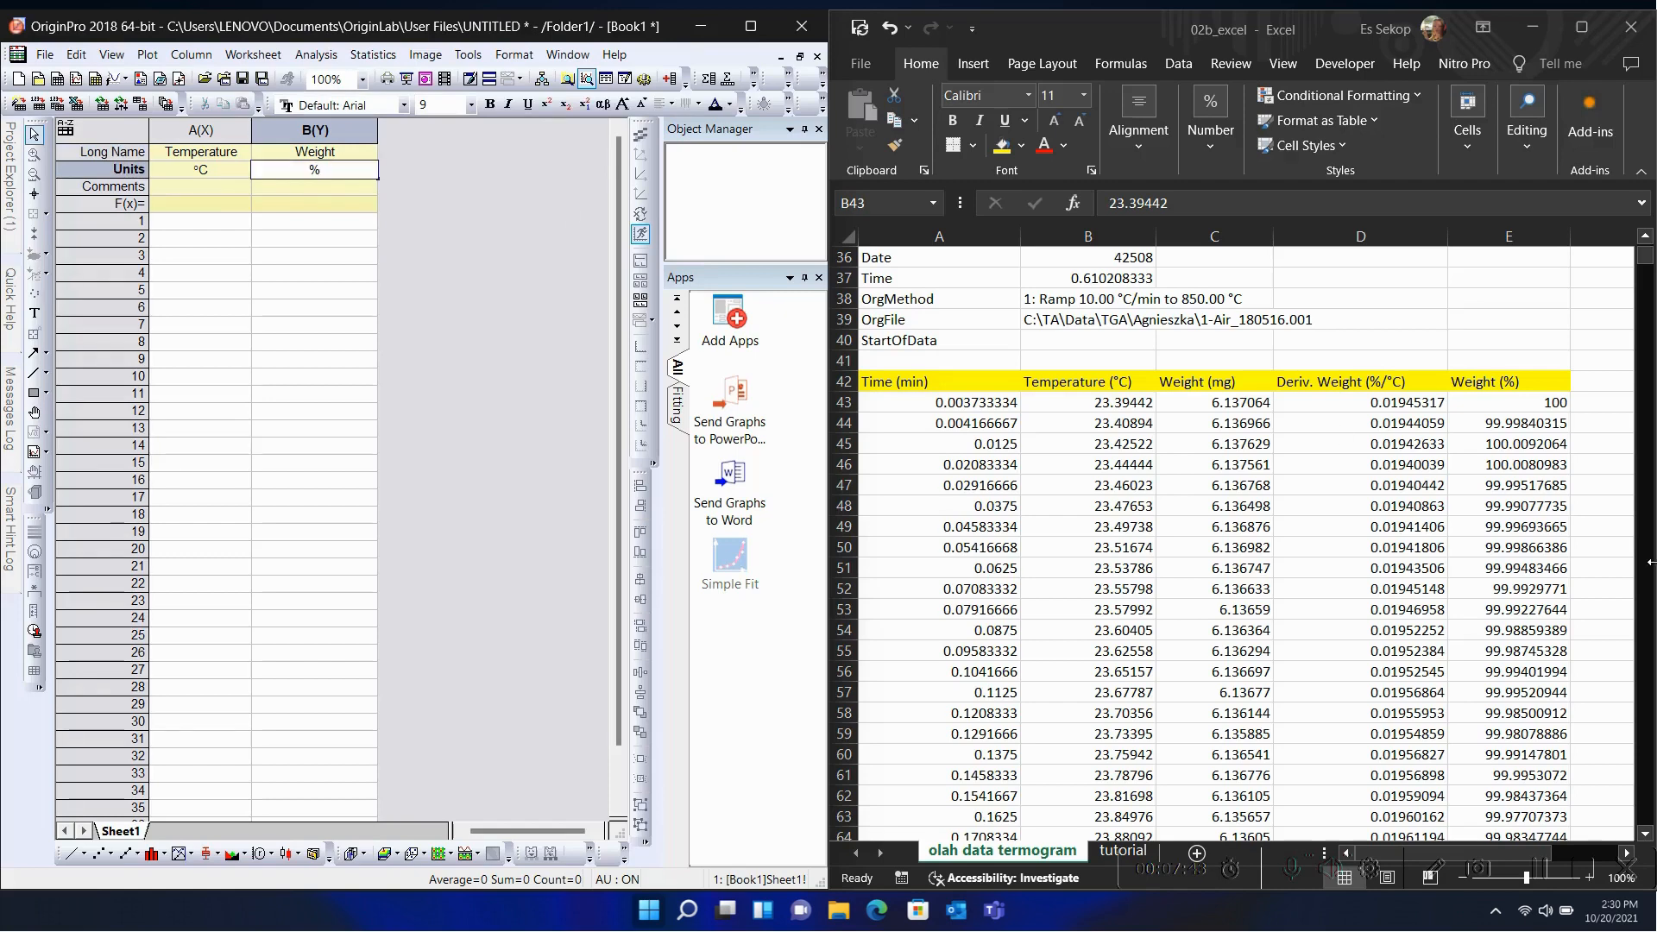
Step: Add a new column C(Y) to the Origin worksheet and set its Long Name to Deriv. Weight
left_click(1479, 397)
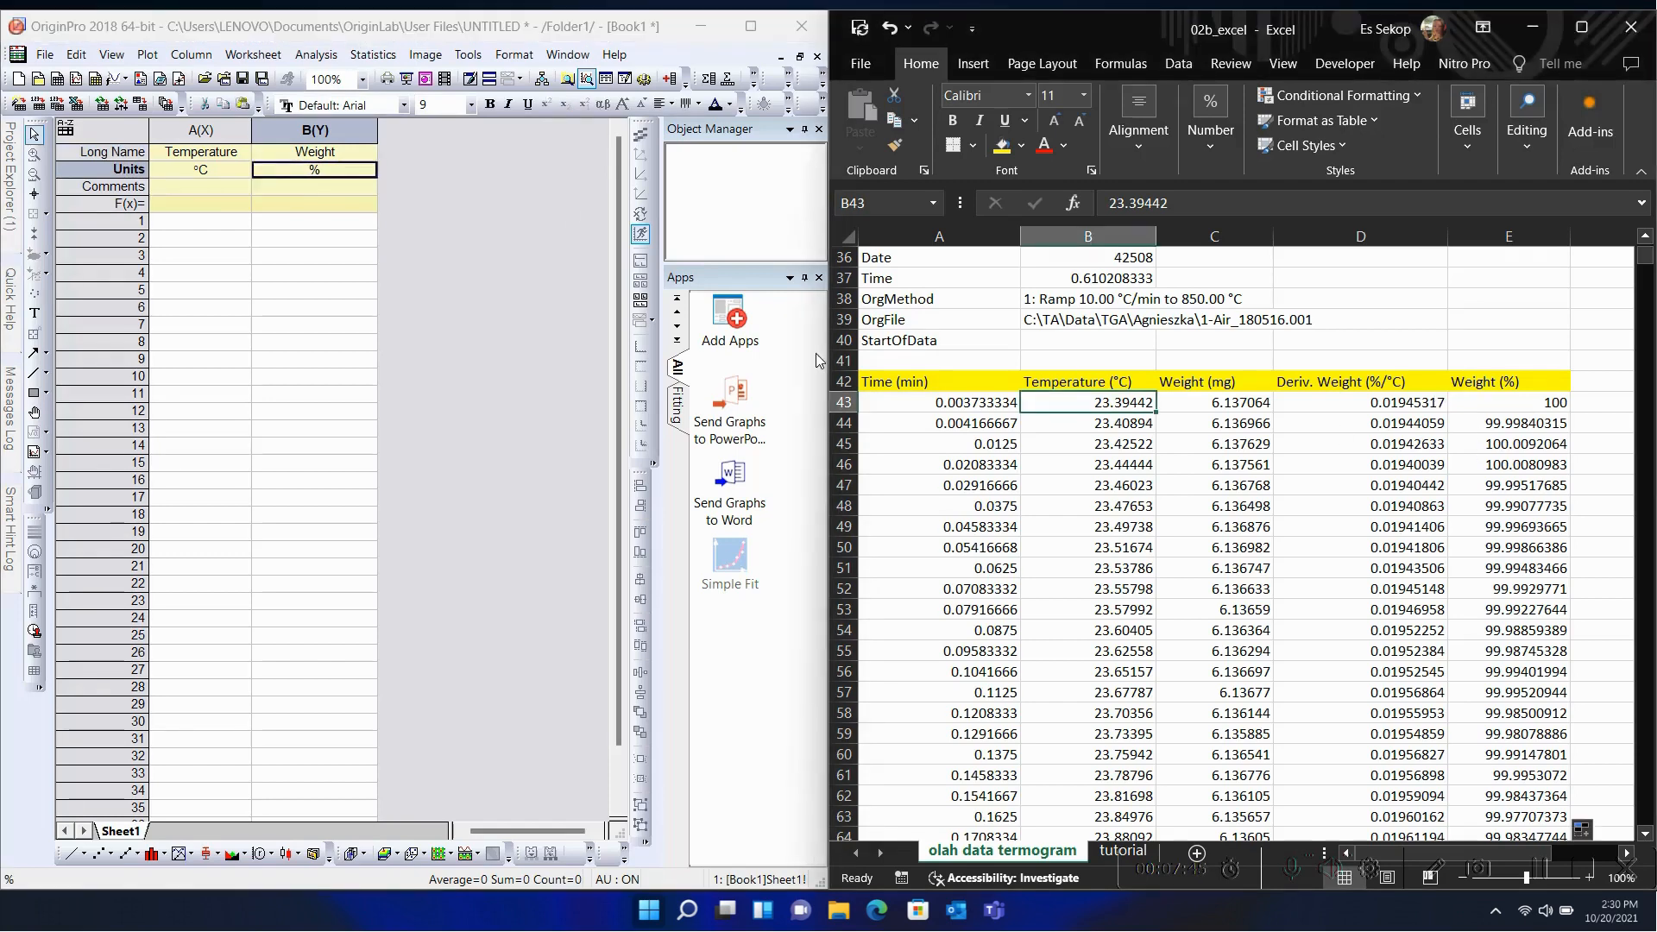
left_click(315, 130)
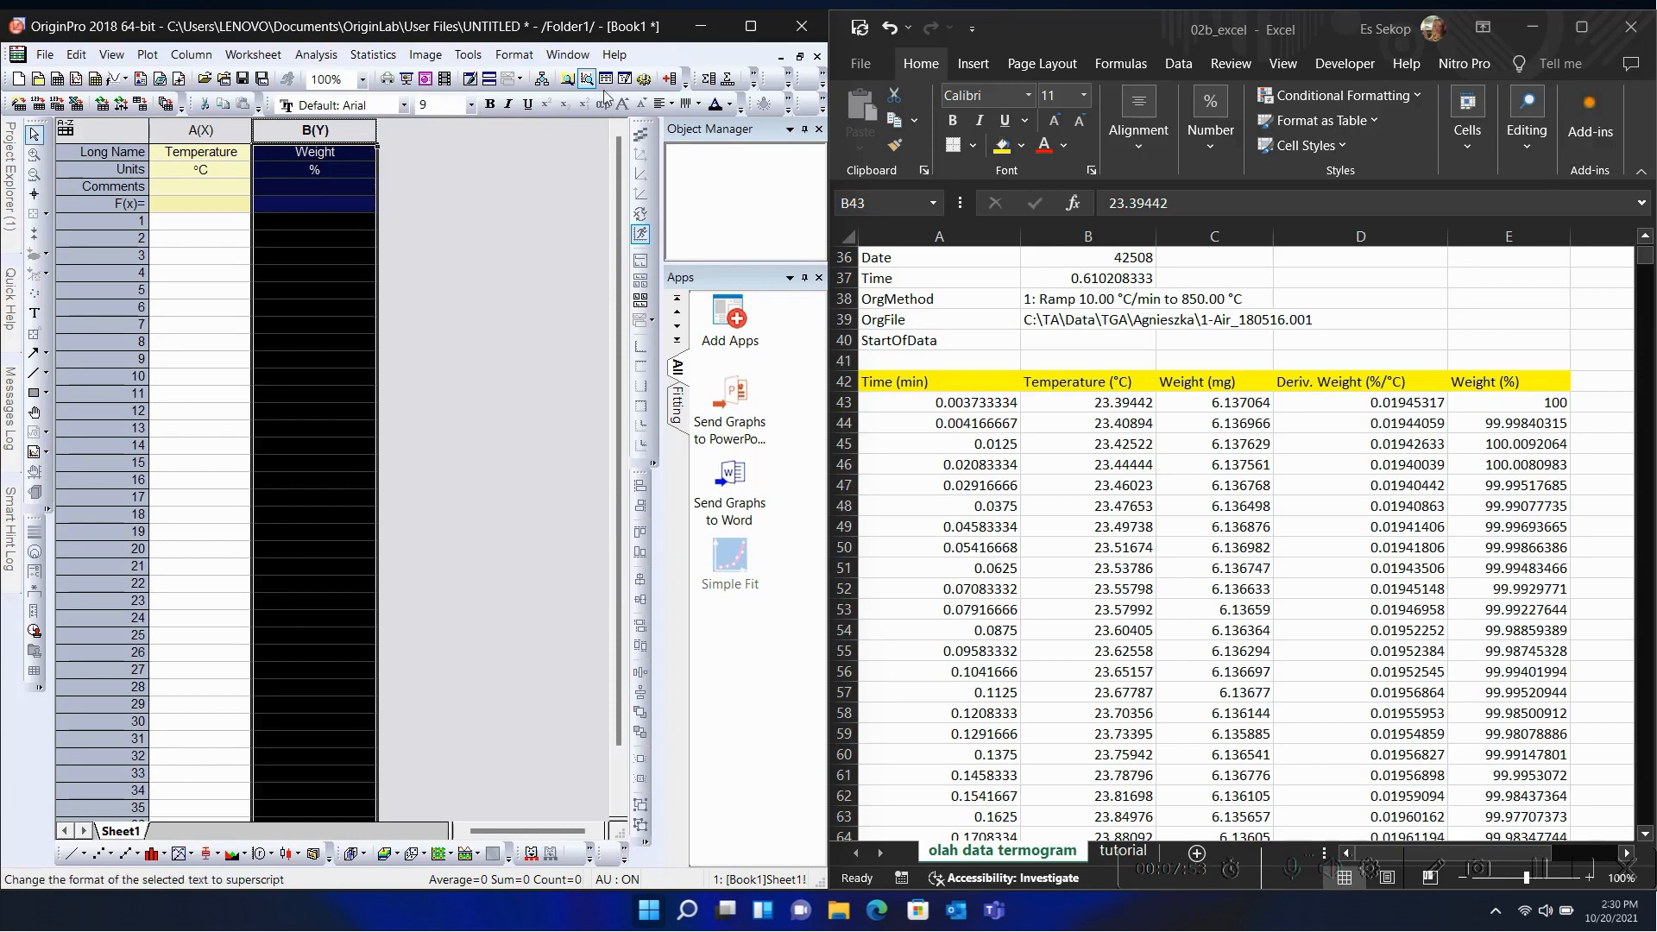
left_click(671, 80)
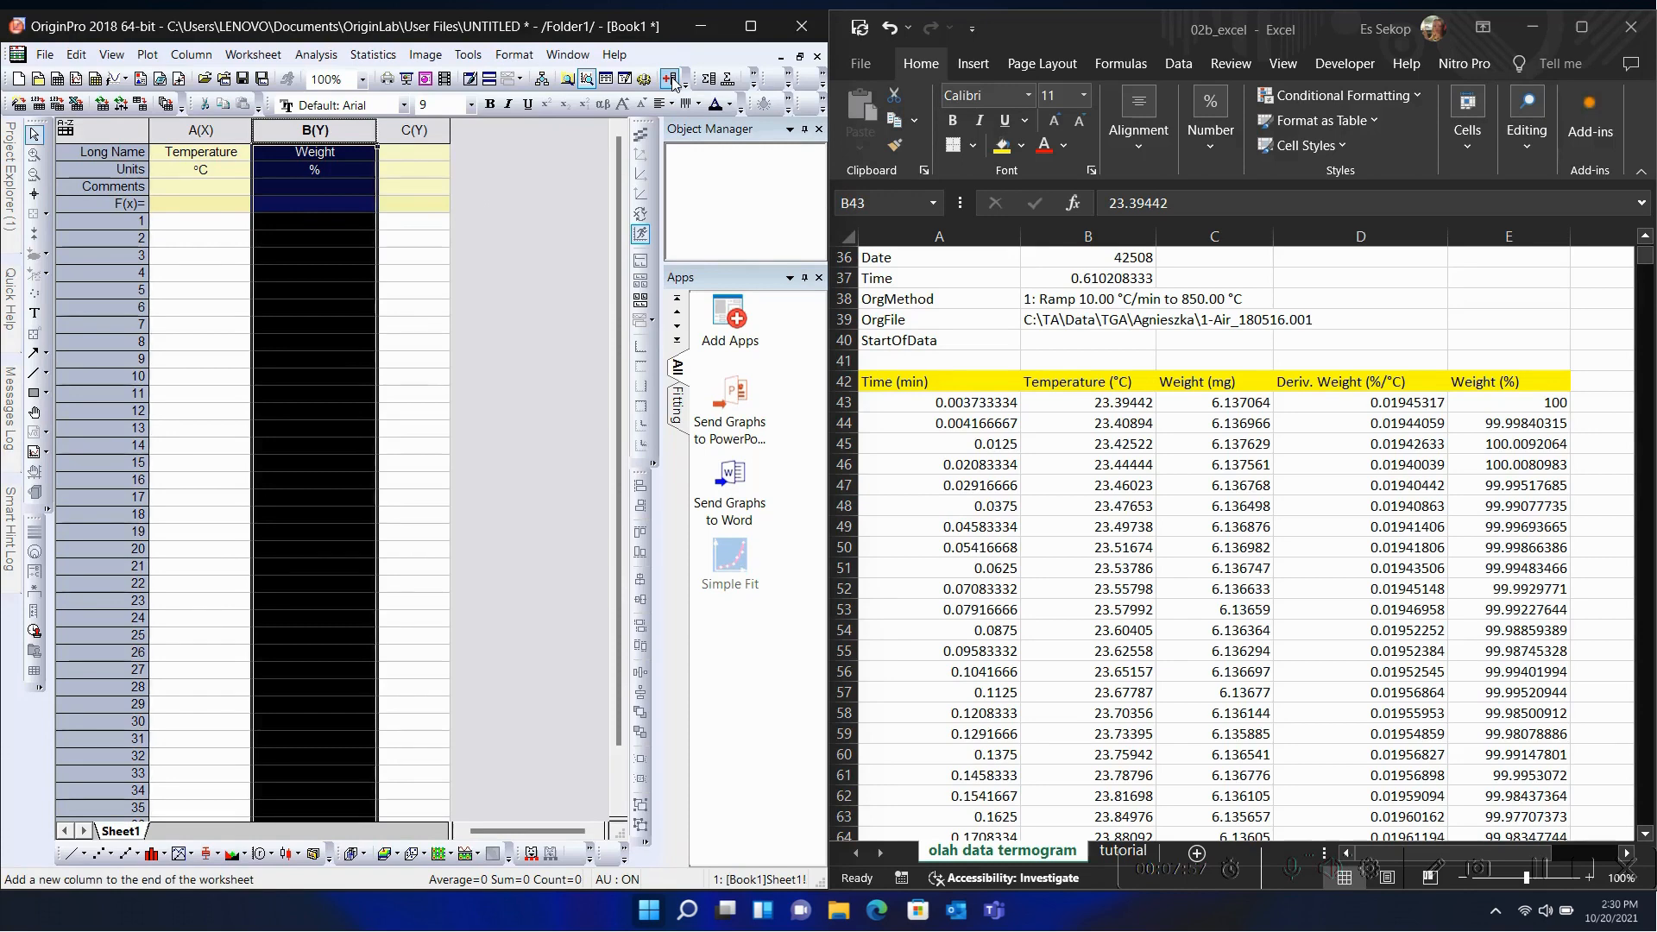
left_click(415, 133)
left_click(415, 151)
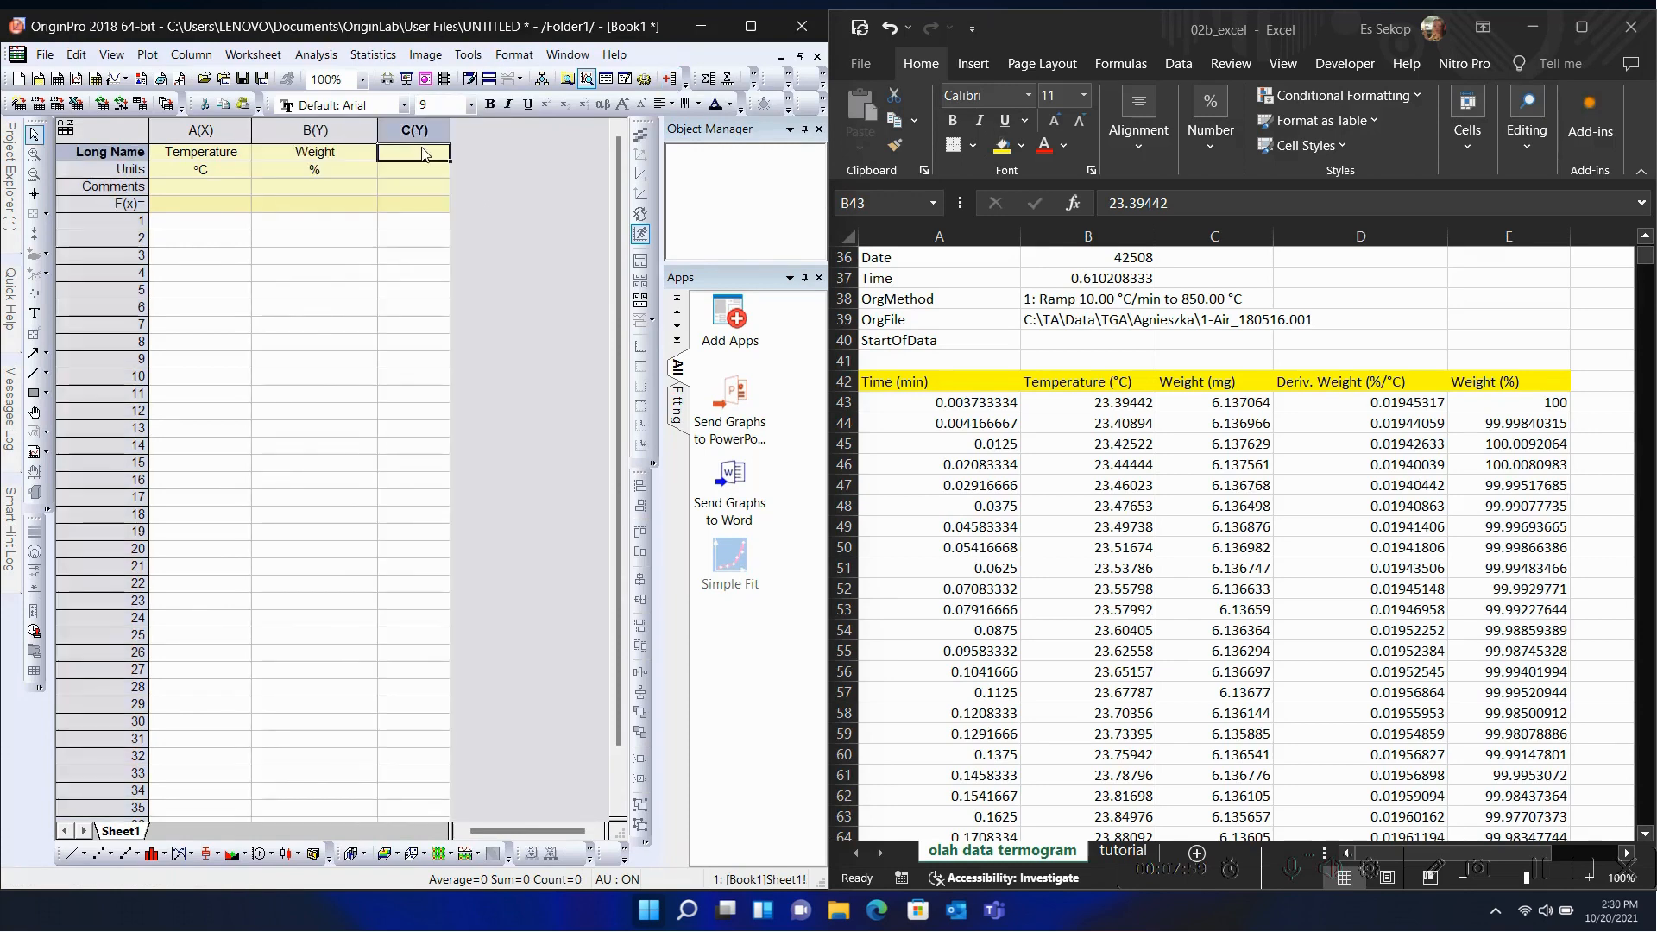
type("Deriv")
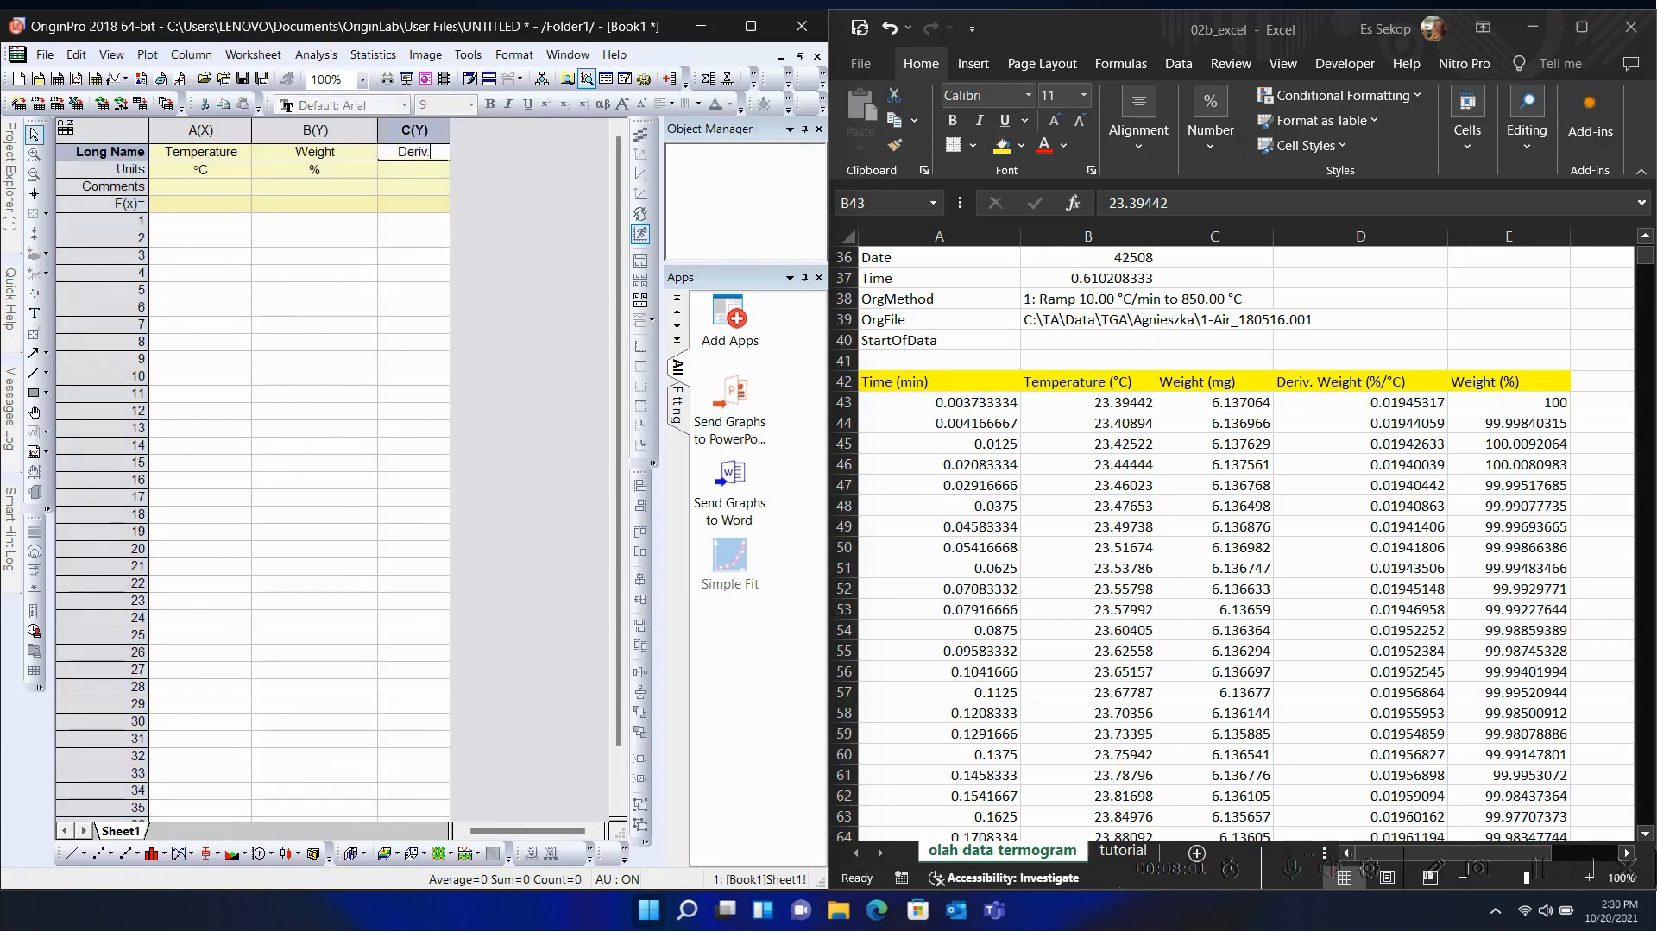
type(". Weiht")
key("Return")
Step: Set the units of column C(Y) to %/°C, inserting the degree sign from the Symbol Map
type("(")
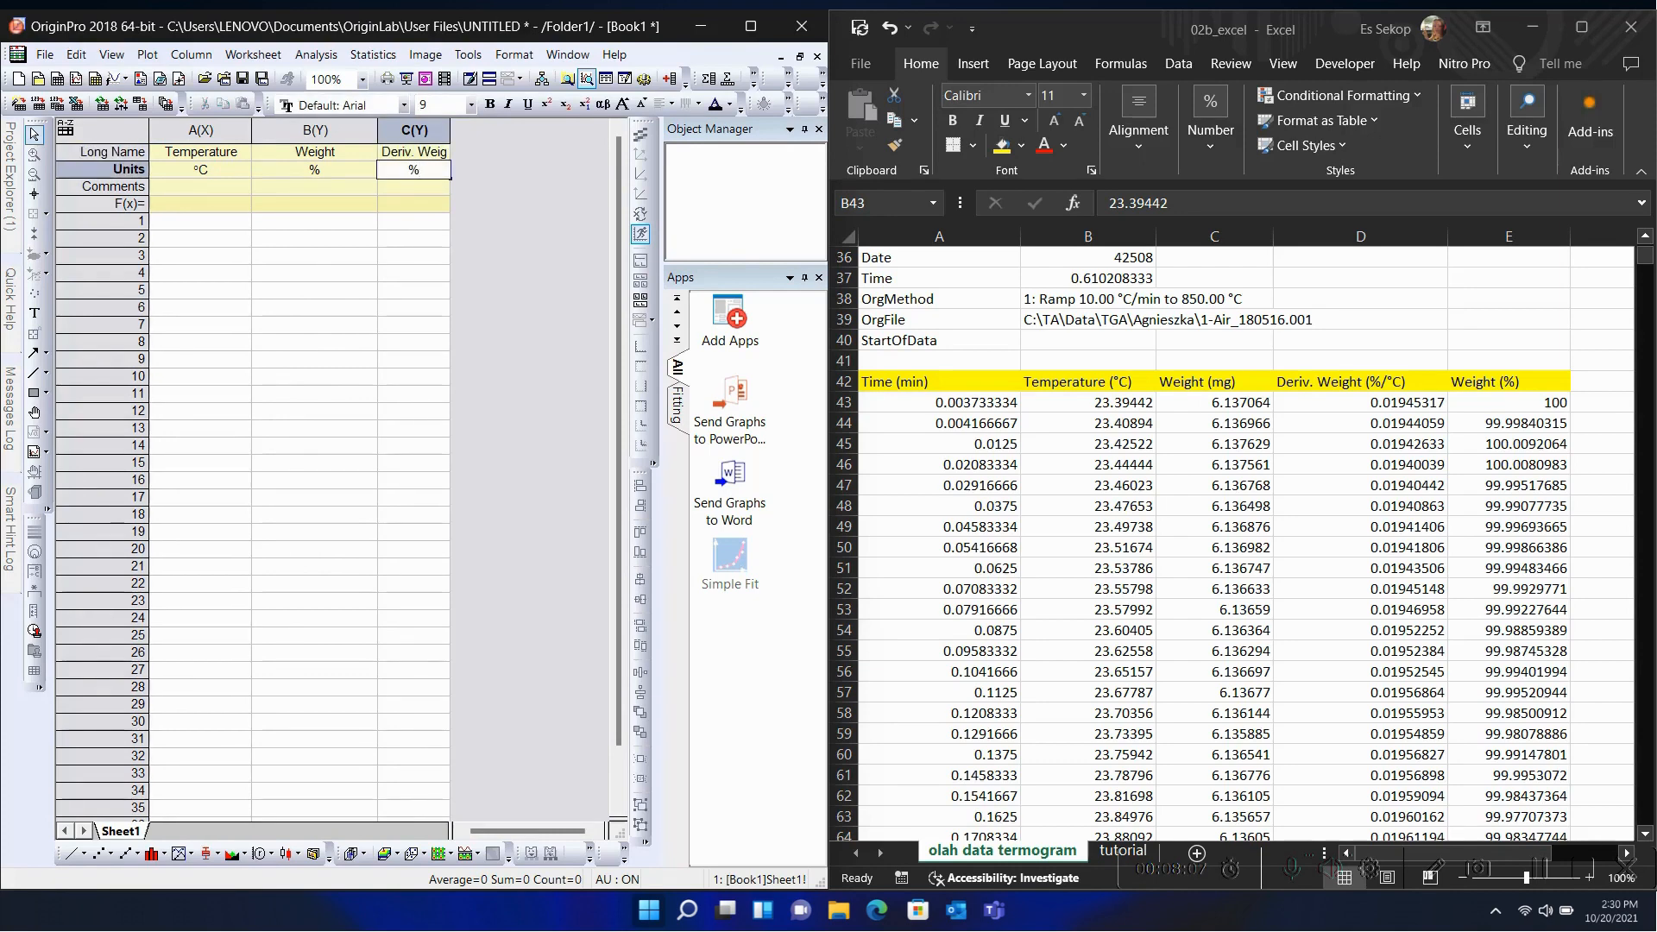
type("%/C")
key("Left")
left_click(423, 171)
right_click(424, 174)
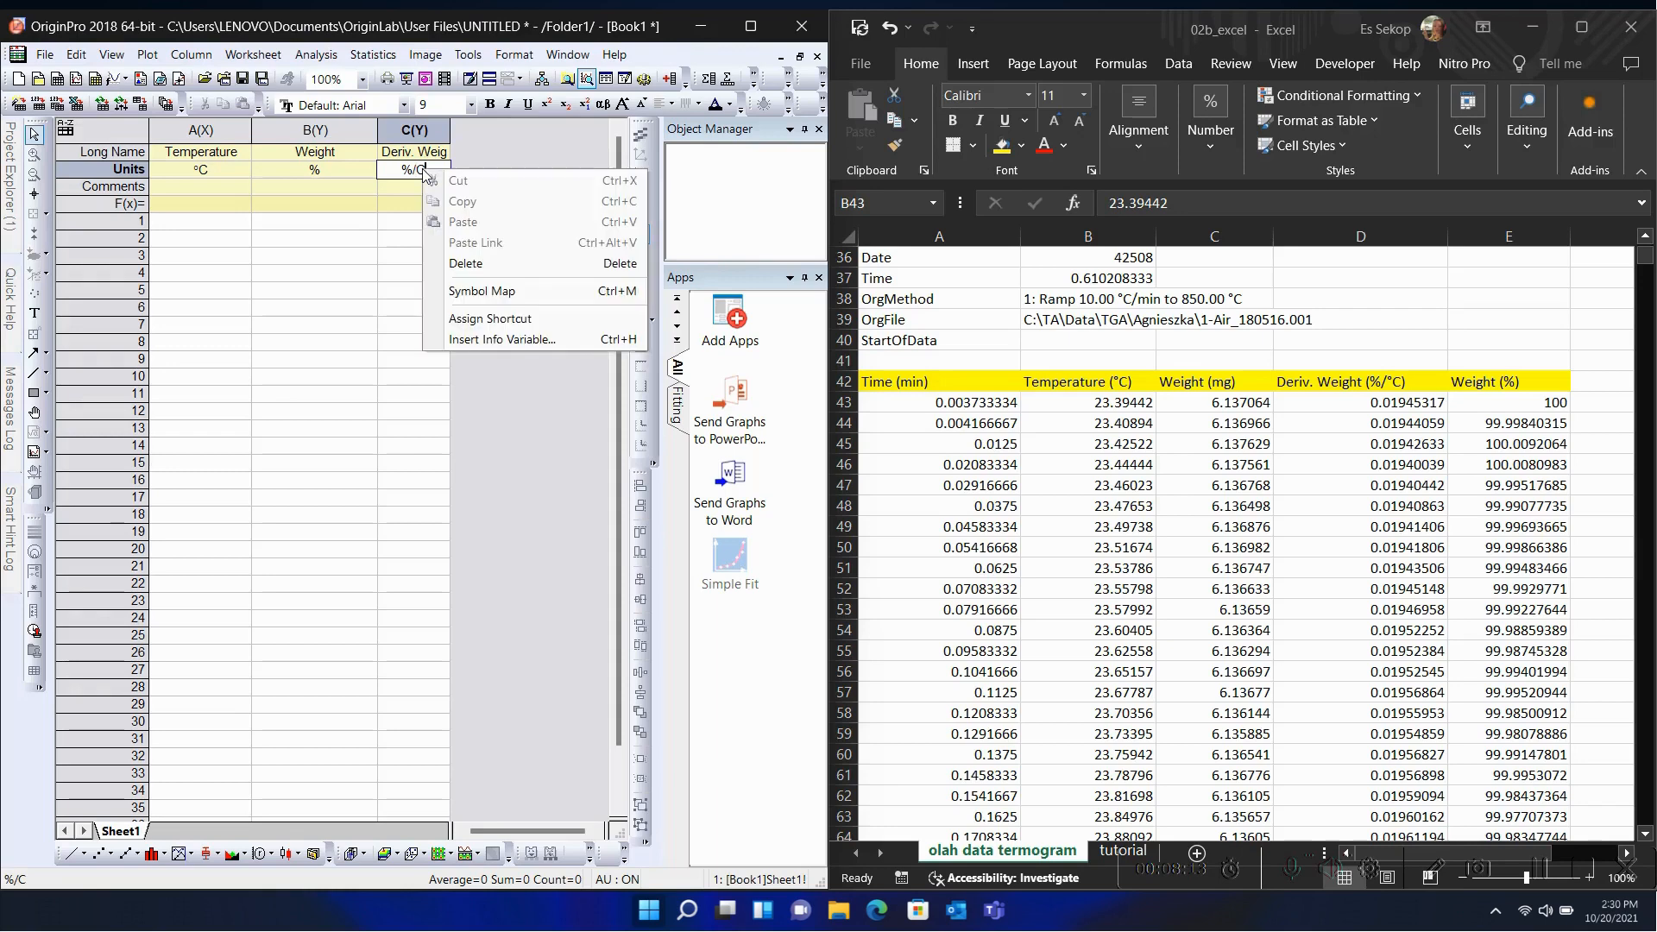
left_click(415, 176)
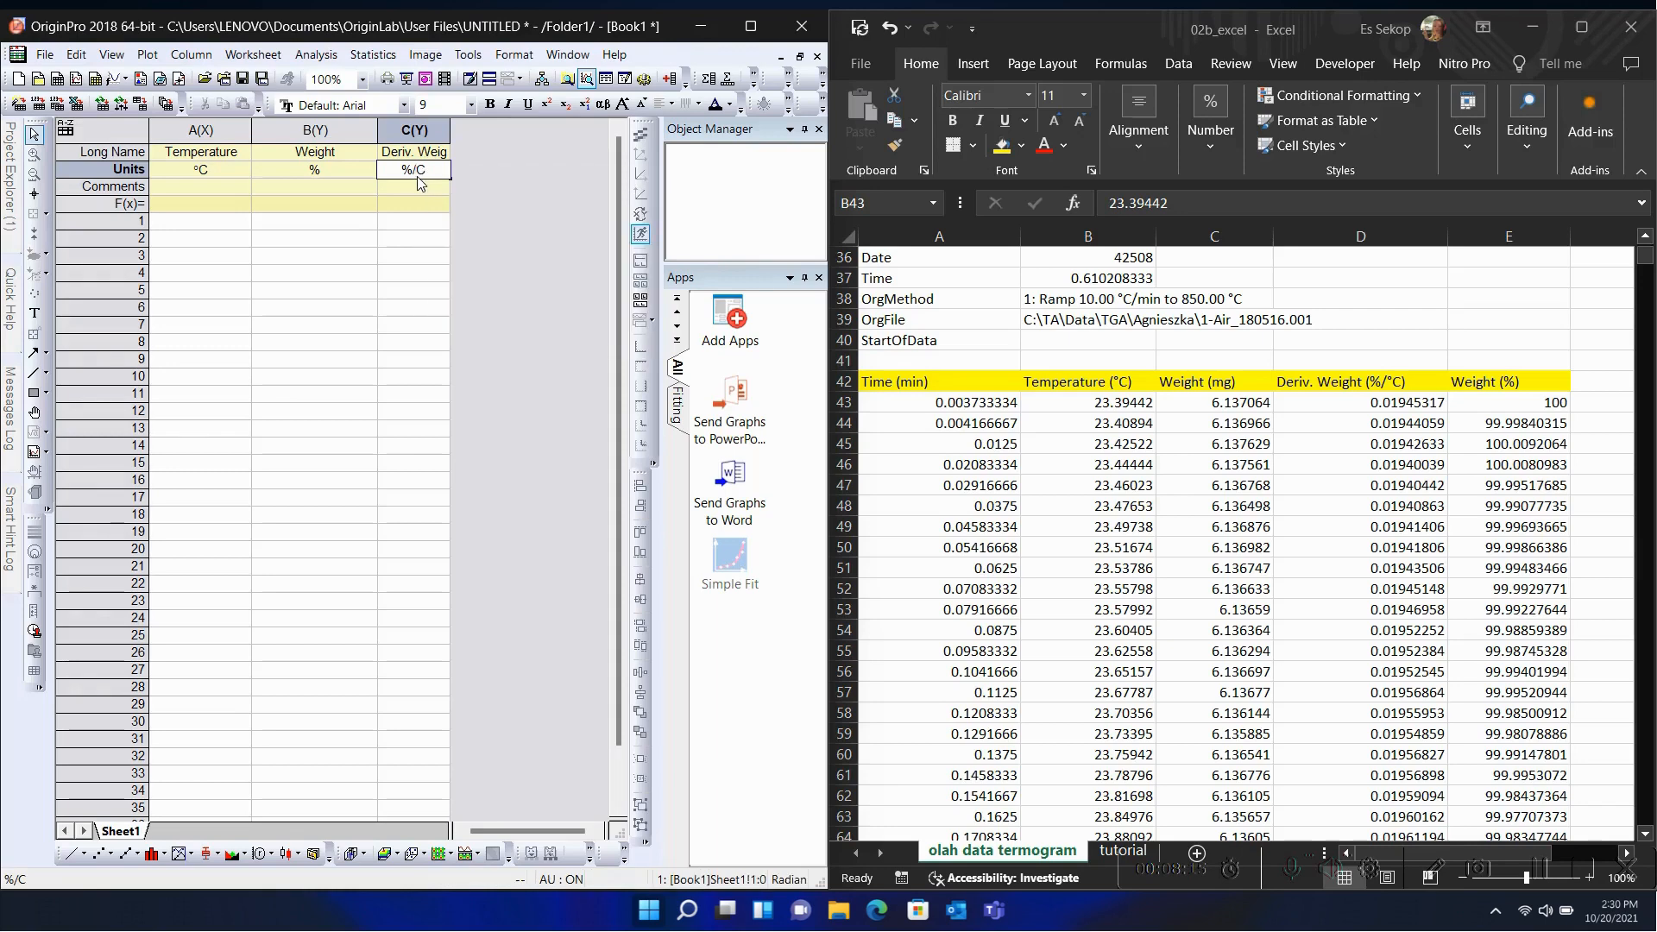
right_click(418, 179)
left_click(524, 298)
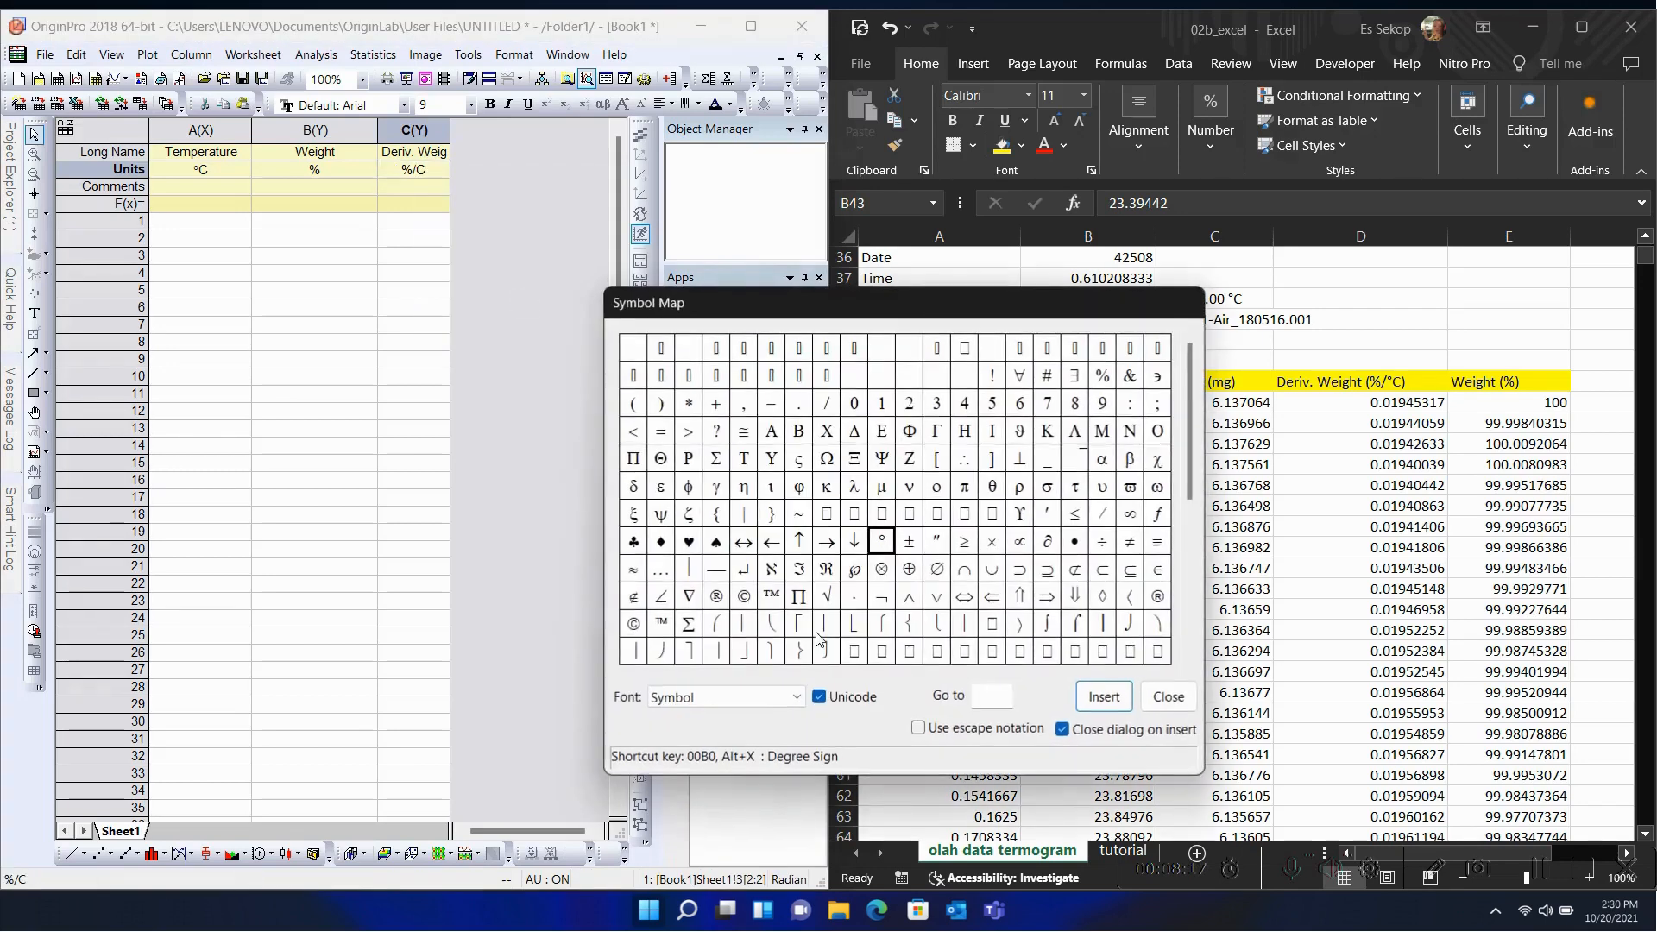
left_click(1102, 697)
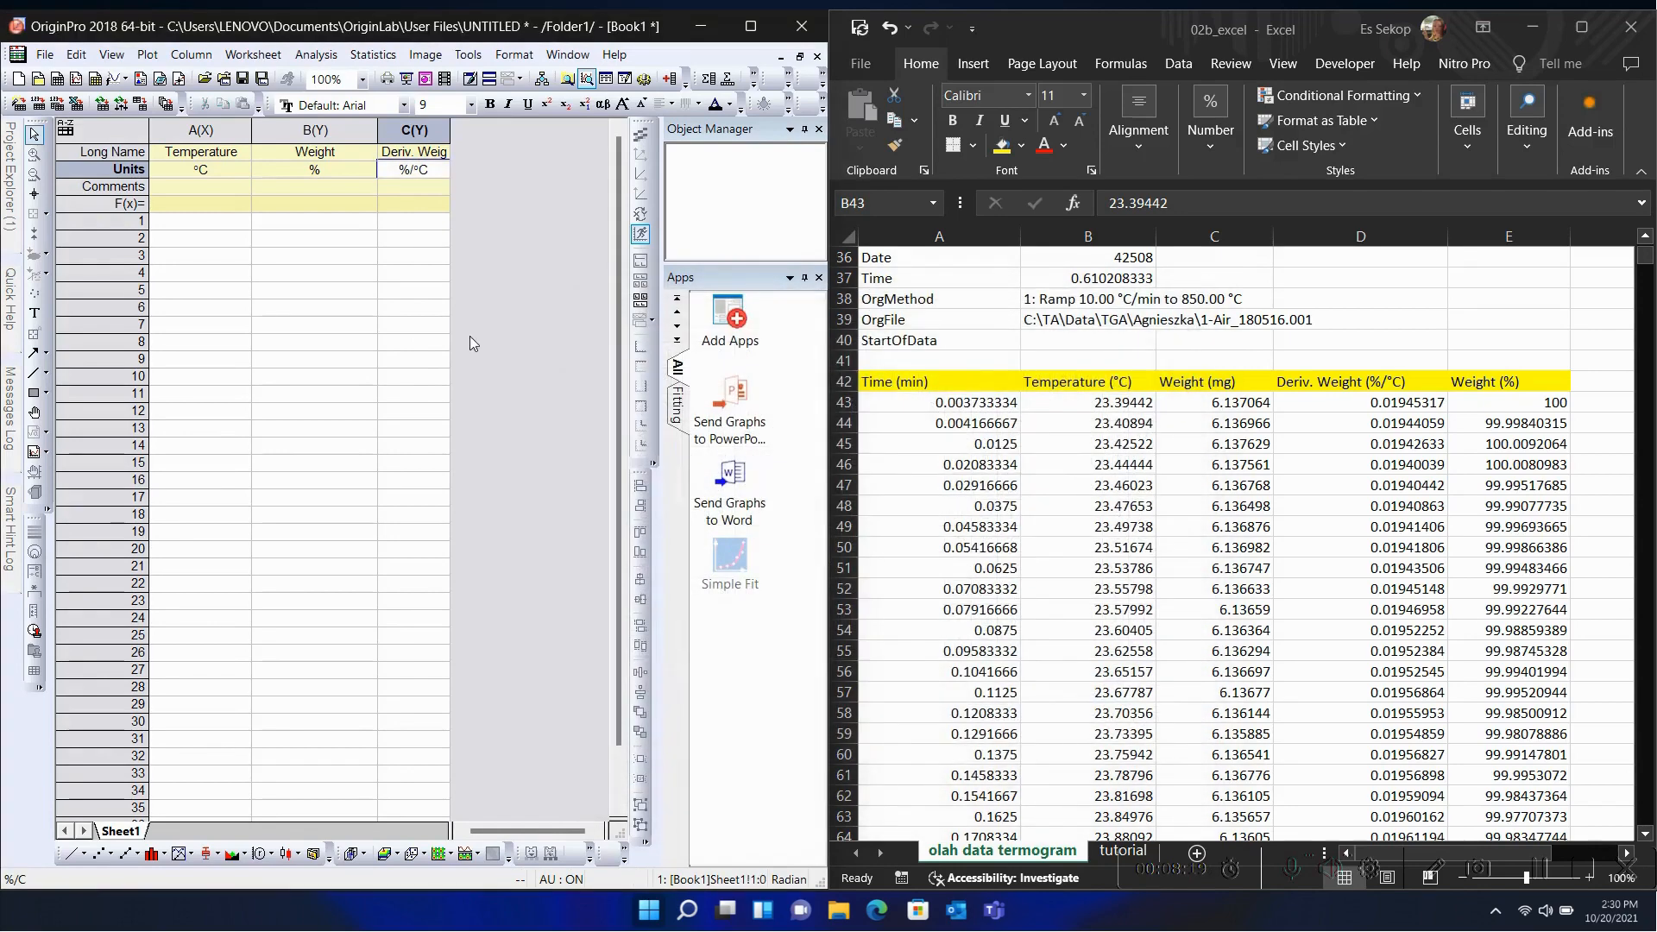
Step: Widen column C(Y) in the Origin worksheet to fit the full Deriv. Weight name
left_click(446, 131)
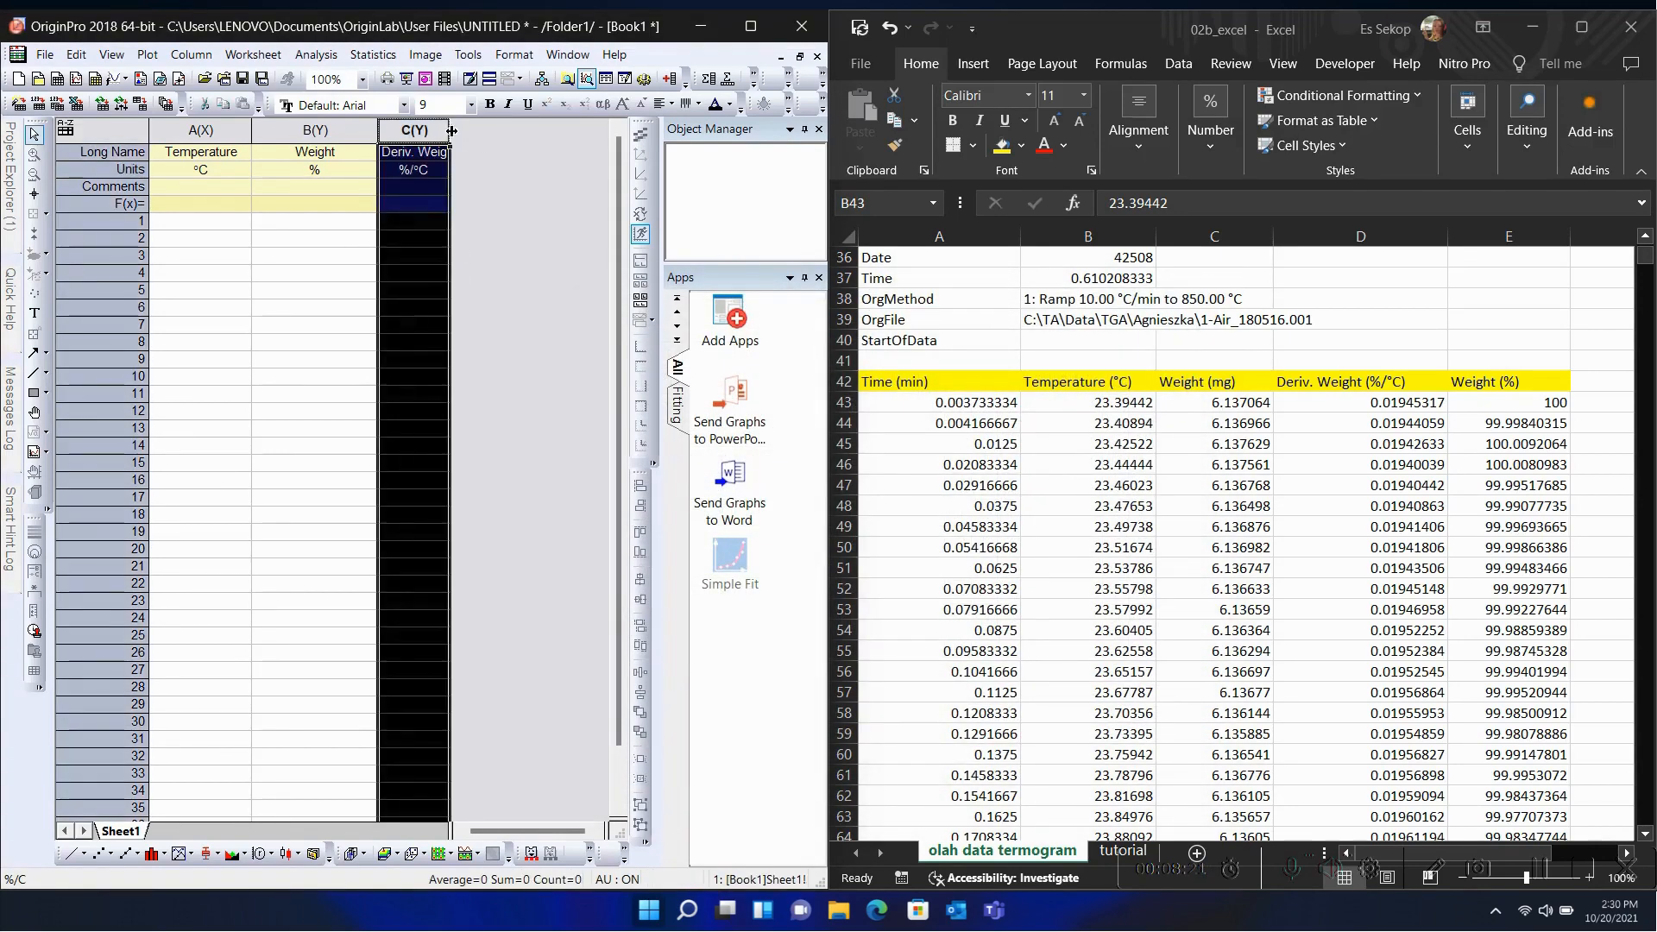
left_click_drag(449, 132, 509, 132)
left_click(527, 172)
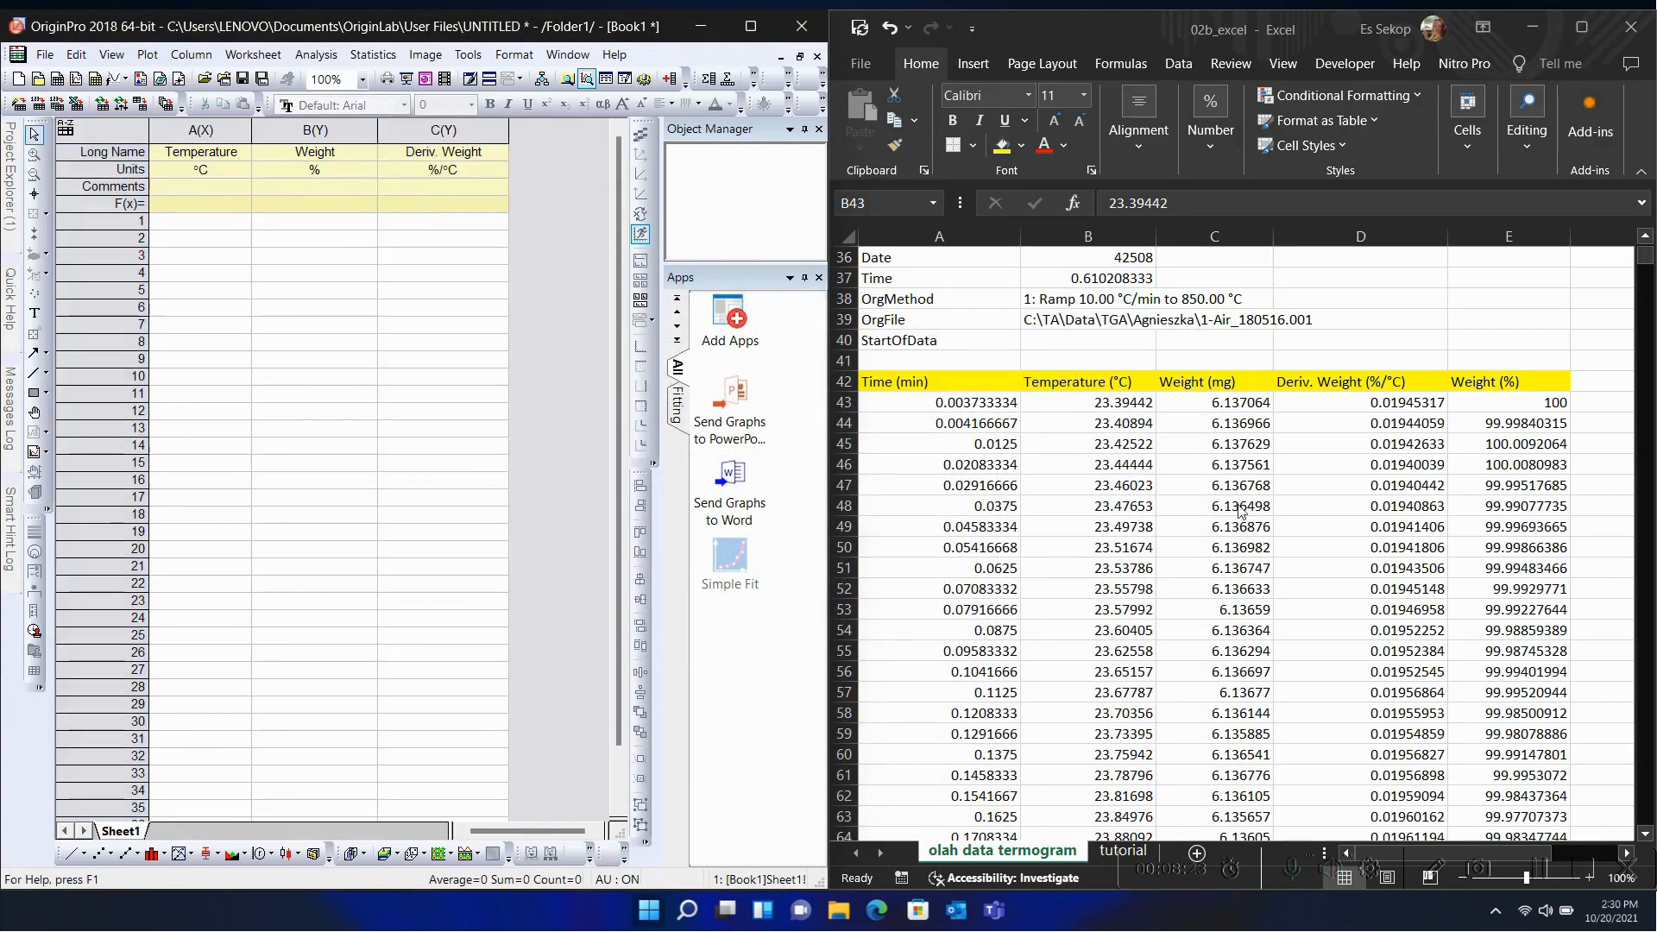
Step: Copy all Temperature (°C) values from Excel, starting at B43, into column A(X) of the Origin worksheet from row 1
left_click(1138, 403)
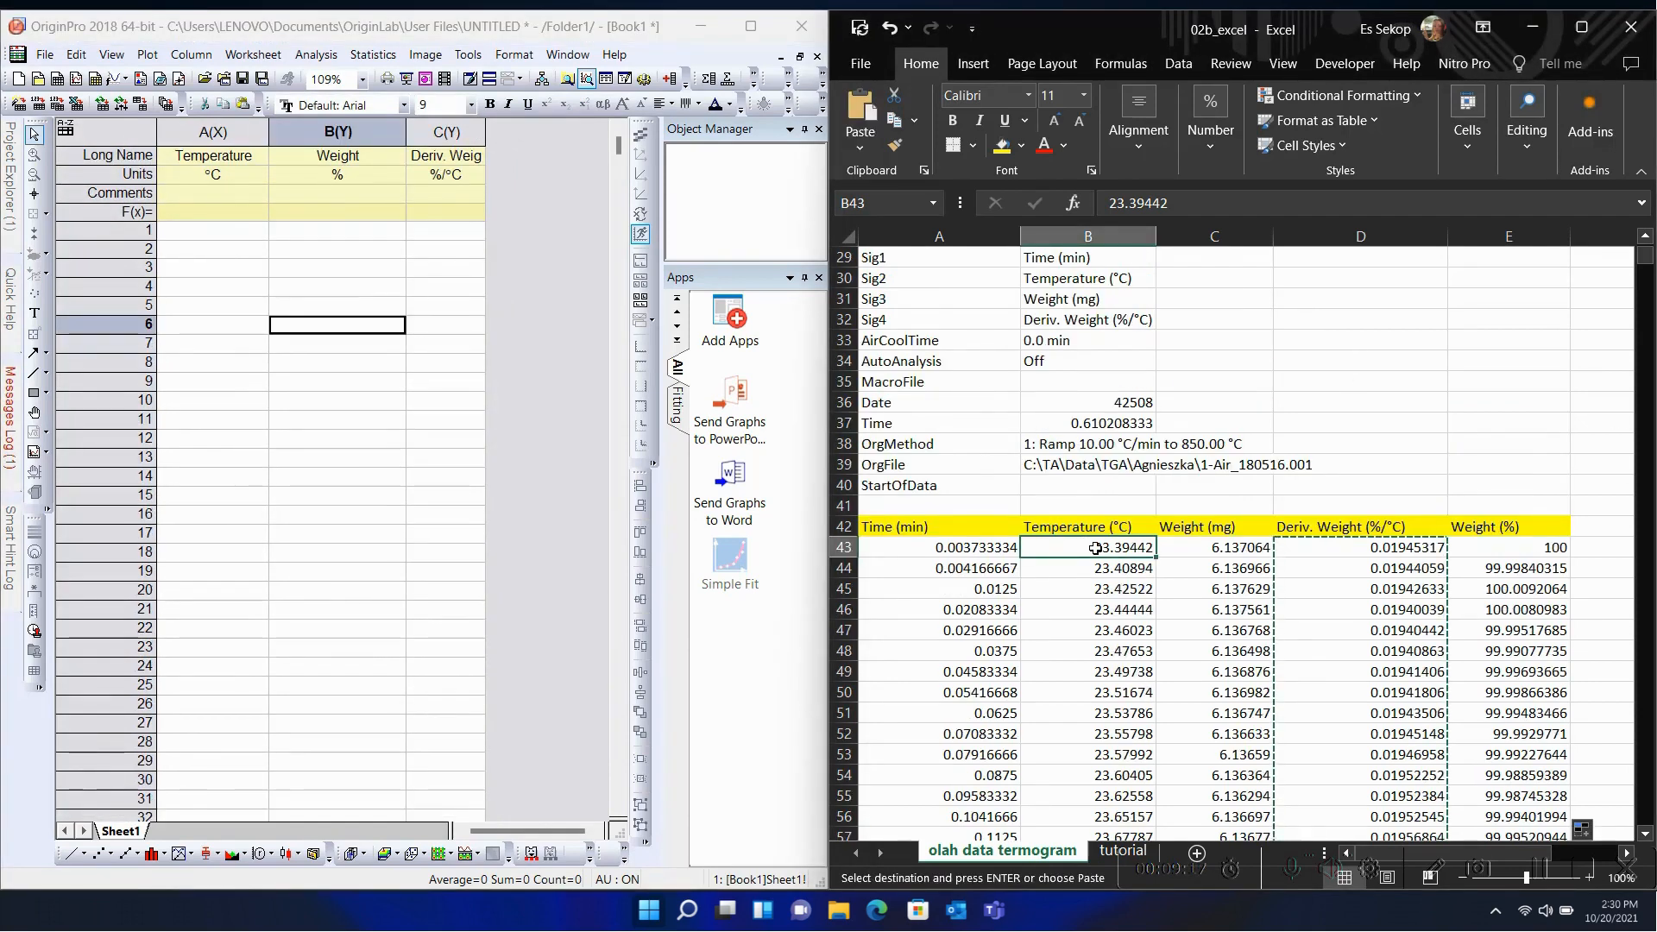
key("ctrl+shift+Down")
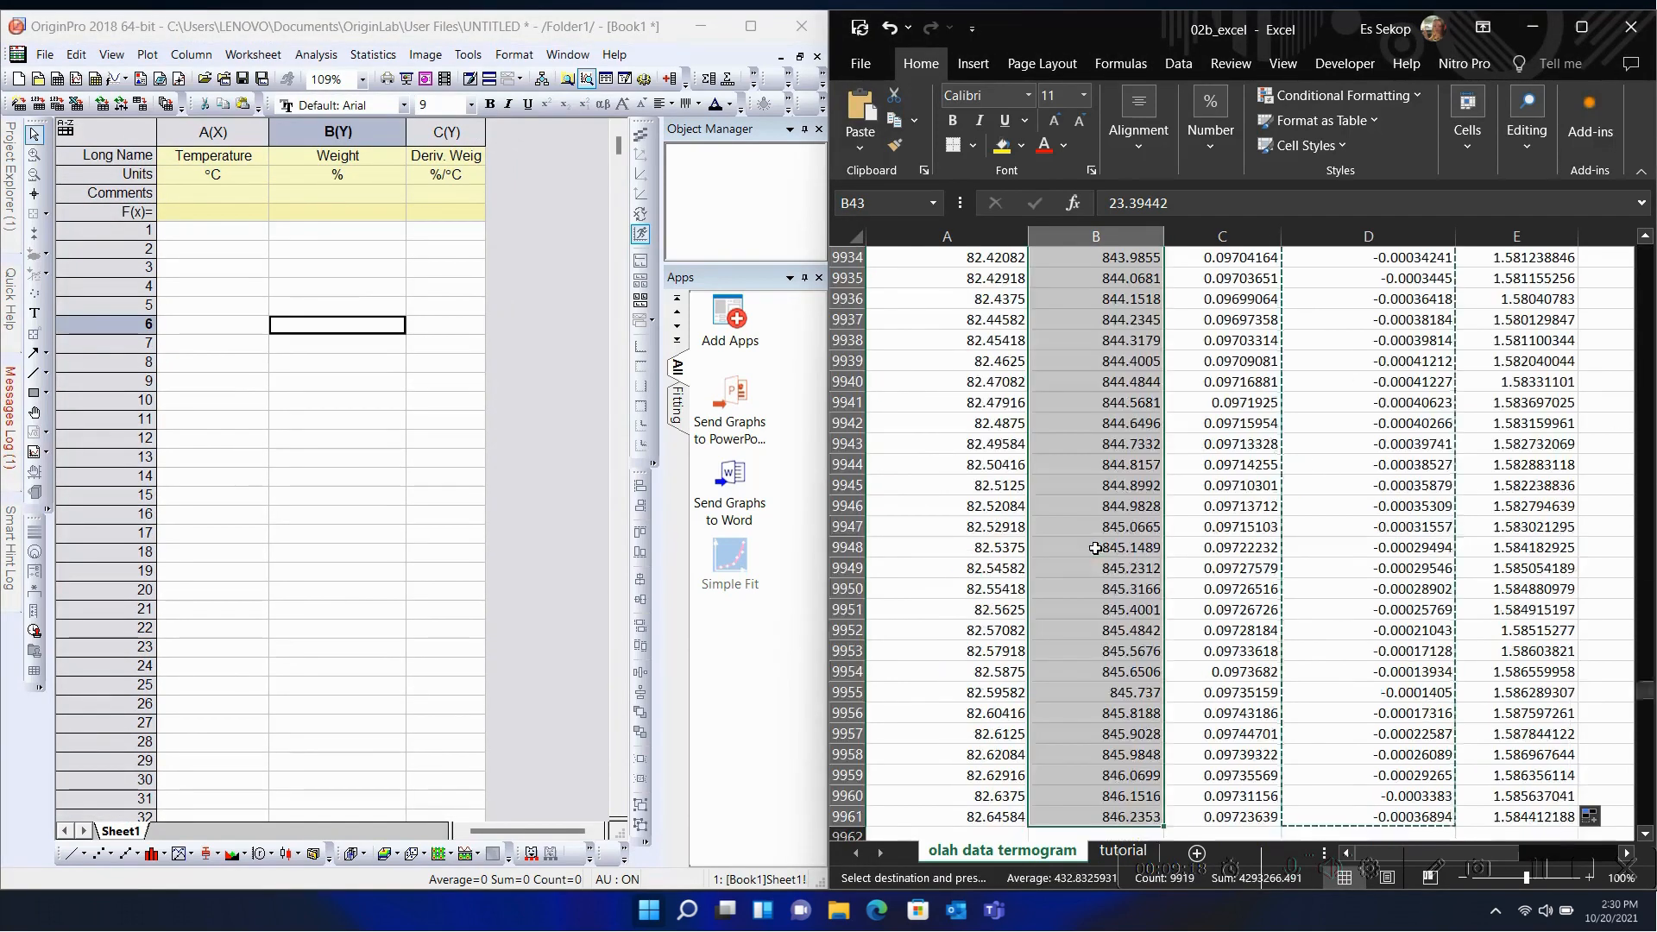
key("ctrl+c")
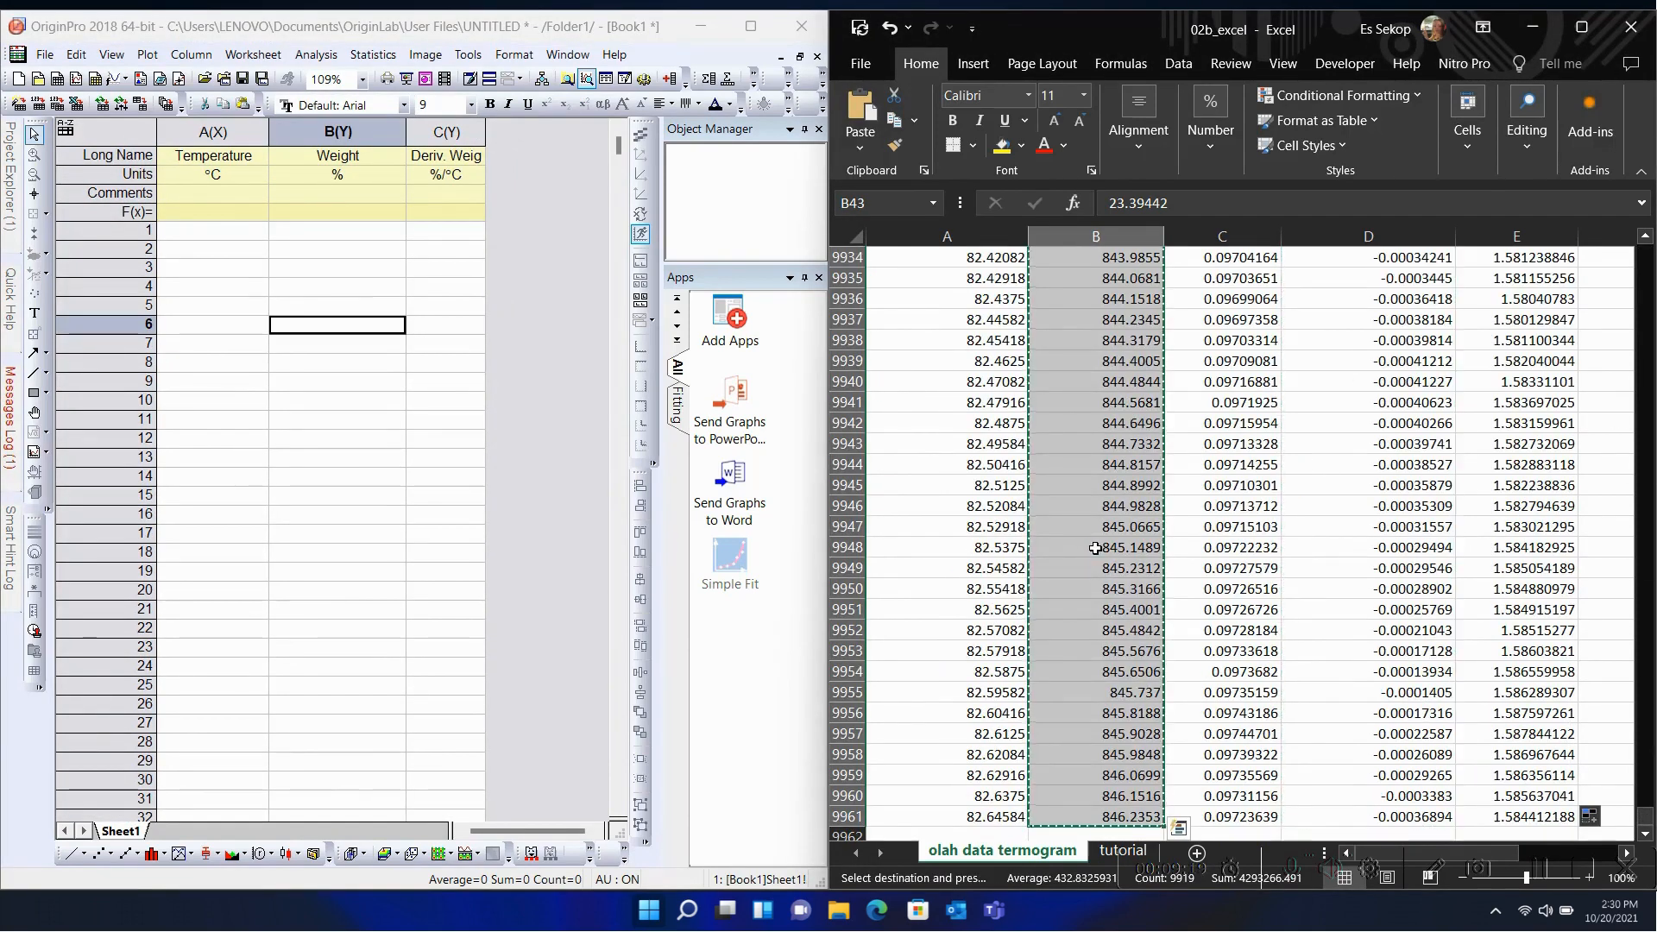
left_click(217, 239)
key("ctrl+v")
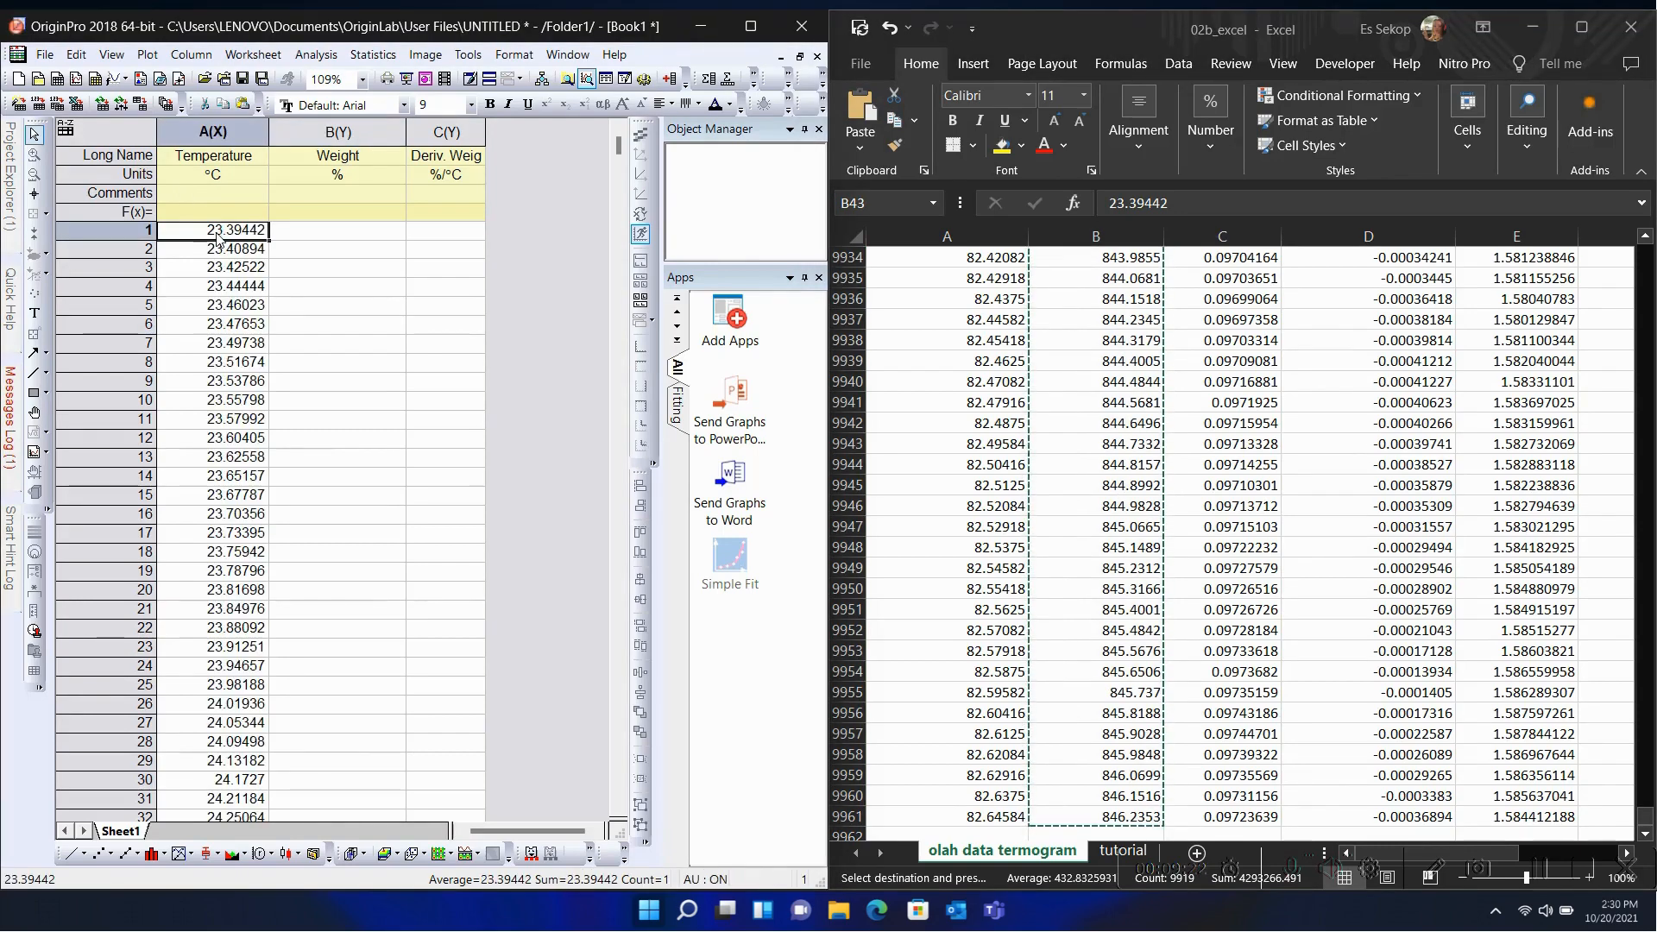
Step: Copy all Weight (%) values from Excel, starting at E43, into column B(Y) of the Origin worksheet from row 1
scroll(1645, 814, "up", 20)
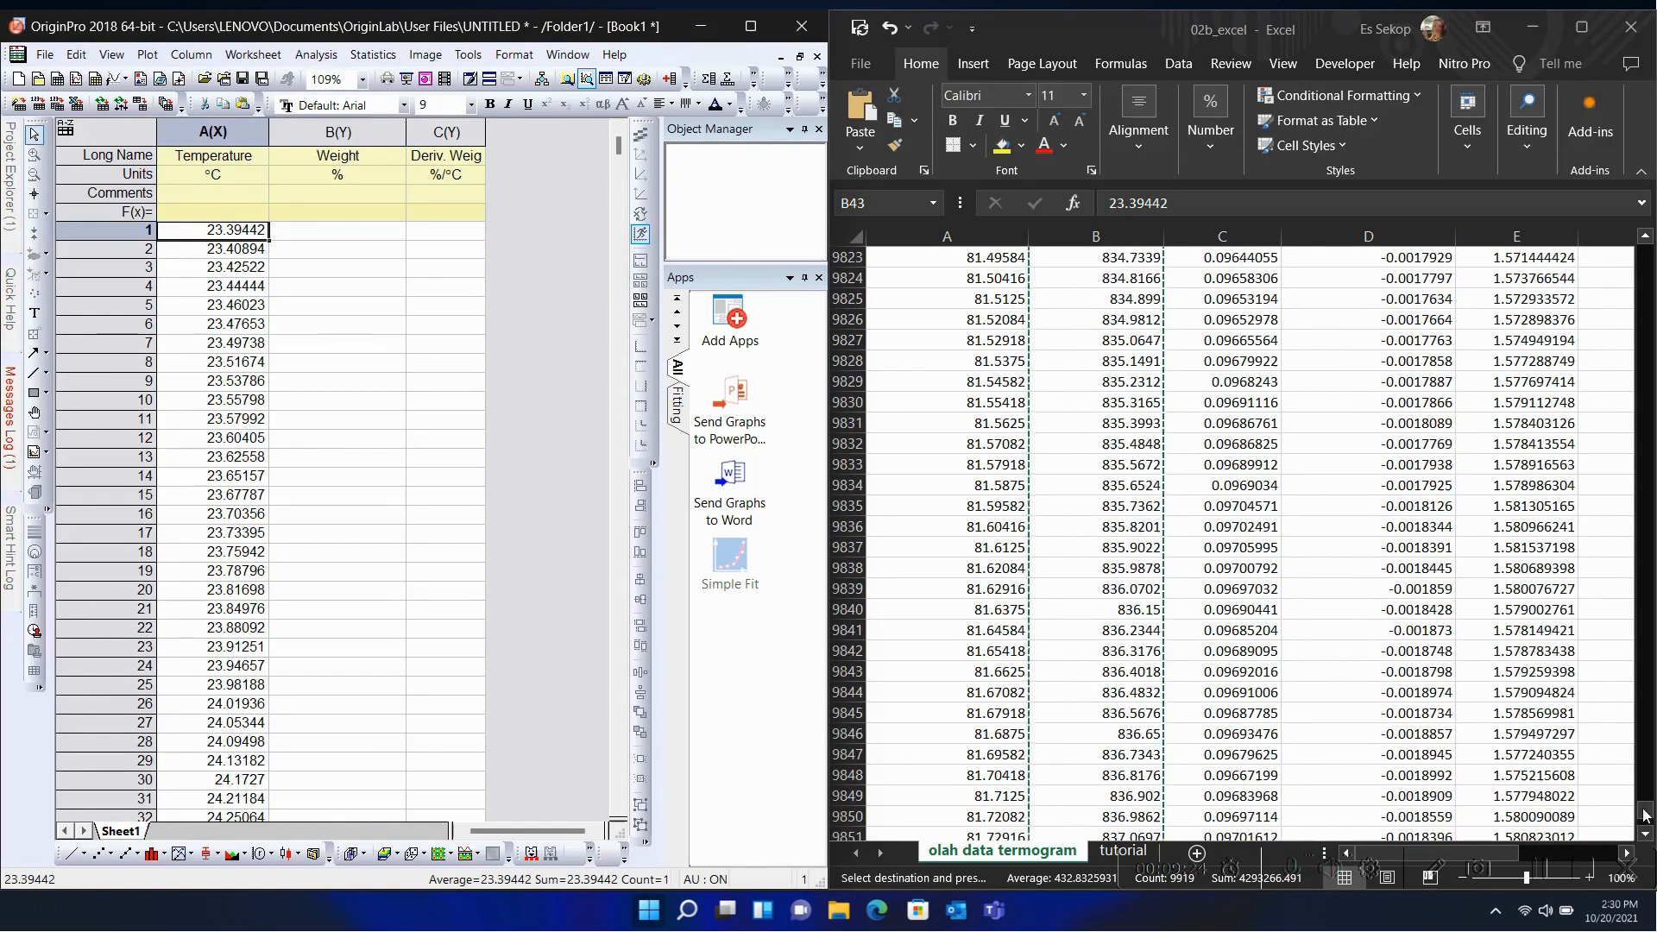
left_click(1644, 814)
left_click(1623, 464)
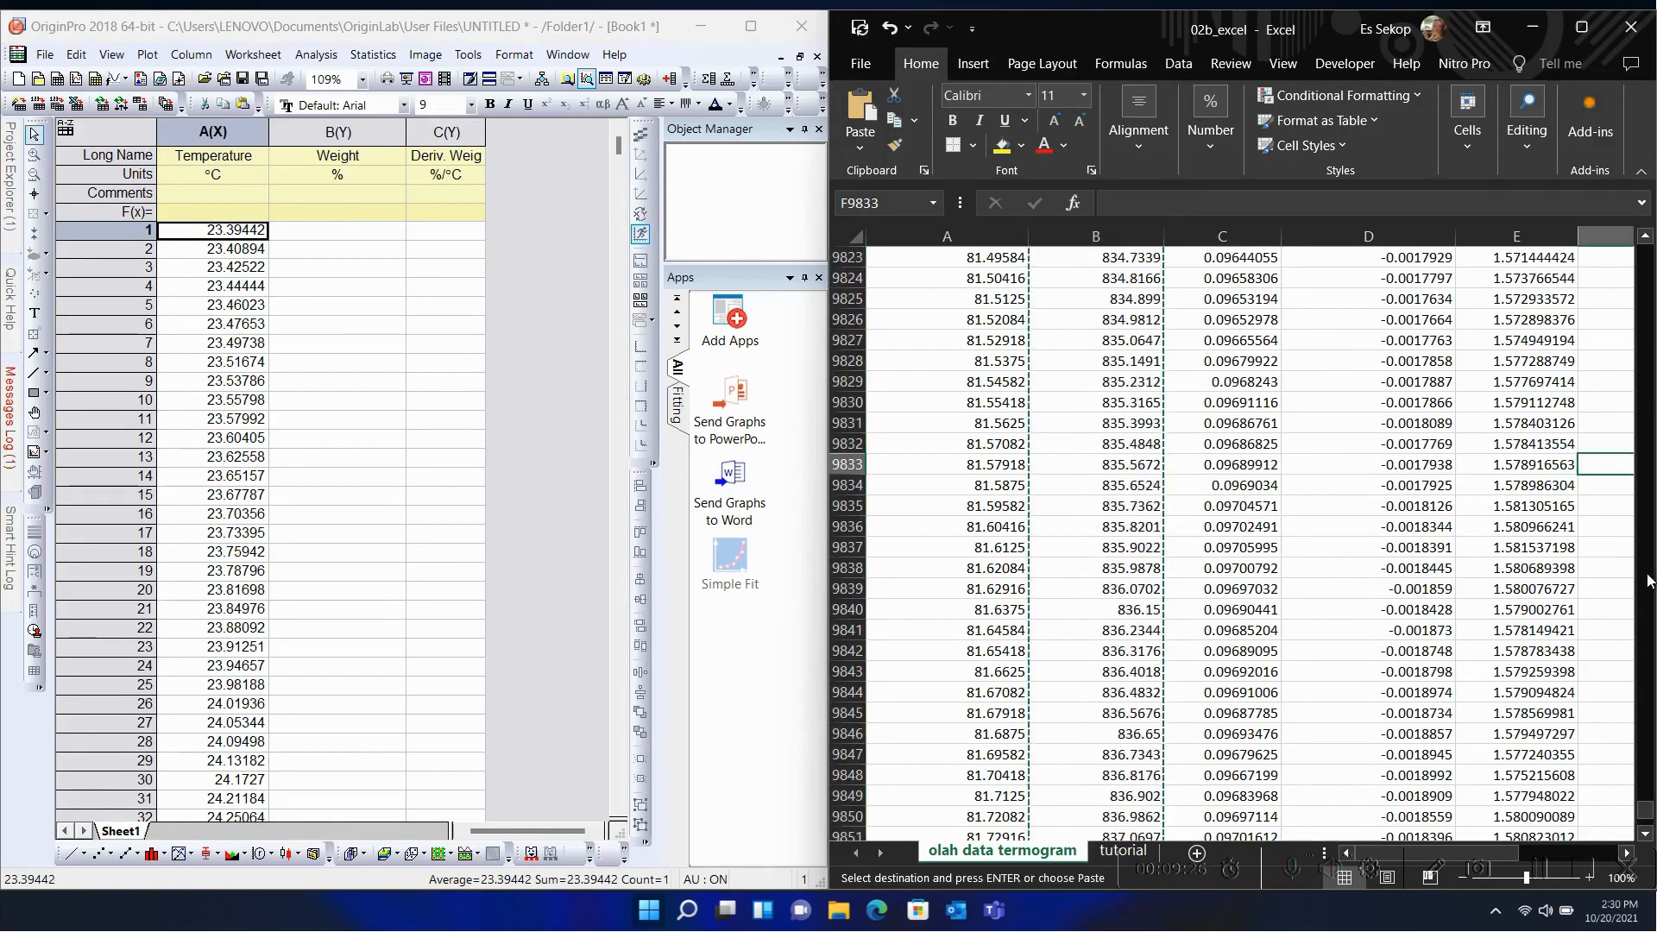
left_click(1647, 781)
left_click_drag(1647, 809, 1633, 238)
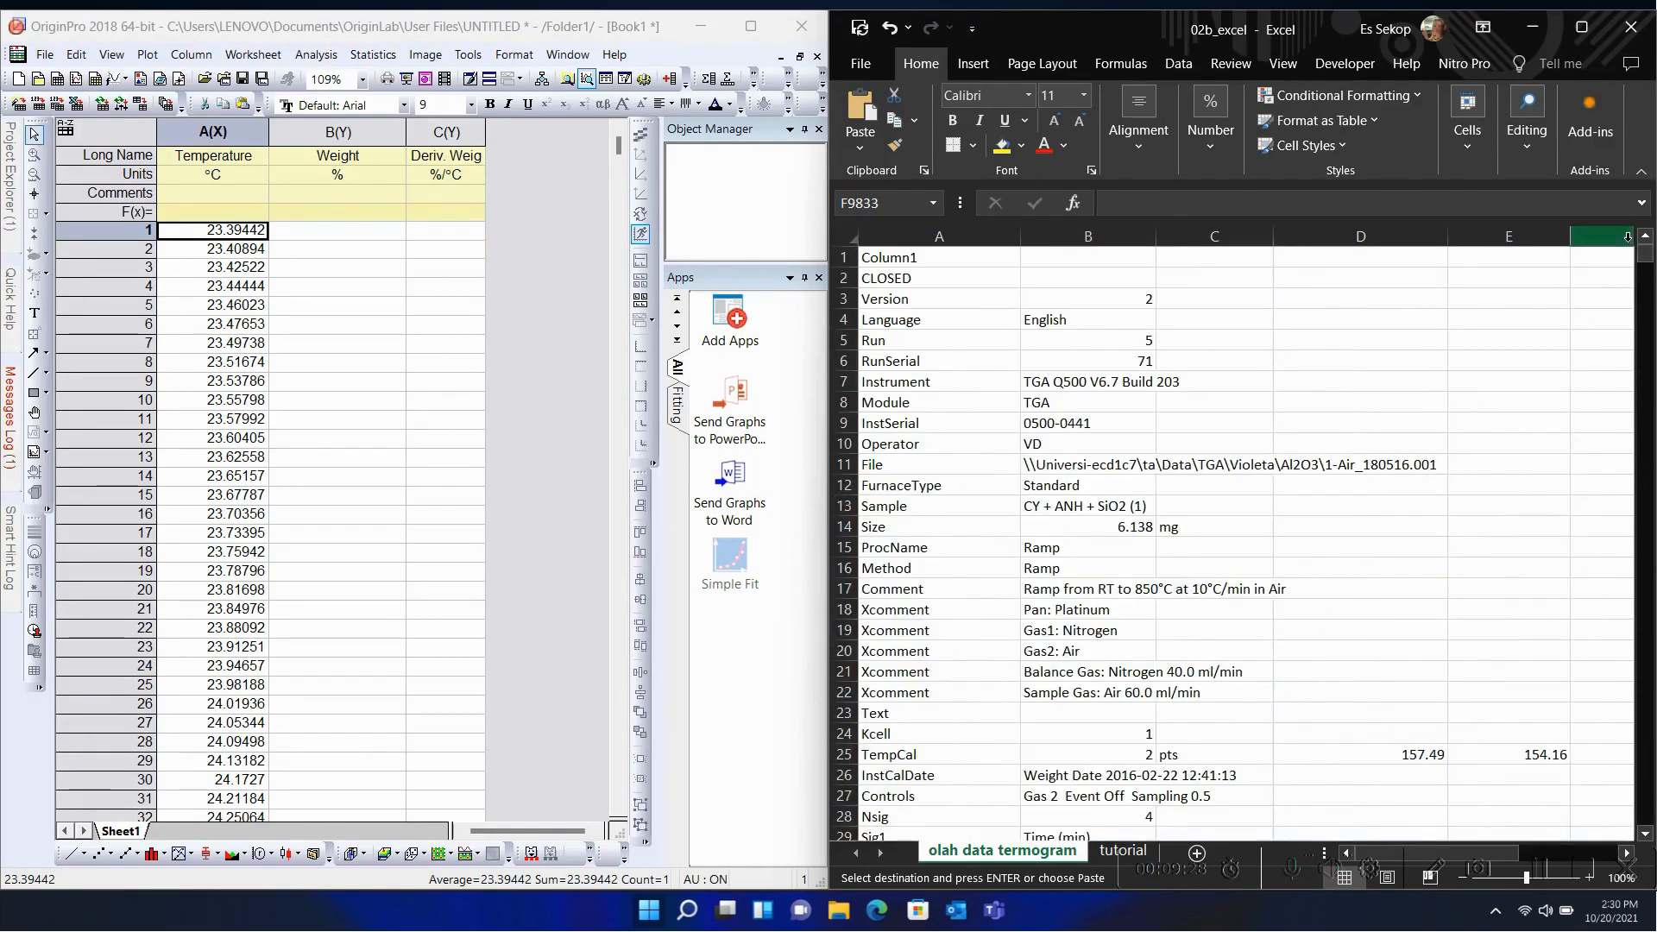
scroll(1597, 345, "down", 11)
left_click(1554, 462)
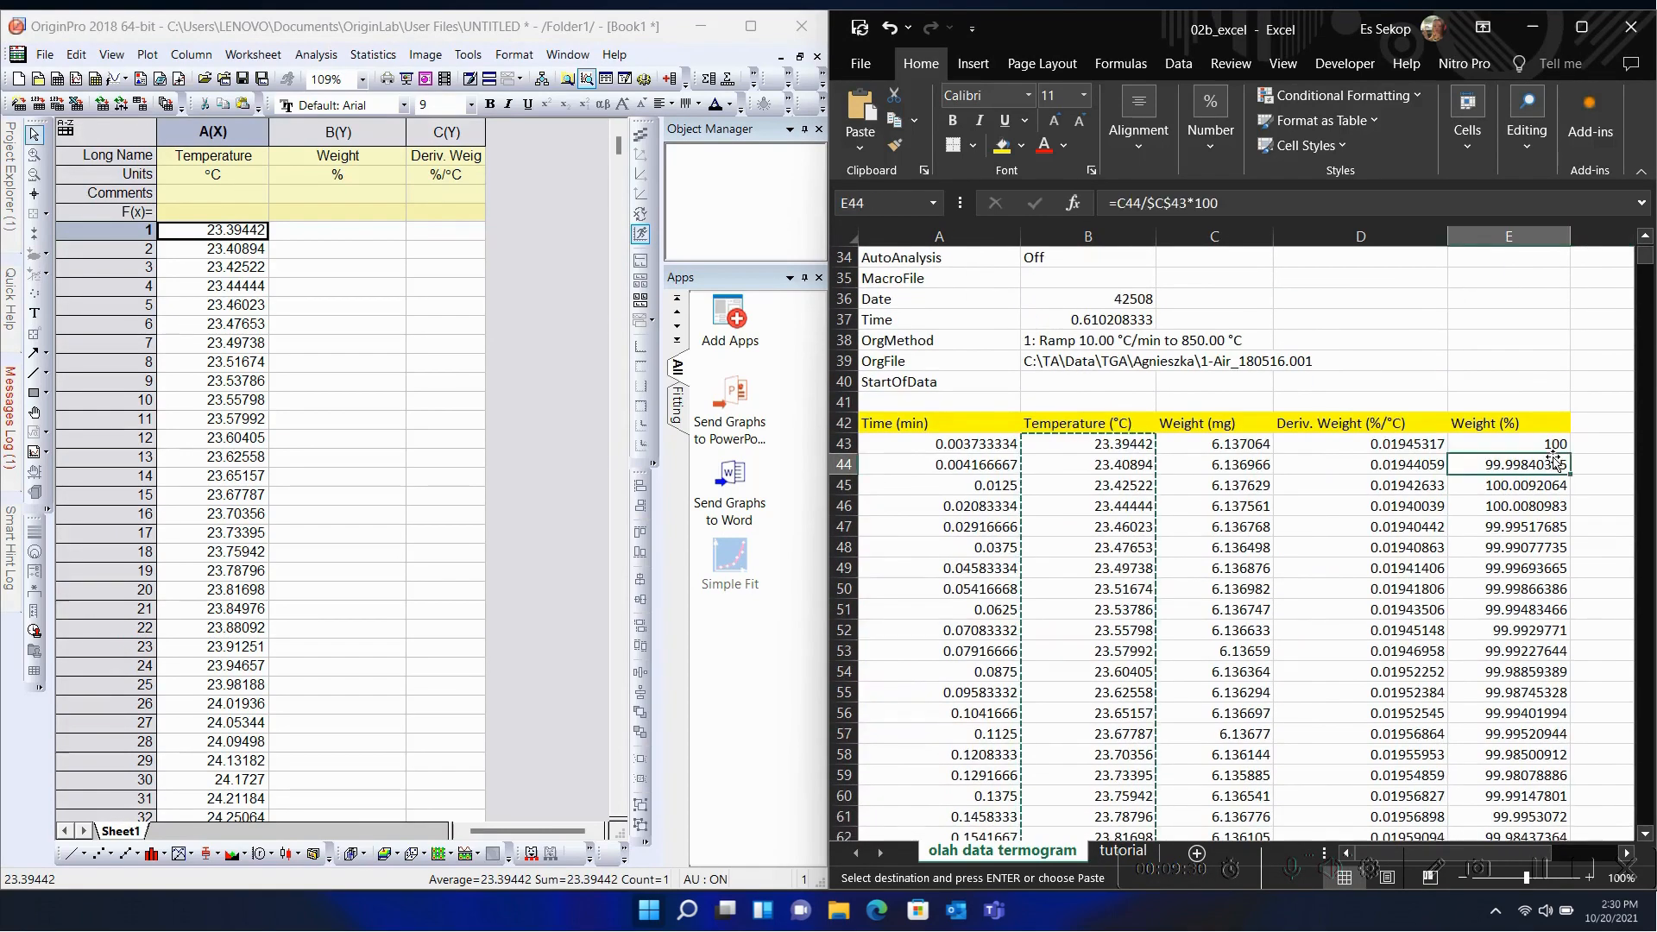
left_click(1554, 444)
key("ctrl+shift+Down")
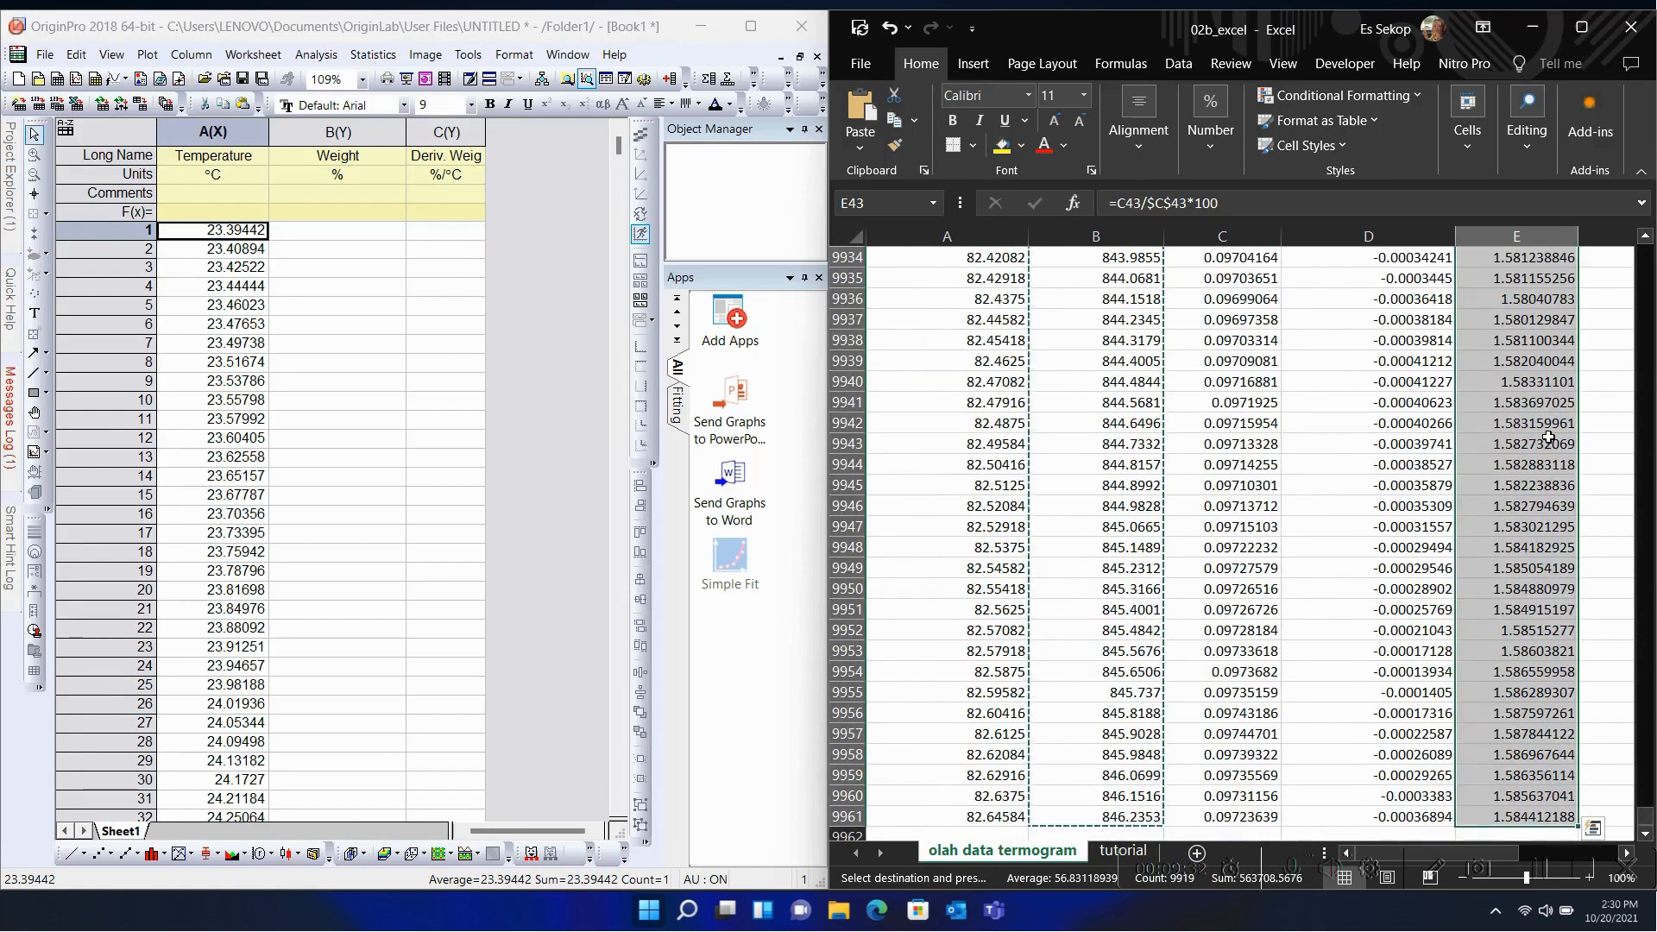
key("ctrl+c")
left_click(352, 232)
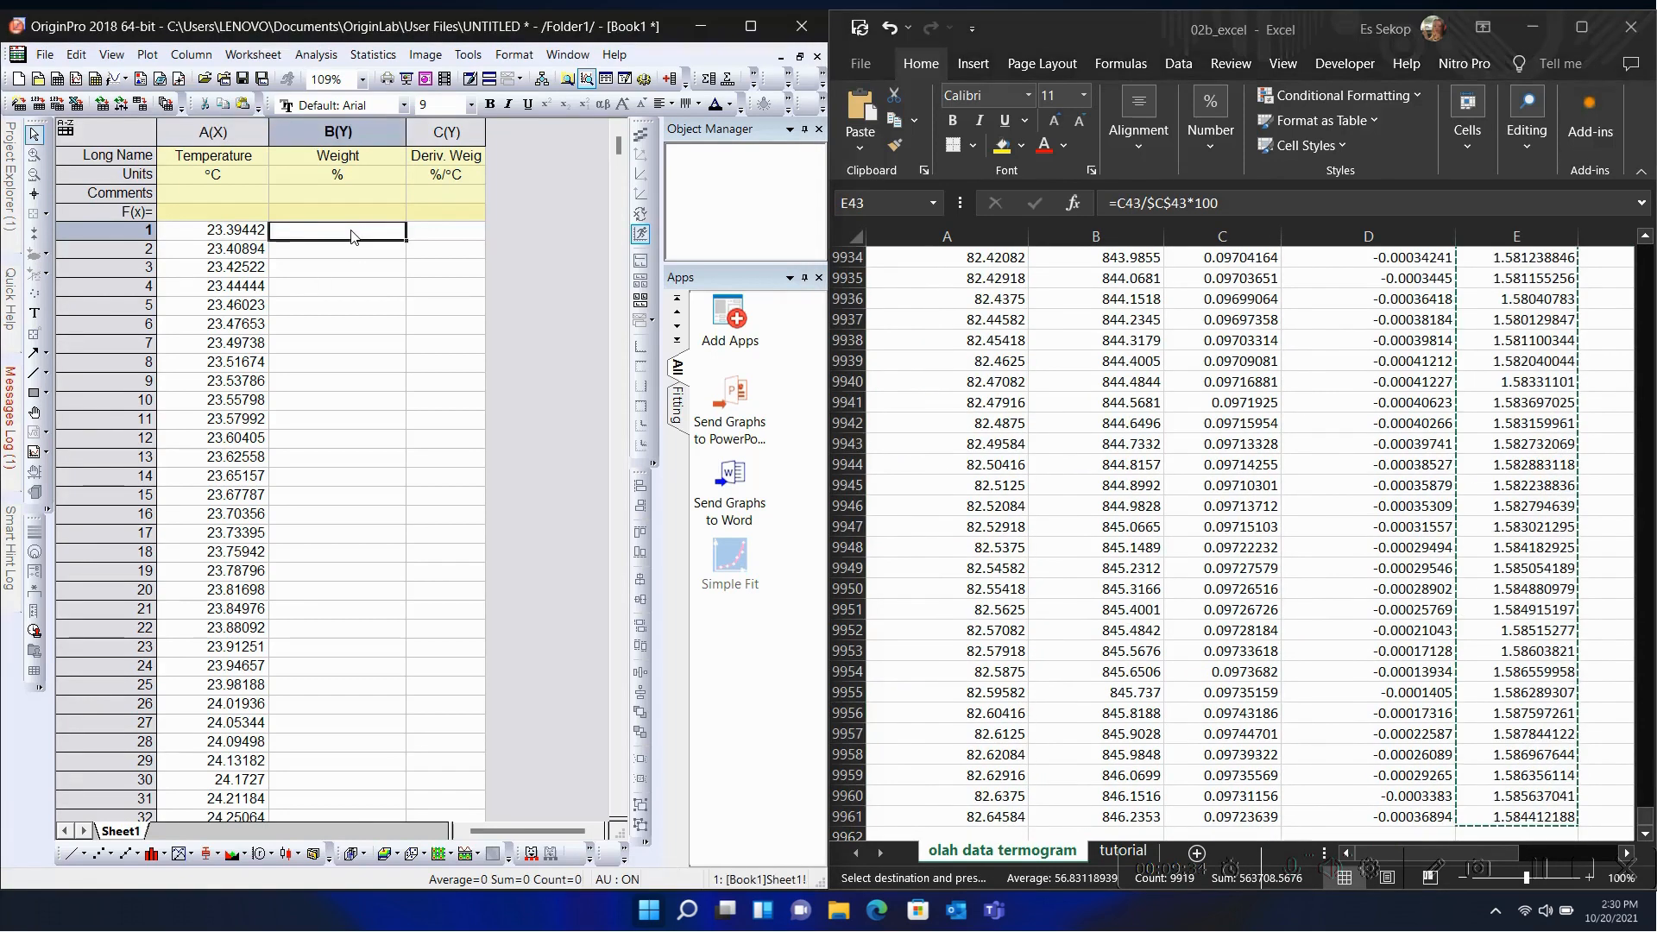
key("ctrl+v")
Step: Copy all Deriv. Weight (%/°C) values from Excel, starting at D43, into column C(Y) of the Origin worksheet from row 1
scroll(1561, 556, "up", 14)
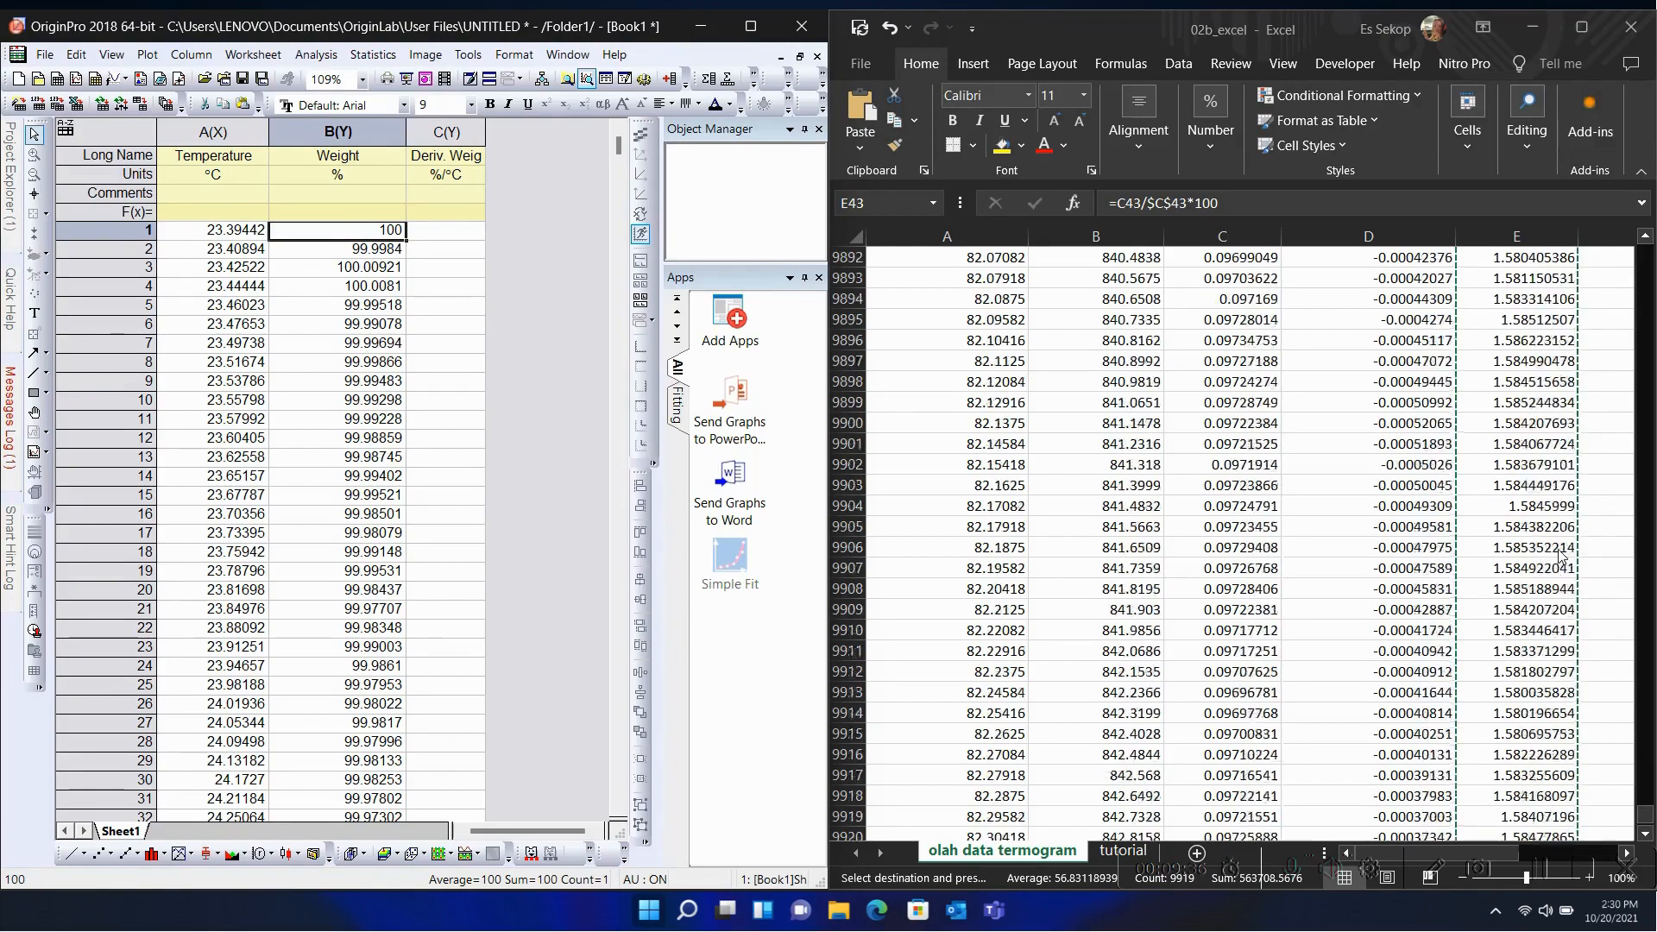
scroll(1561, 556, "up", 3)
left_click(1605, 465)
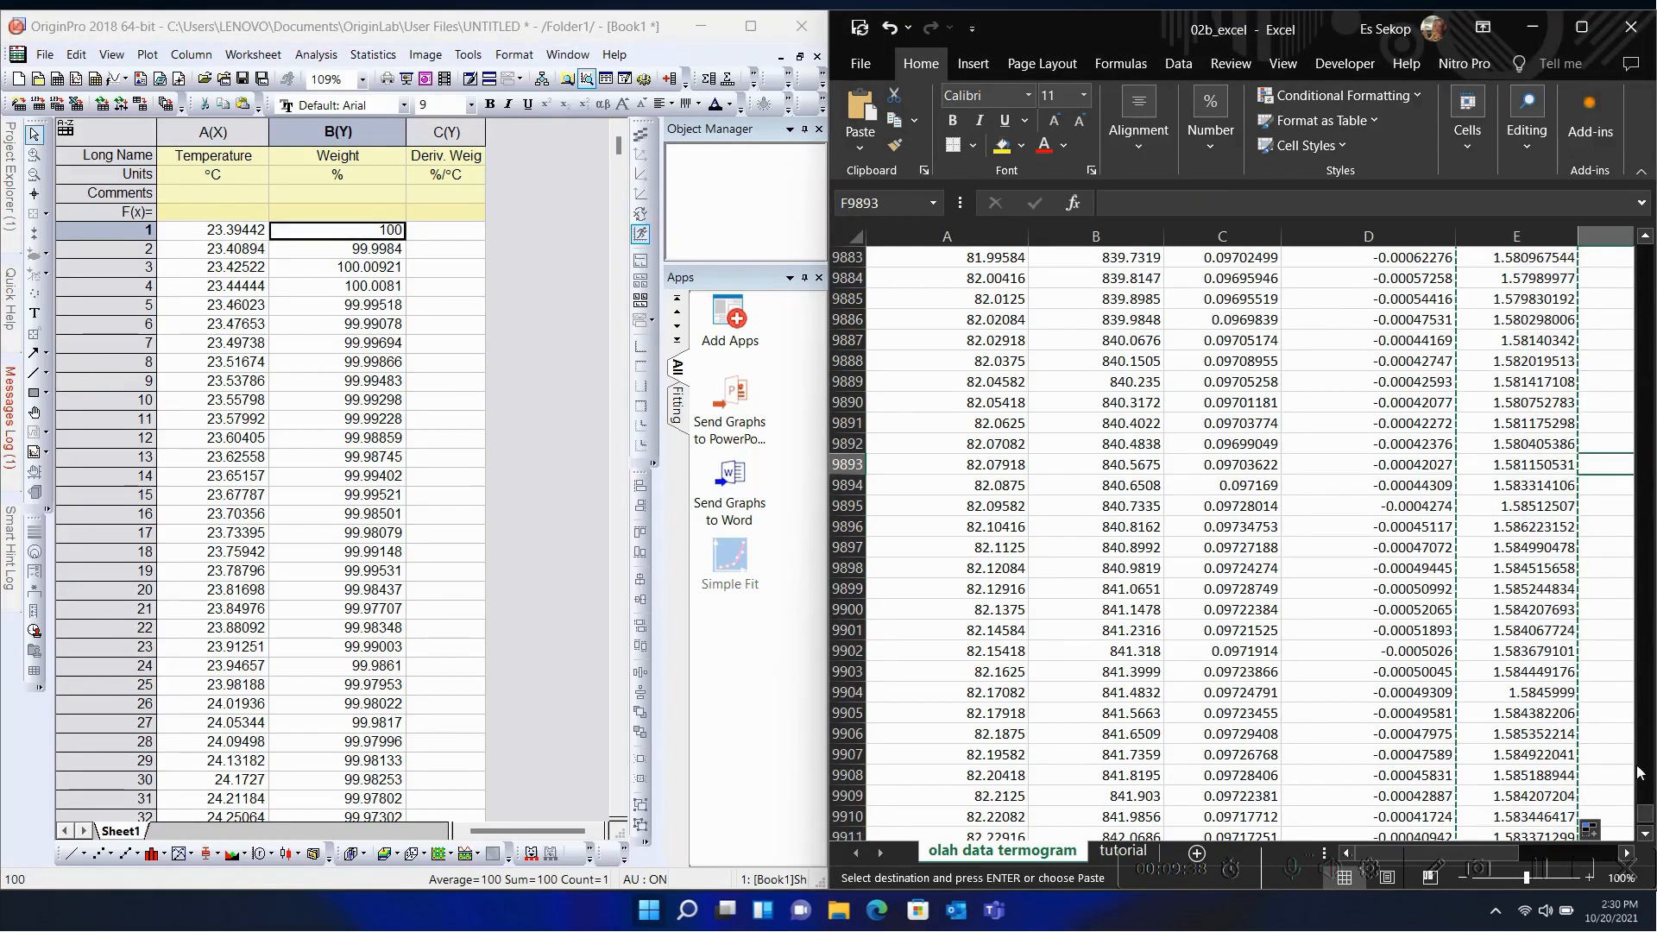
left_click_drag(1645, 816, 1642, 247)
scroll(1432, 502, "down", 9)
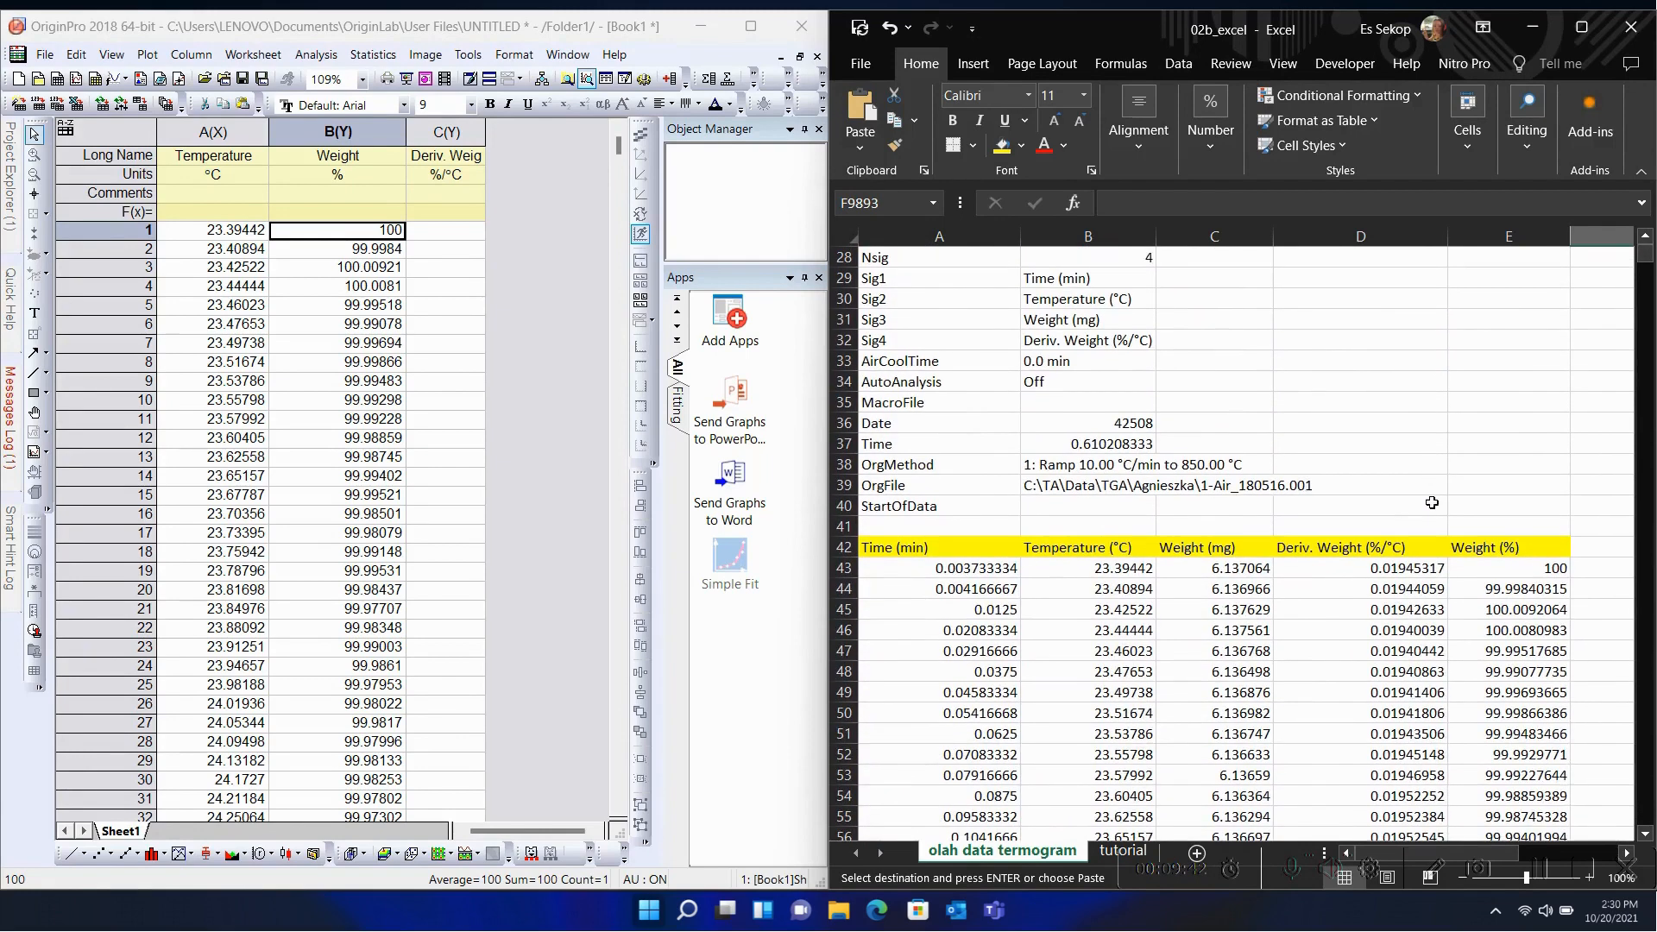
left_click(1387, 571)
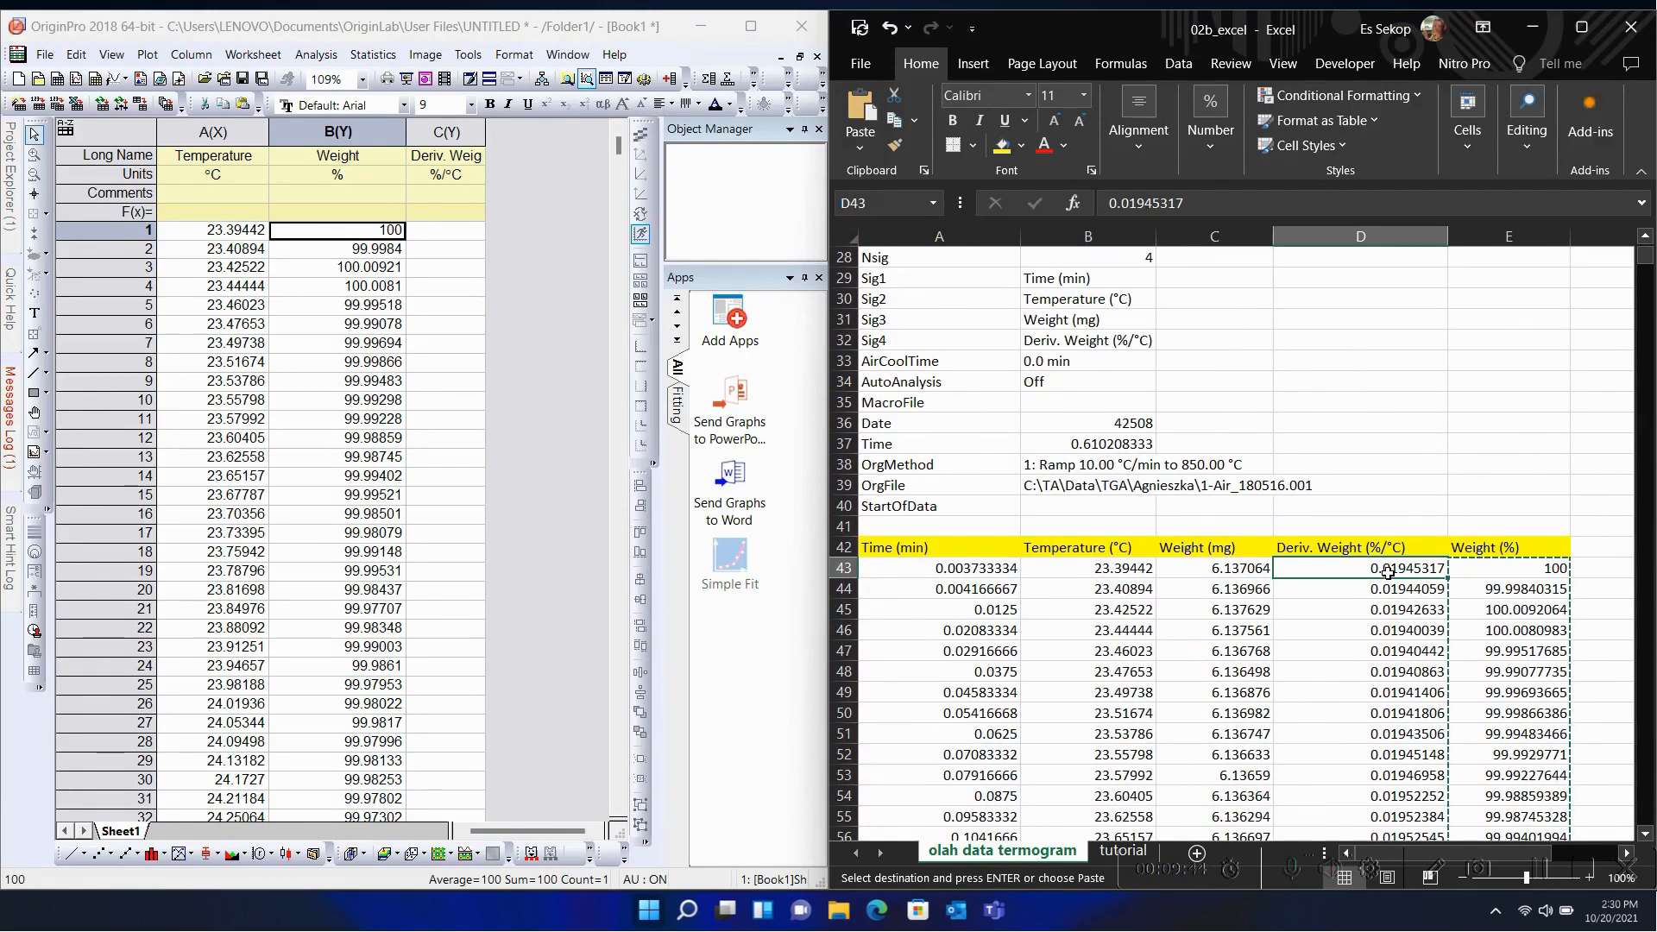
key("ctrl+shift+Down")
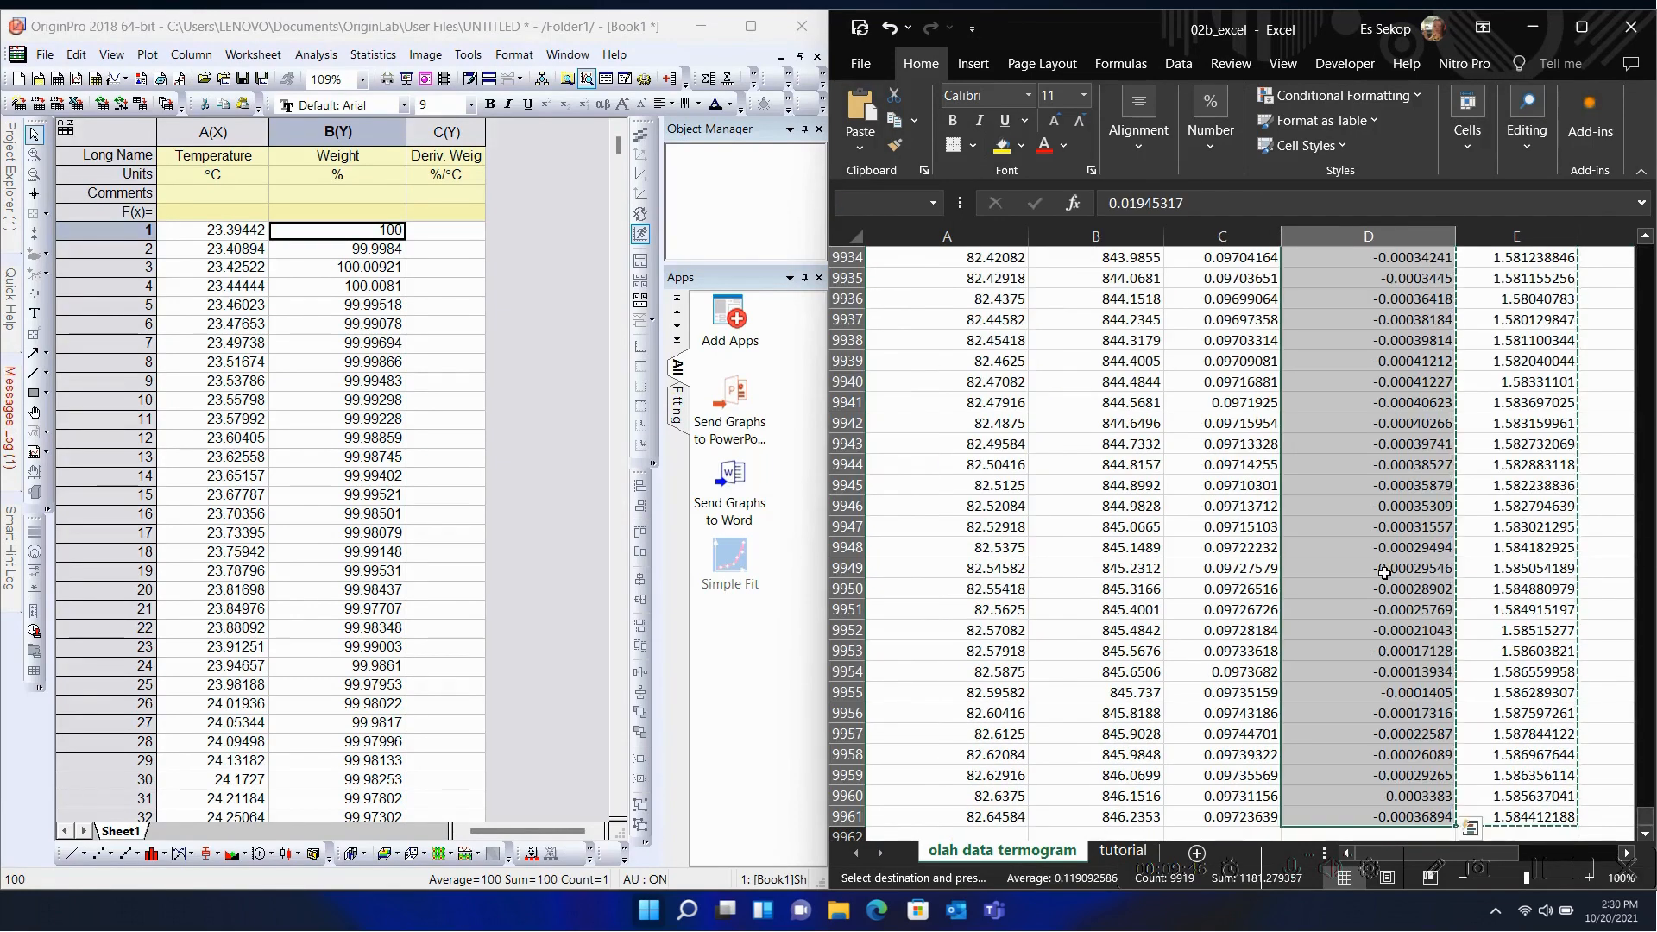
left_click(455, 271)
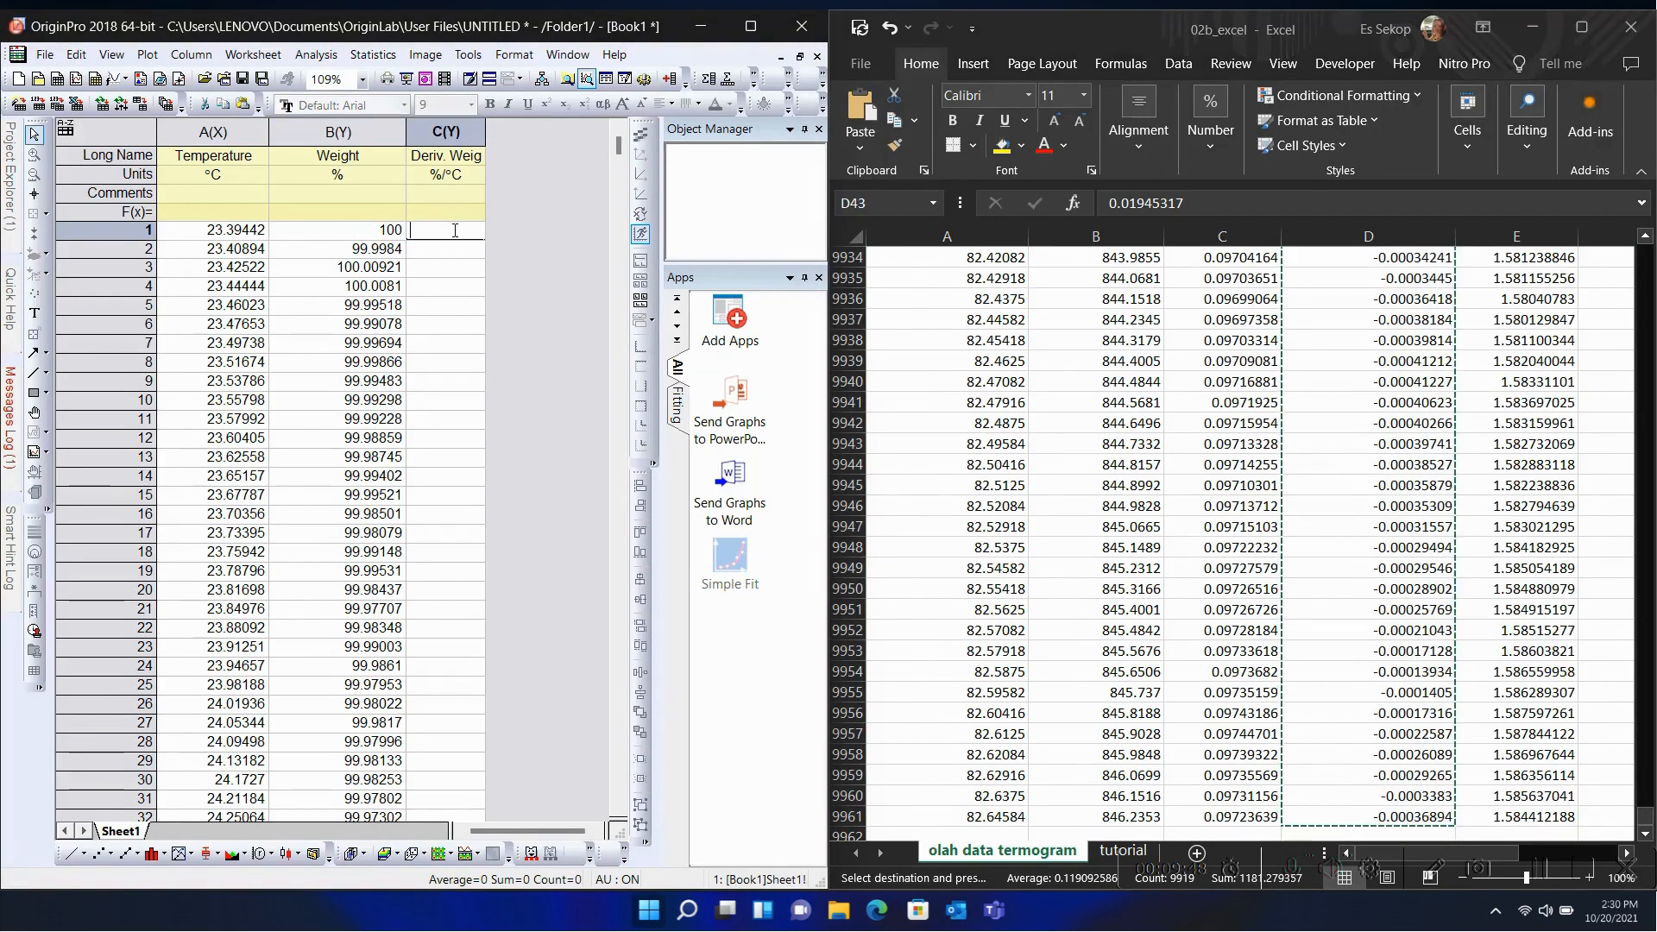
left_click(446, 230)
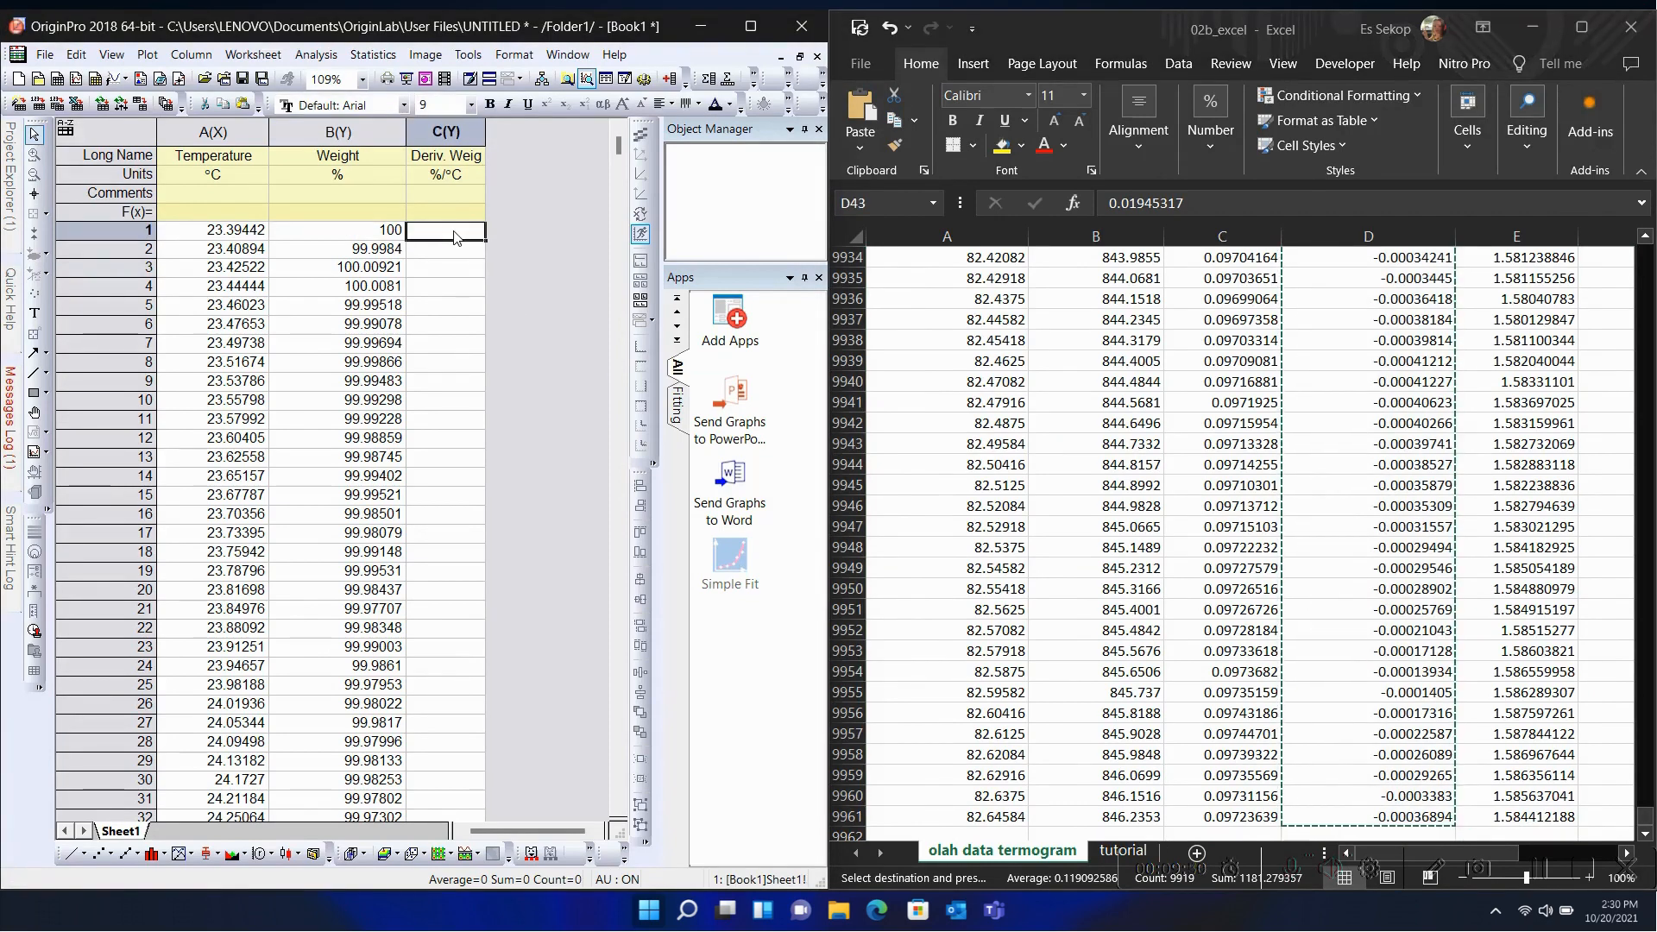
key("ctrl+v")
Step: Widen column C(Y) to fit its Deriv. Weight name and maximize the Origin window
left_click(471, 132)
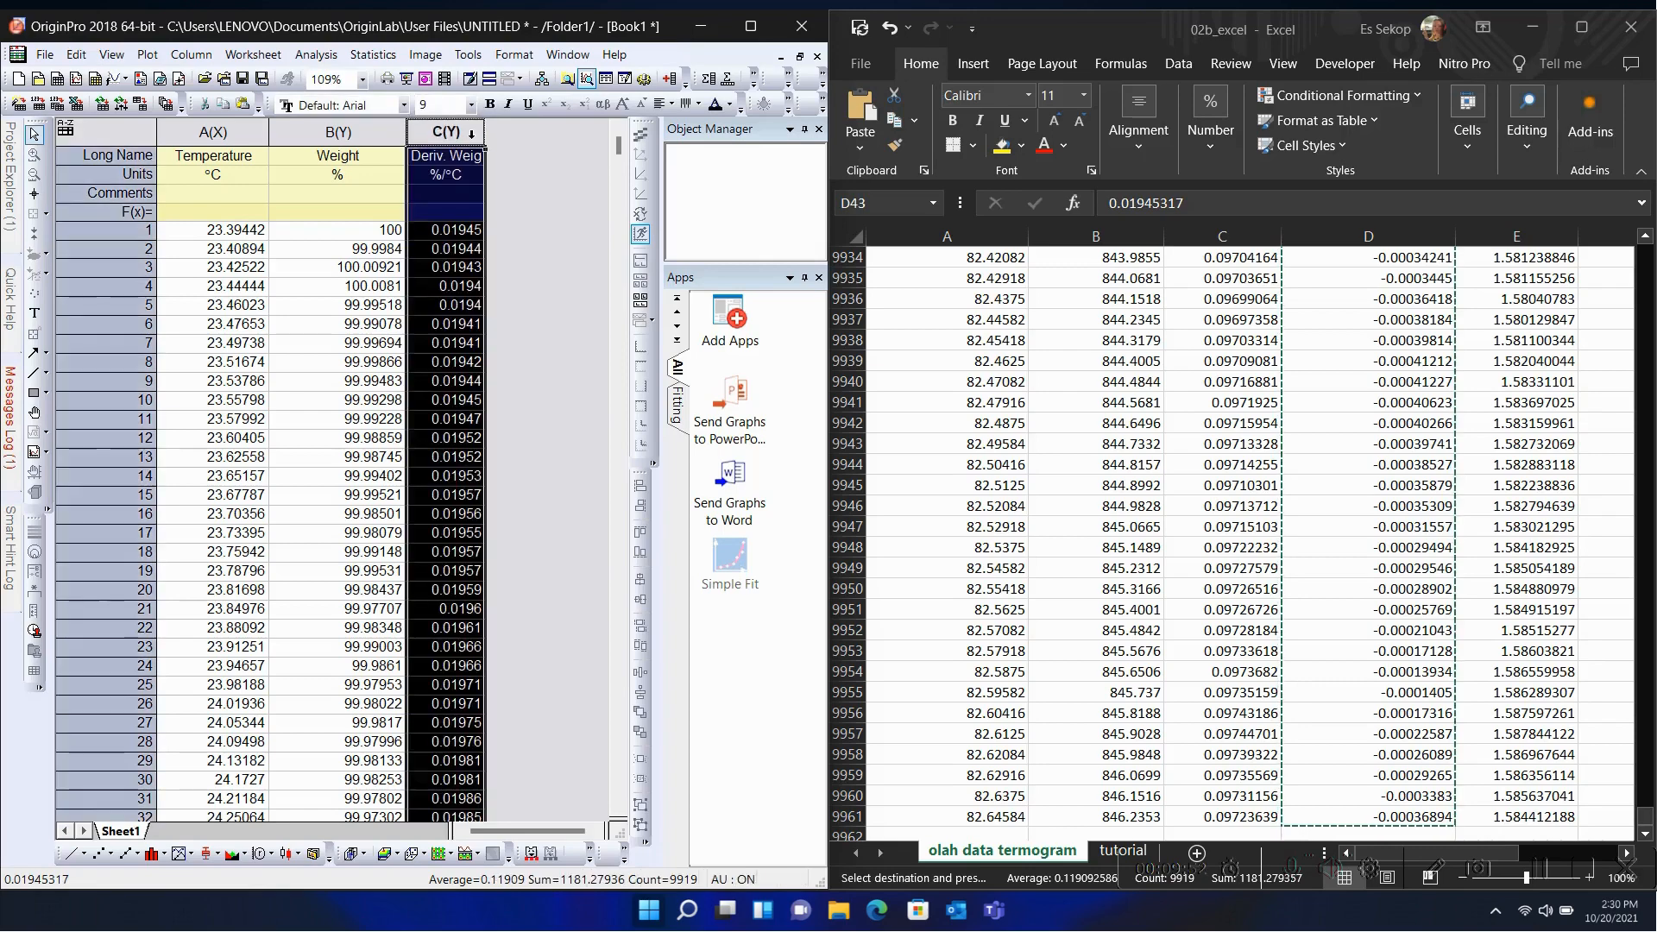
left_click_drag(486, 134, 502, 134)
left_click(750, 27)
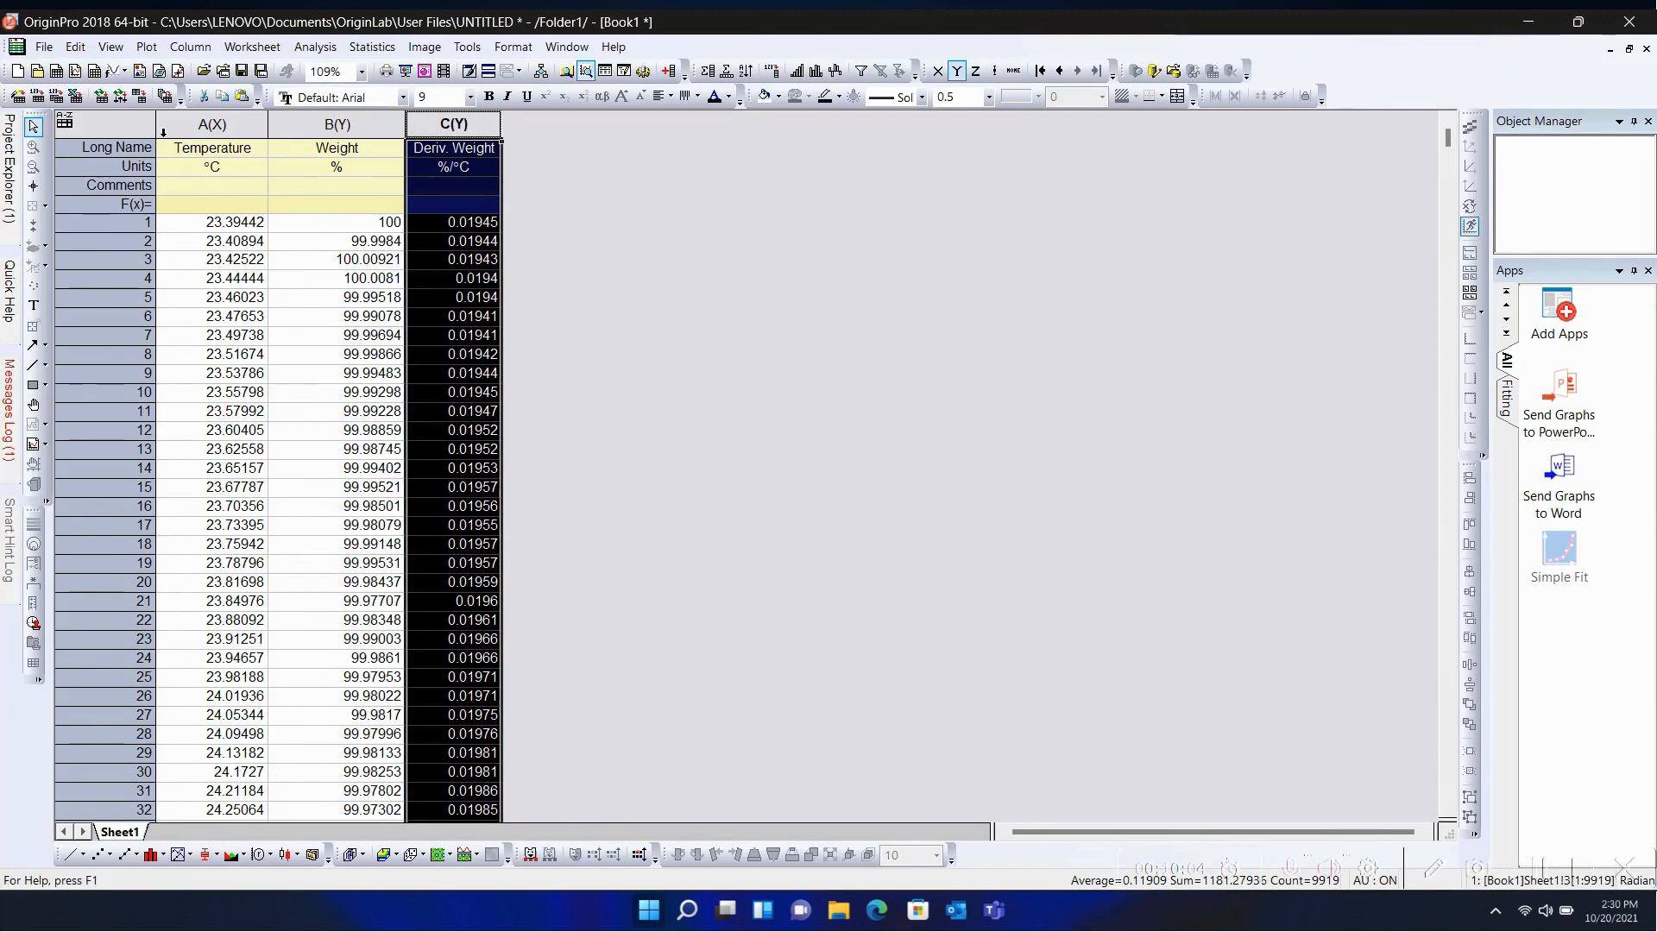
Step: Plot the entire worksheet as a Double-Y graph and dismiss the speed mode reminder
left_click(110, 120)
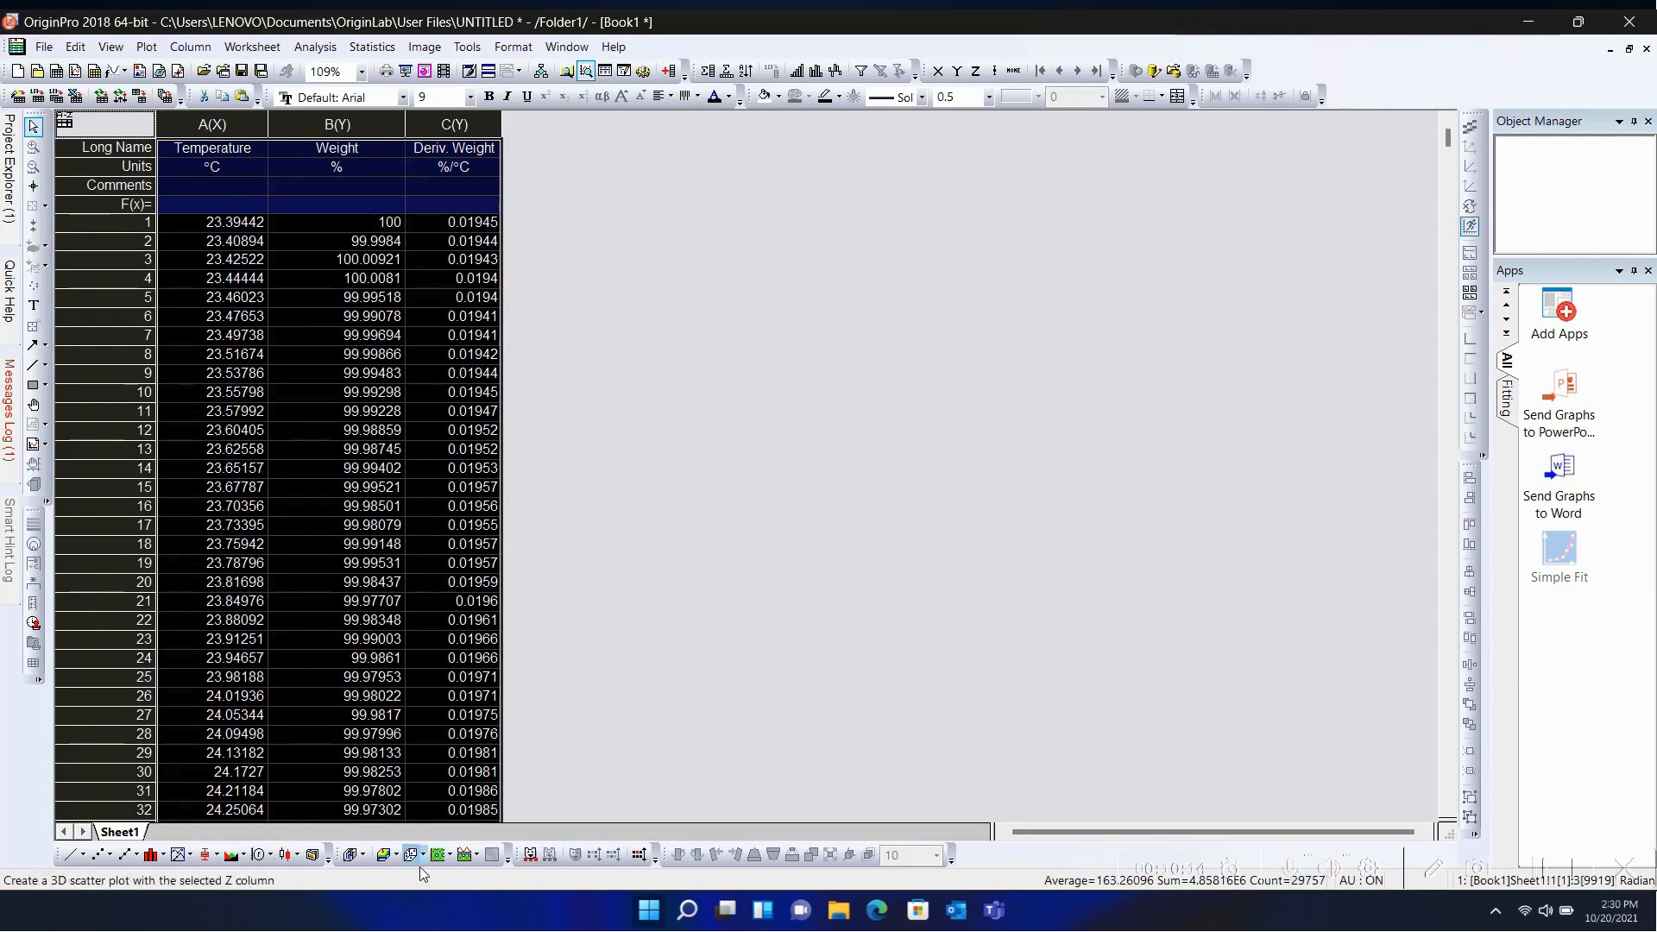
left_click(190, 857)
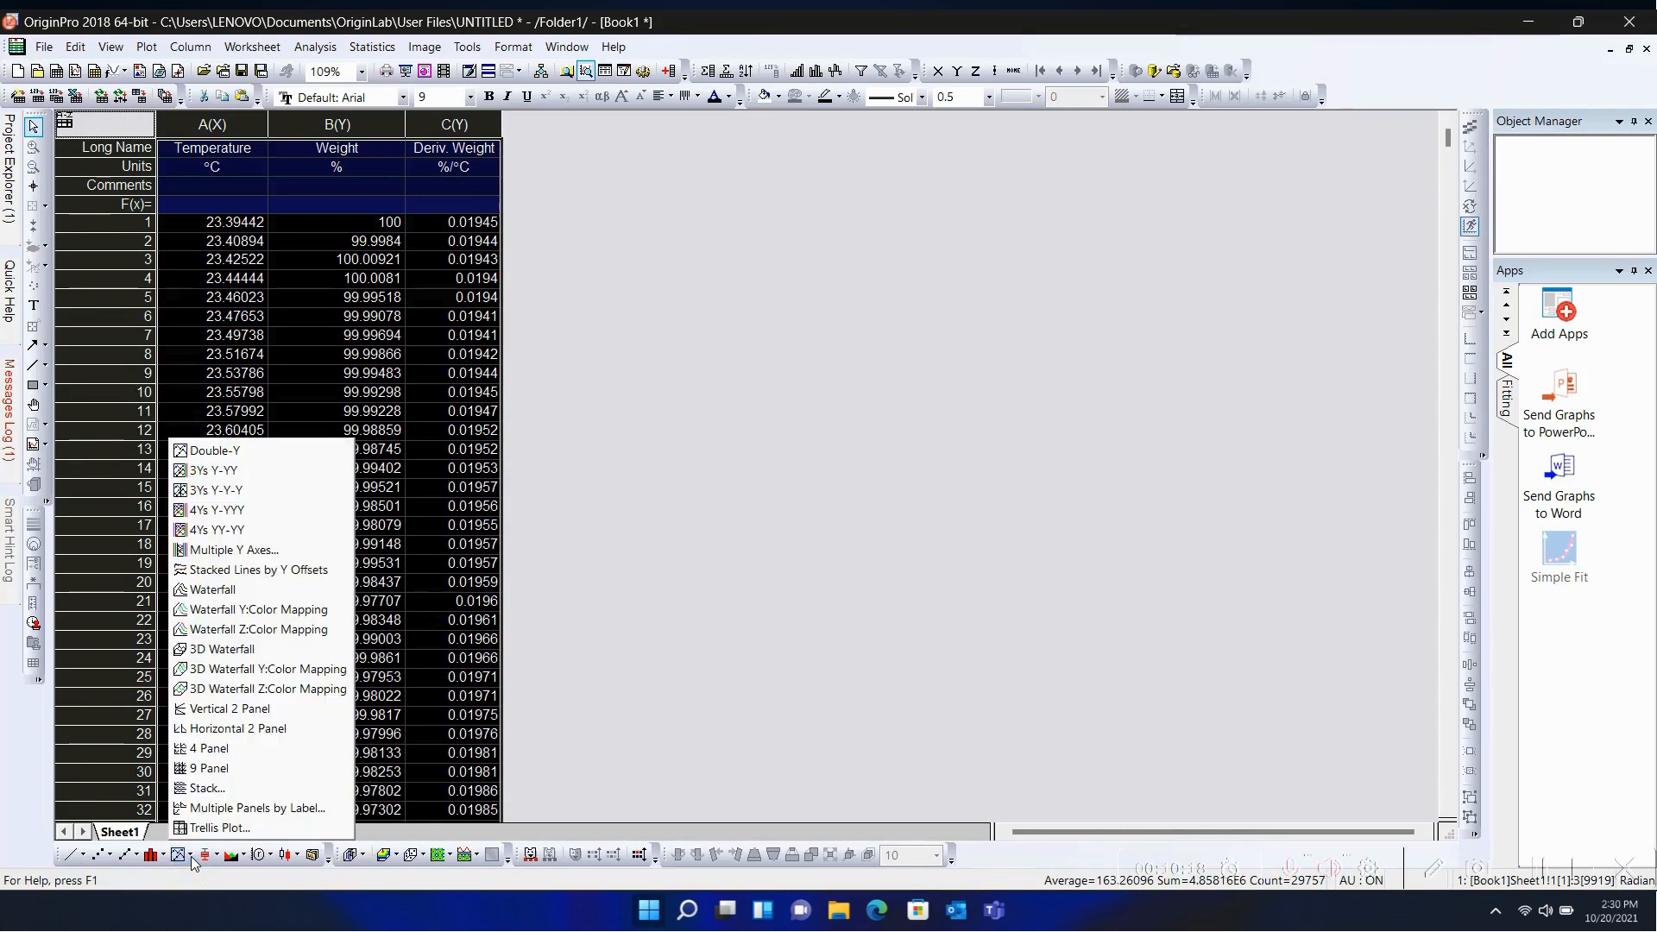
left_click(247, 456)
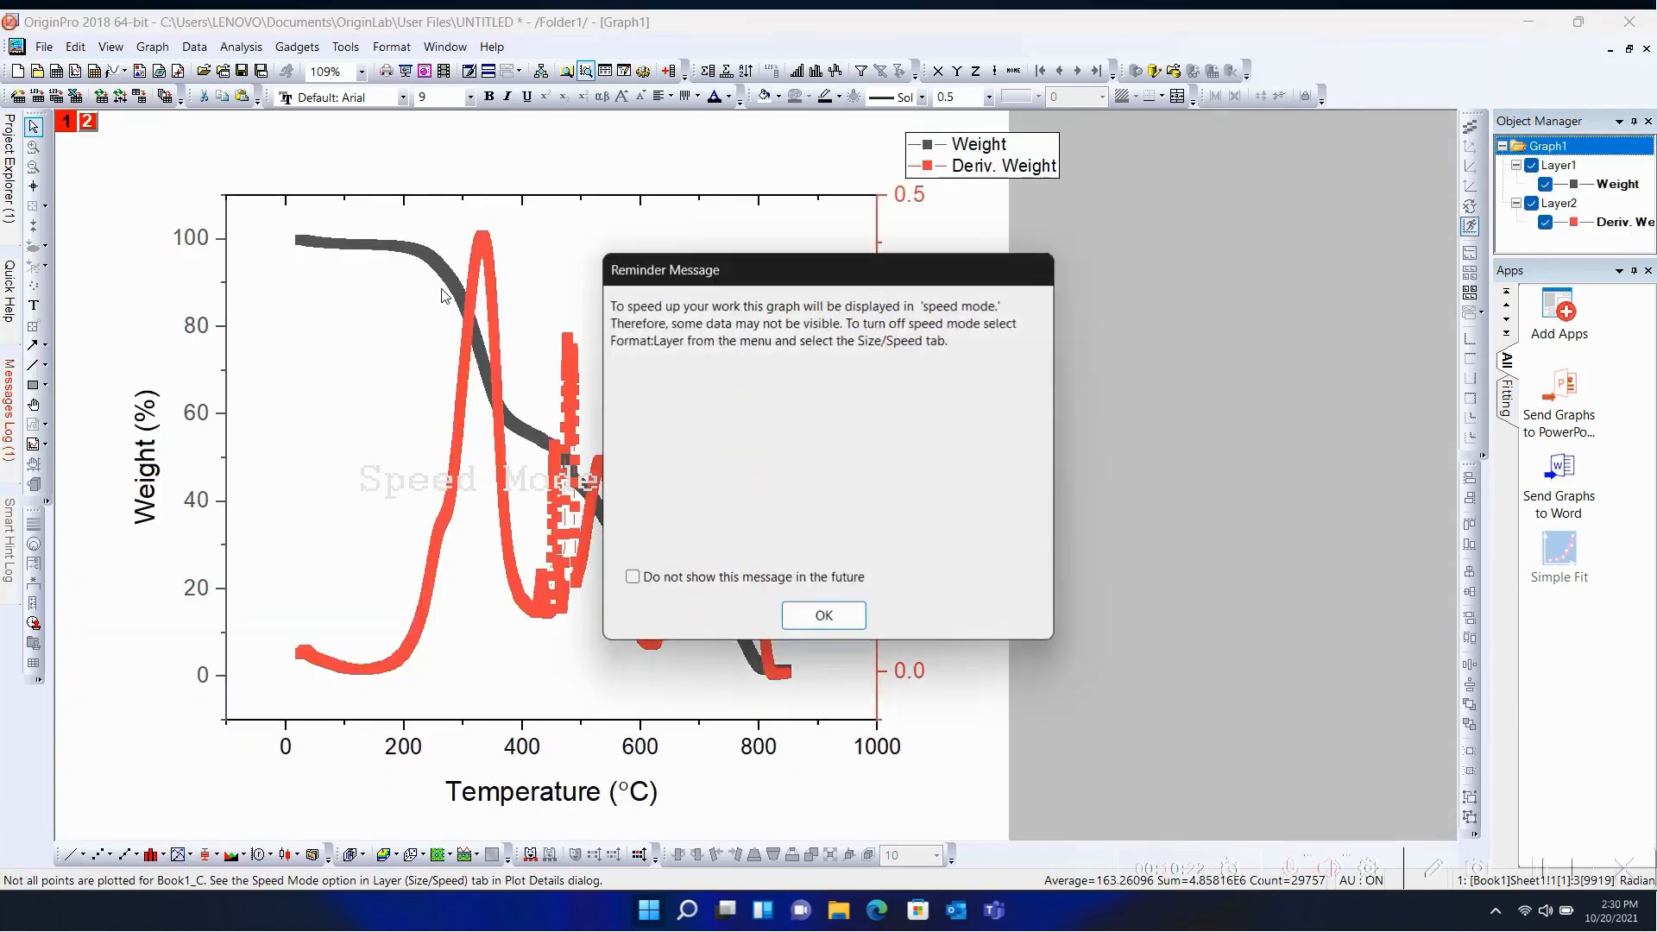
left_click(831, 616)
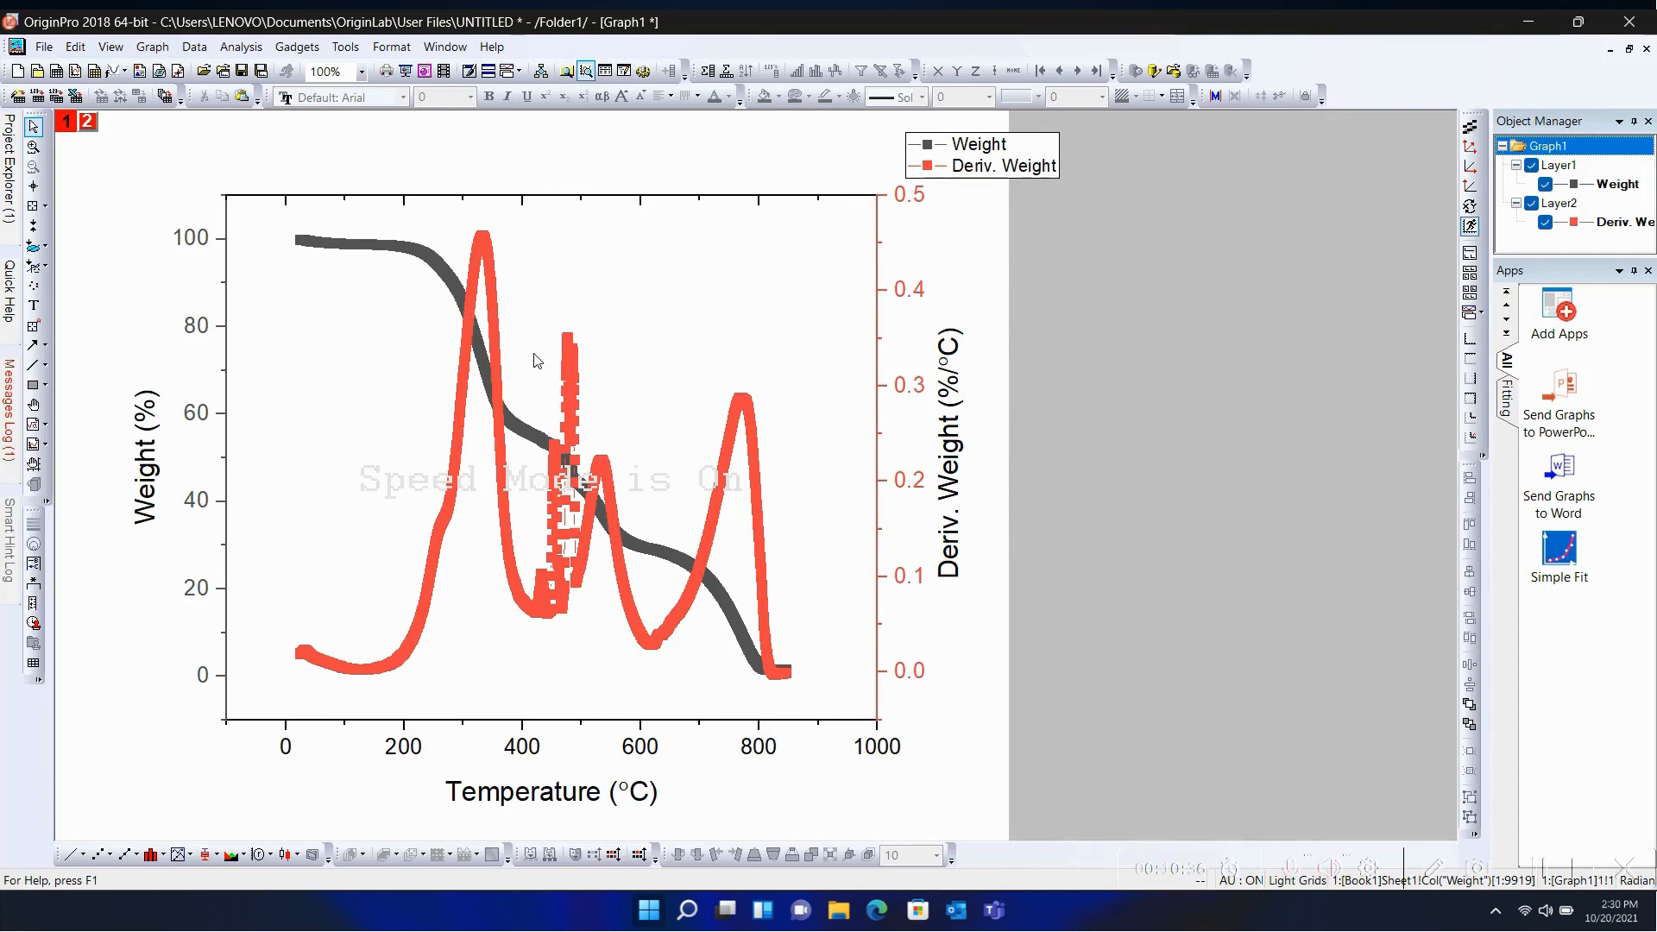
Step: Dismiss the plot selection hint and change the Weight curve's plot type to Line
left_click(436, 263)
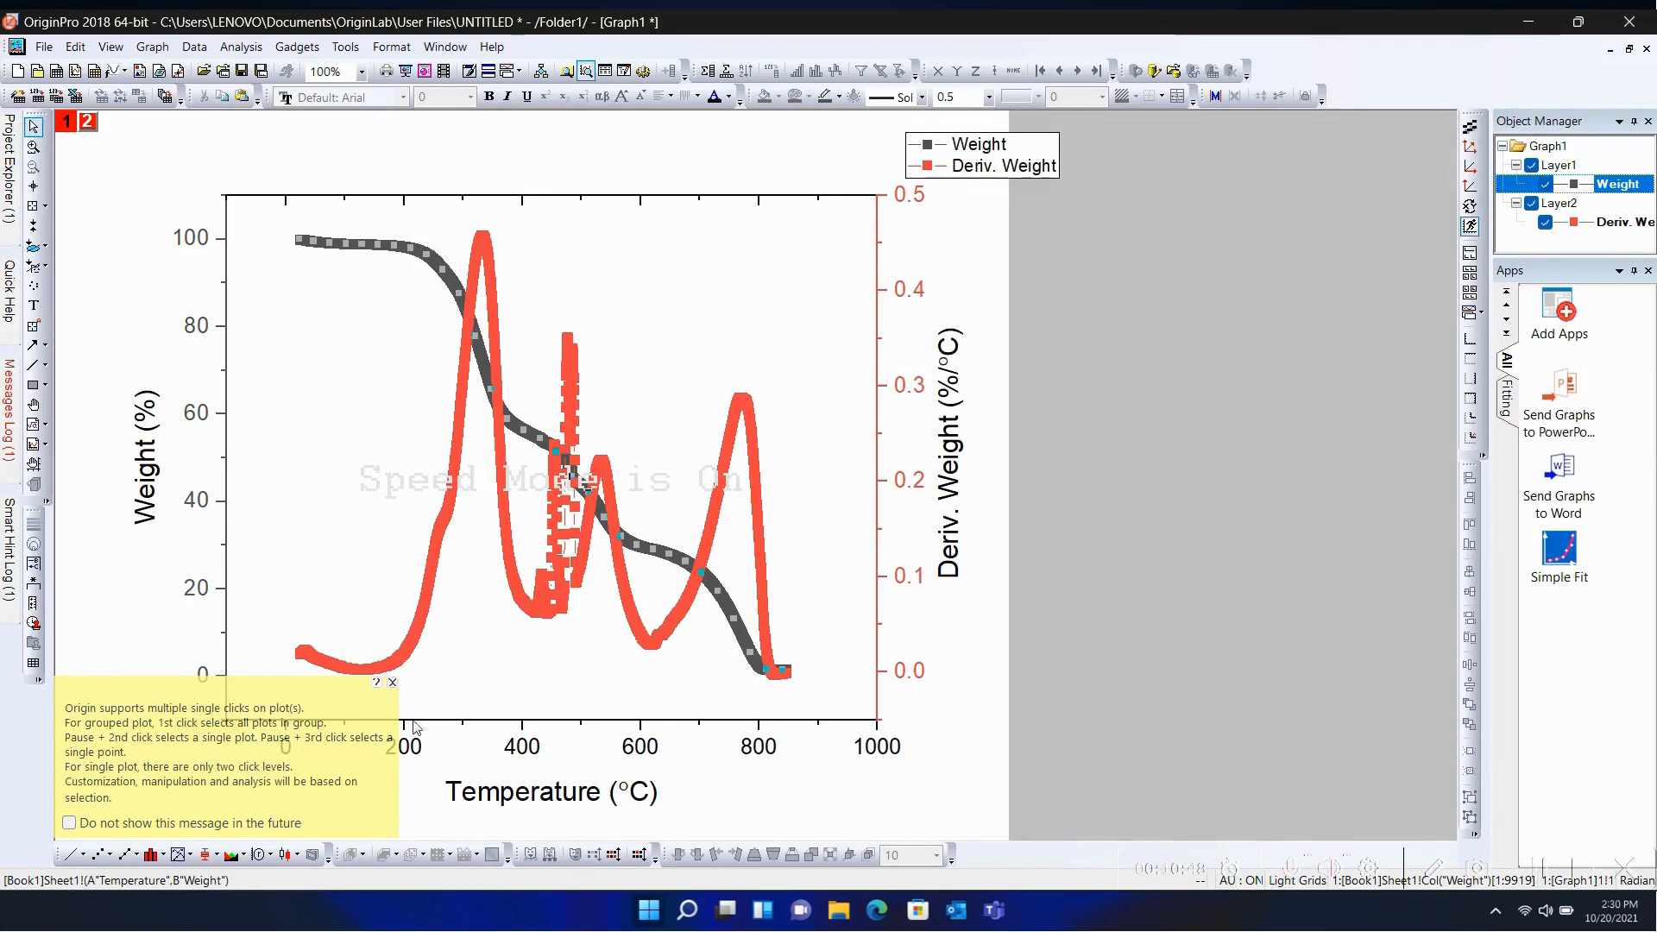
left_click(392, 682)
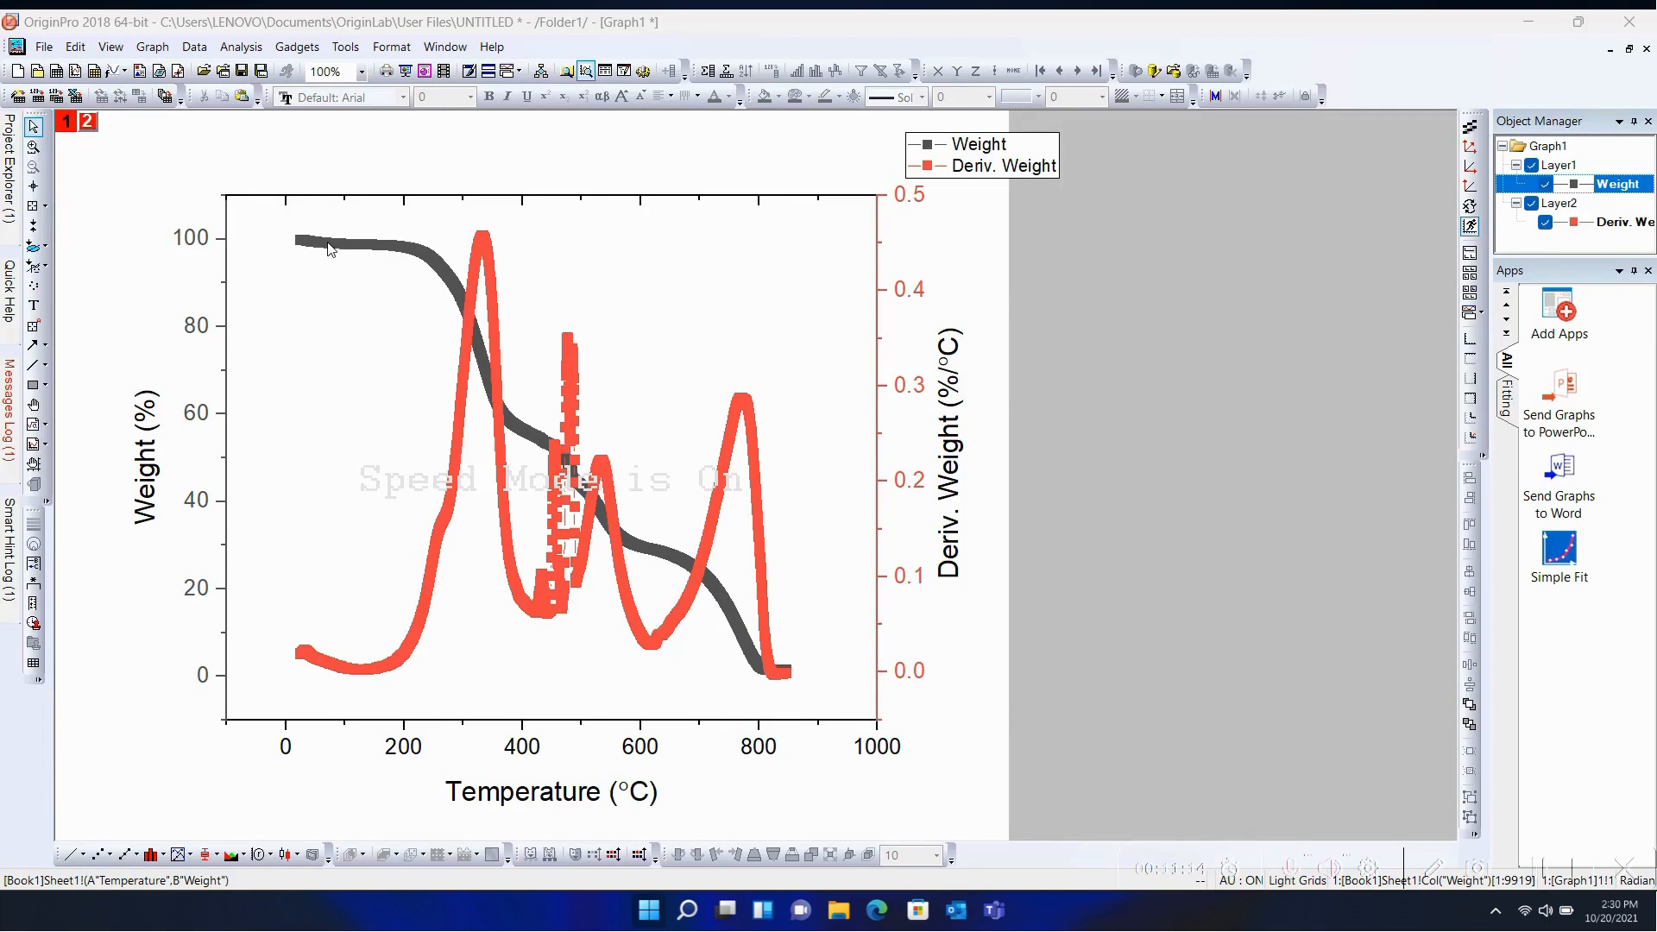
left_click(329, 247)
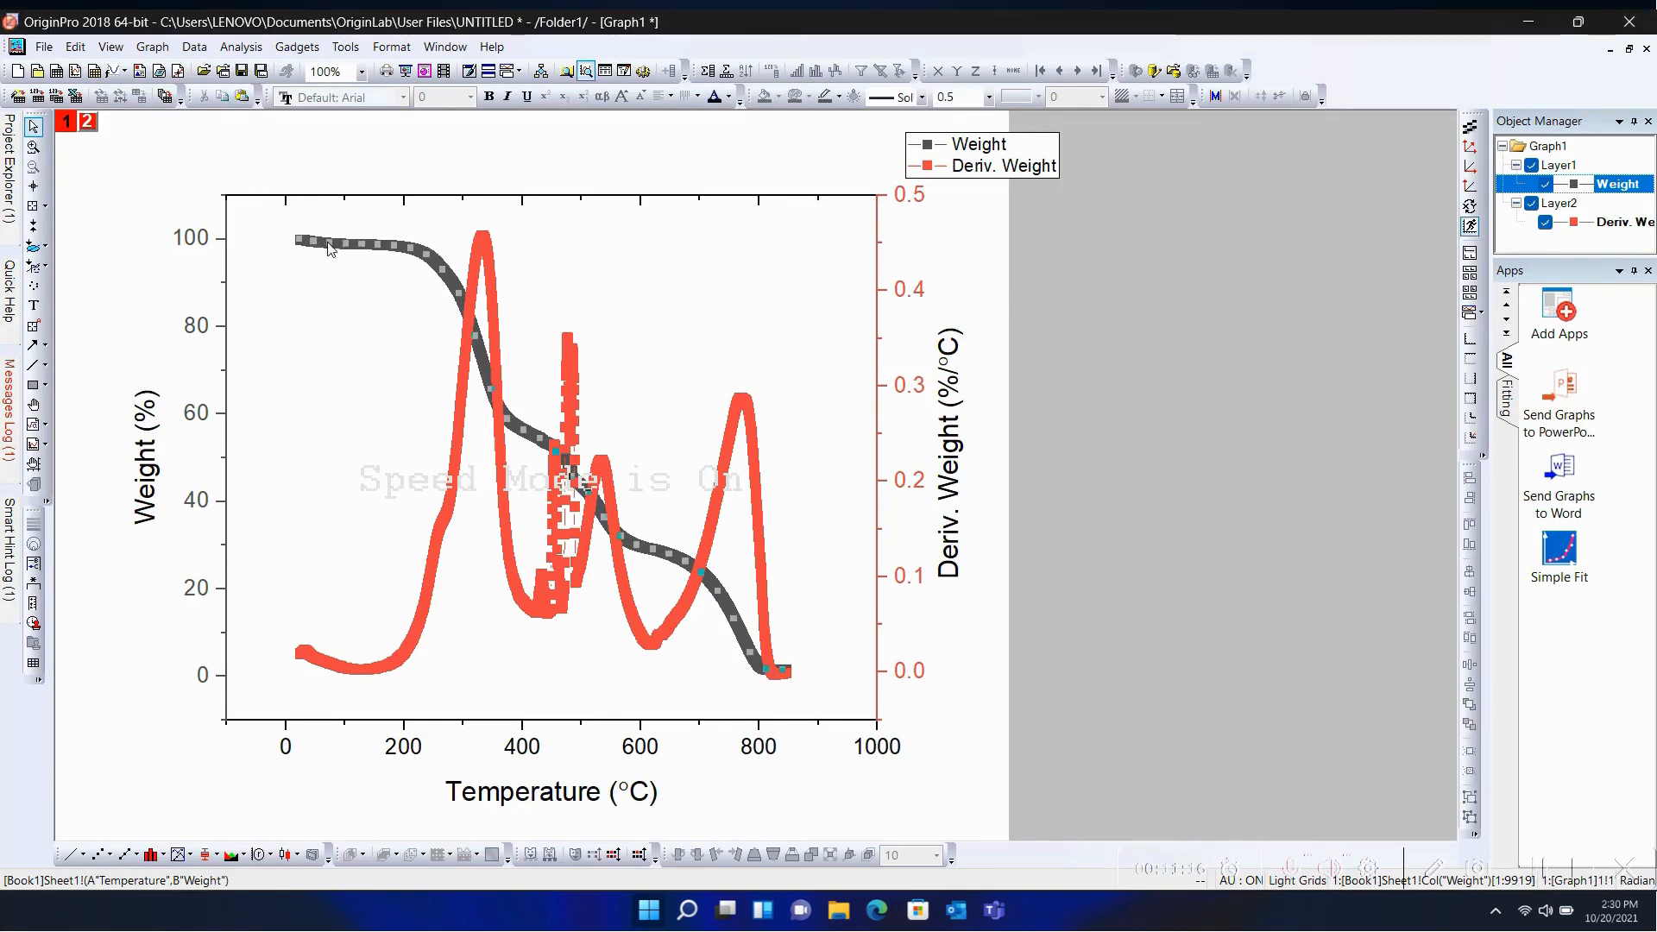
right_click(417, 256)
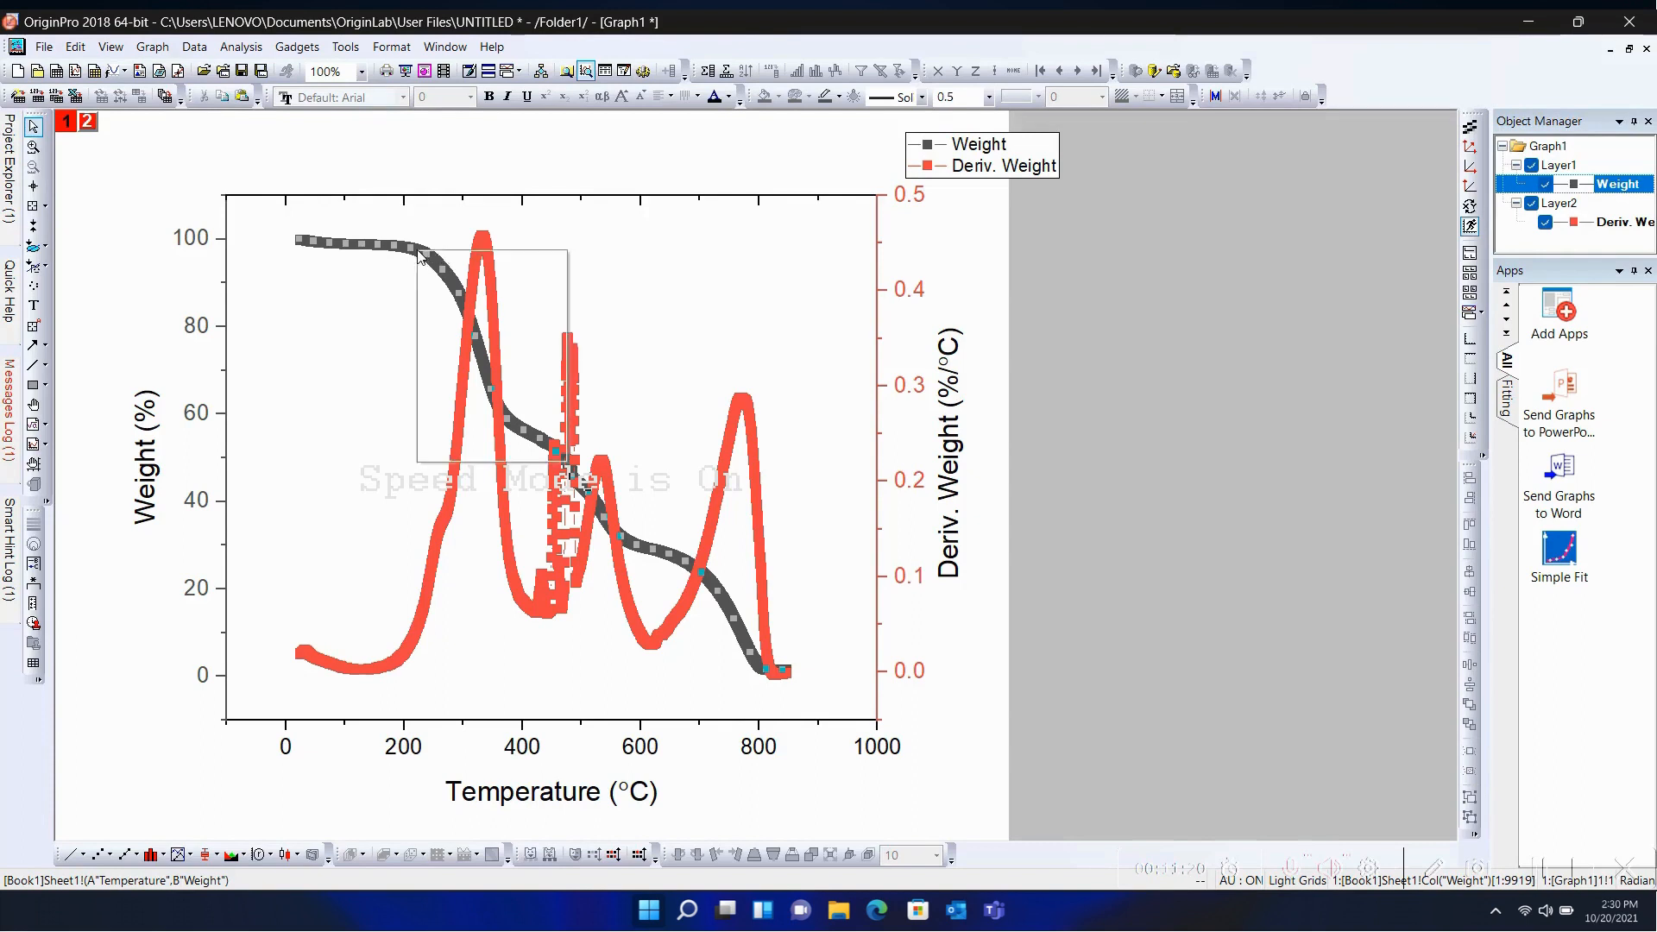
mouse_move(486, 262)
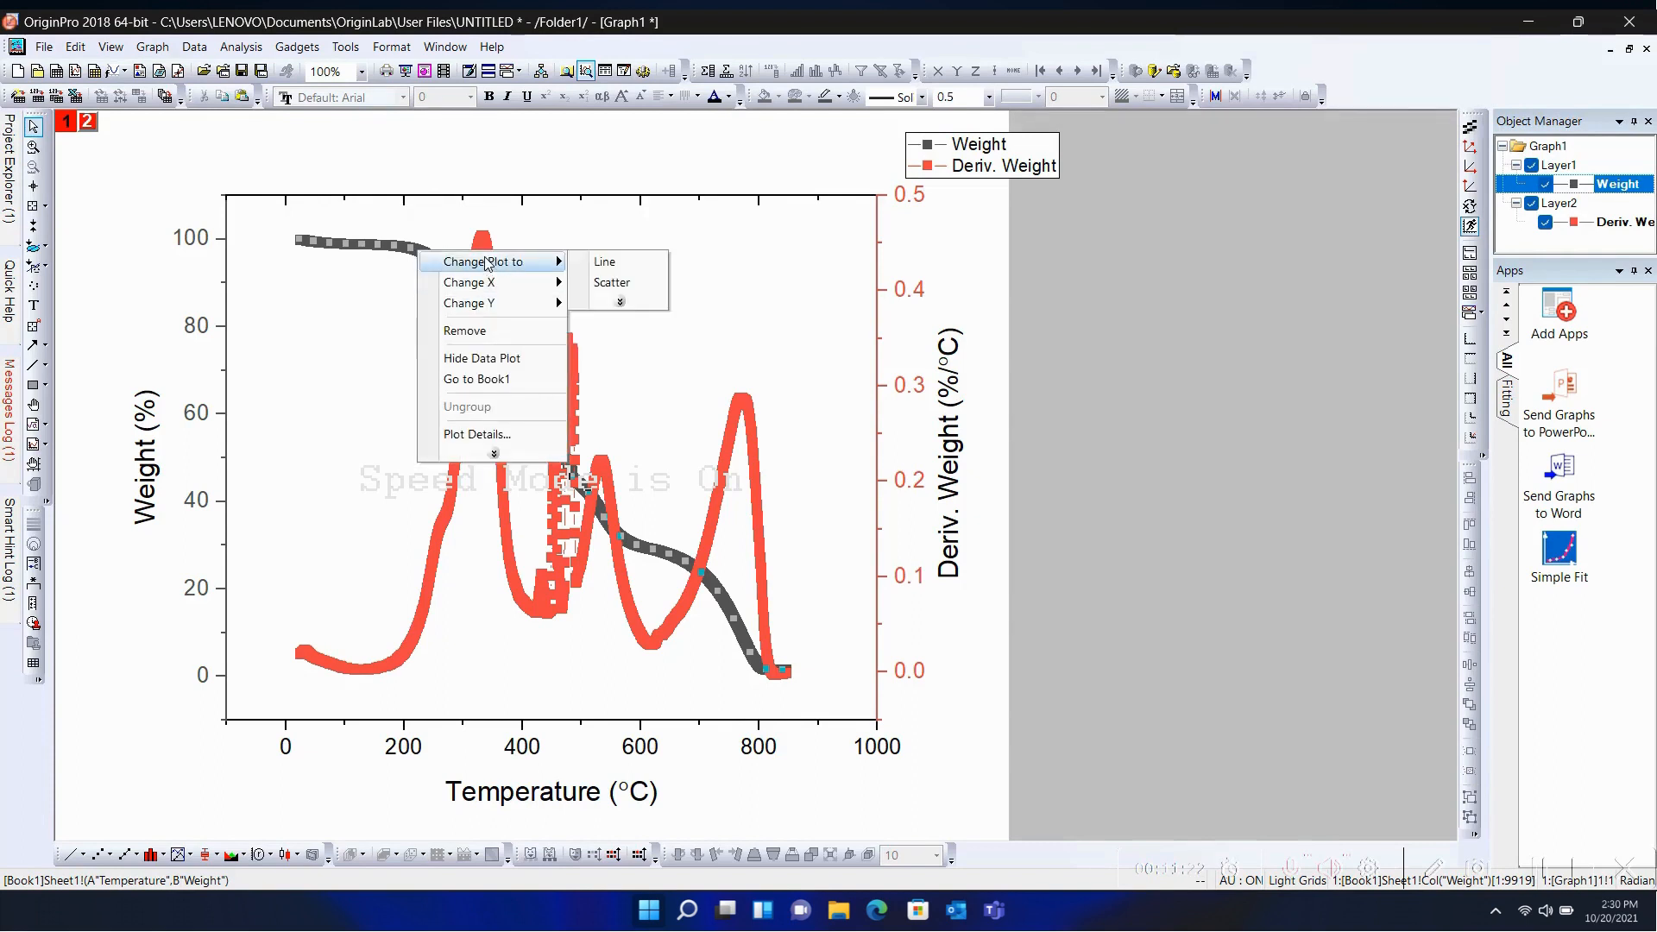
left_click(652, 261)
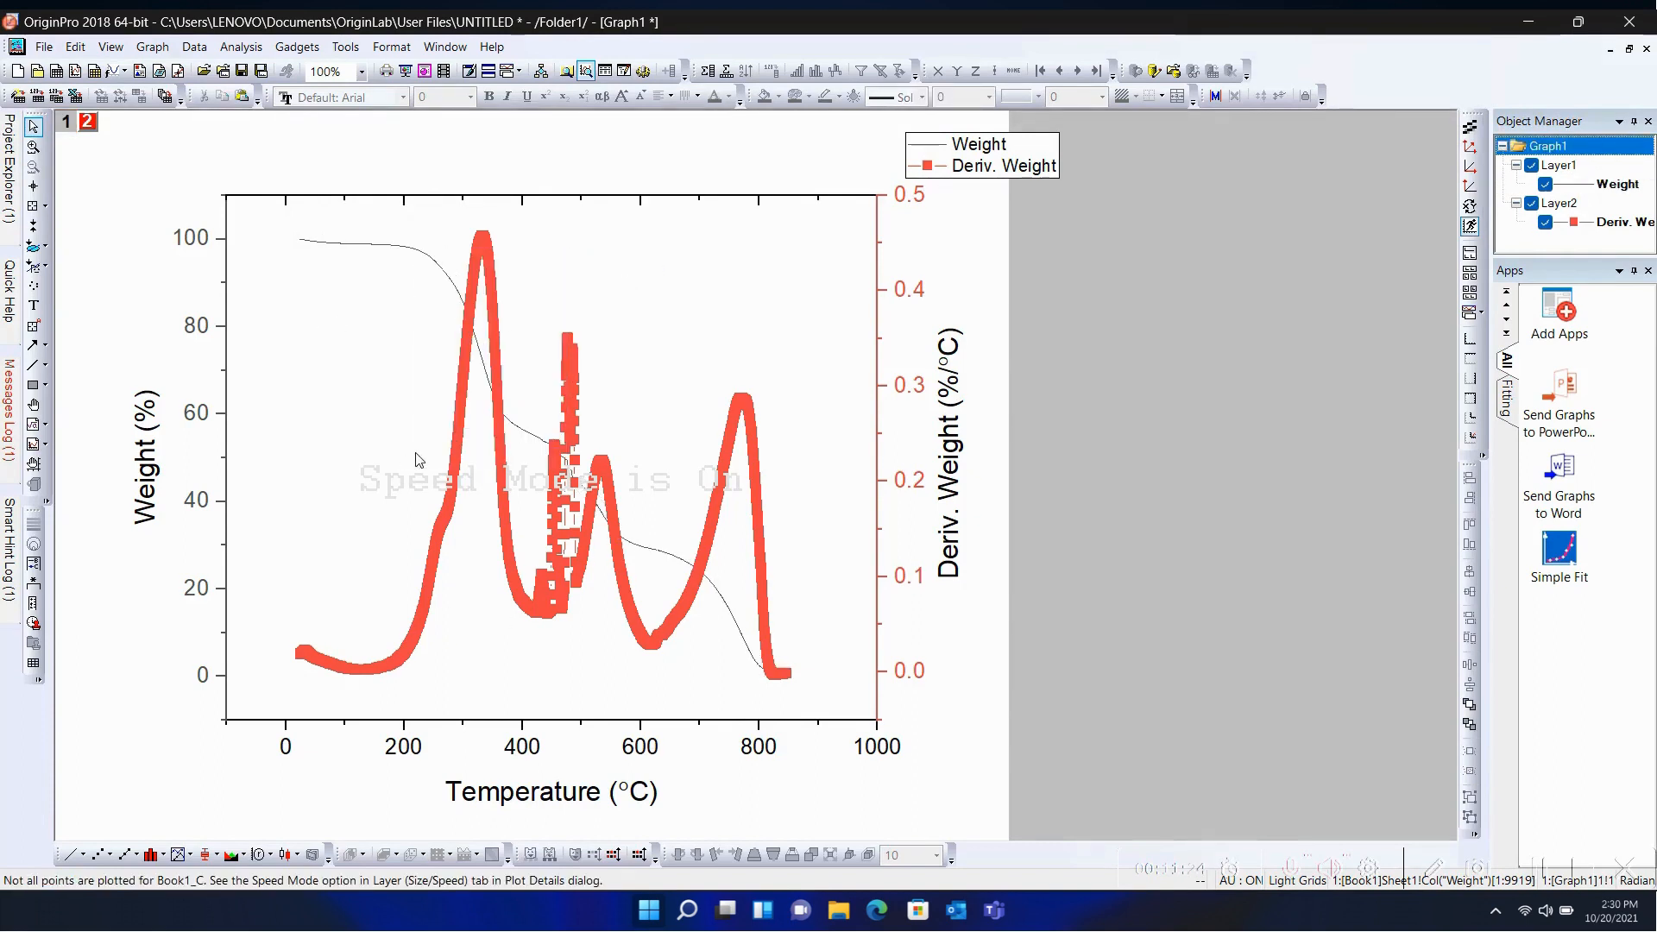
Step: Change the Deriv. Weight curve's plot type to Line
left_click(499, 369)
right_click(501, 371)
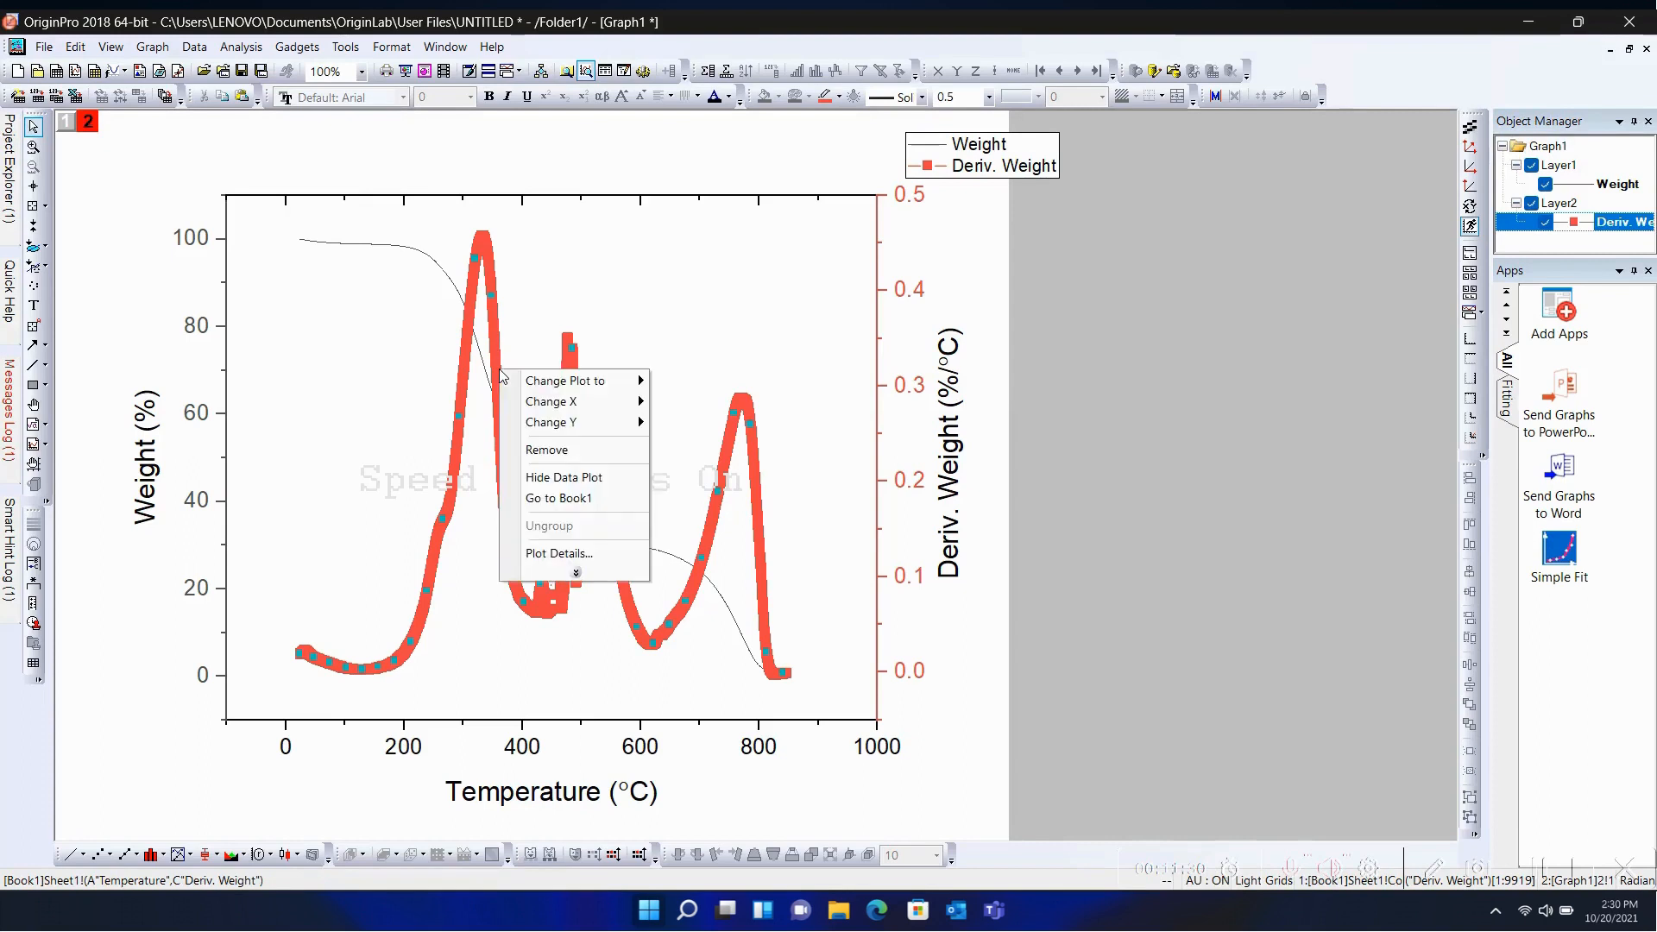
mouse_move(577, 380)
left_click(690, 382)
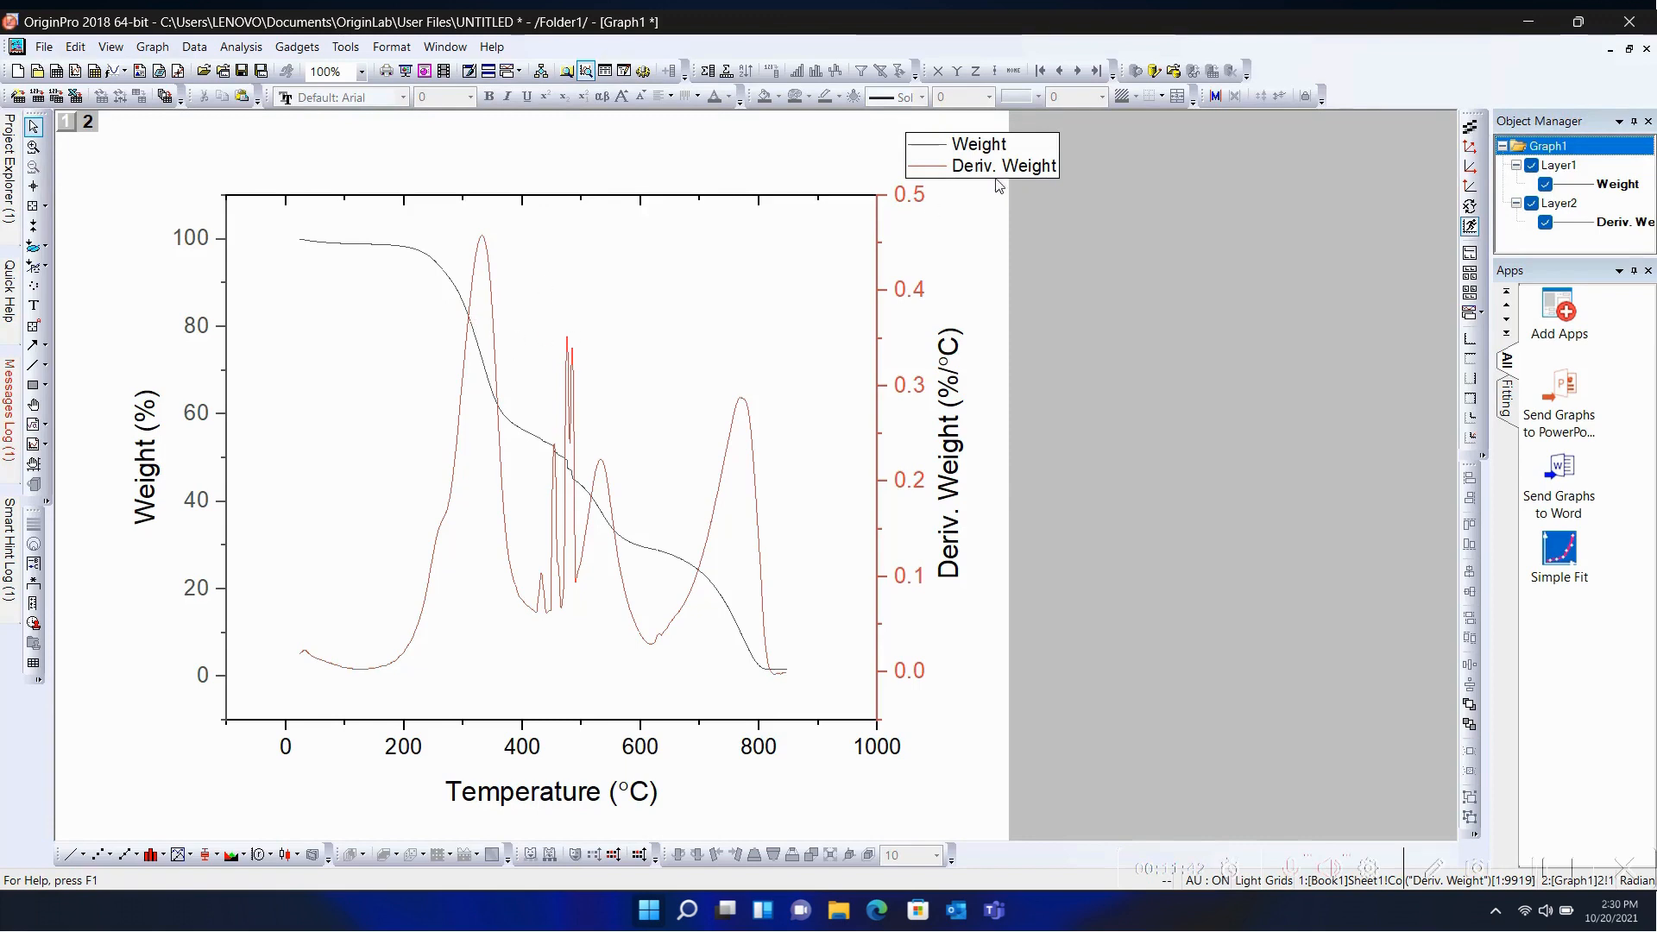
Step: Move the graph legend leftward so it sits entirely within the page, above the plot frame's upper right corner
left_click(972, 174)
left_click_drag(1044, 157, 931, 148)
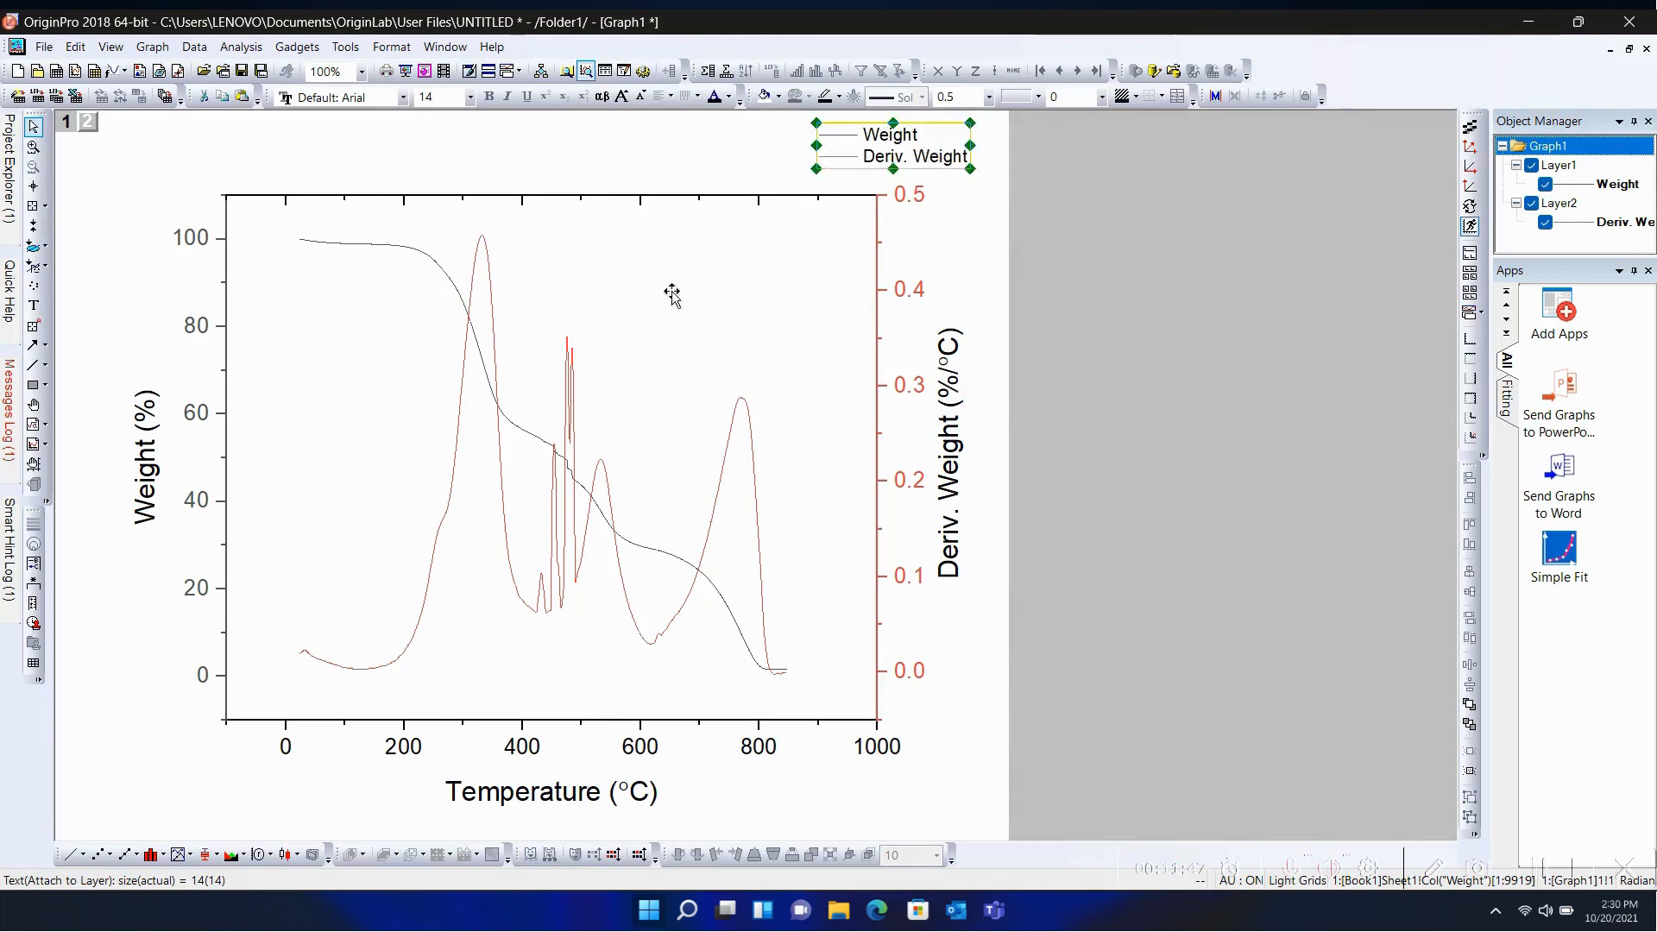
Step: Set the Weight curve's line width to 1 and its color to black
left_click(415, 248)
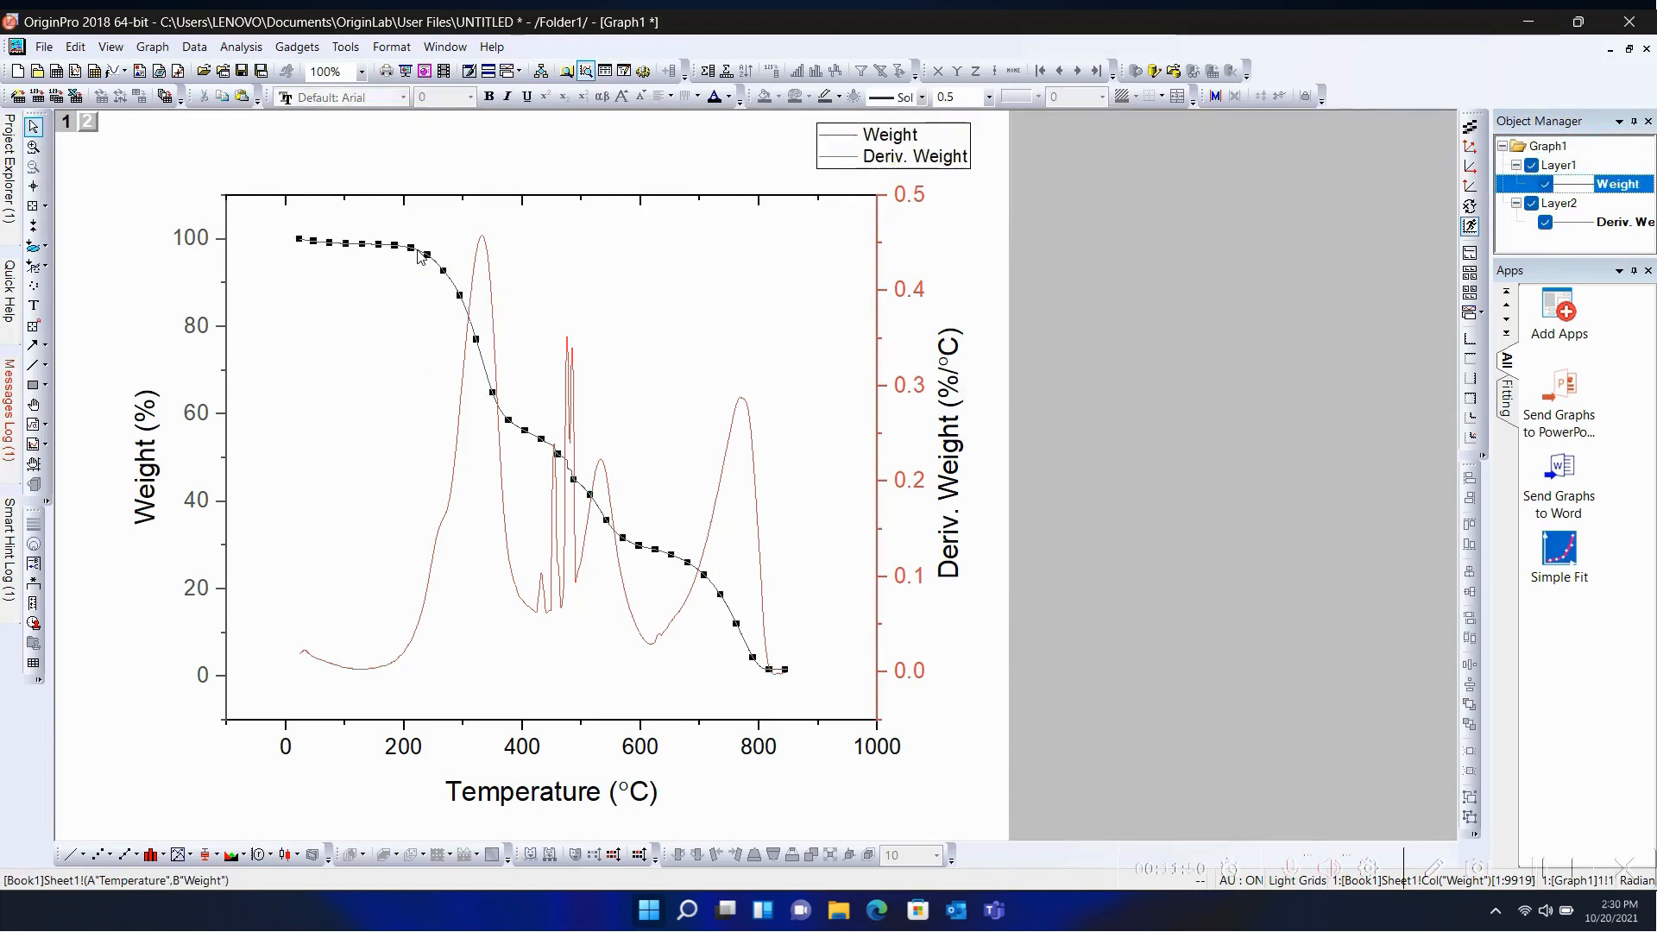
double_click(418, 256)
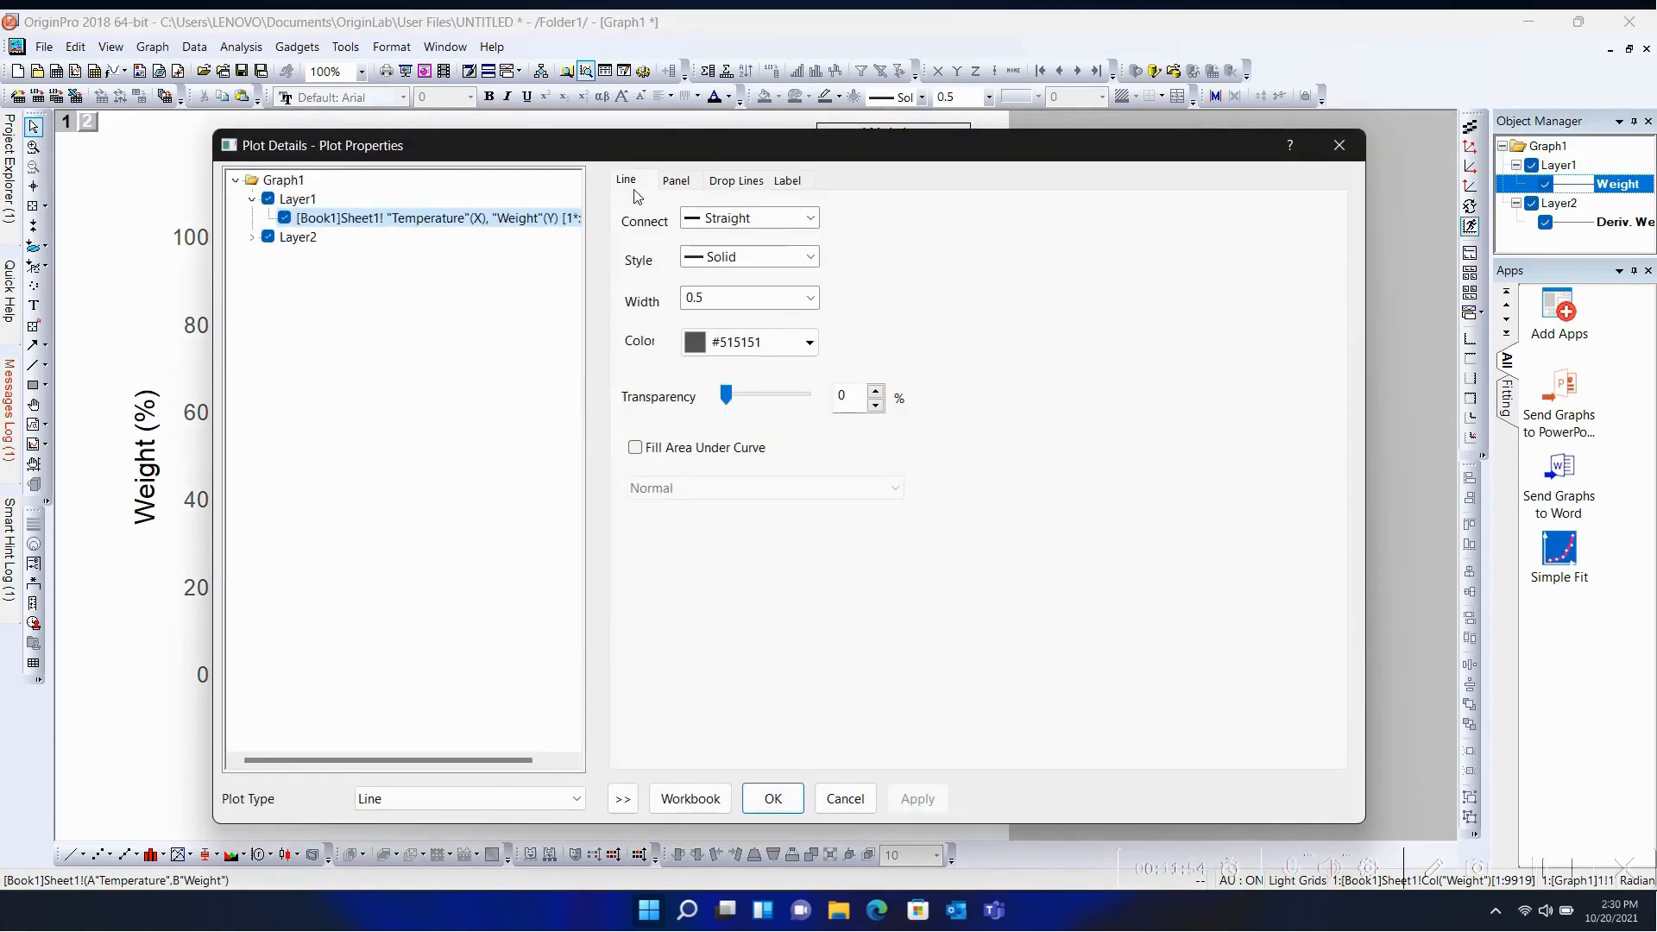
left_click(810, 298)
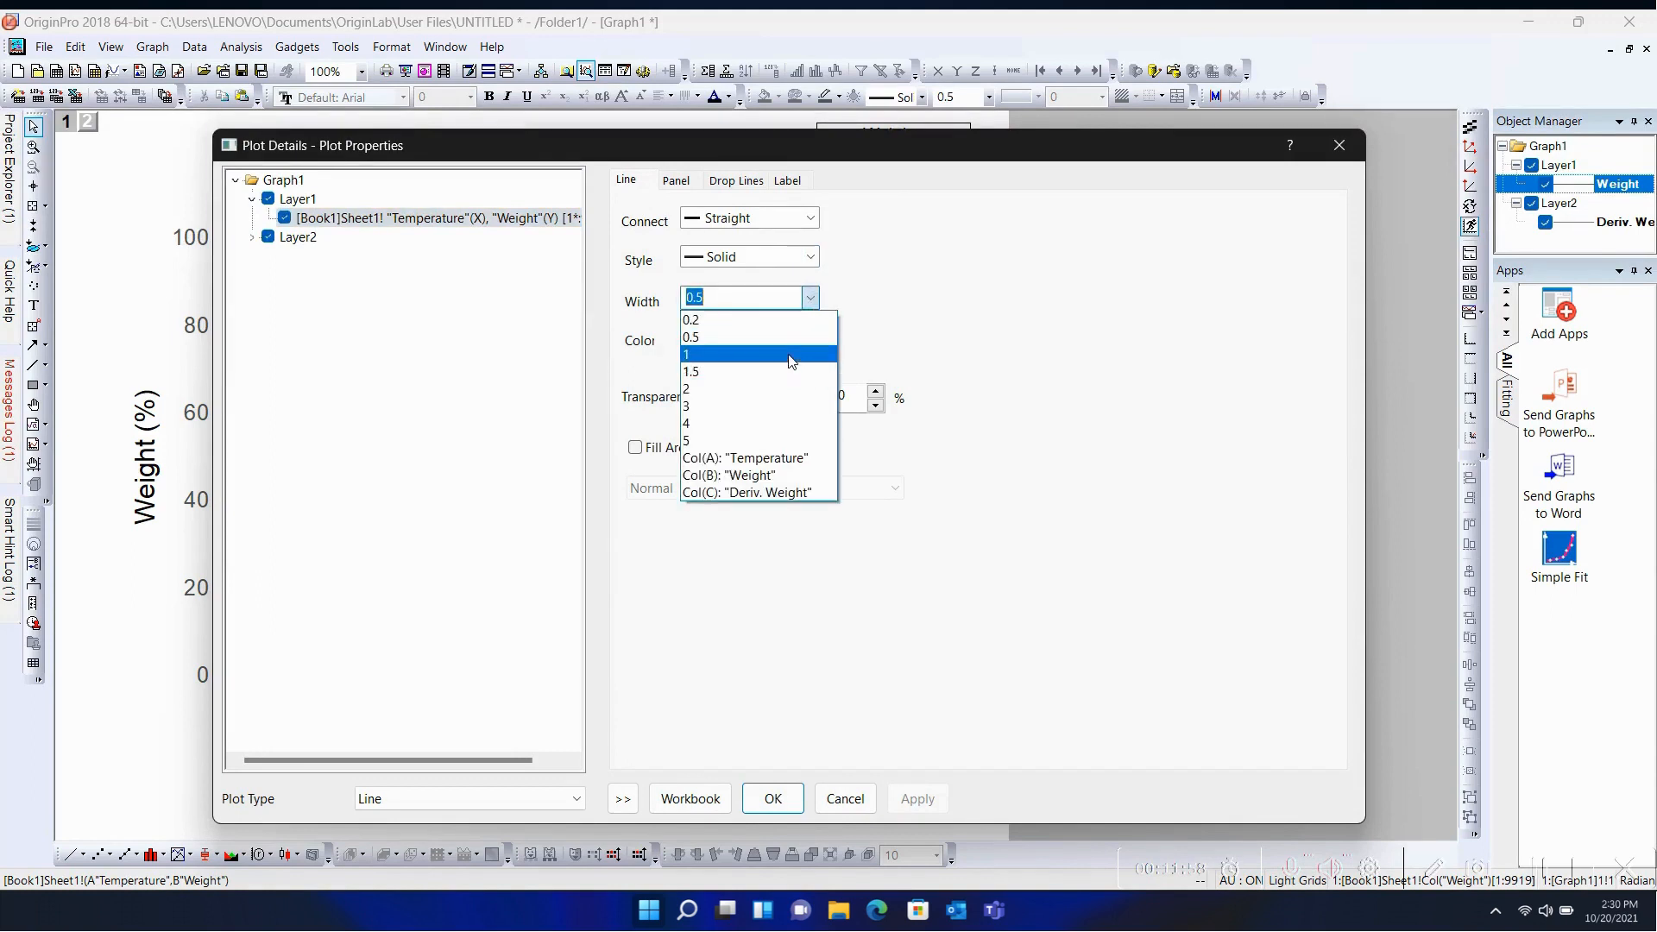
left_click(792, 354)
left_click(784, 342)
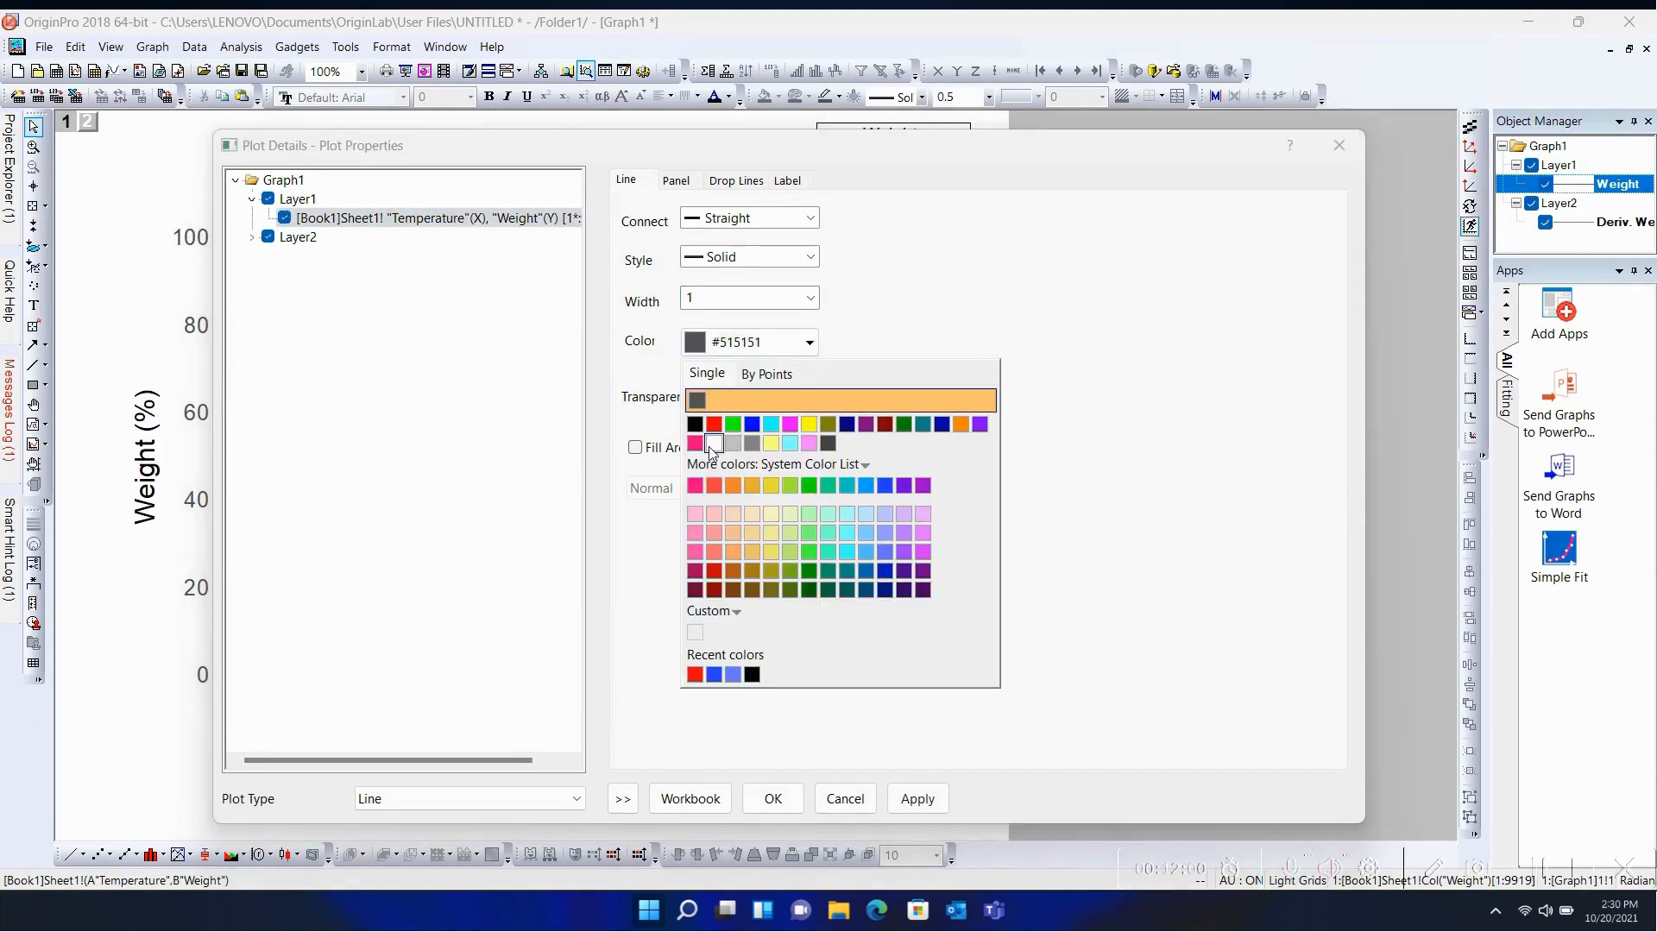
left_click(752, 674)
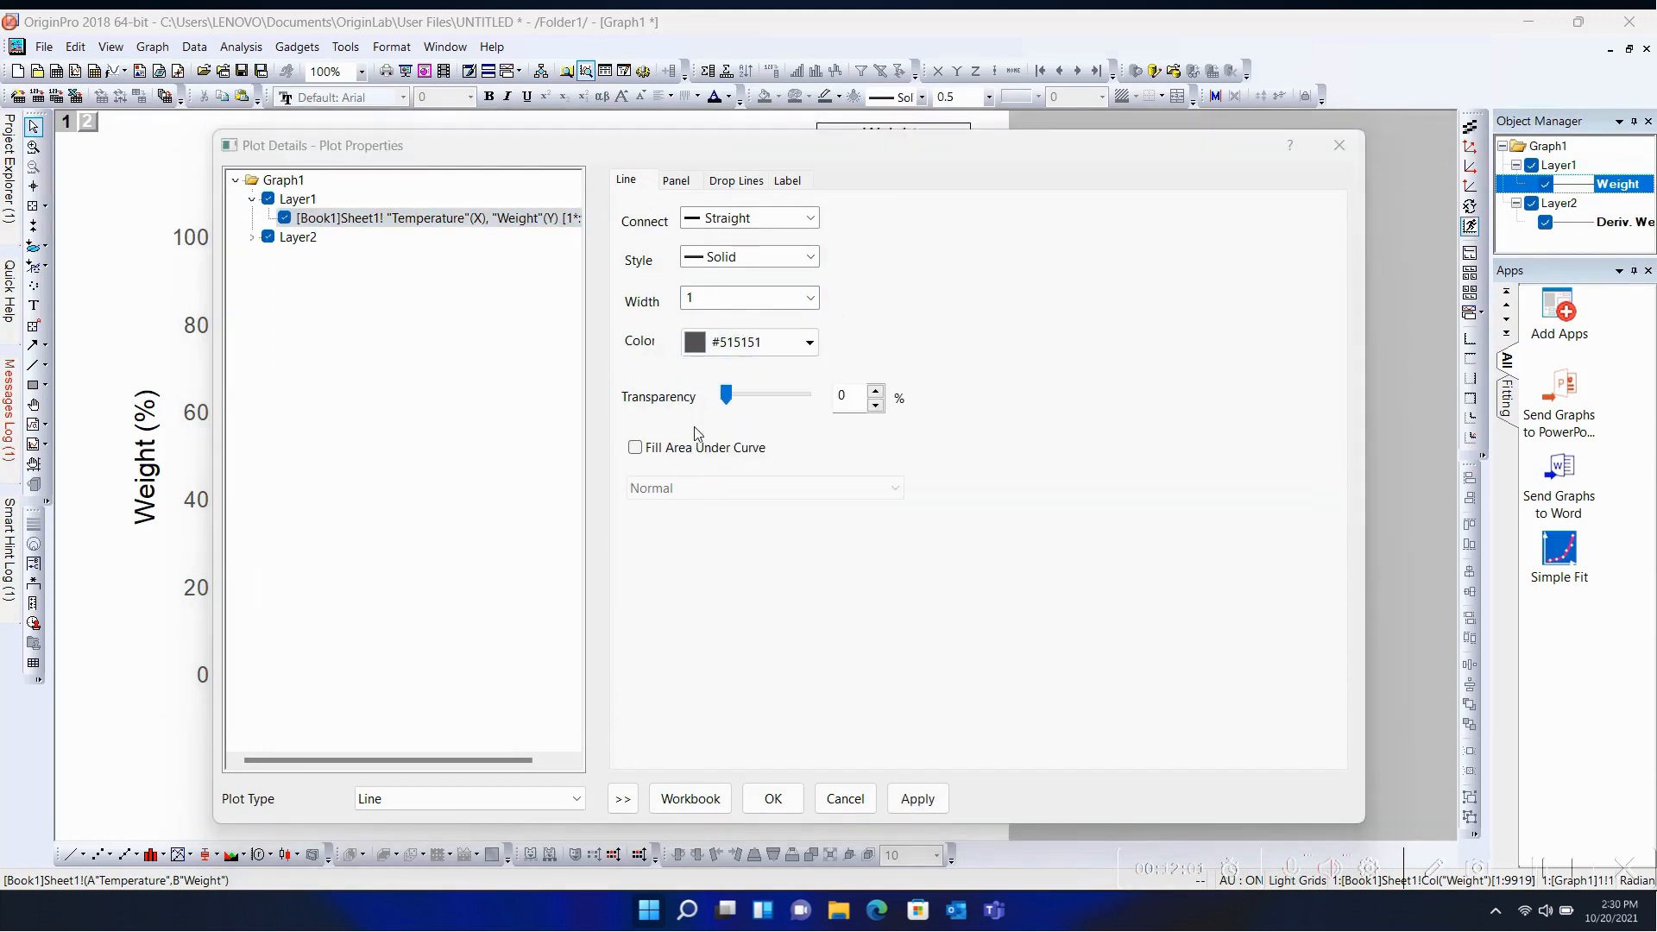
left_click(799, 794)
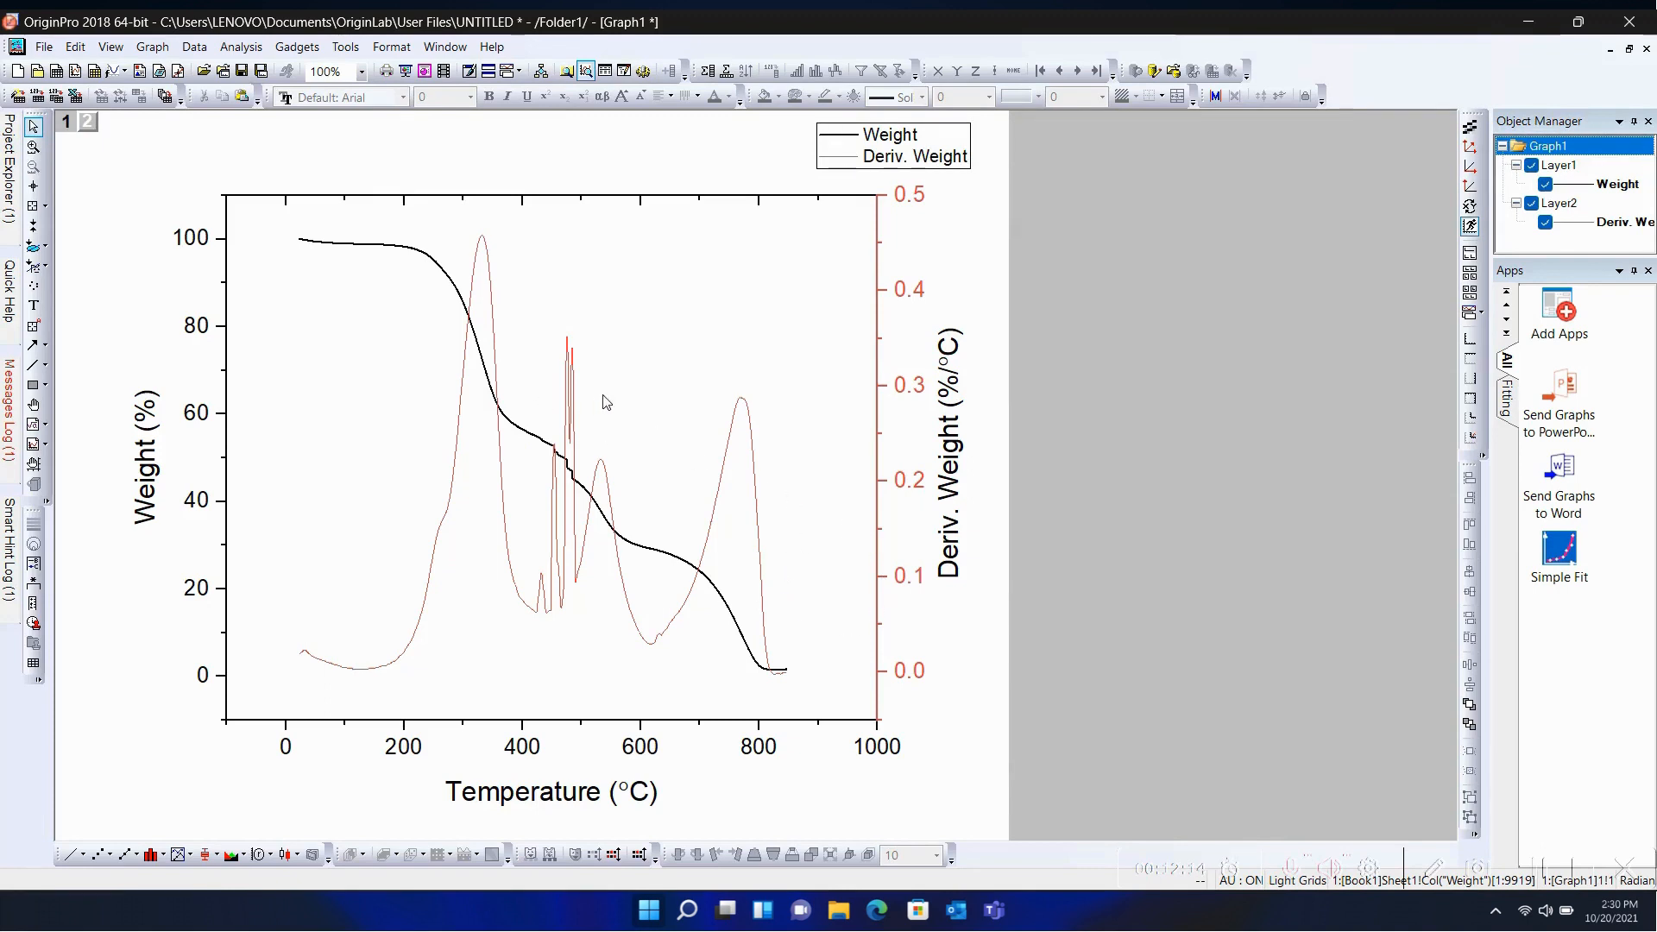
Step: Set the Deriv. Weight curve's line width to 1 and its color to blue (#1E3CFF)
double_click(497, 306)
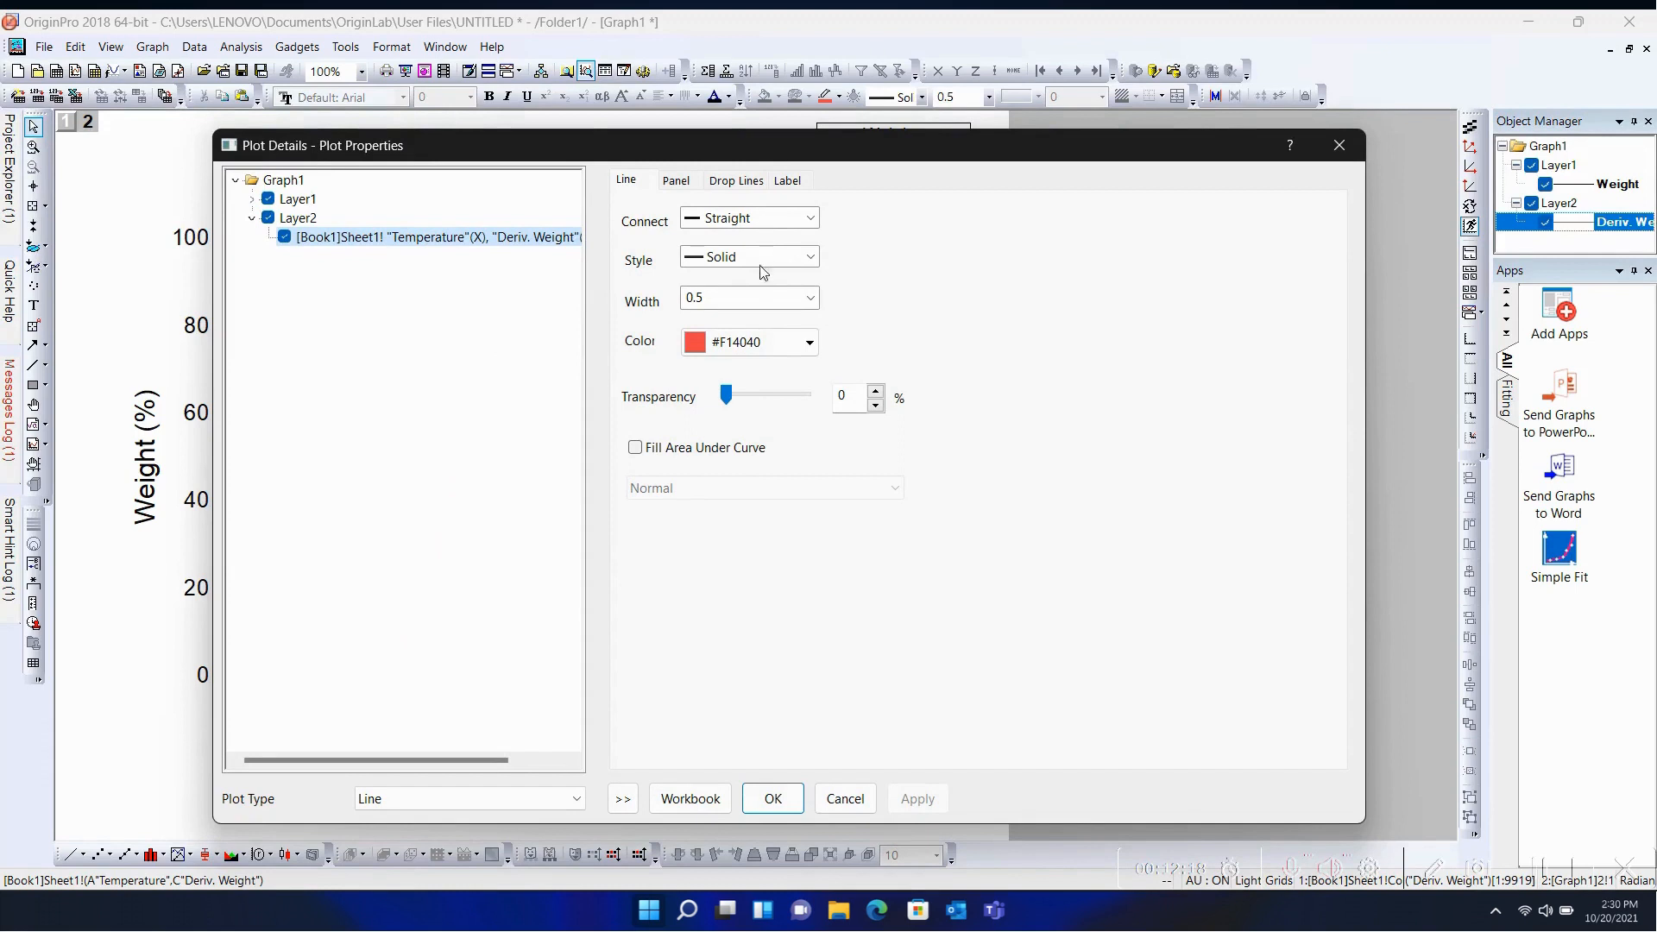
left_click(747, 298)
left_click(810, 298)
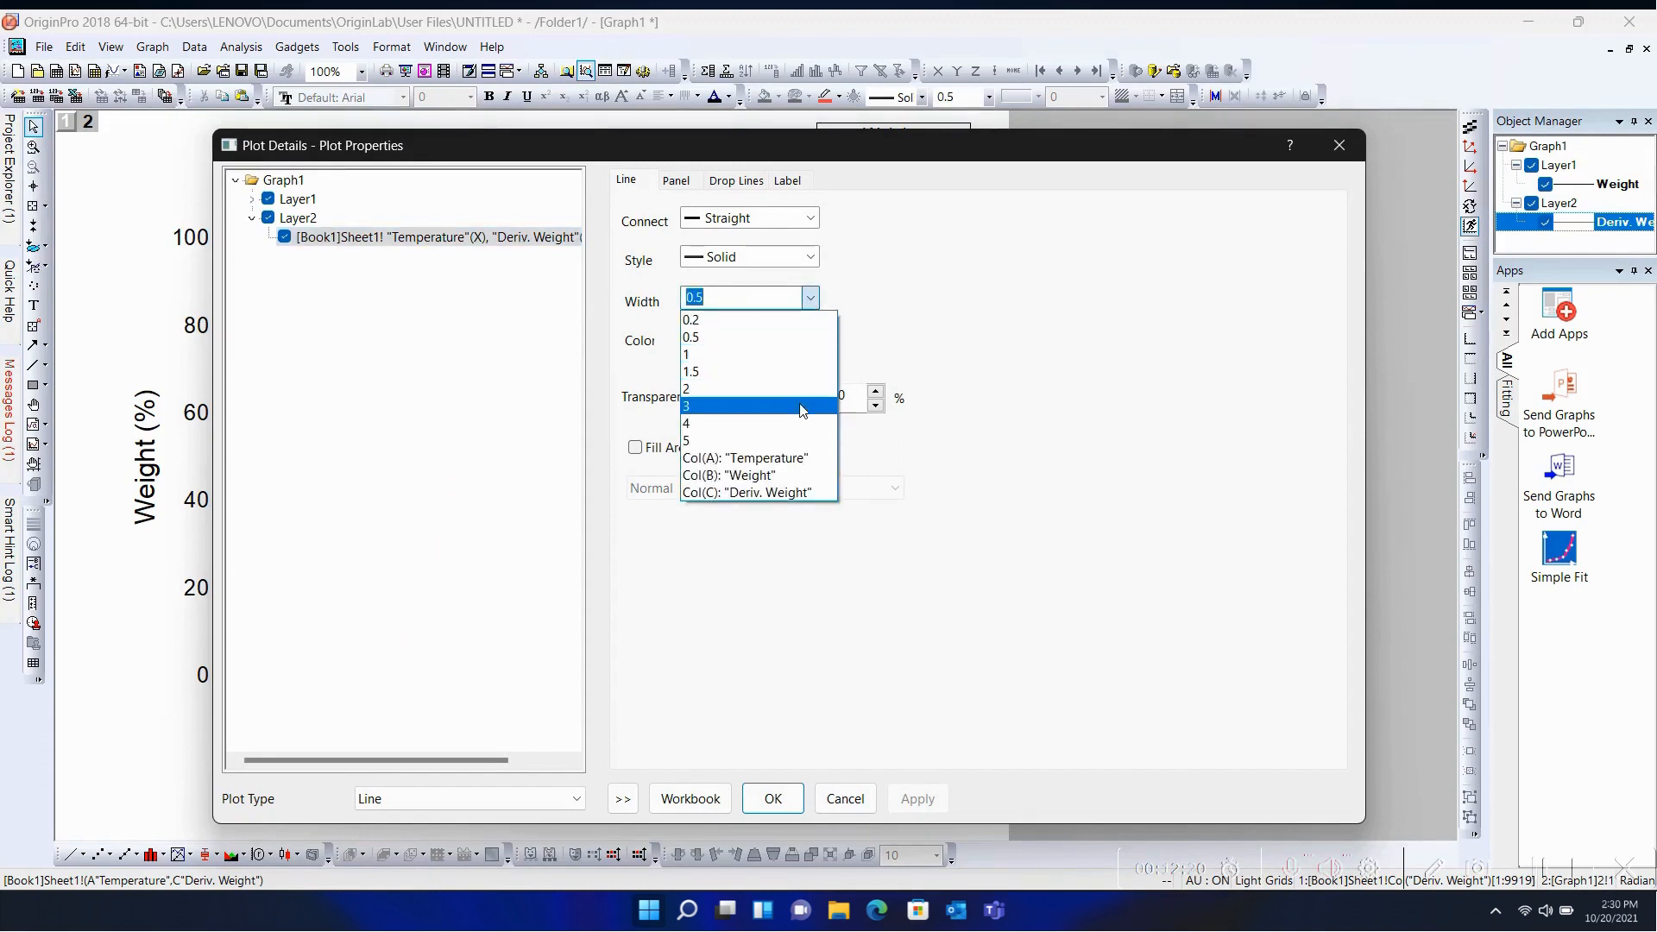
left_click(788, 355)
left_click(790, 345)
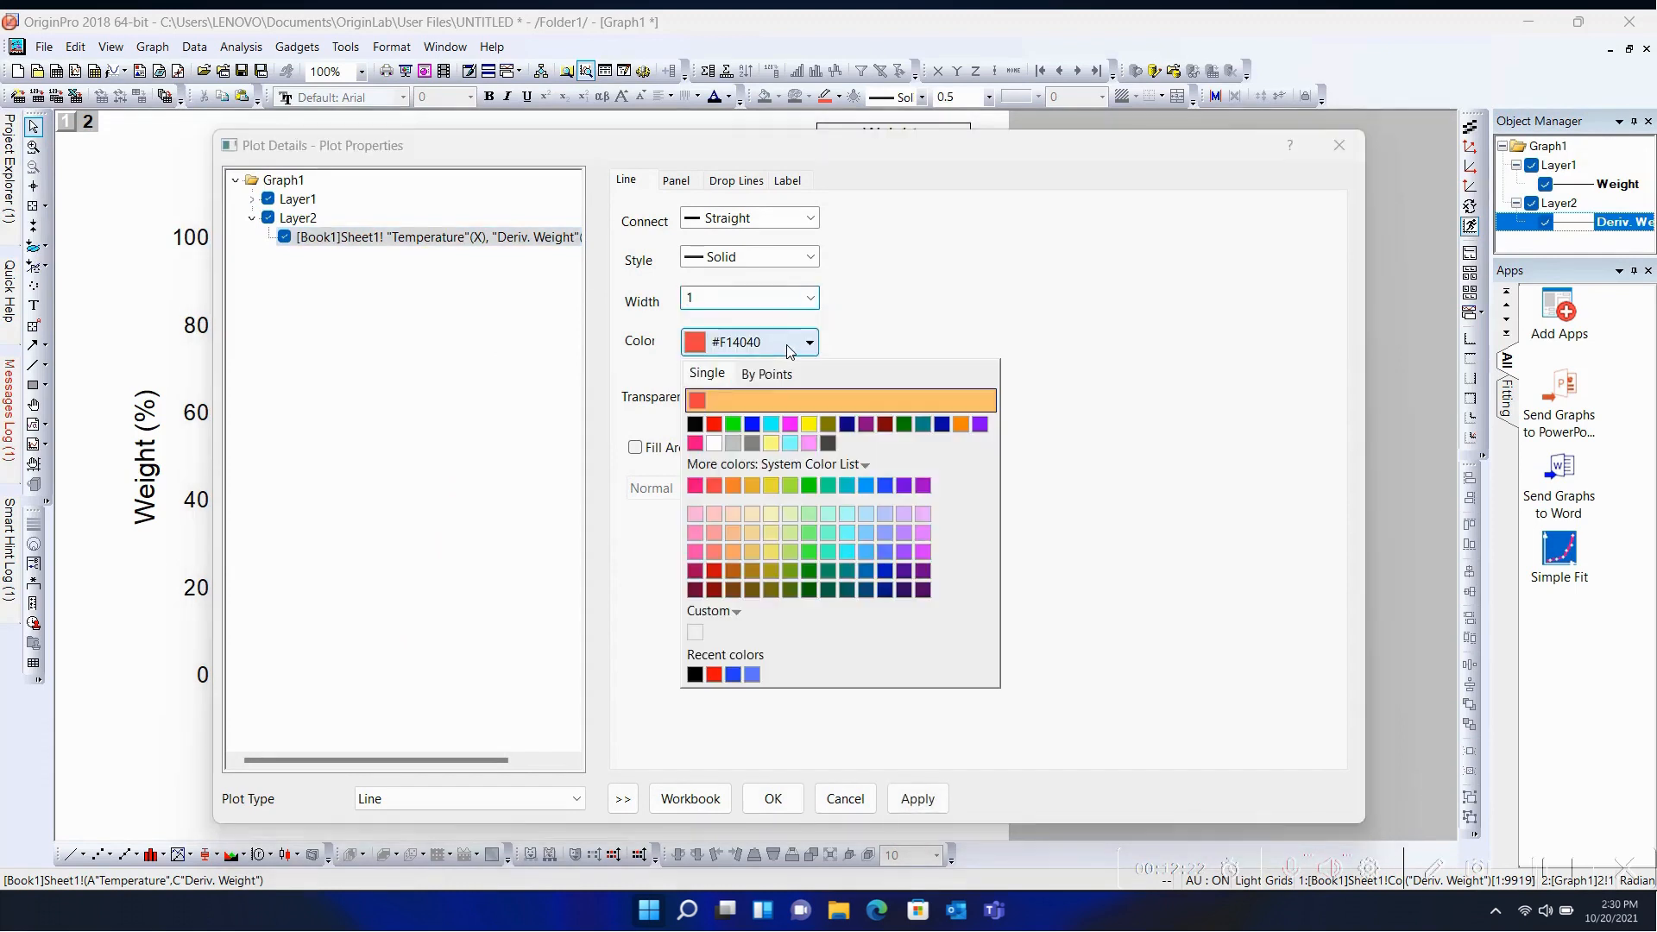
left_click(885, 485)
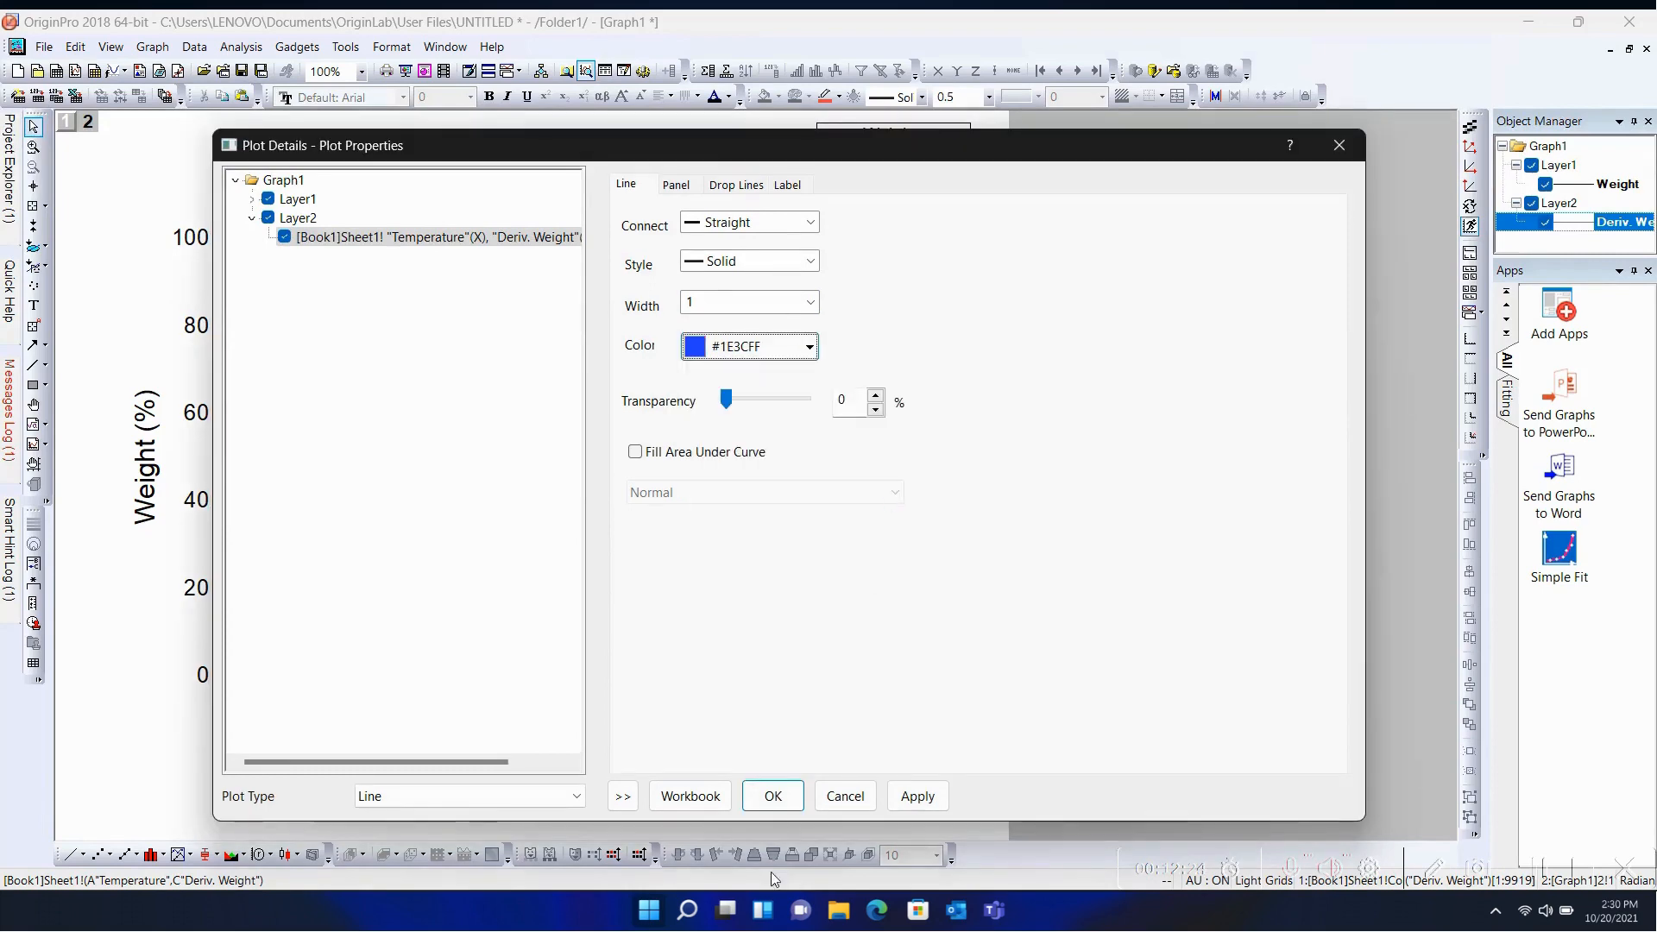
left_click(773, 795)
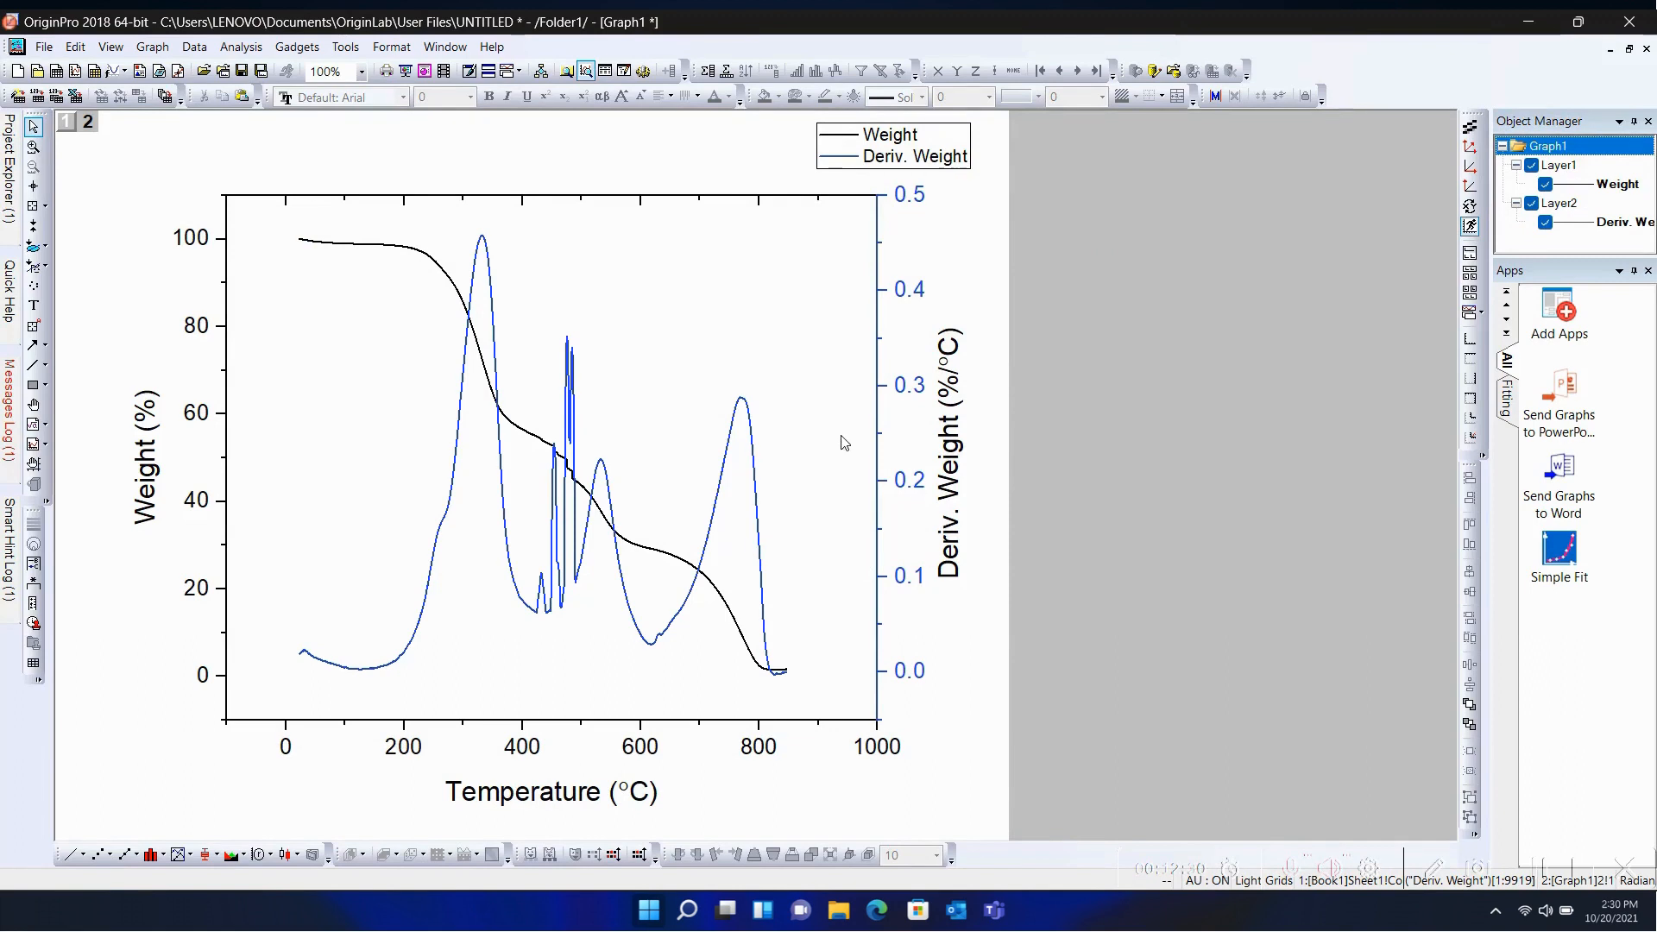
Step: Select the Deriv. Weight curve, dismiss the selection hint and open the Smooth signal-processing settings for it
scroll(497, 451, "up", 3)
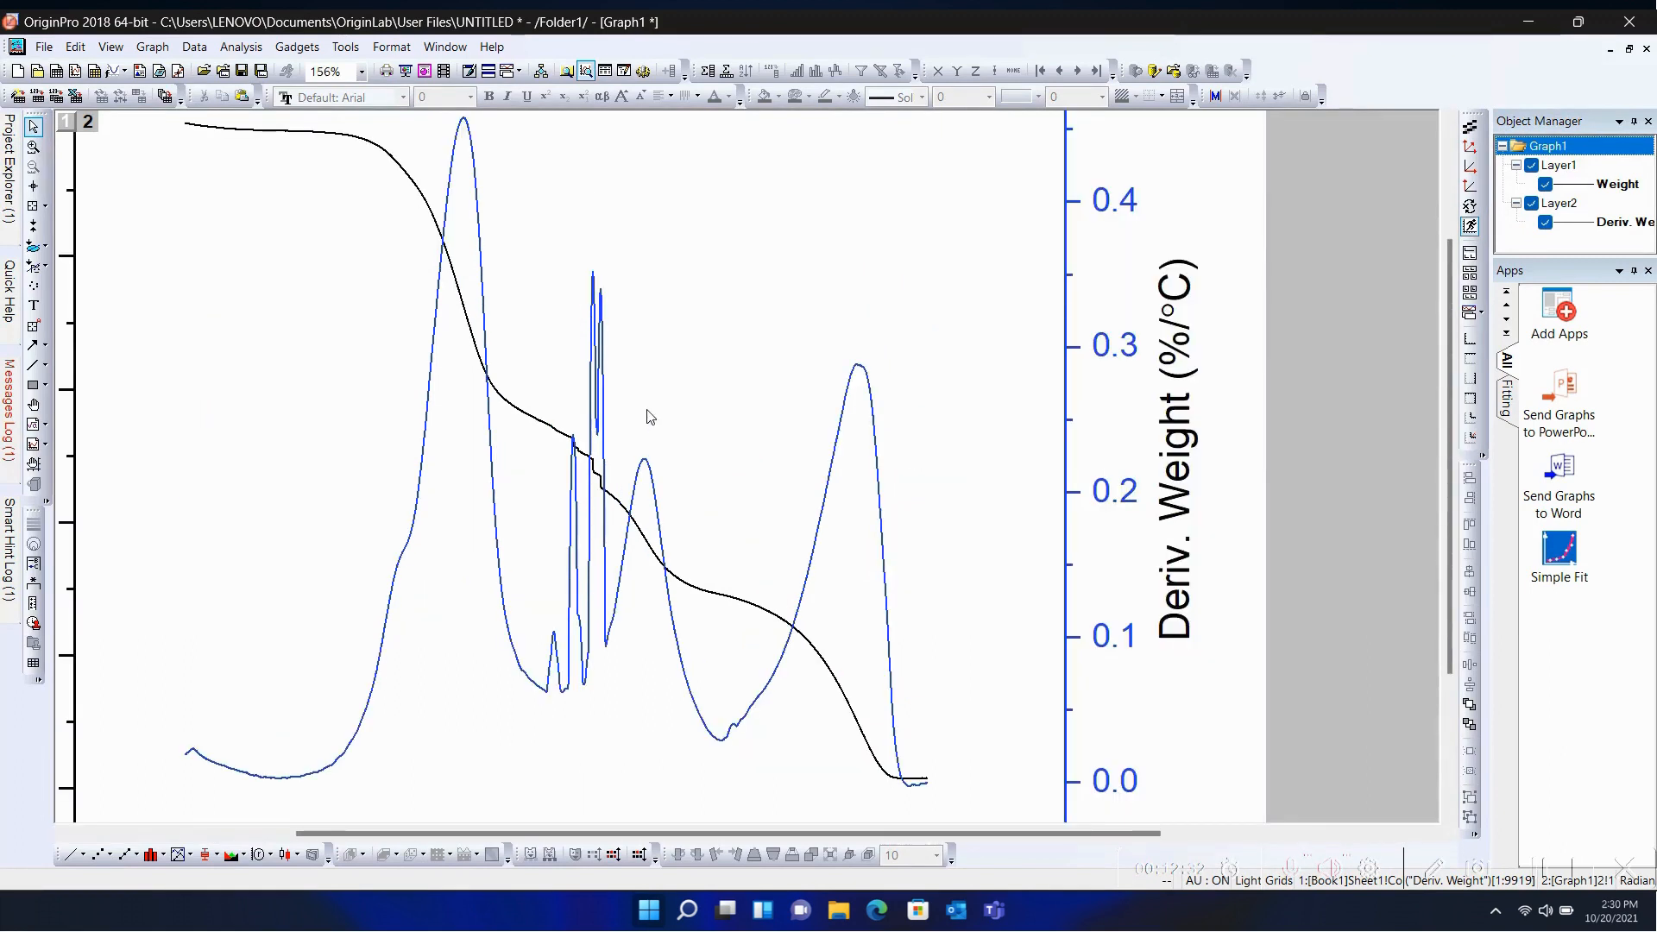
scroll(639, 391, "down", 1)
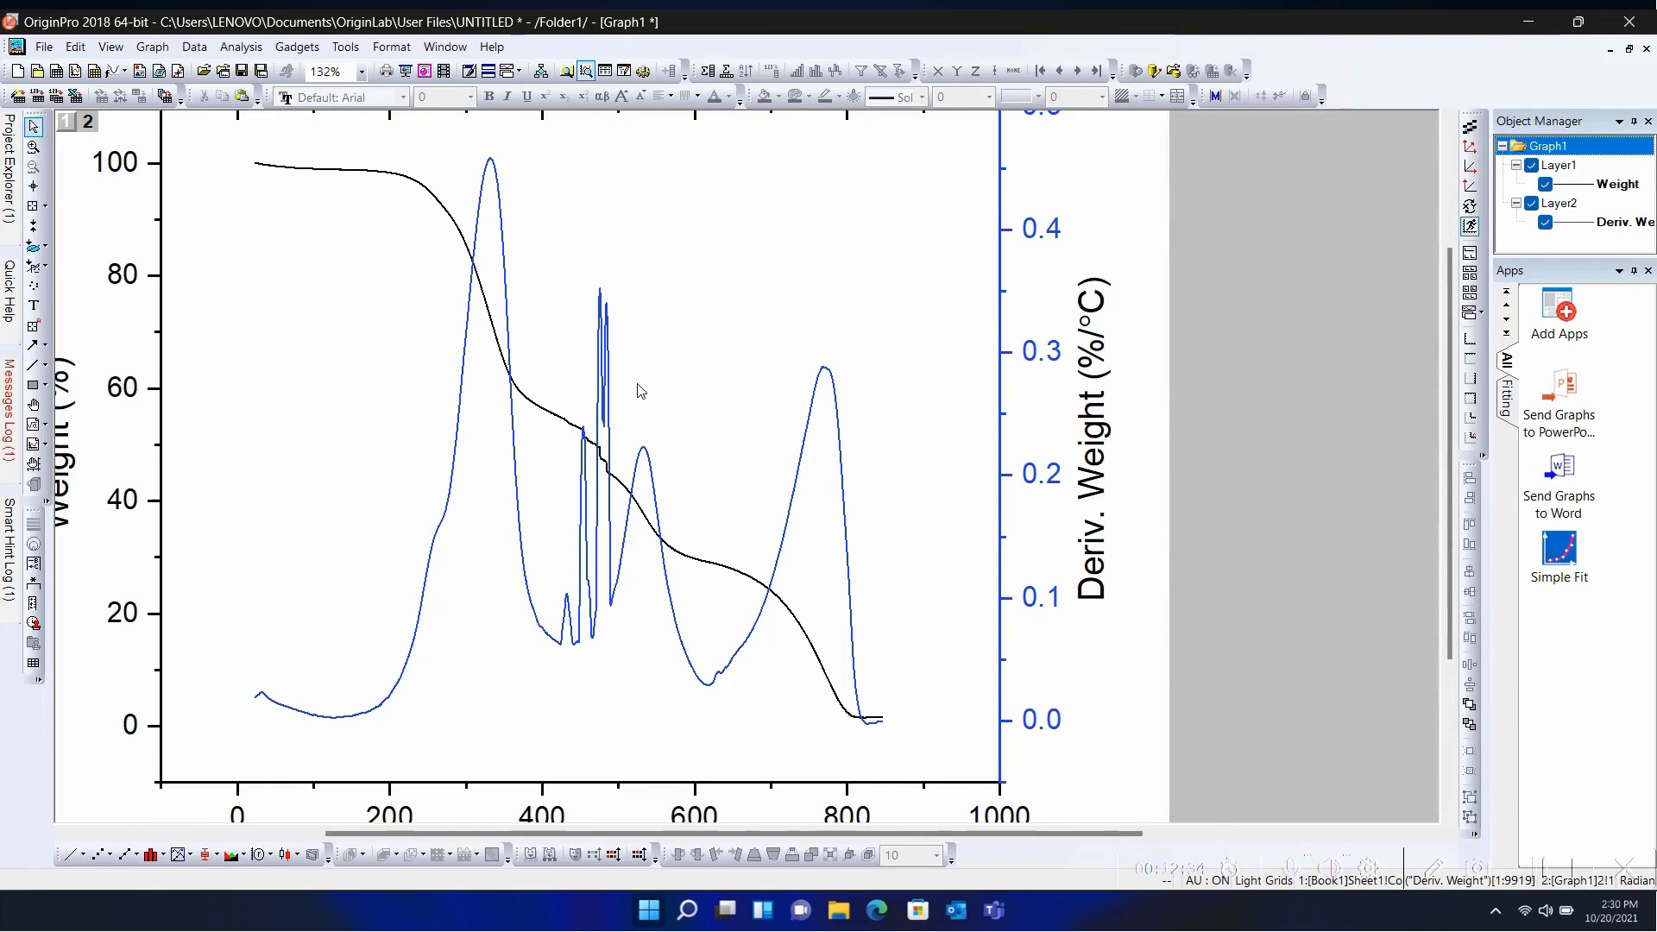
scroll(638, 391, "up", 3)
scroll(639, 391, "down", 3)
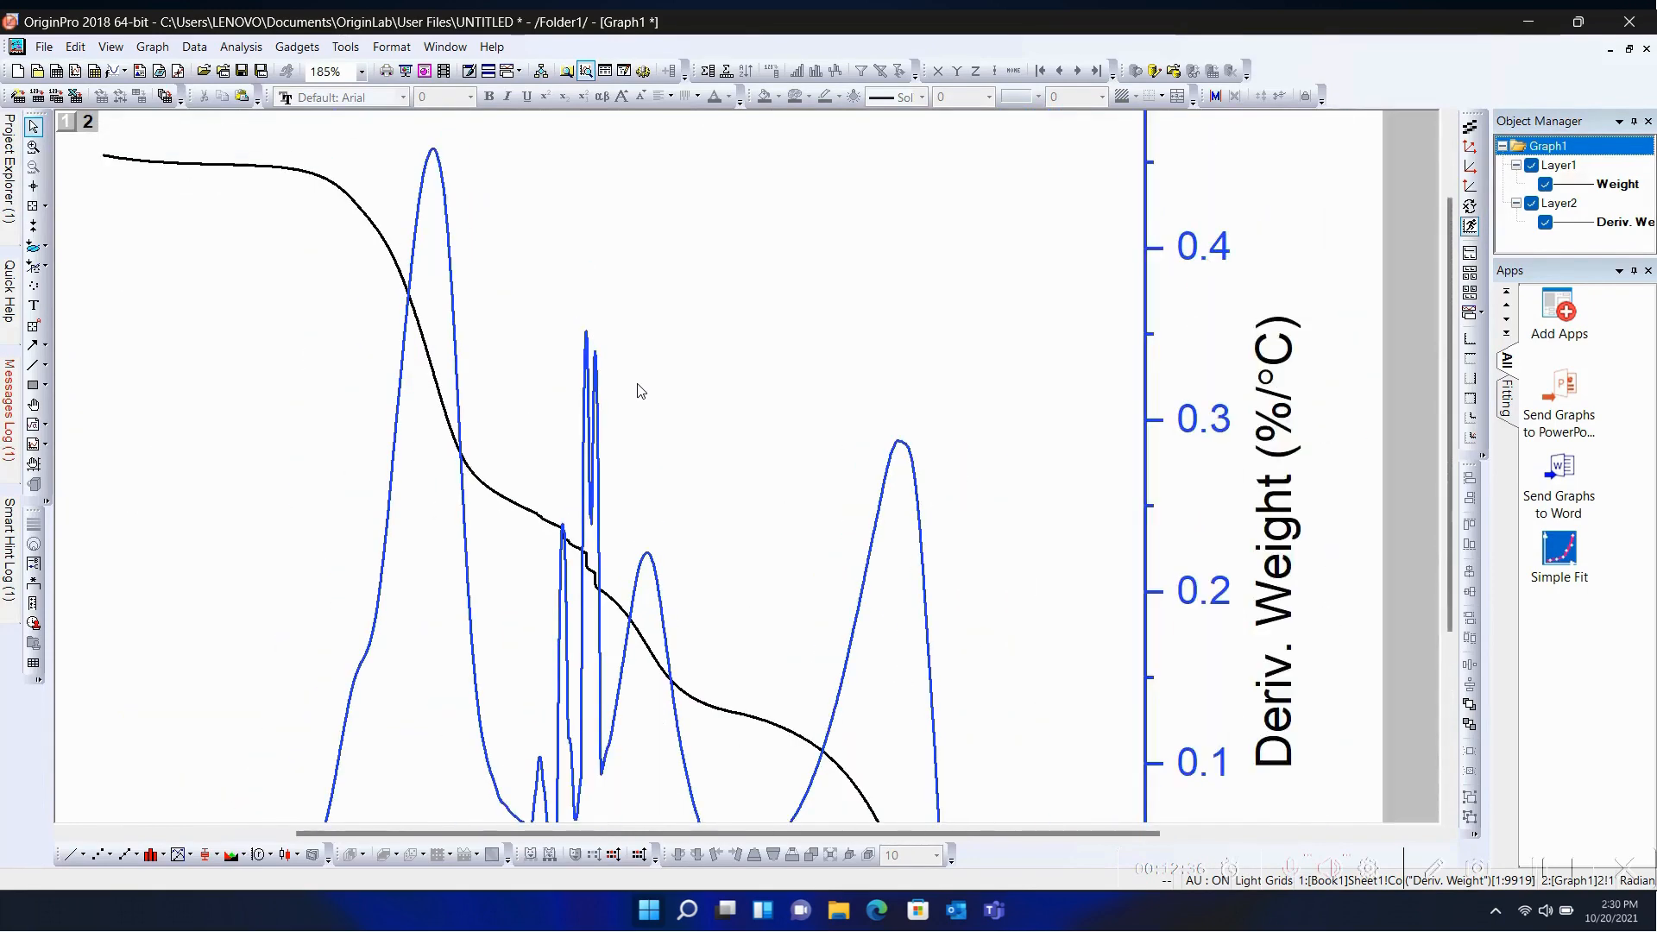
scroll(524, 387, "down", 1)
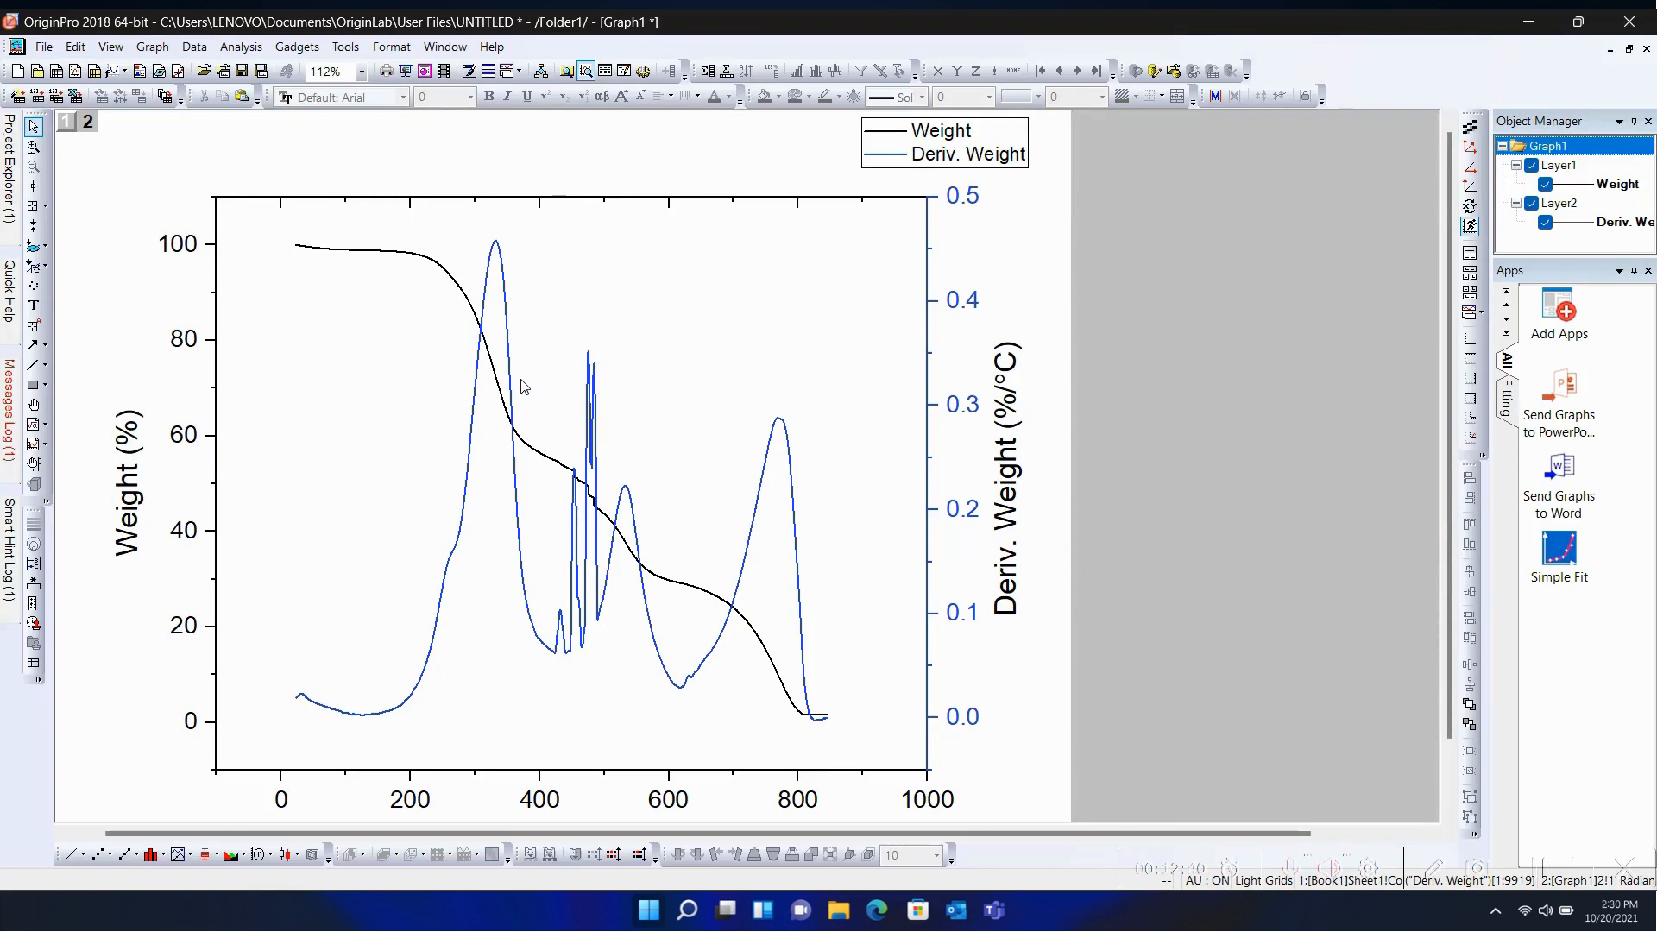
left_click(512, 373)
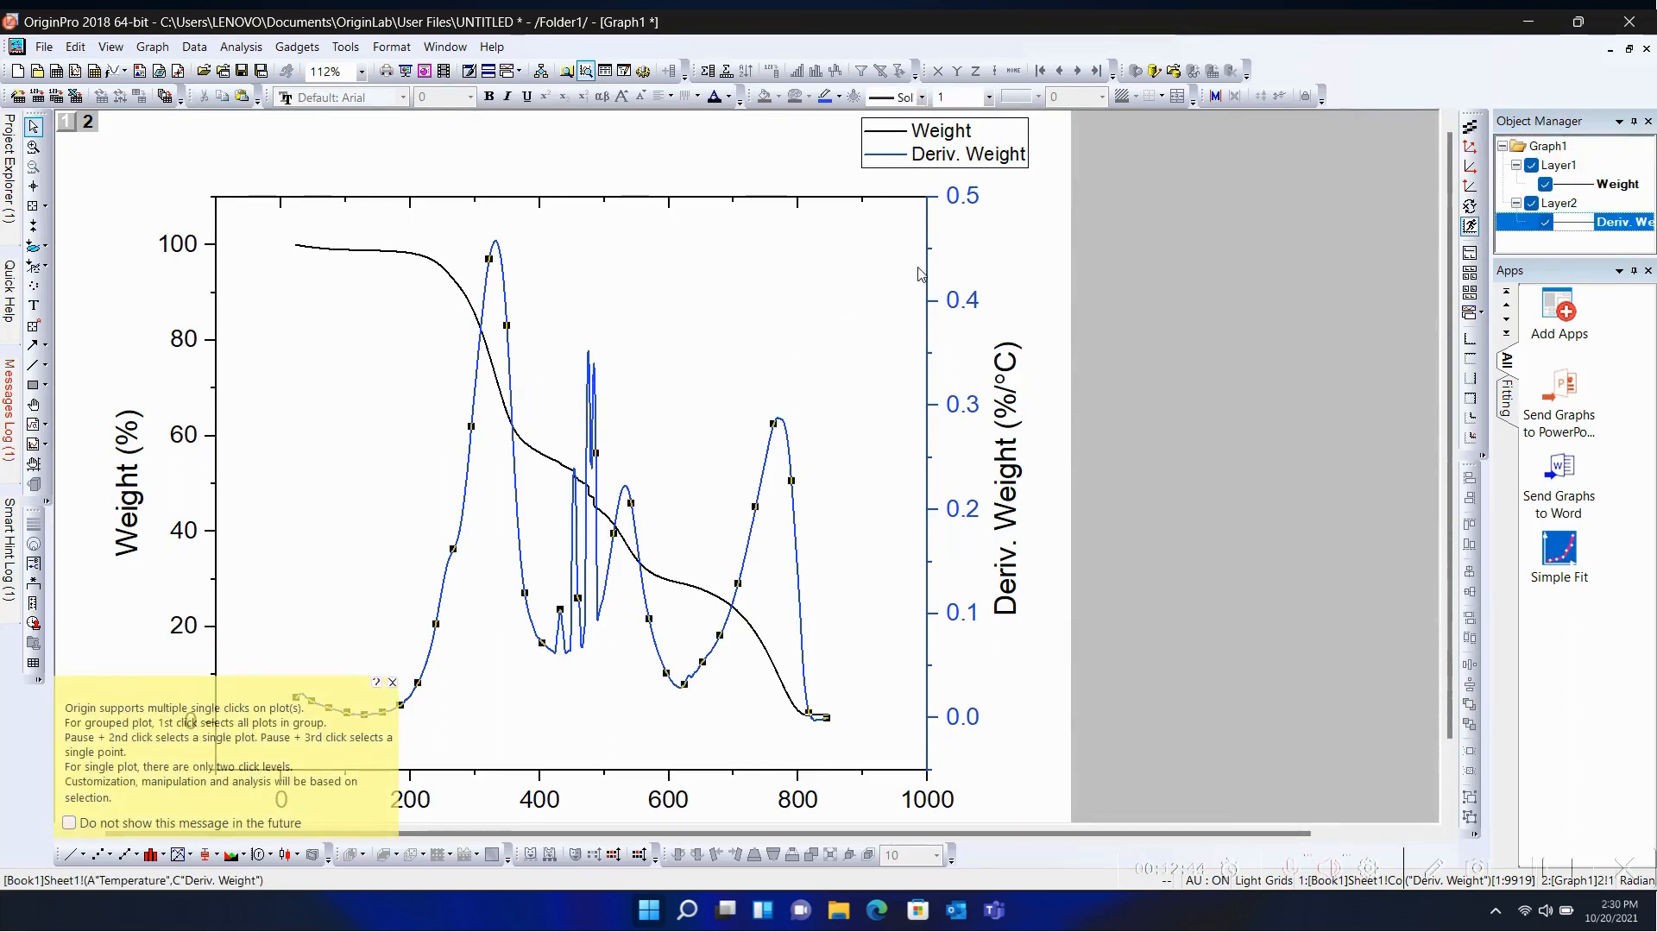
left_click(393, 682)
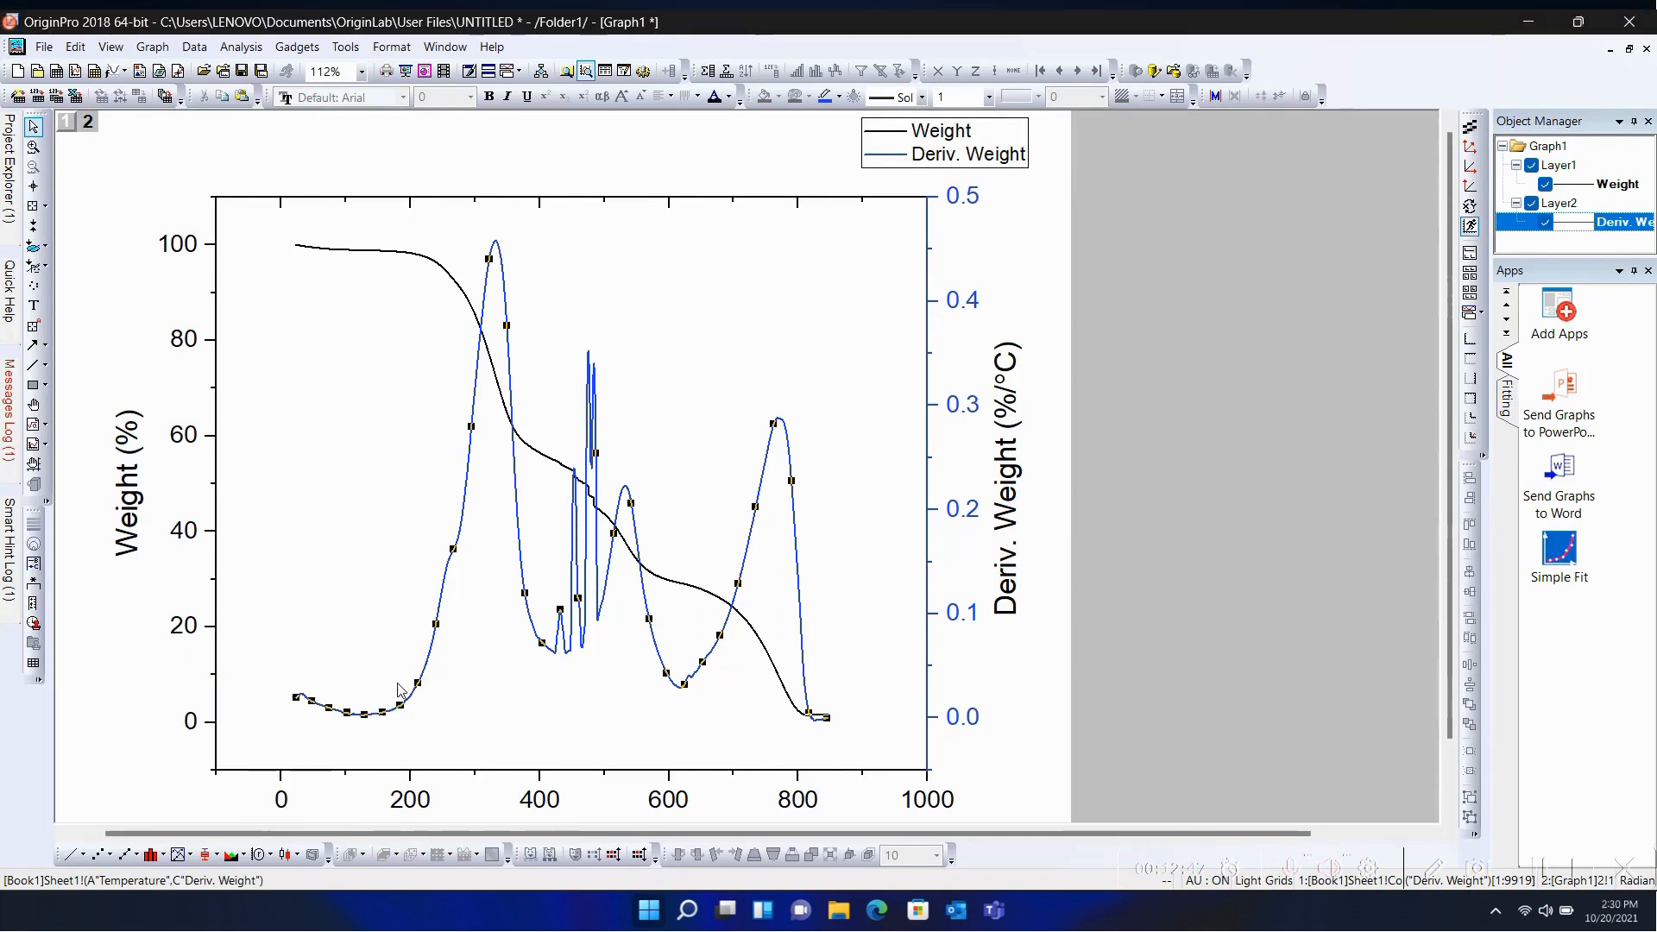
left_click(243, 50)
mouse_move(194, 48)
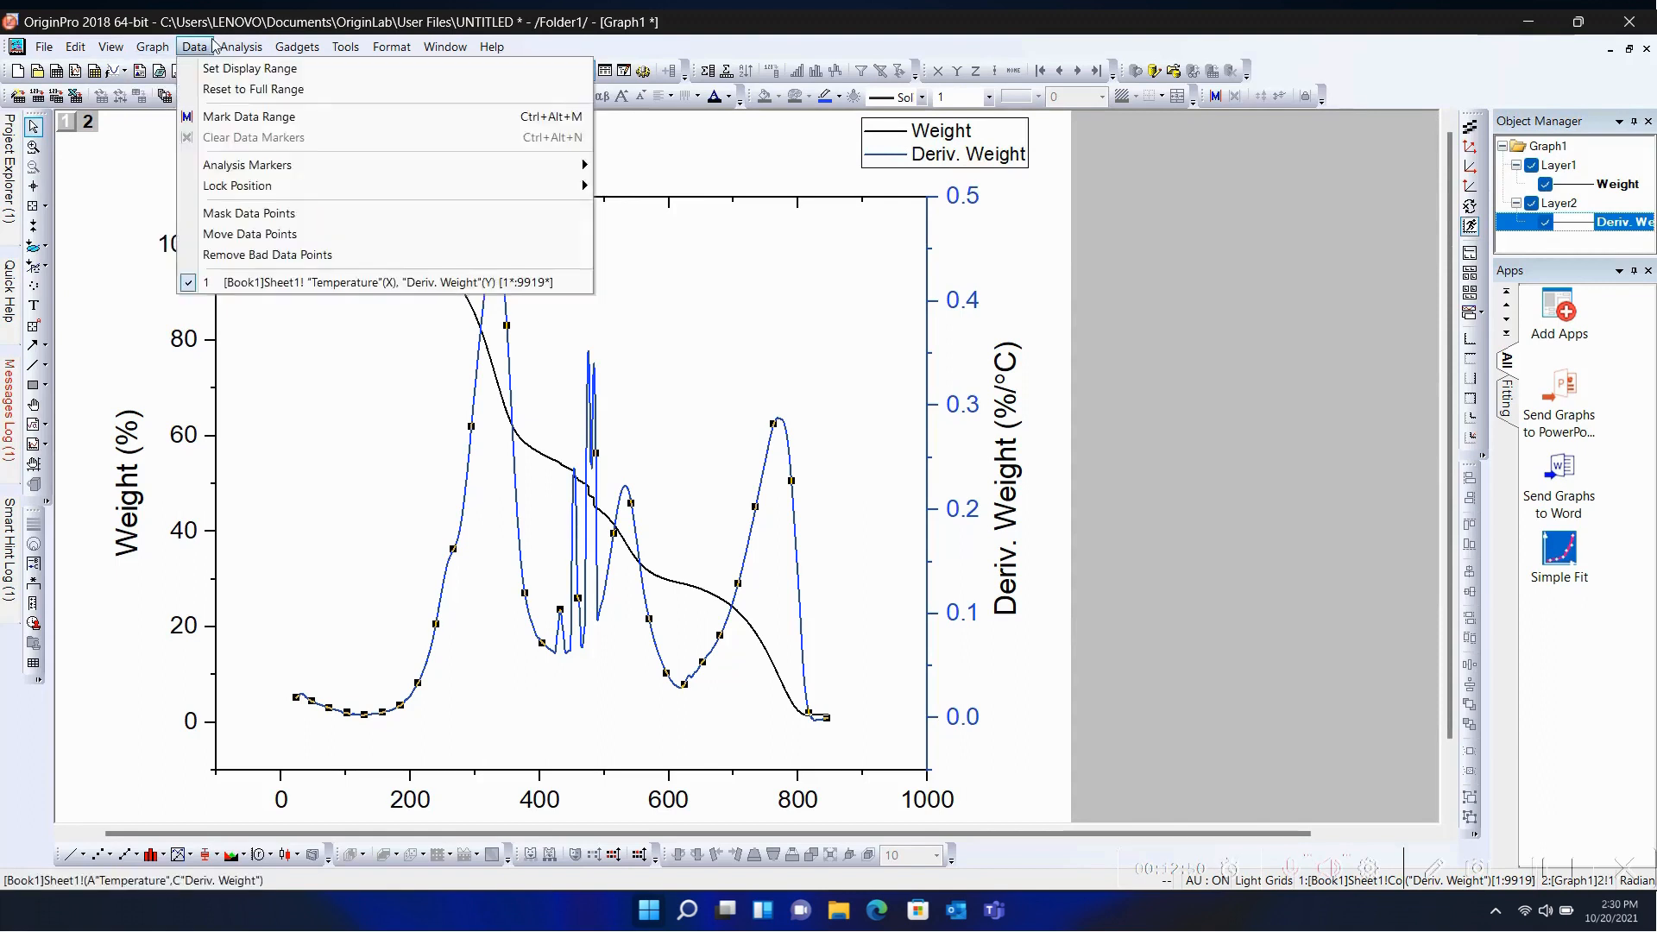
mouse_move(309, 157)
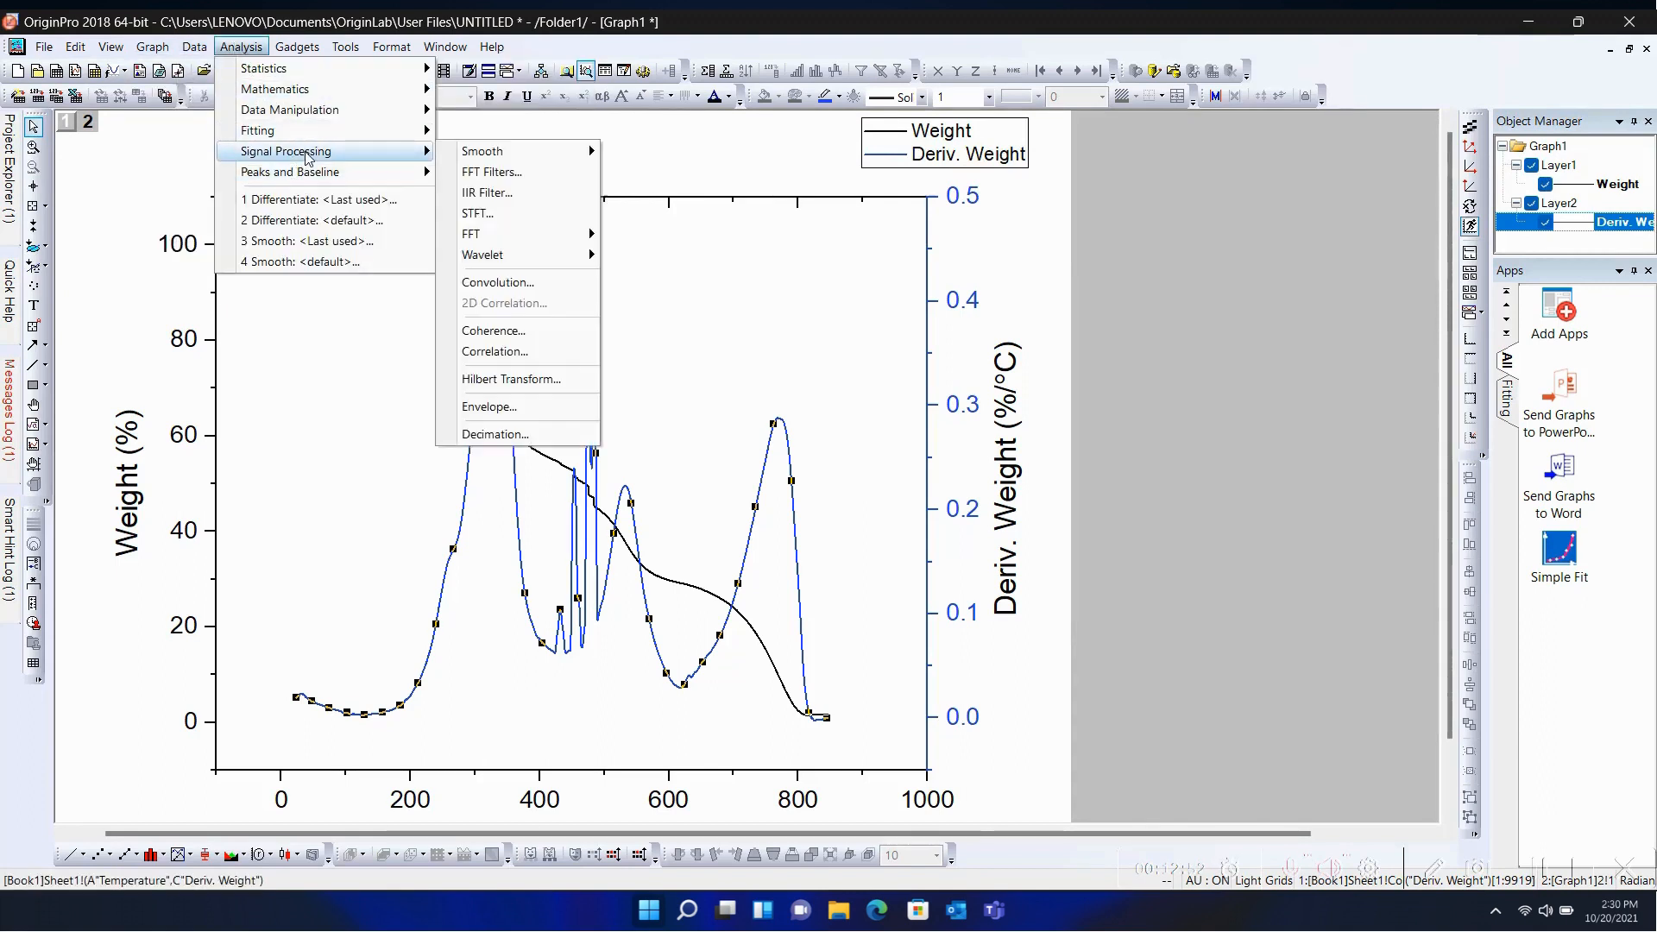
mouse_move(507, 153)
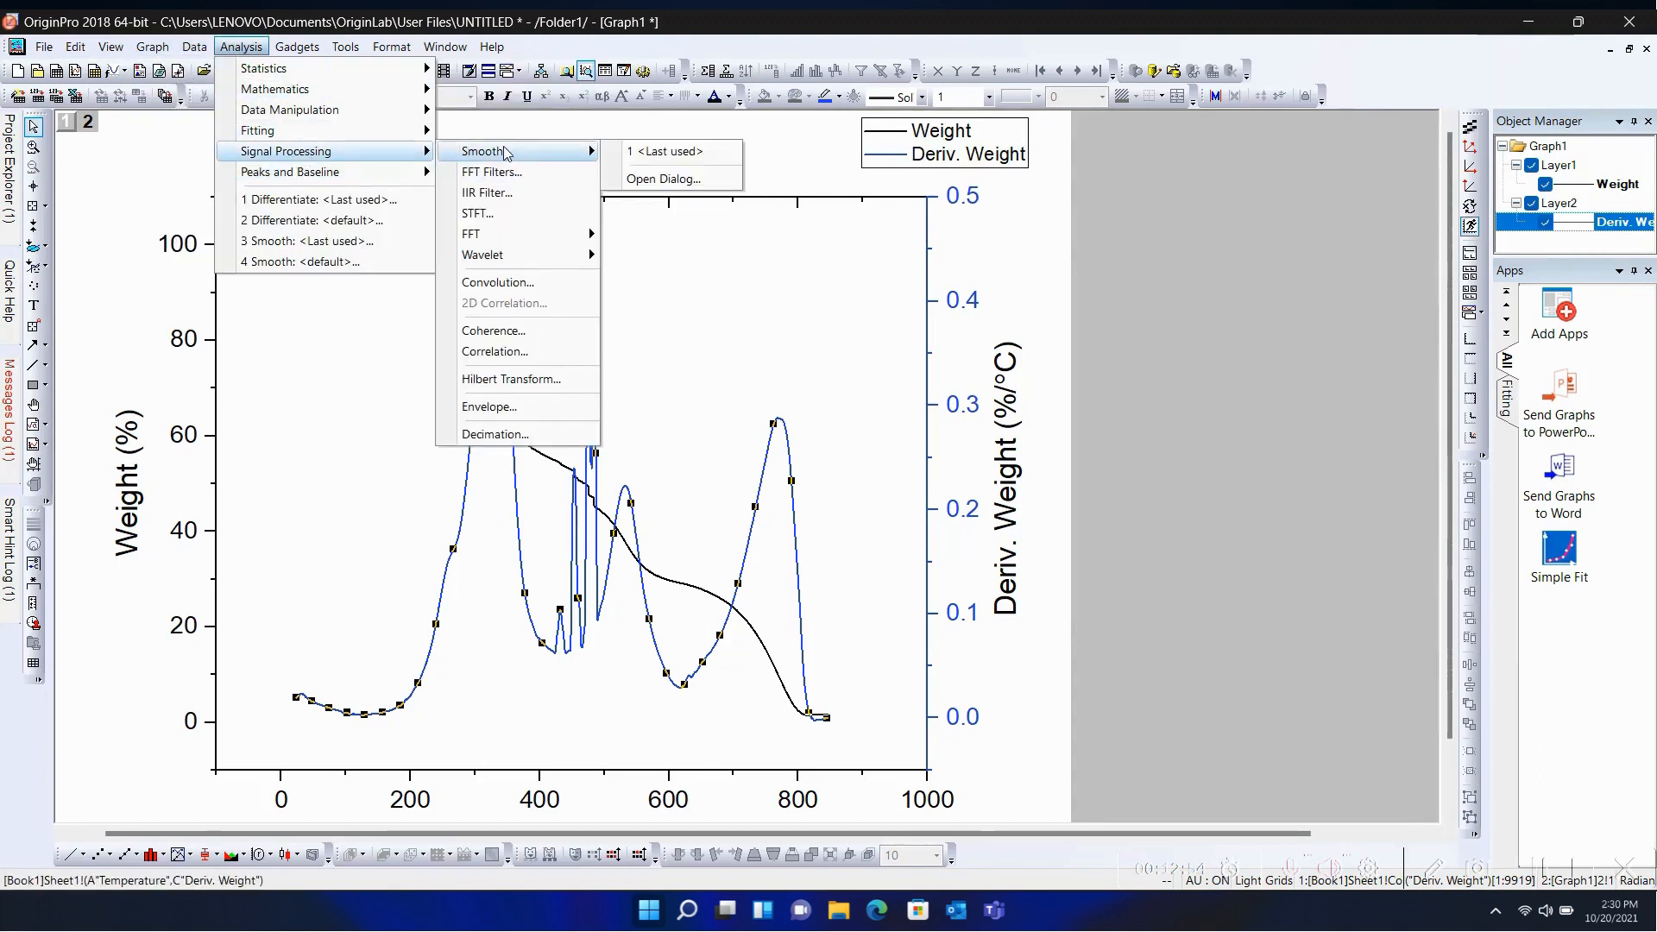
left_click(656, 178)
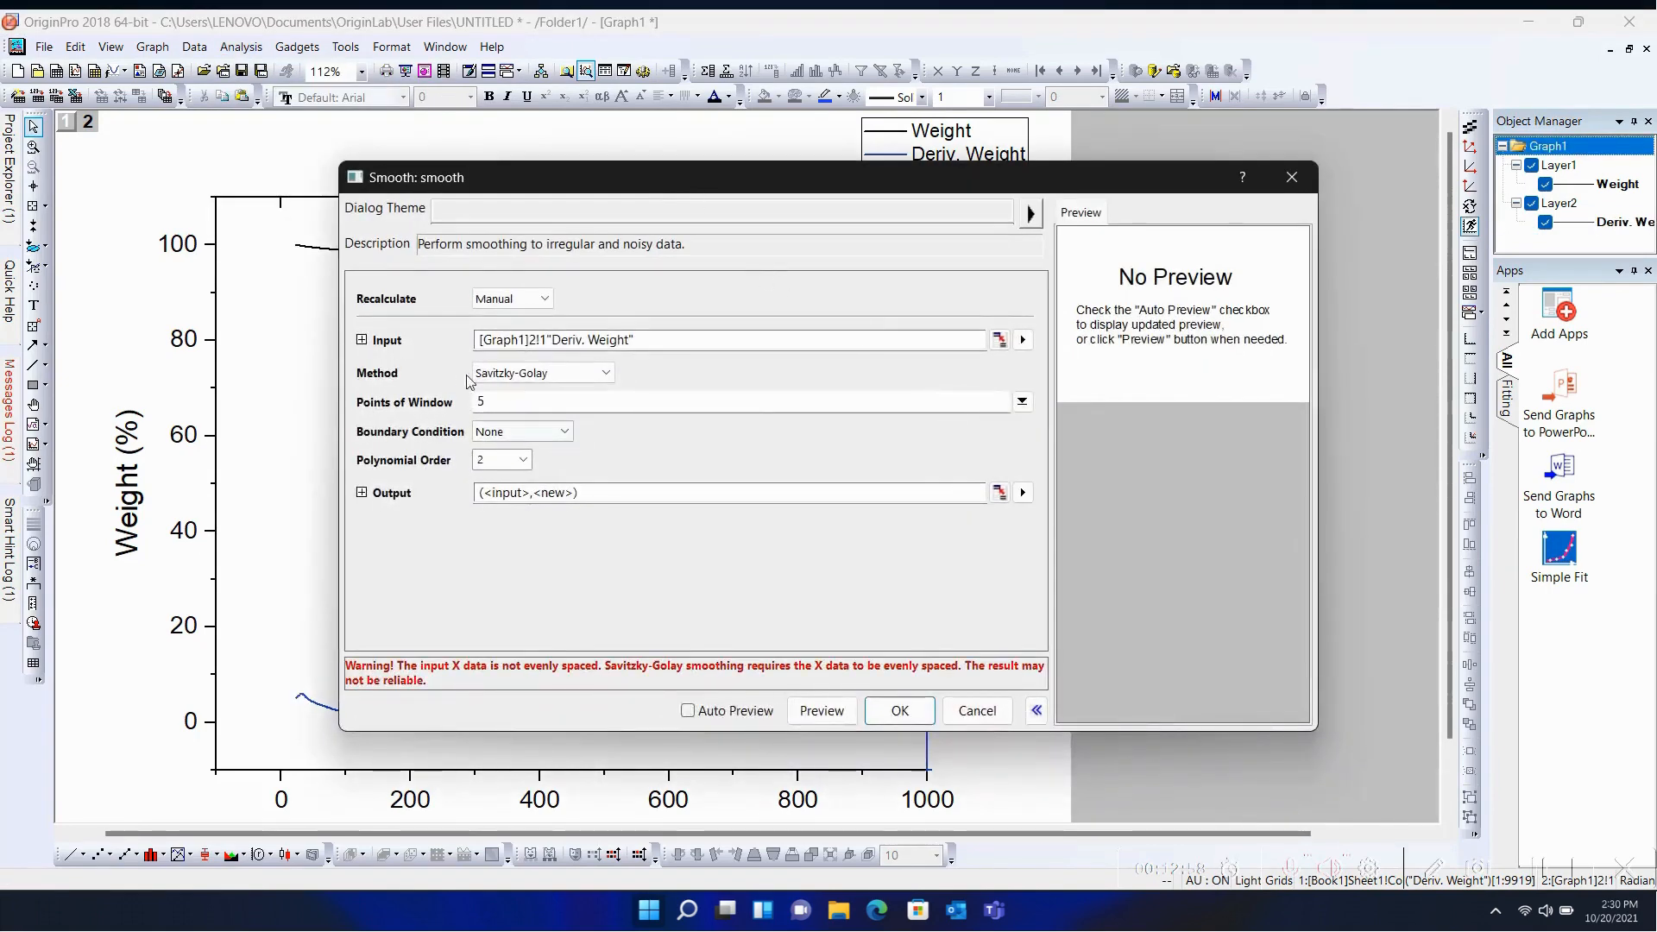
Step: Smooth the Deriv. Weight curve with the Adjacent-Averaging method and a 5-point window, previewing the result before applying it
left_click(538, 374)
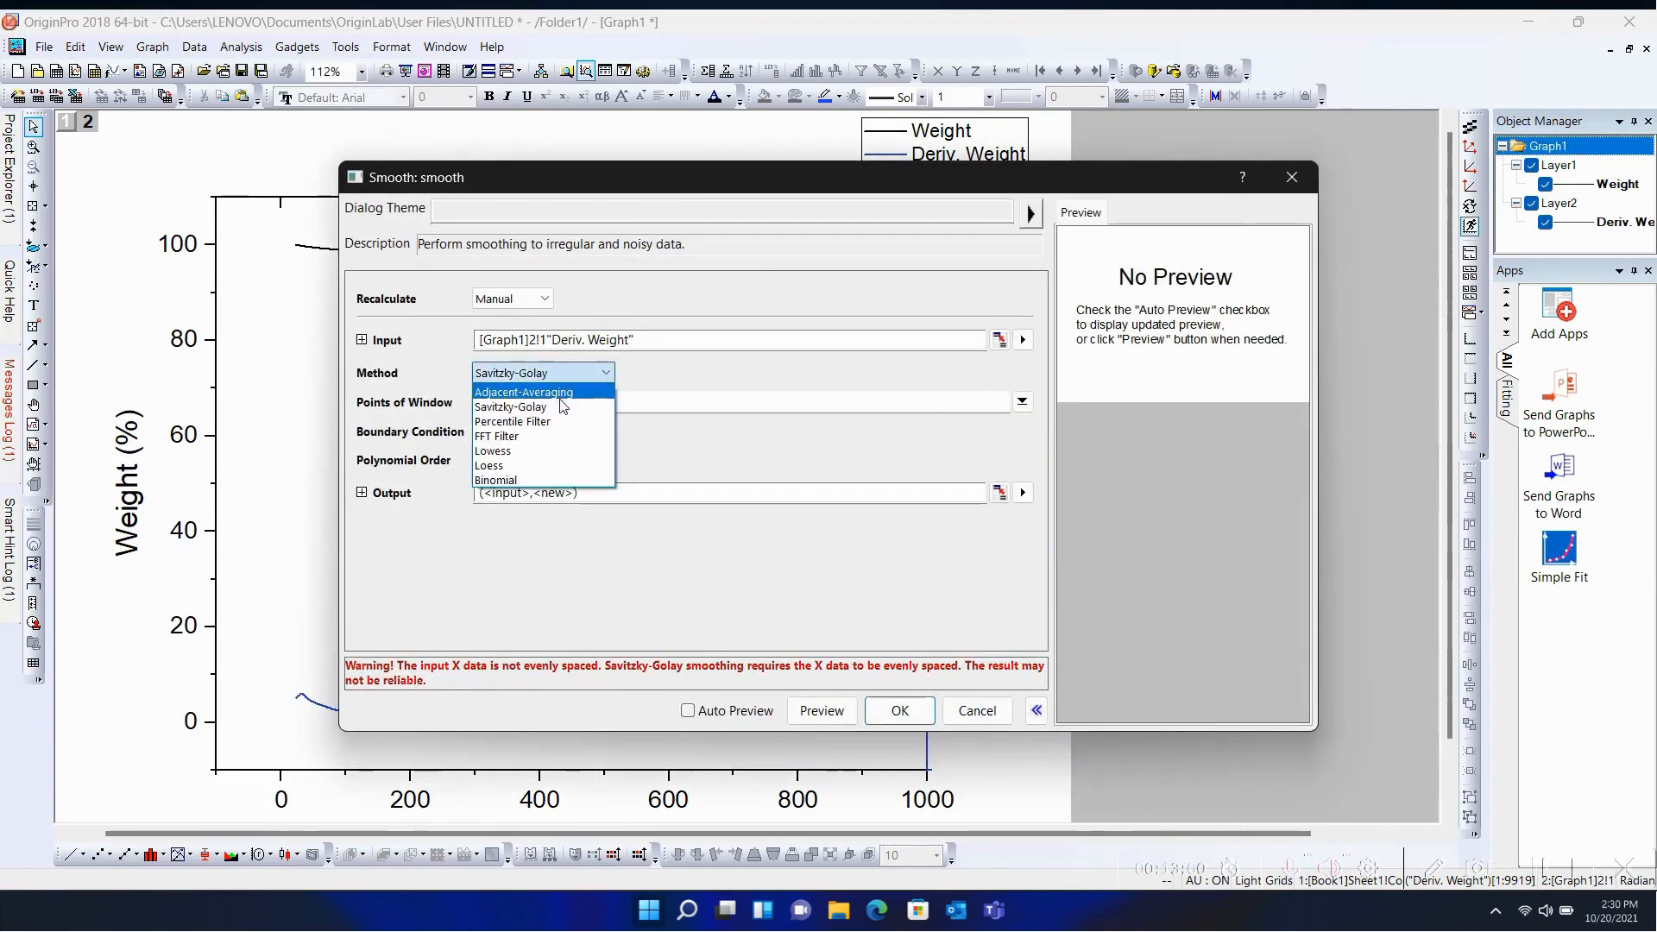
left_click(563, 395)
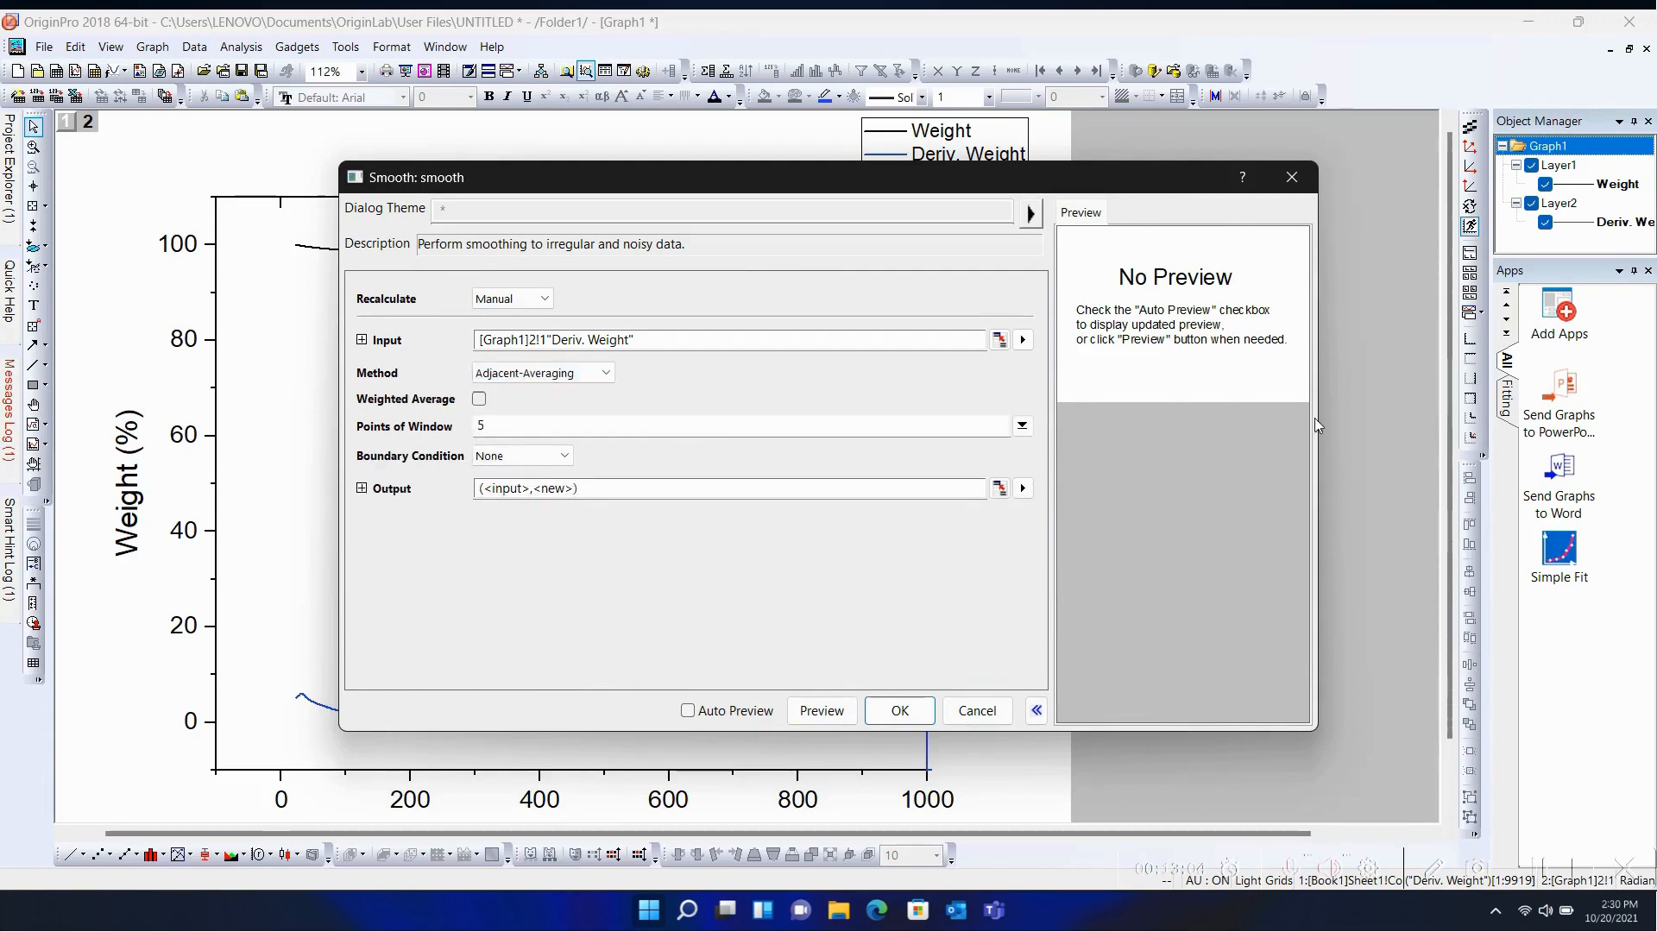
left_click_drag(1315, 420, 1613, 431)
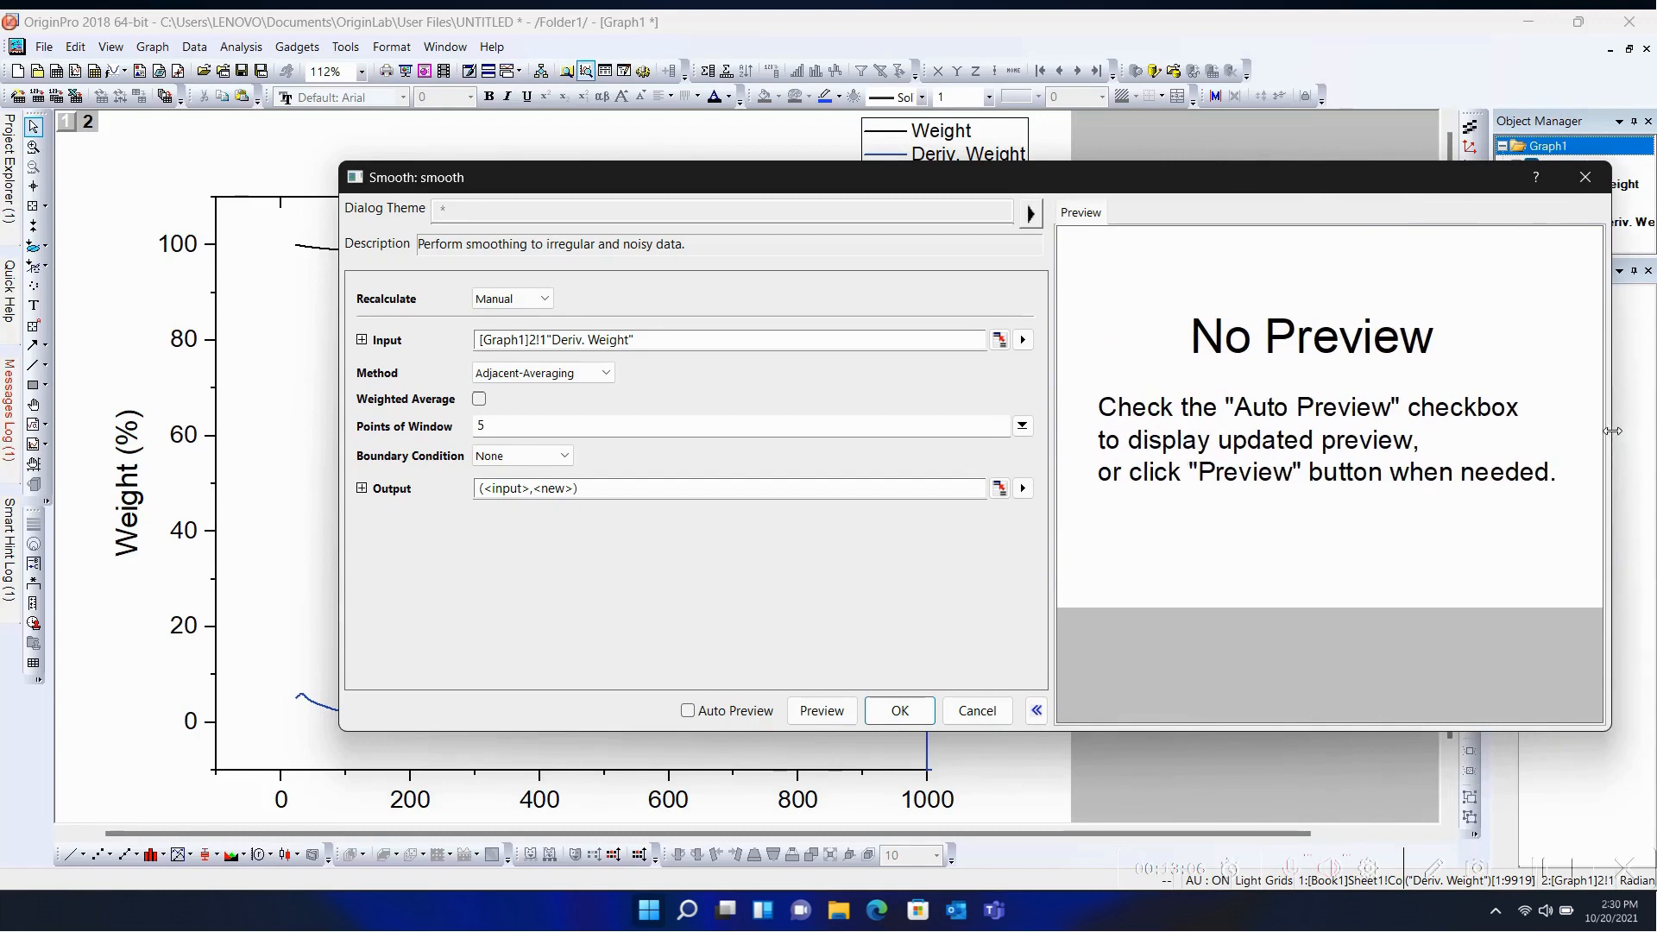
left_click(813, 711)
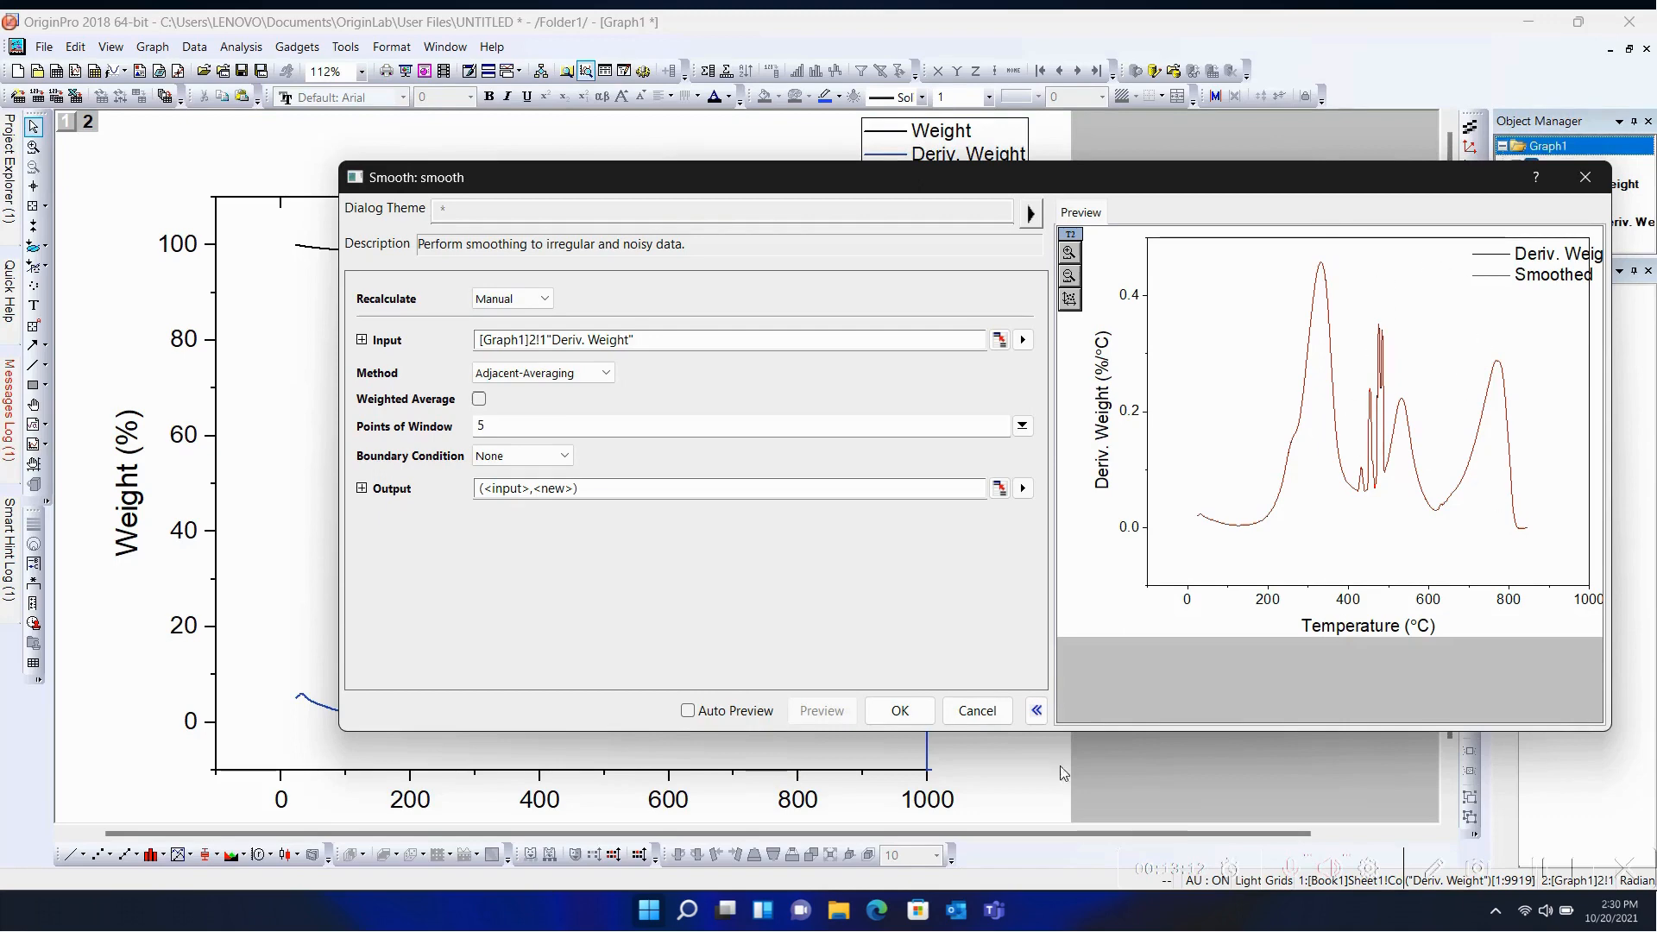
left_click(898, 710)
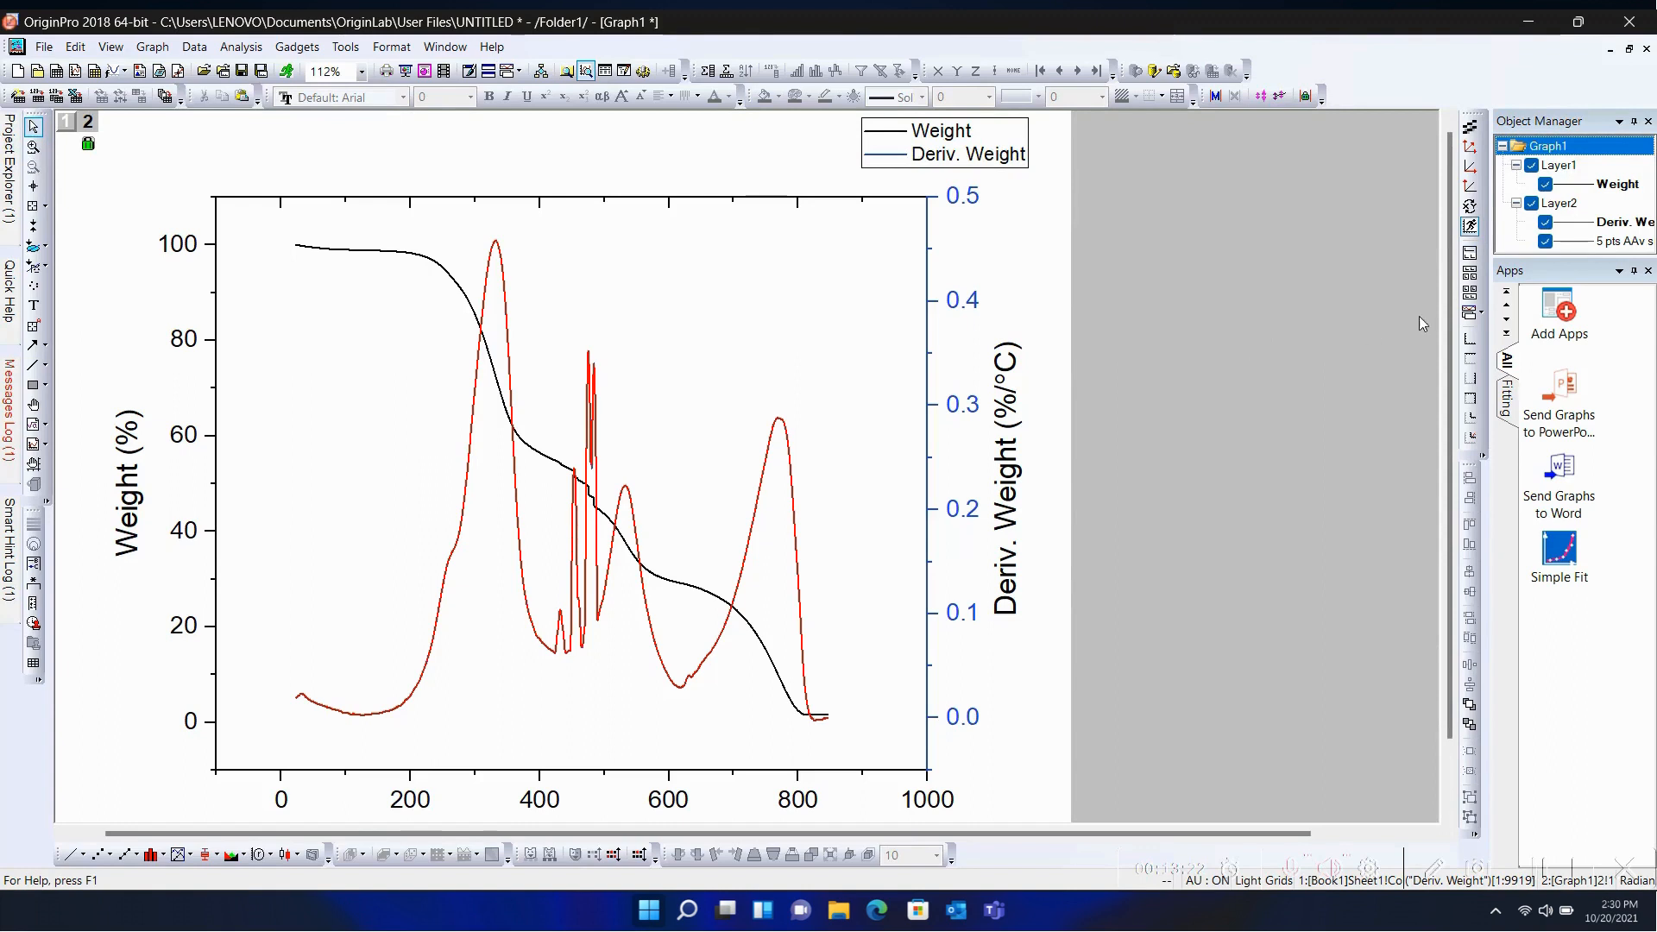
Step: Toggle the smoothed curve off and on to compare it, and hide the original Deriv. Weight curve in Layer2
left_click(1546, 242)
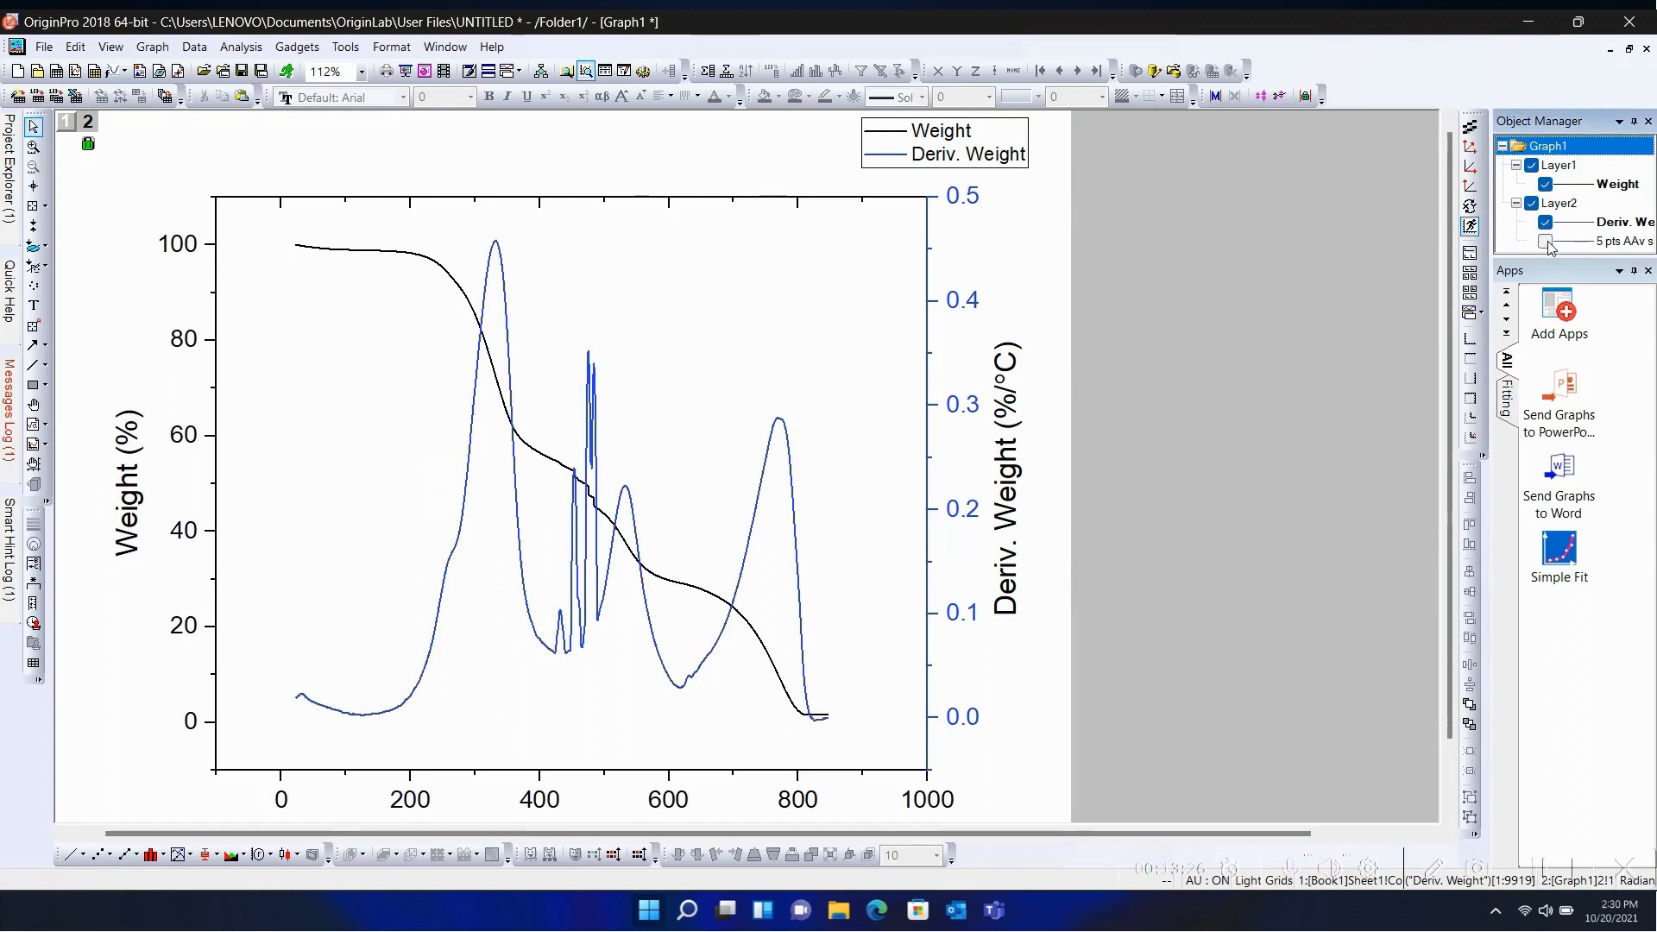
left_click(1546, 243)
left_click(1546, 224)
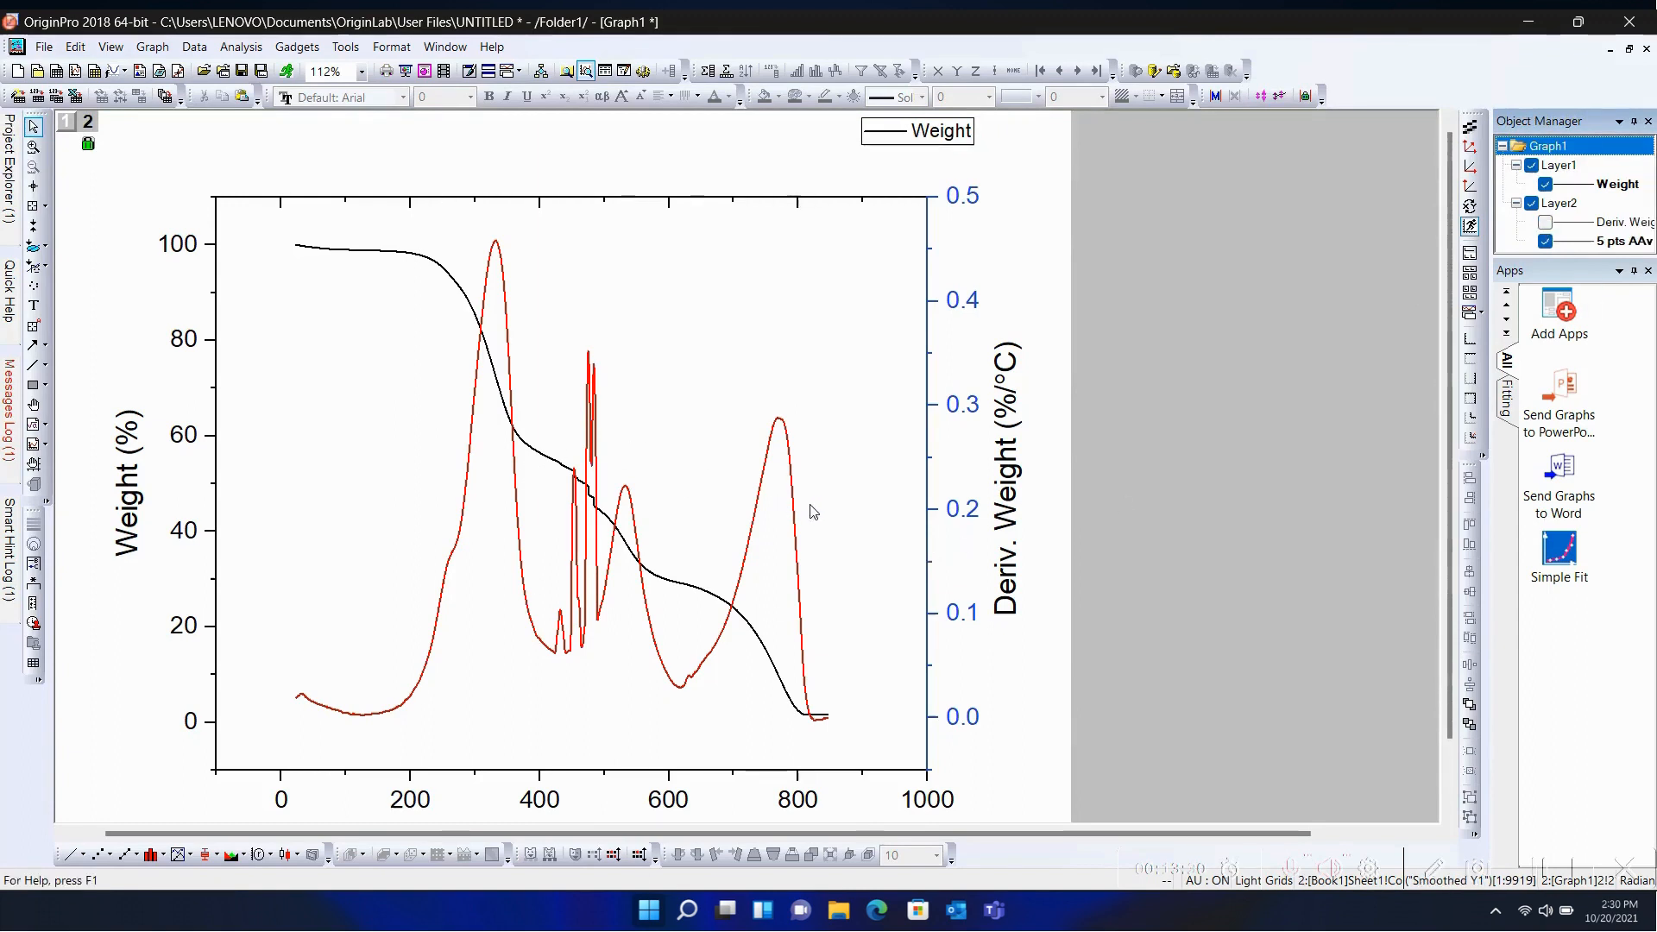
Step: Restore the graph window to its smaller size, maximize the Book1 worksheet and clear its cell selection
left_click(1627, 49)
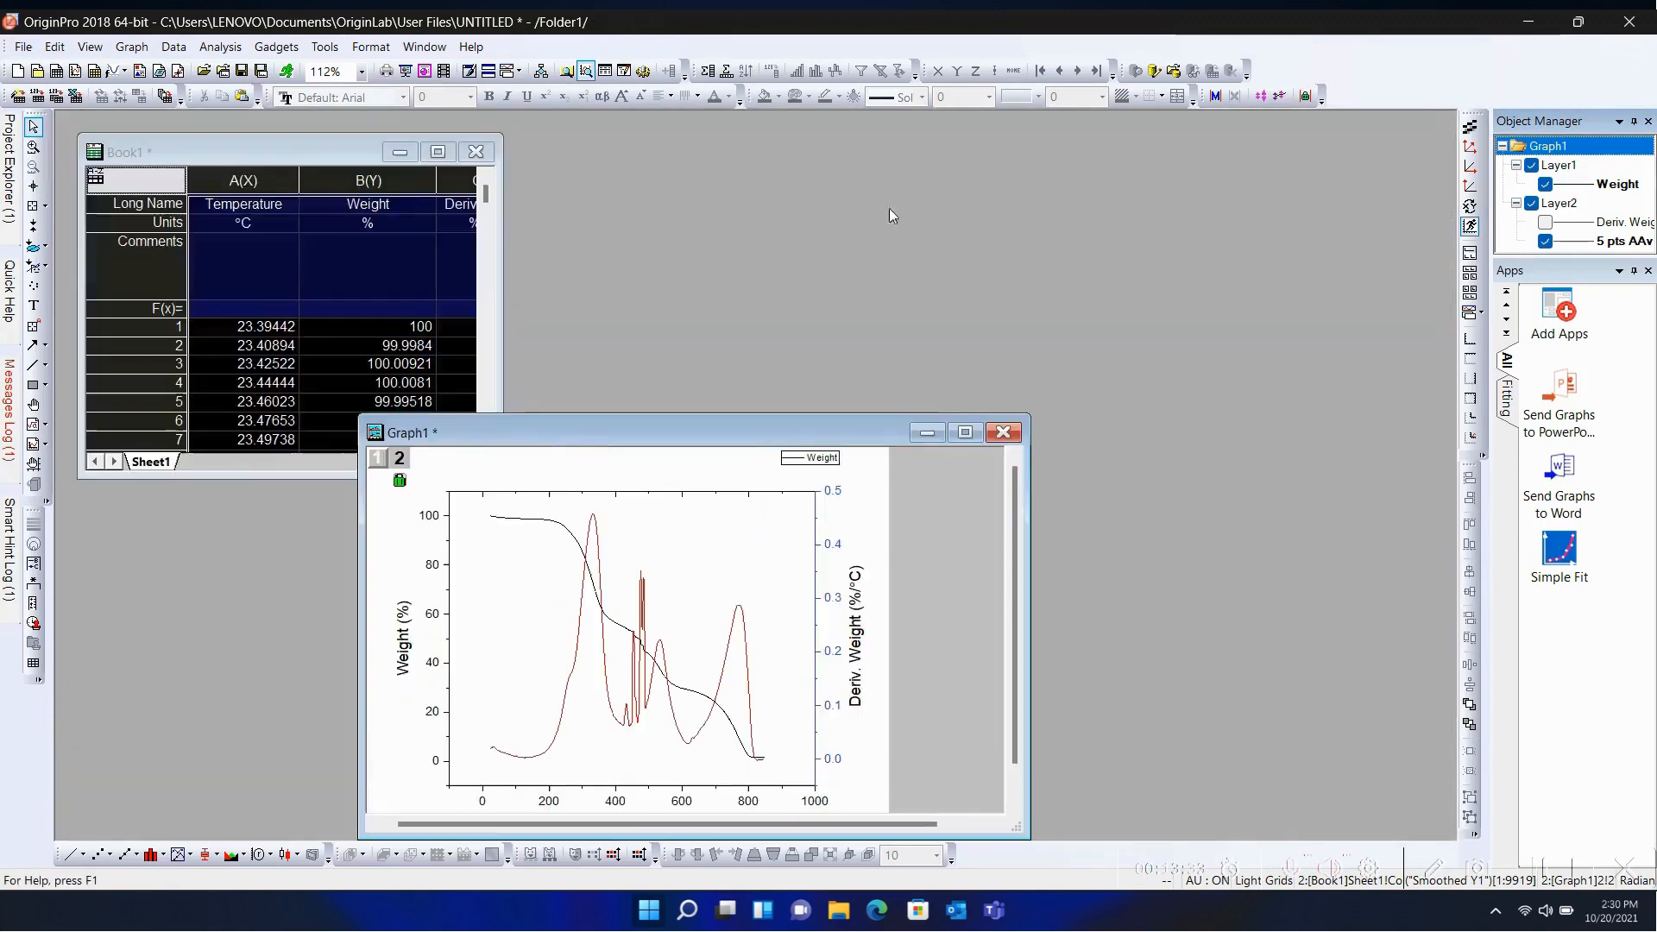
left_click(438, 153)
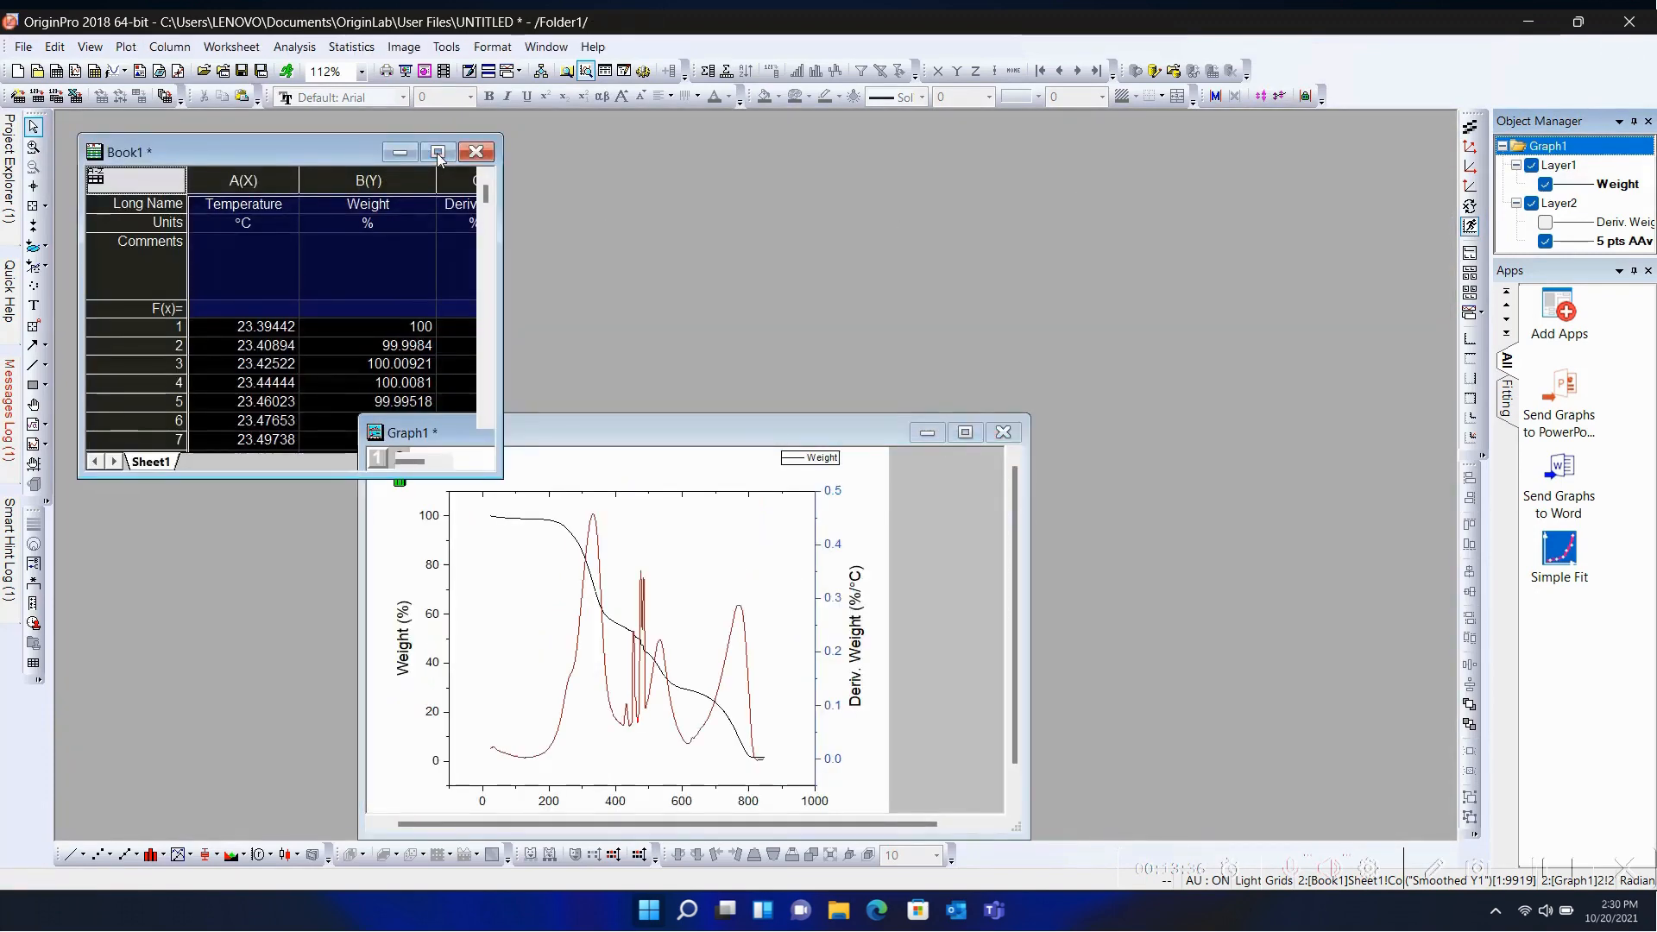
left_click(438, 152)
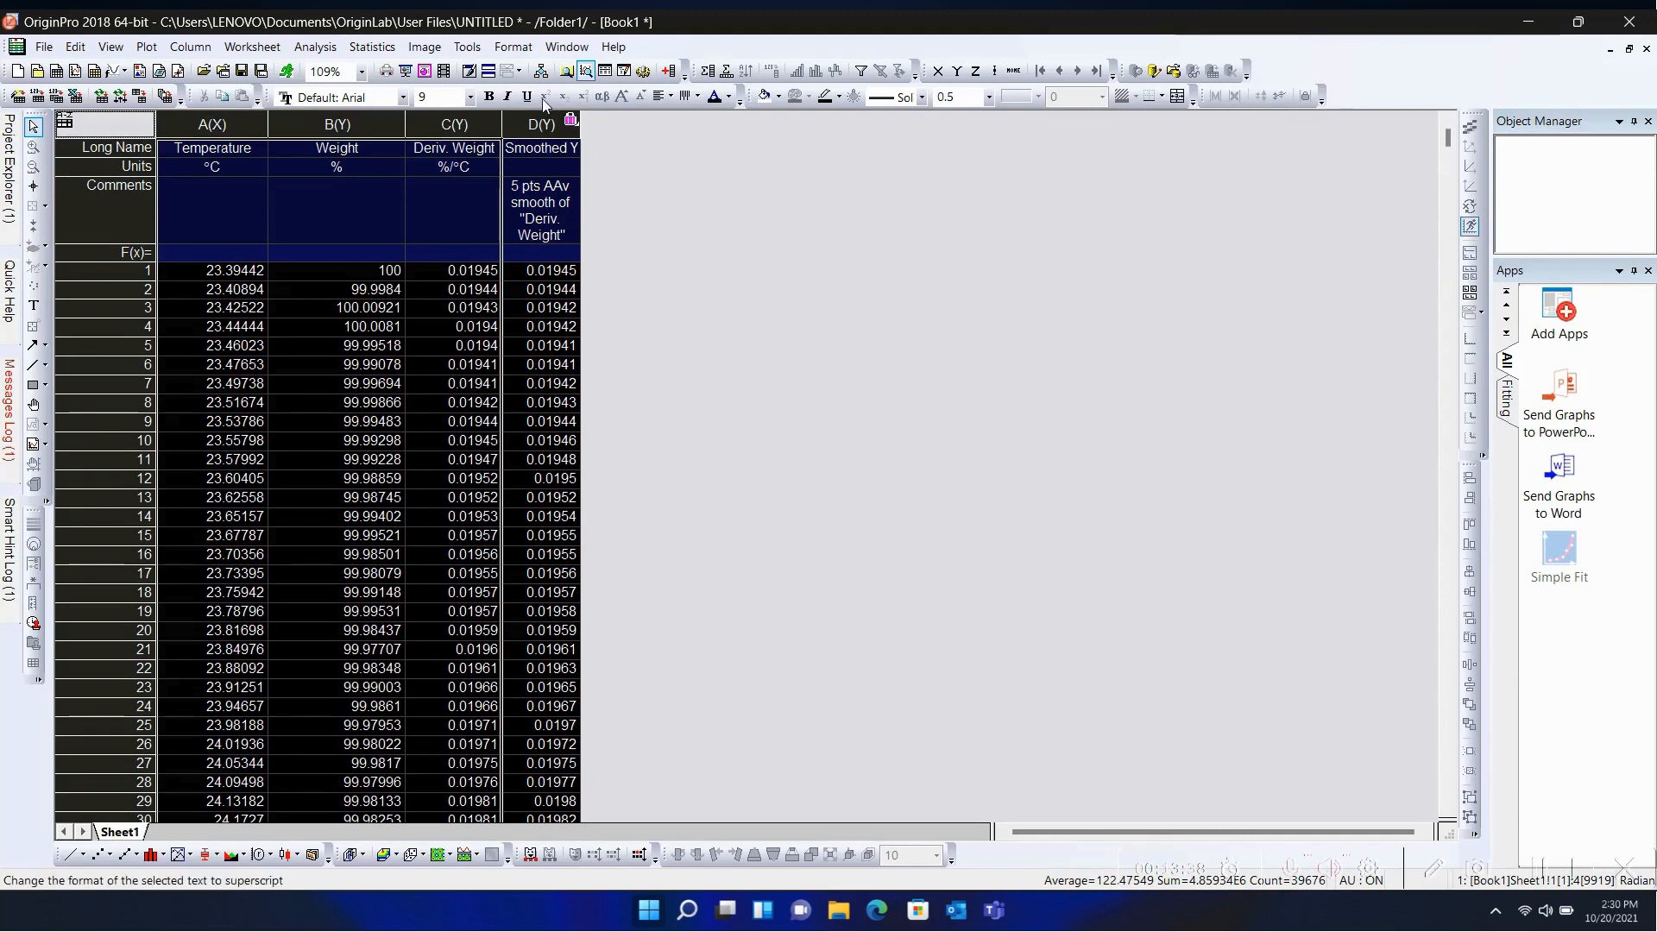
left_click(643, 197)
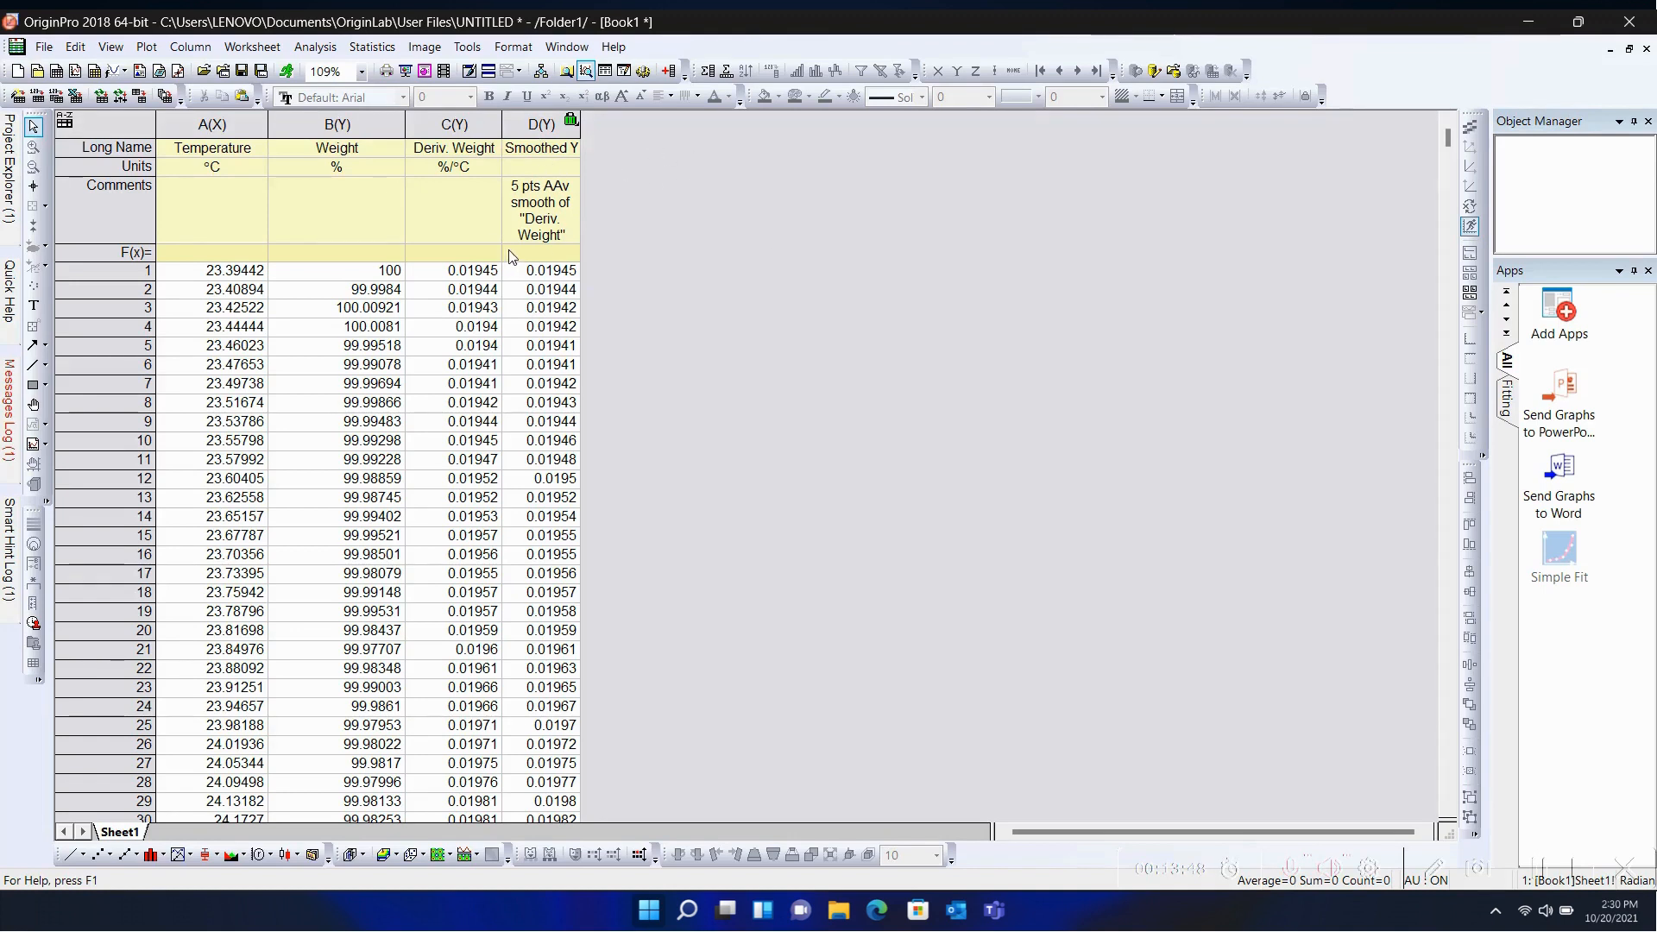
Step: Copy the Deriv. Weight long name and units from column C to the smoothed column D, and clear column D's comment
left_click(538, 150)
left_click(474, 153)
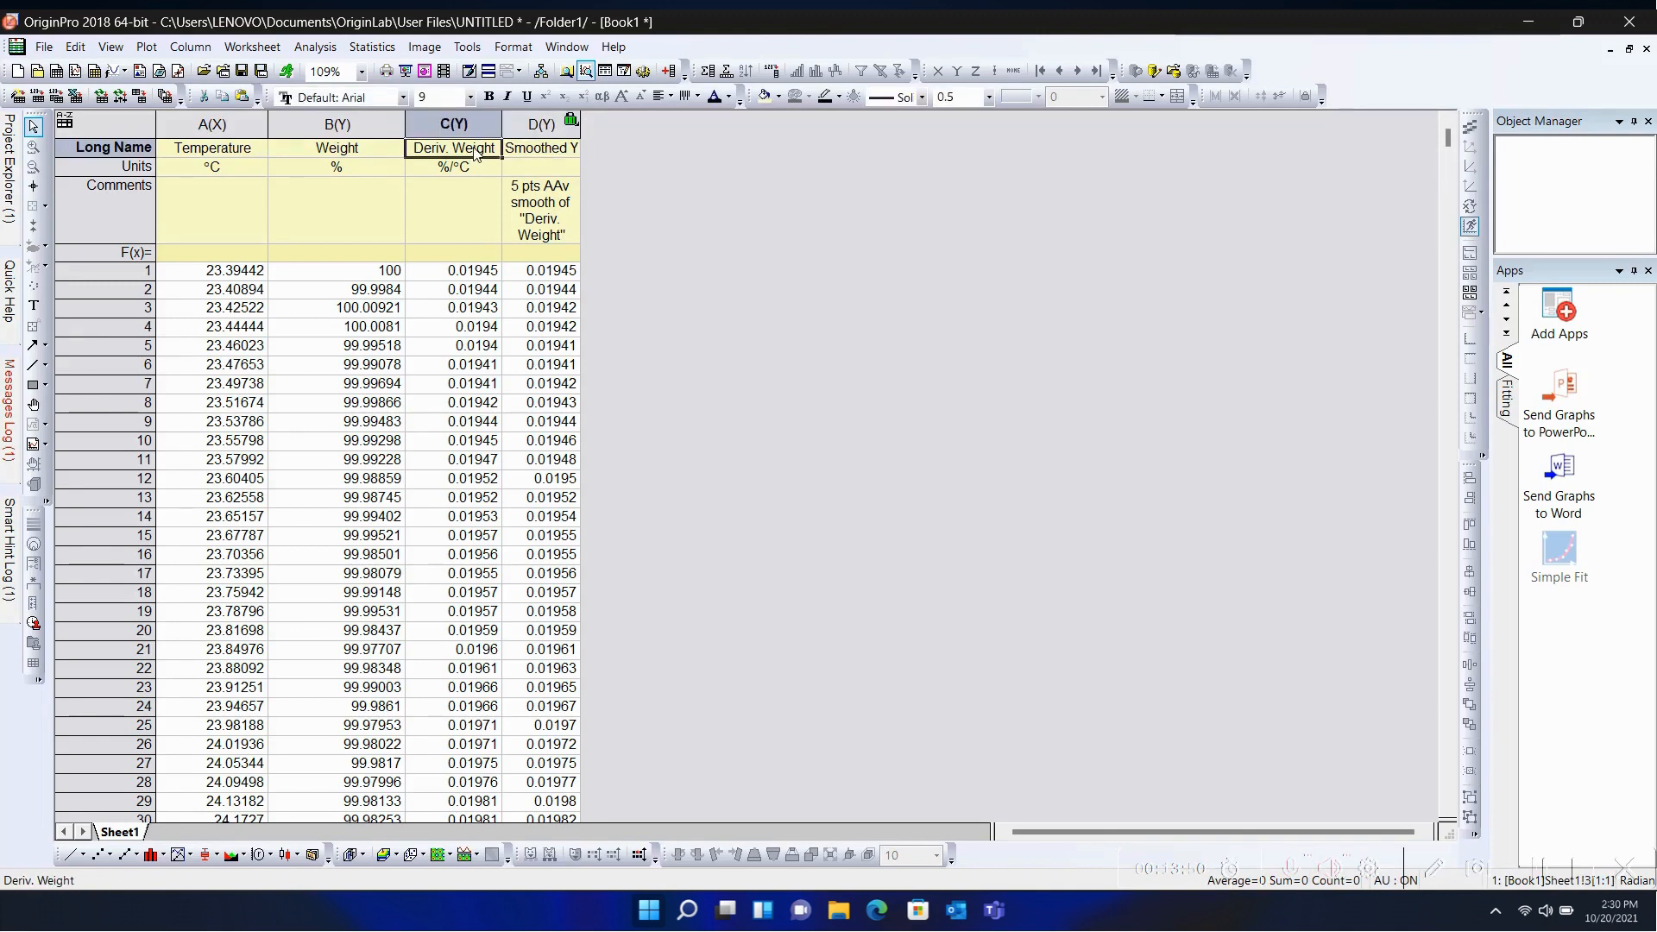
left_click(481, 174, "shift")
key("ctrl+c")
left_click(556, 152)
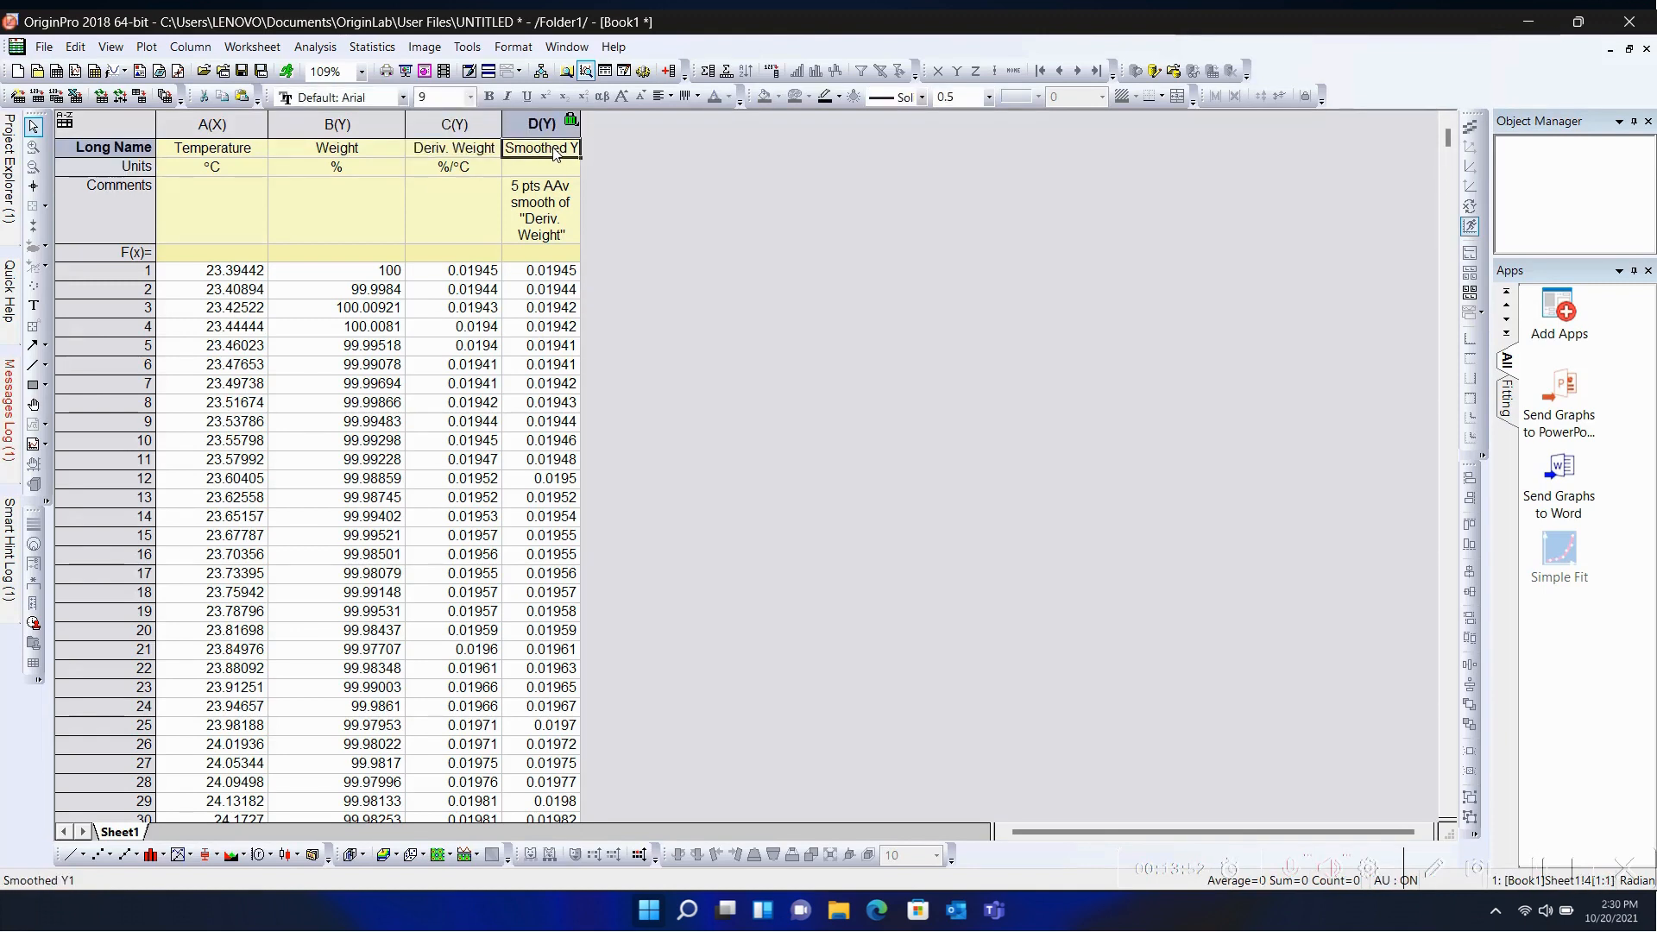
key("ctrl+v")
left_click(551, 207)
key("Delete")
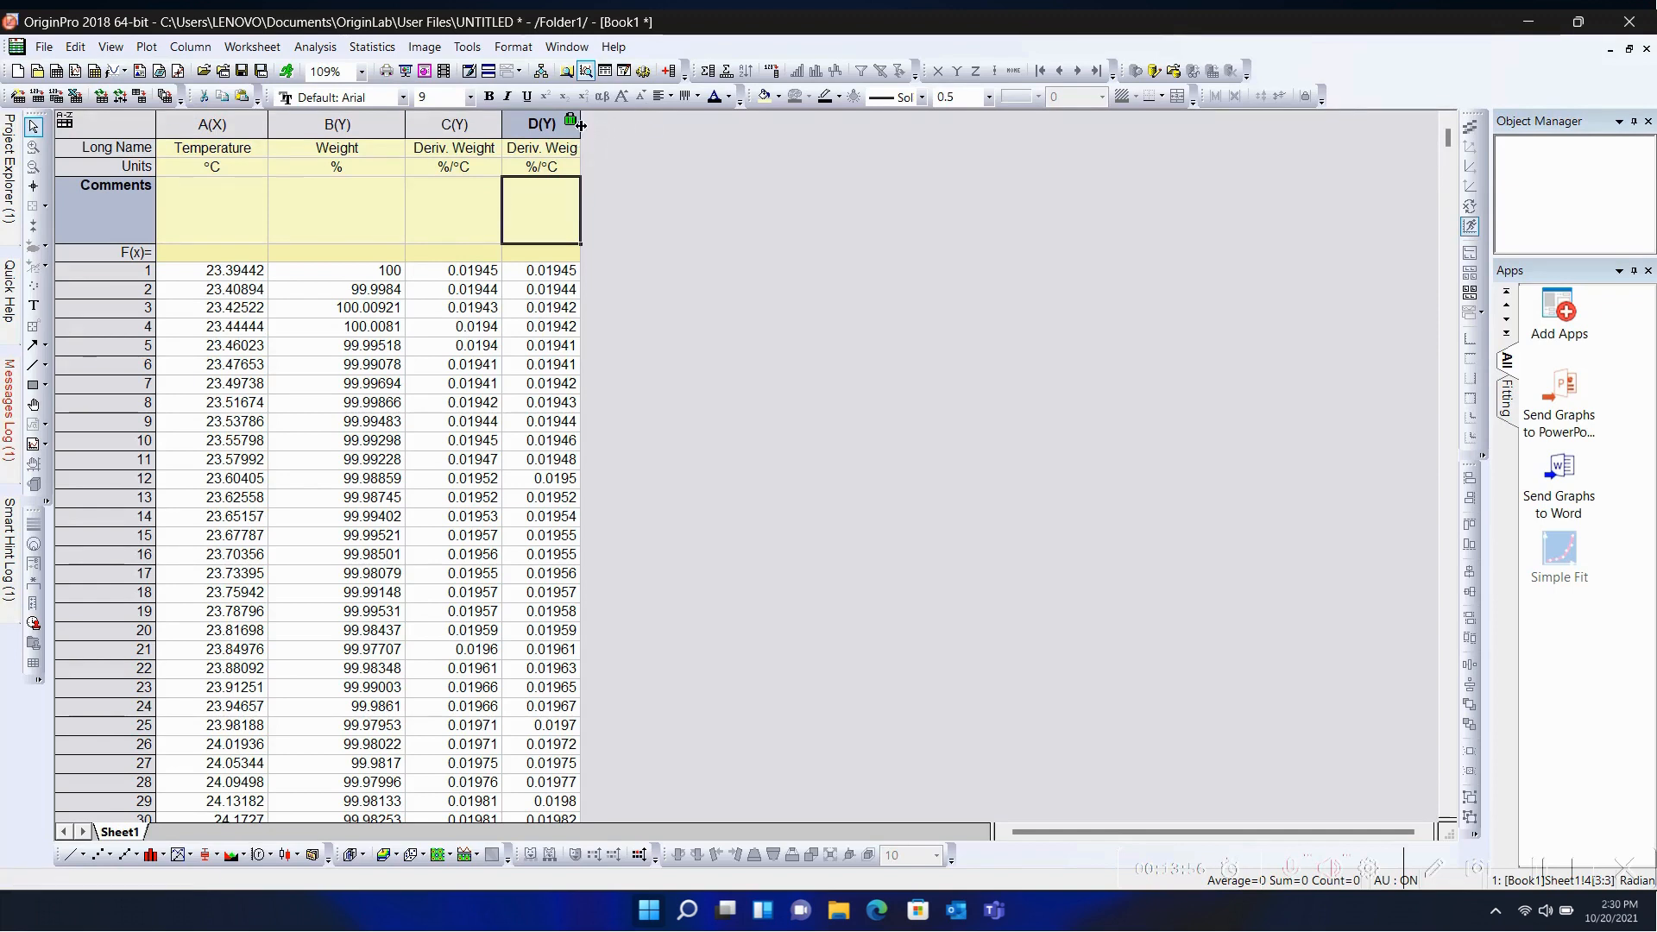
Step: Widen column D and plot Weight and the smoothed Deriv. Weight against Temperature as a Double-Y graph
left_click_drag(578, 125, 619, 126)
left_click(663, 179)
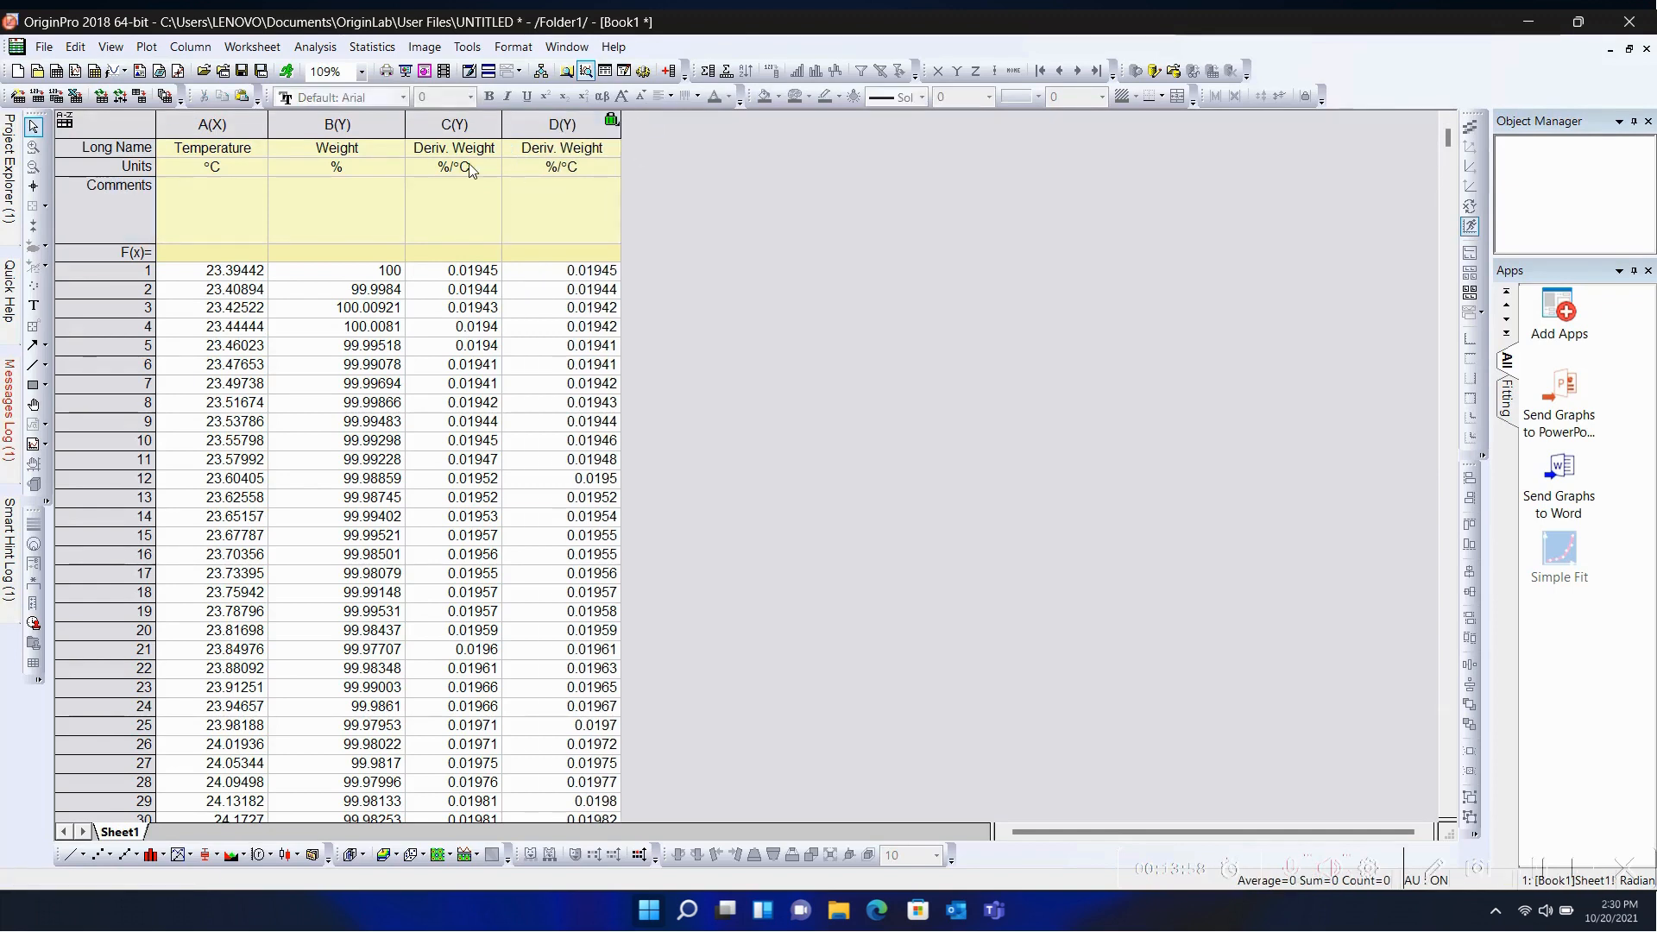
left_click(218, 123)
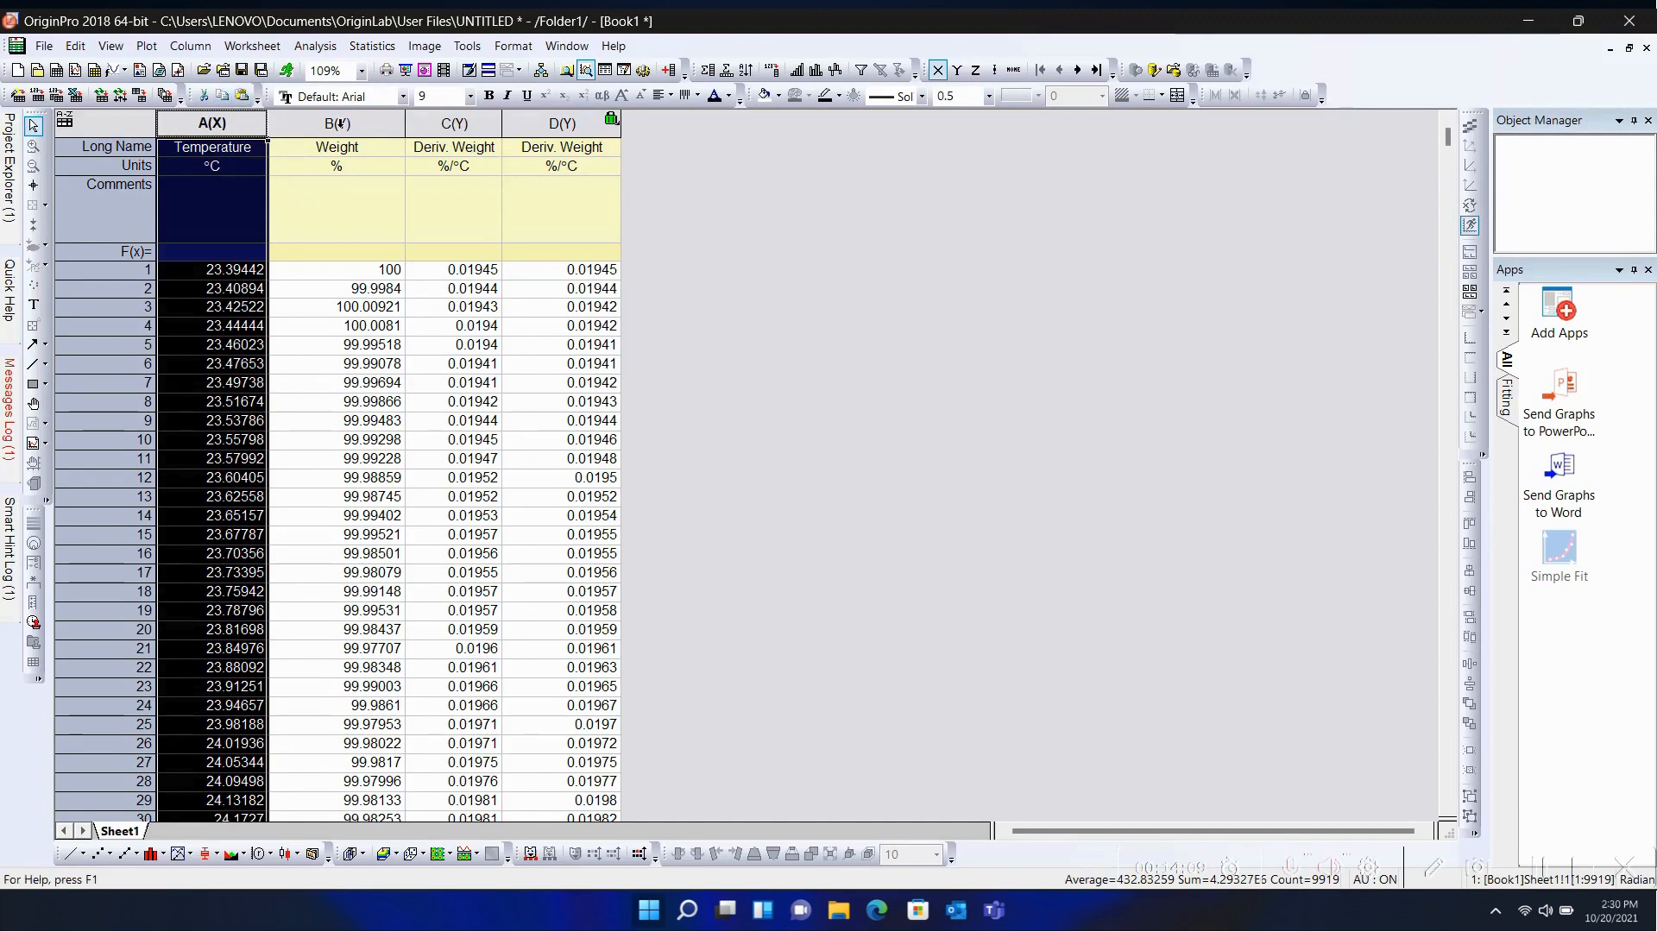
left_click(338, 123, "shift")
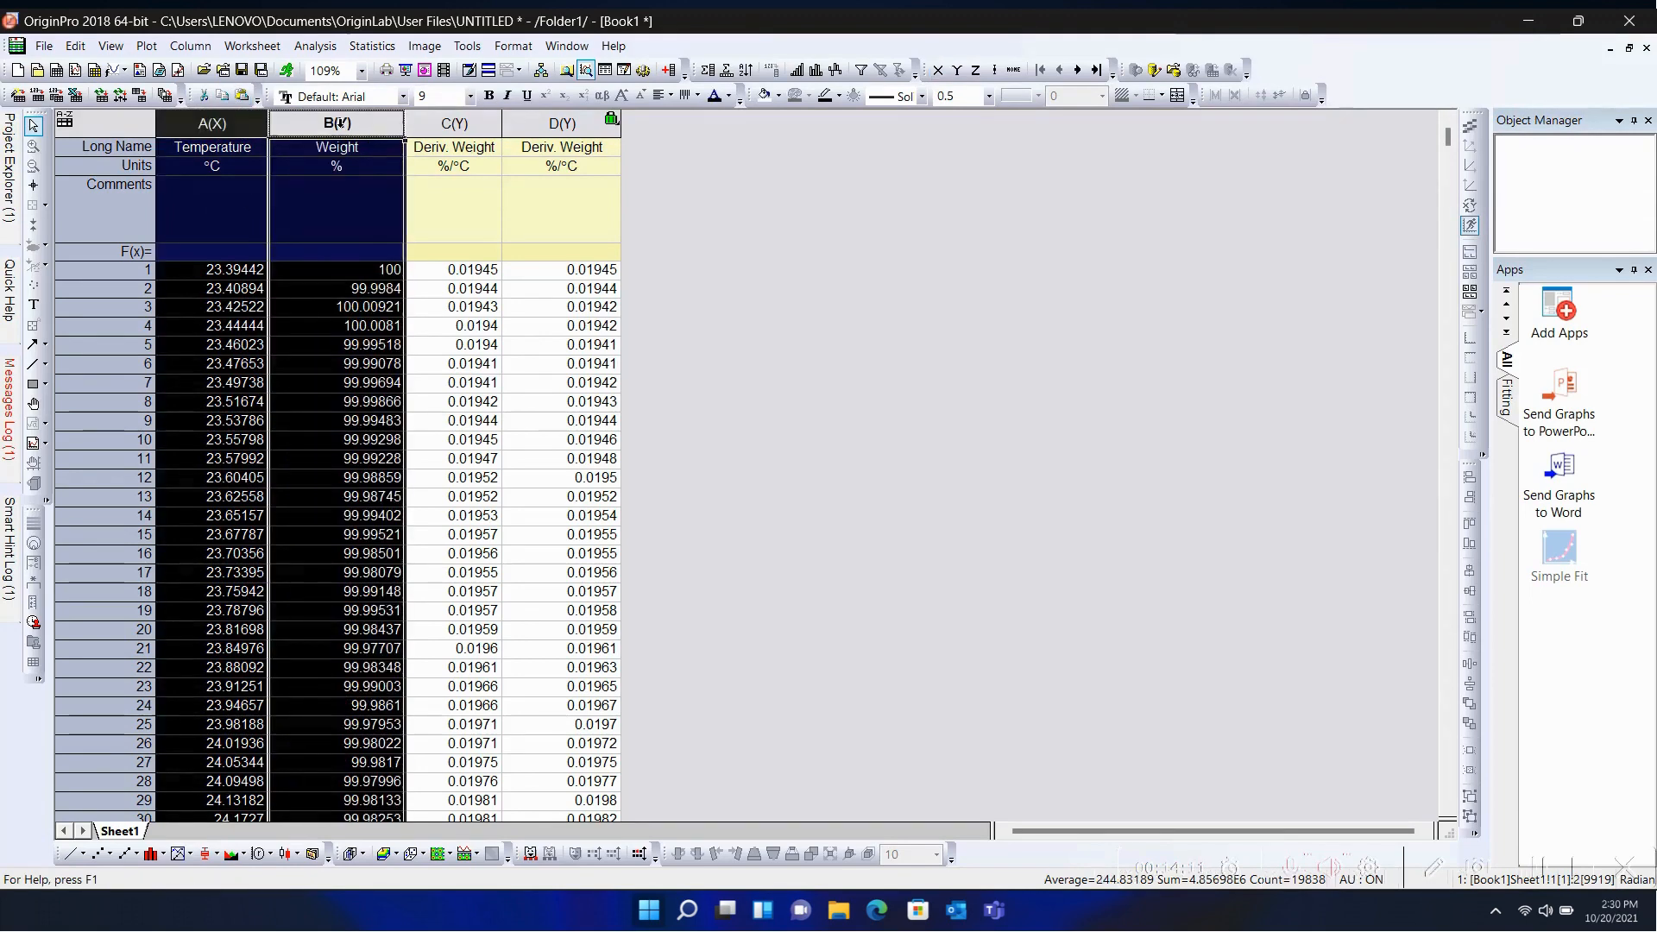
left_click(571, 121, "ctrl")
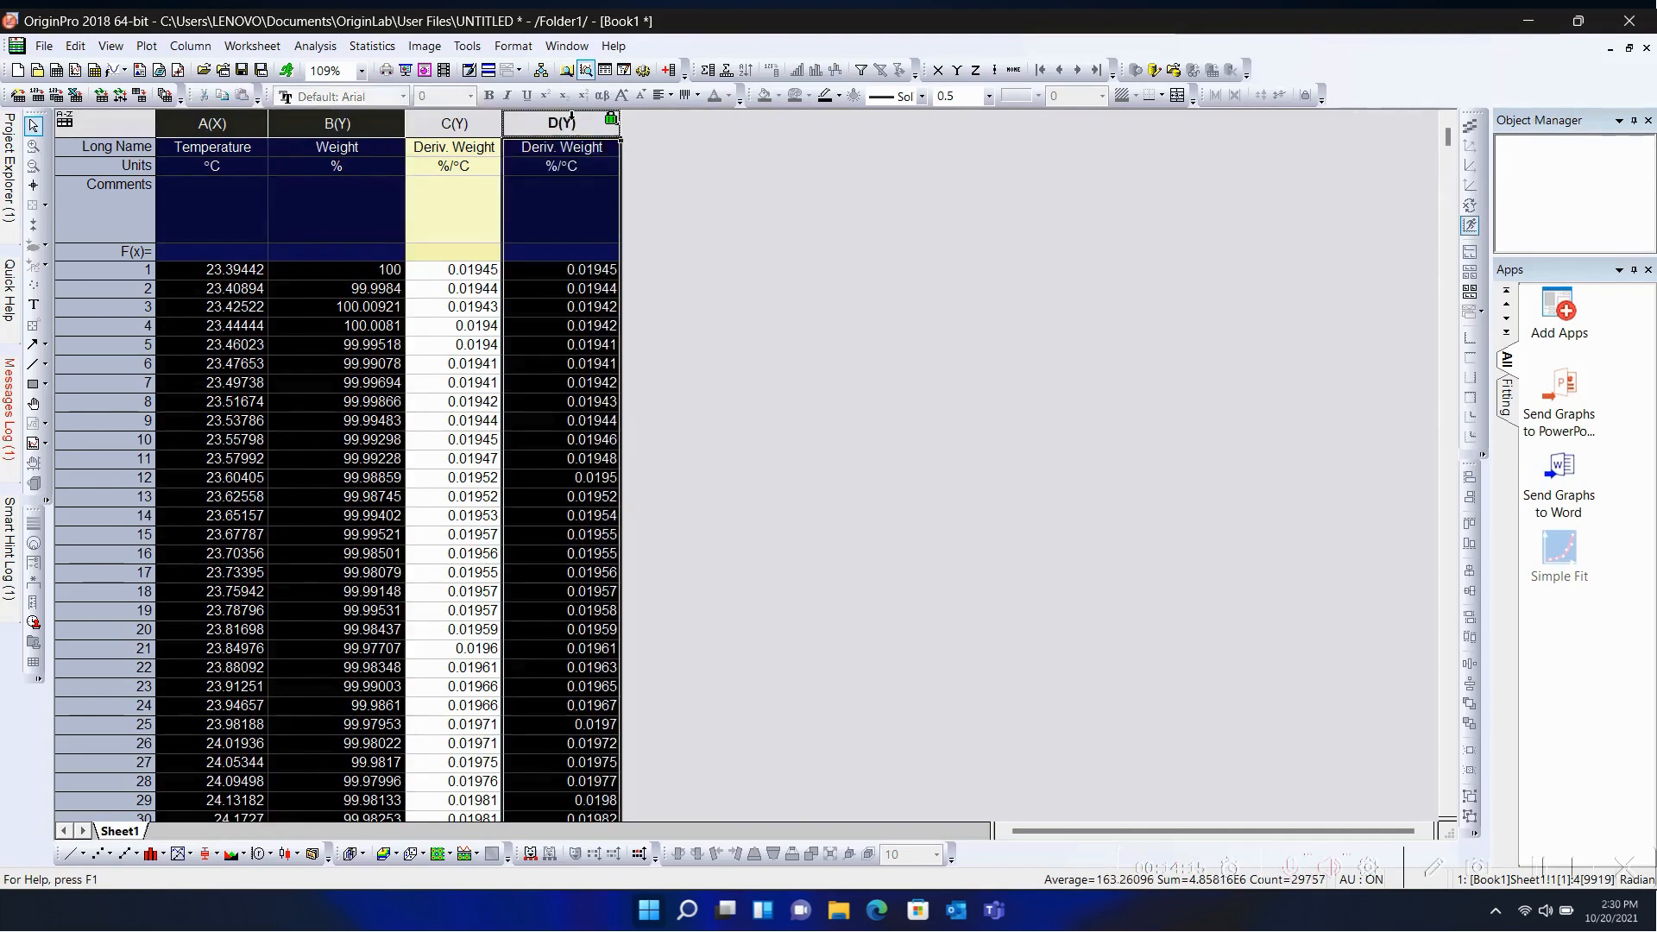
left_click(189, 855)
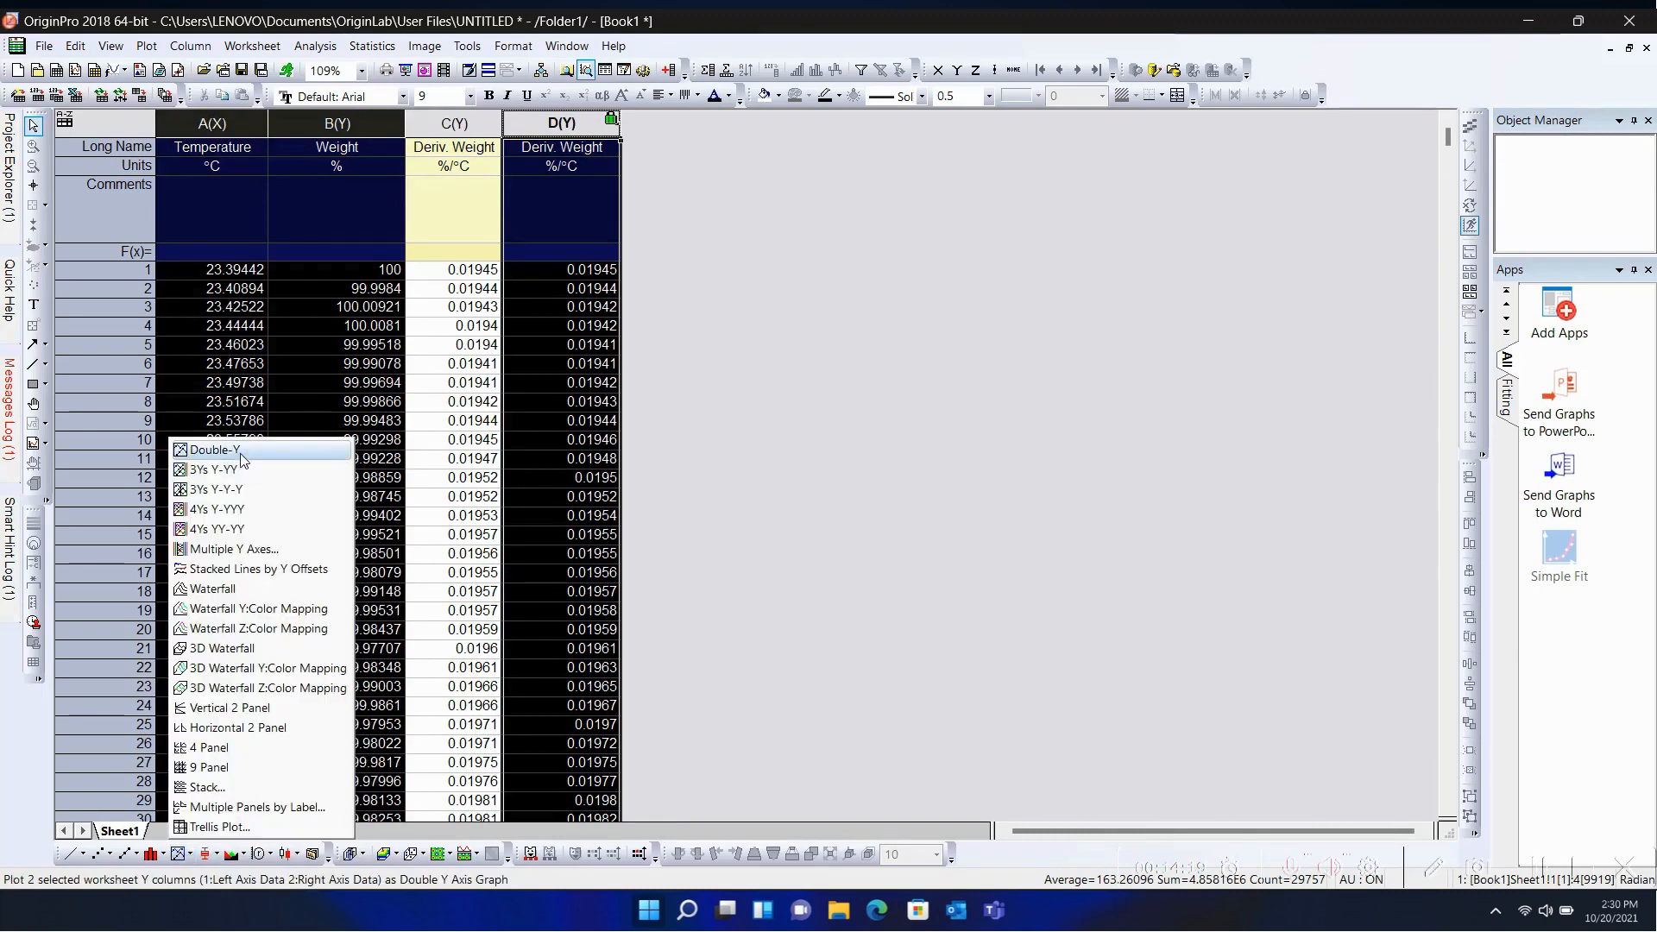
left_click(241, 452)
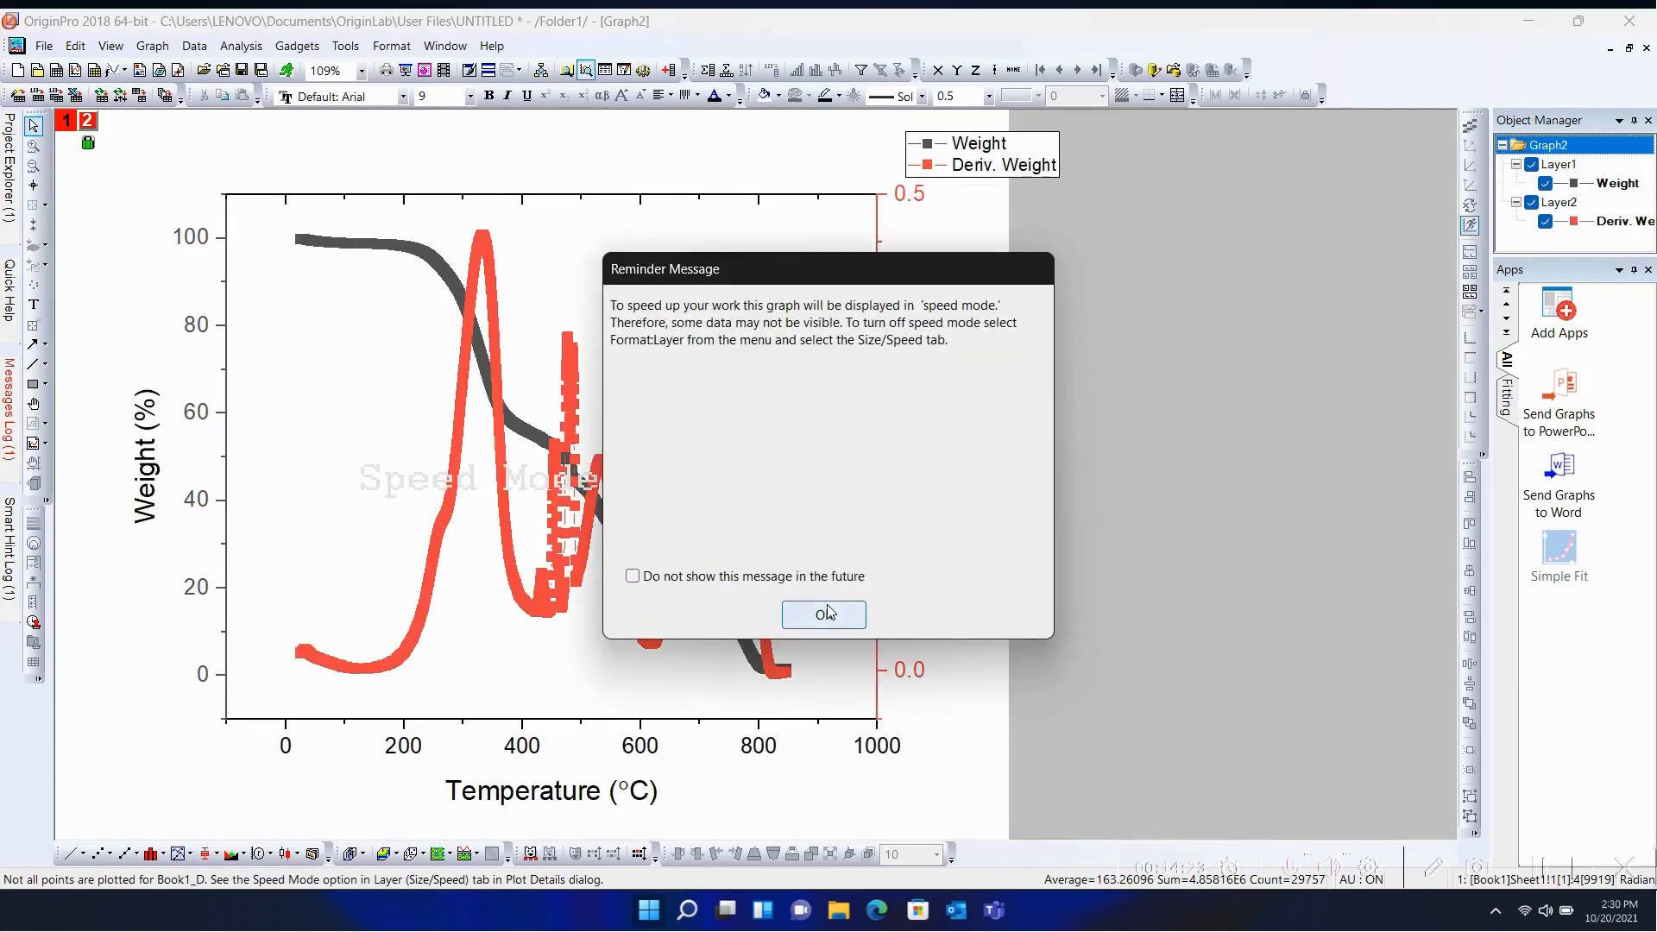
left_click(824, 614)
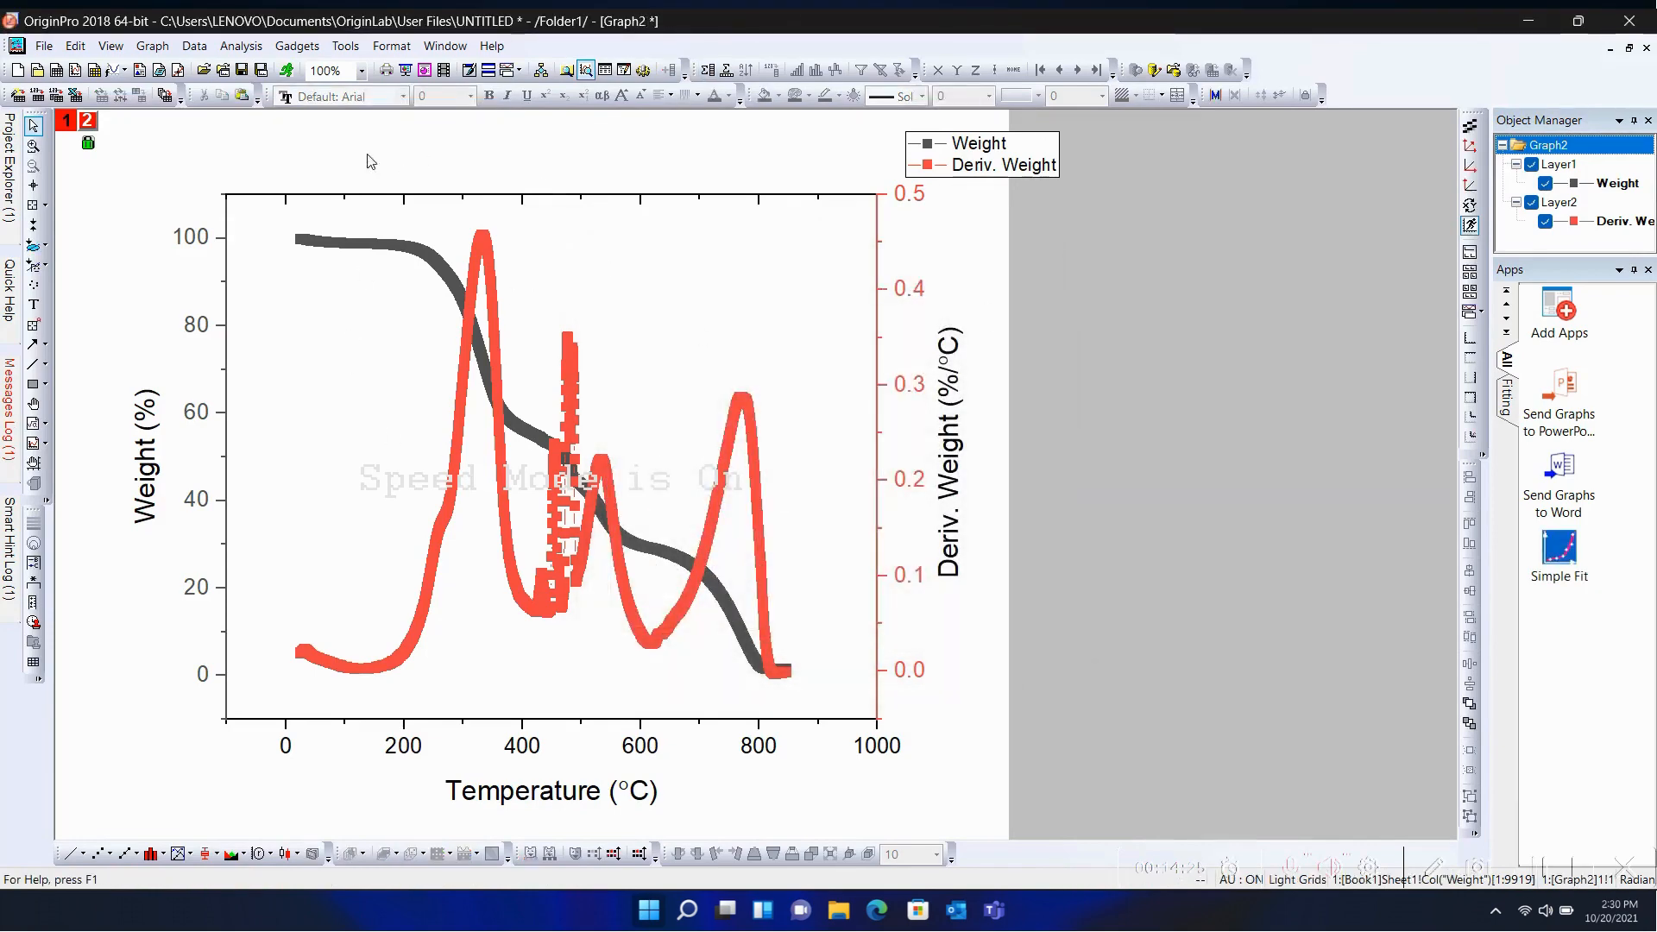
Step: Change both the Weight and Deriv. Weight plots in Graph2 to the Line plot type
left_click(381, 246)
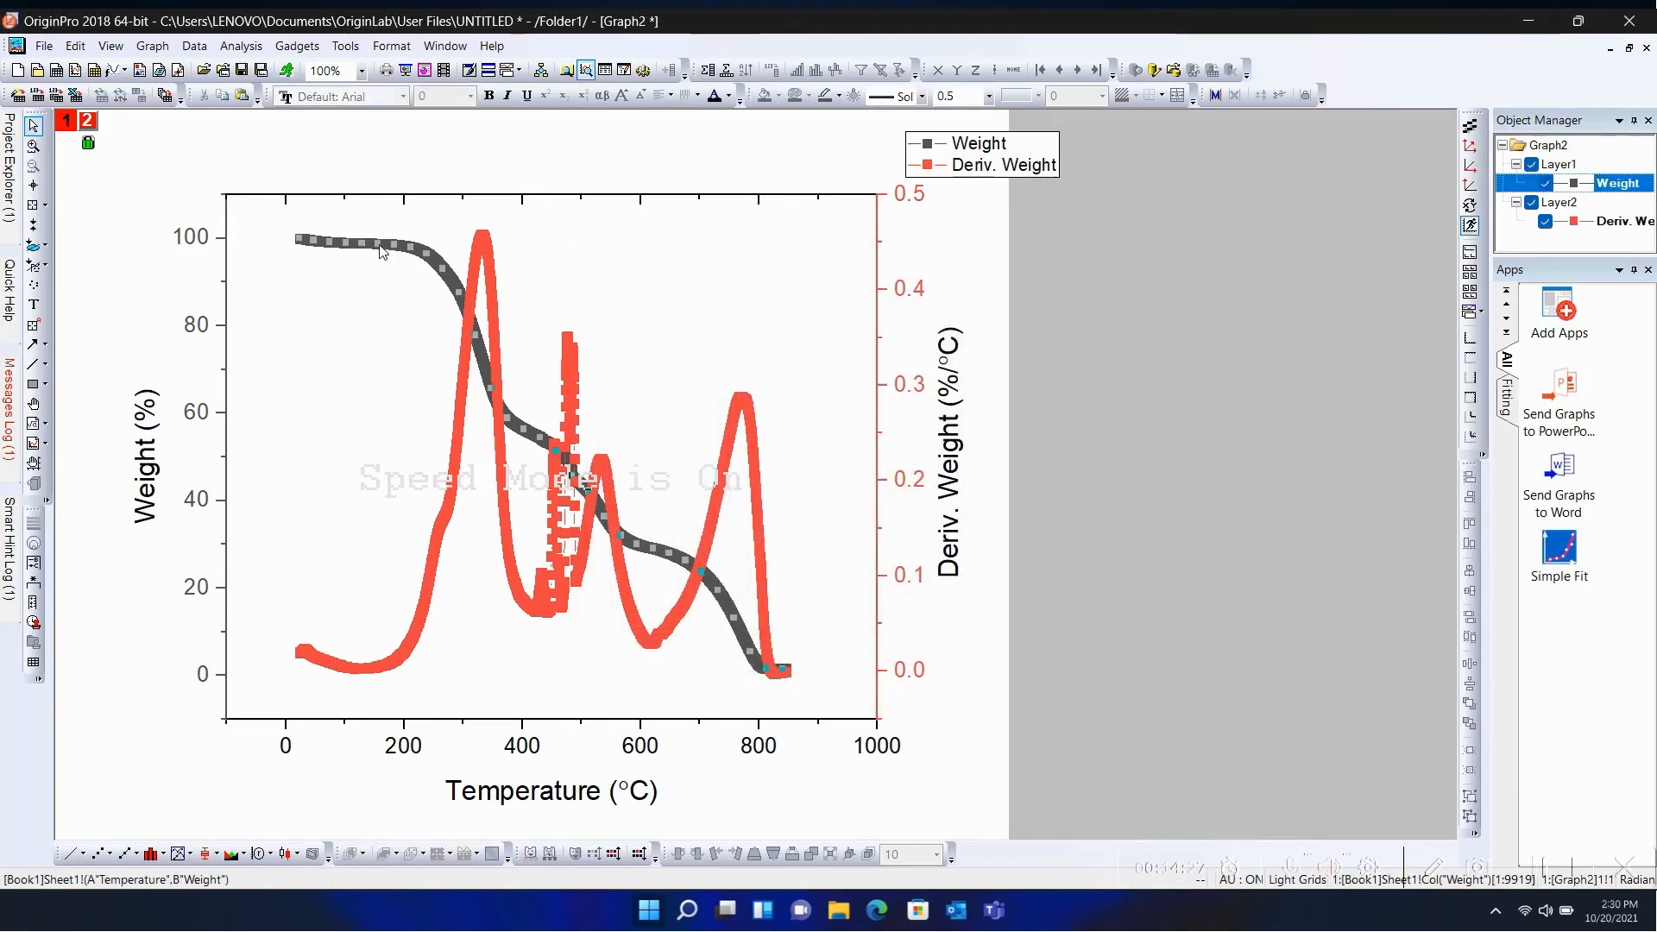
right_click(381, 246)
mouse_move(444, 255)
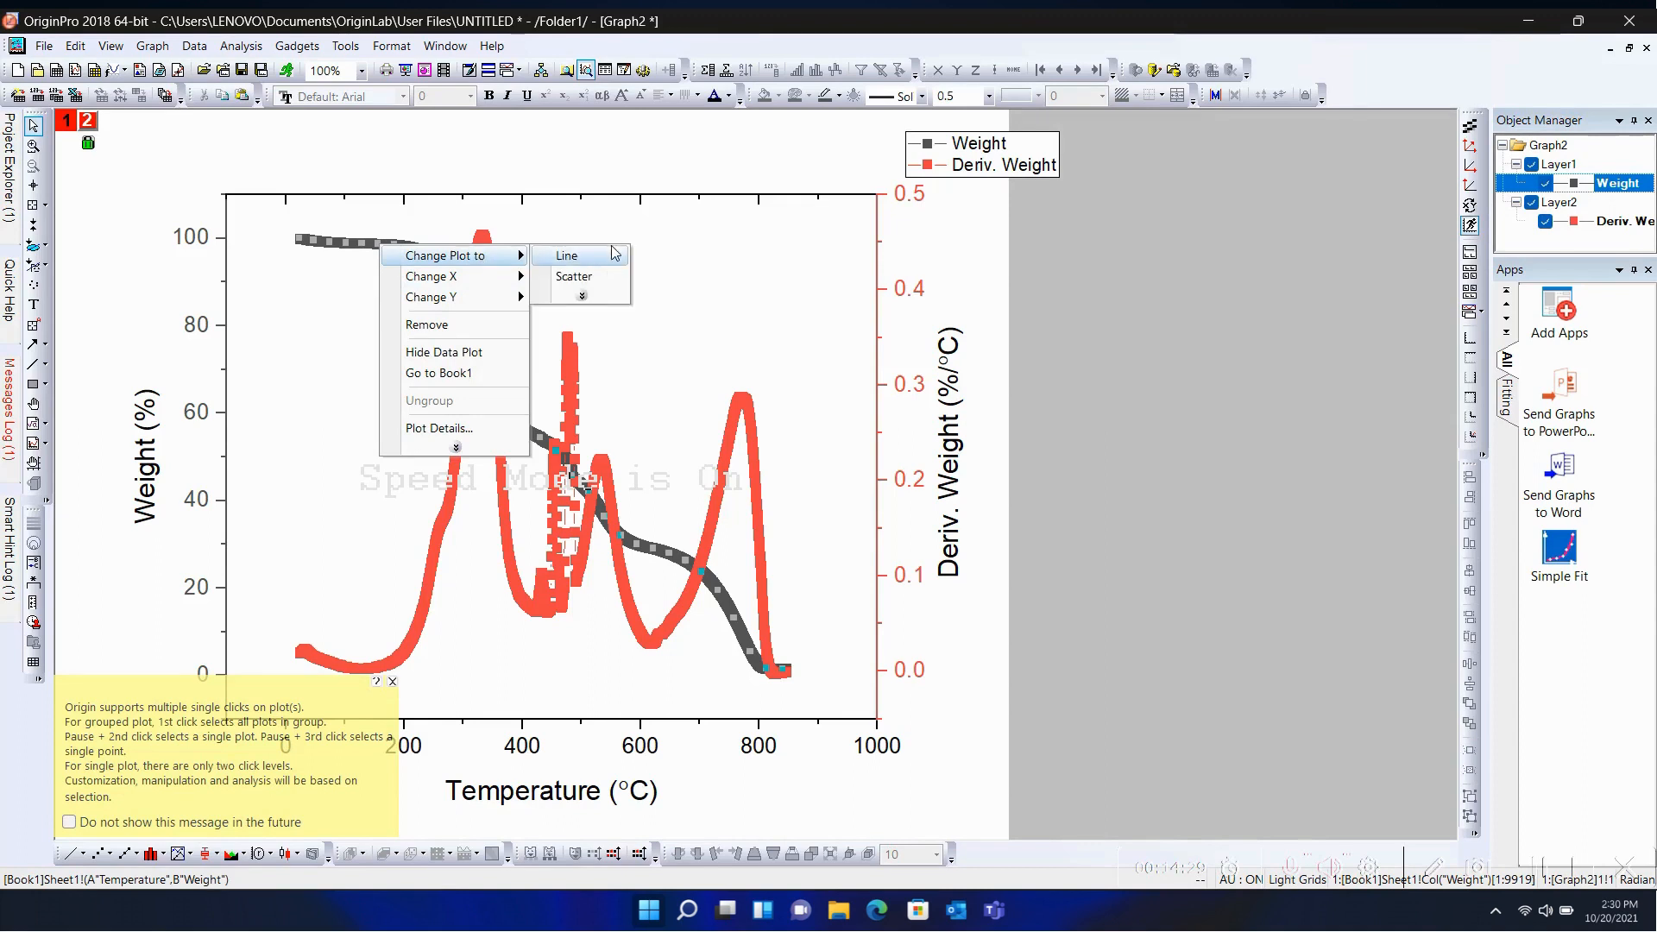
left_click(566, 255)
left_click(492, 298)
right_click(491, 298)
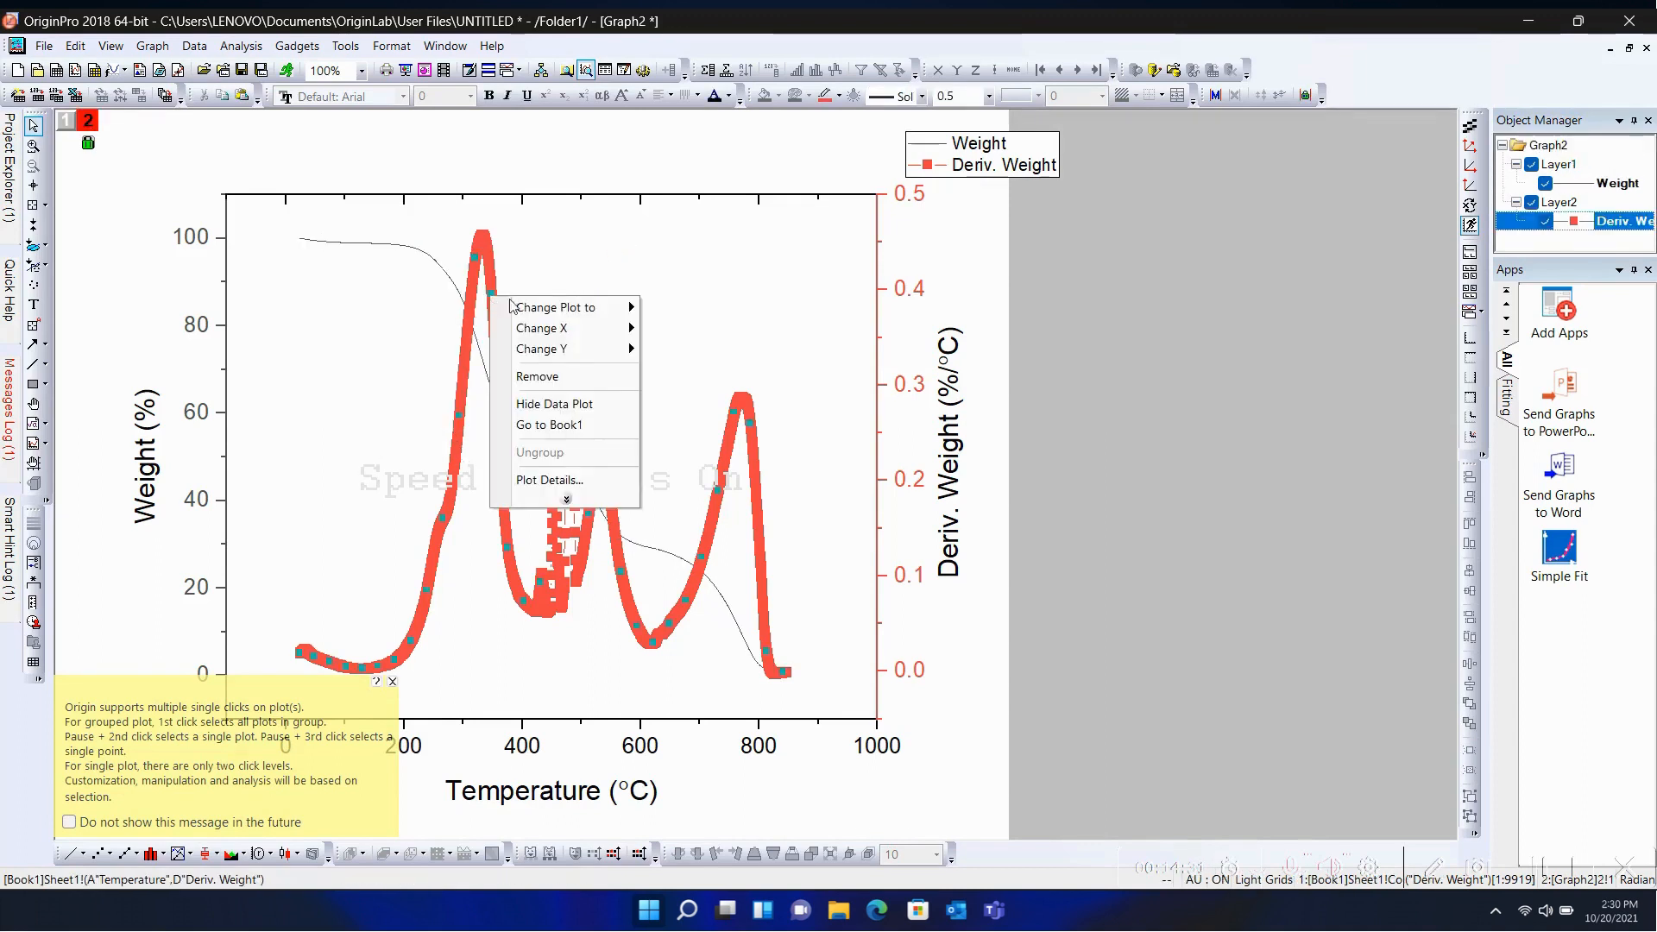
mouse_move(552, 308)
left_click(739, 317)
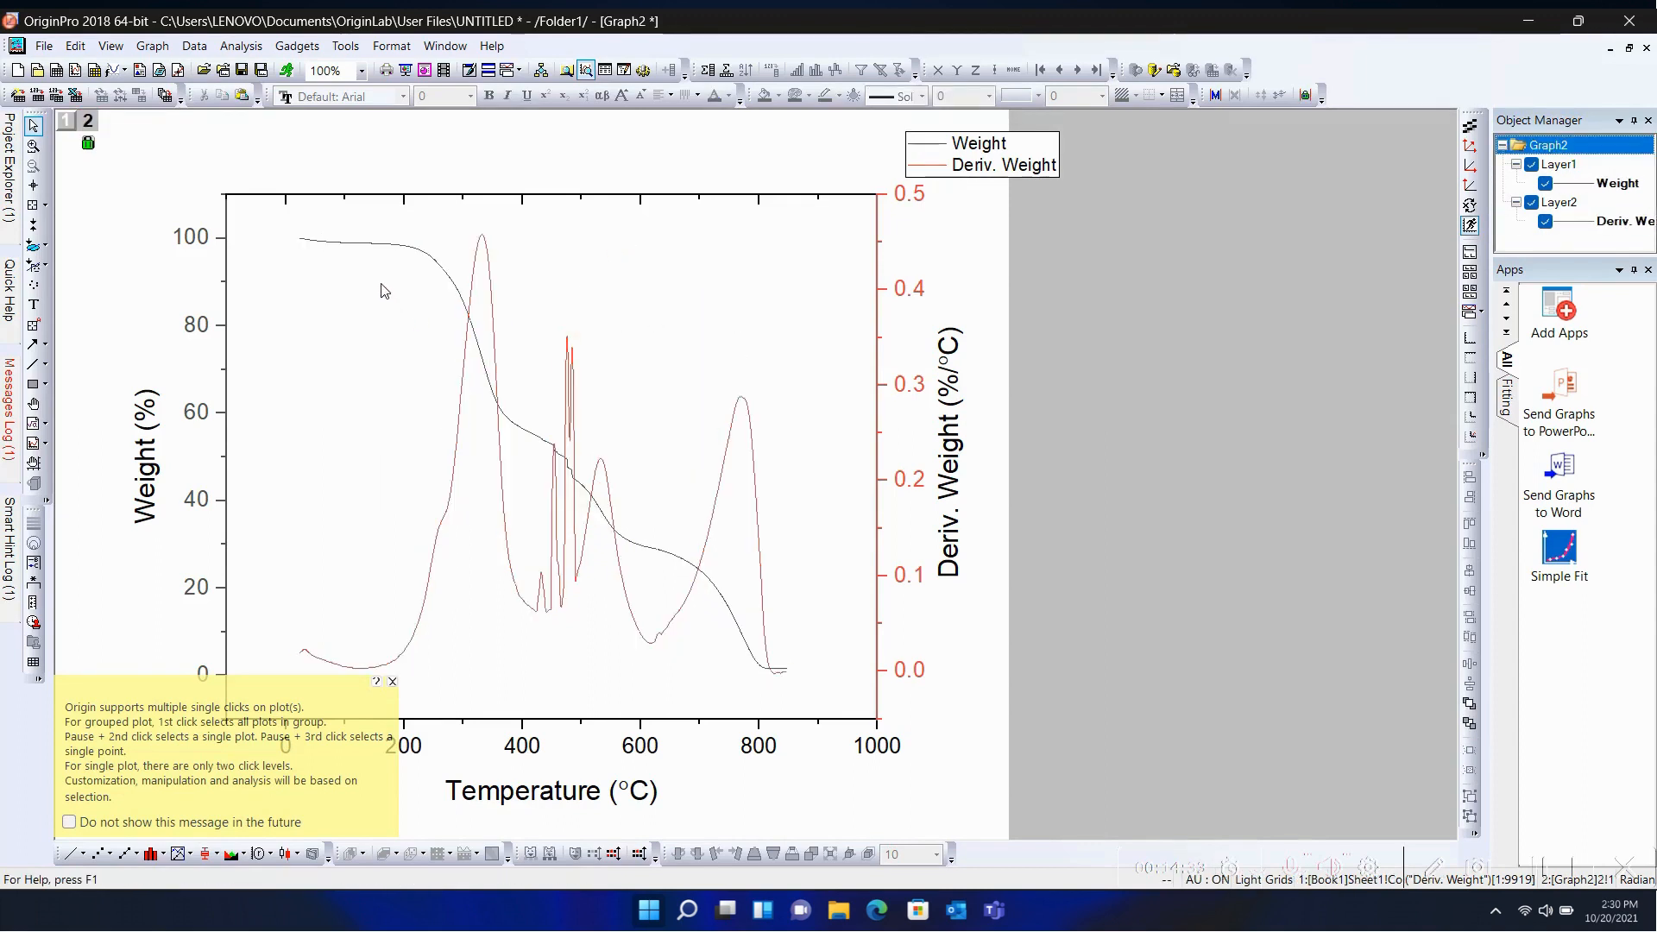
Step: Set the Weight curve's line width to 1 and its color to black
left_click(429, 259)
double_click(429, 259)
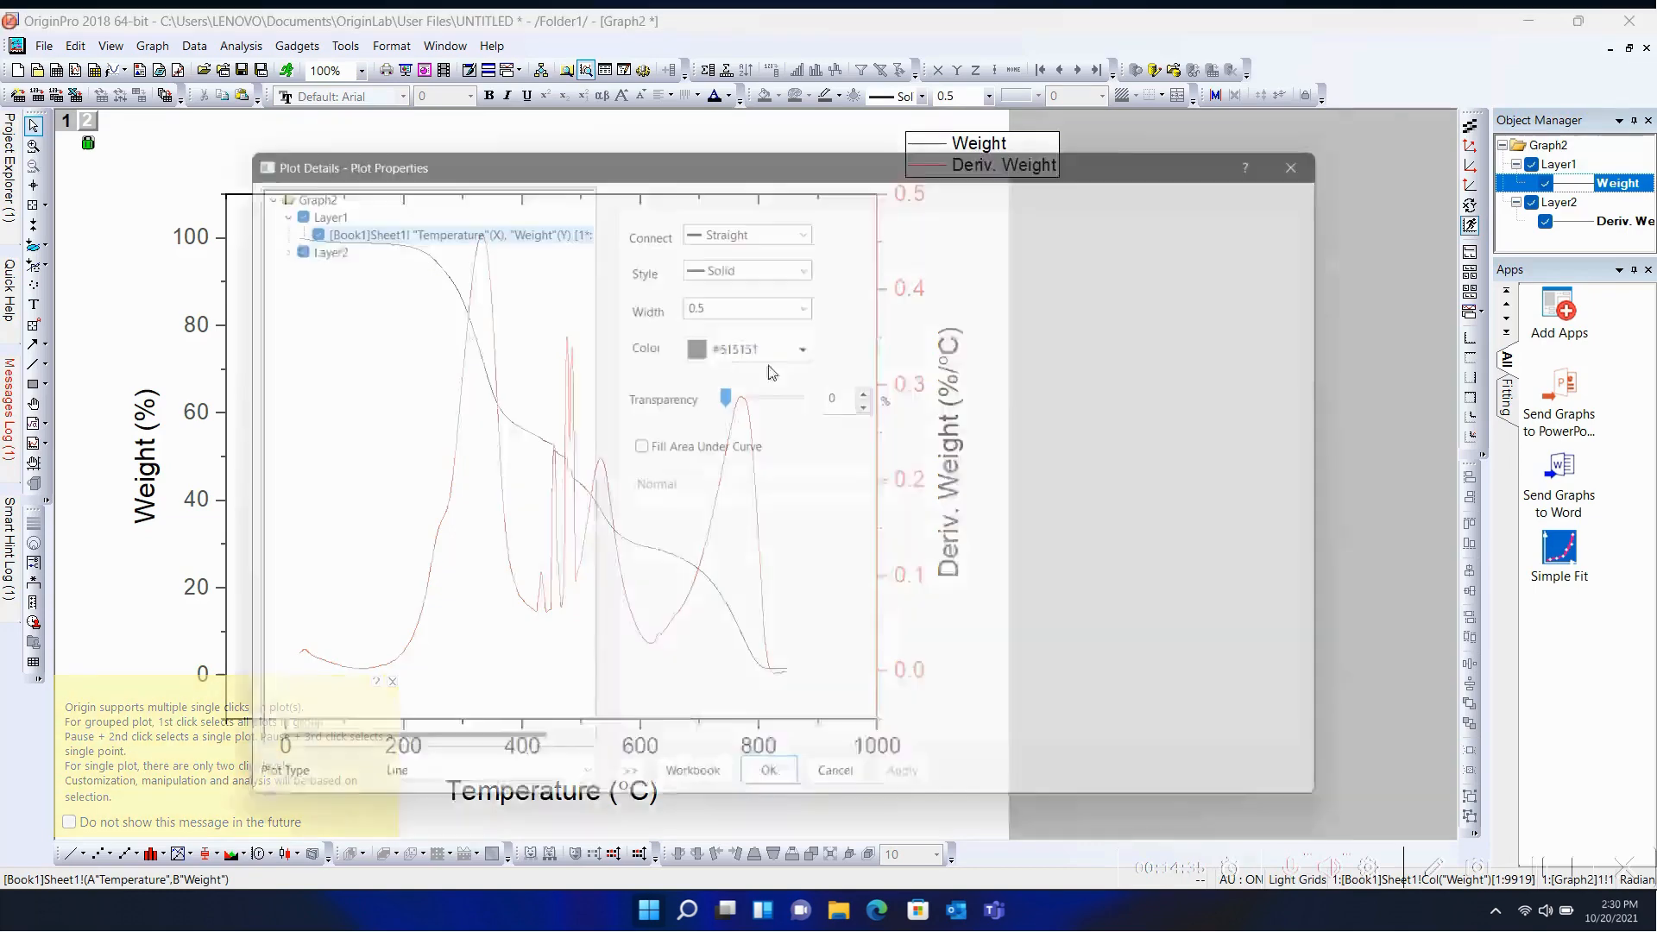
left_click(740, 298)
left_click(811, 297)
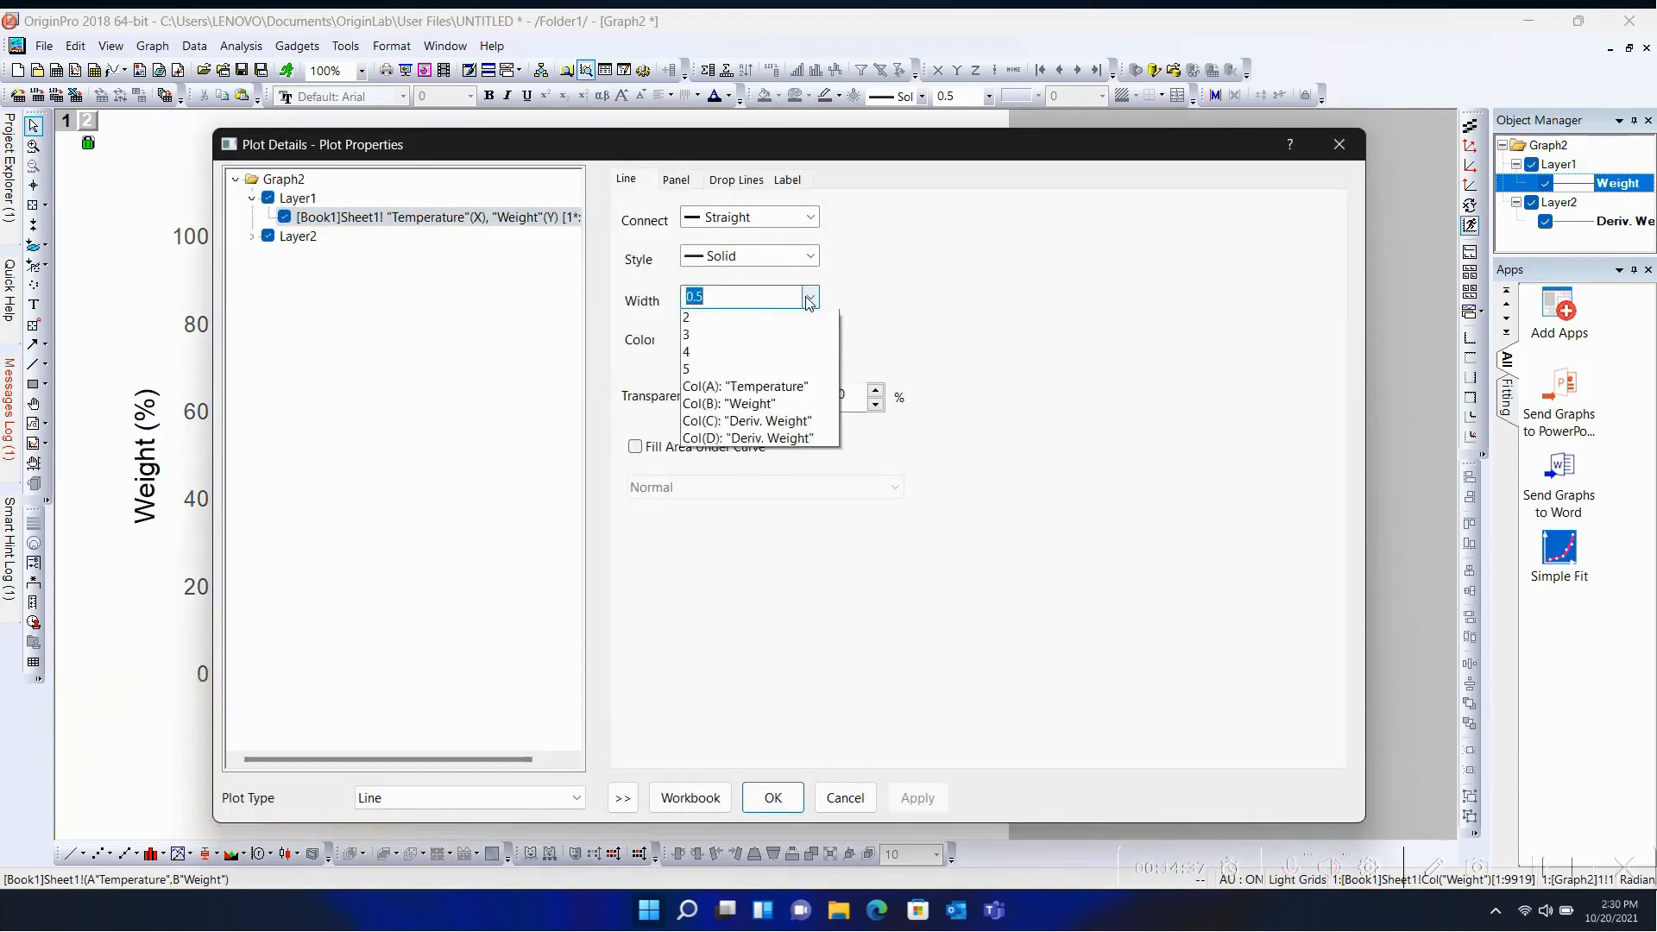
left_click(809, 365)
left_click(810, 342)
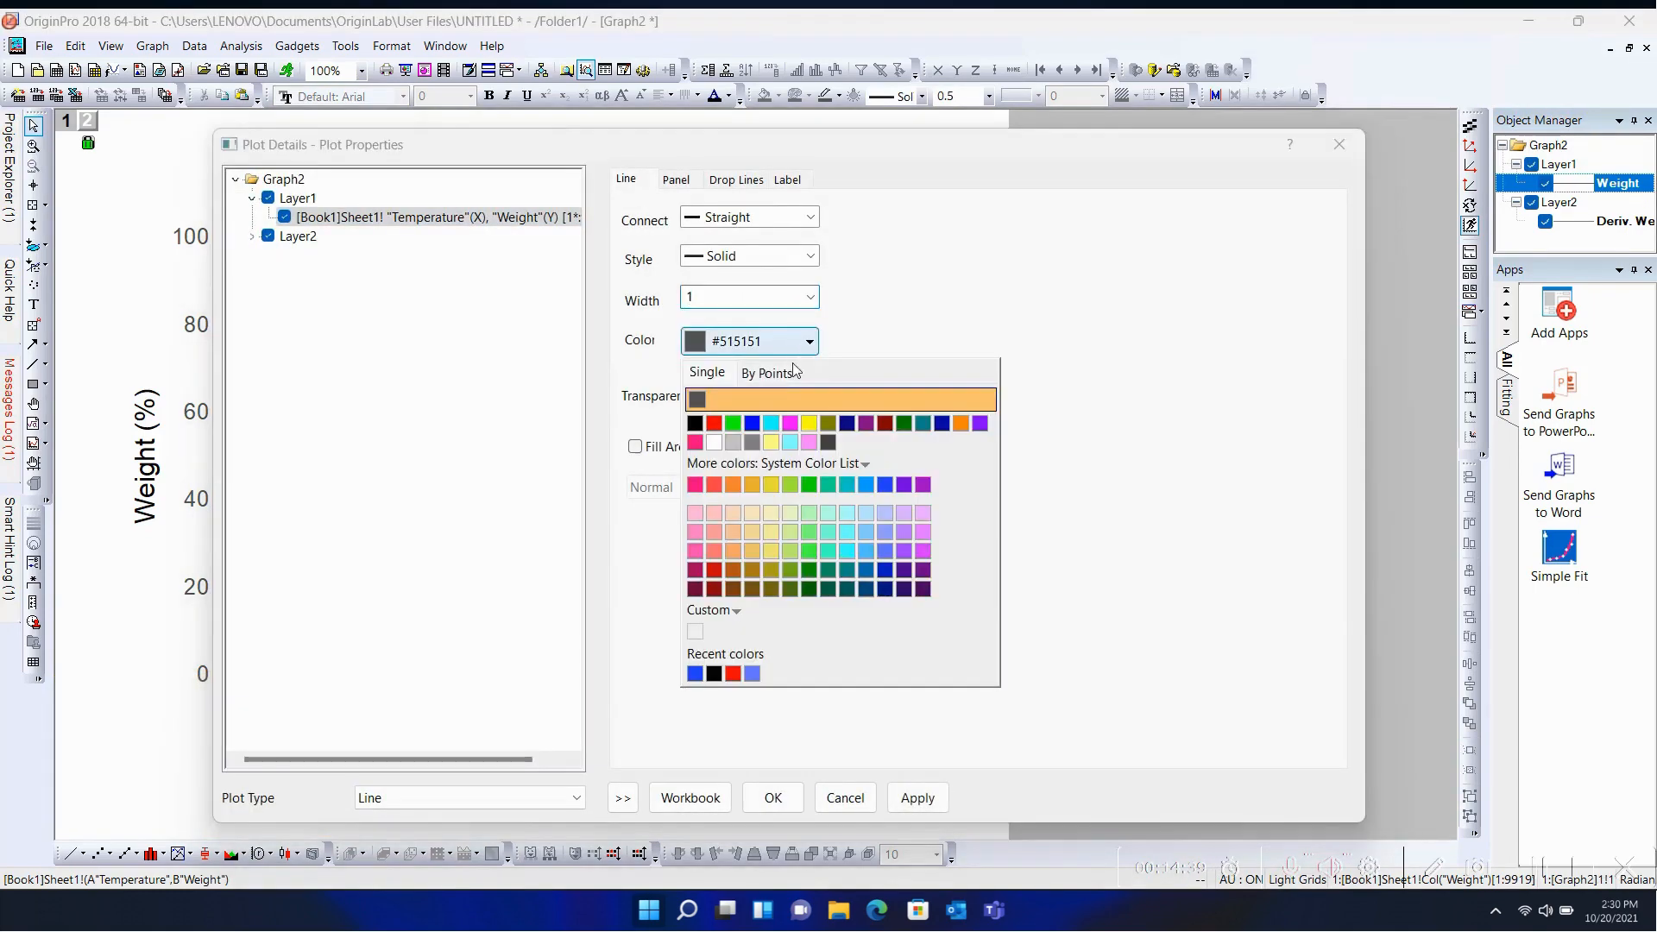
left_click(696, 423)
left_click(788, 792)
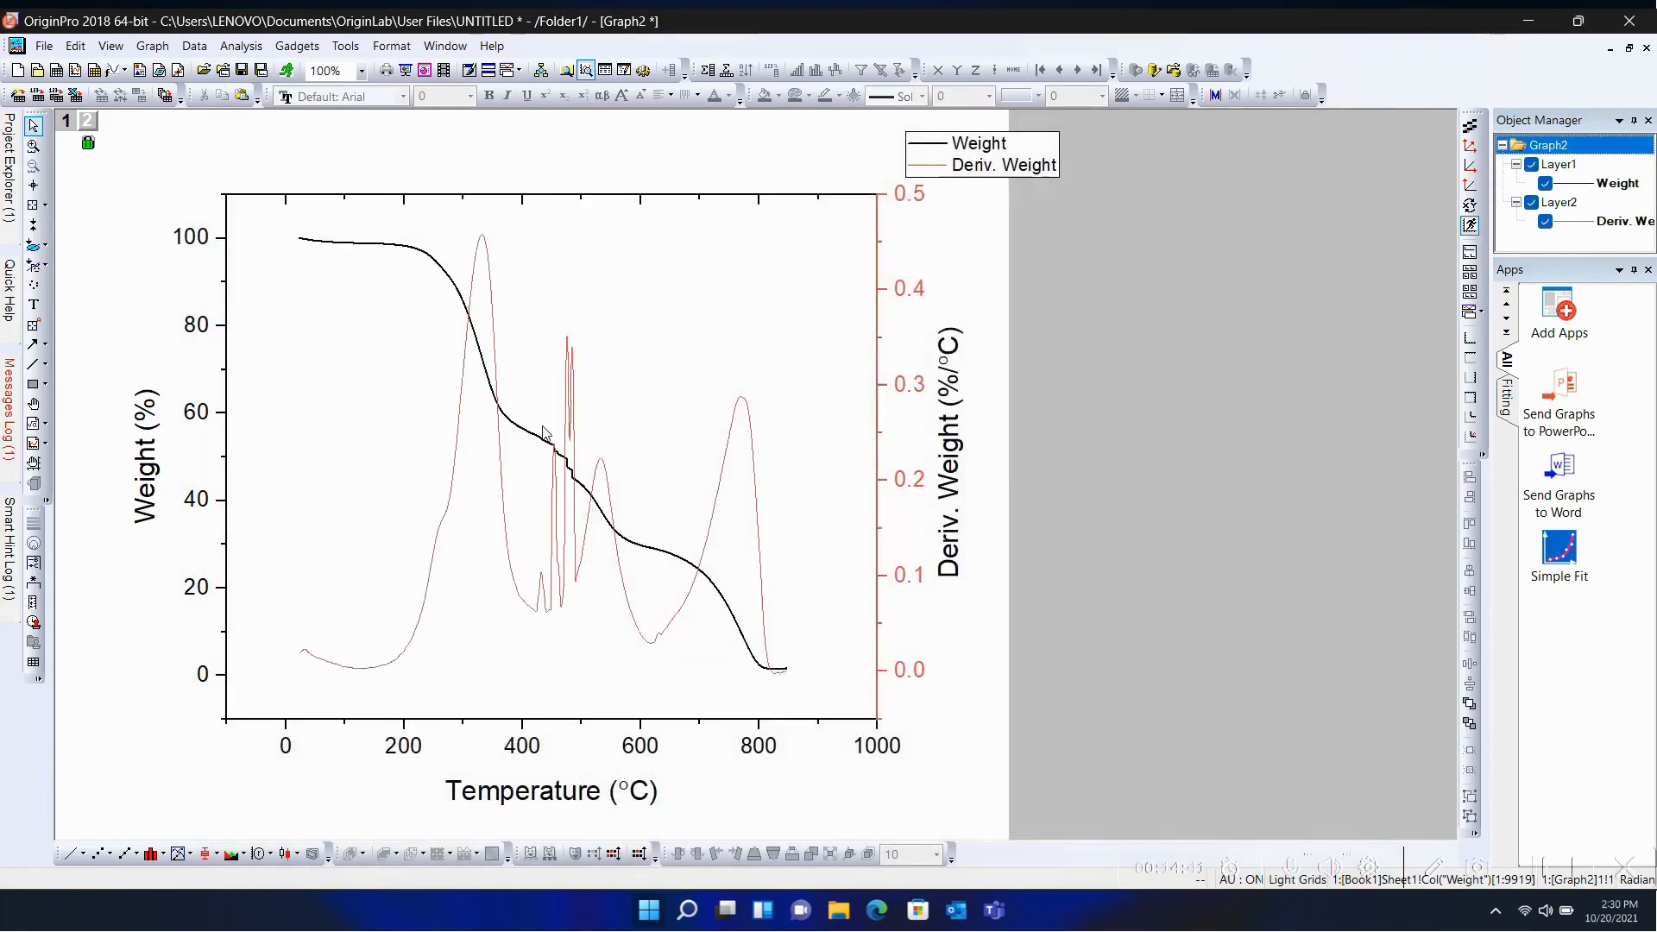
double_click(501, 417)
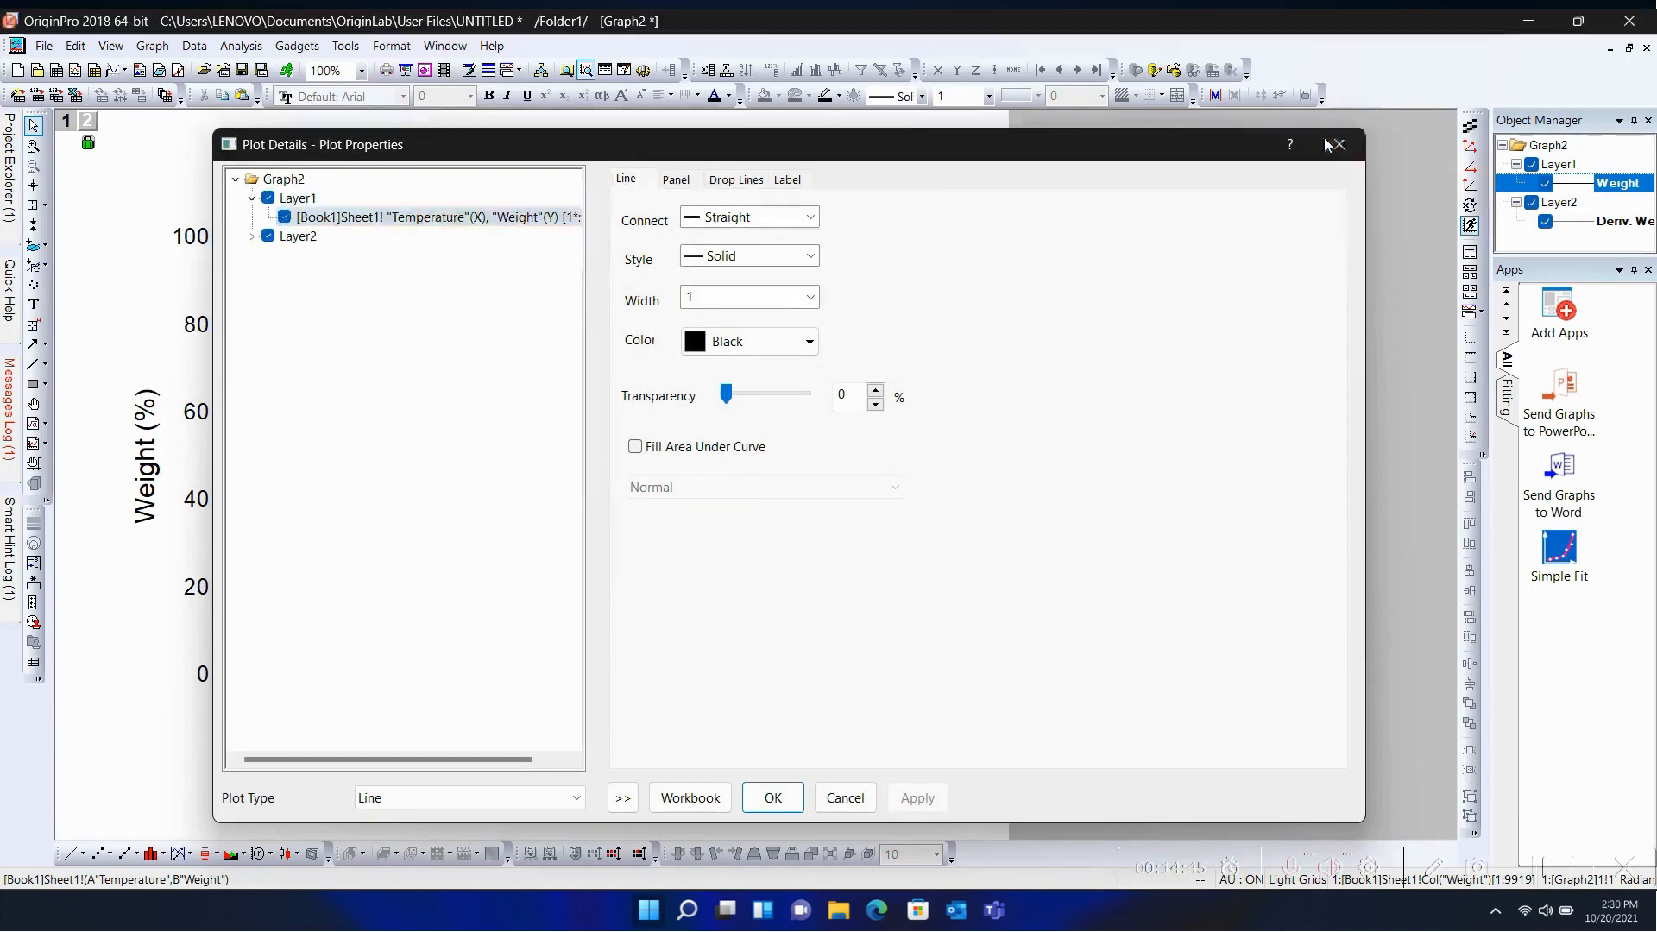
left_click(1339, 143)
Step: Color the Deriv. Weight curve blue (#1E3CFF) and adjust its line width
left_click(494, 335)
double_click(494, 335)
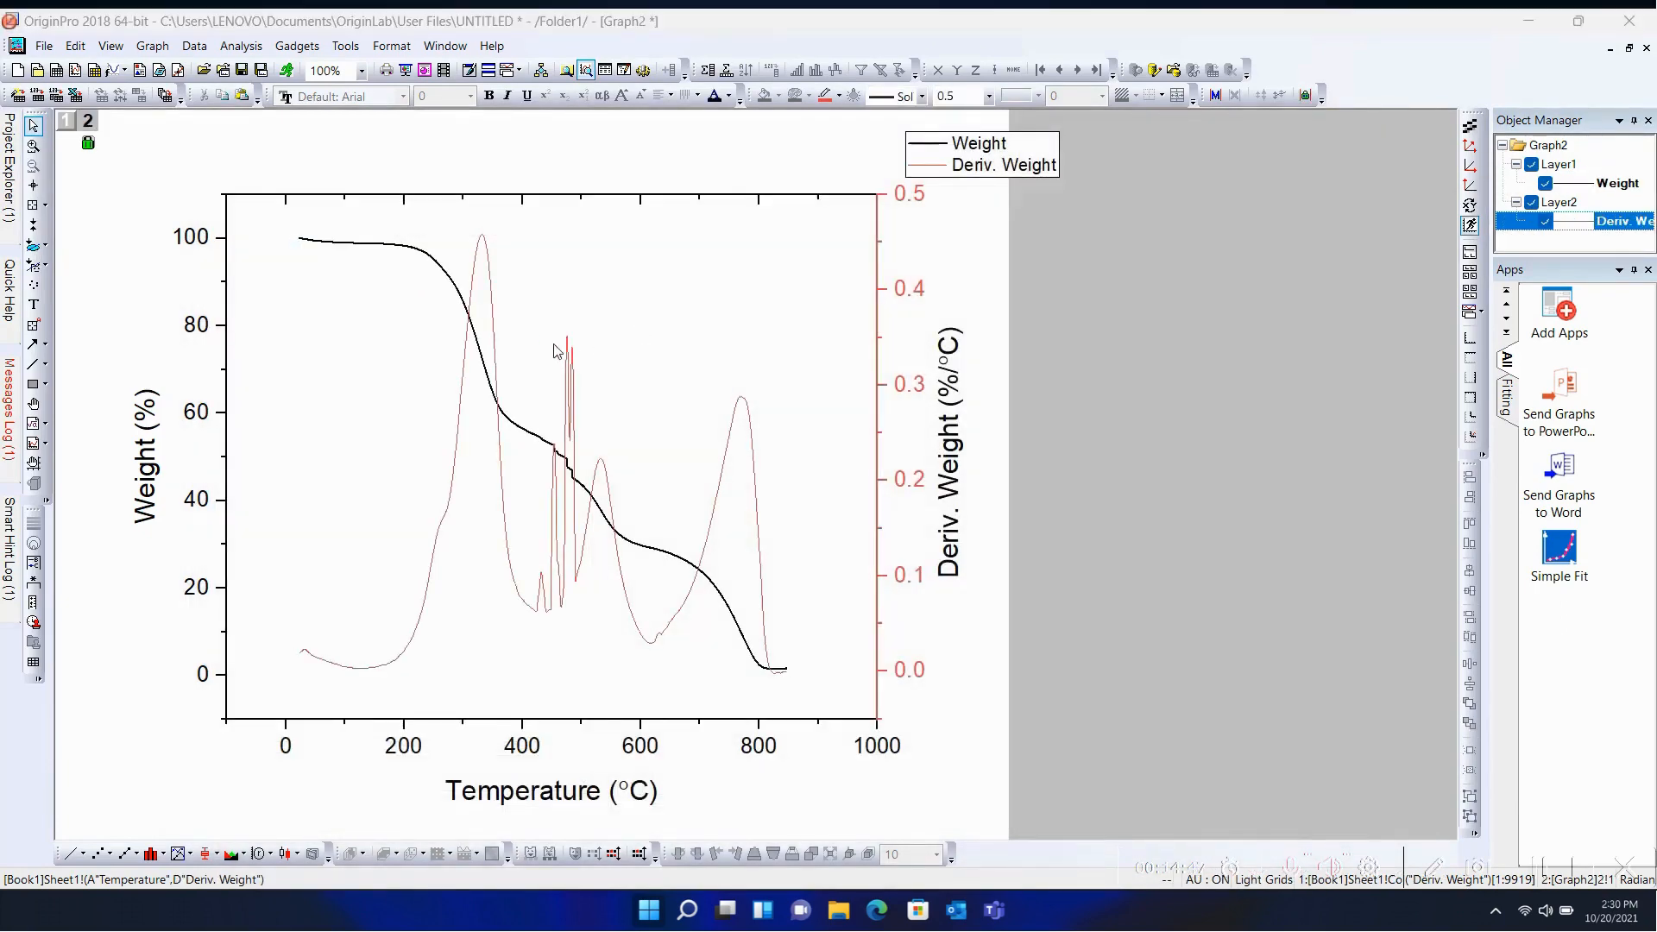
left_click(762, 343)
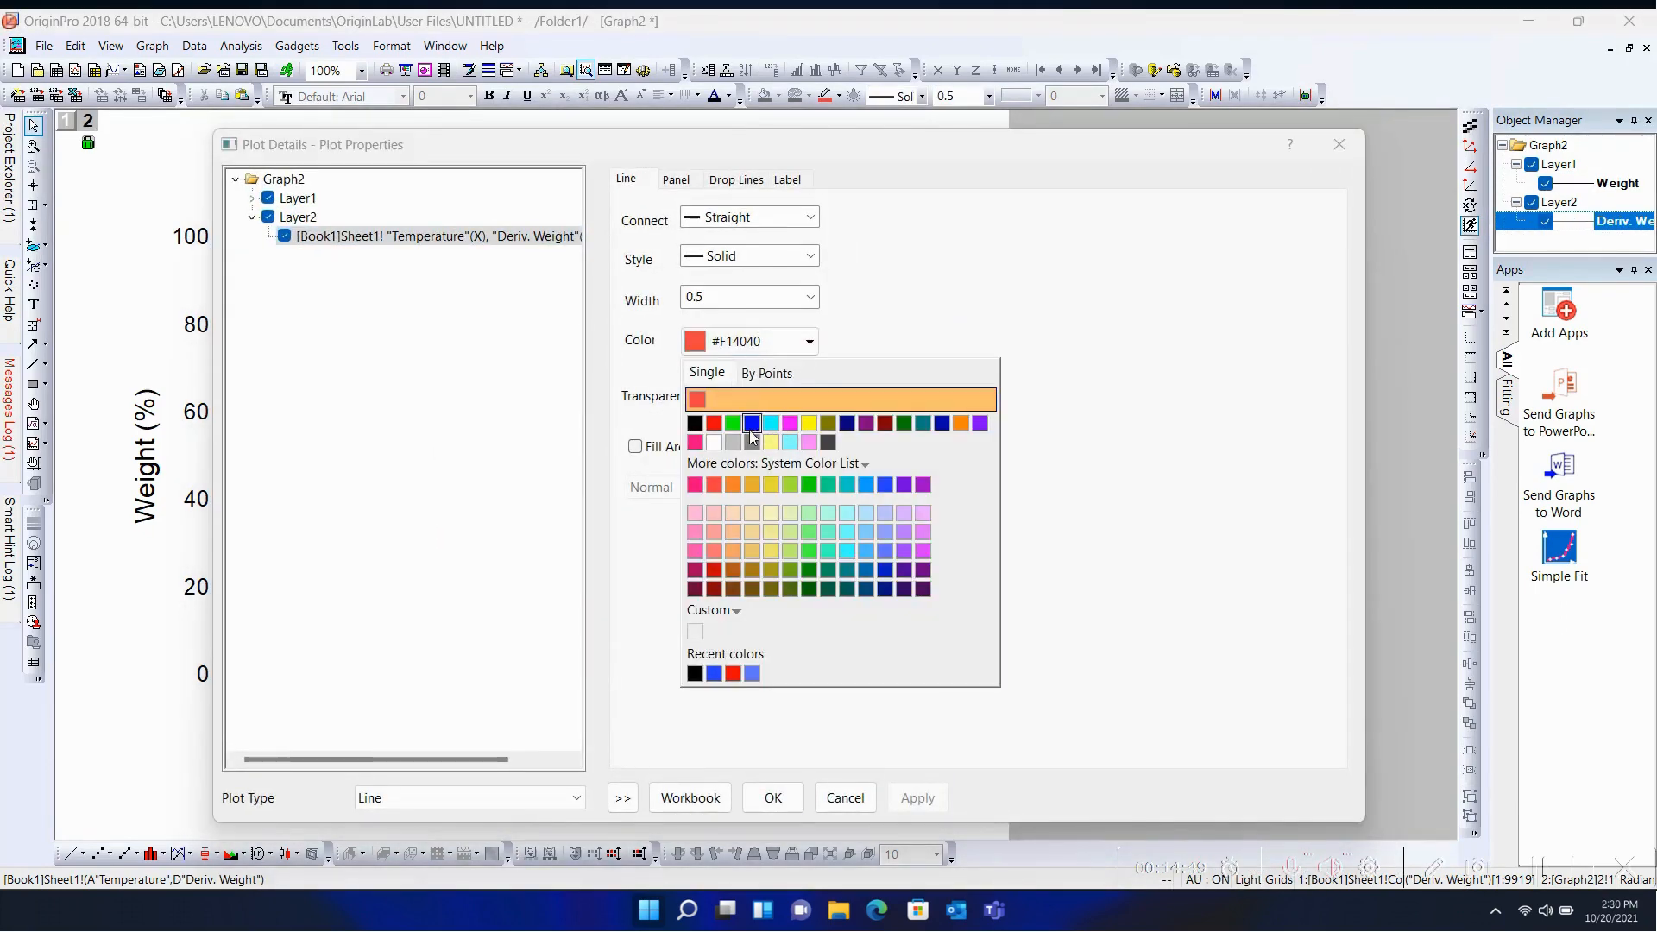
left_click(879, 486)
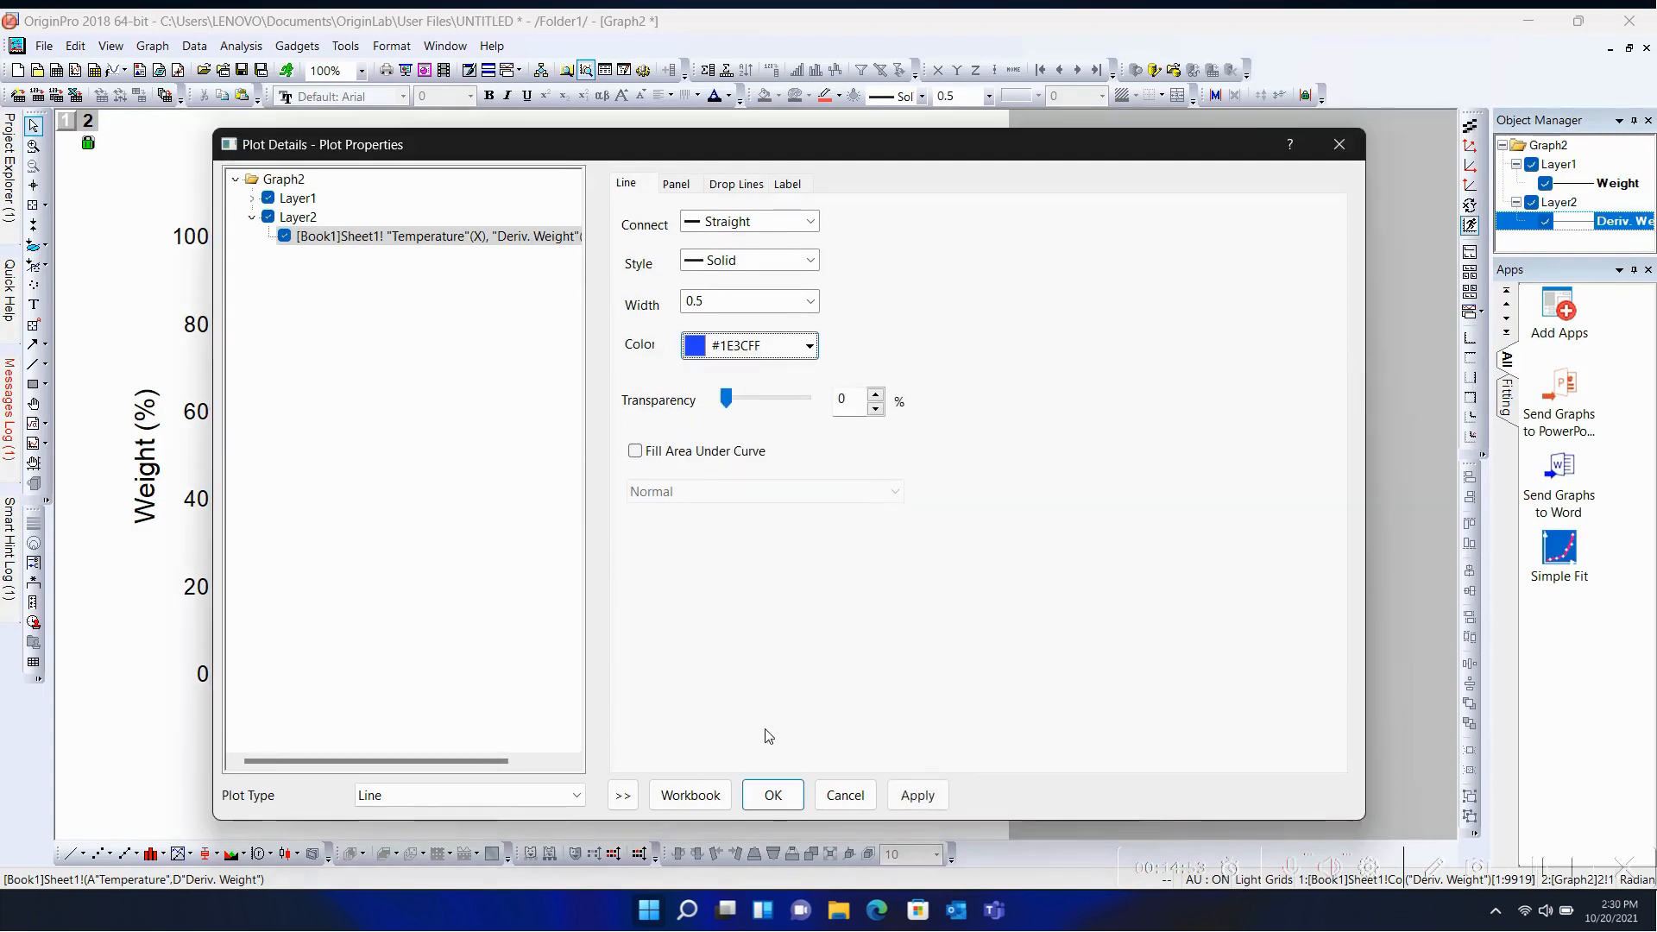
left_click(749, 298)
left_click(811, 301)
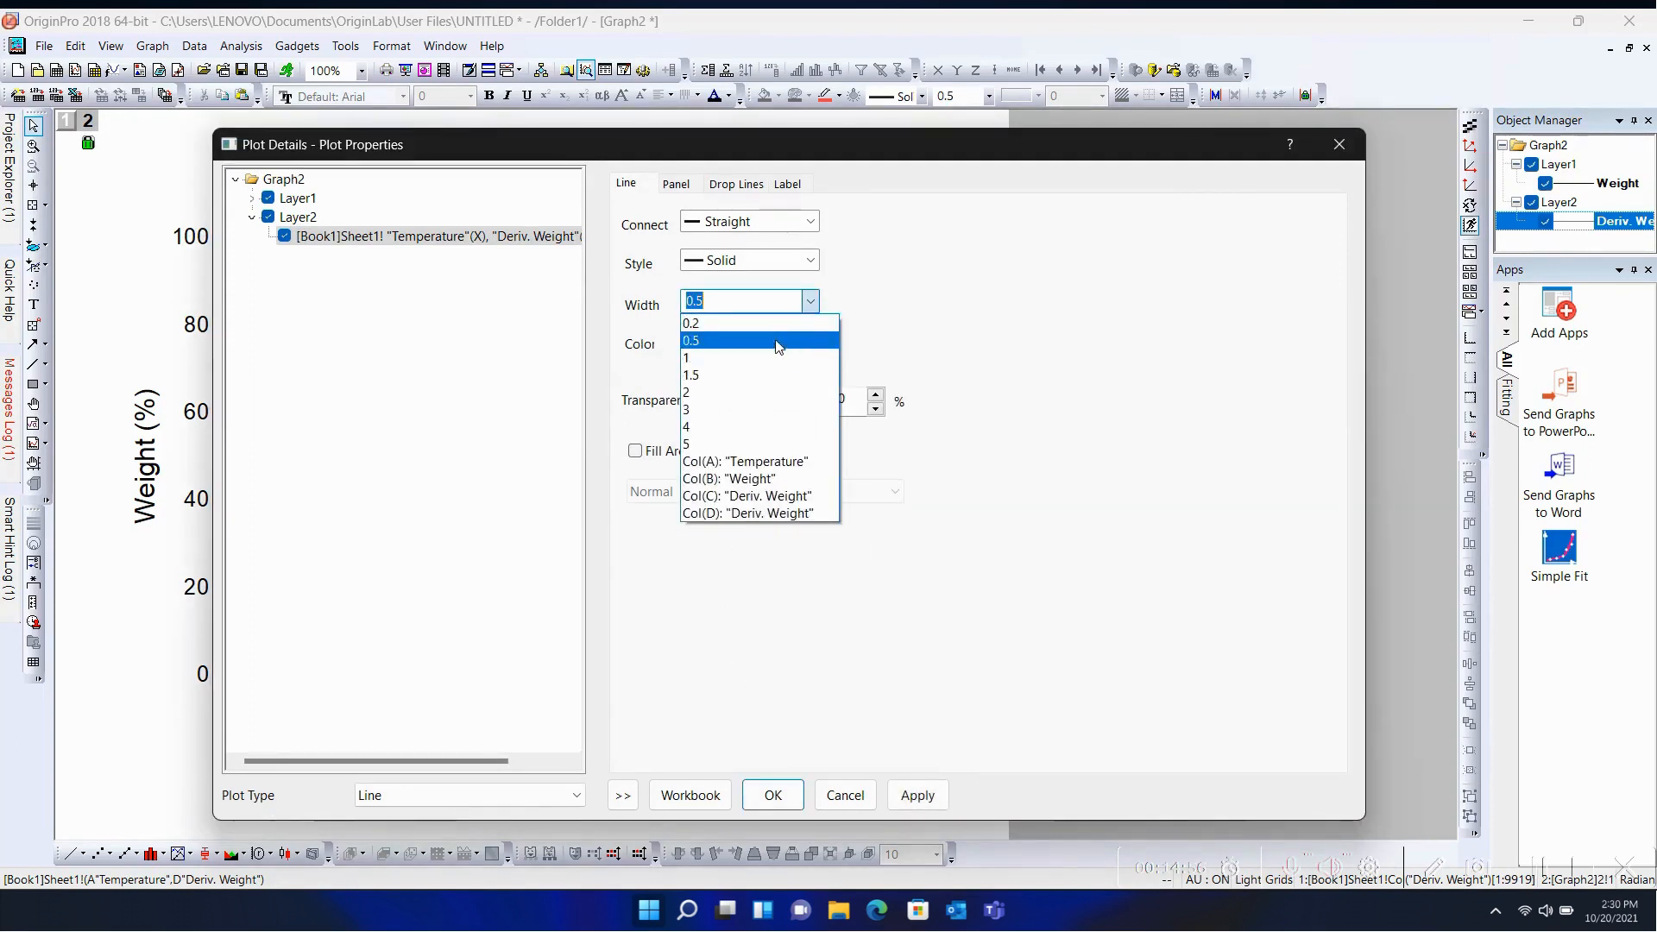
left_click(777, 340)
left_click(792, 801)
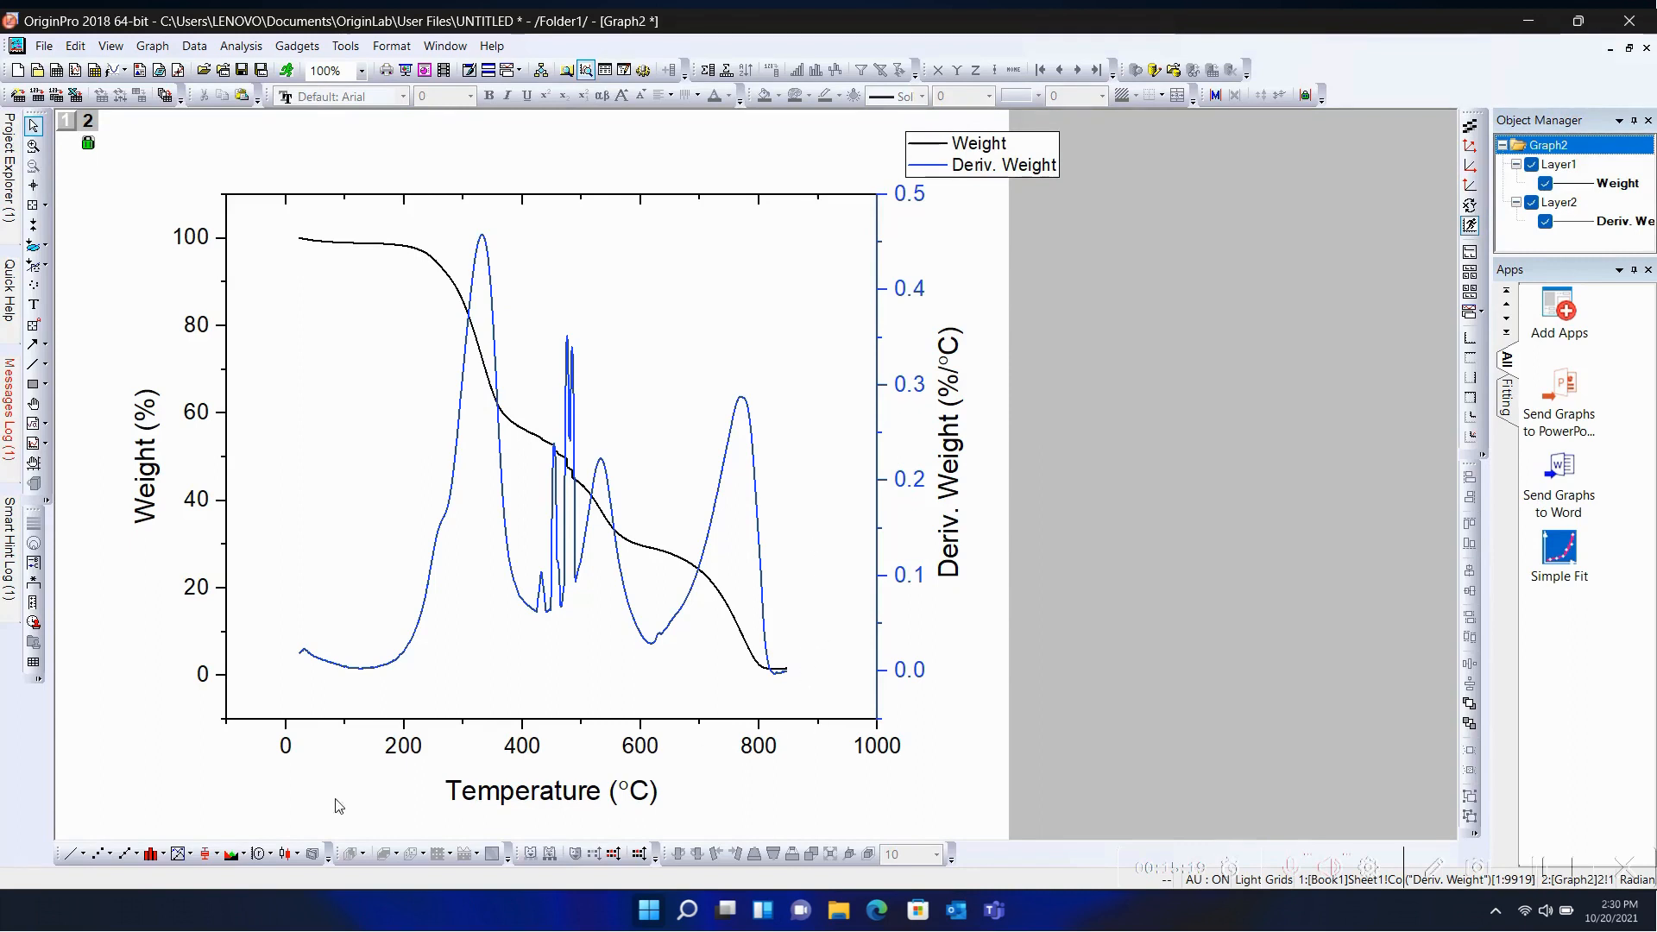
Step: Set the Temperature axis scale to run from 0 to 900, undoing an accidental move of its tick labels
left_click_drag(288, 750, 322, 816)
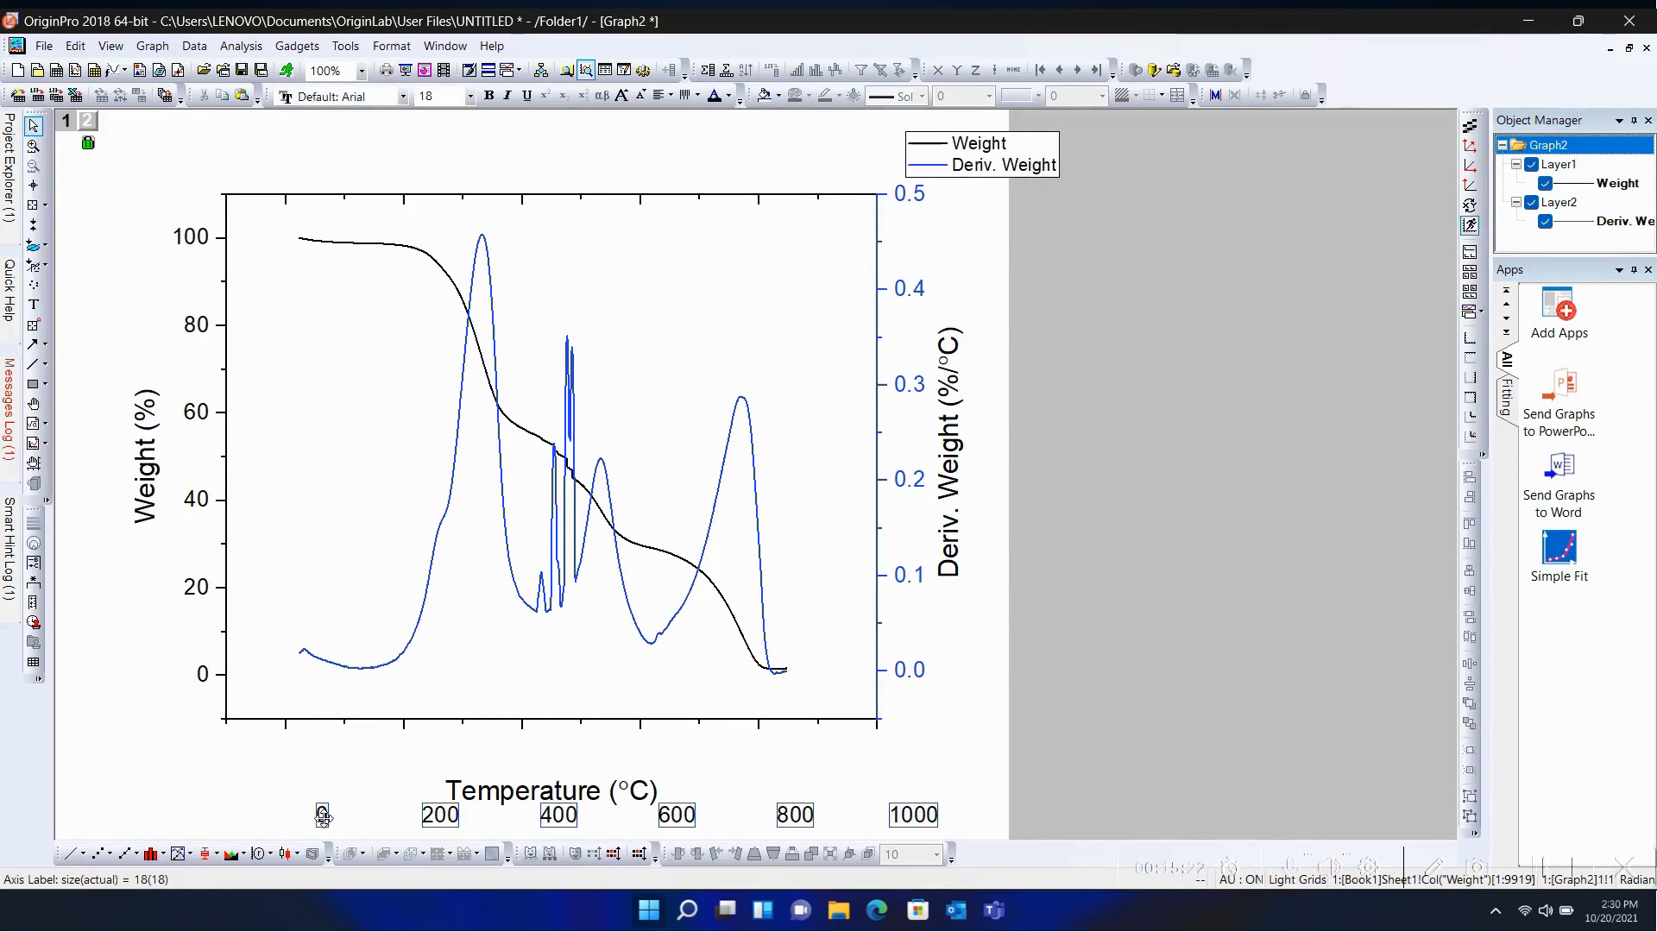
key("ctrl+z")
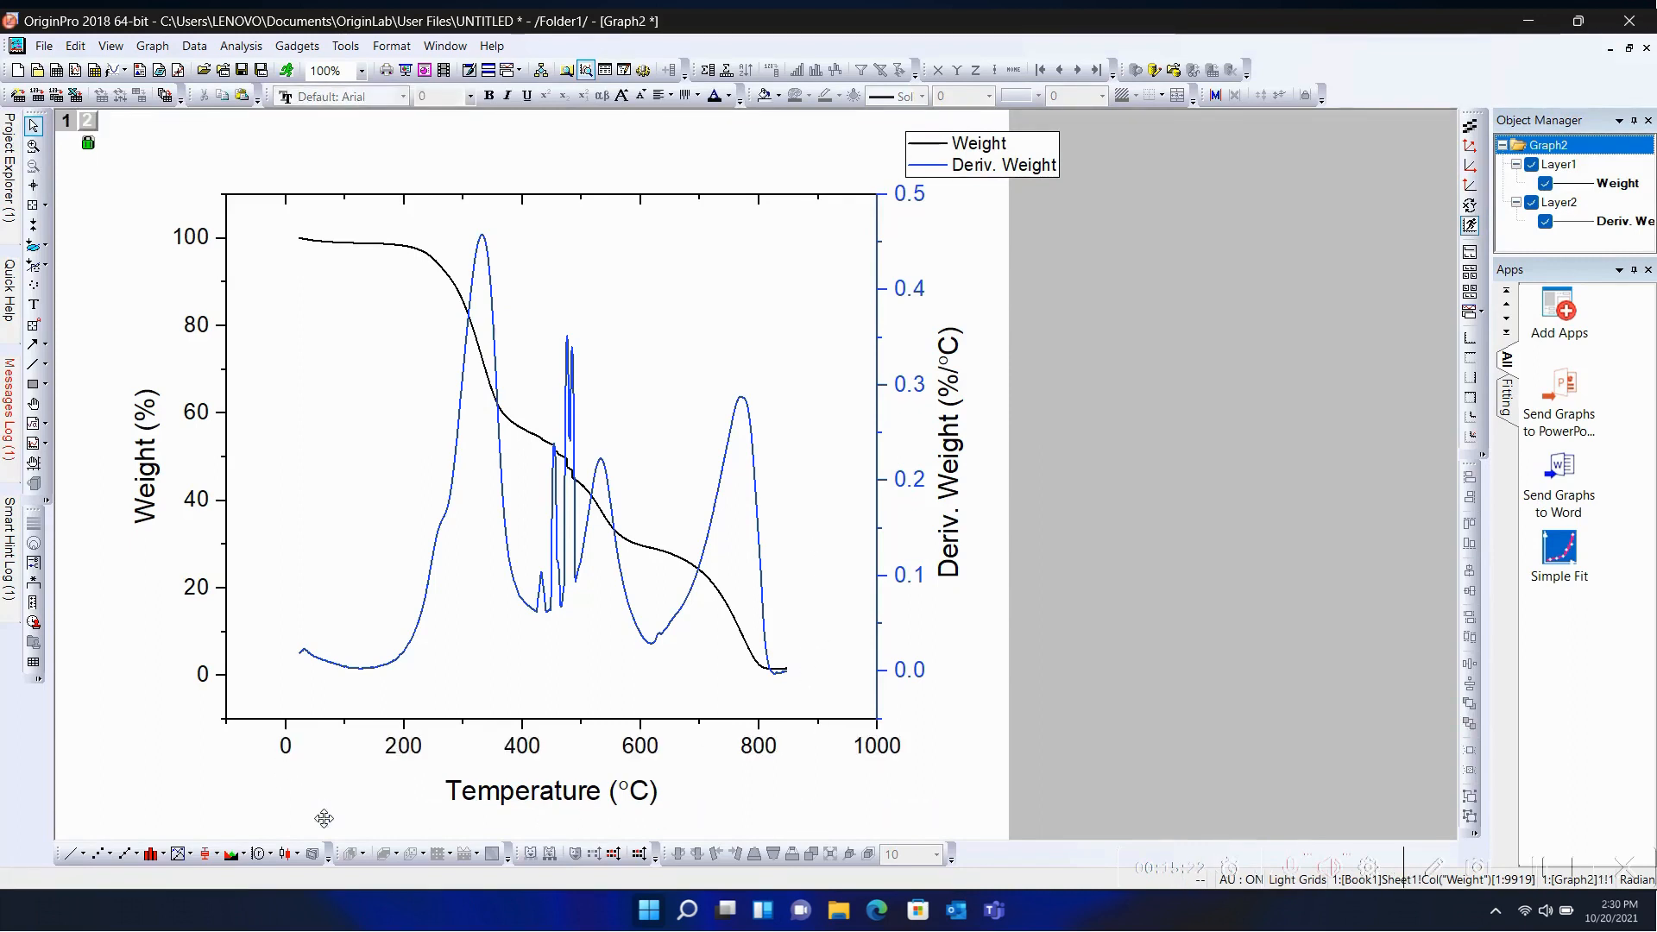
double_click(411, 753)
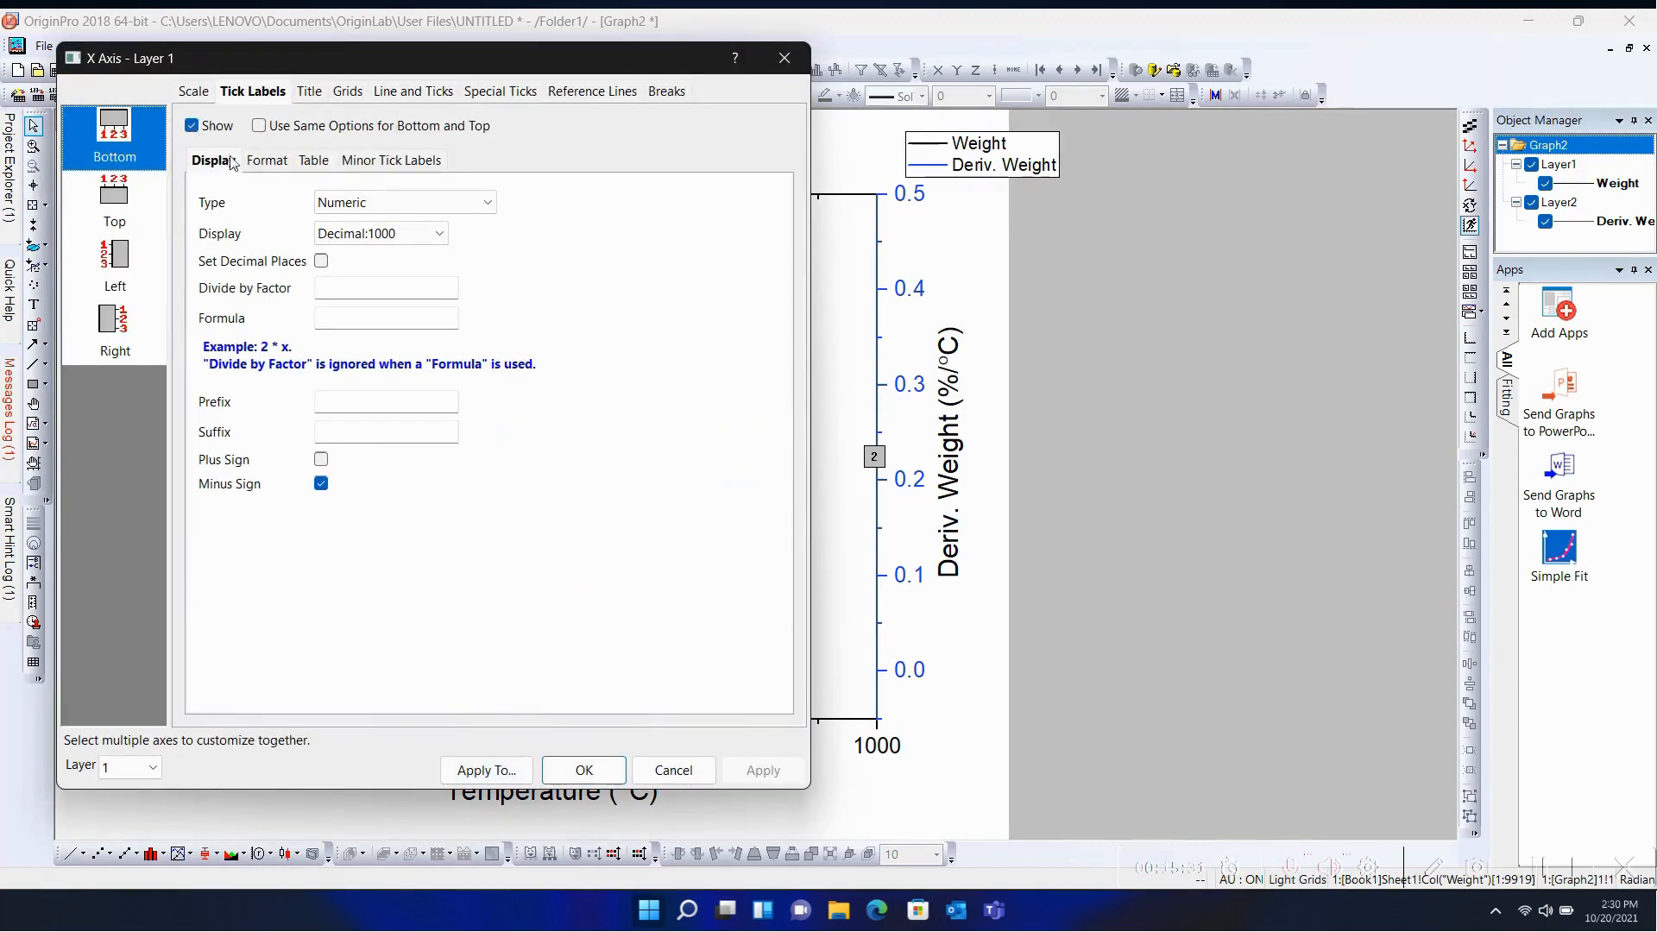
left_click(198, 92)
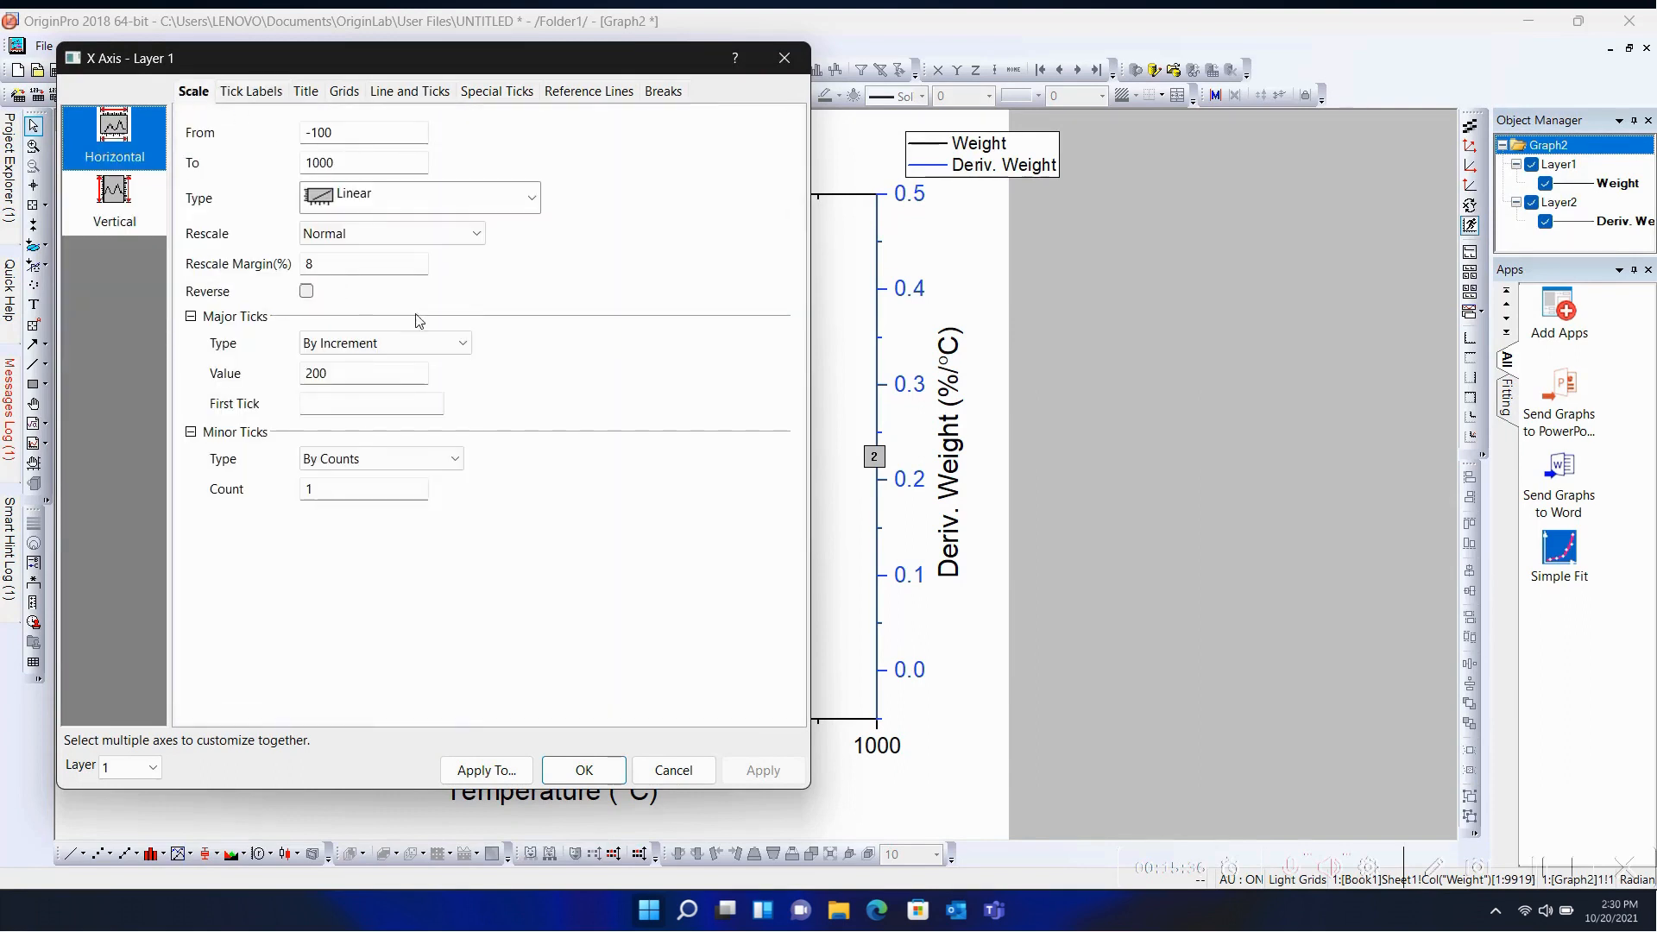
double_click(354, 138)
key("BackSpace")
type("0")
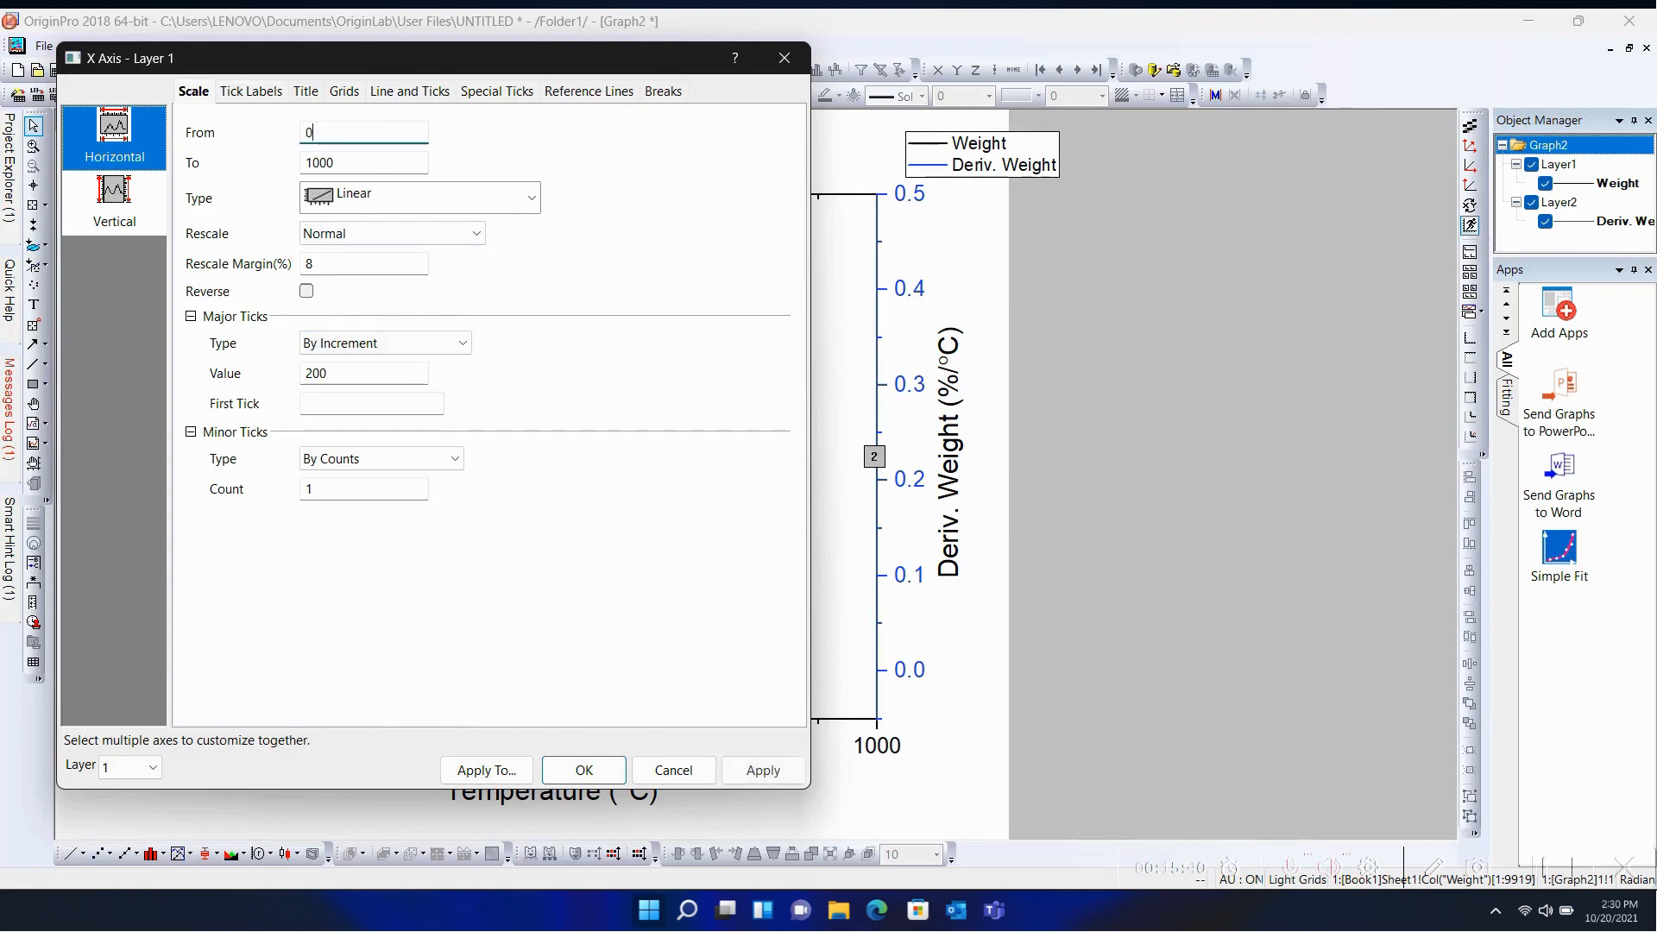
double_click(358, 167)
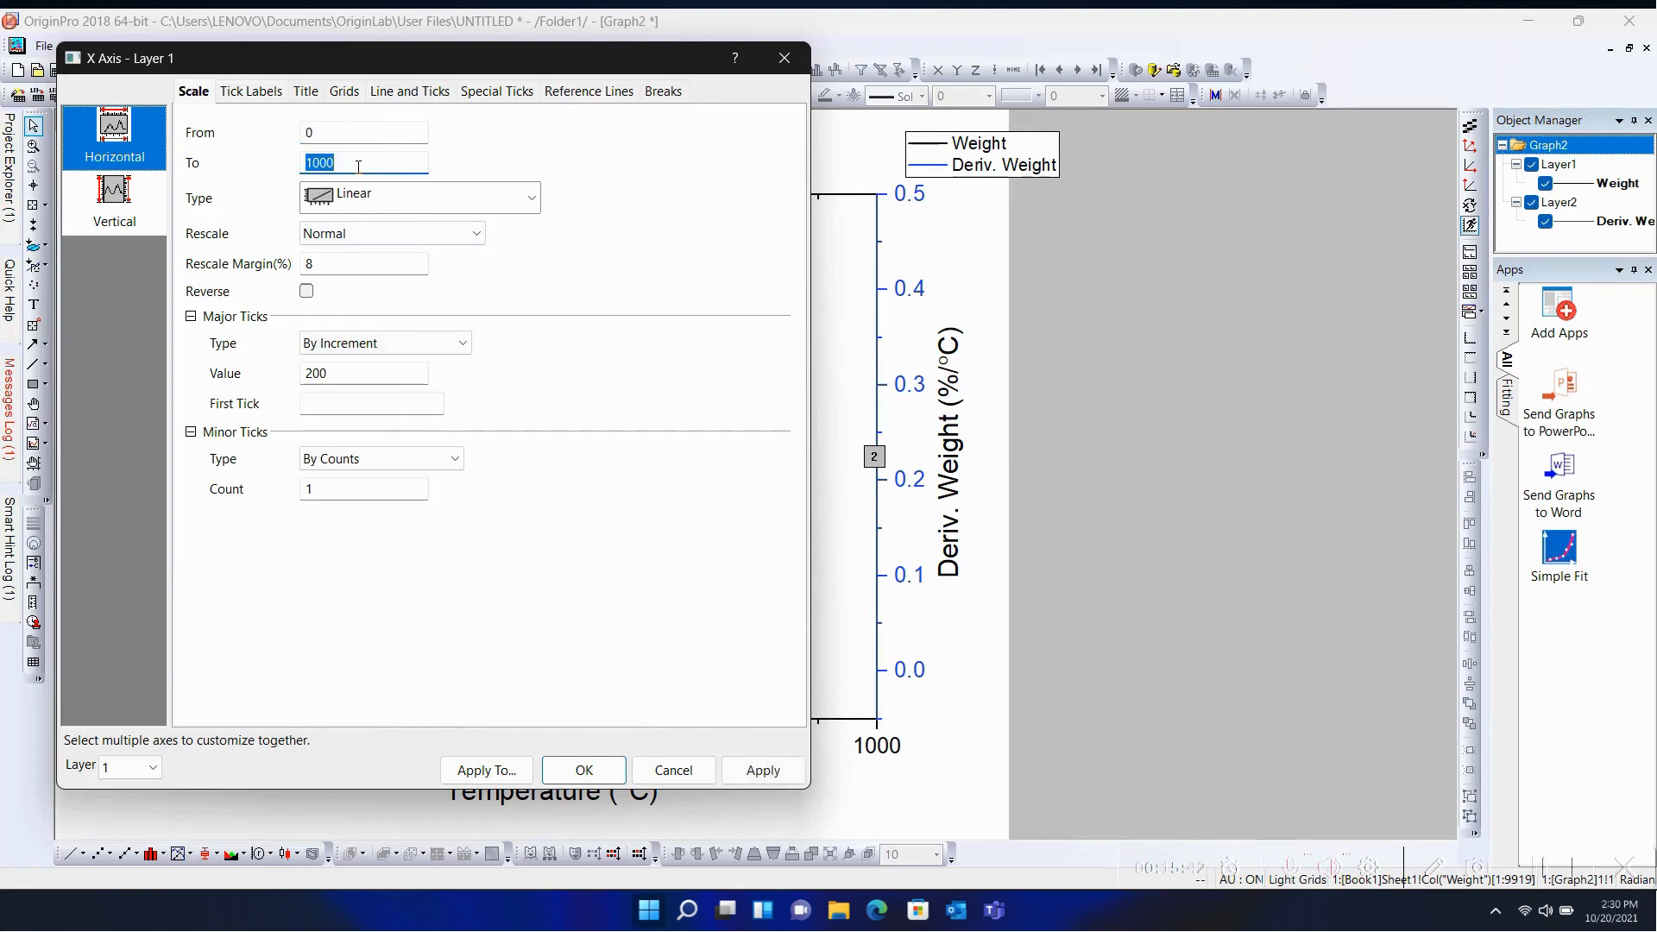
key("BackSpace")
left_click(586, 770)
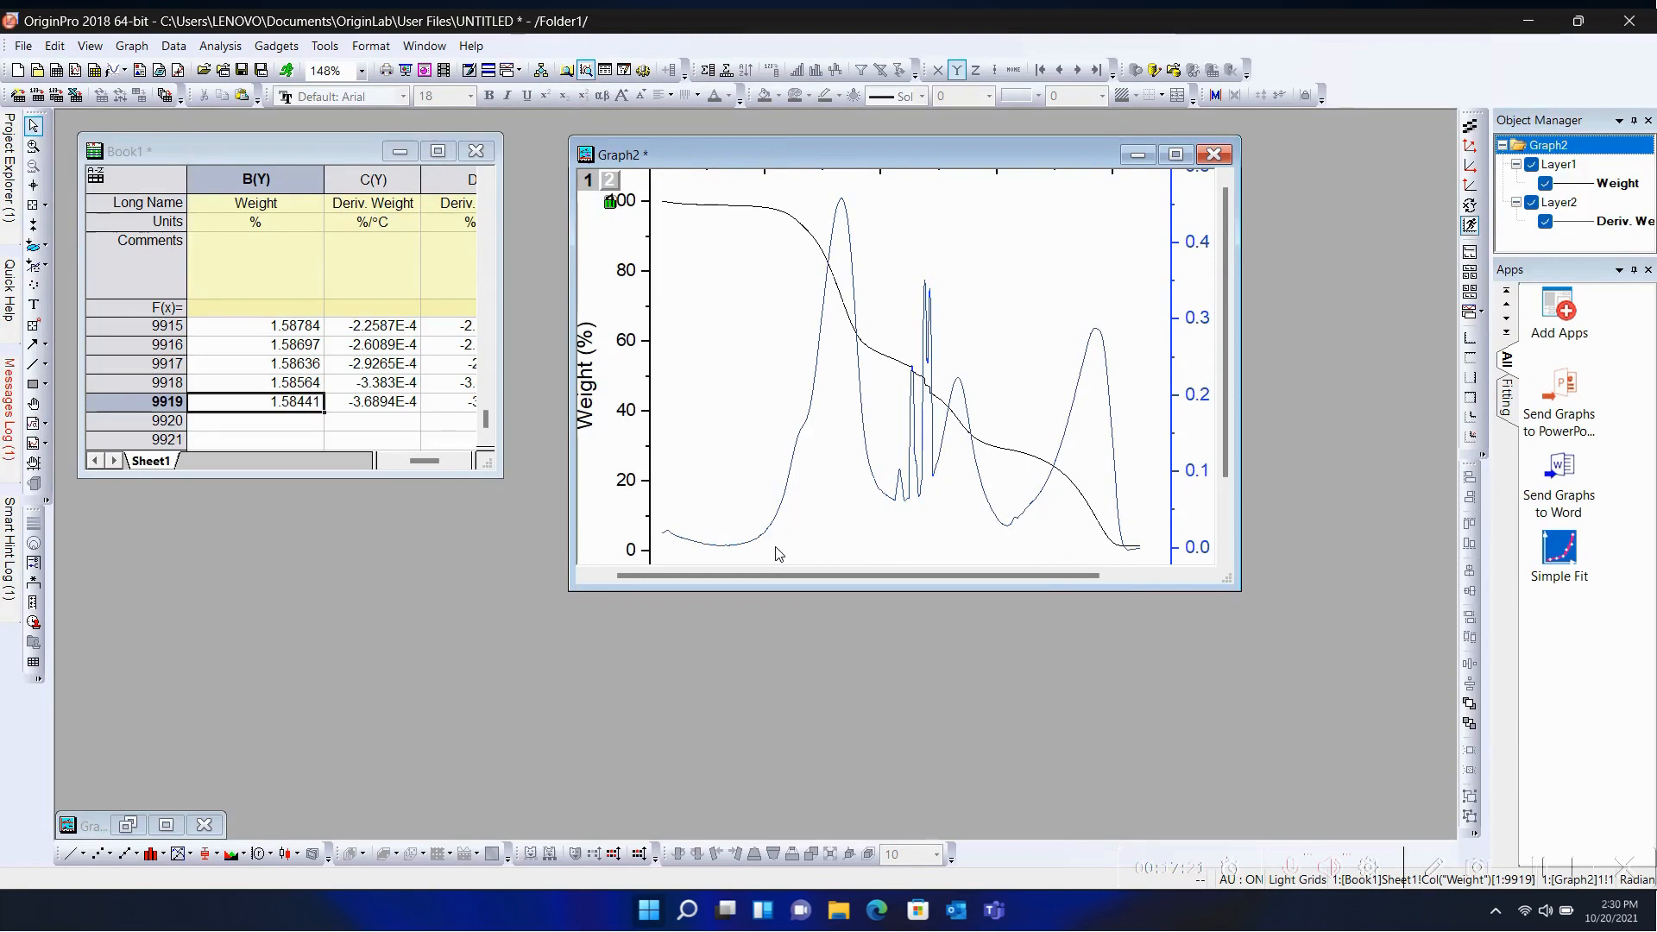
Step: Set the Weight axis scale to start from 0 and maximize the Graph2 window
scroll(775, 547, "down", 2)
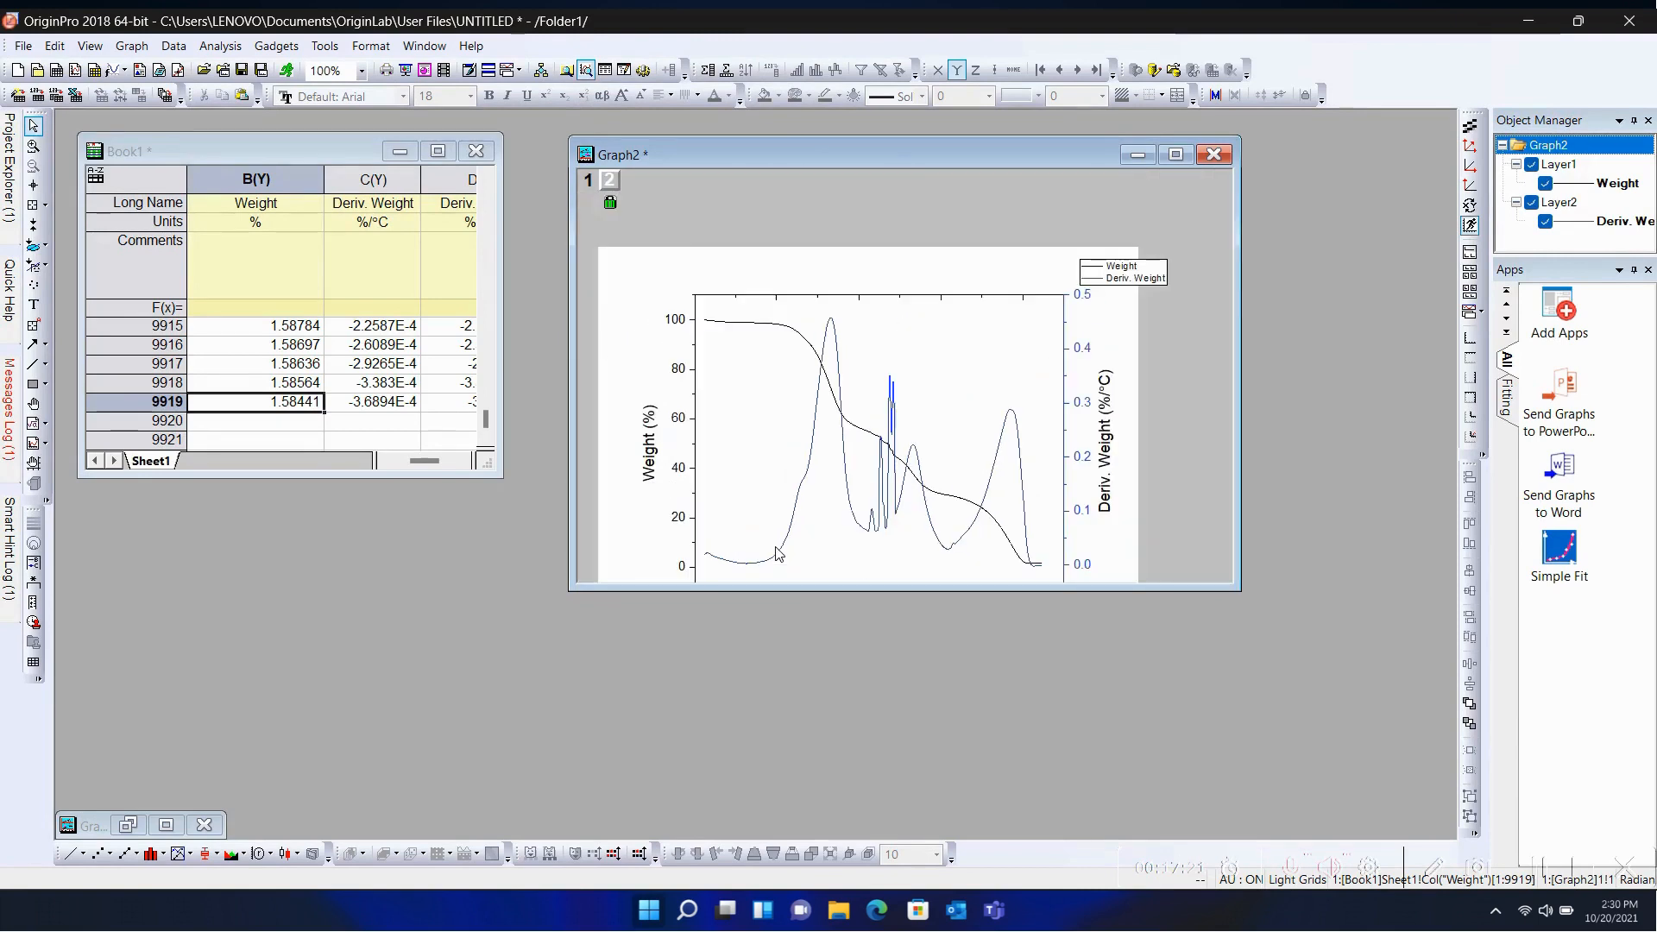
scroll(825, 439, "down", 1)
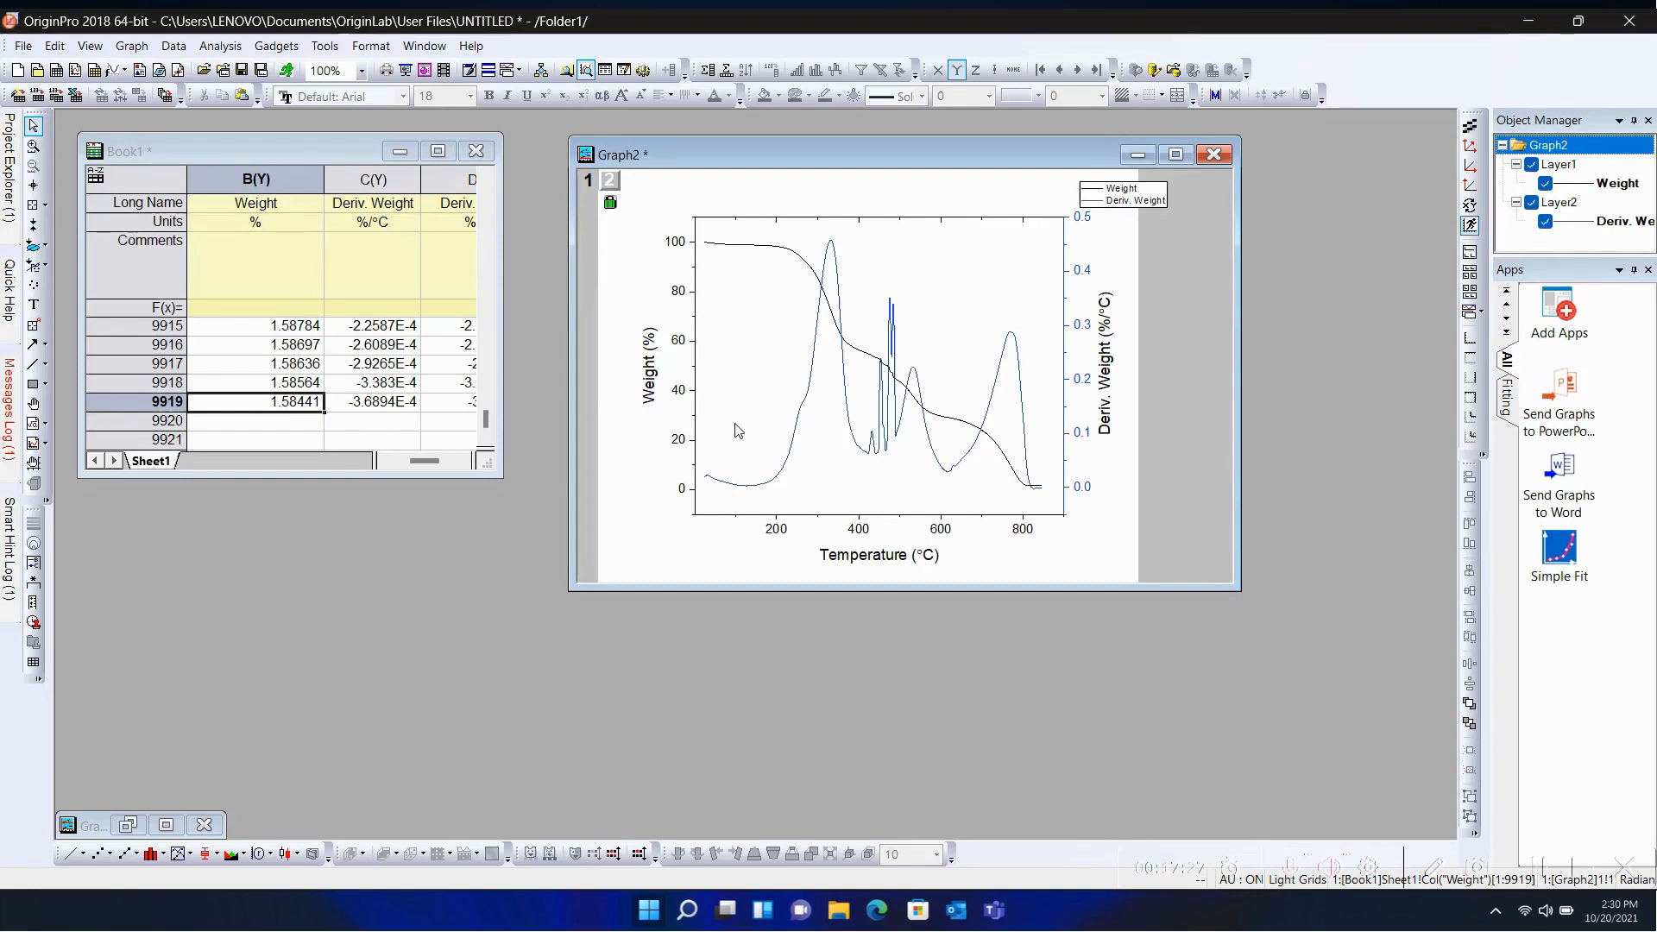
left_click(687, 498)
double_click(685, 493)
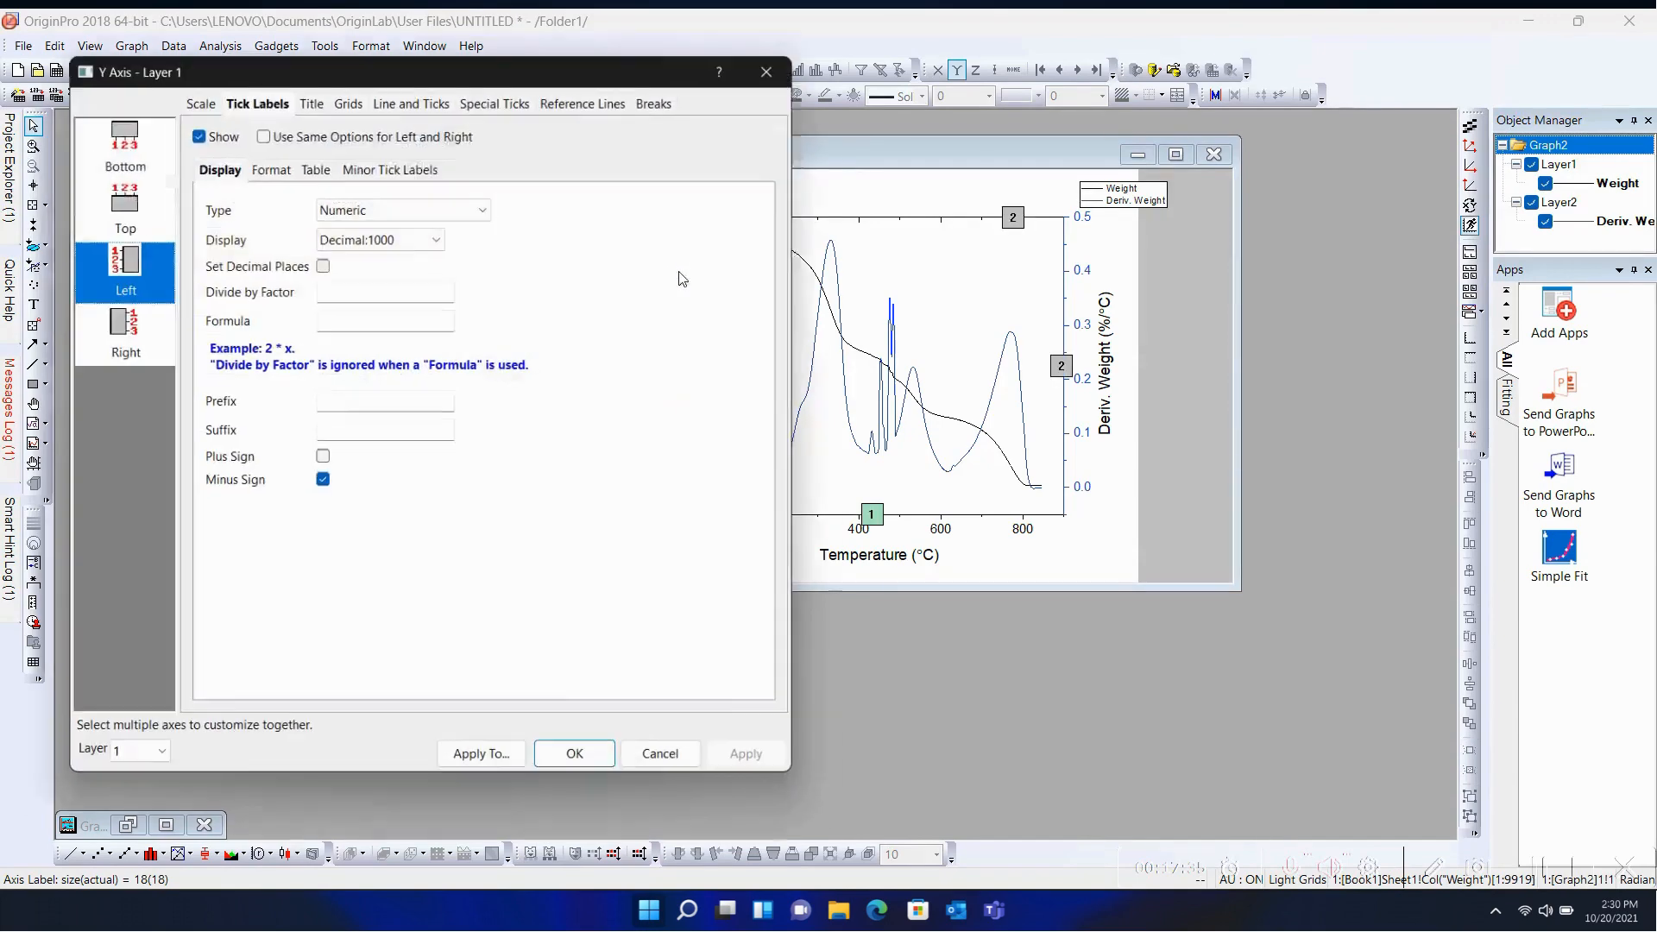
left_click(199, 92)
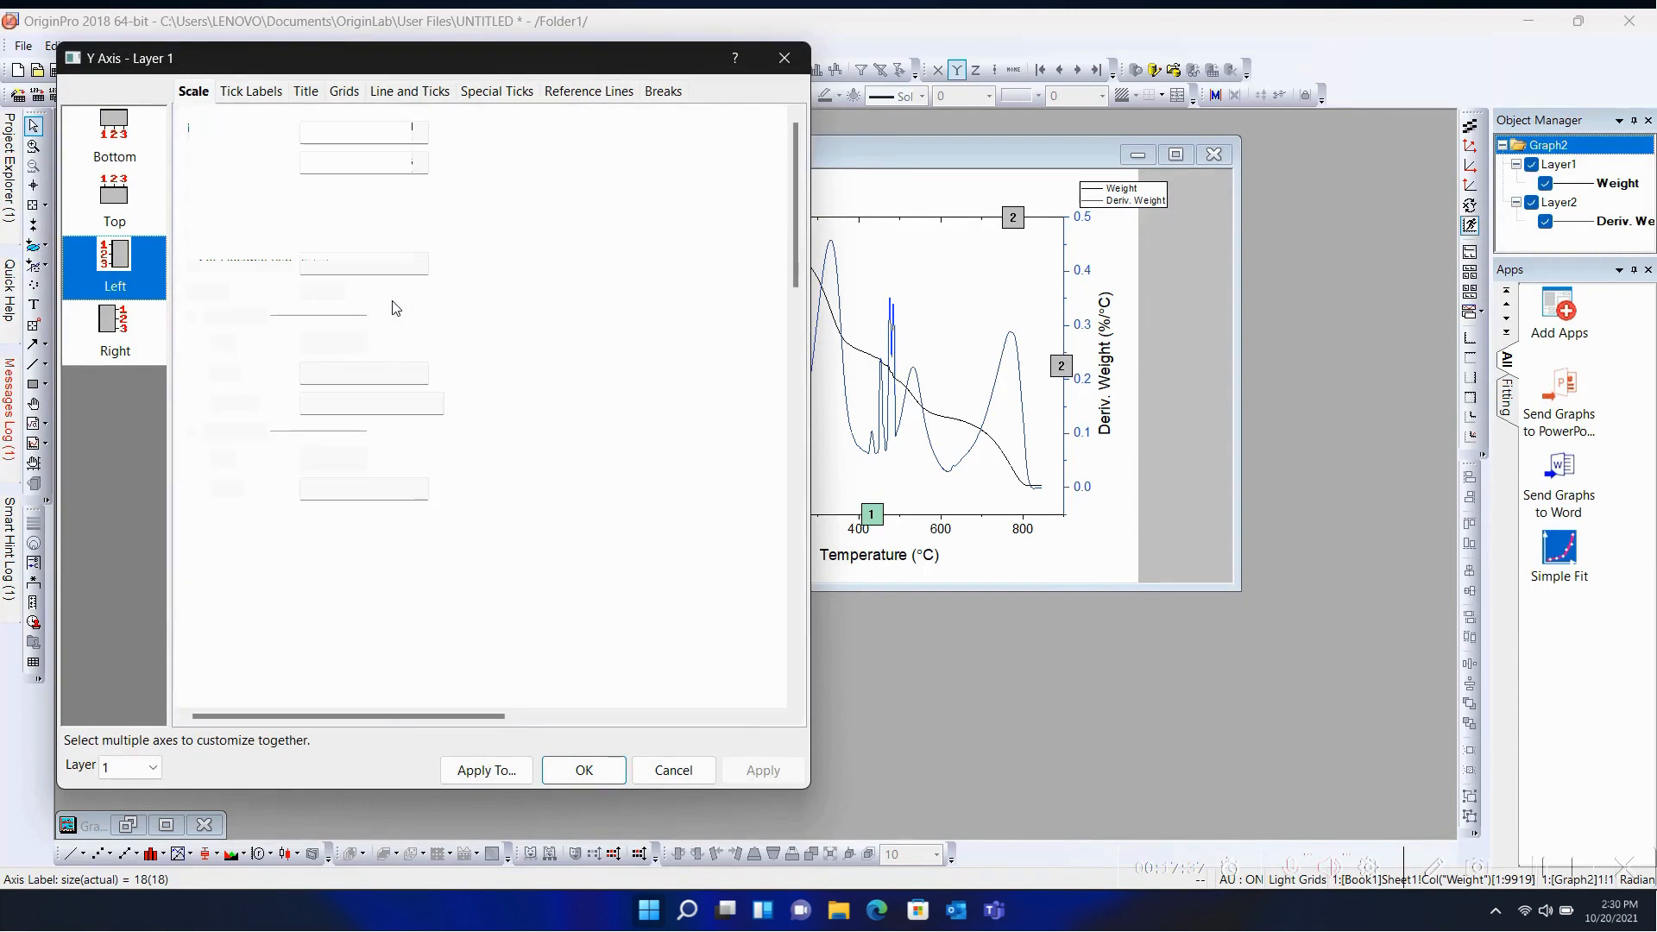
double_click(355, 134)
type("0")
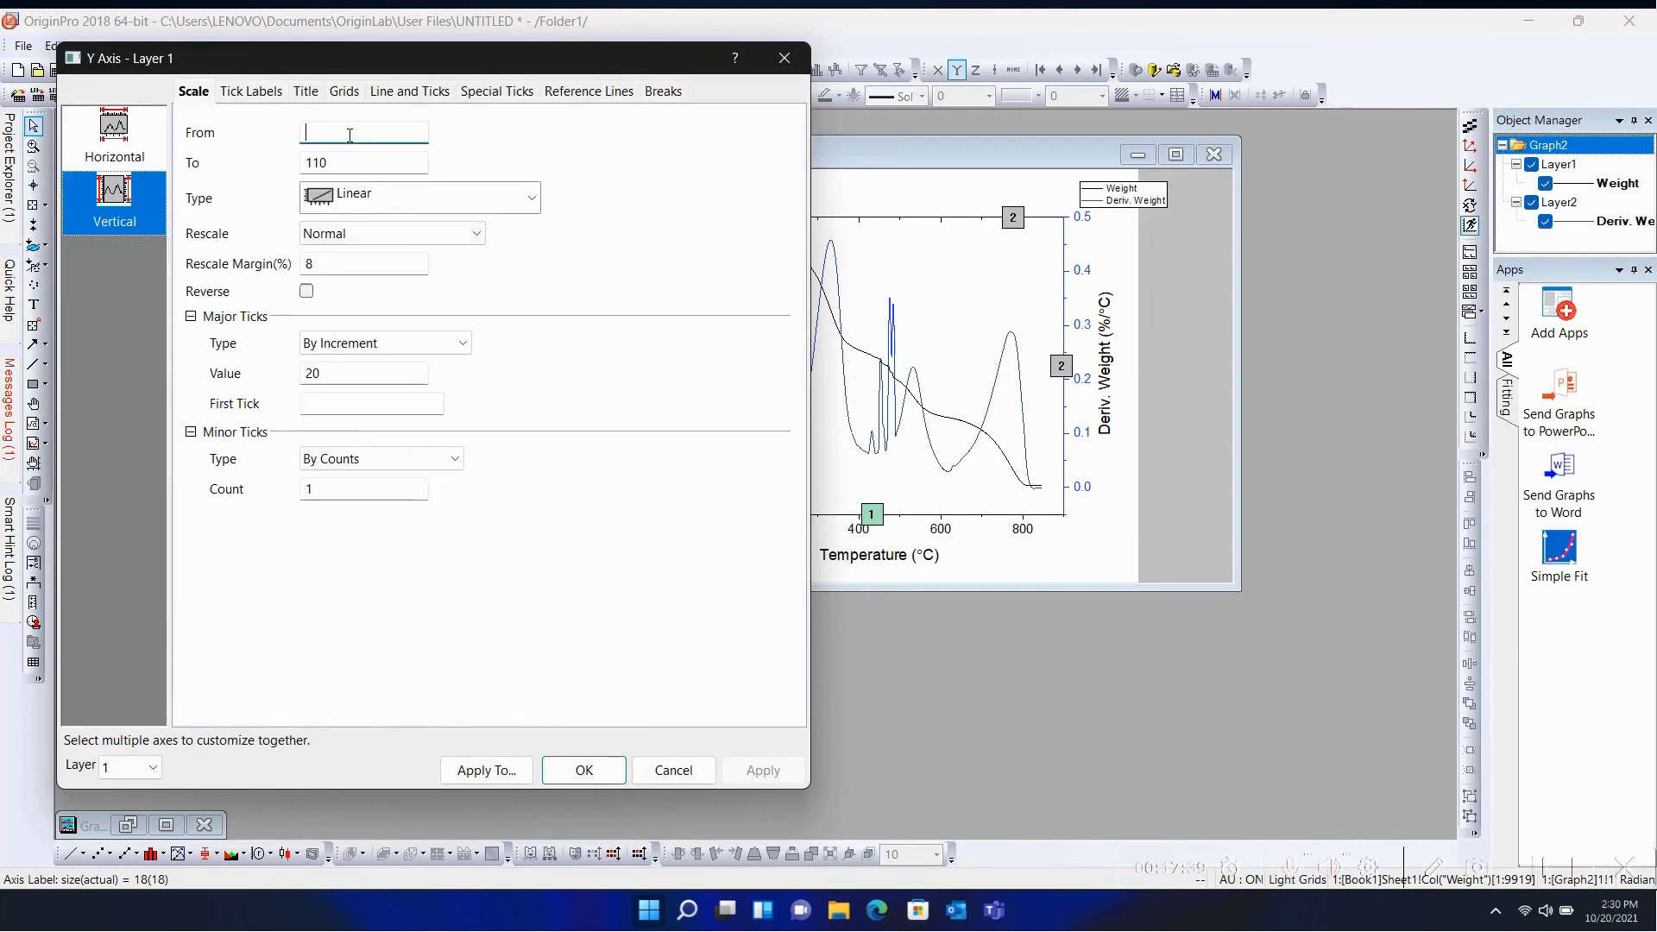
left_click(585, 768)
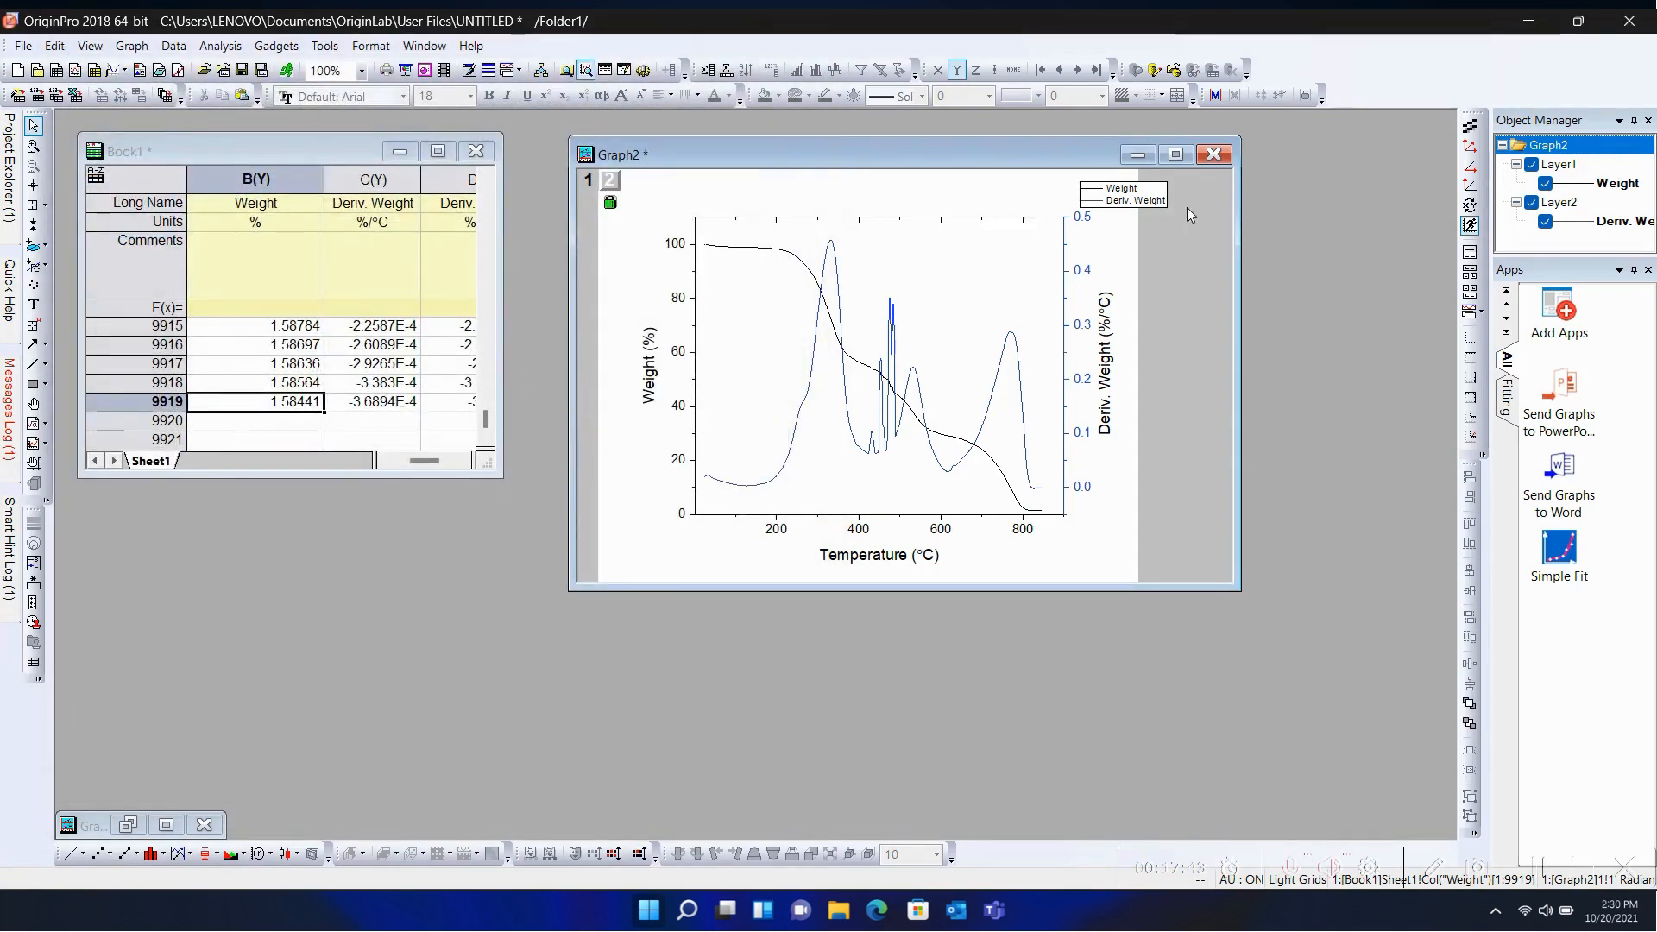
left_click(1186, 155)
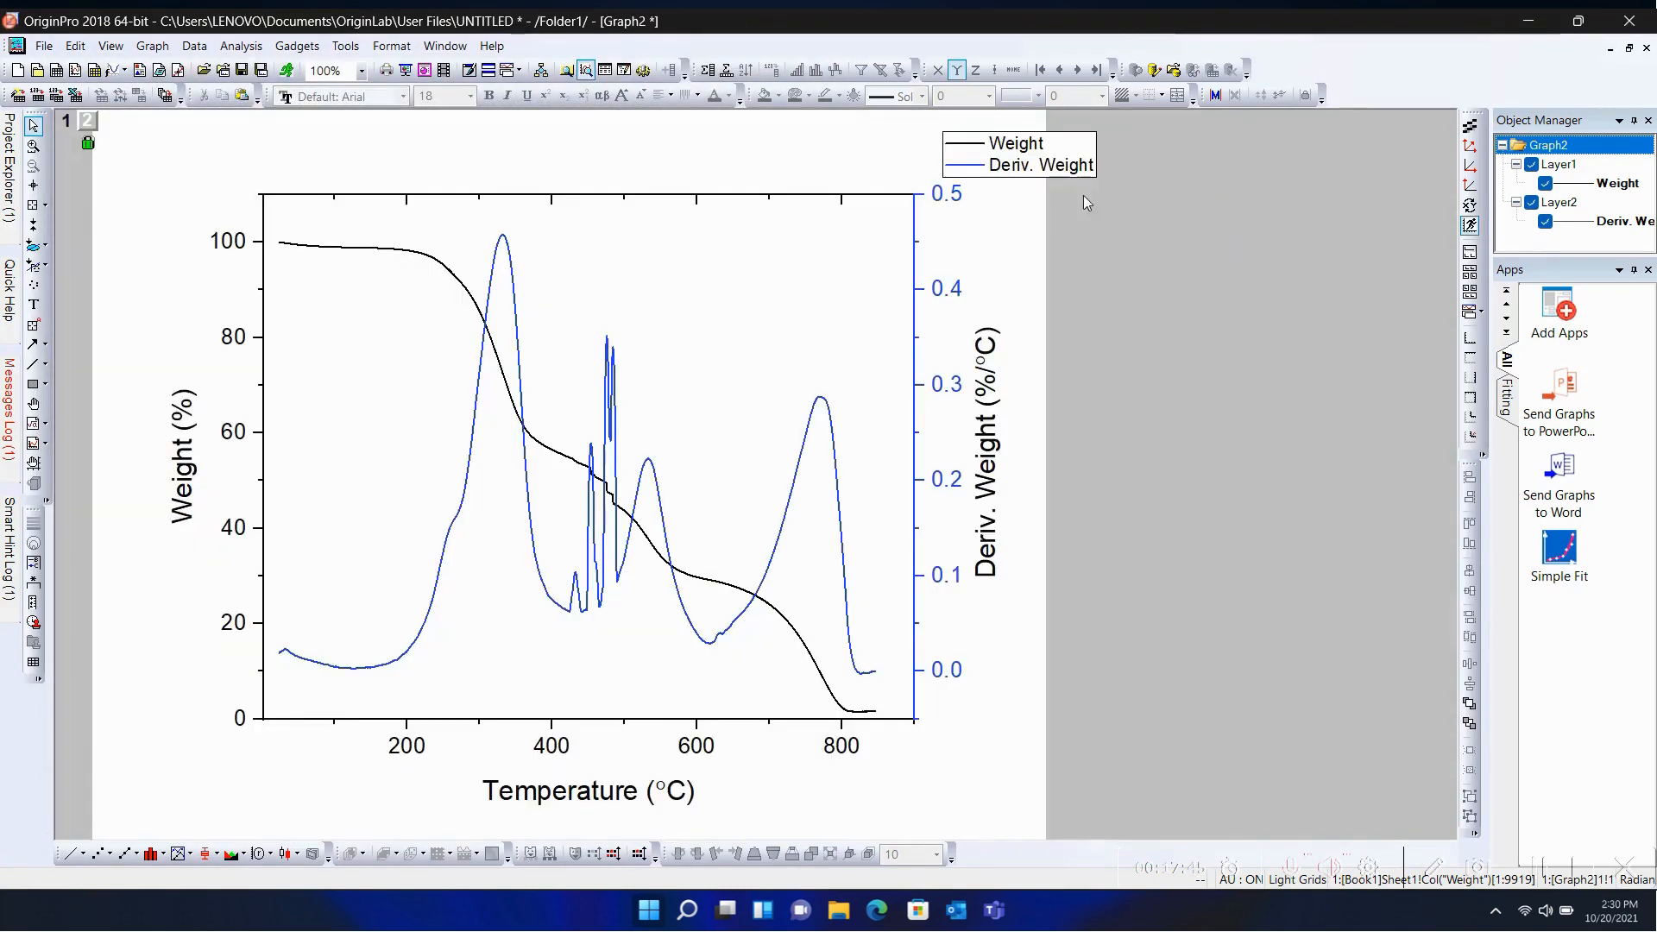
Step: Move the Weight and Deriv. Weight legend up and inward so it sits within the page above the plot's upper-right corner
left_click(1069, 148)
left_click_drag(1069, 149, 996, 138)
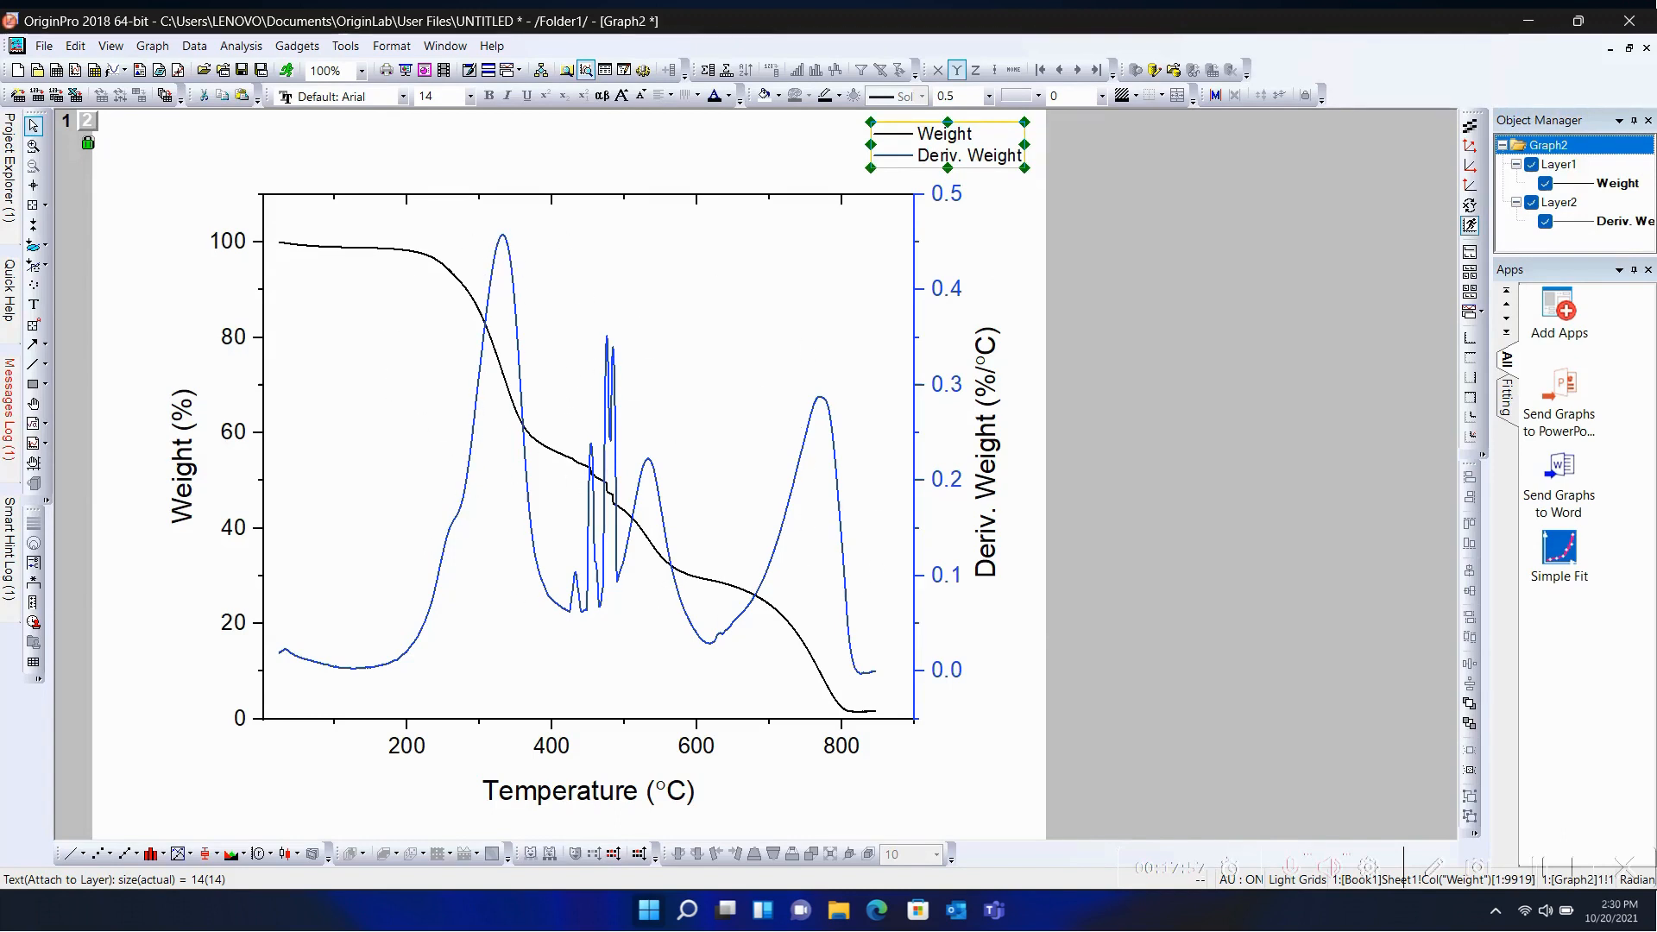
left_click(1547, 870)
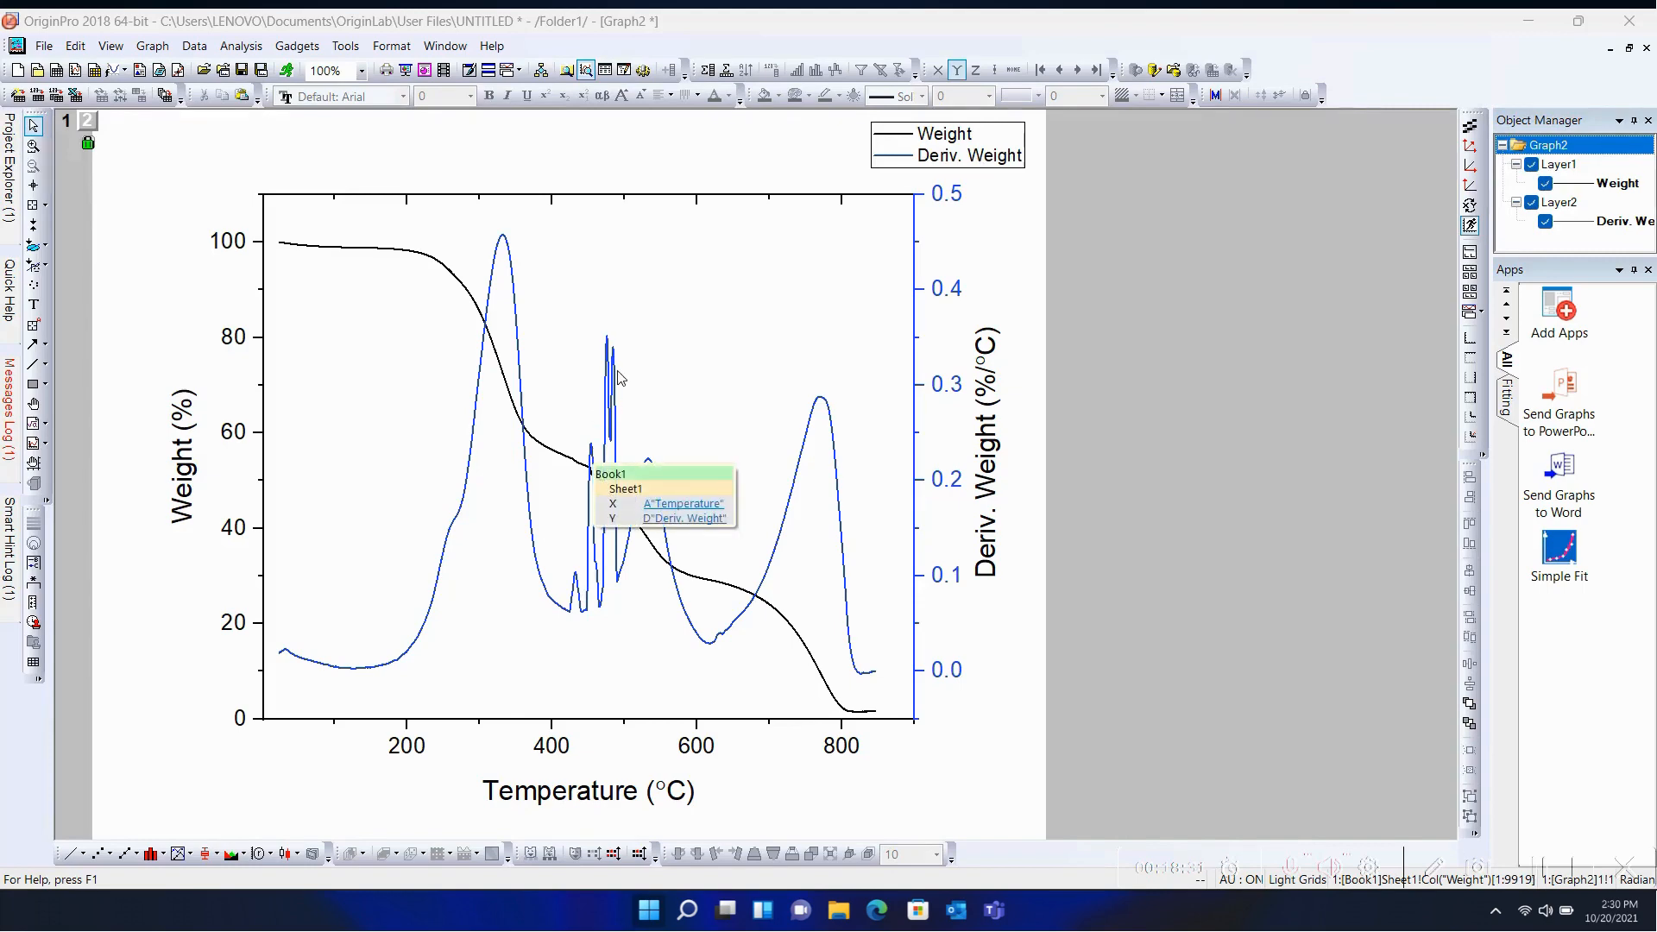
Step: Examine the peaks of the Deriv. Weight curve and the corresponding weight-loss steps of the Weight curve
scroll(620, 377, "up", 2)
scroll(620, 377, "up", 1)
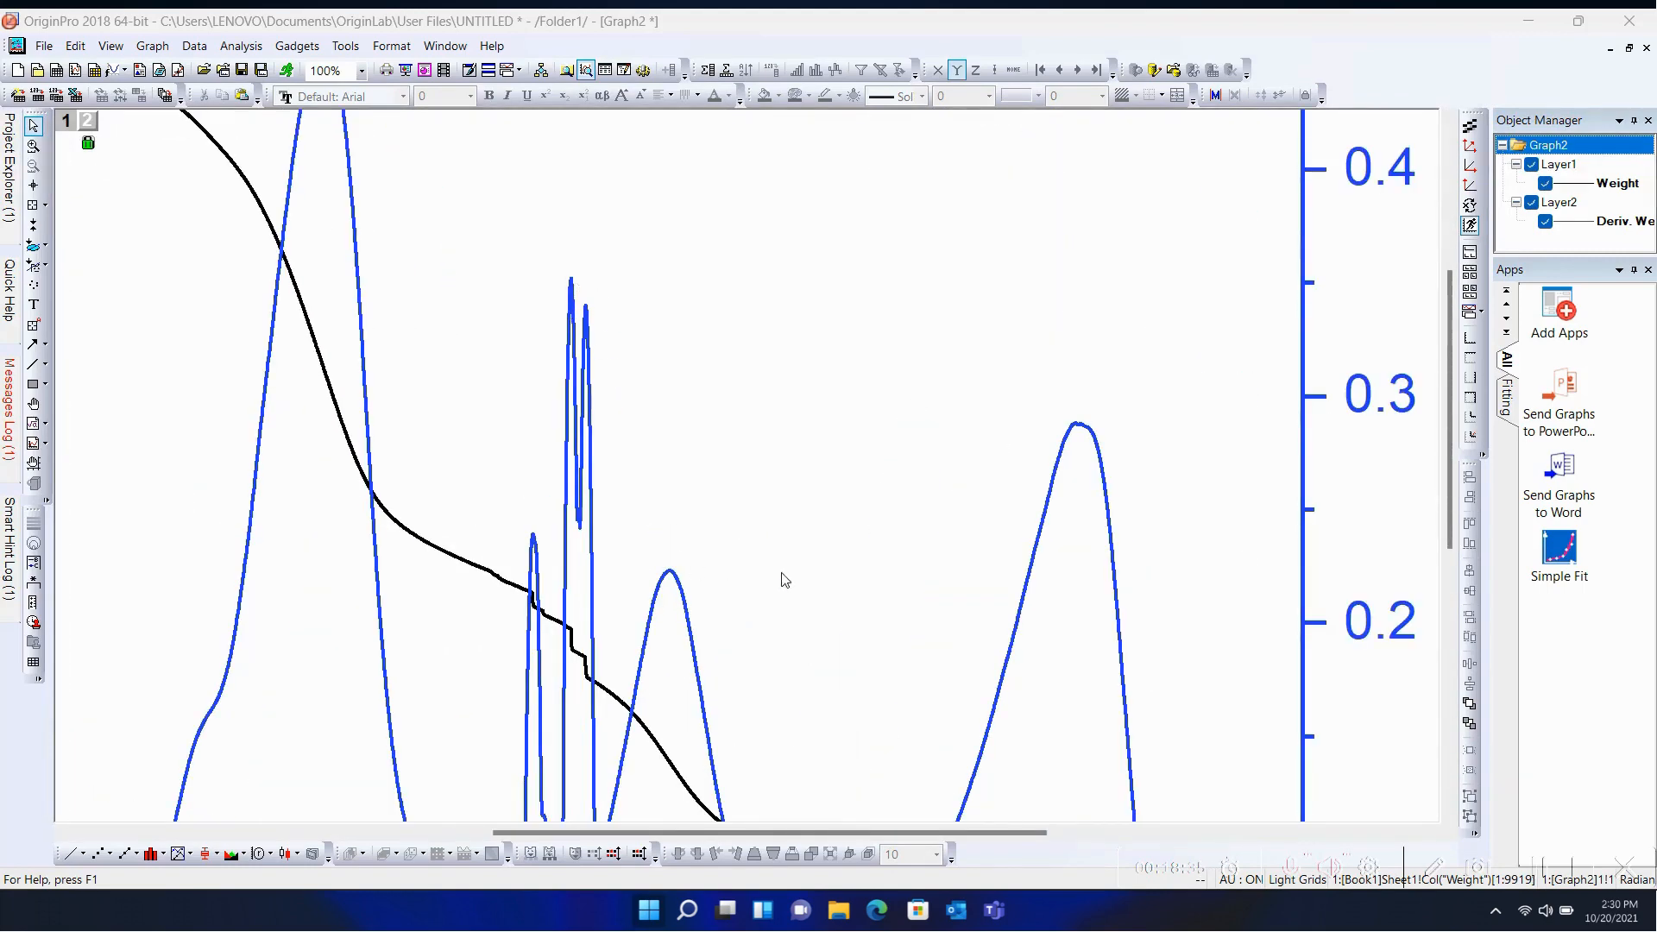
scroll(784, 580, "down", 2)
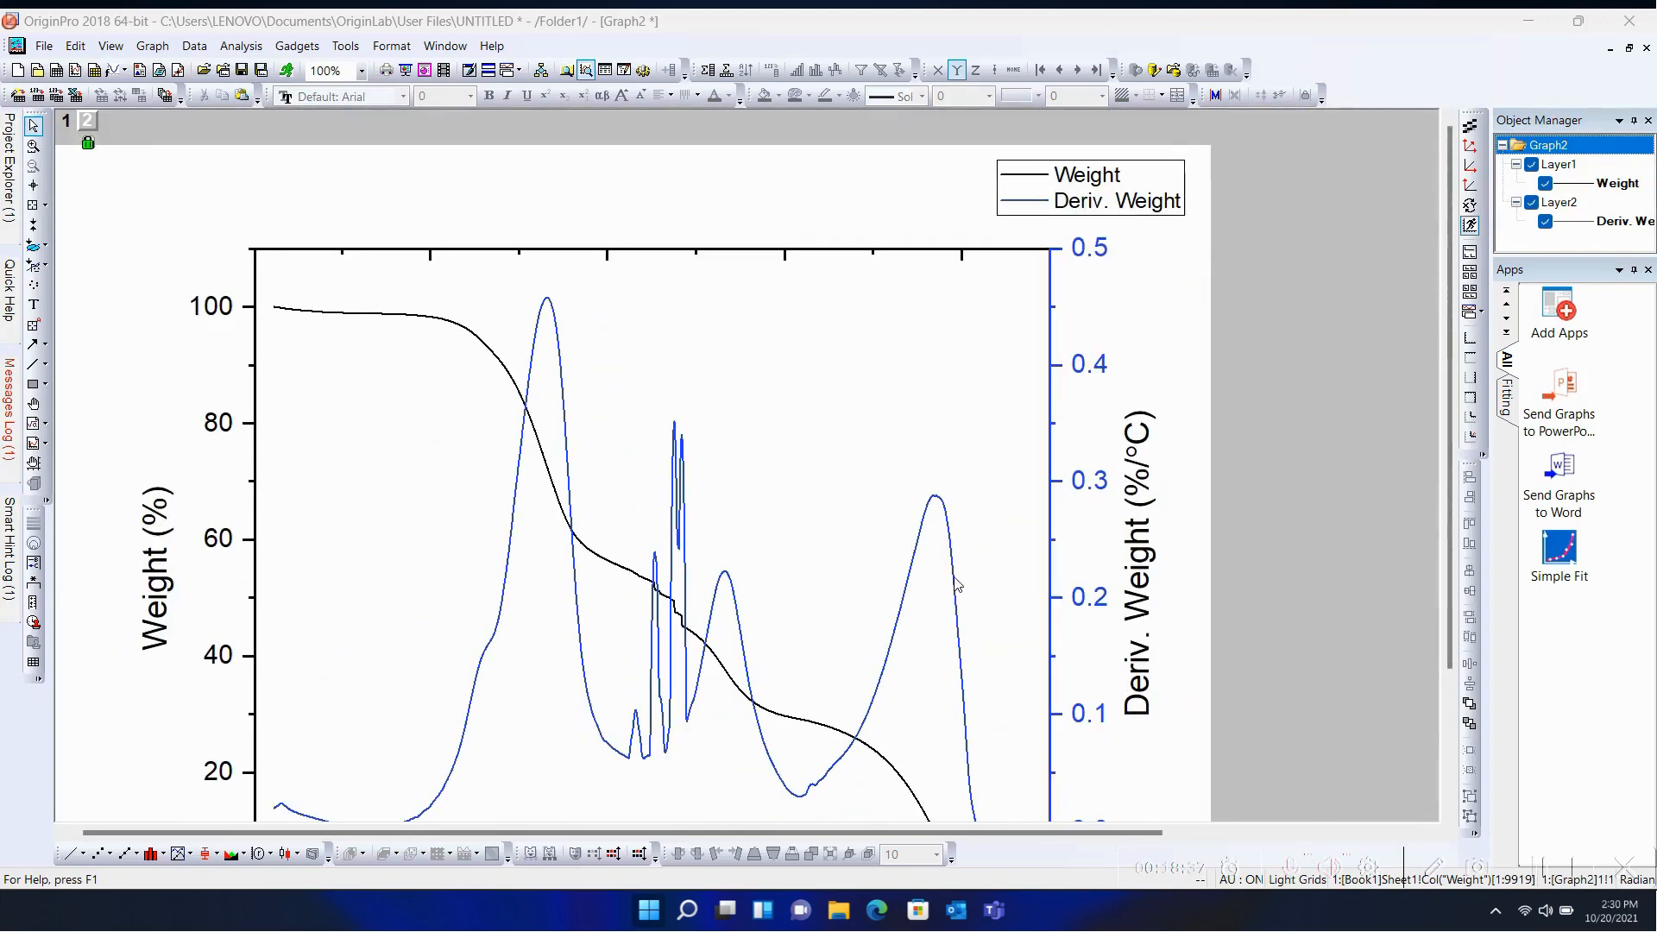
scroll(956, 585, "down", 2)
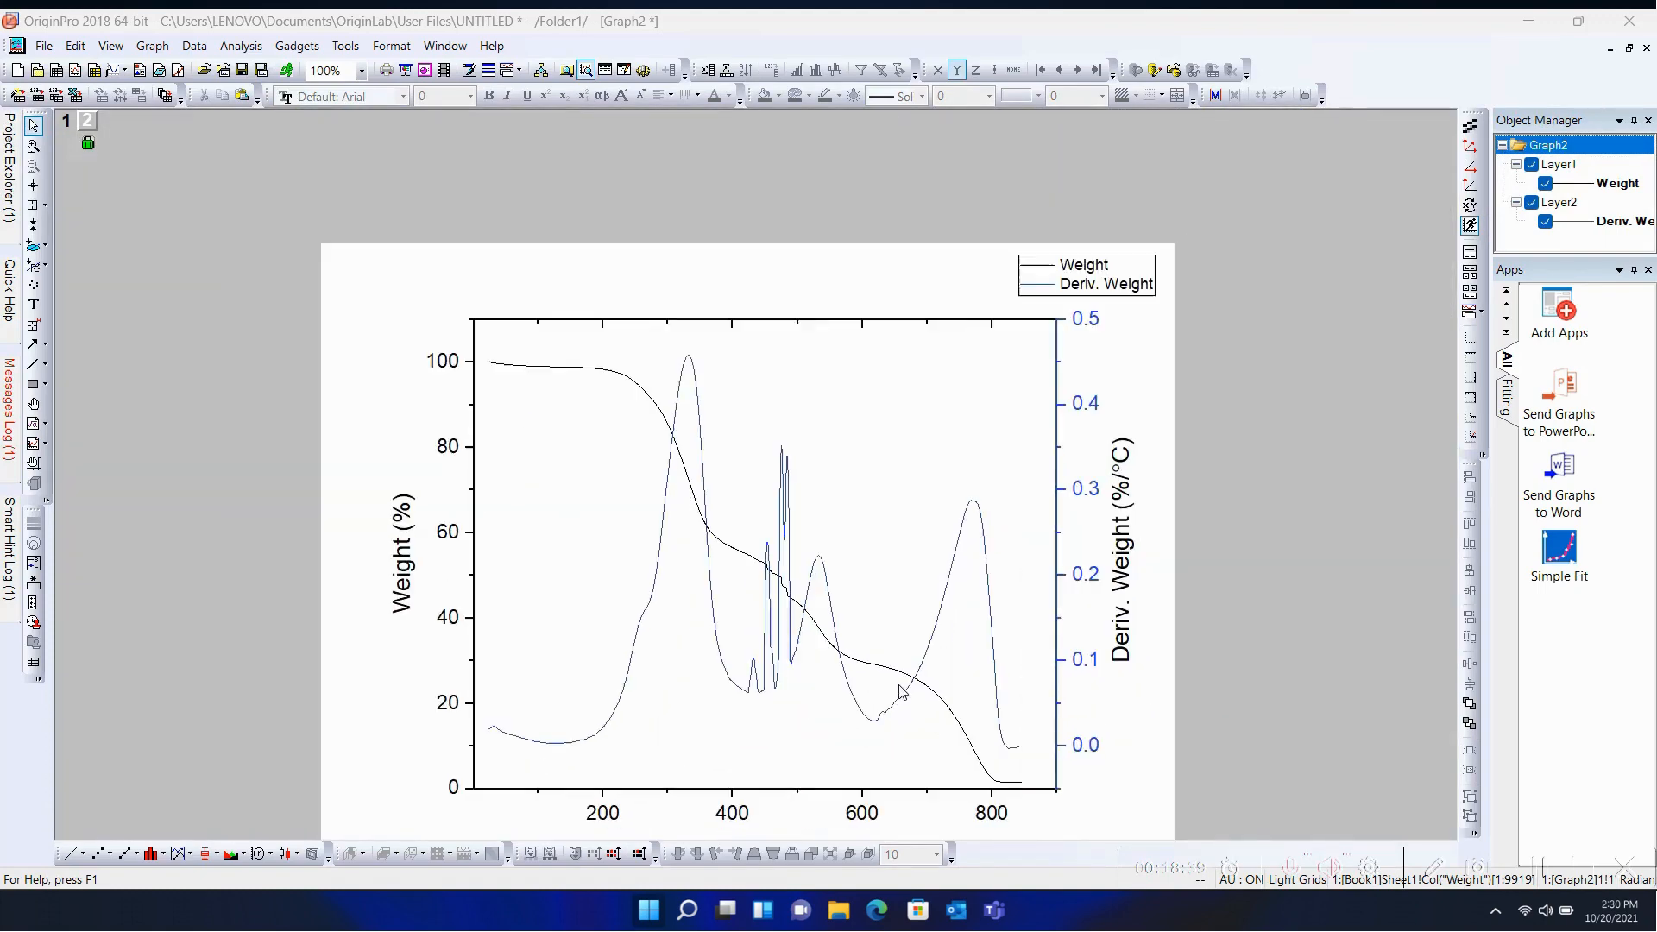
scroll(899, 691, "up", 3)
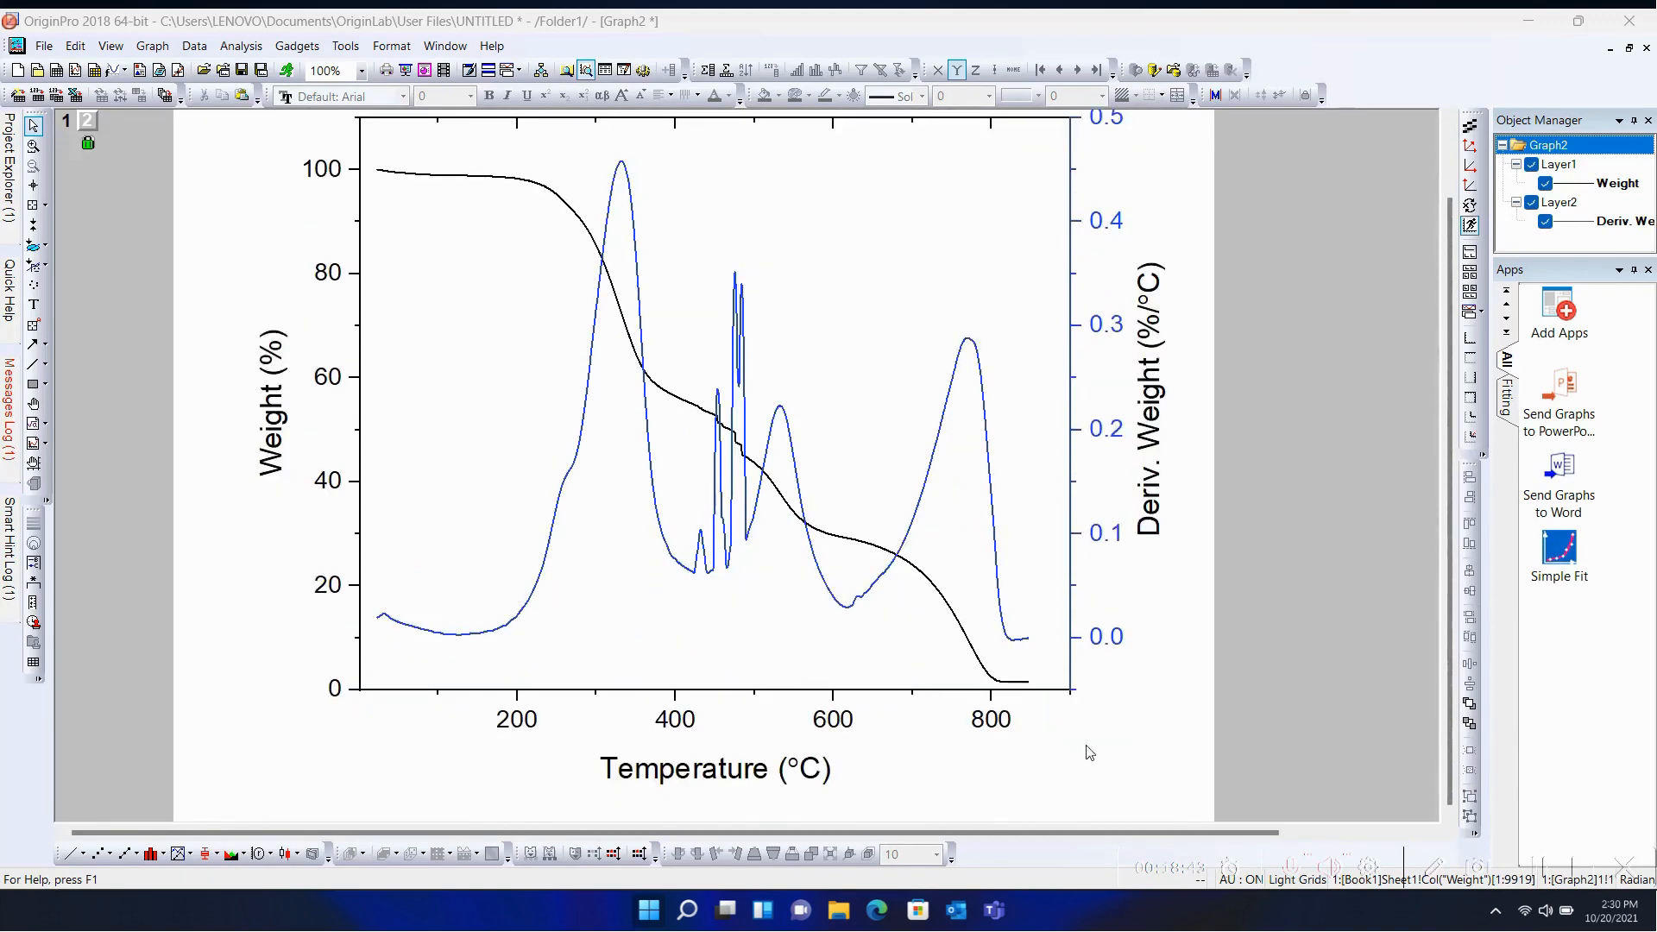
scroll(1543, 869, "down", 1)
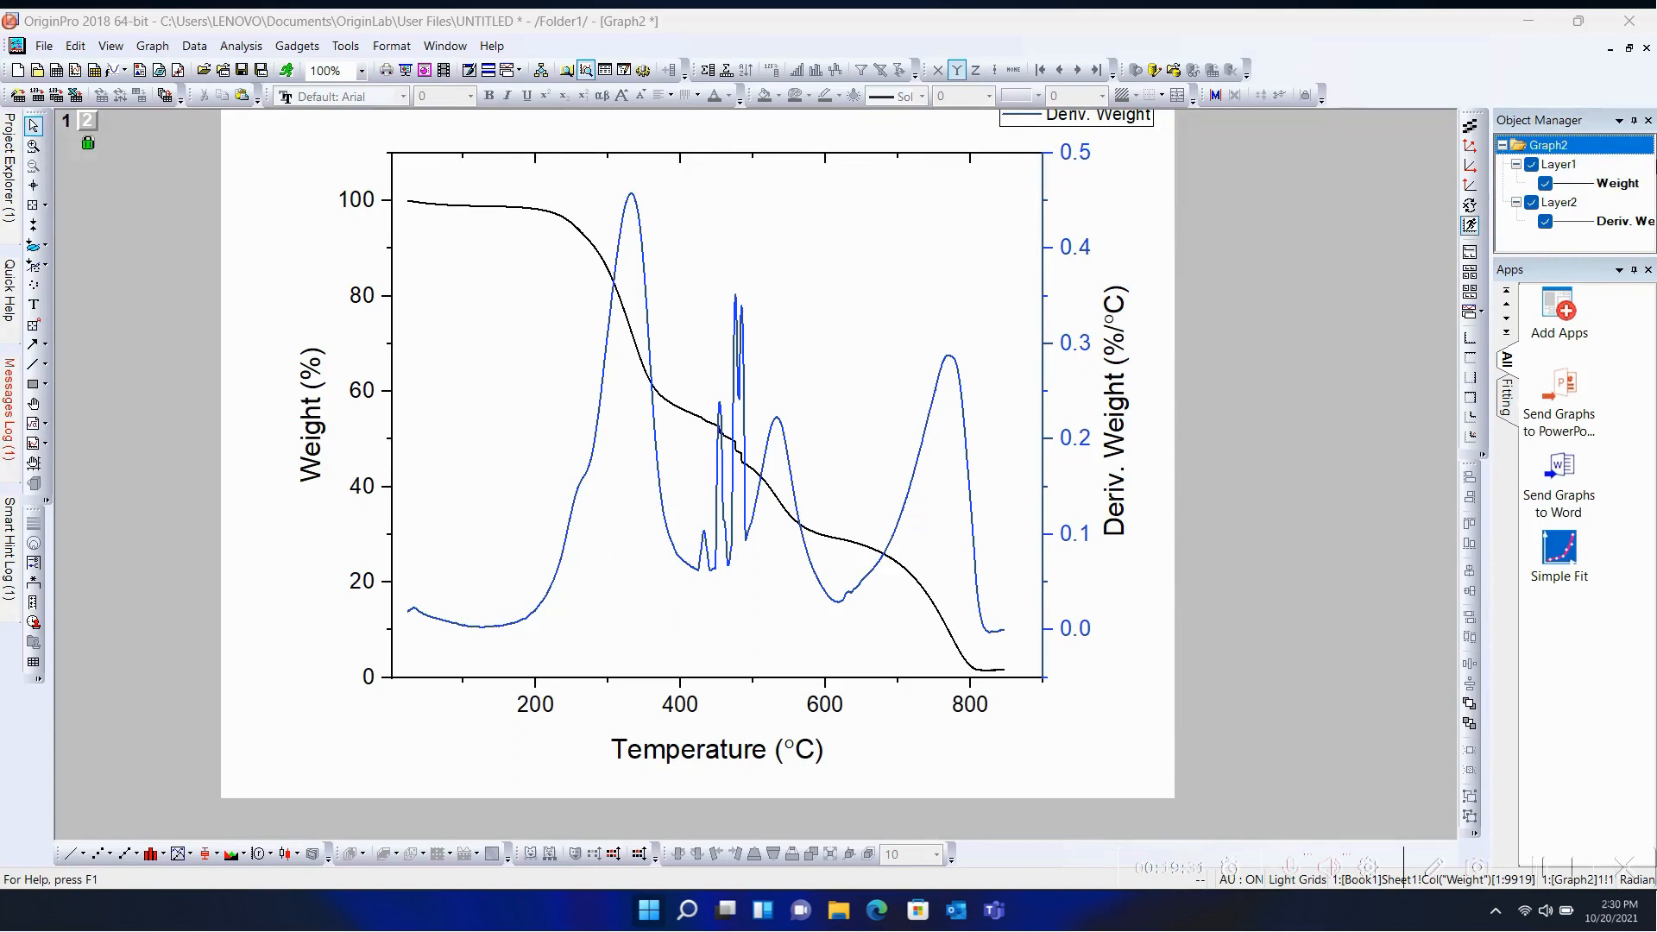
Step: Draw a horizontal straight line in Layer1 from the Weight curve's initial plateau at about 99 %, ending at about 435 °C
left_click(1564, 168)
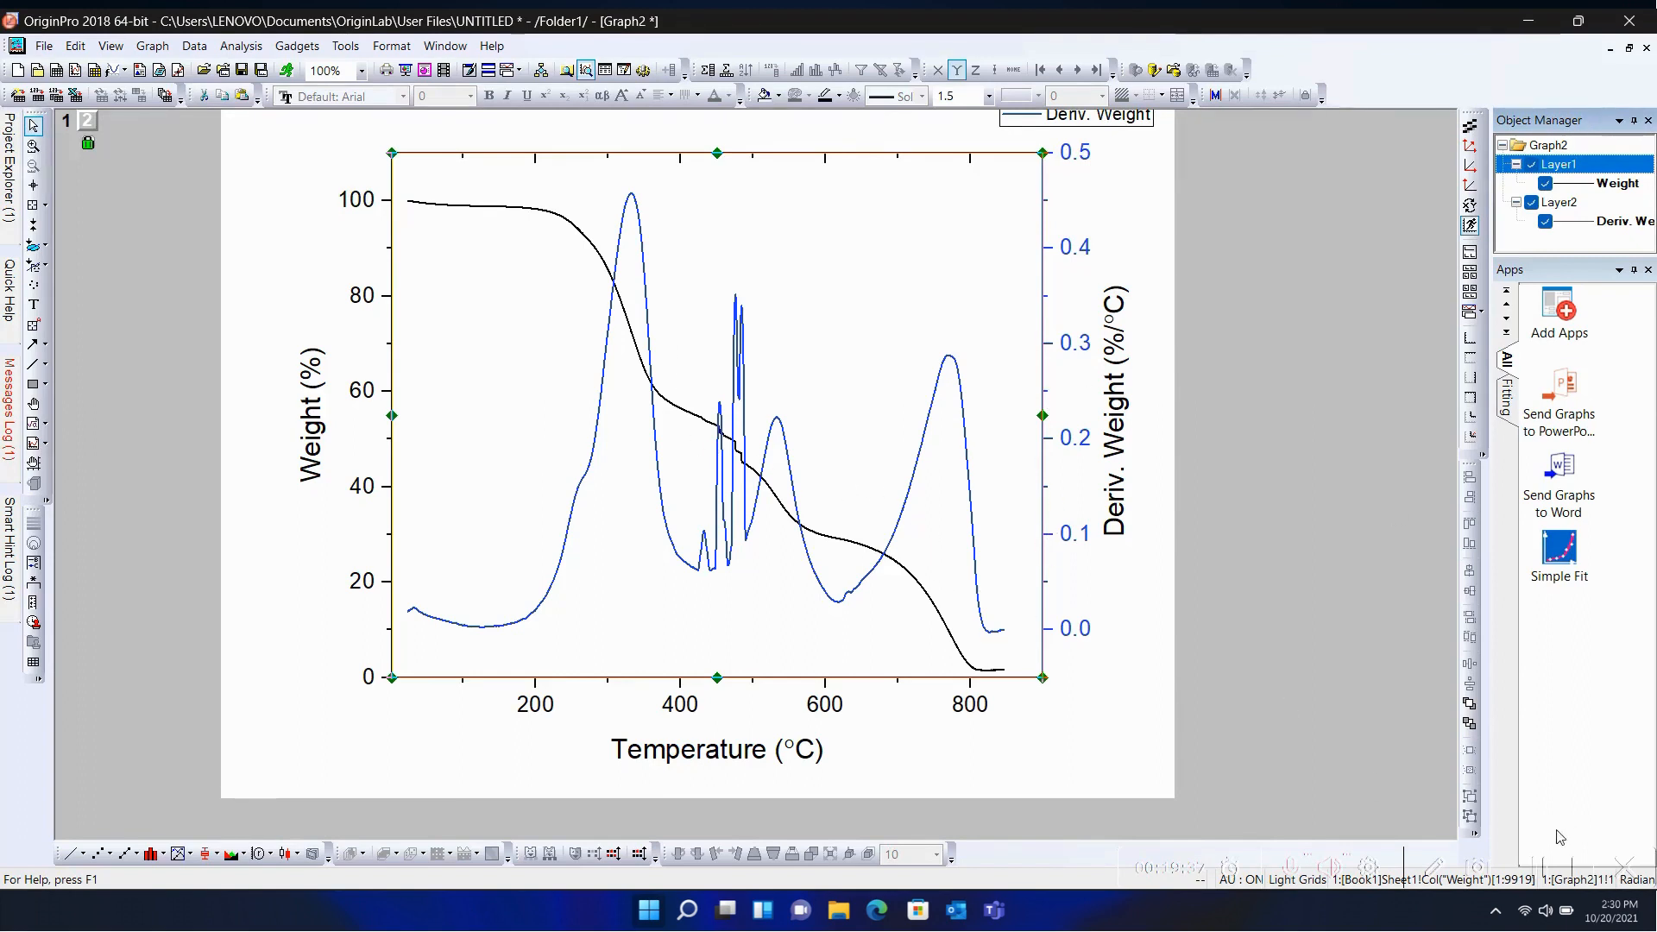
left_click(1542, 870)
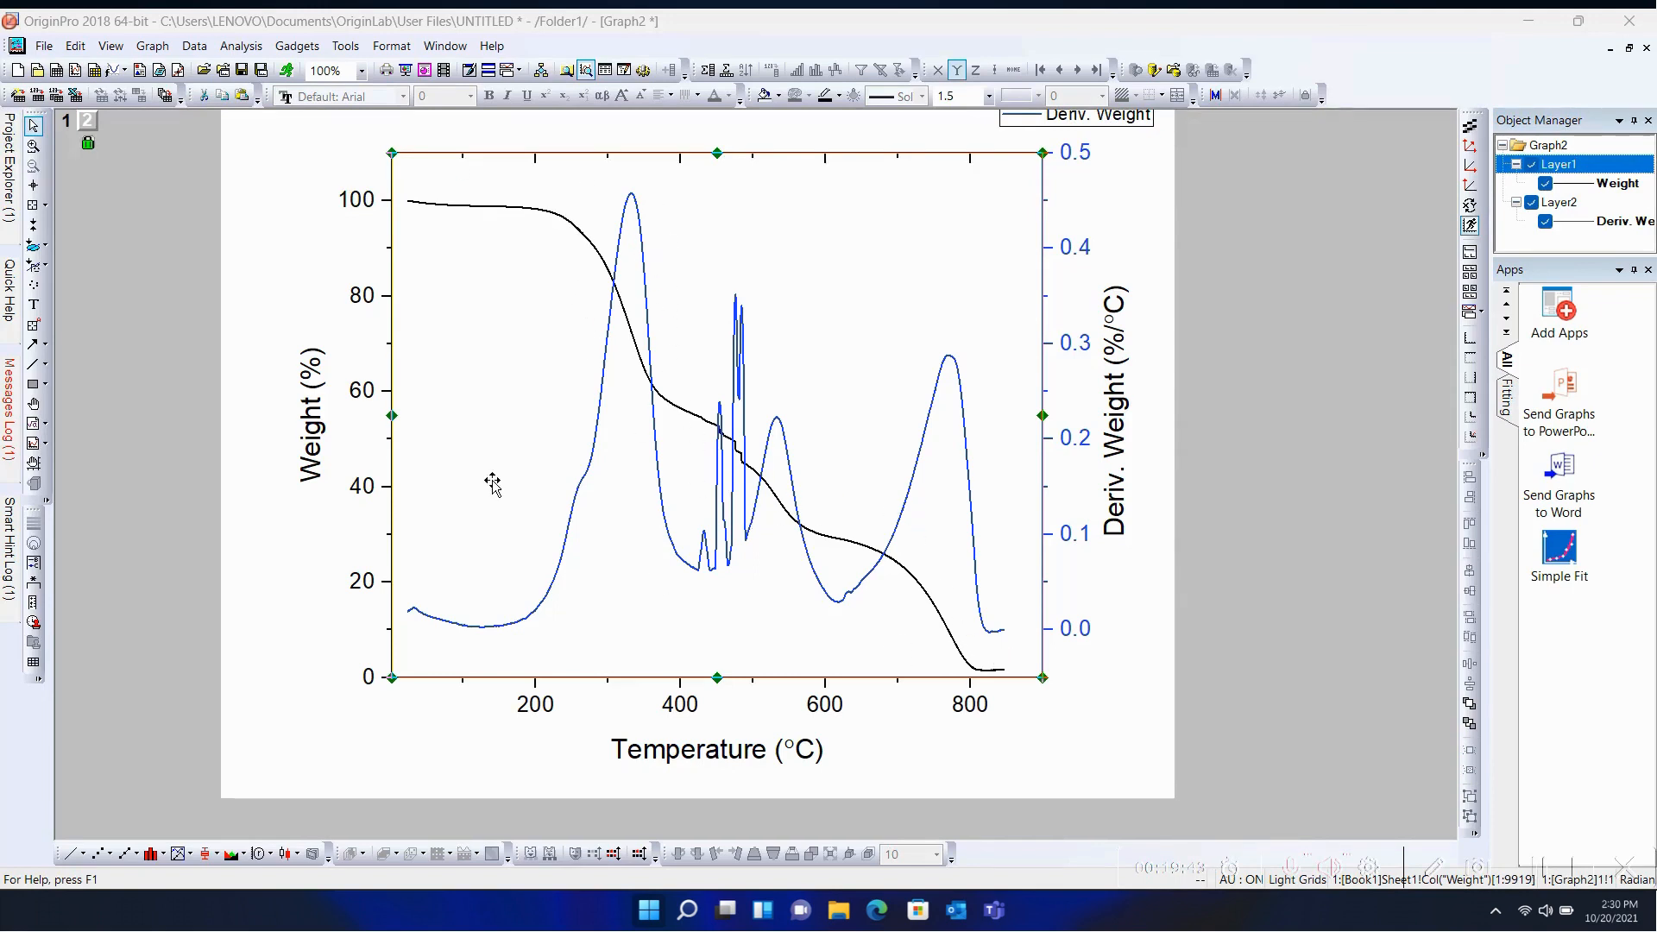
left_click(34, 366)
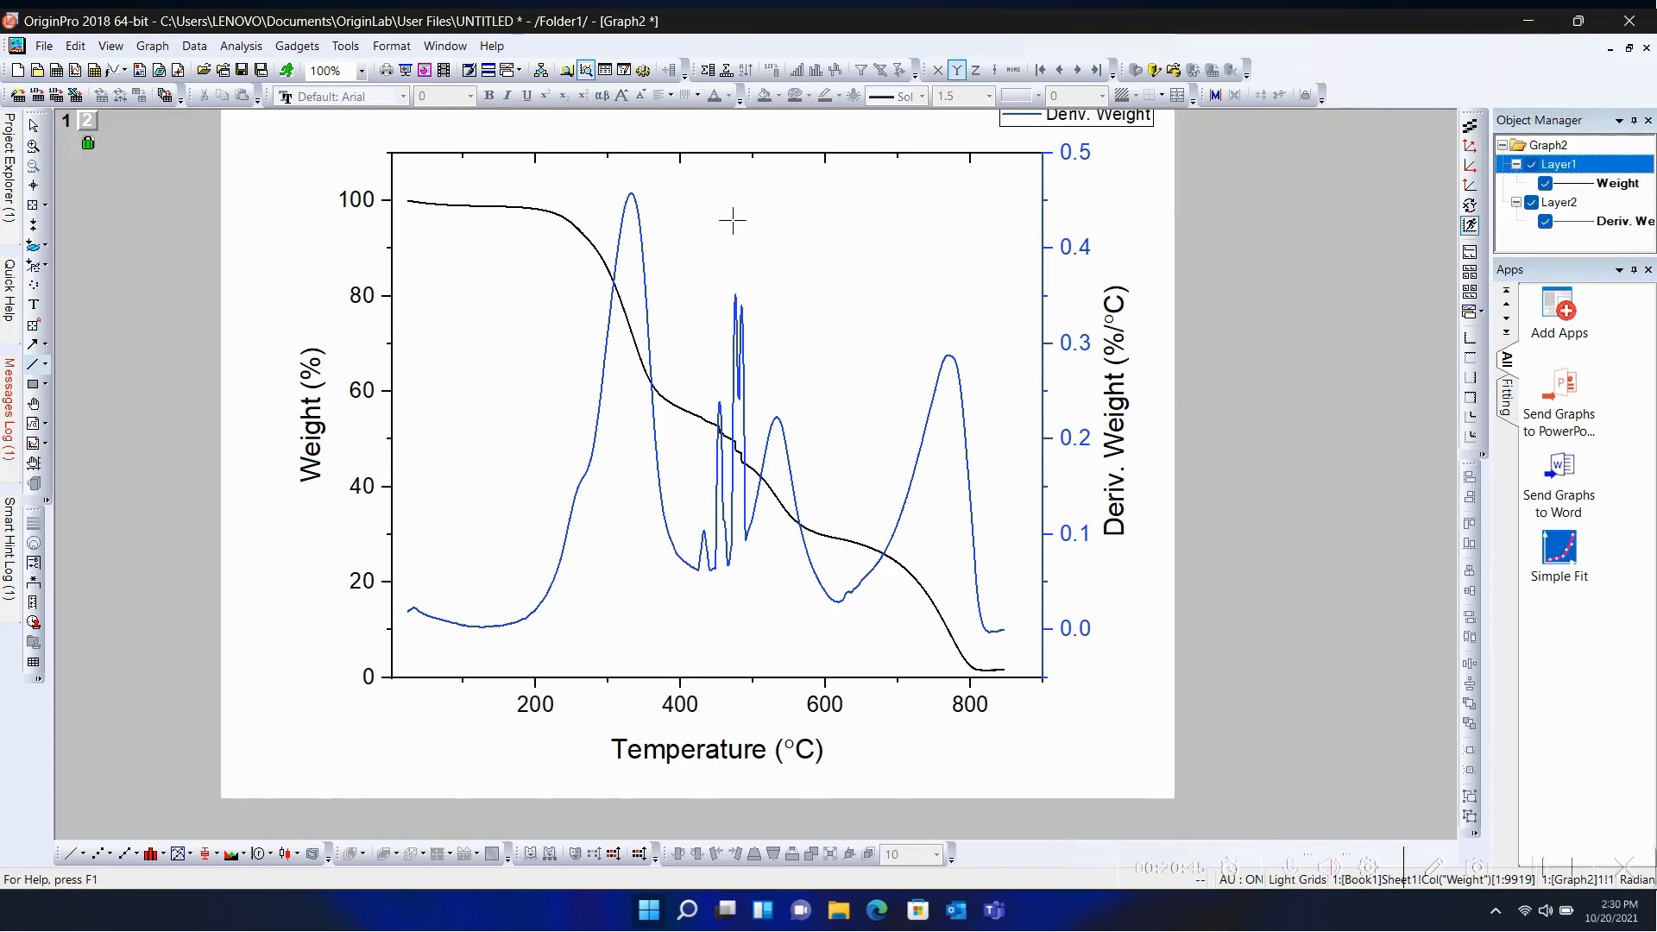
left_click_drag(685, 221, 707, 224)
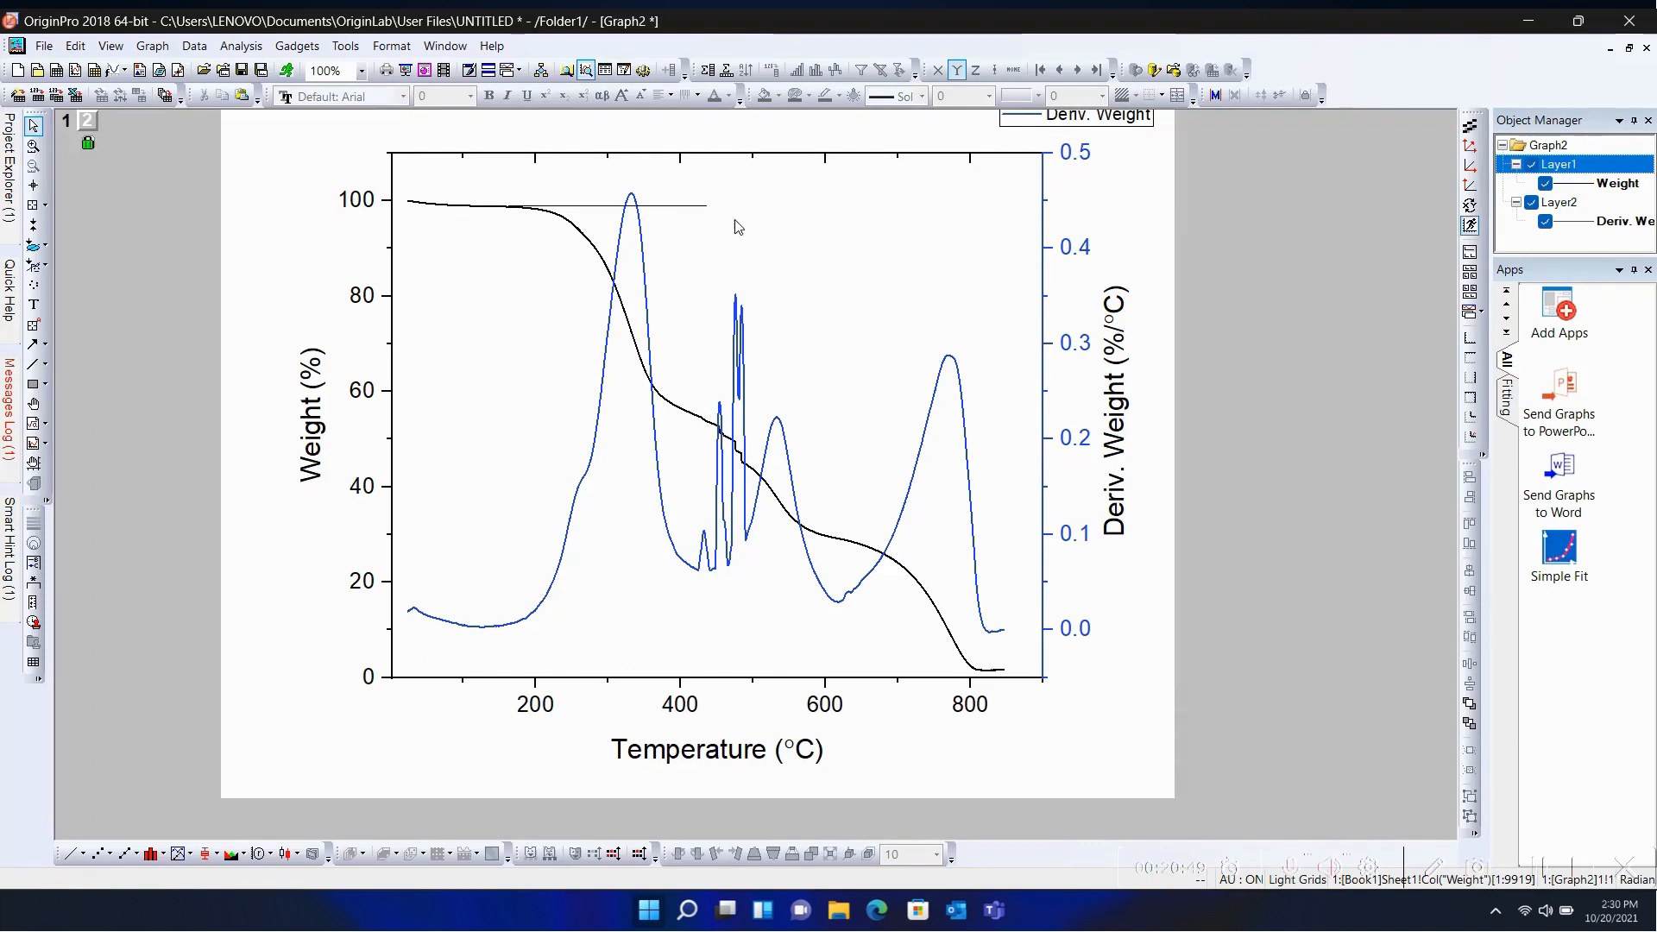
Step: Format the horizontal line at the initial plateau as red with width 0.5 and set these properties as default
double_click(678, 207)
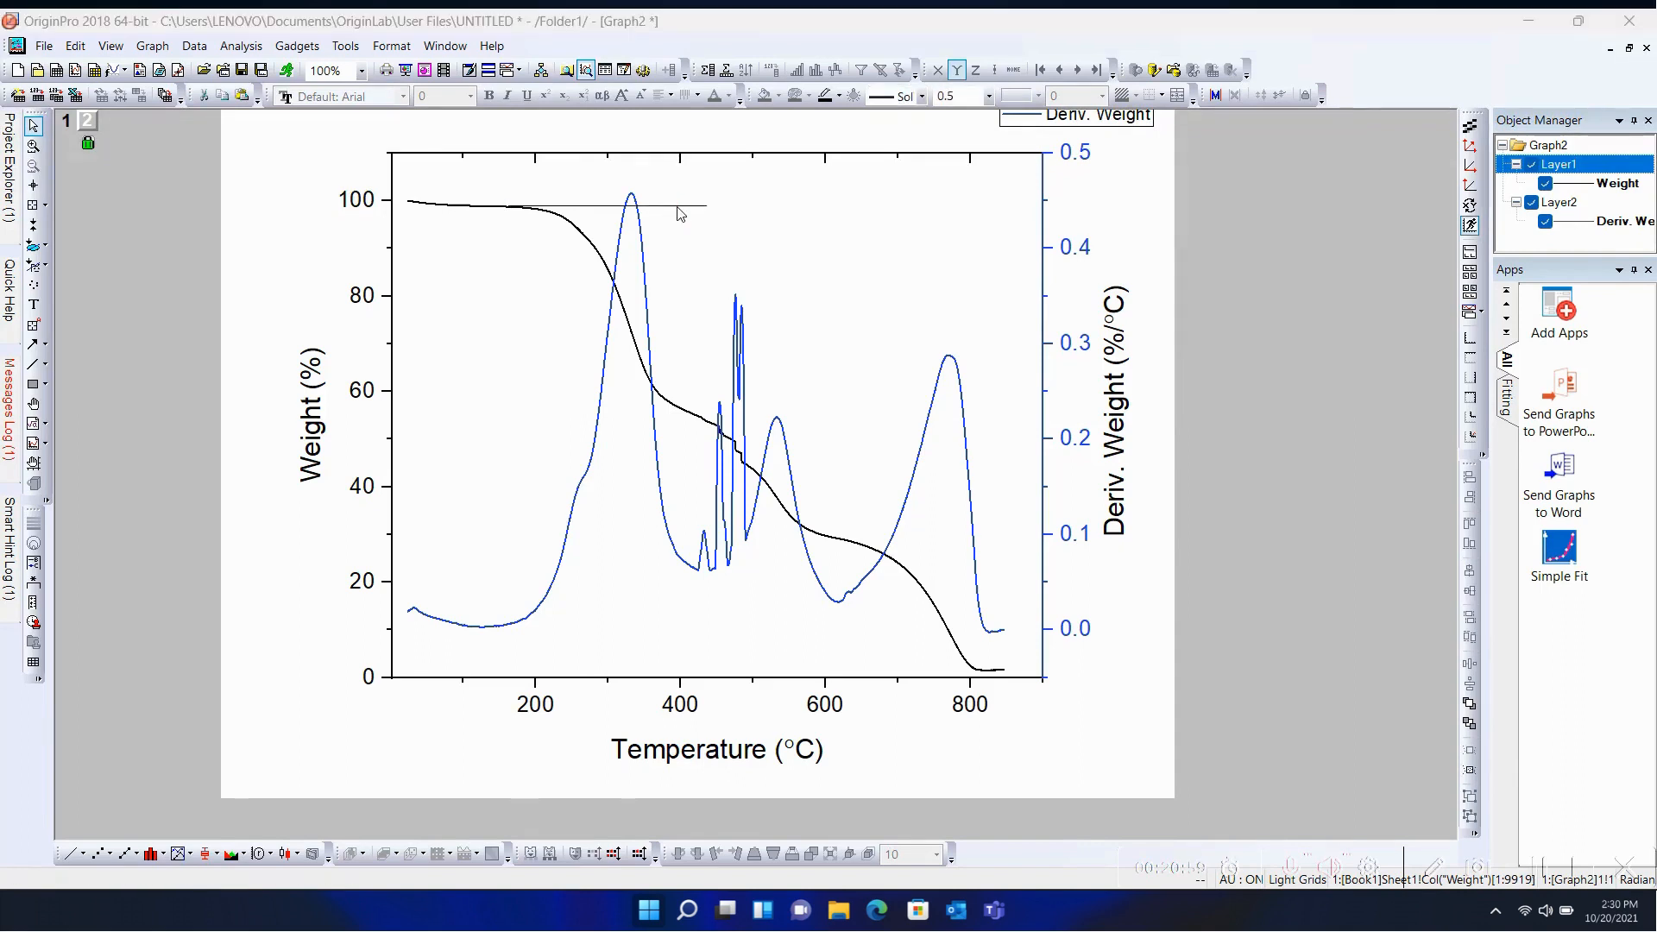
left_click(775, 344)
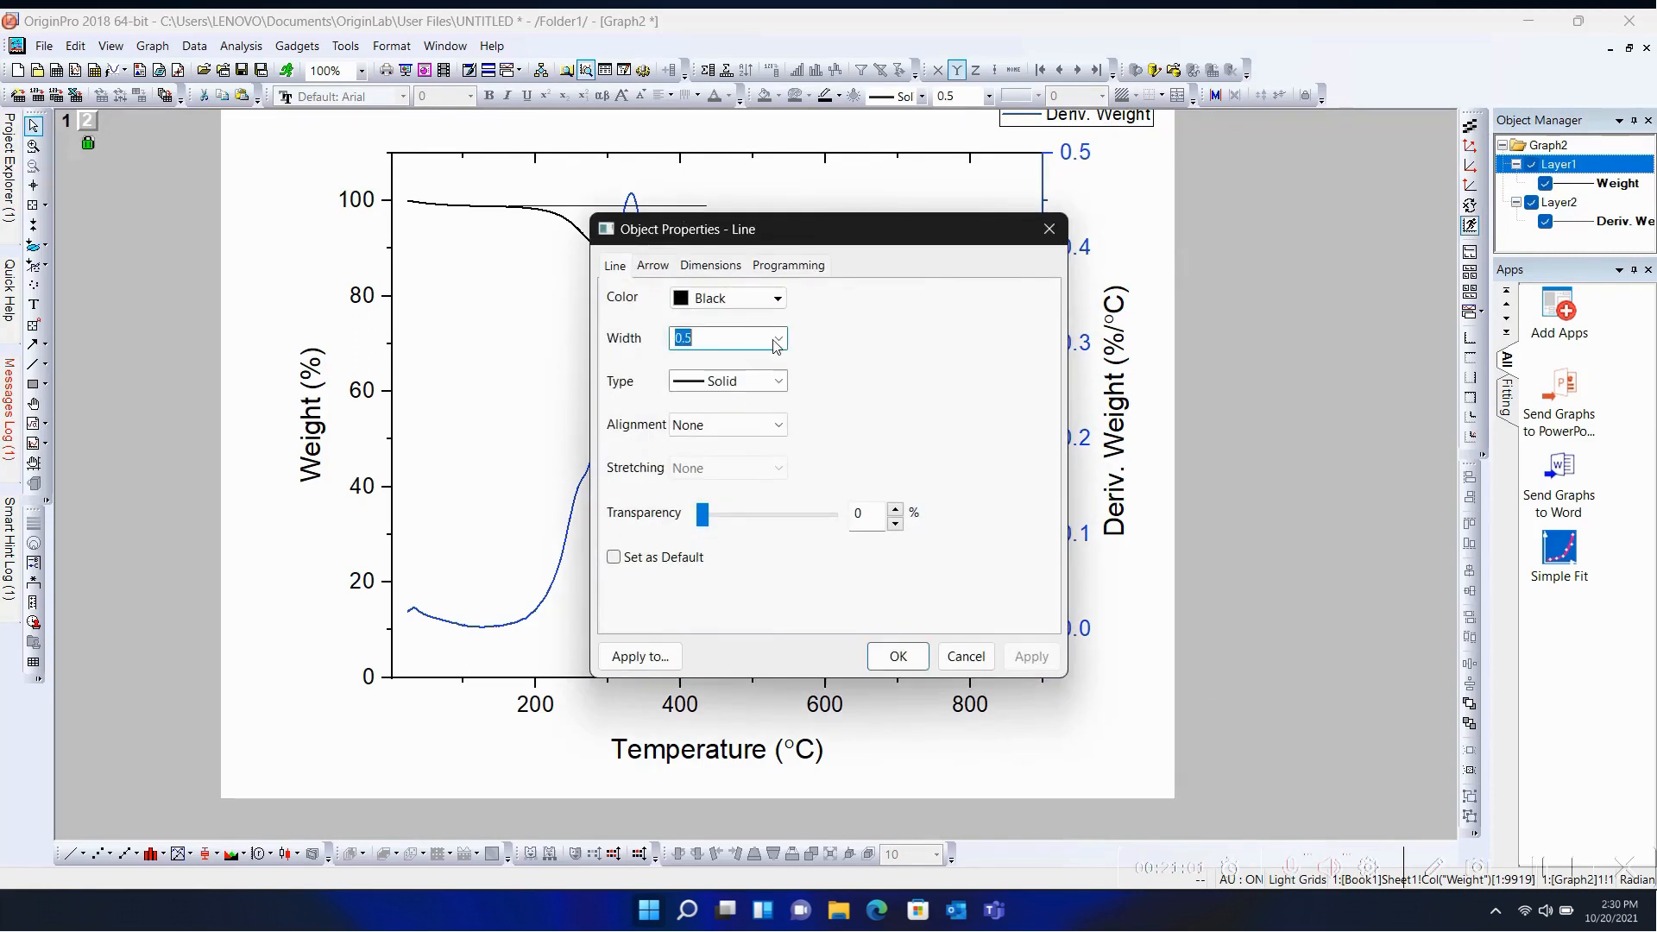
left_click(777, 342)
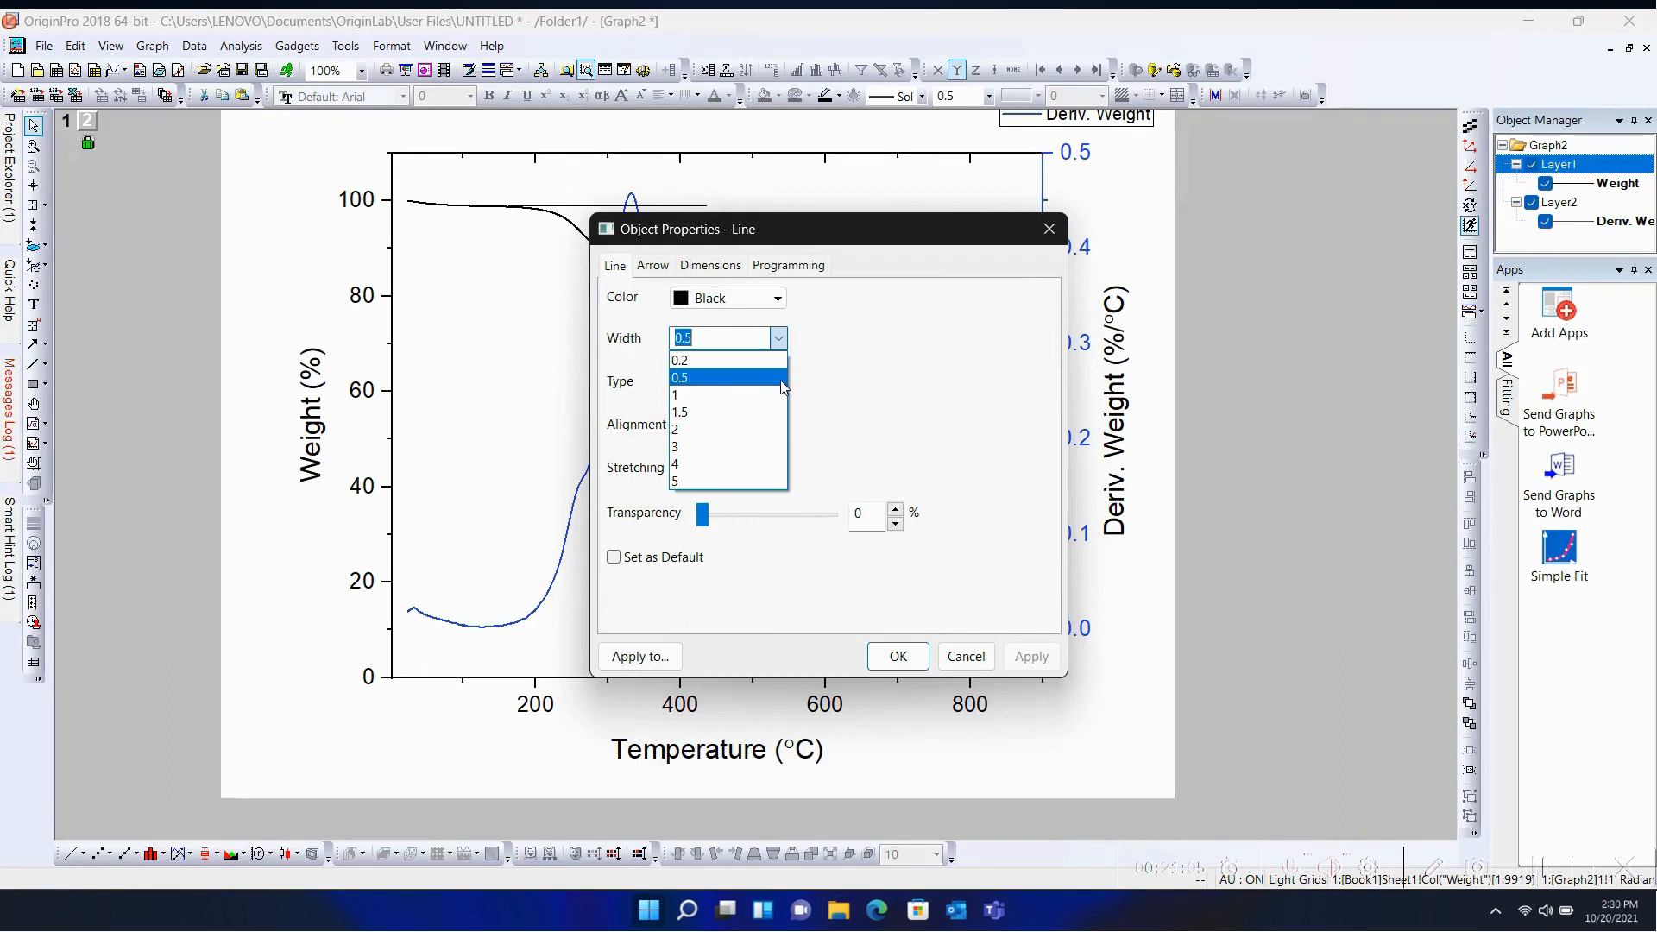
left_click(781, 382)
left_click(777, 306)
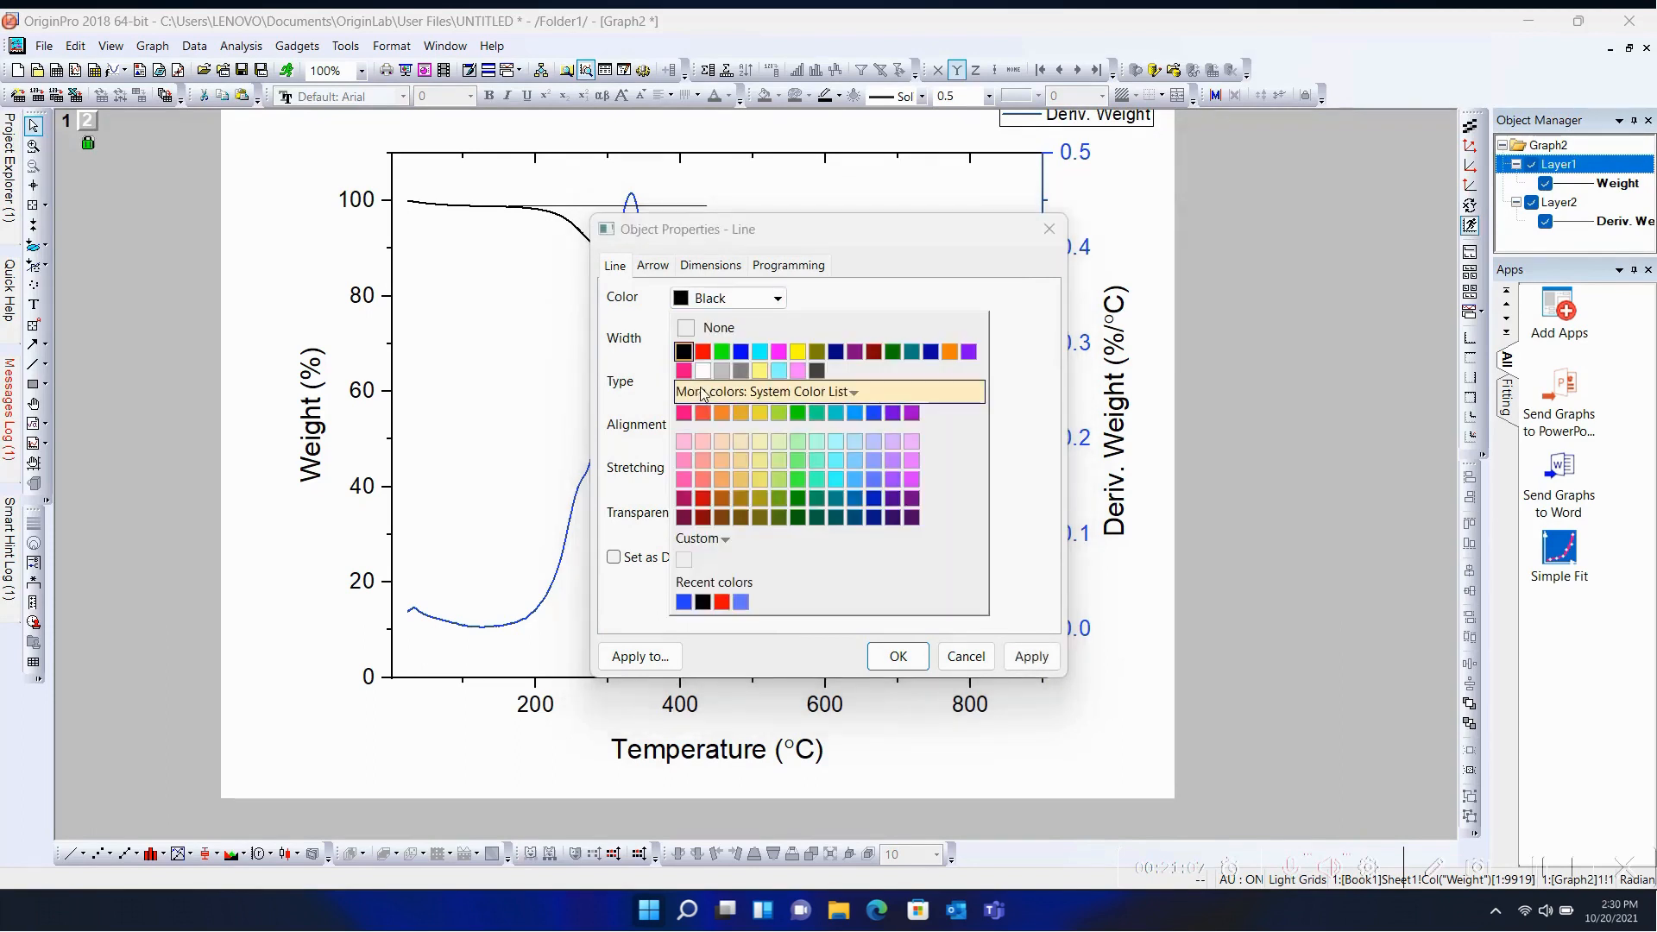
left_click(703, 353)
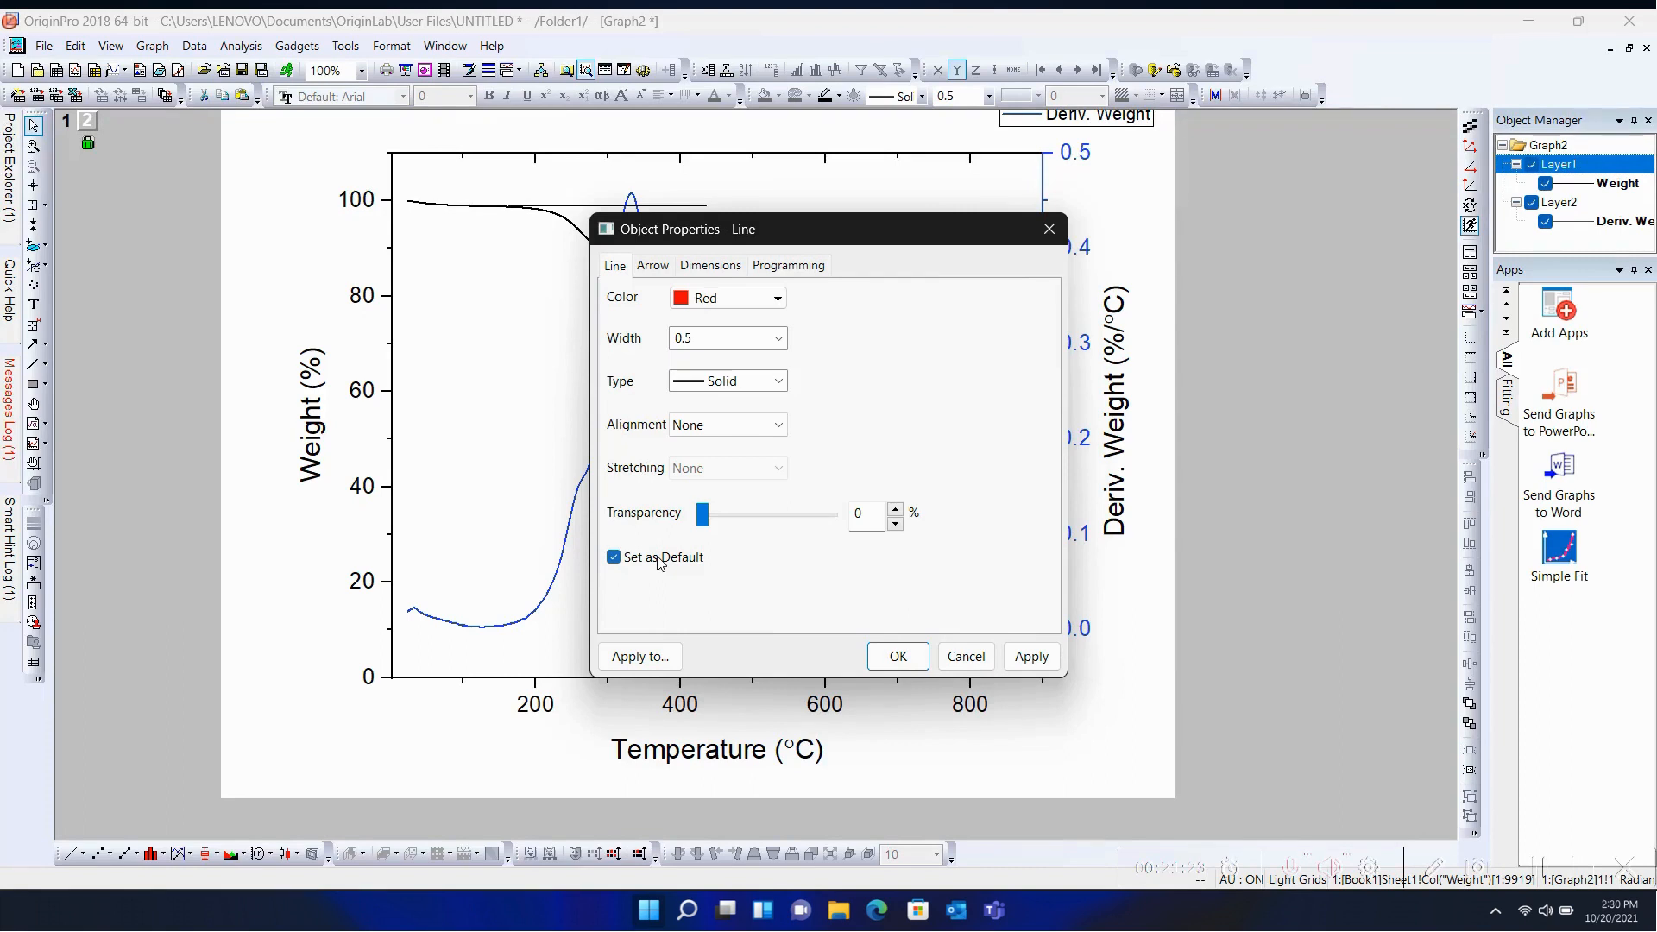
left_click(905, 659)
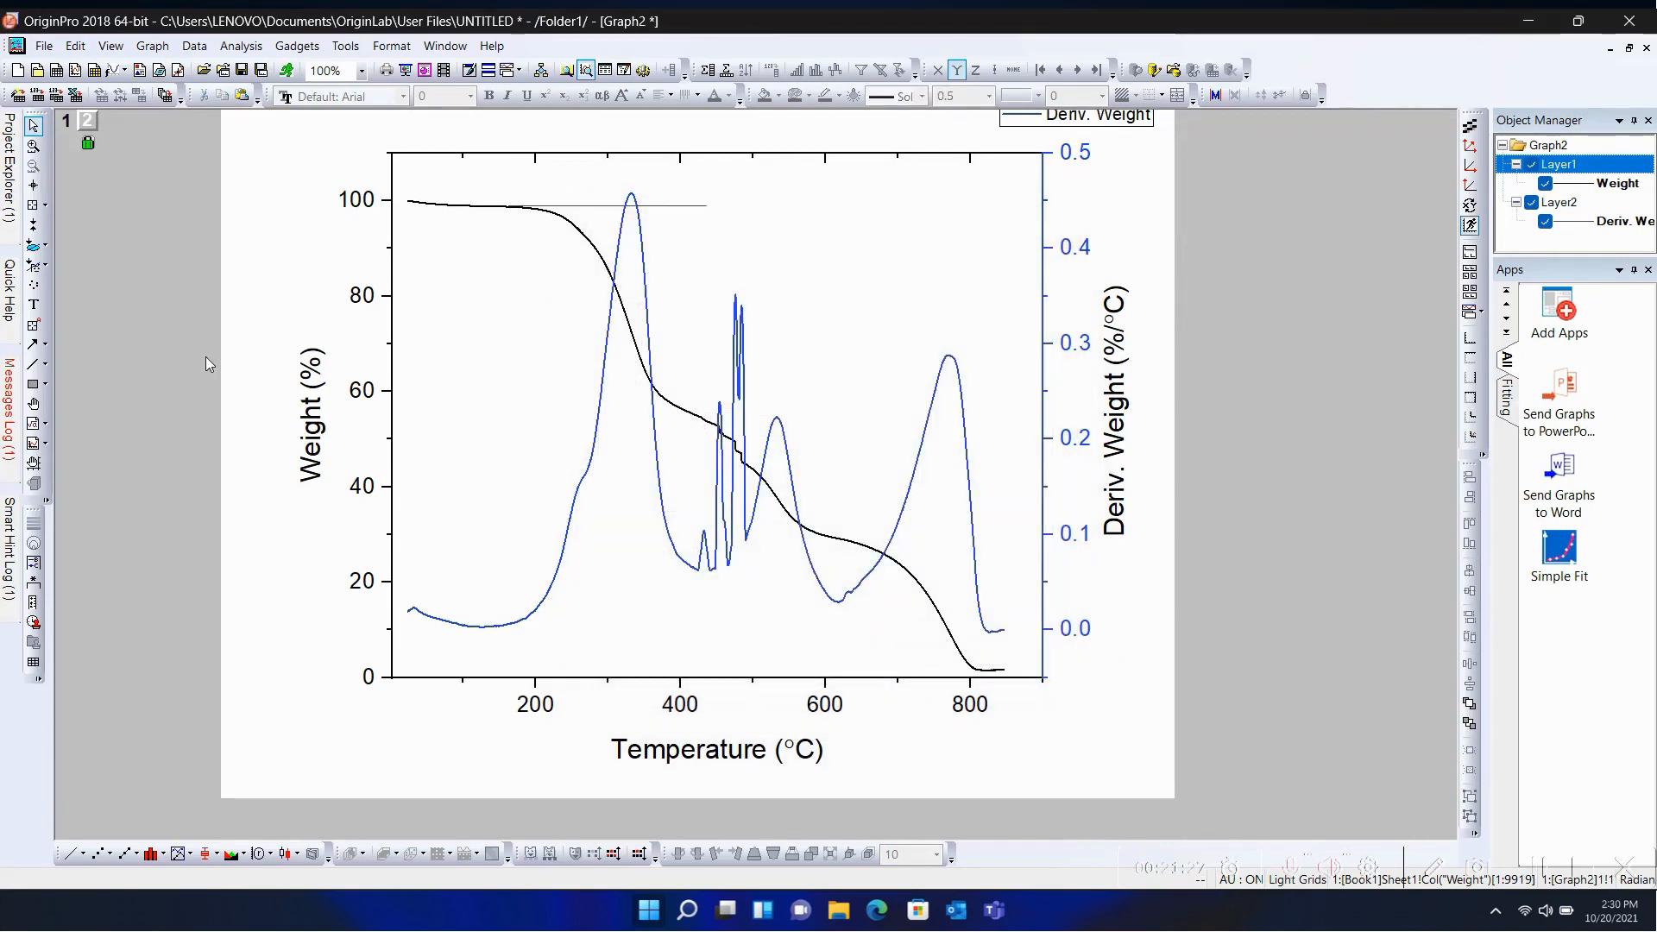
Step: Draw horizontal lines from the Weight curve's remaining step levels, the first at about 56 % spanning about 410 to 600 °C
left_click(33, 364)
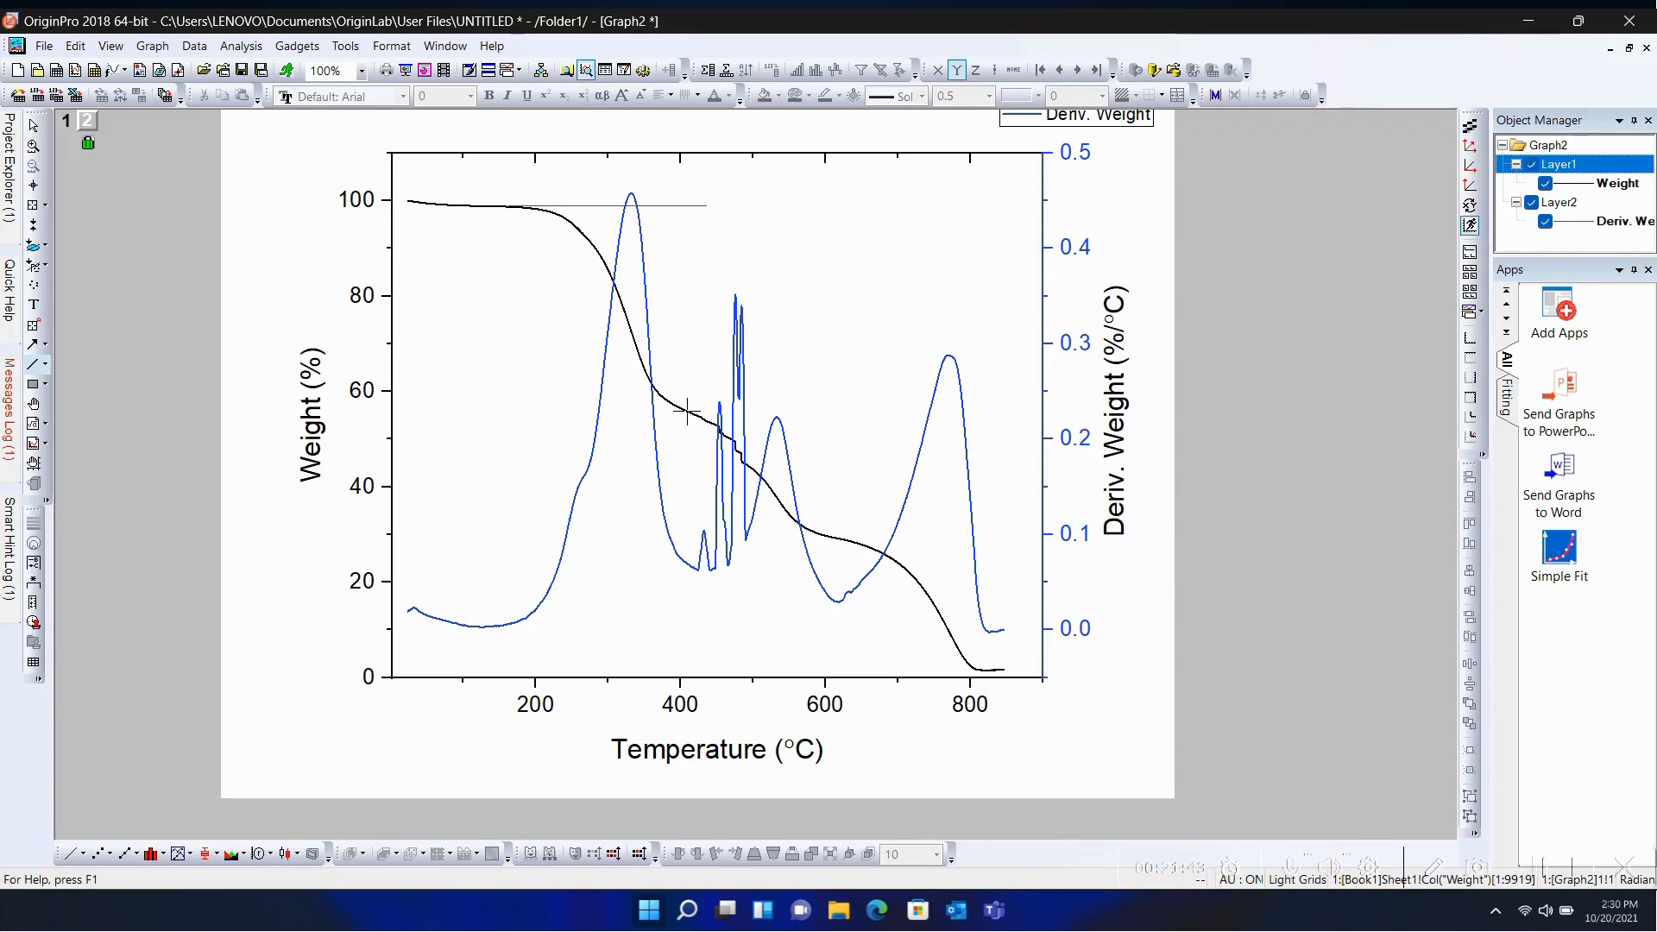
left_click_drag(687, 413, 827, 412)
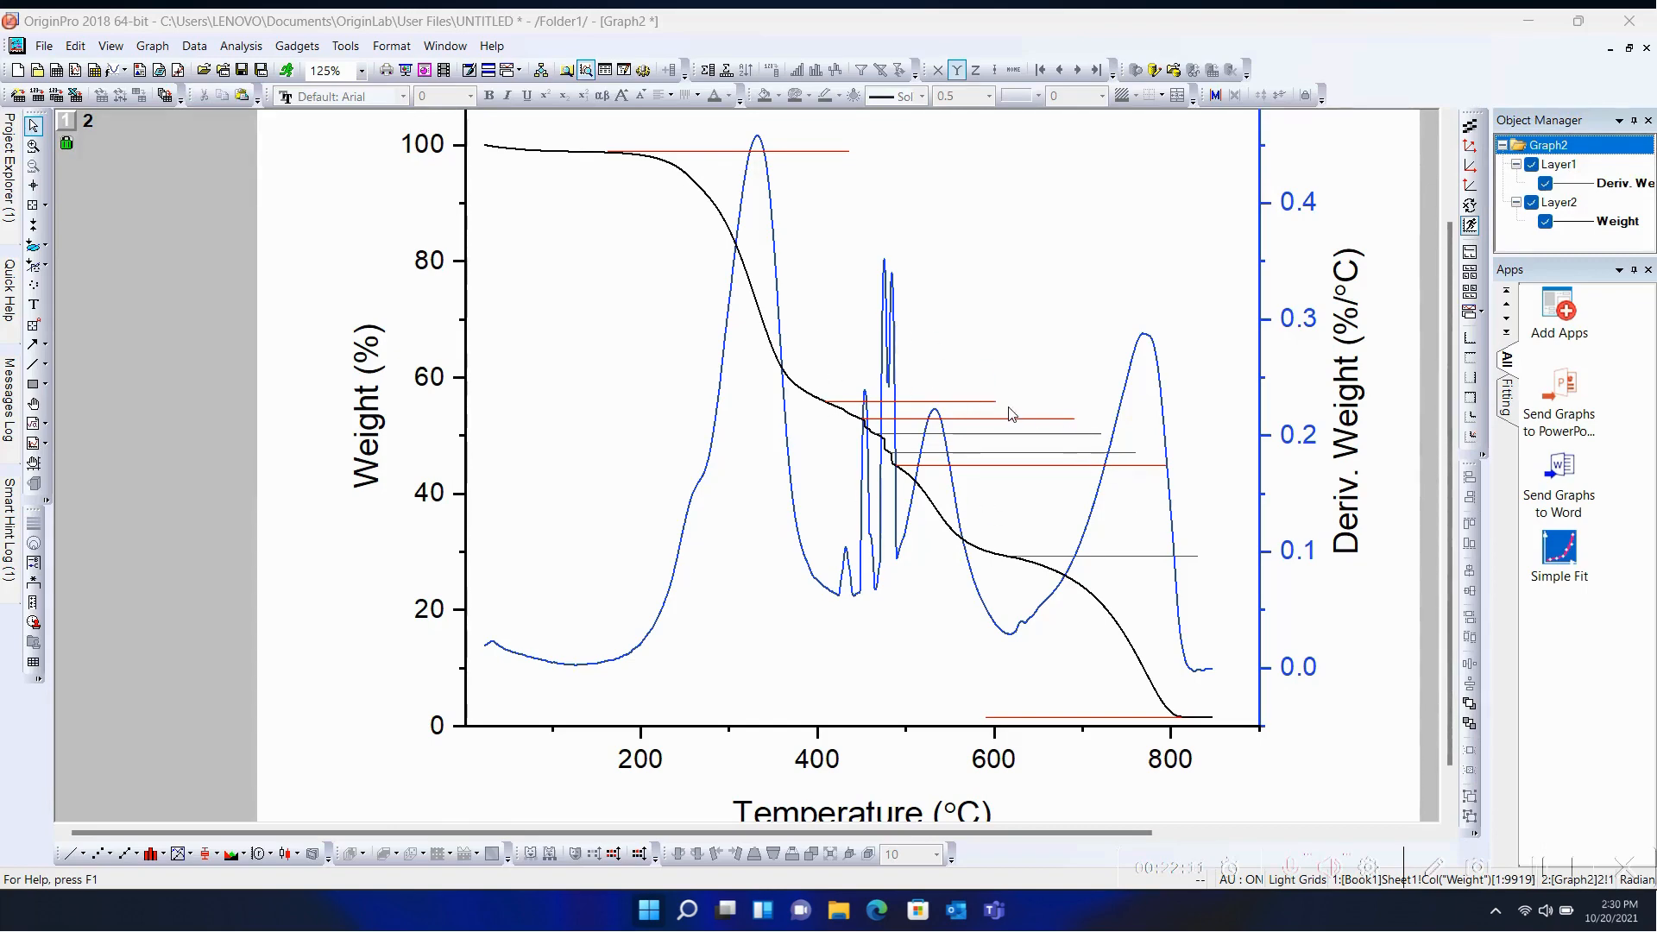
scroll(887, 440, "up", 5)
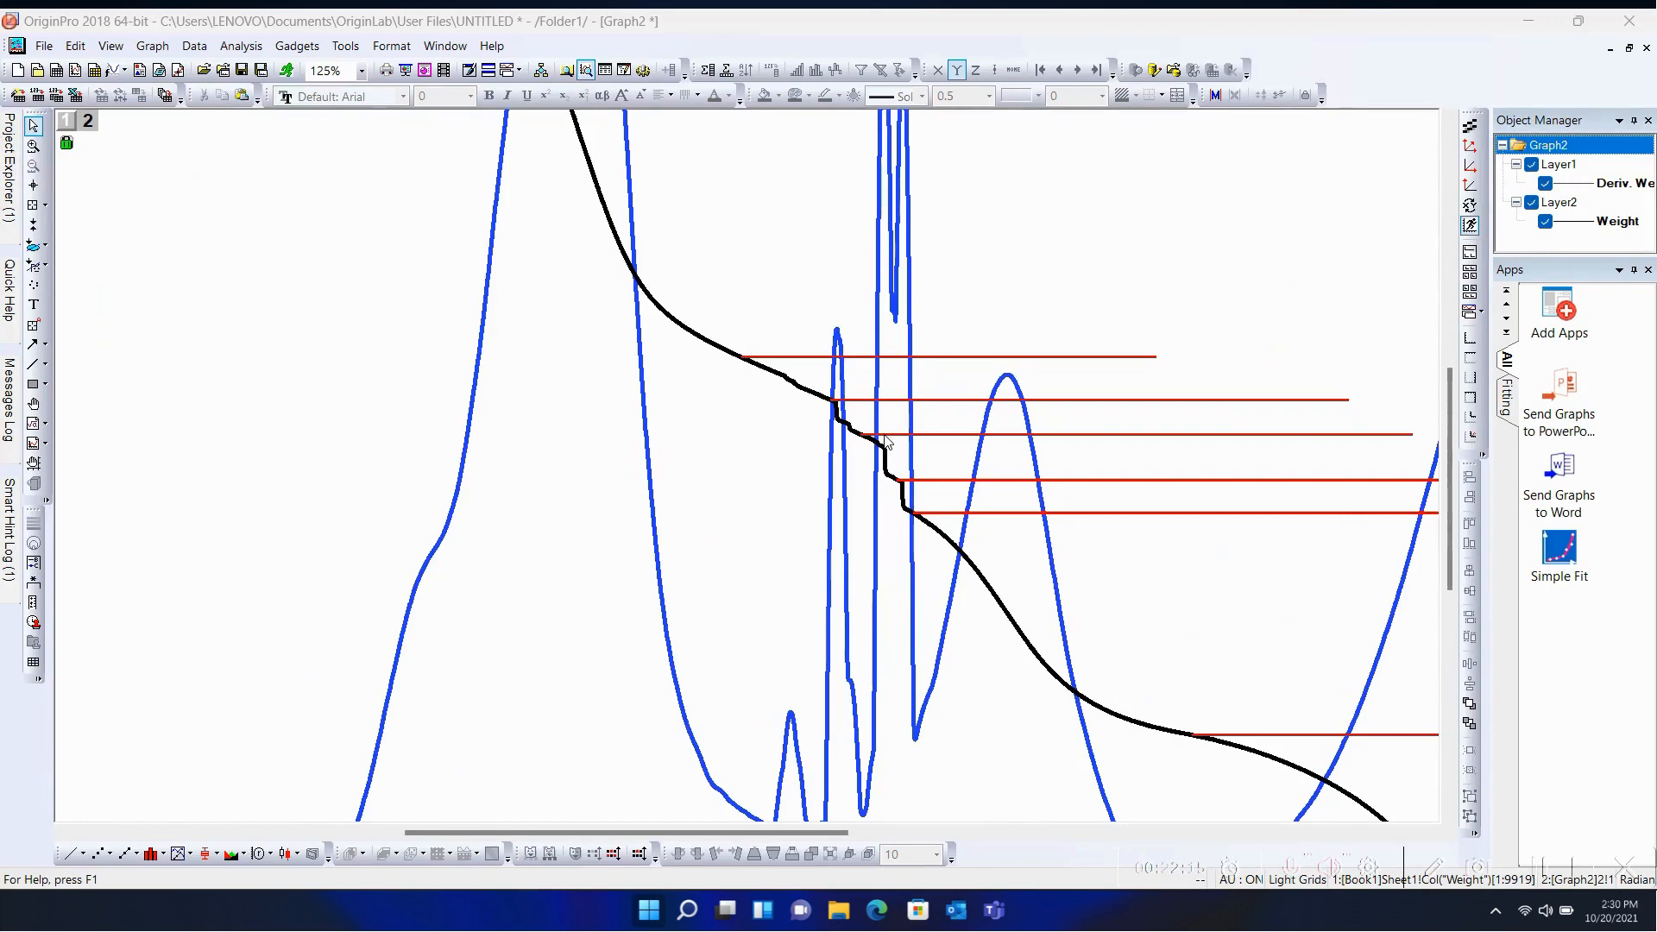
scroll(886, 440, "down", 6)
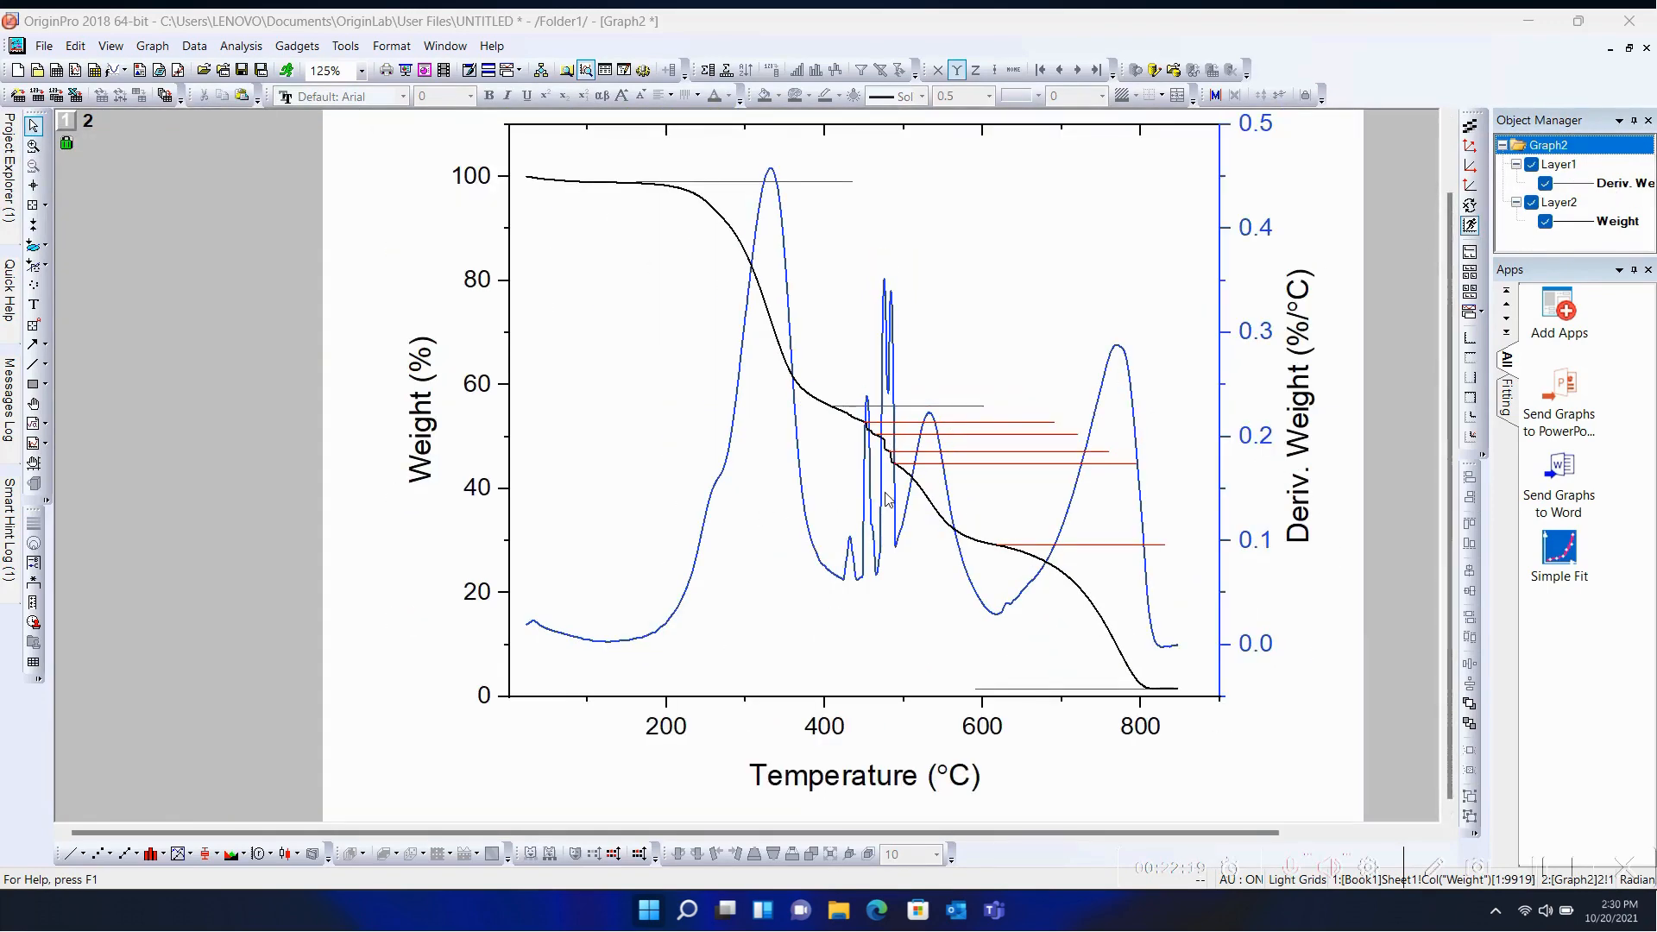
scroll(889, 498, "up", 1)
scroll(889, 498, "up", 1)
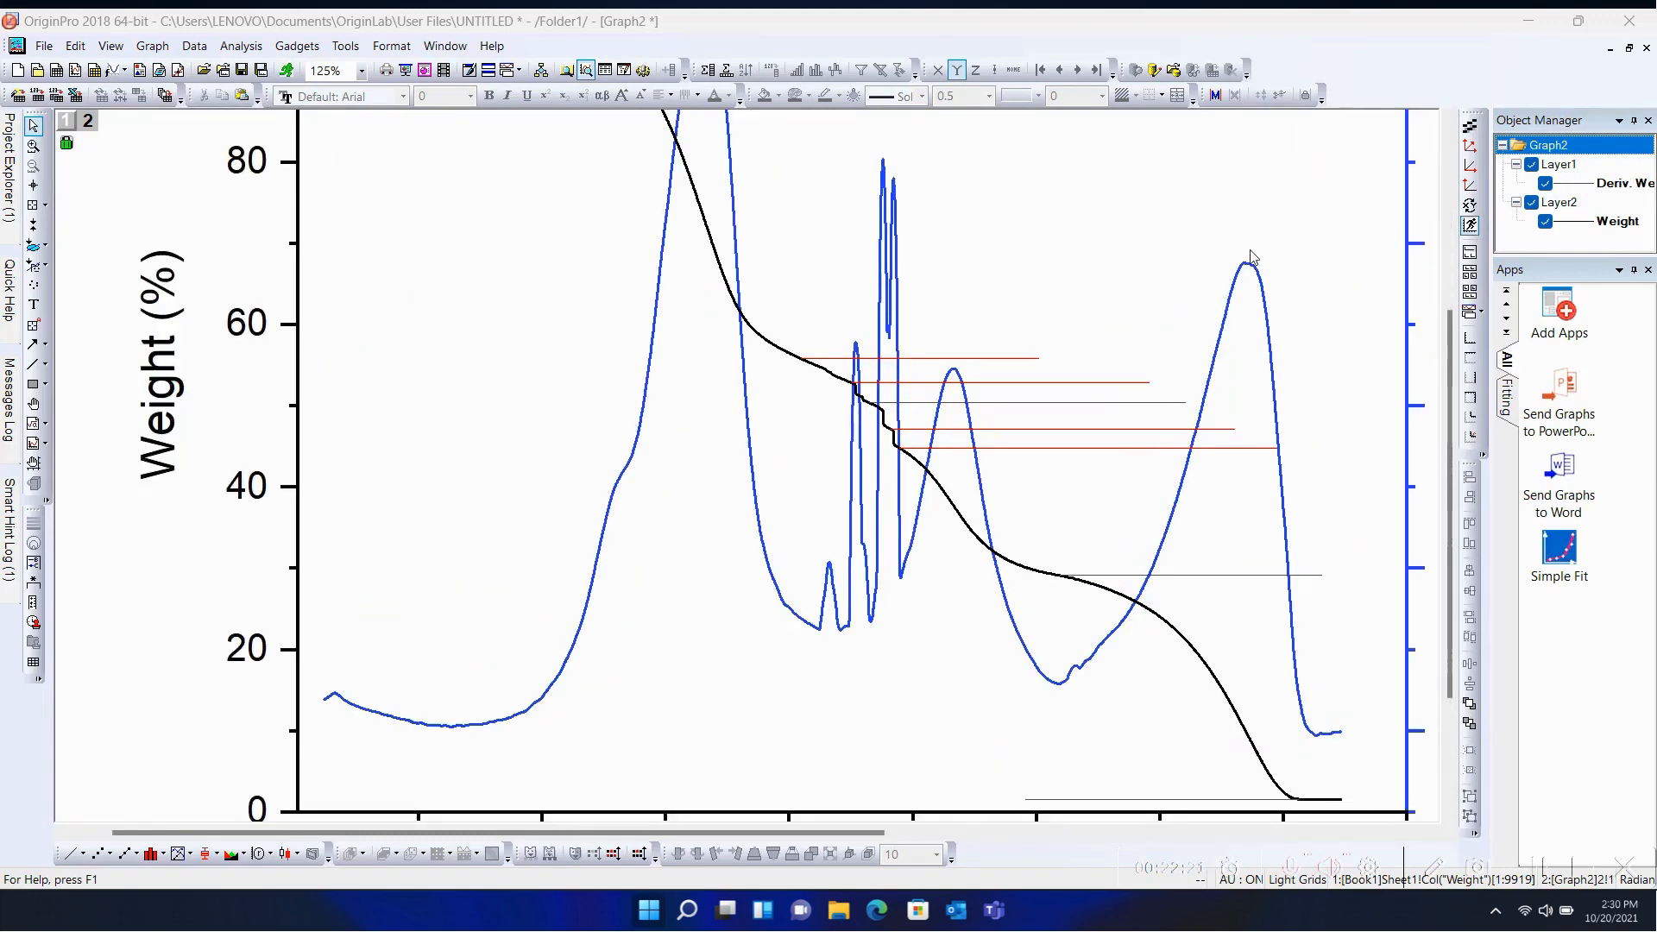
scroll(686, 467, "up", 3)
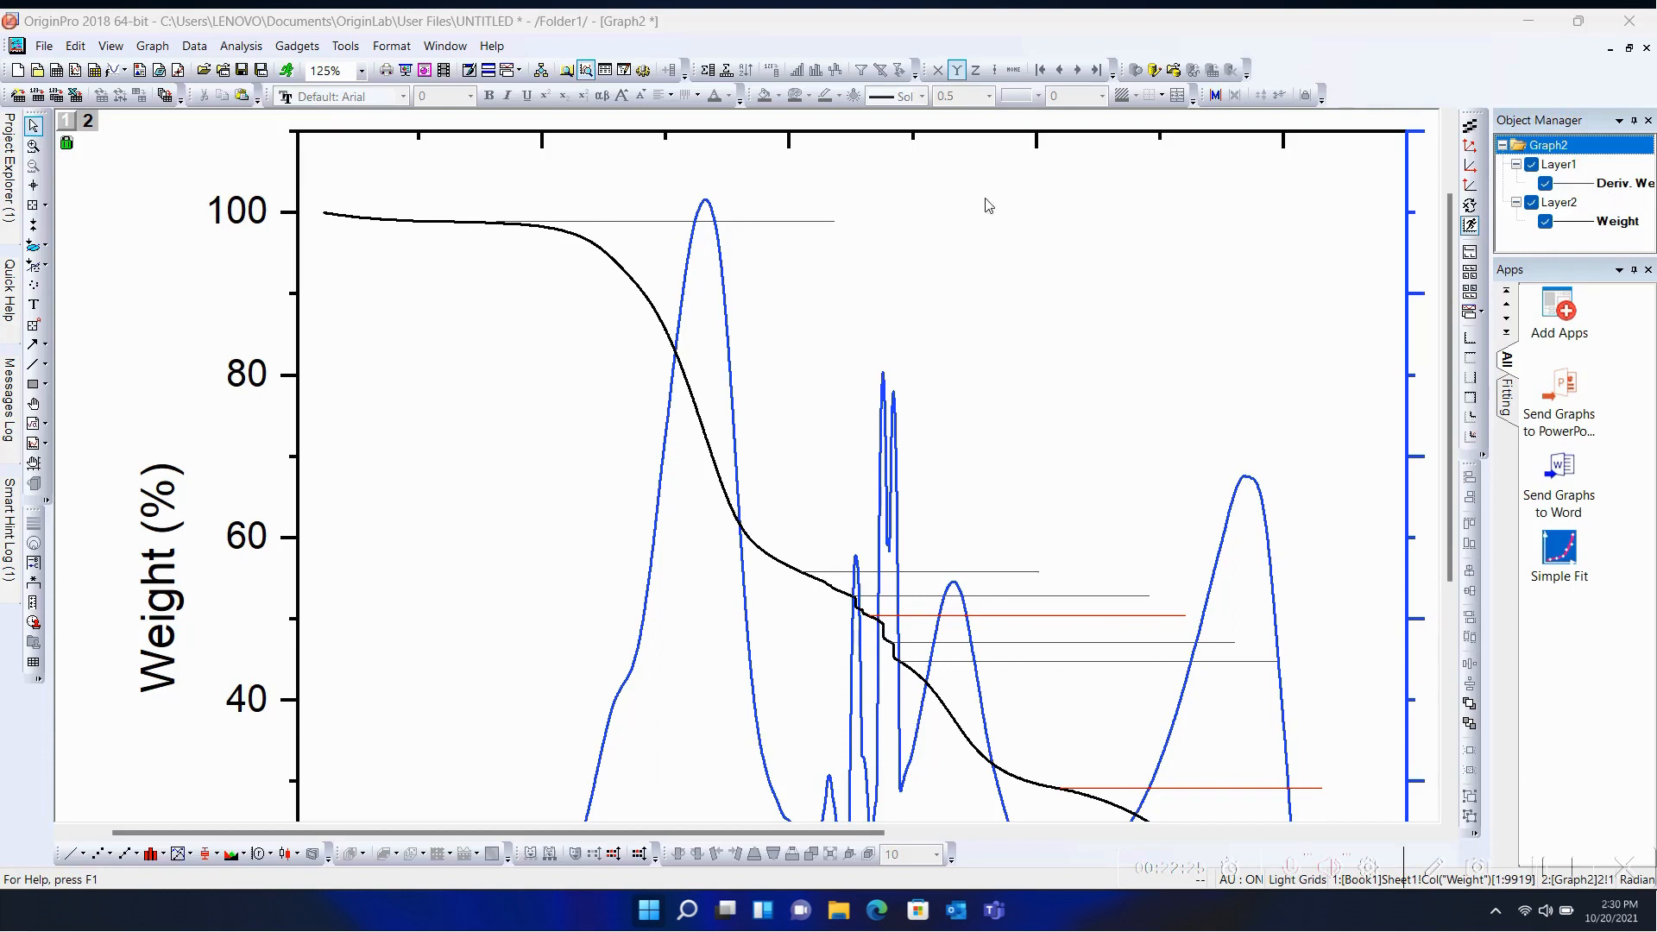
Step: Bring the layer containing the Deriv. Weight curve to the front of the Weight layer
left_click(1585, 169)
right_click(1587, 172)
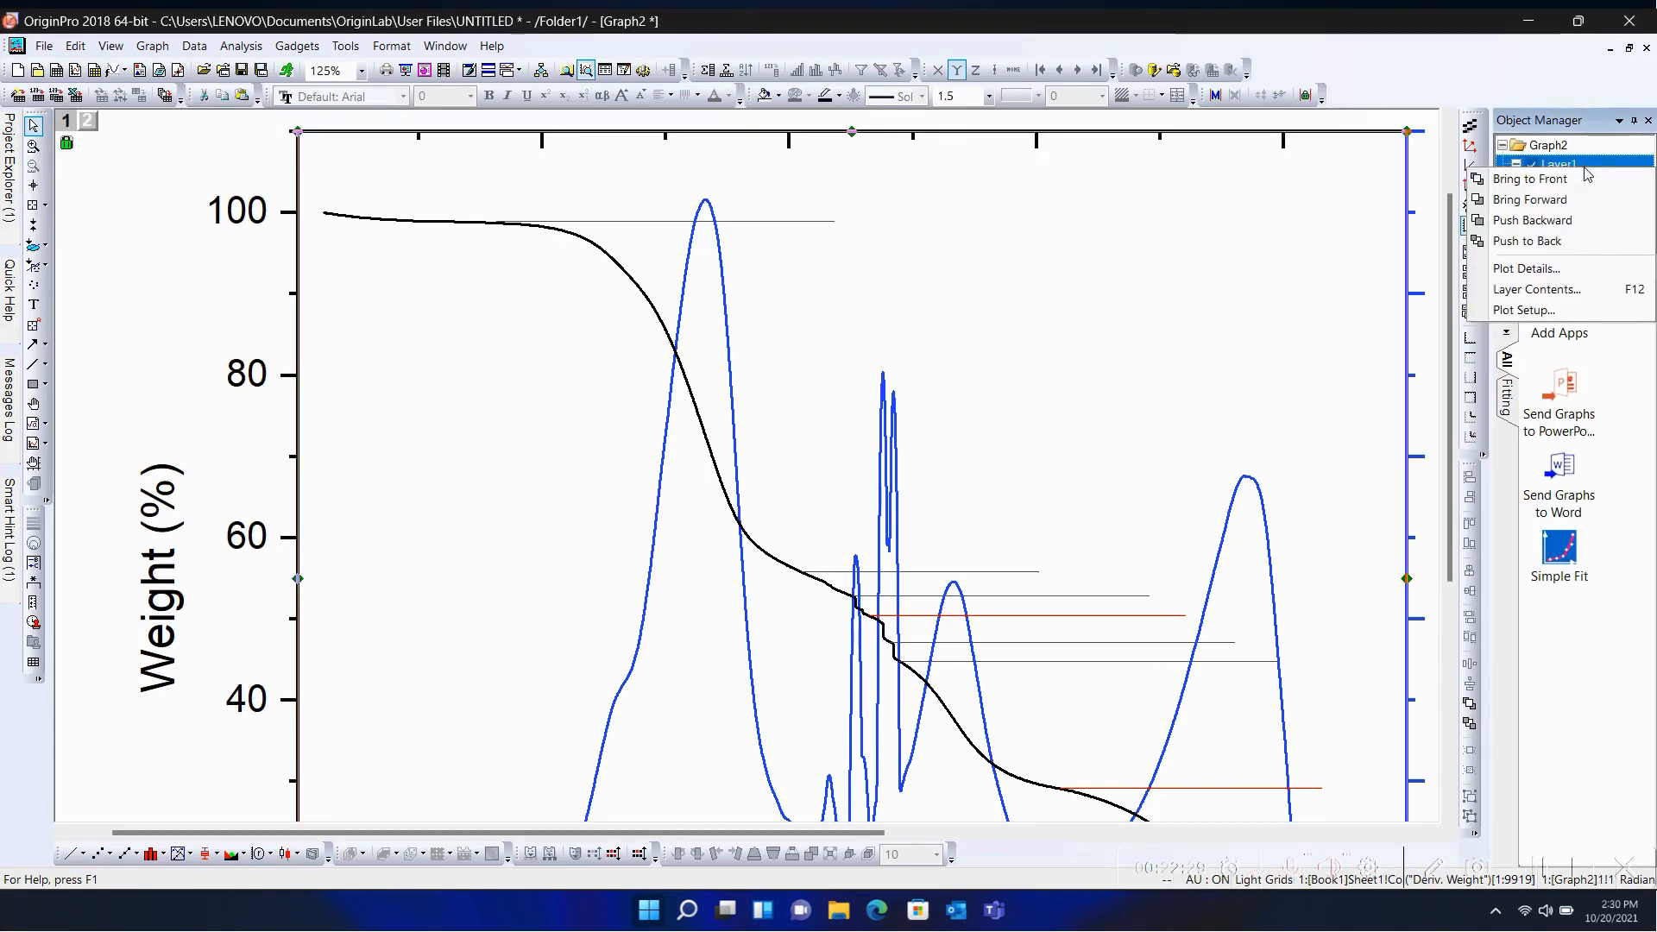
left_click(1562, 180)
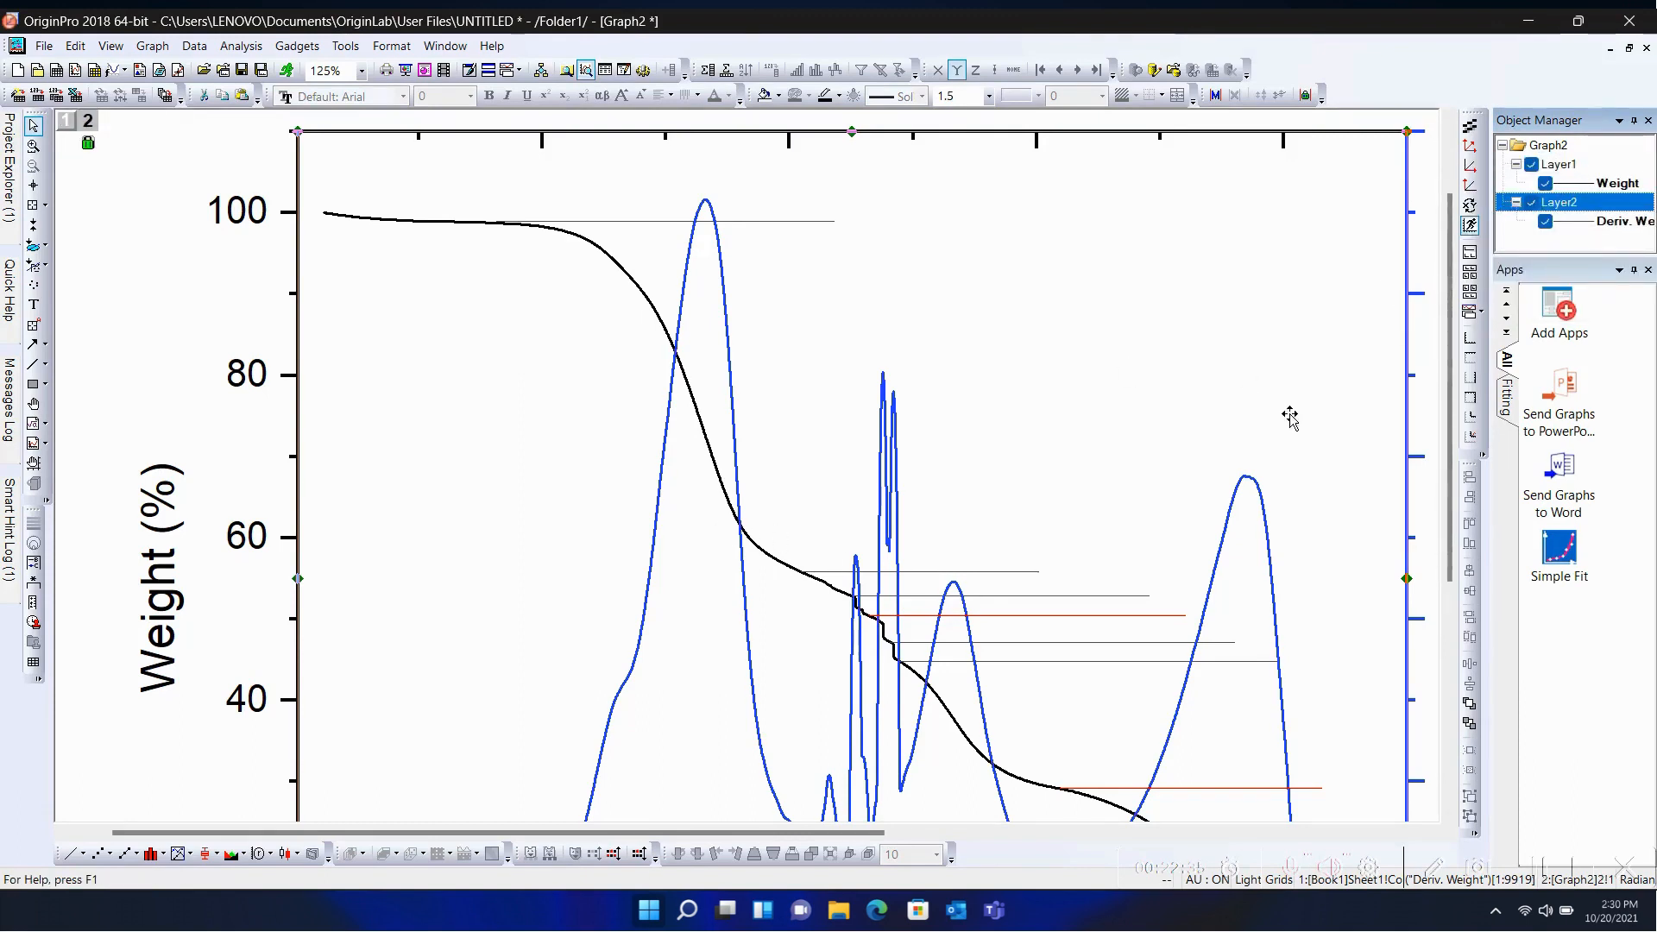
Step: Draw a vertical arrow at about 390 °C from the 99 % line down to the level of the 56 % line
scroll(1289, 417, "down", 4)
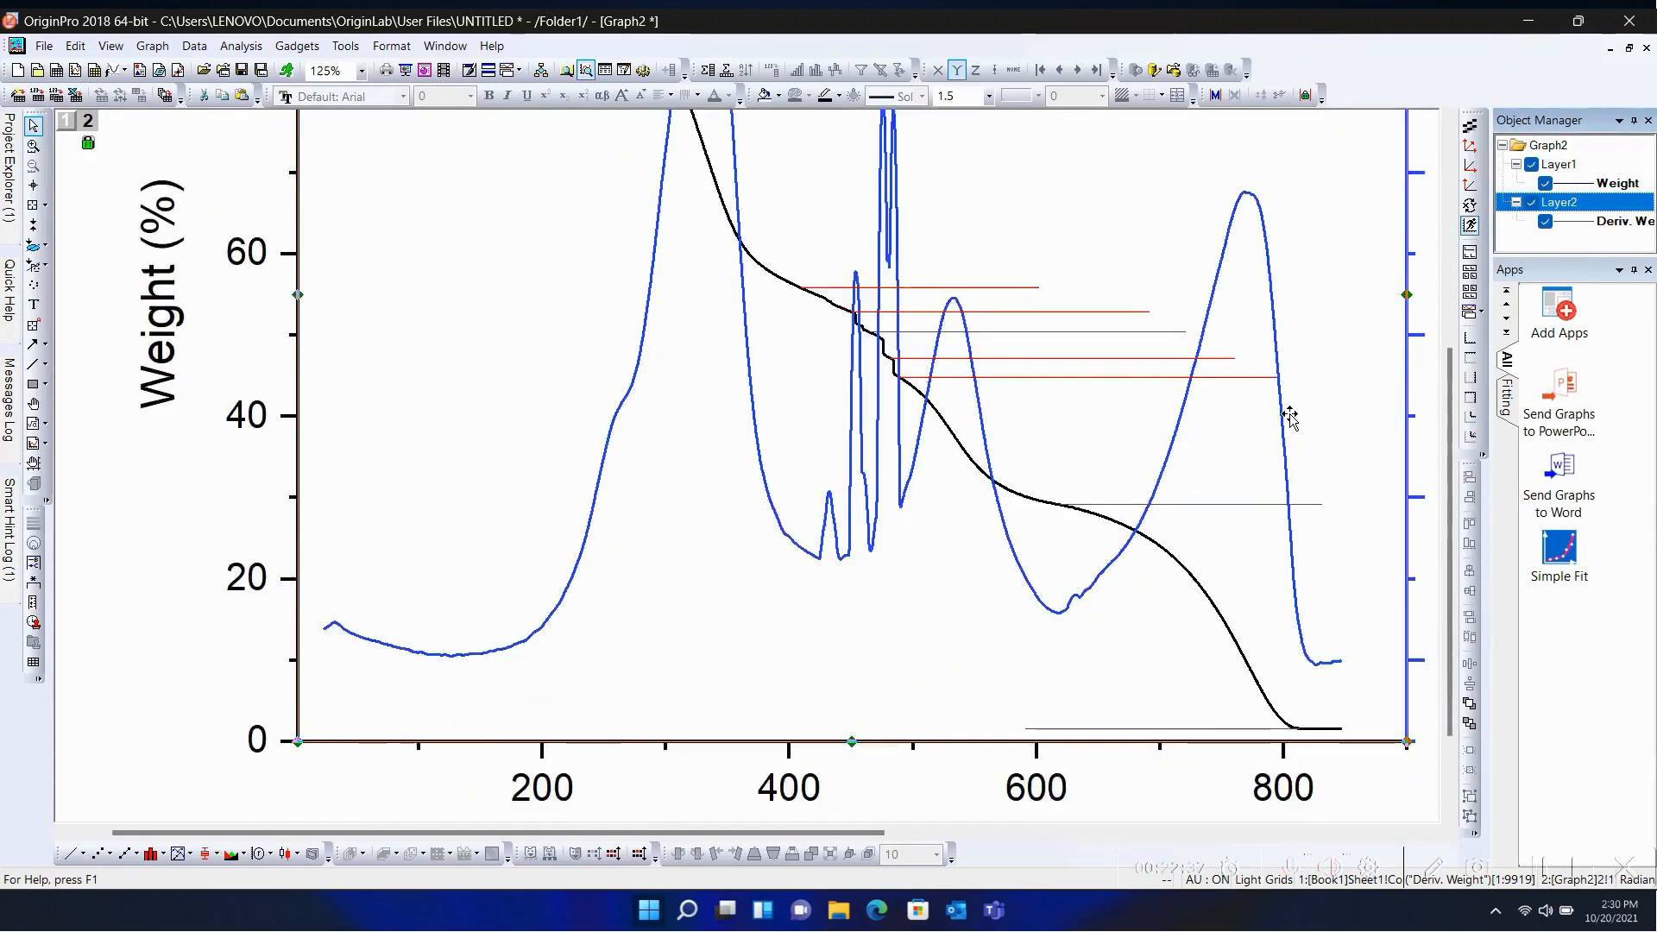
scroll(1288, 417, "up", 2)
scroll(1289, 417, "up", 3)
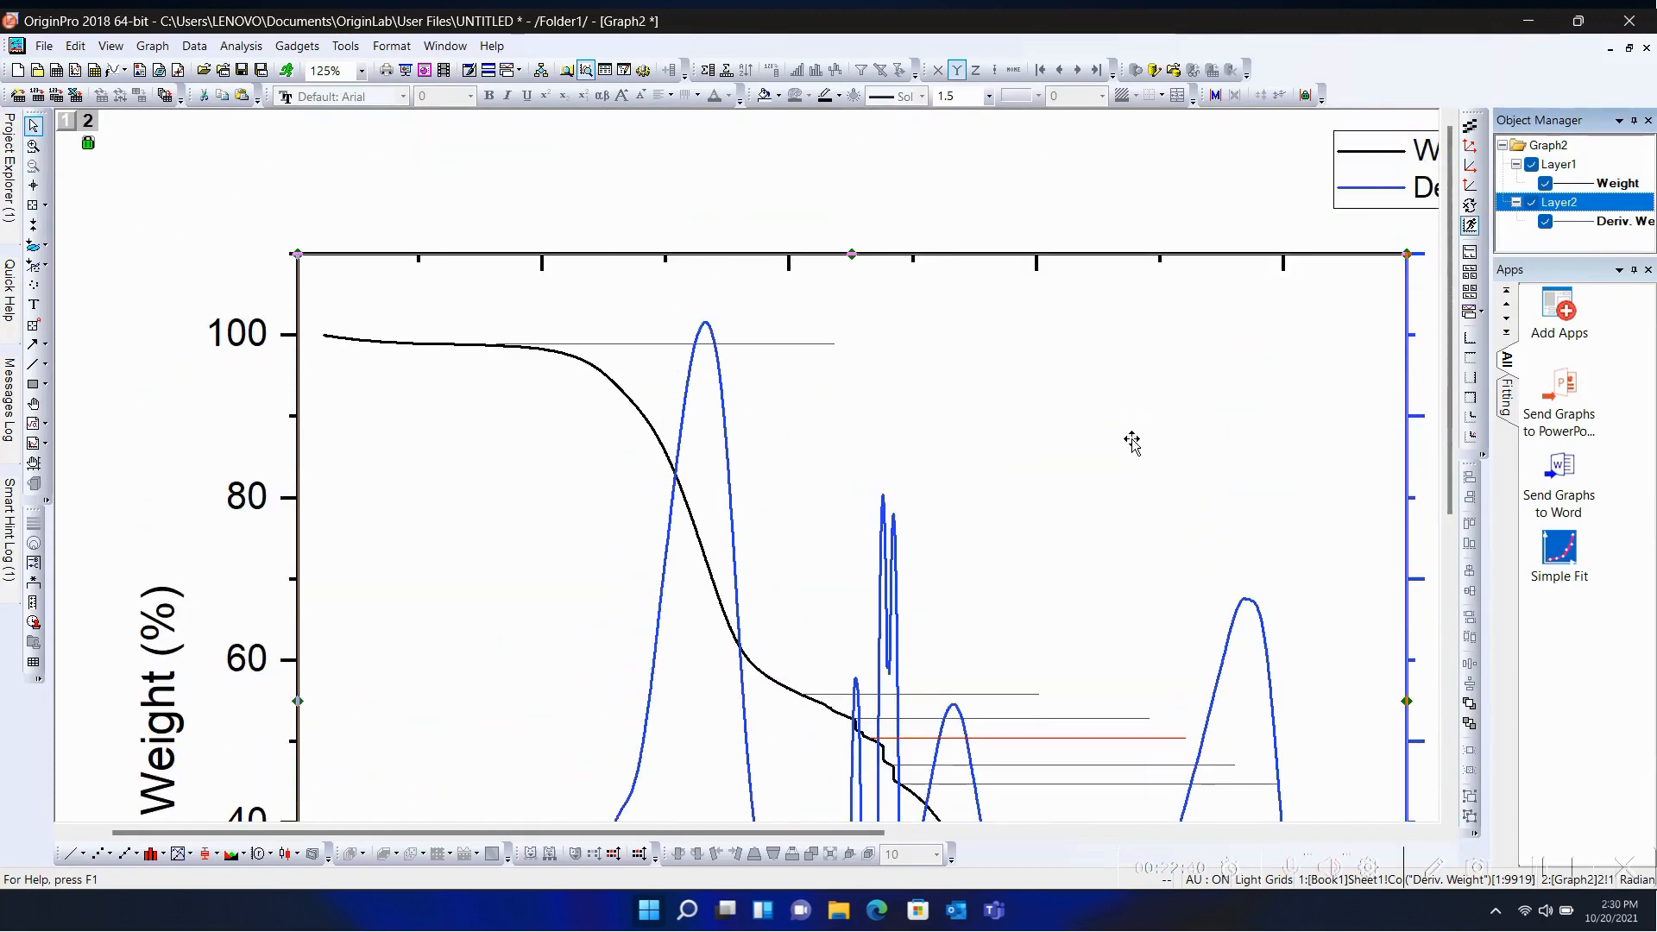
scroll(1130, 443, "down", 3)
scroll(1131, 442, "up", 2)
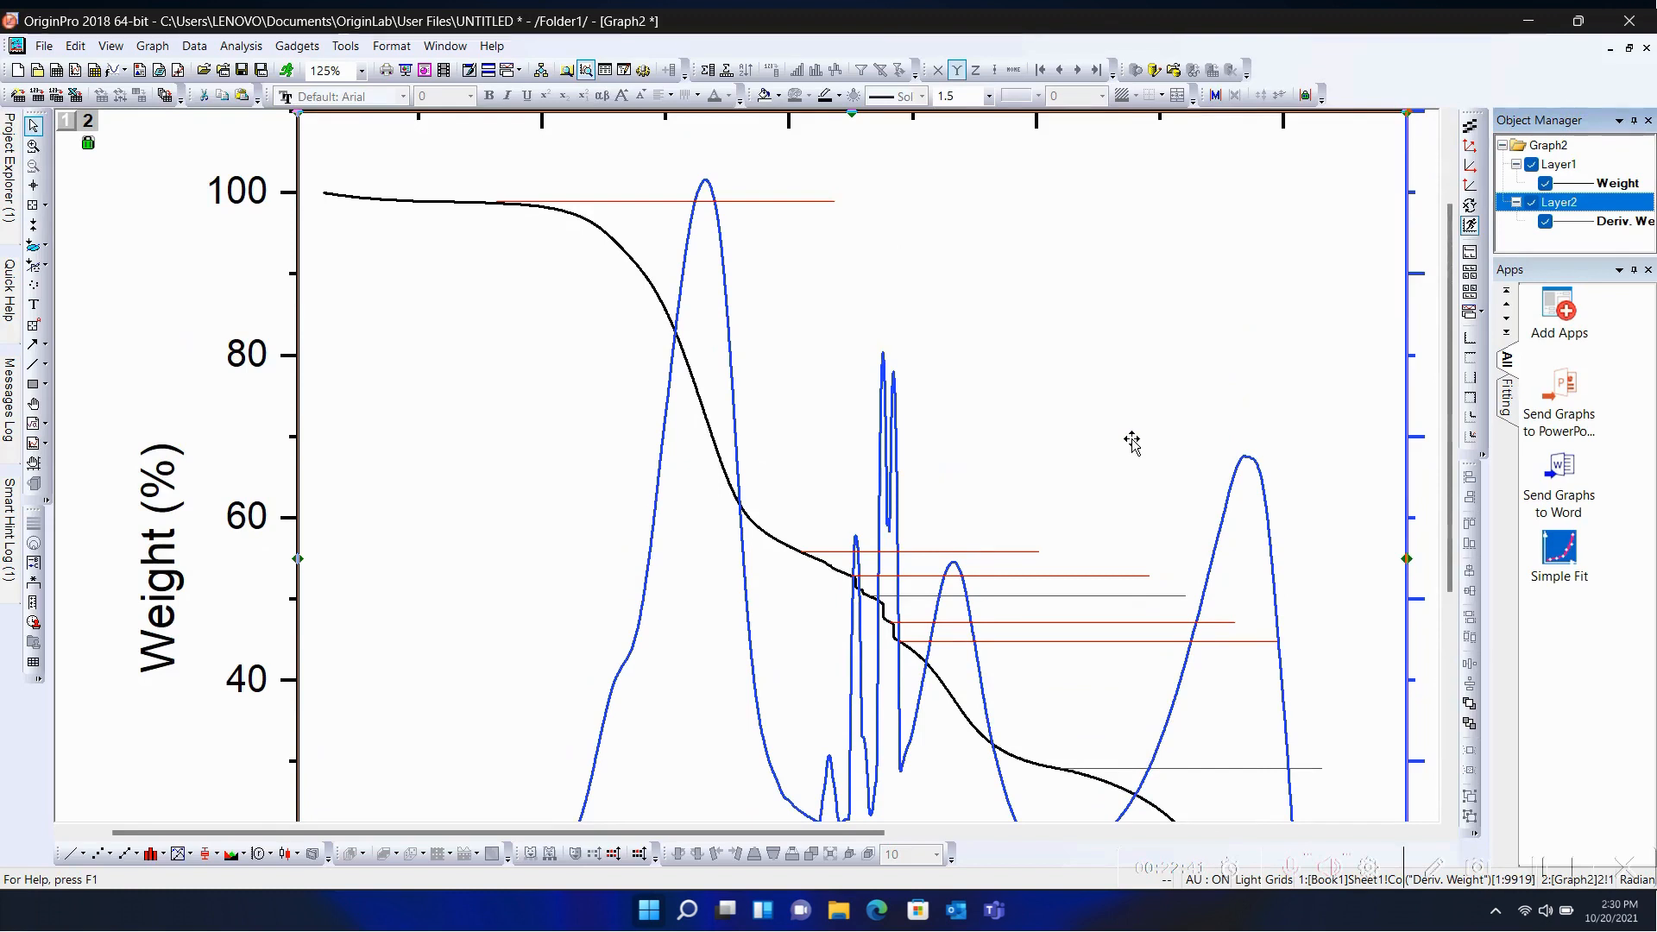
scroll(1132, 442, "down", 1)
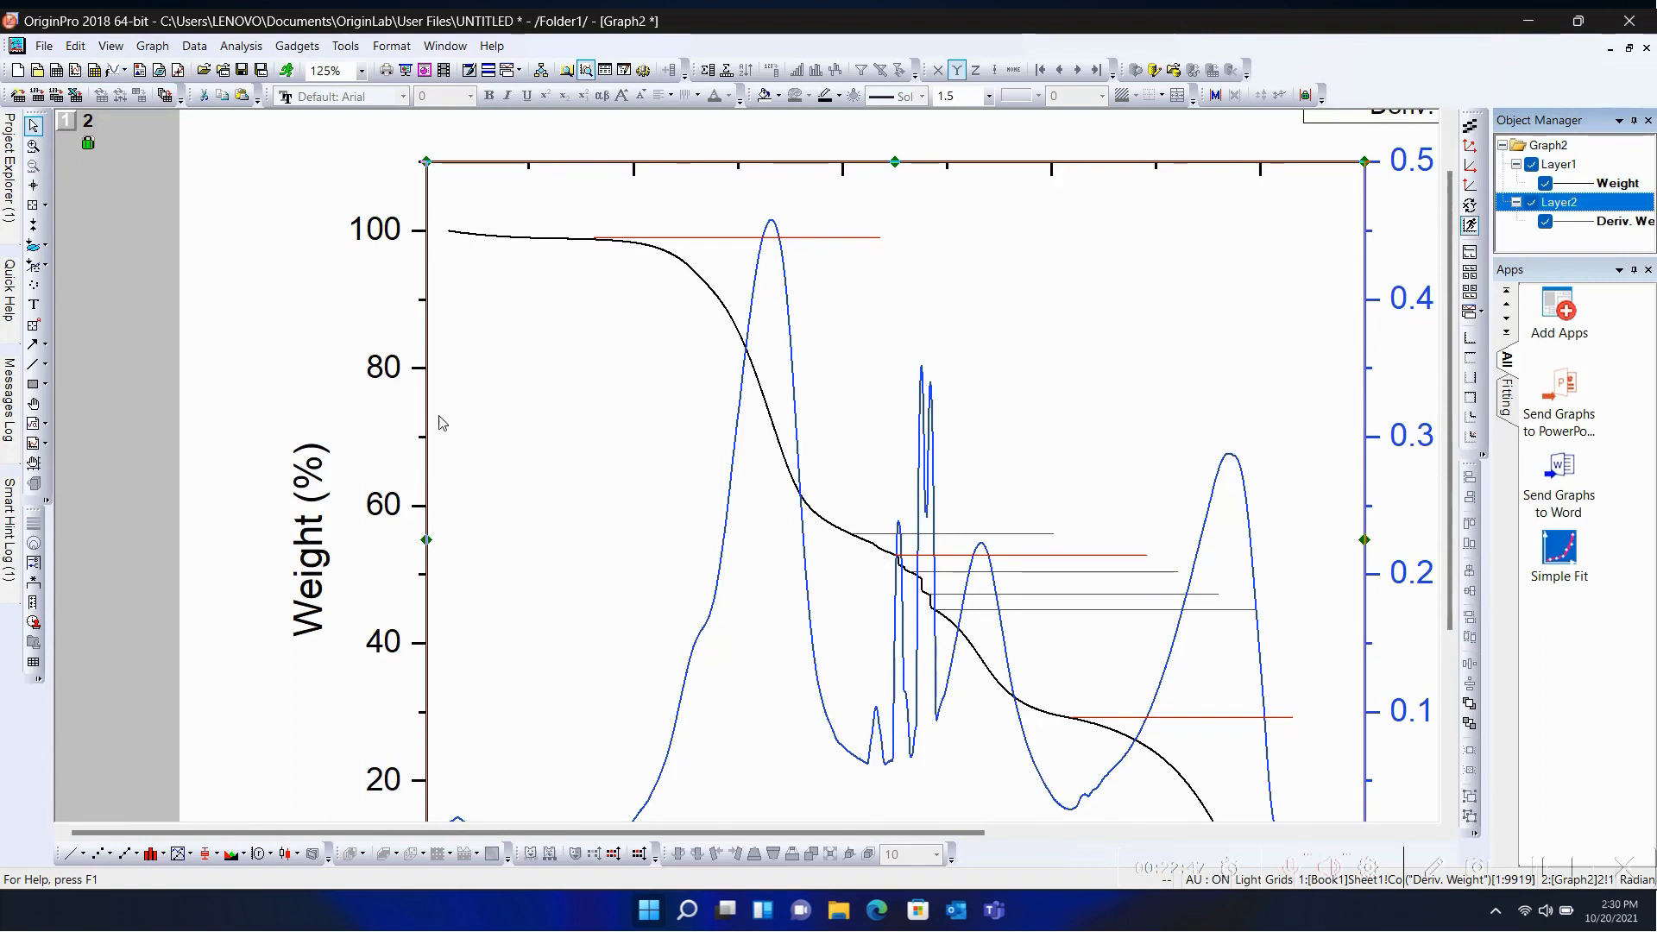
left_click(34, 346)
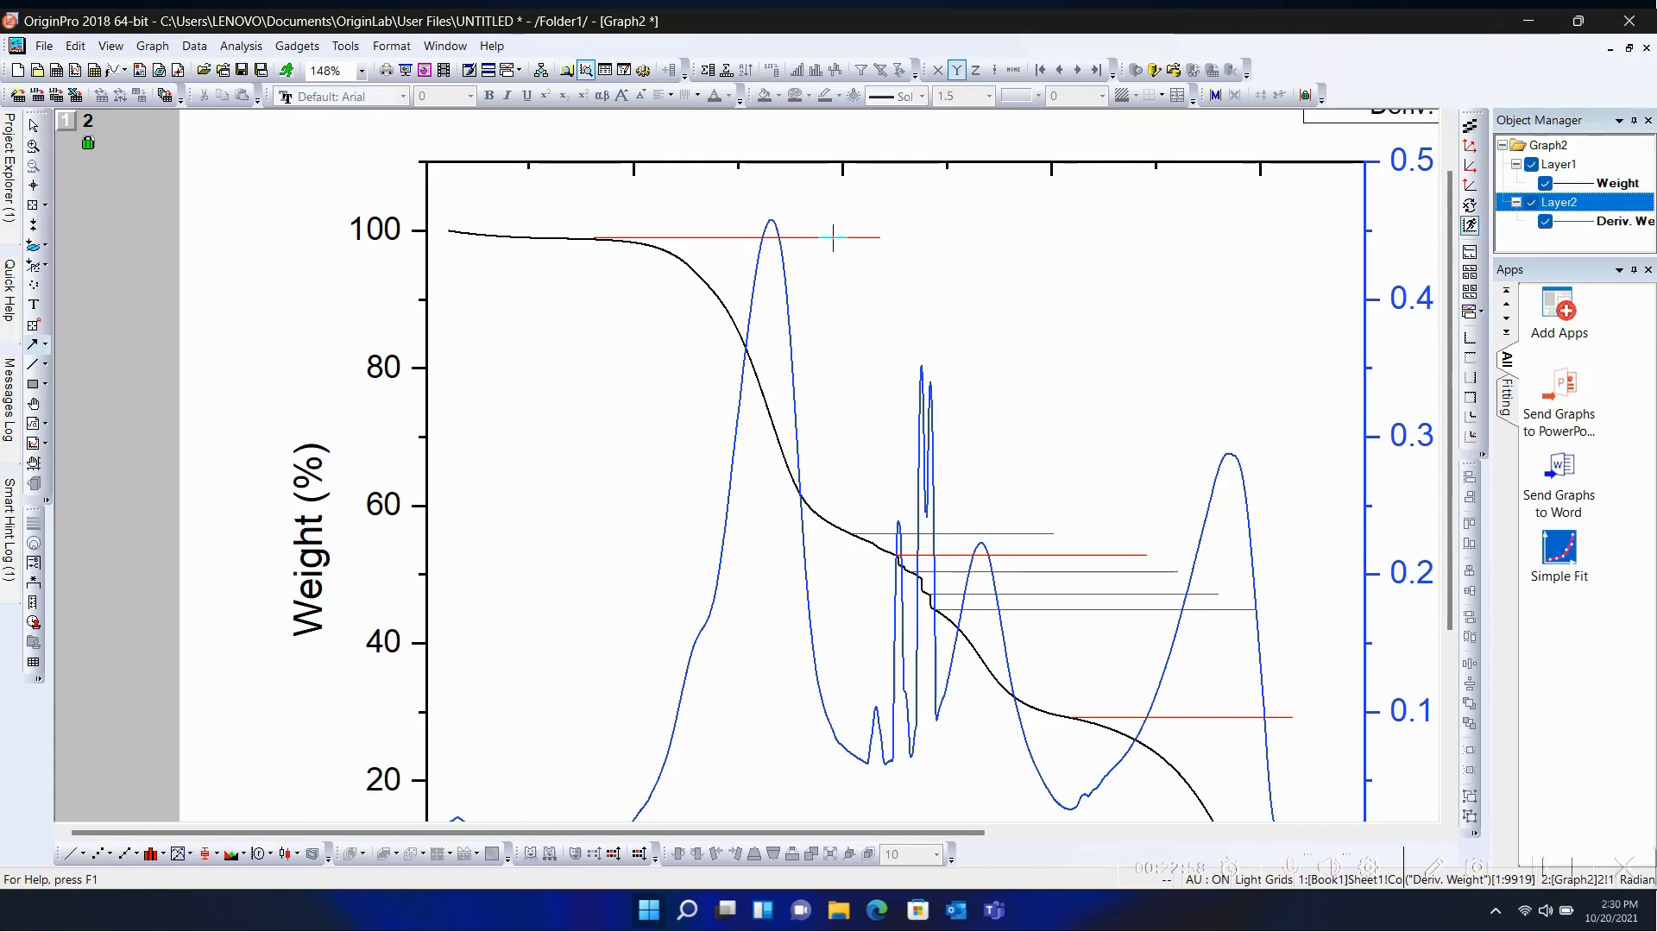
left_click_drag(833, 237, 844, 533)
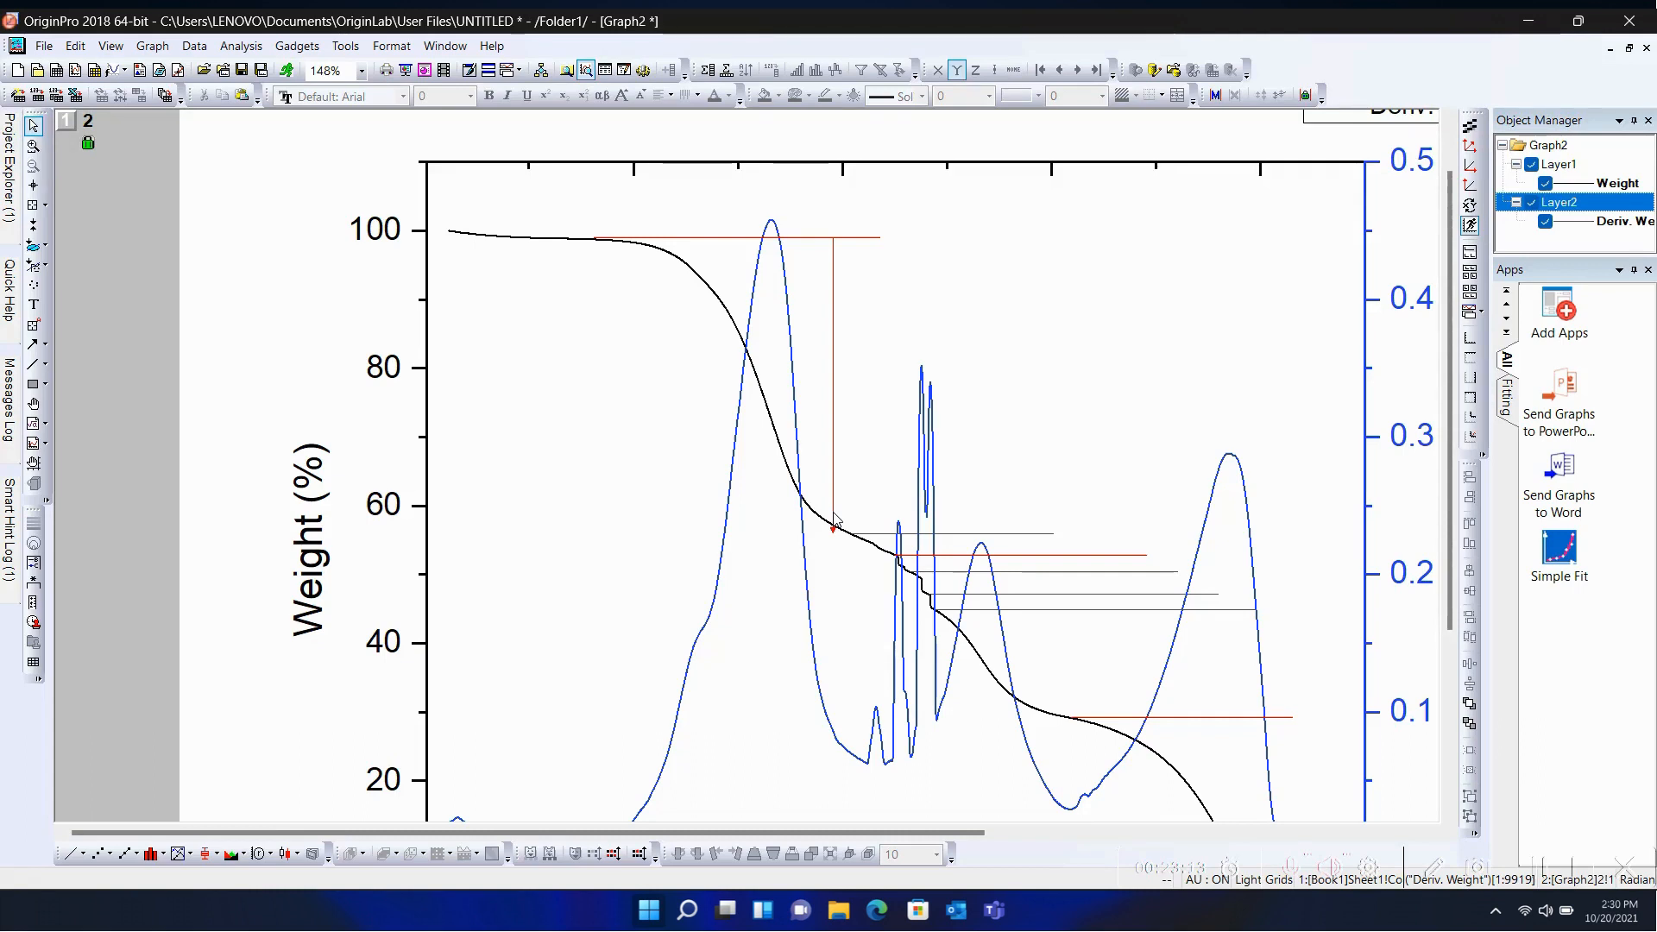
Step: Set the line colour of the vertical arrow below the 99 % line to black in its object properties
left_click(834, 518)
double_click(834, 519)
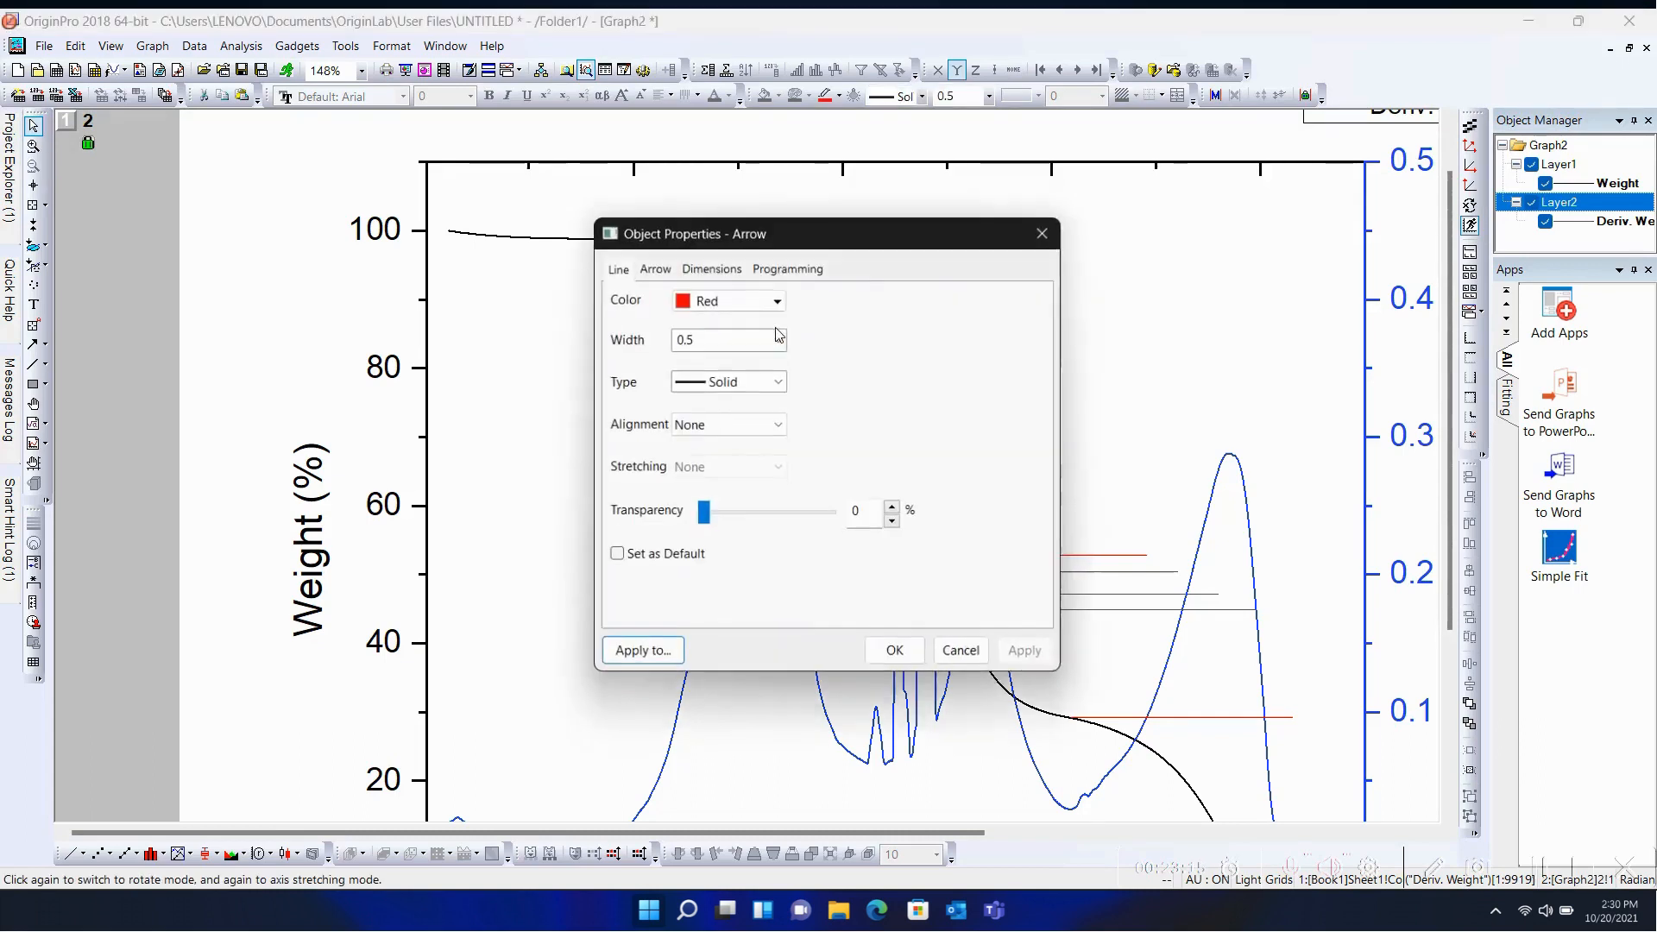
left_click(776, 299)
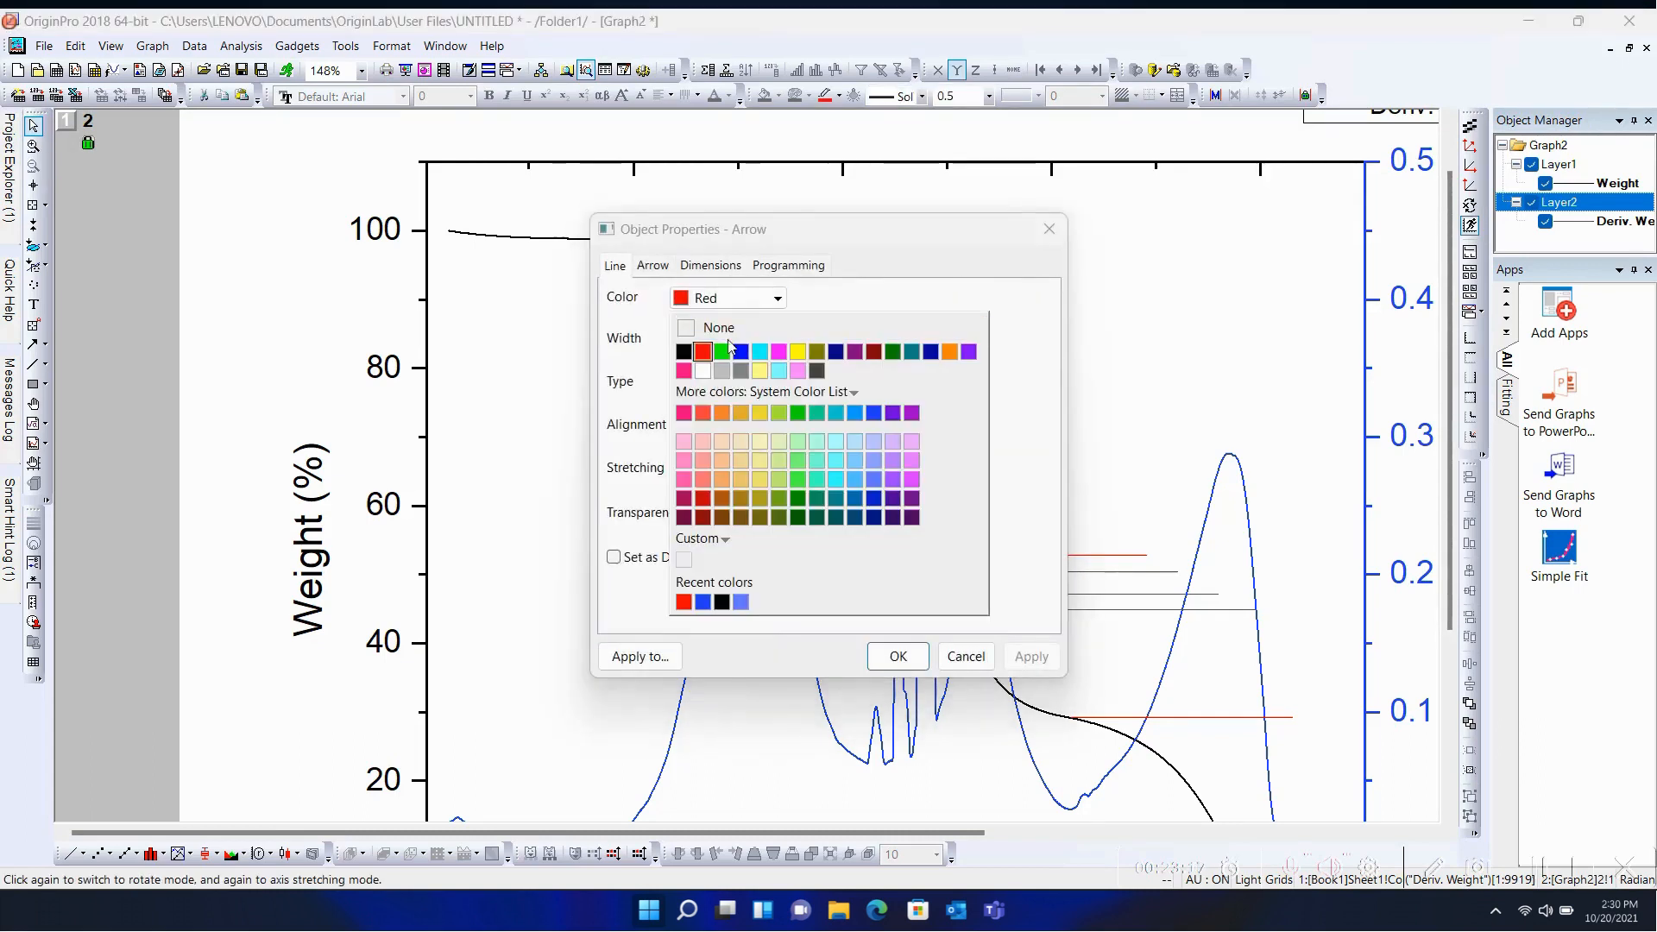
left_click(680, 350)
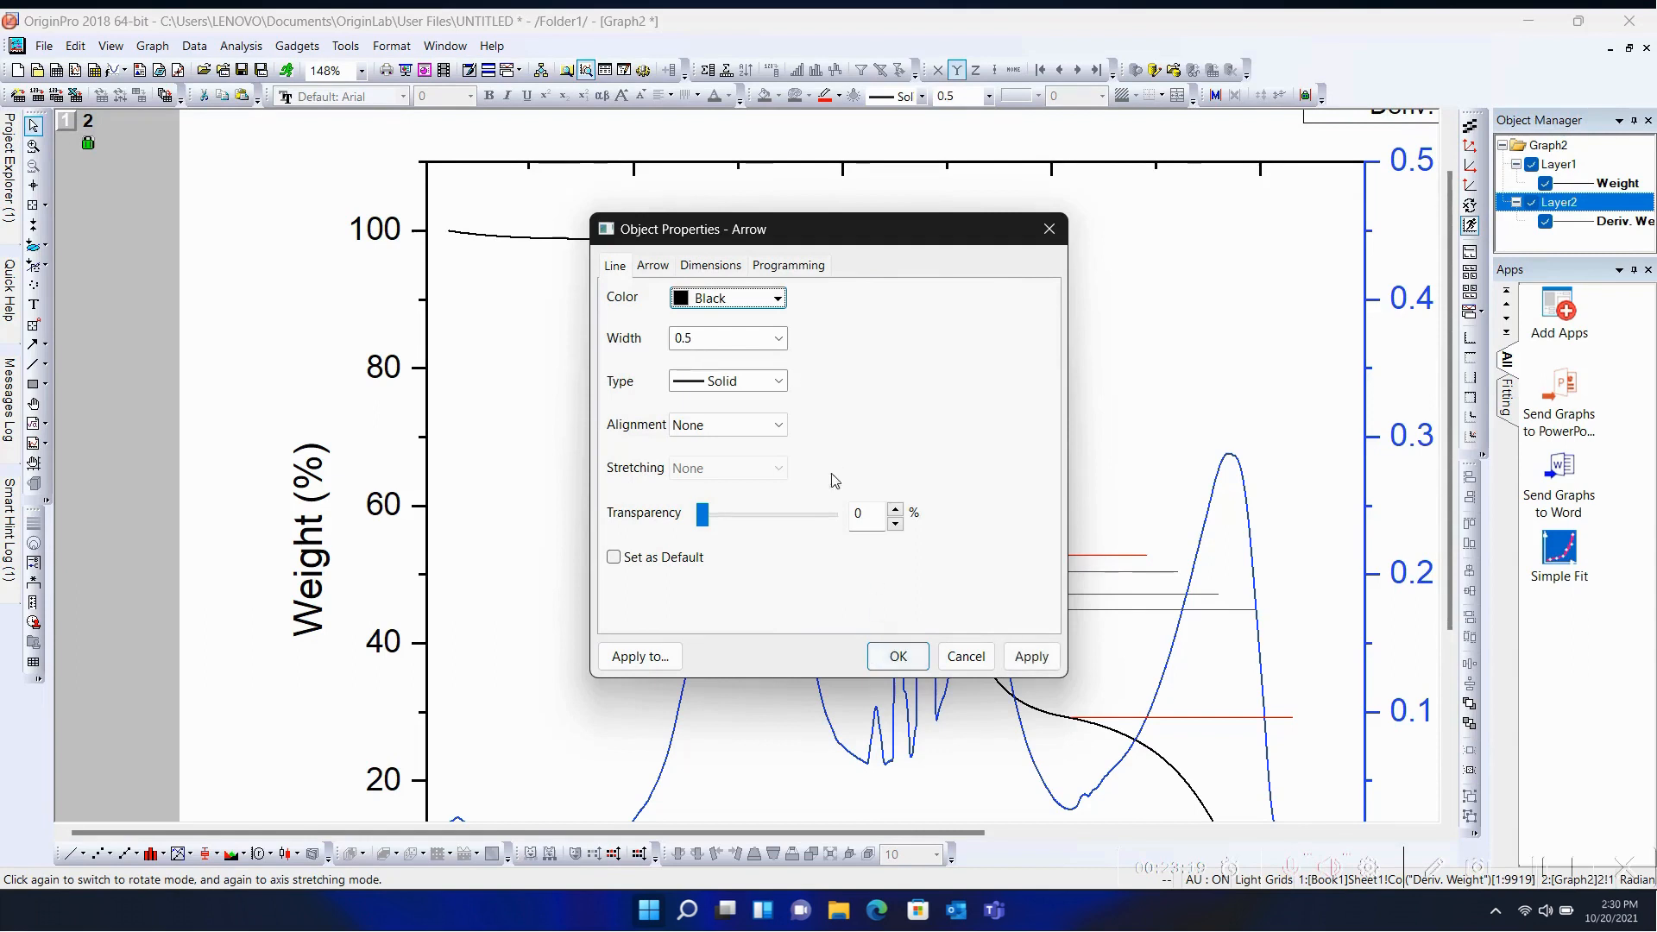
left_click(653, 265)
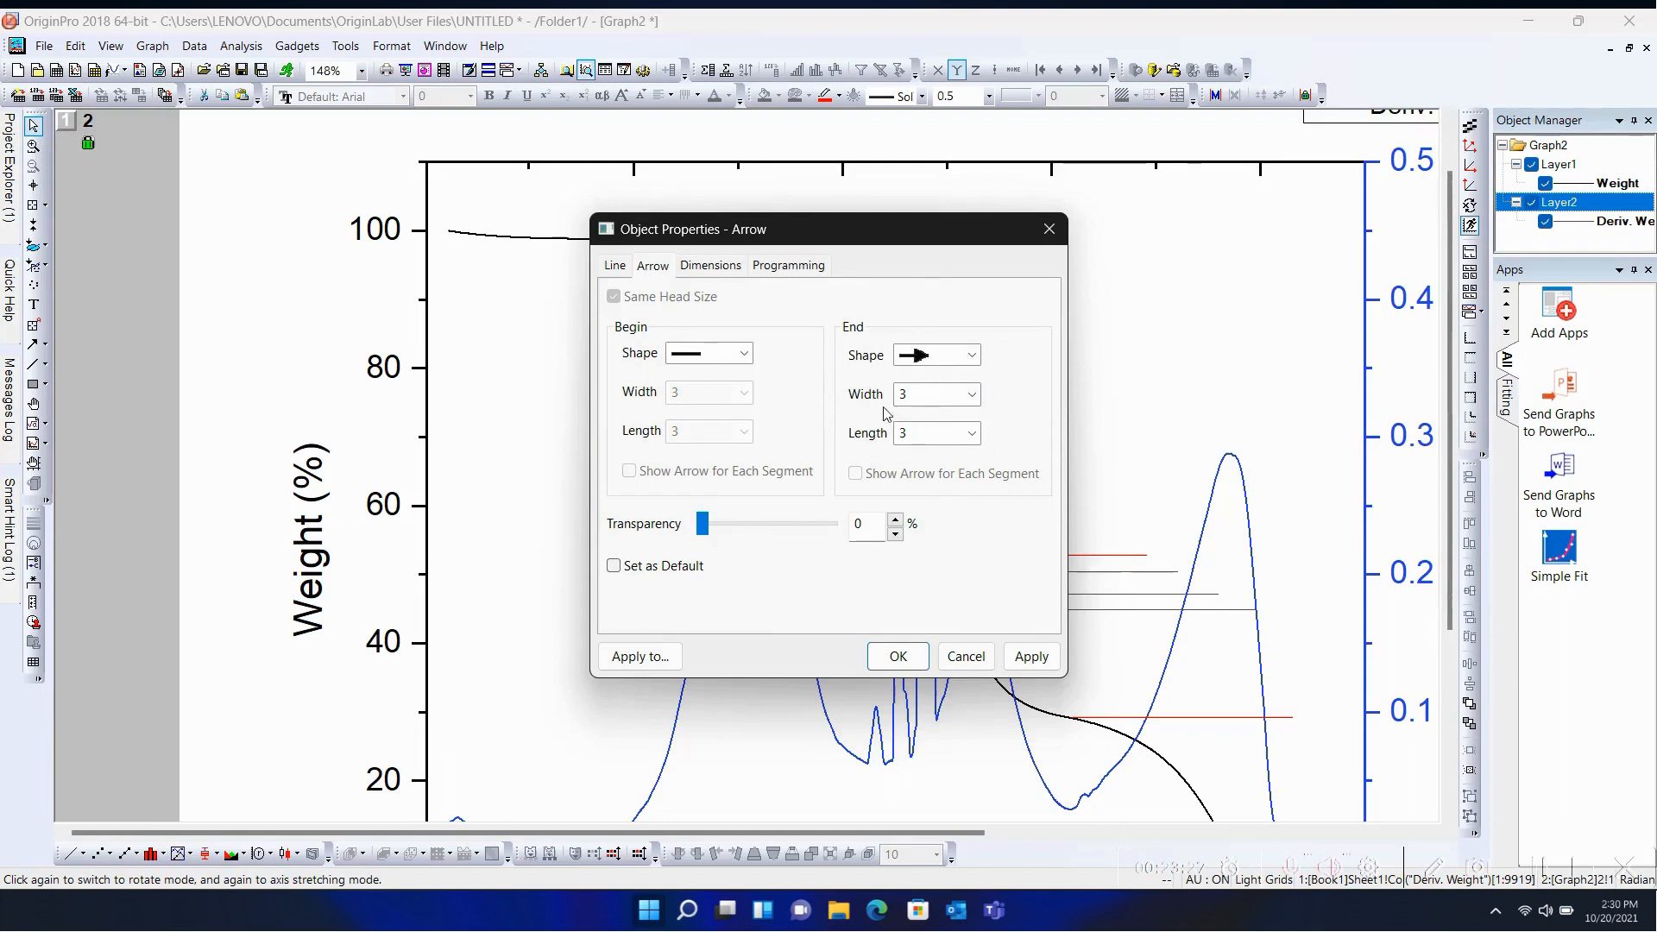
left_click_drag(941, 226, 545, 224)
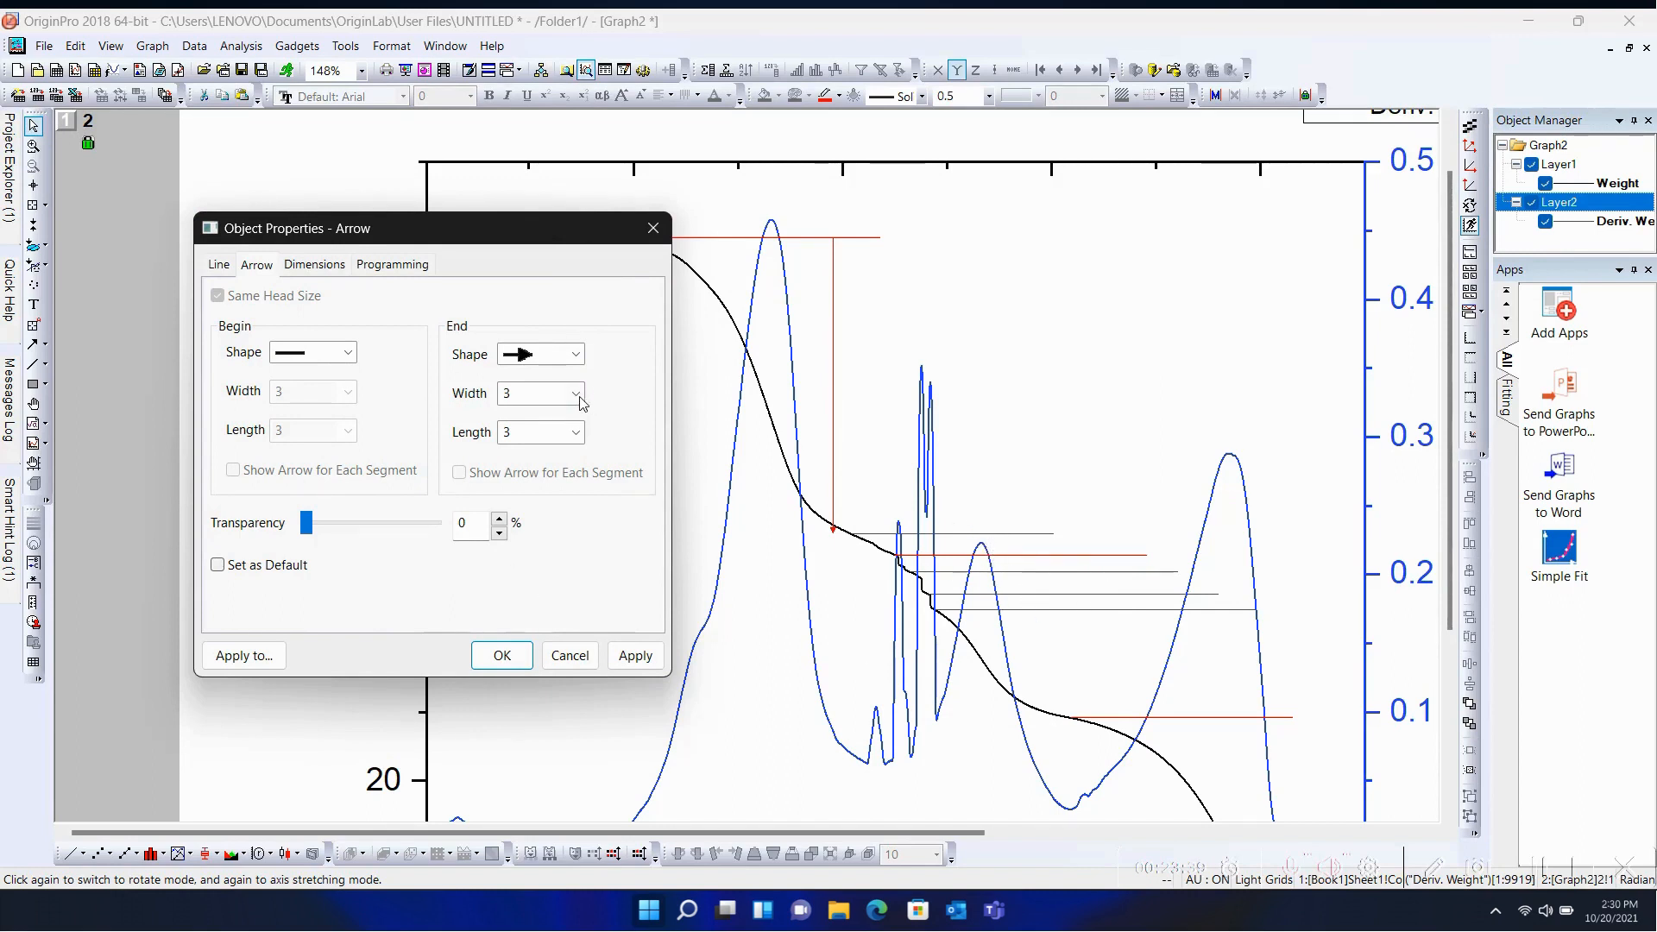
left_click(518, 665)
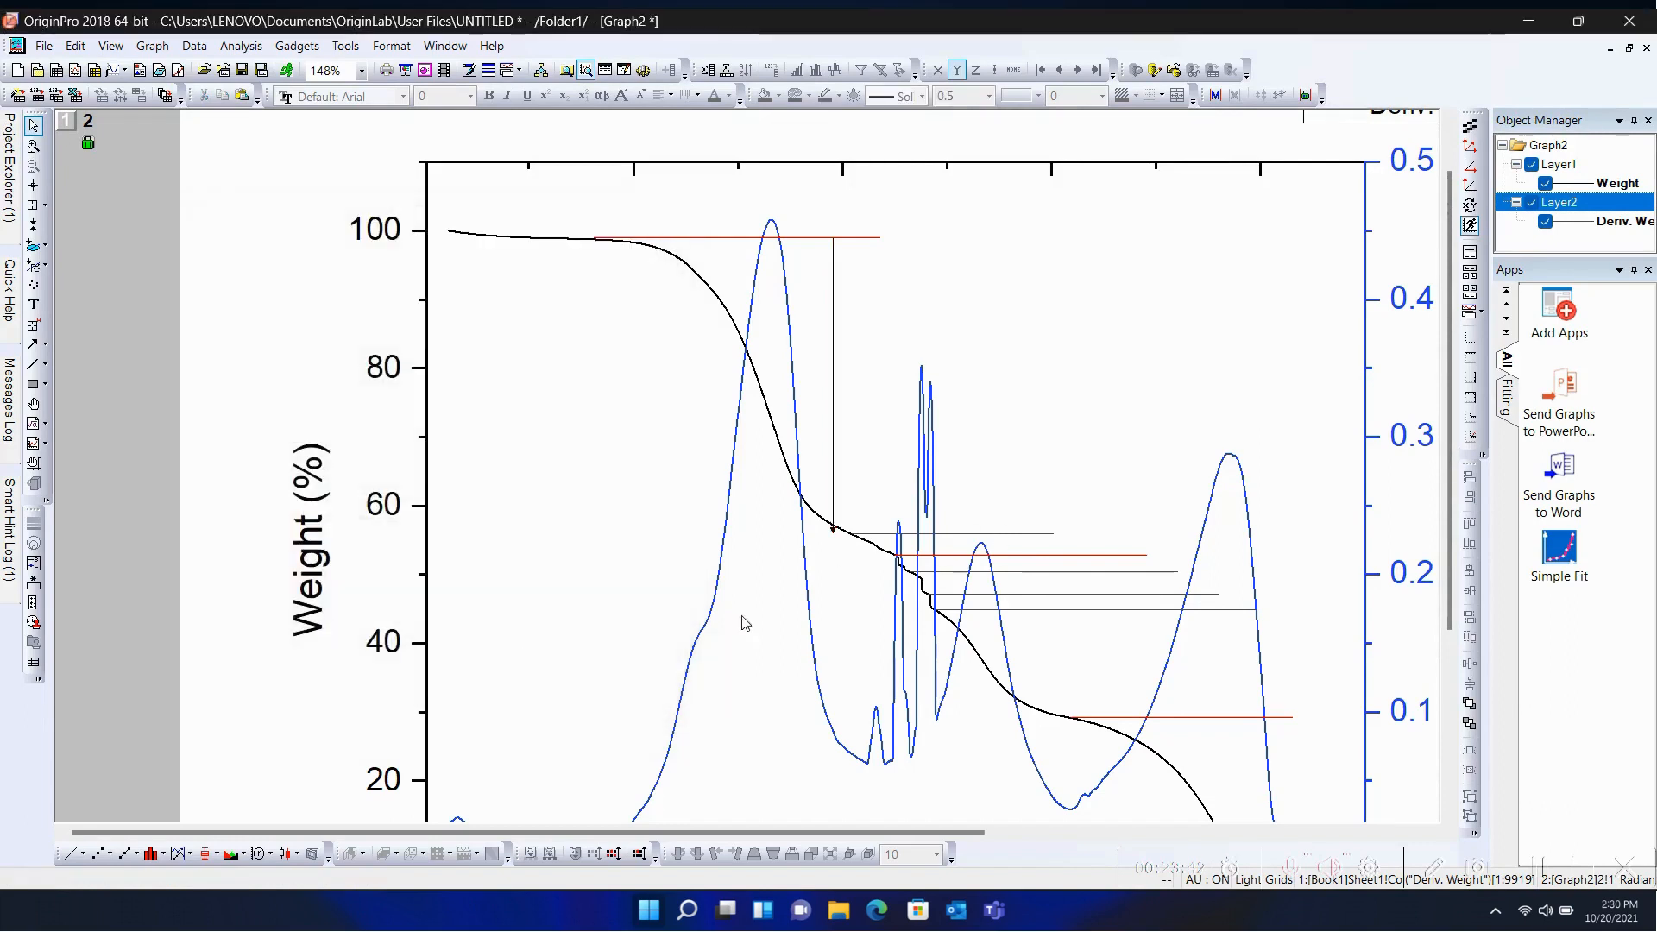
Step: Nudge the black vertical arrow sideways to about 415 °C so its head meets the start of the 56 % line
left_click(835, 496)
left_click(1158, 584)
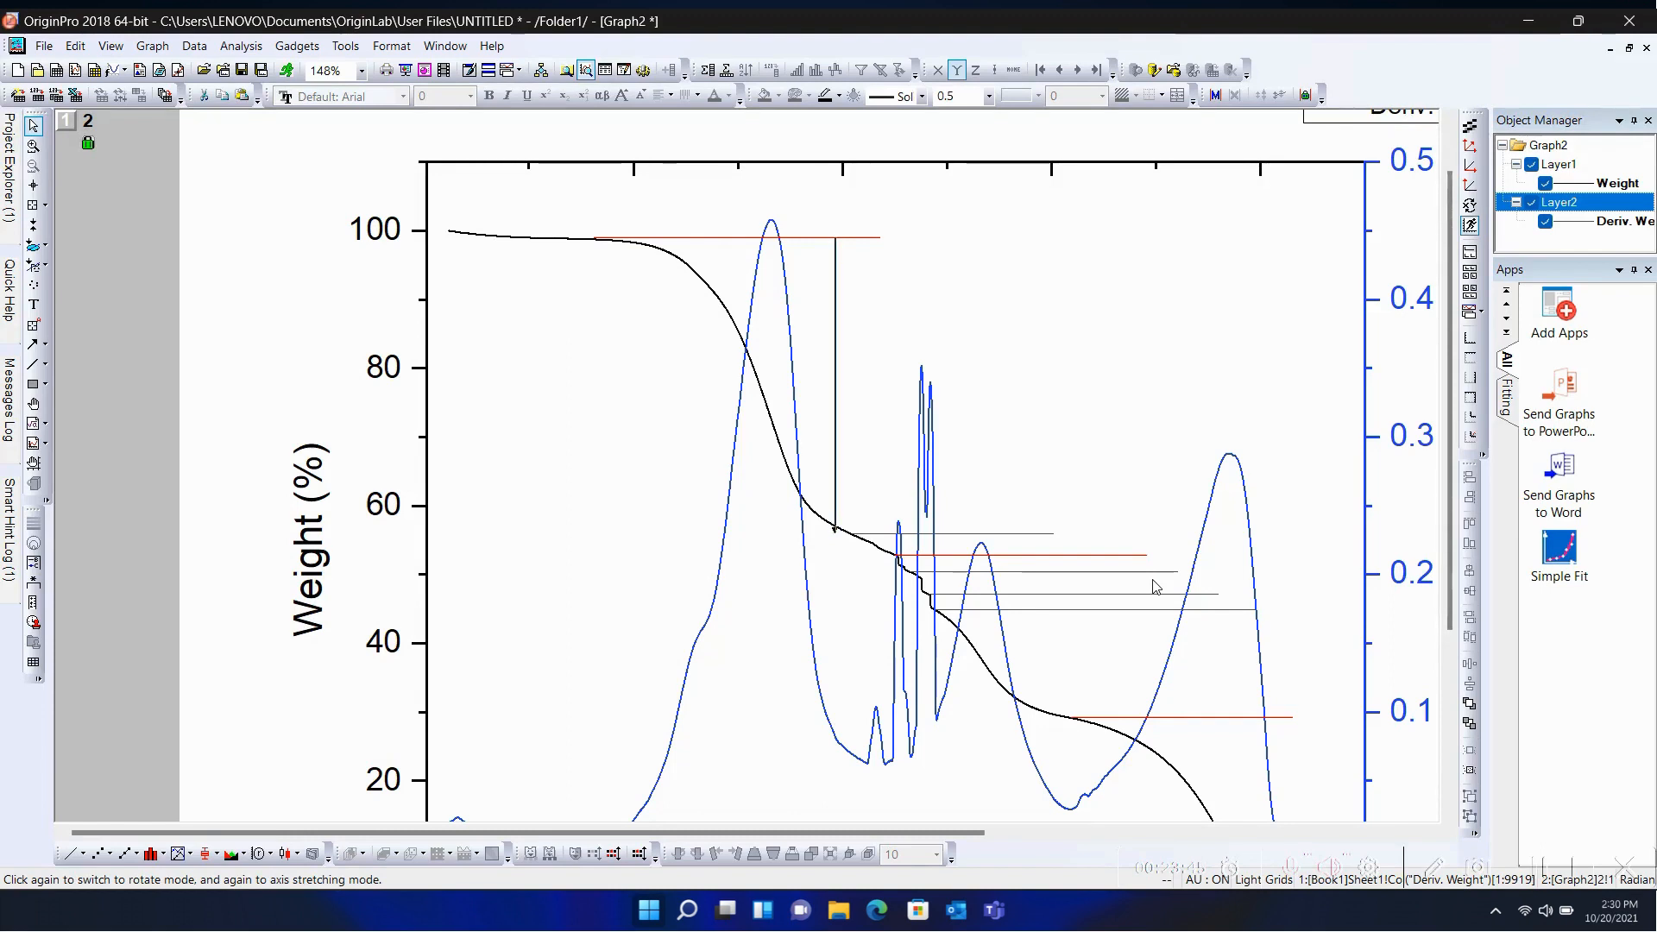
key("Right")
key("Right")
key("Right")
key("Right")
key("Right")
key("Right")
key("Right")
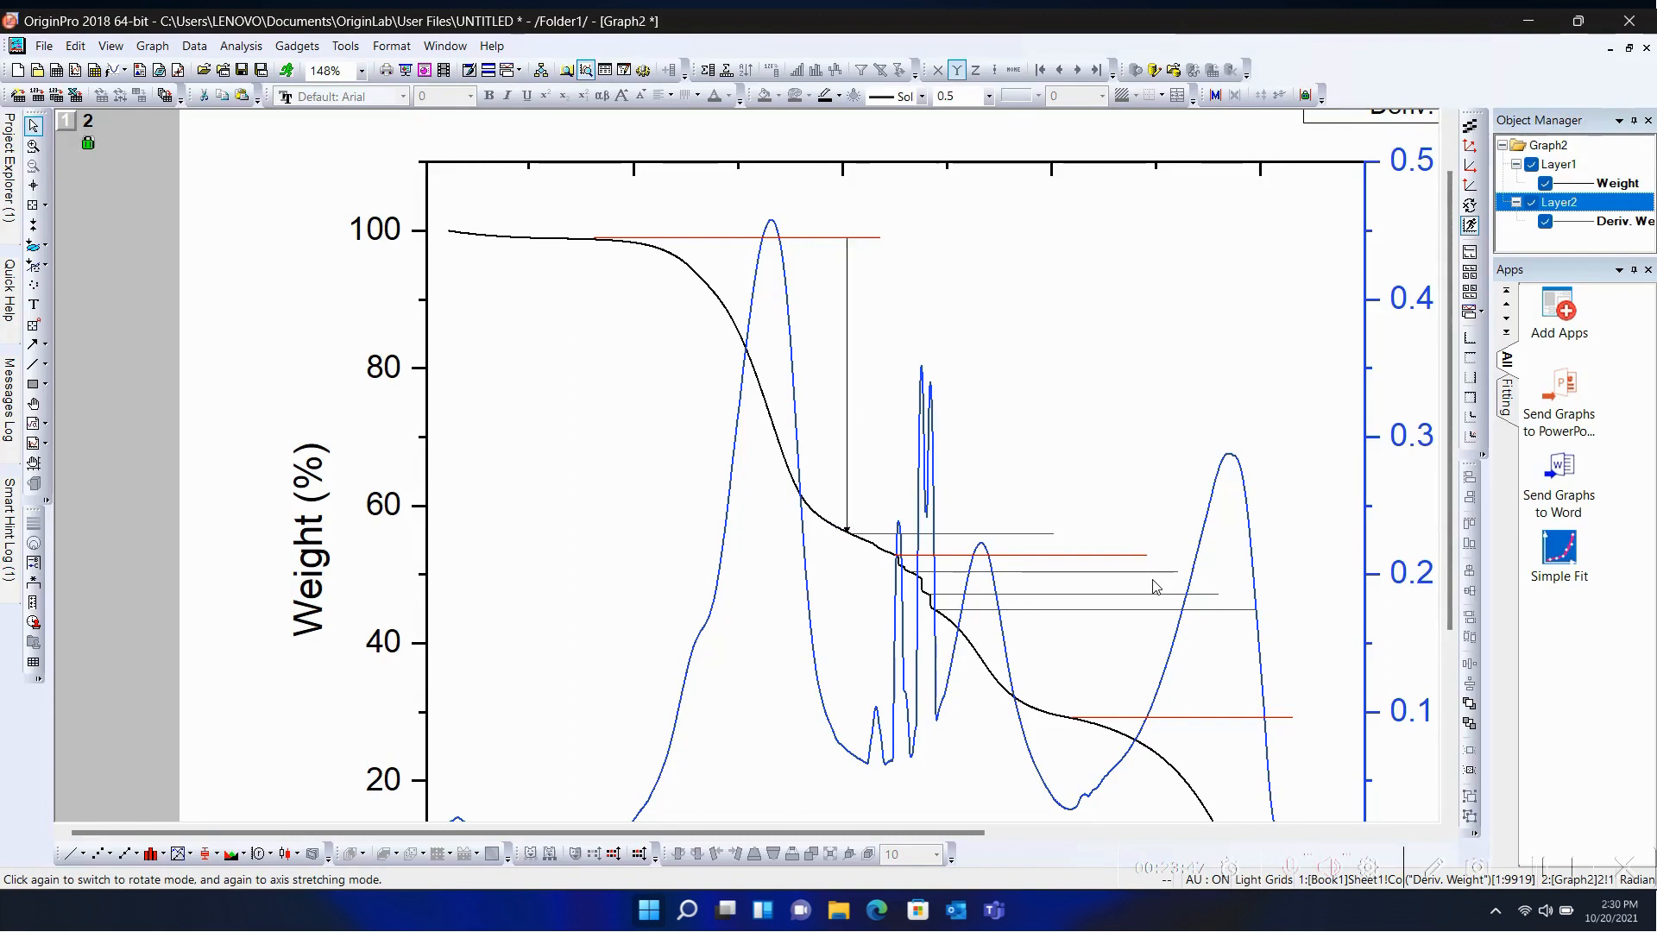
key("Right")
key("Right")
key("Right")
key("Right")
key("Right")
key("Right")
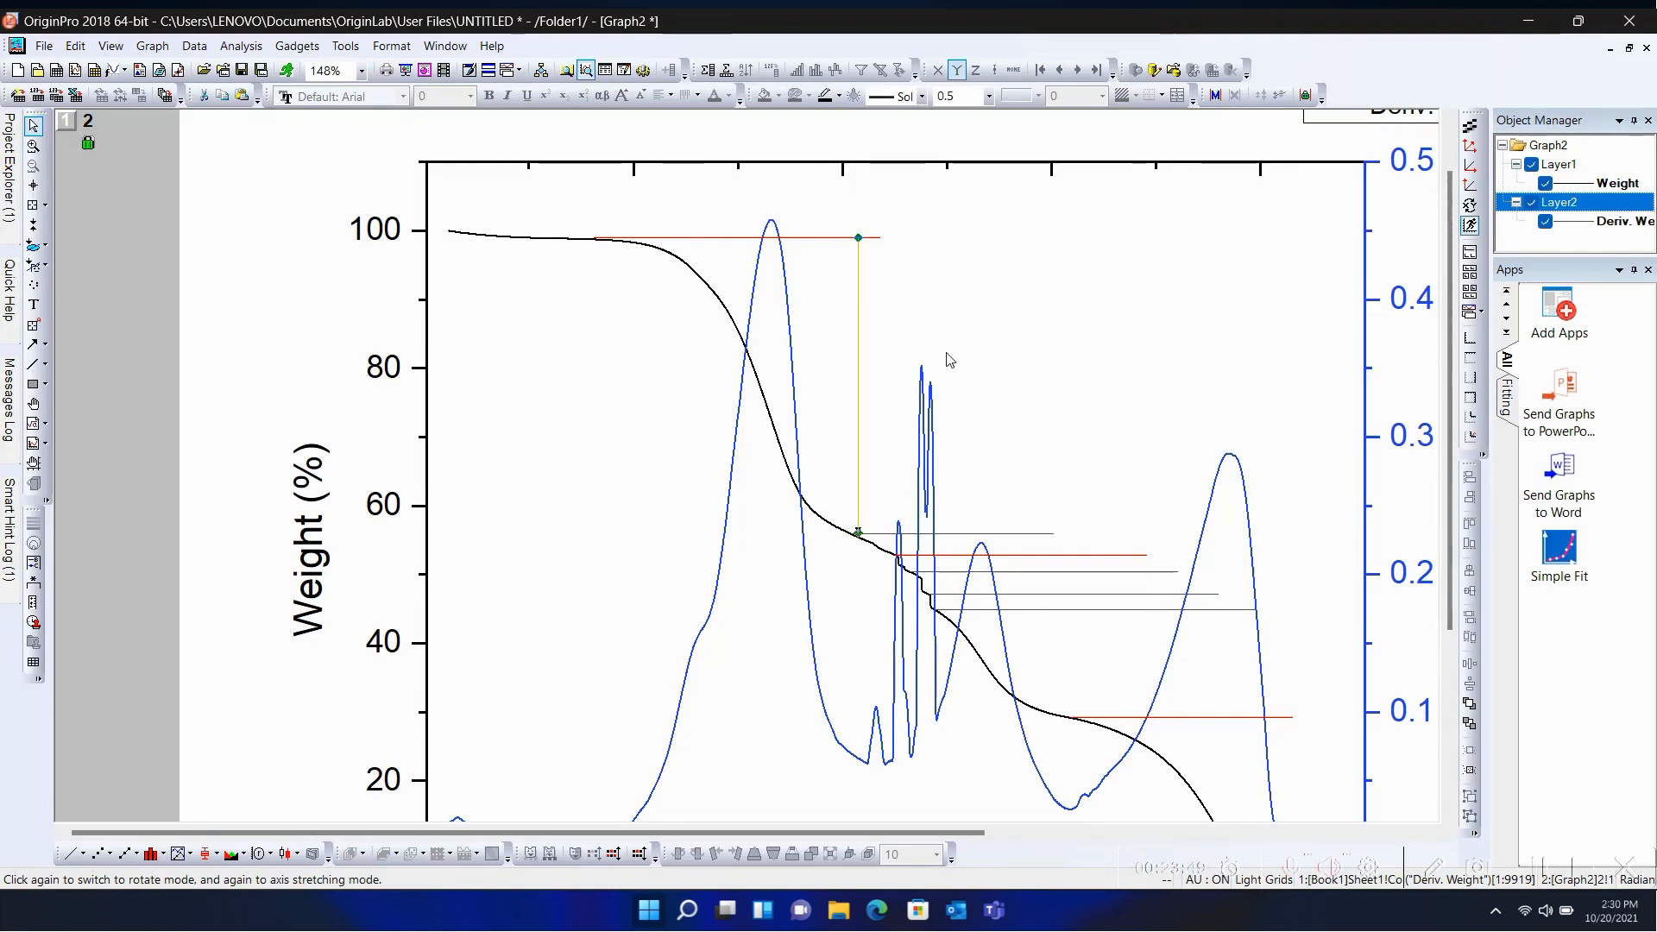
left_click(997, 423)
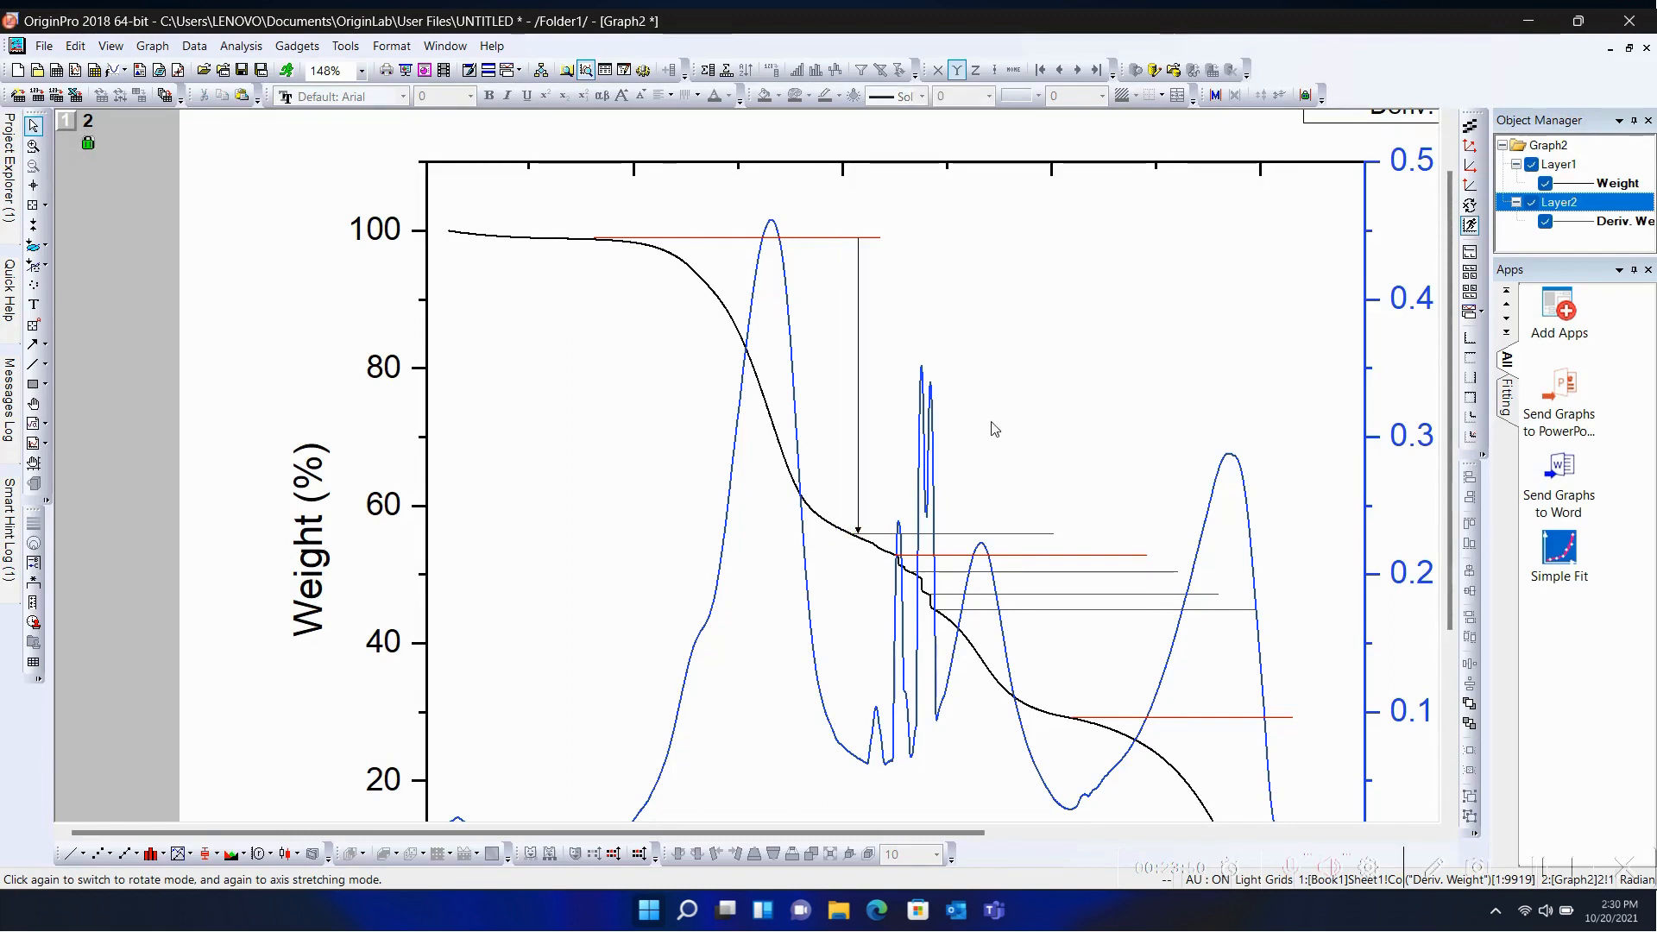
Step: Draw a short vertical arrow at about 455 °C from the 56 % line down to the 53 % line
left_click(36, 345)
scroll(858, 629, "down", 2)
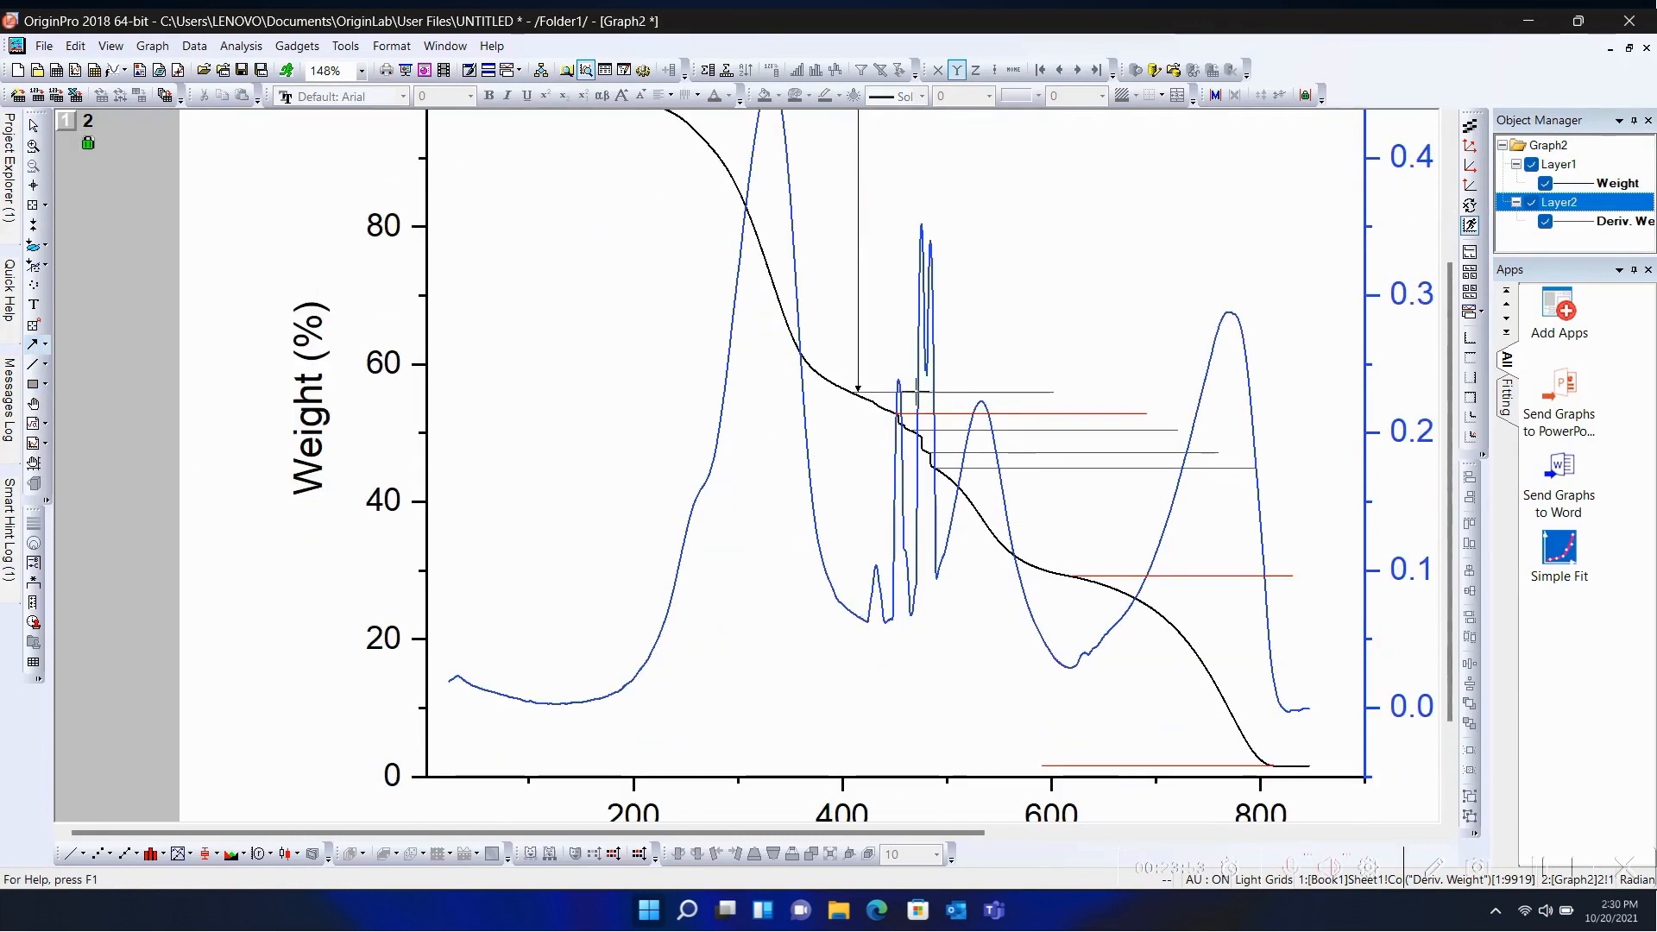
scroll(895, 385, "up", 3)
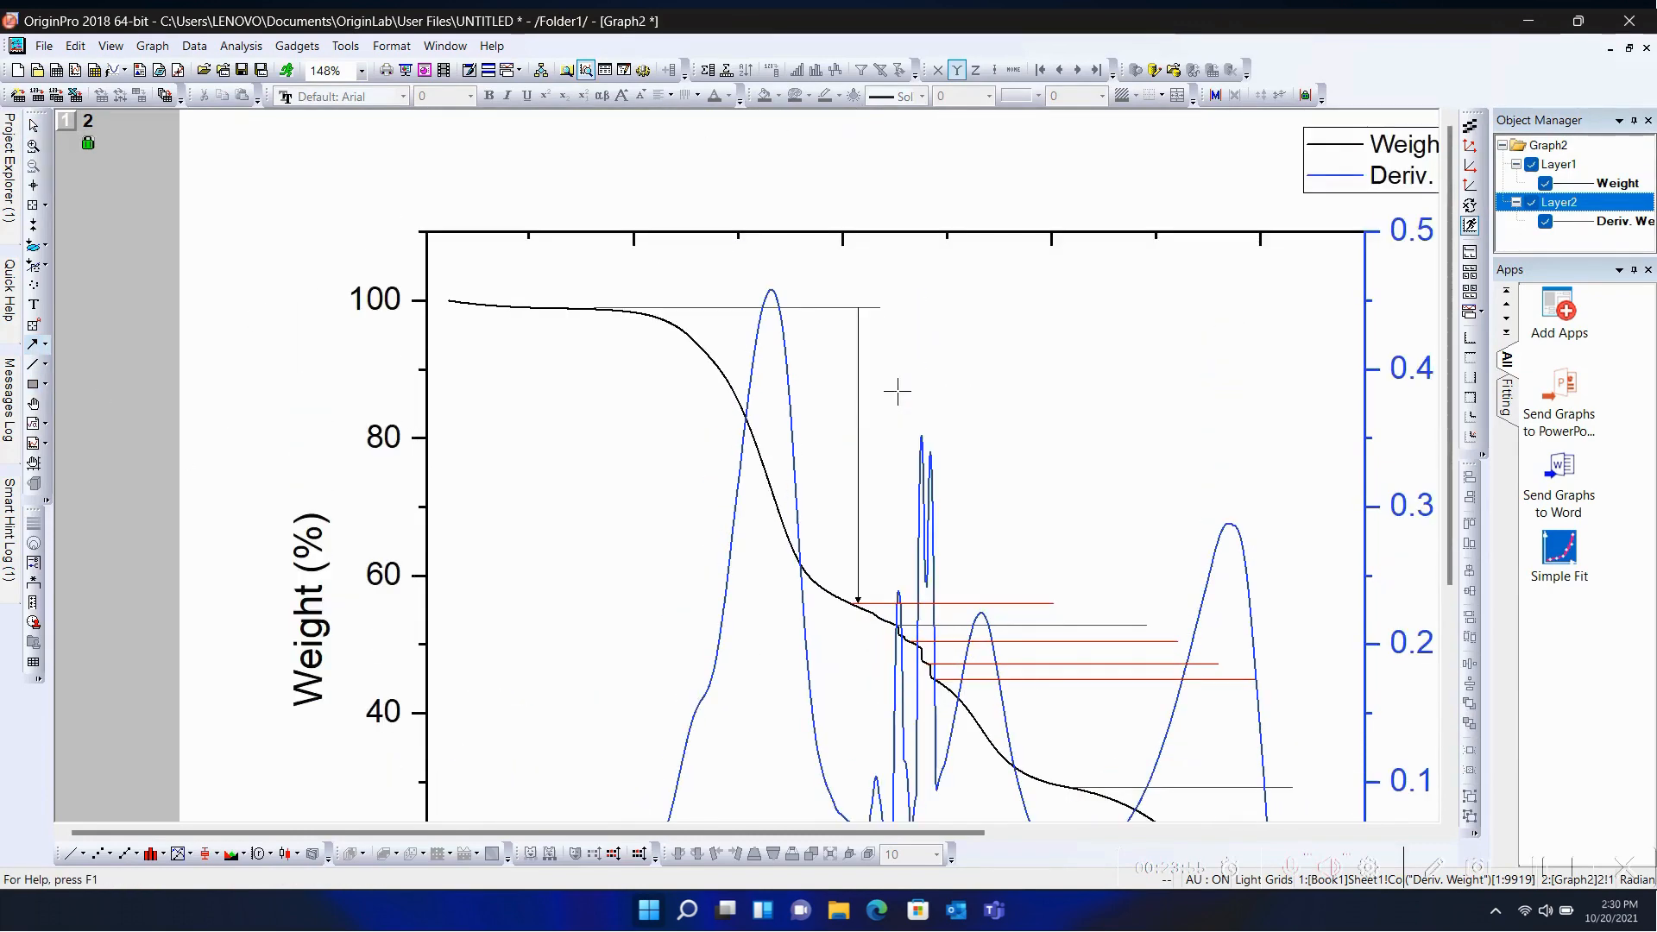
left_click(33, 125)
scroll(955, 581, "up", 3)
scroll(955, 581, "up", 1)
scroll(953, 583, "down", 3)
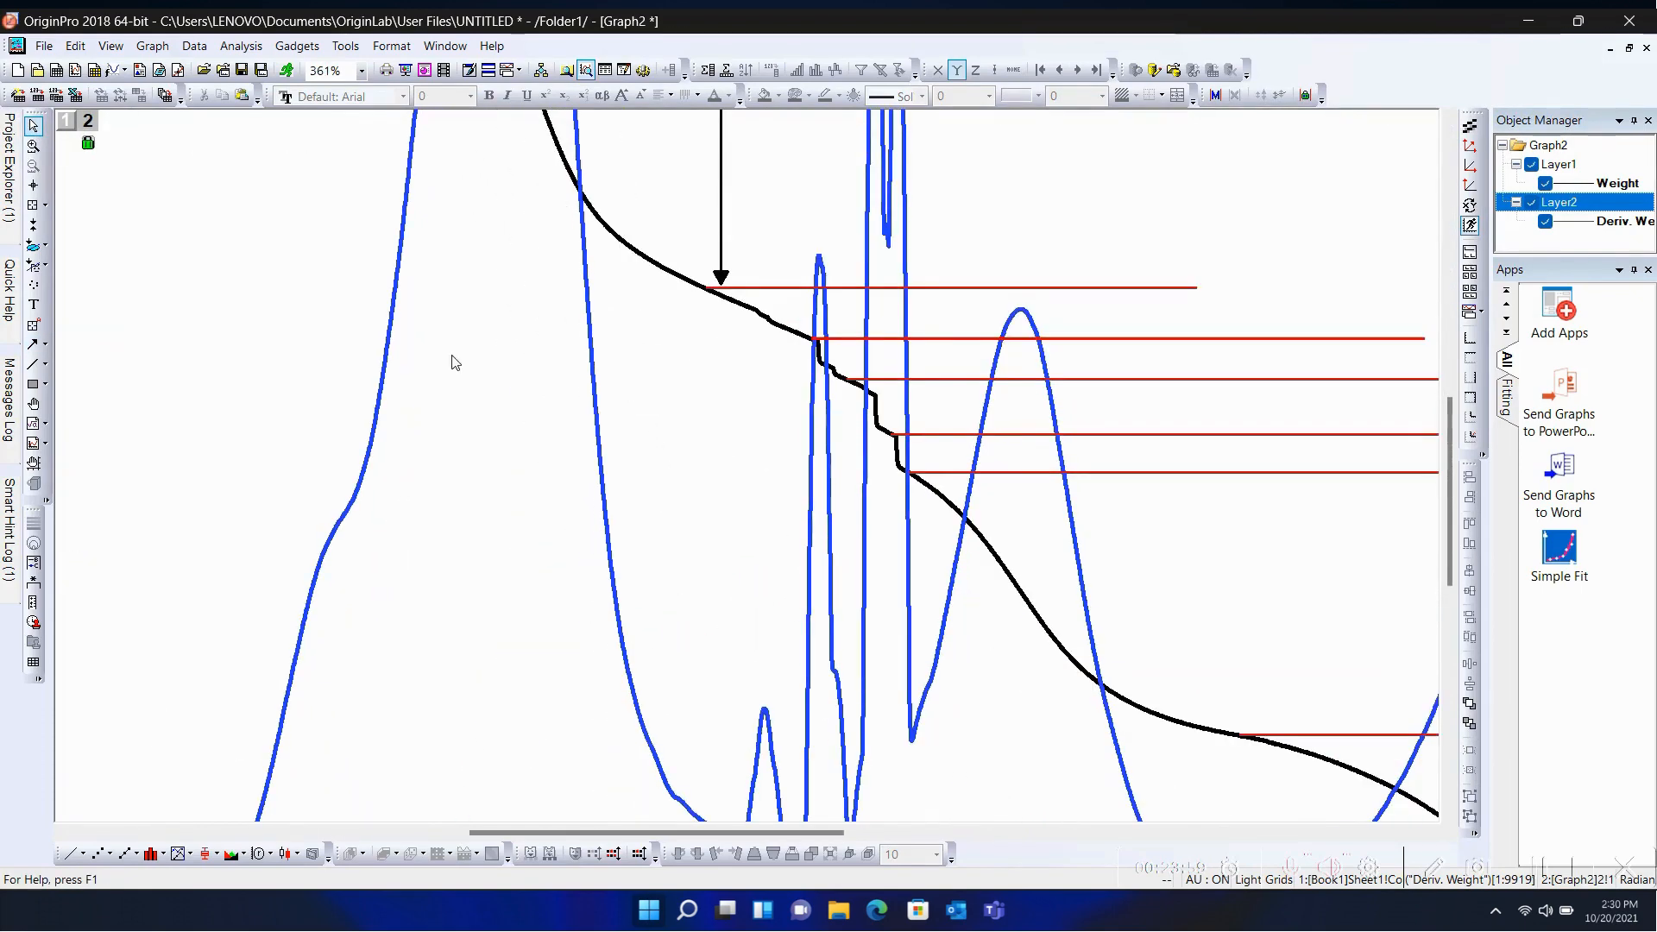
left_click(32, 344)
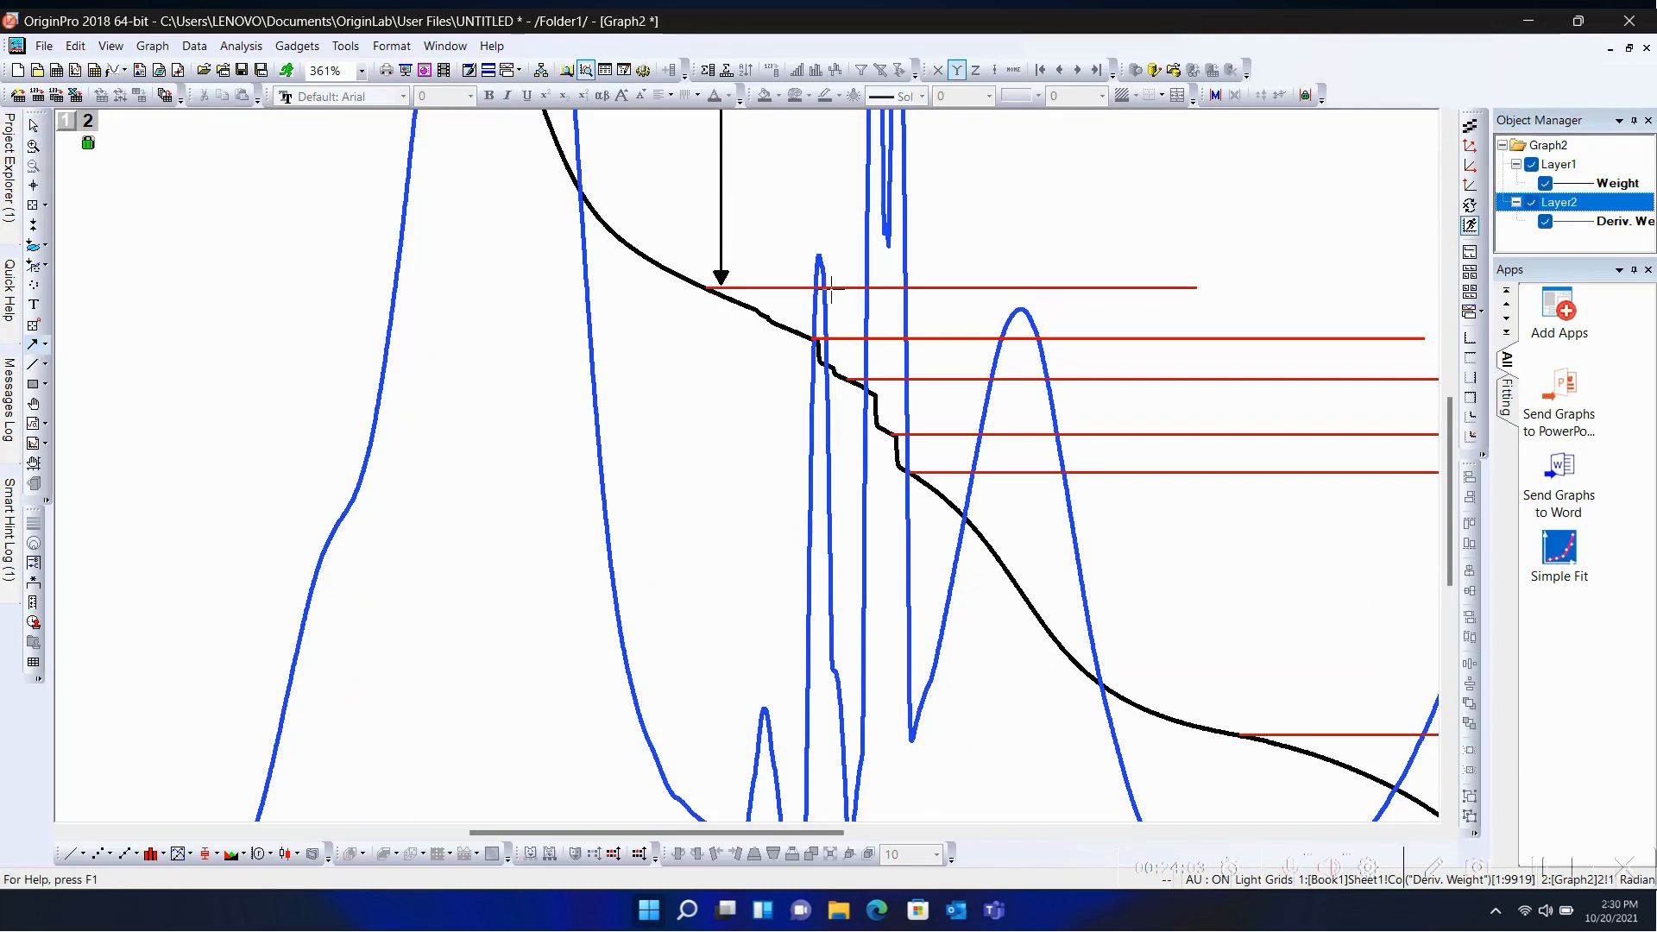
left_click_drag(831, 287, 831, 338)
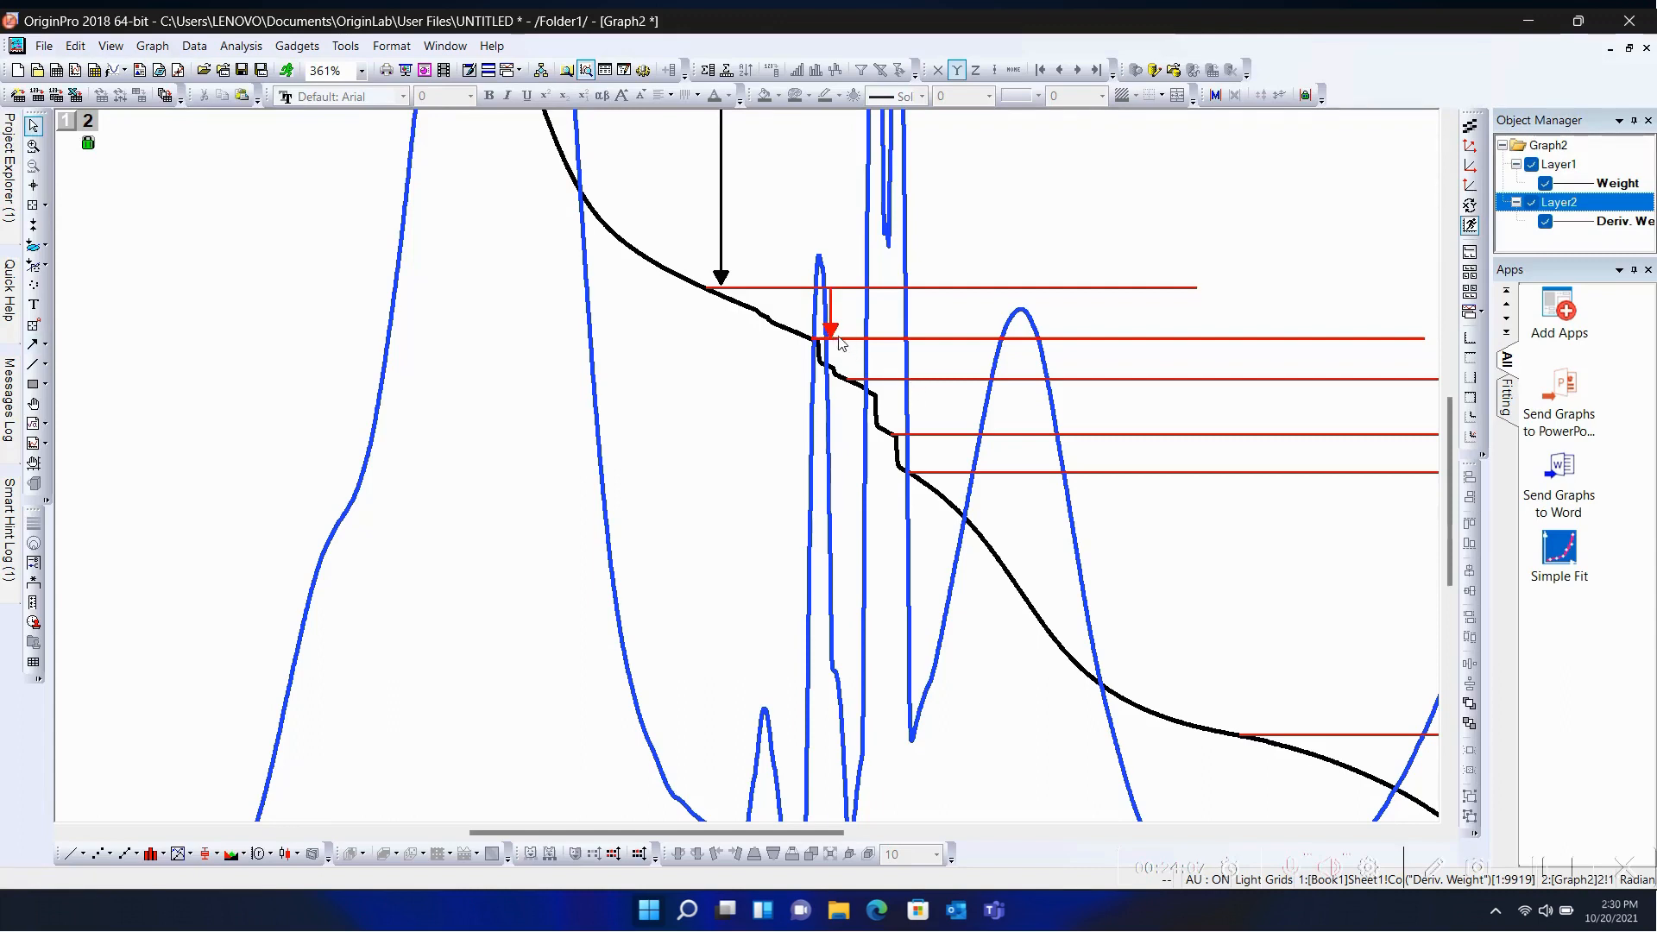
Step: Set the short arrow's line colour to black and make these properties the default
double_click(832, 333)
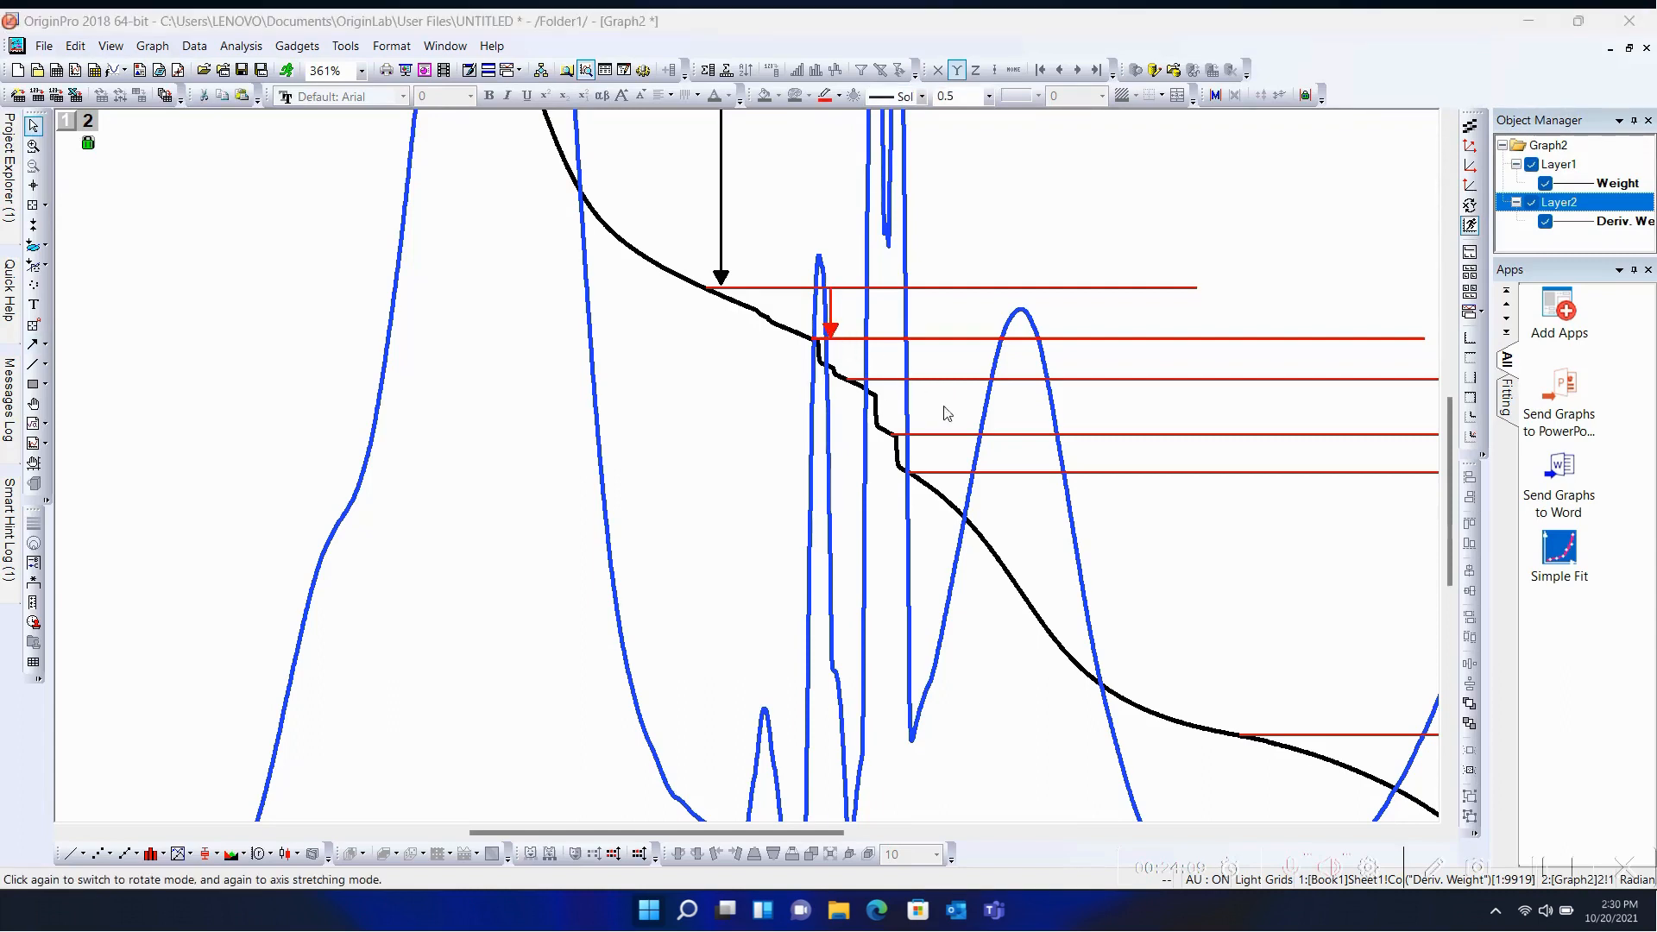
left_click(332, 300)
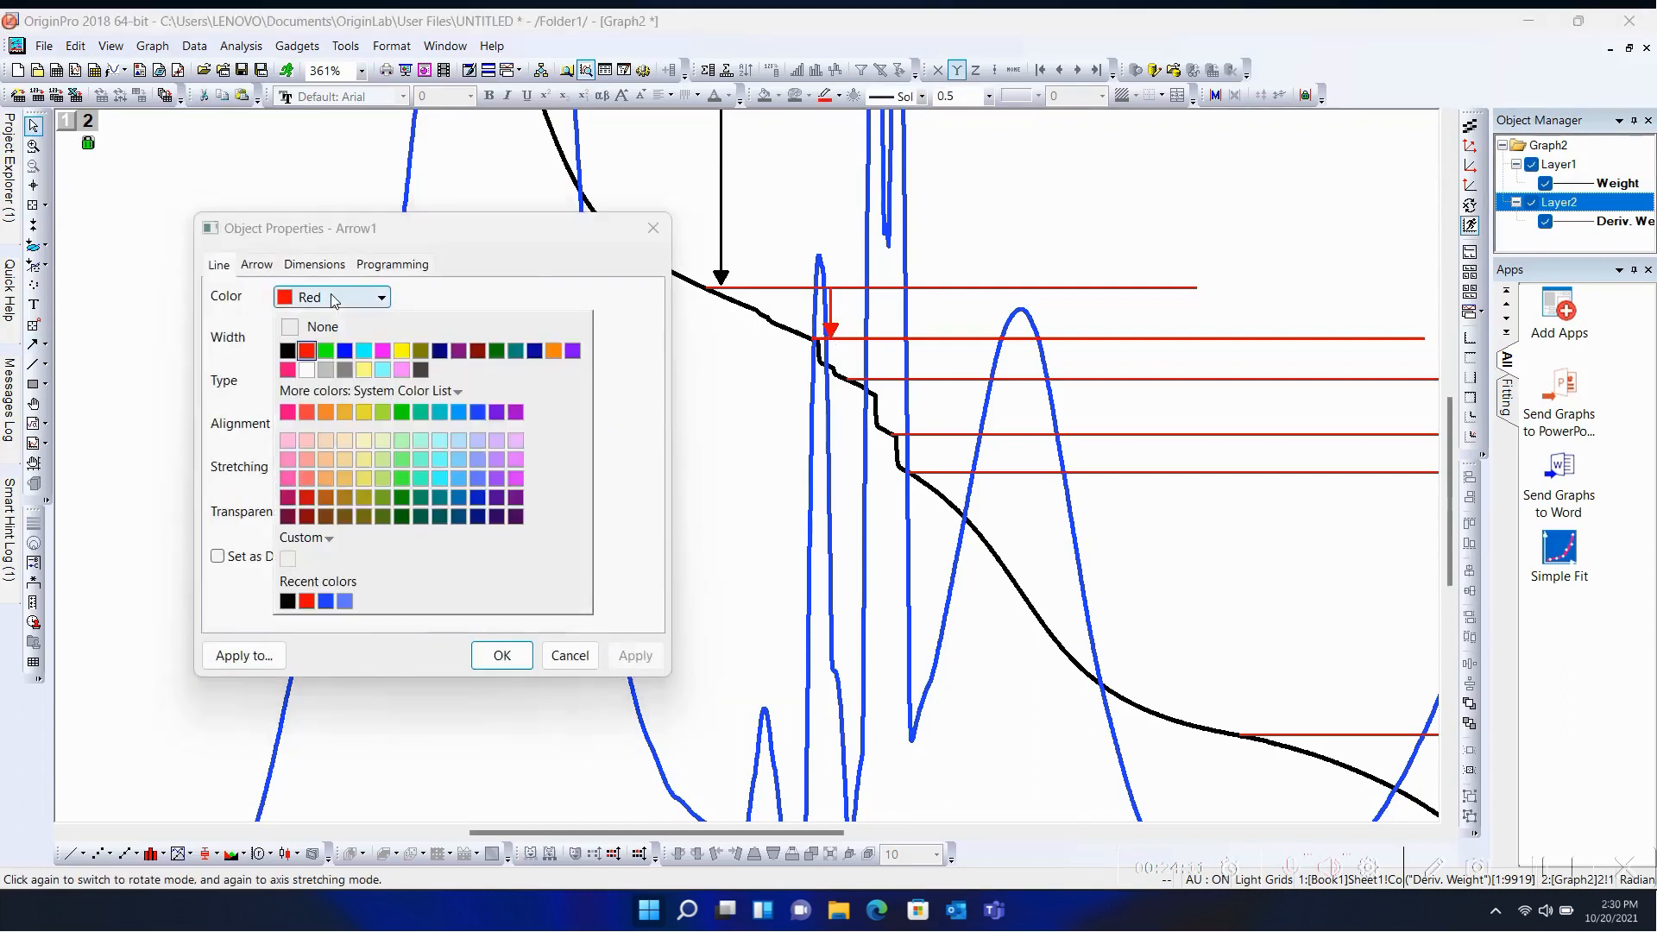
left_click(290, 349)
left_click(227, 557)
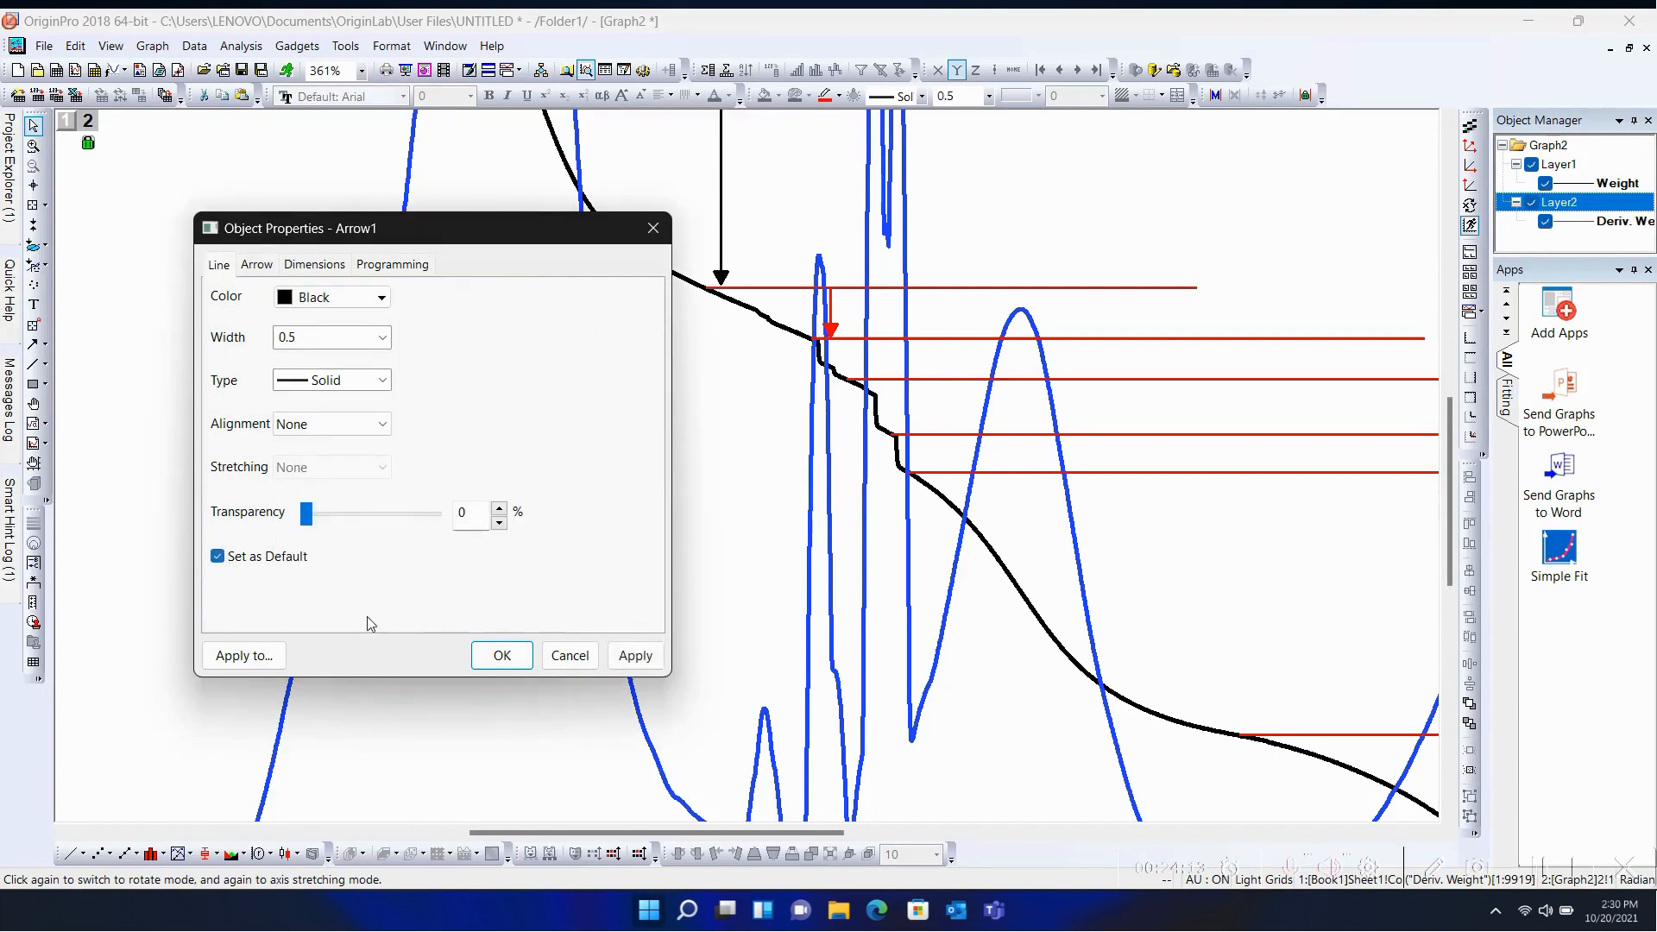
left_click(501, 656)
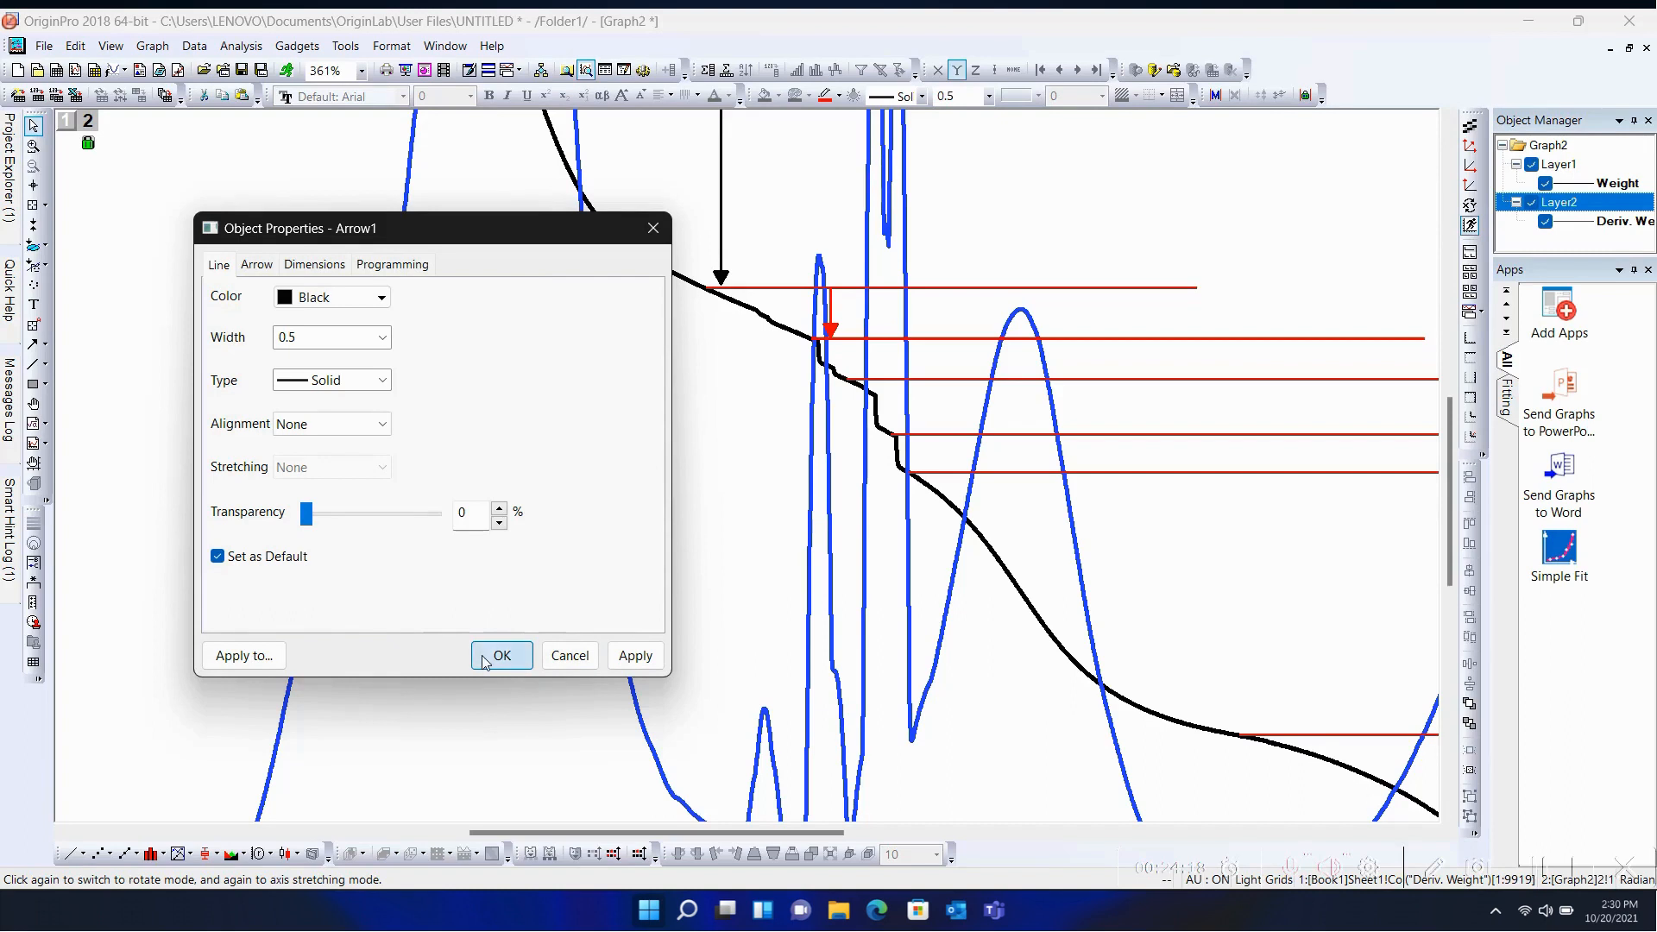
Step: Draw vertical arrows between the remaining neighbouring level lines, the first at about 470 °C from the 53 % line to the 50 % line
left_click(33, 343)
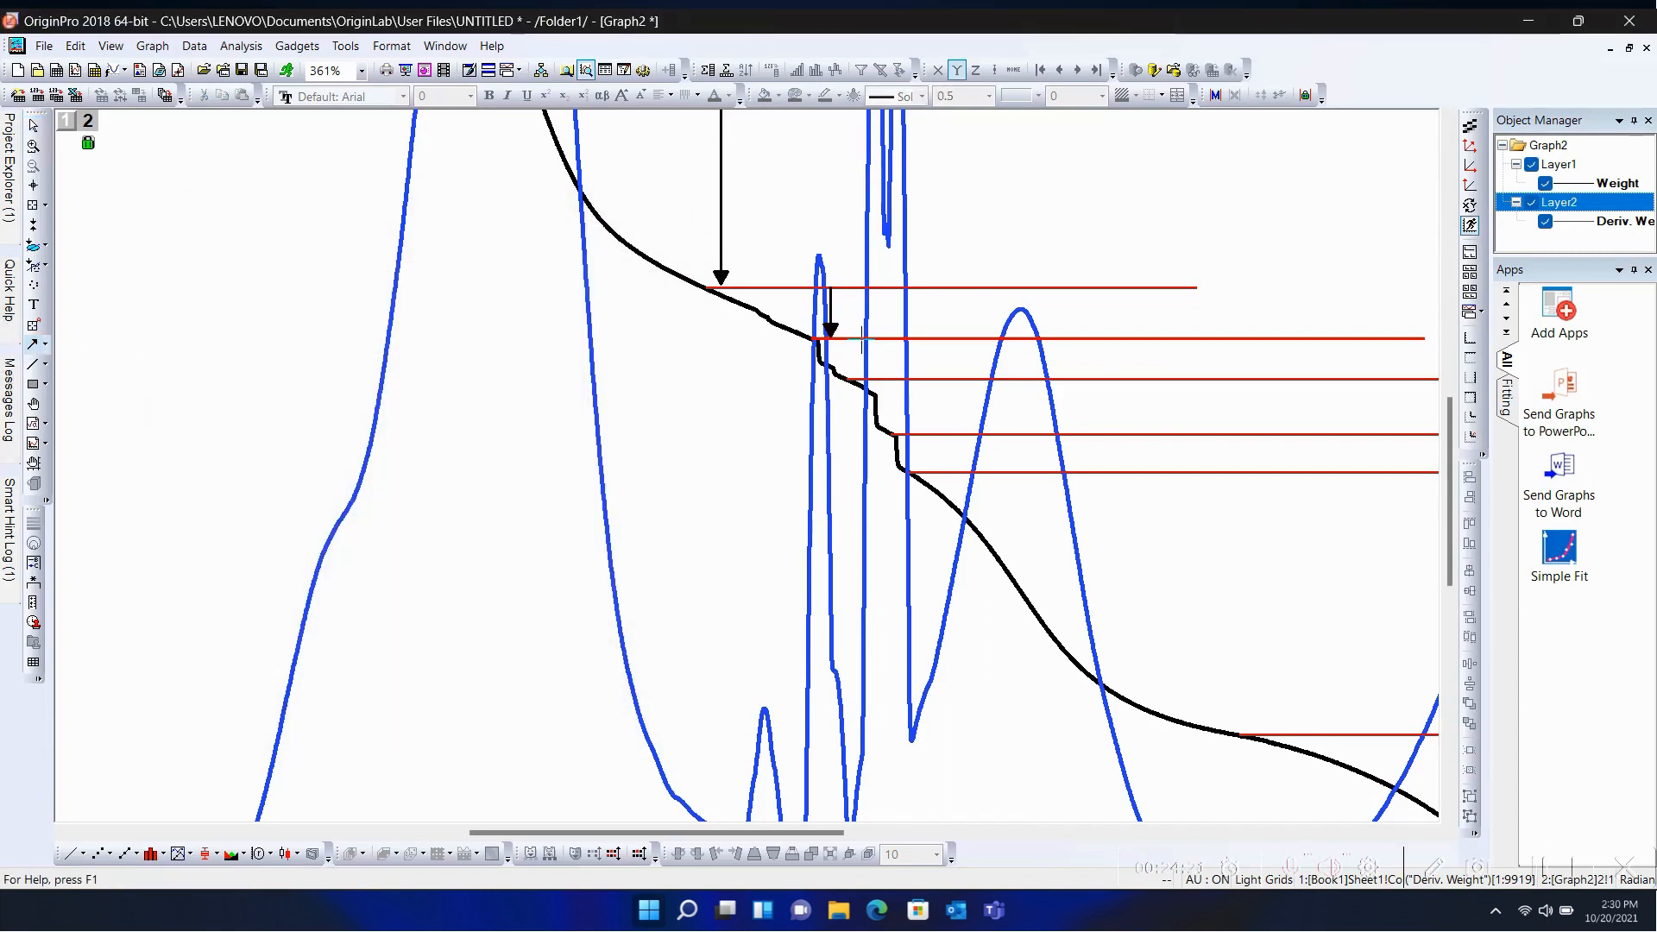
left_click_drag(859, 339, 859, 381)
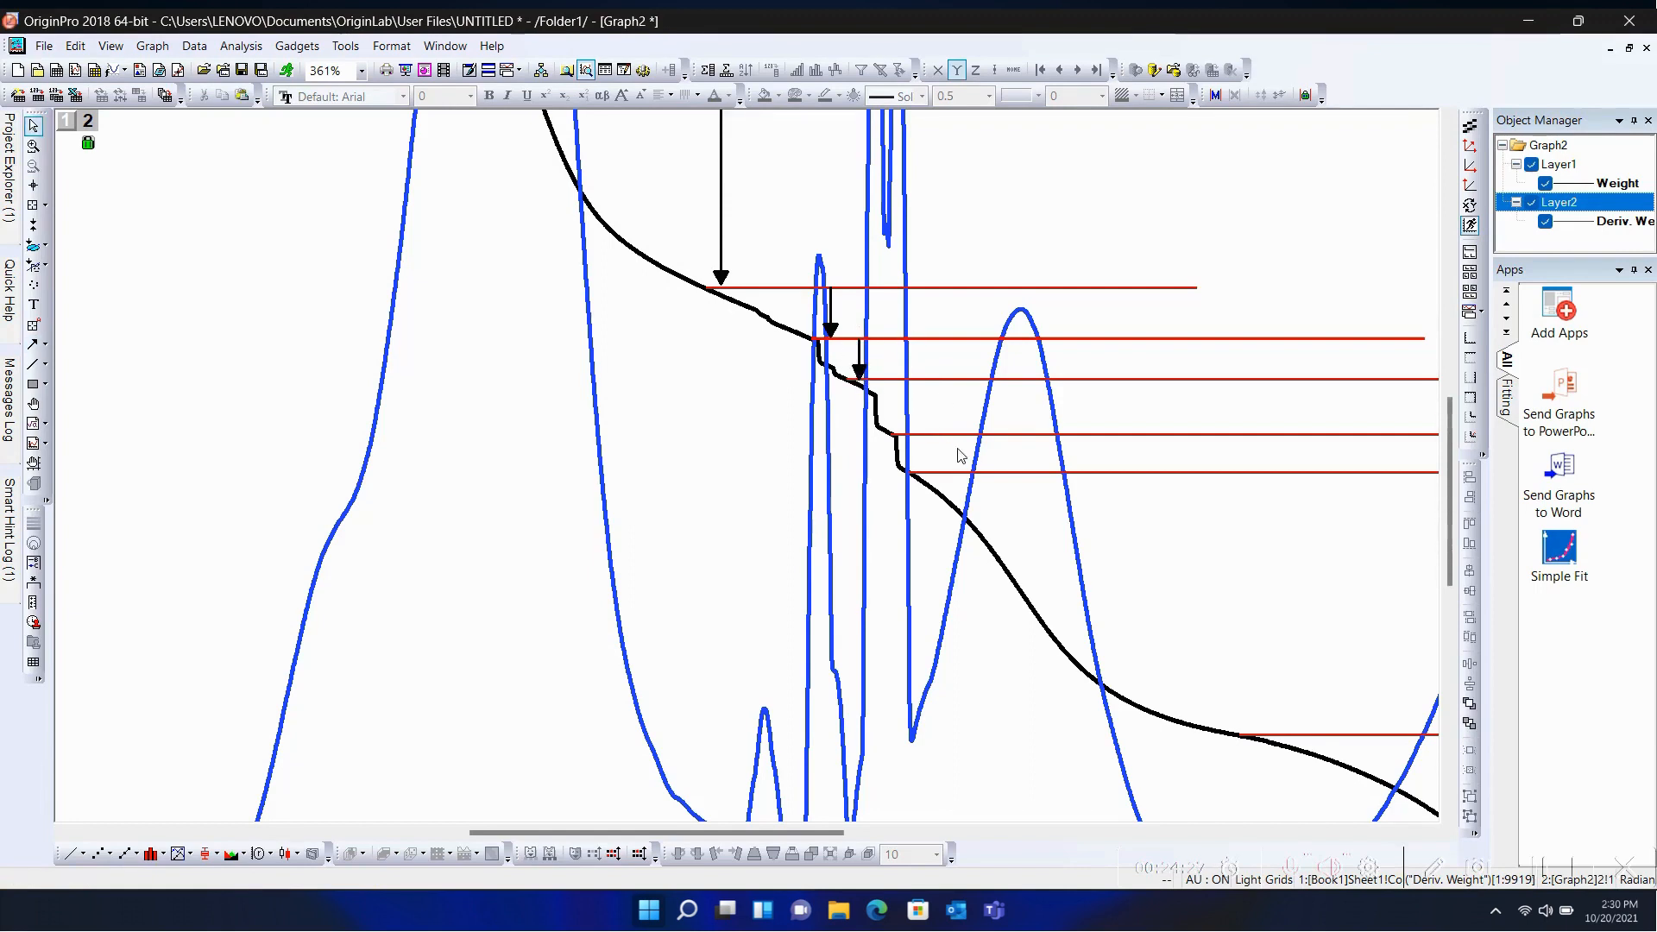
scroll(960, 455, "down", 2)
scroll(961, 455, "down", 1)
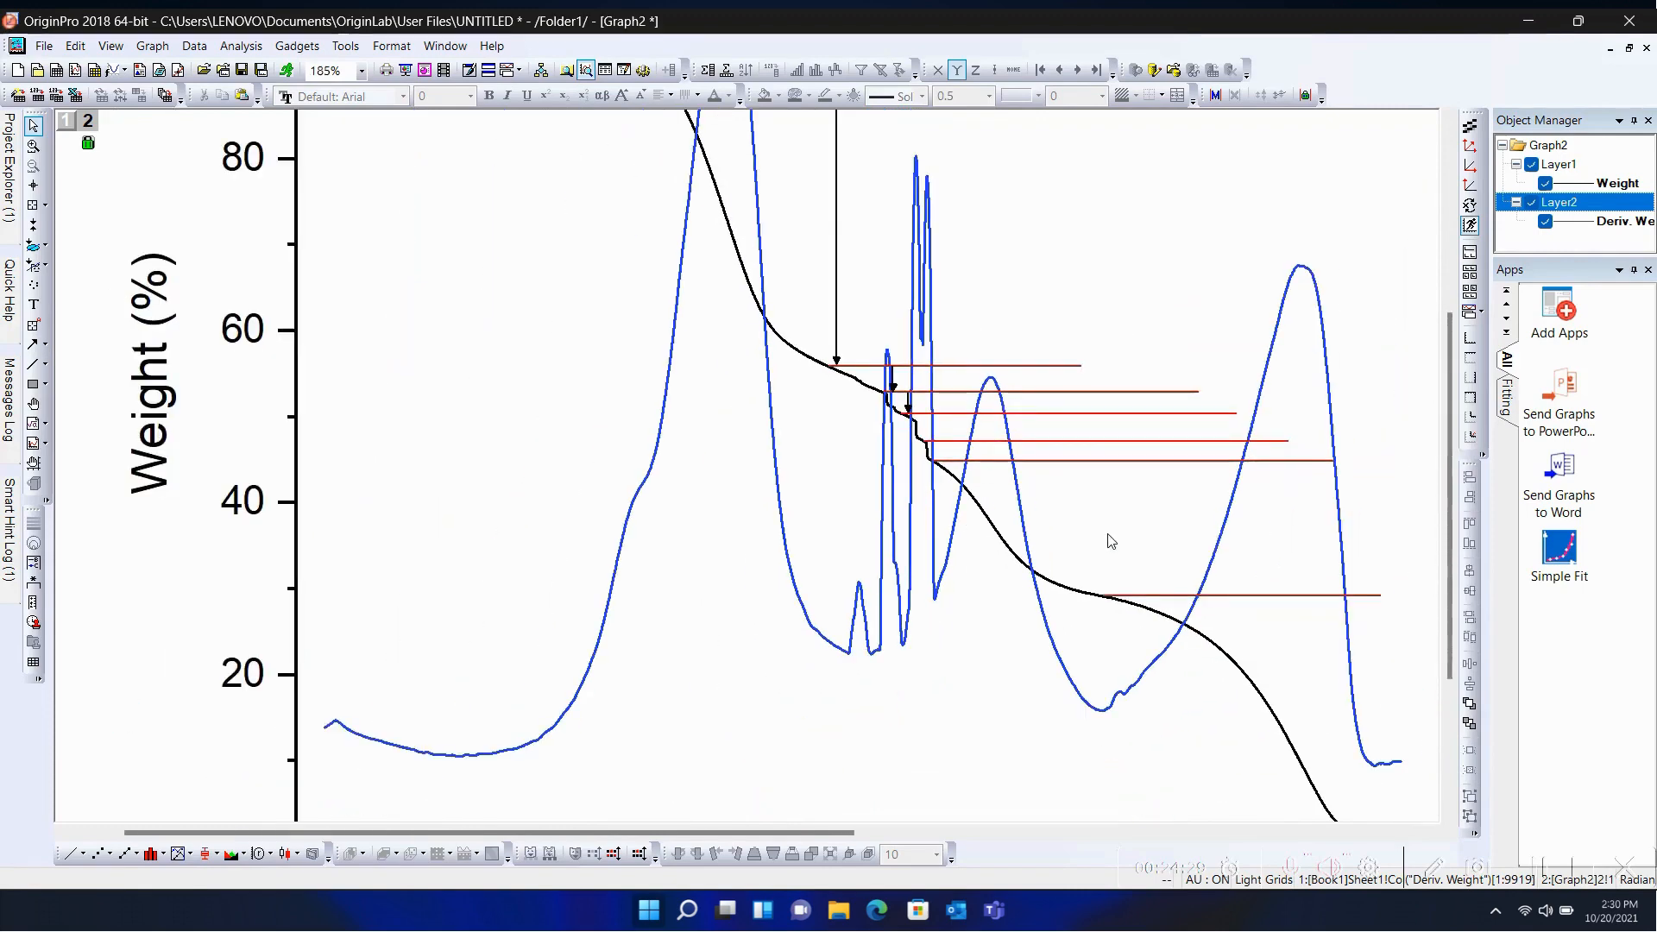
scroll(1143, 605, "down", 1)
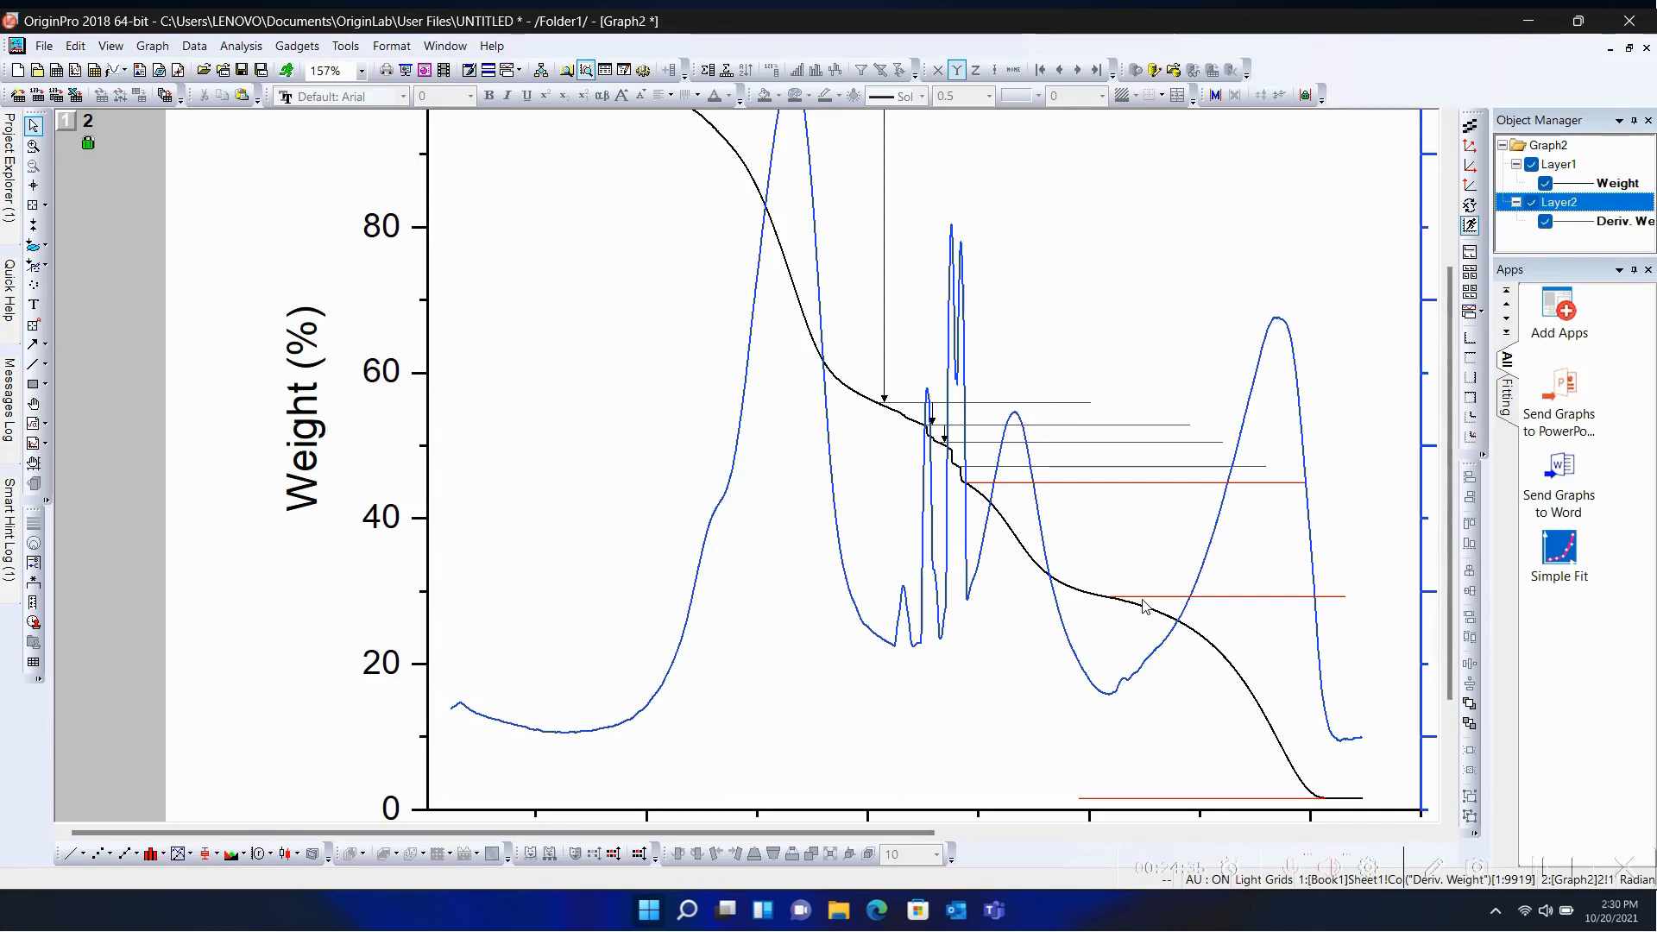
left_click(1547, 866)
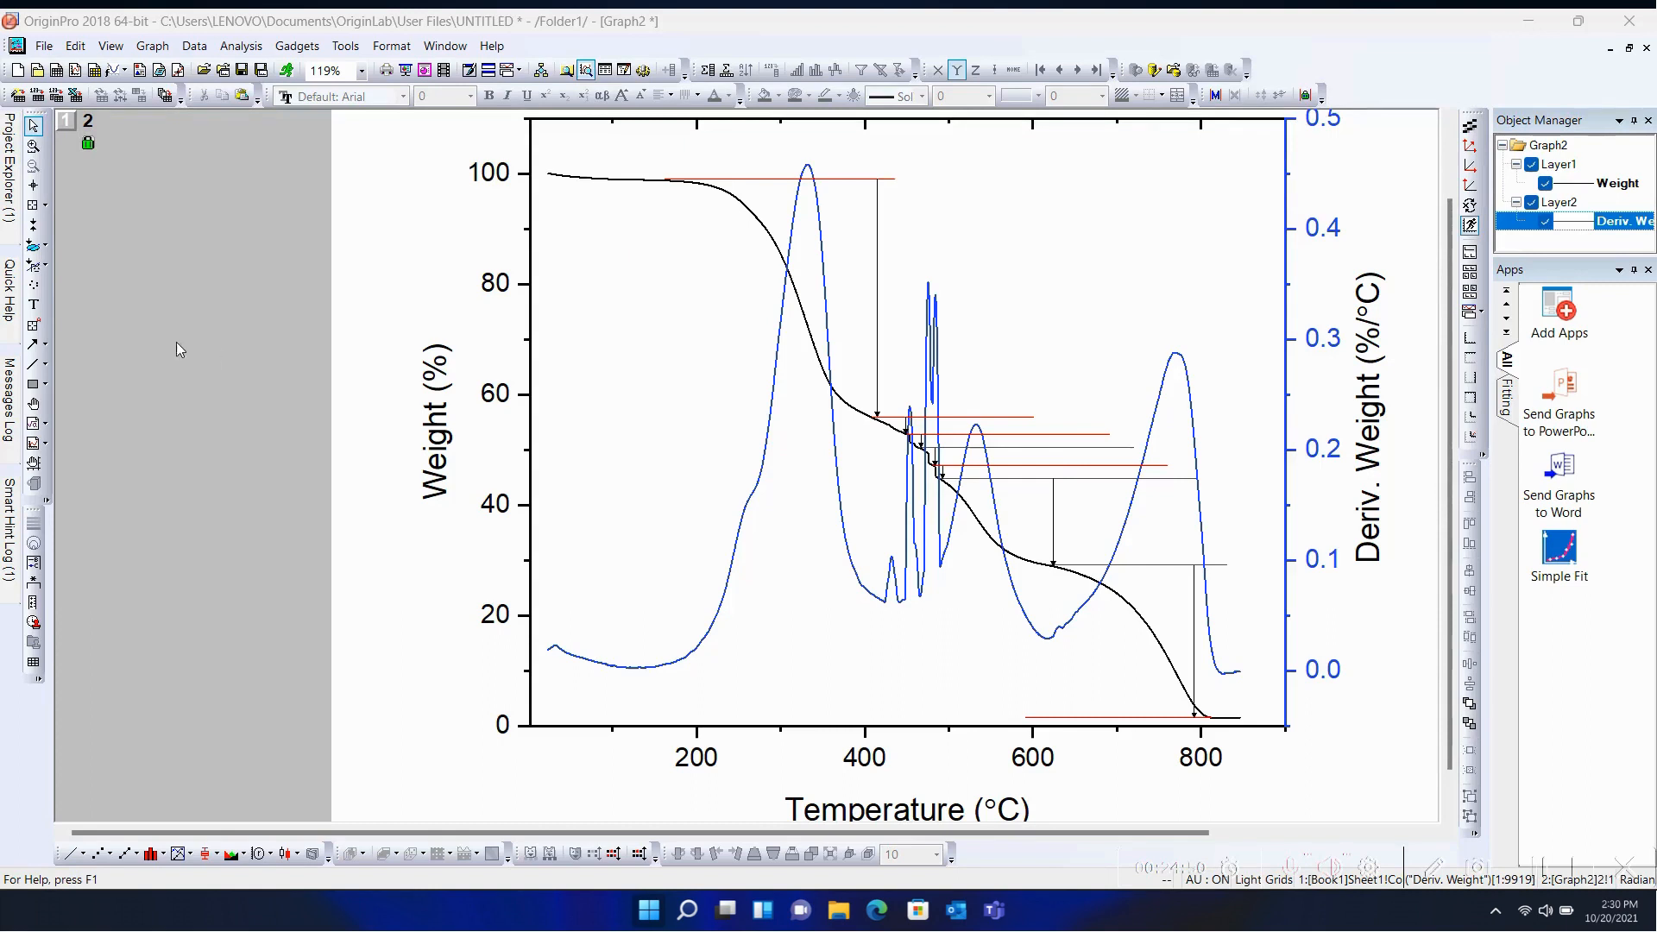
Step: Read the coordinates of the uppermost horizontal line near the start of the longest arrow with the Screen Reader
left_click(36, 190)
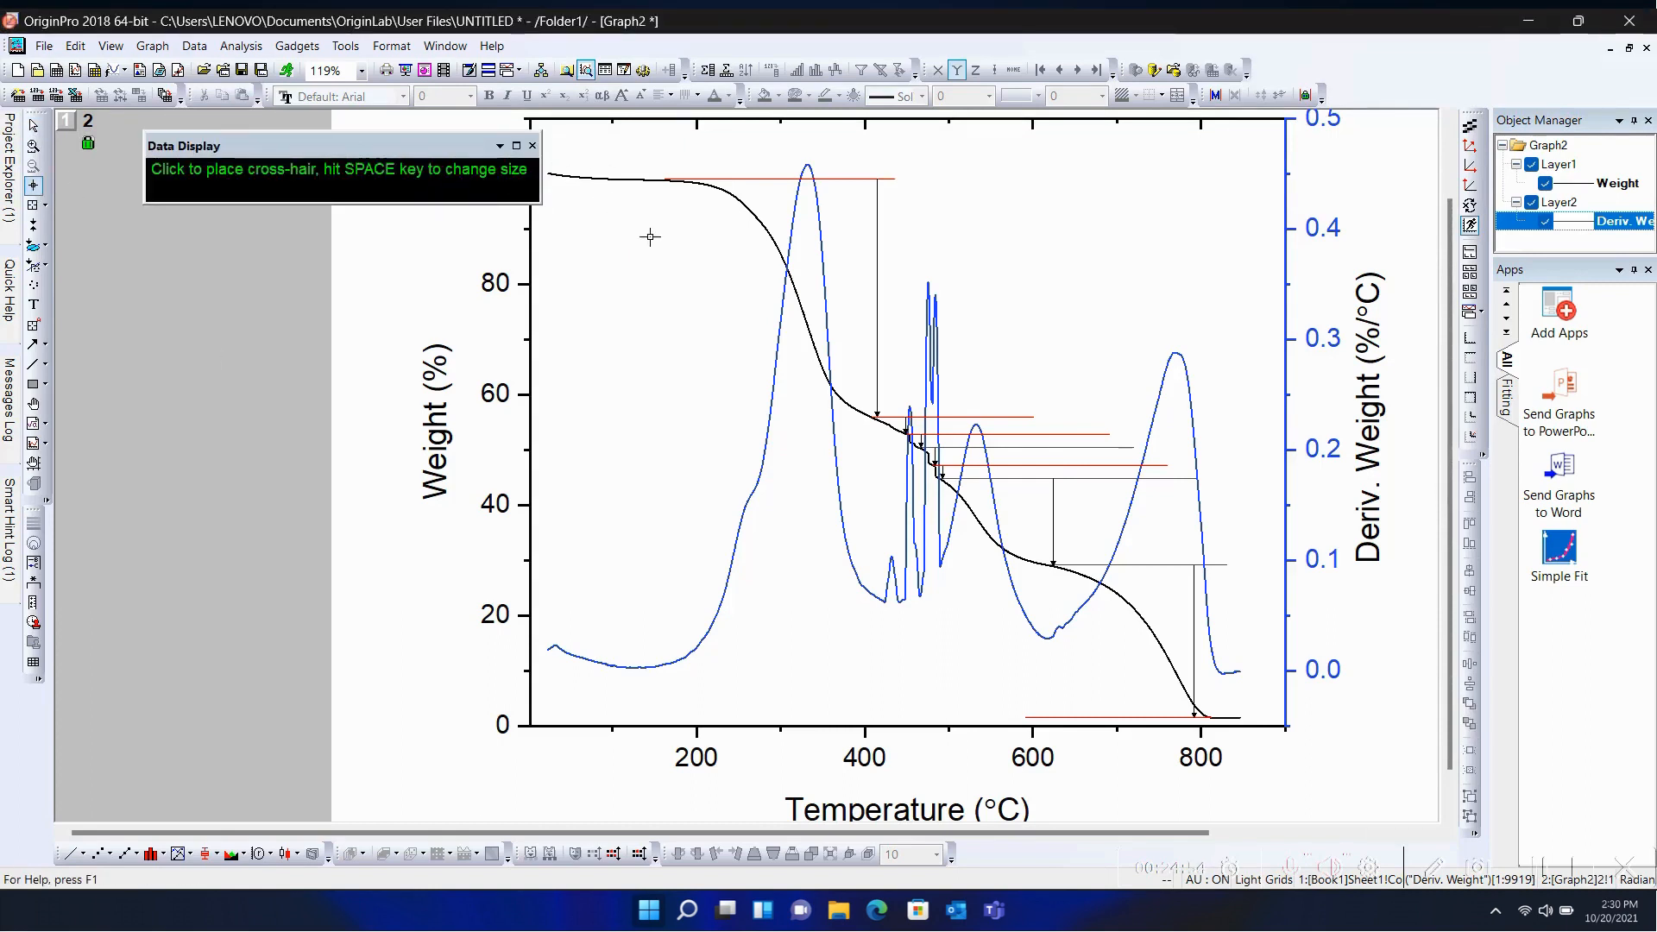
scroll(866, 201, "up", 1)
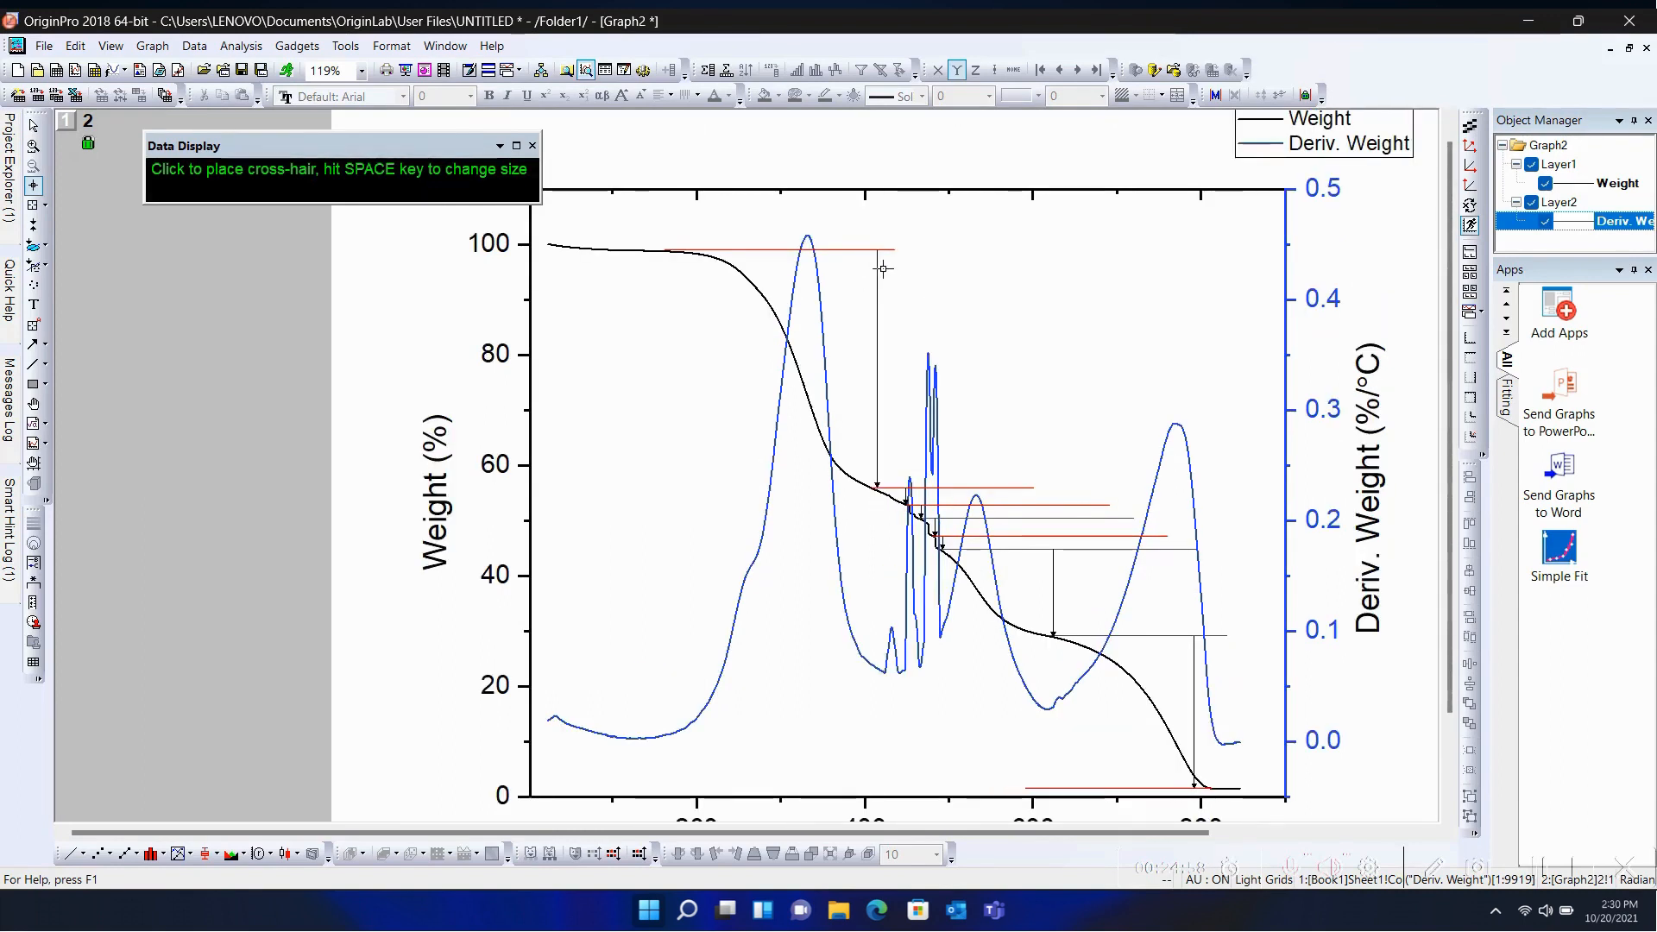
scroll(883, 268, "up", 1)
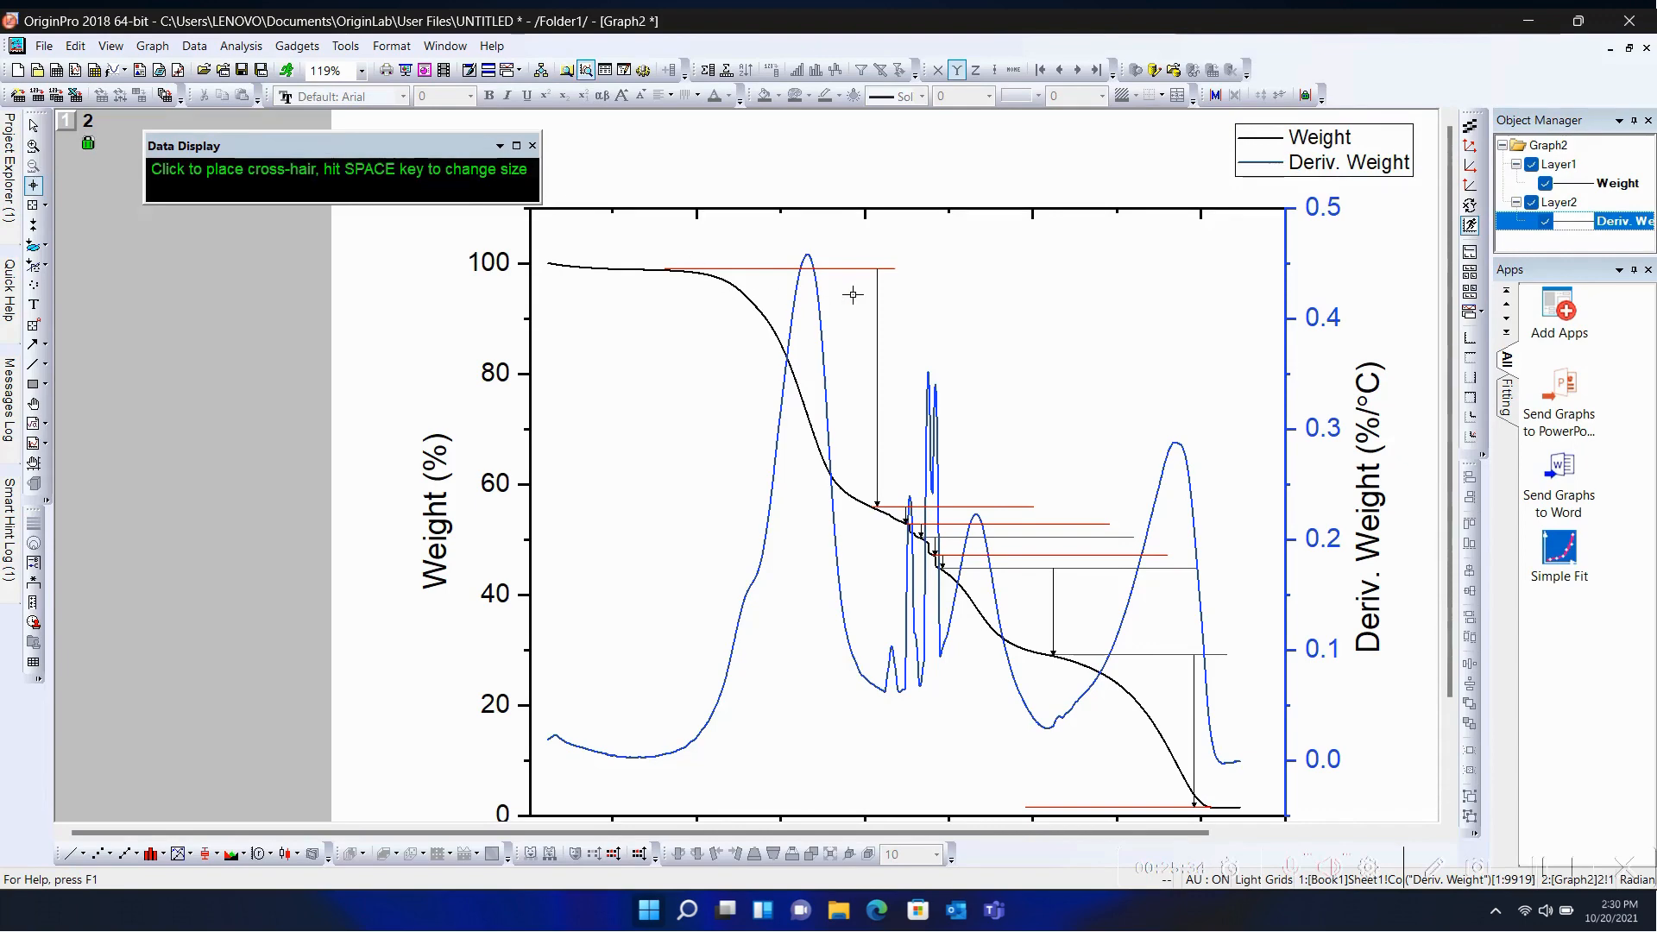
left_click(33, 126)
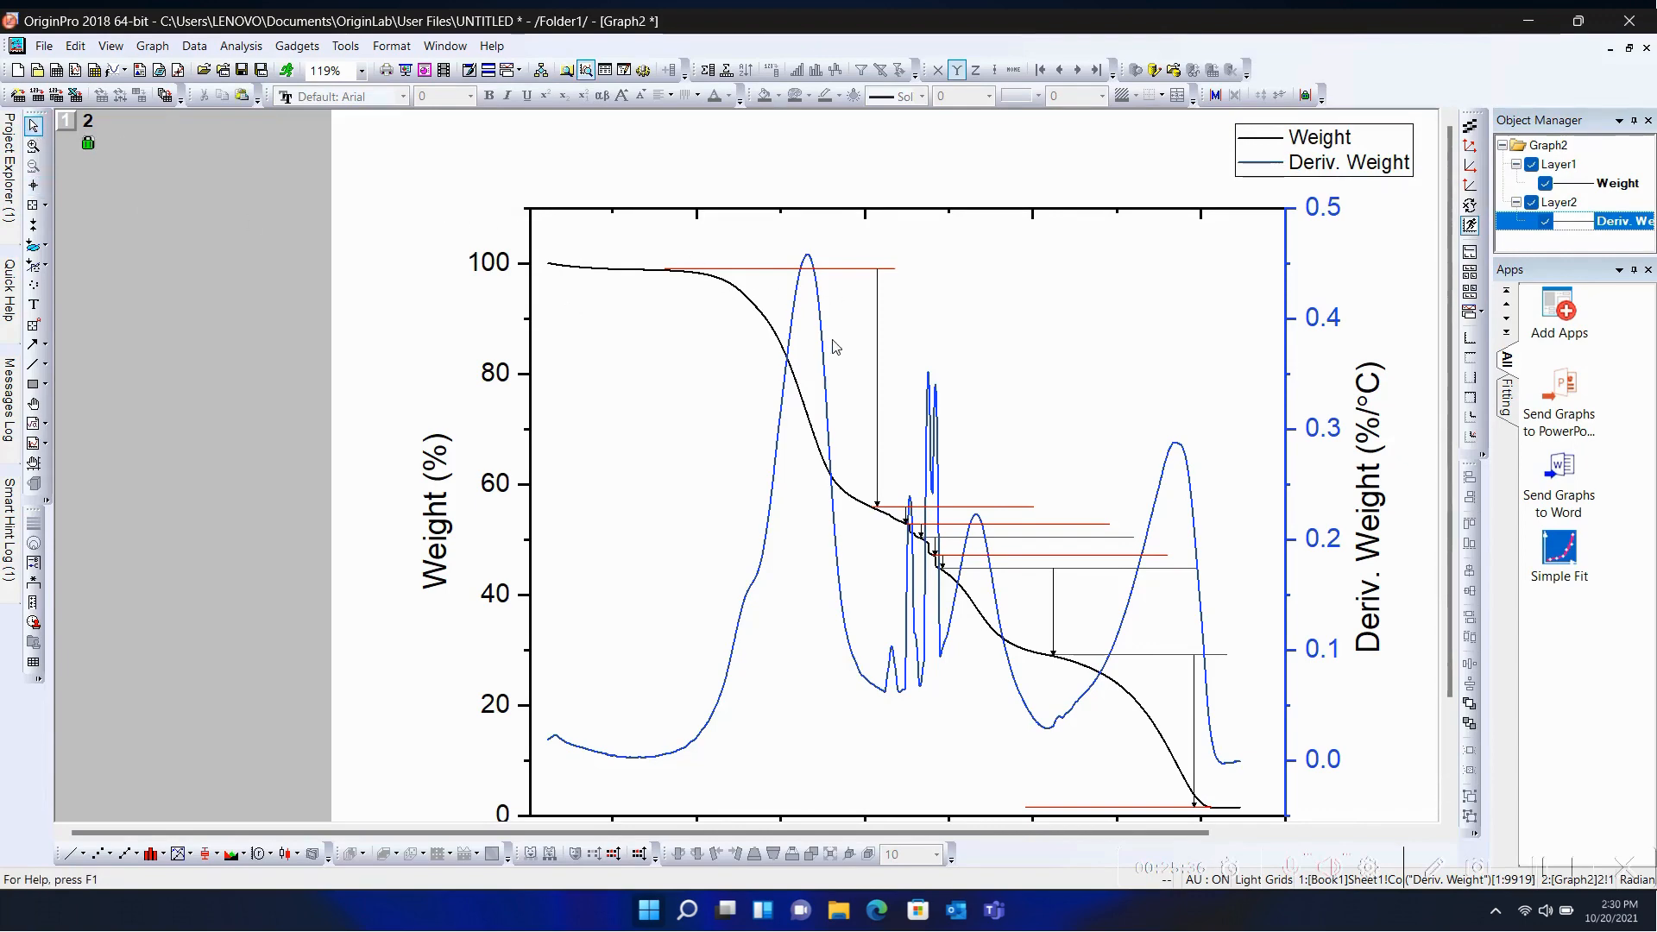
scroll(878, 333, "up", 3)
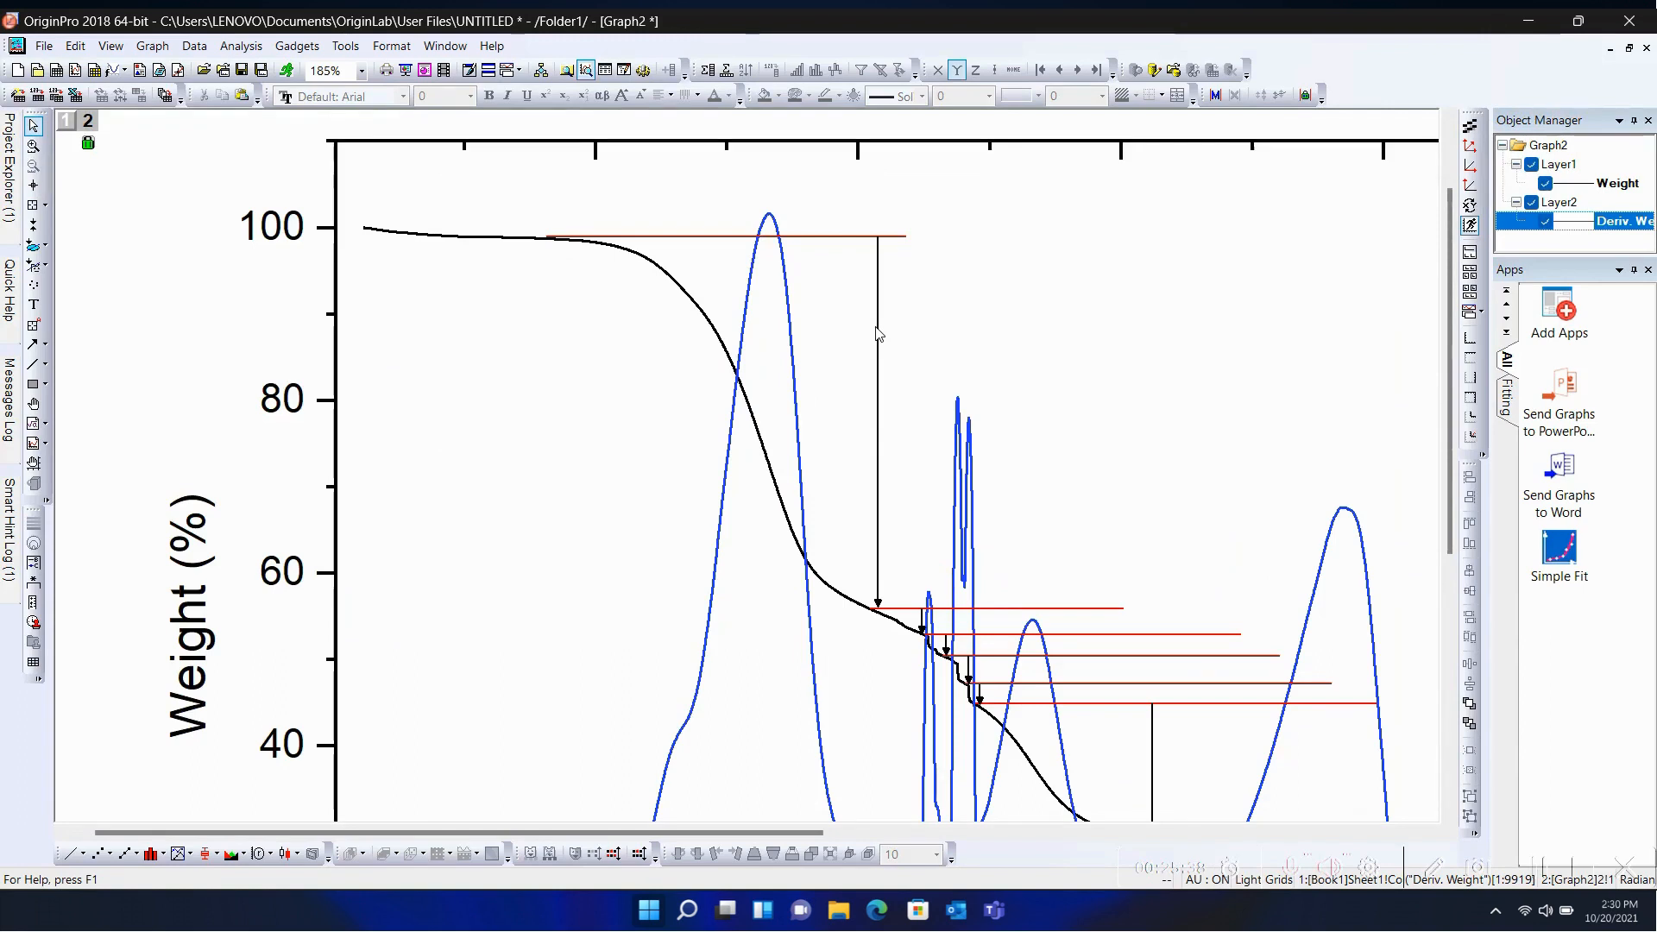
scroll(878, 333, "up", 3)
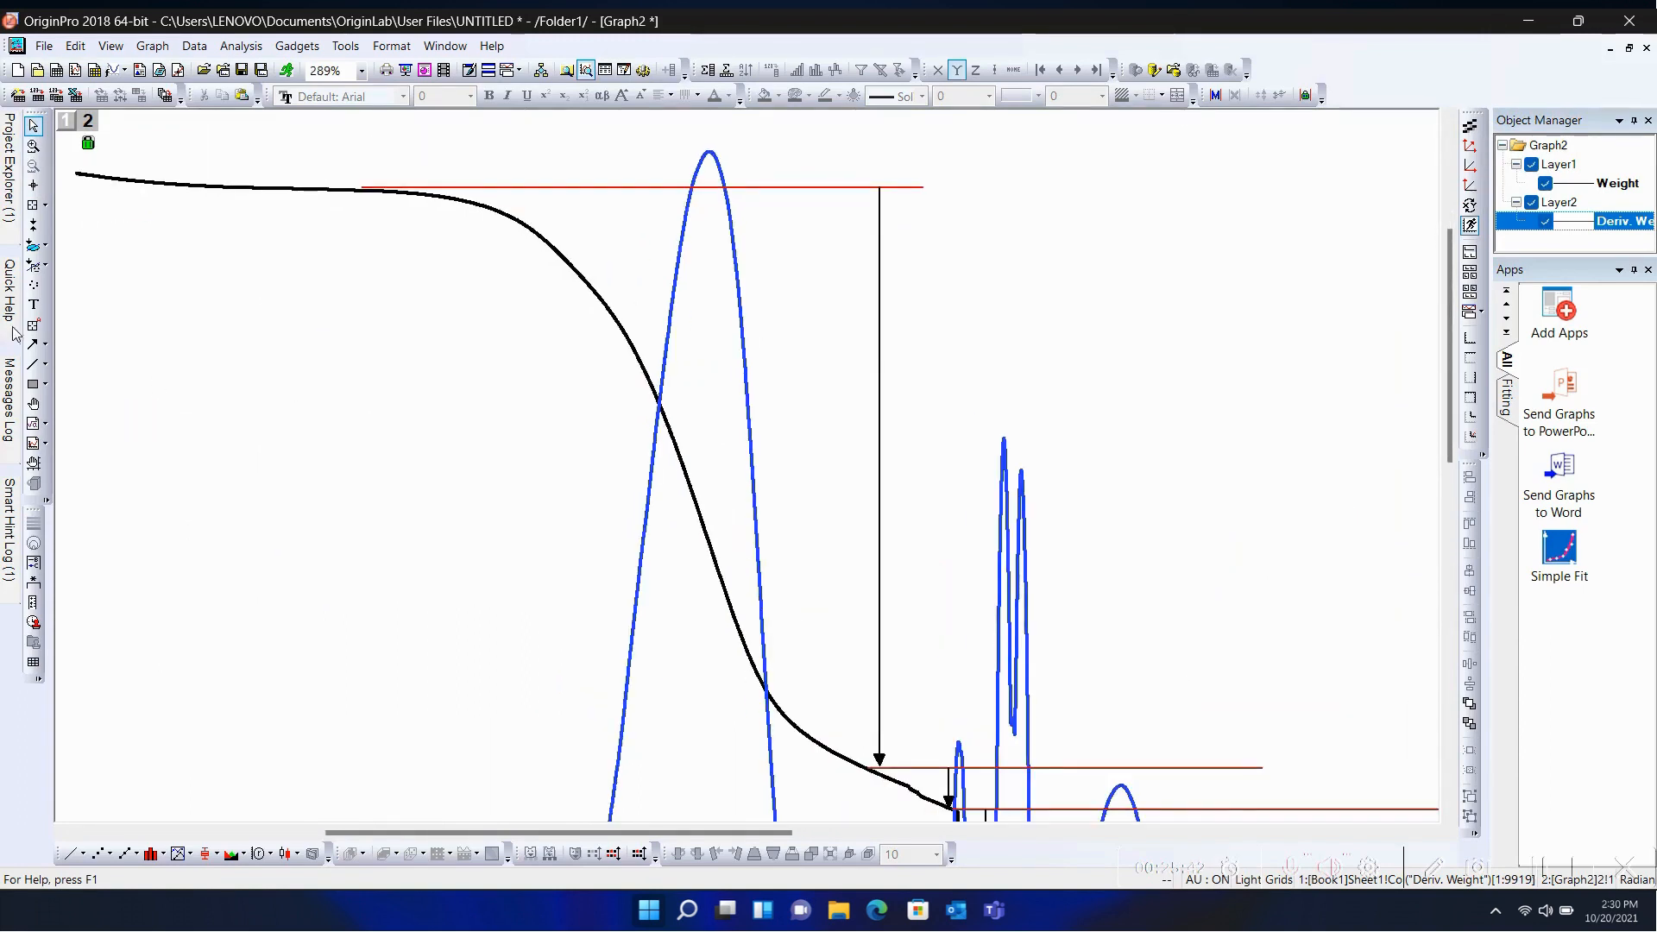
left_click(33, 184)
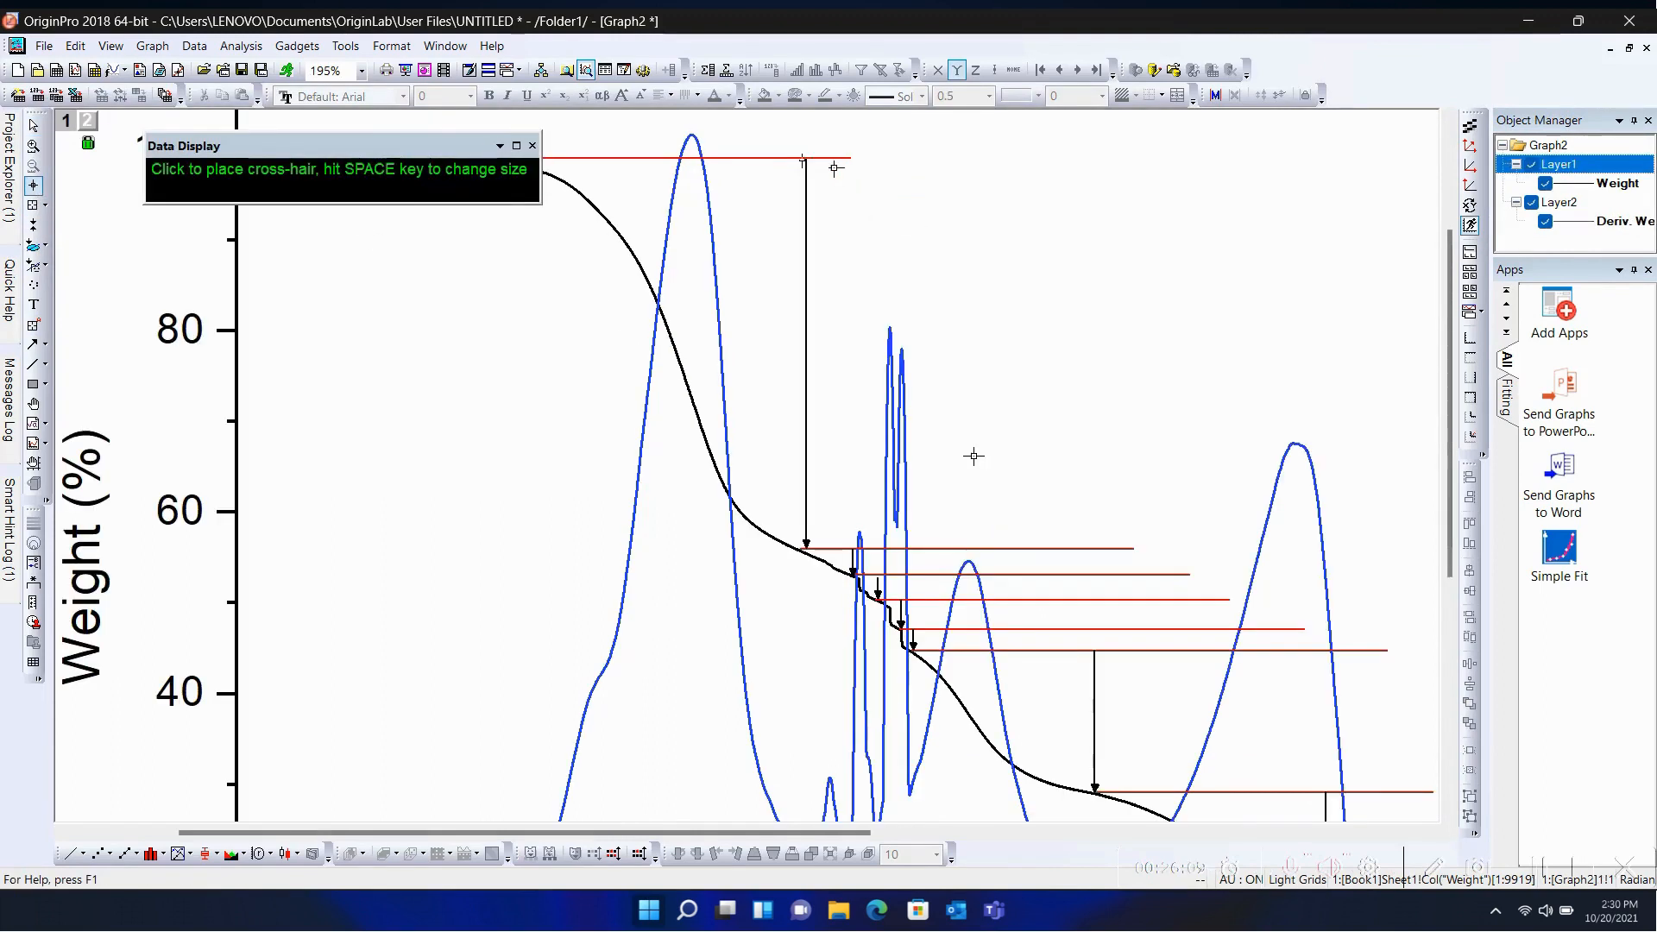
left_click(802, 158)
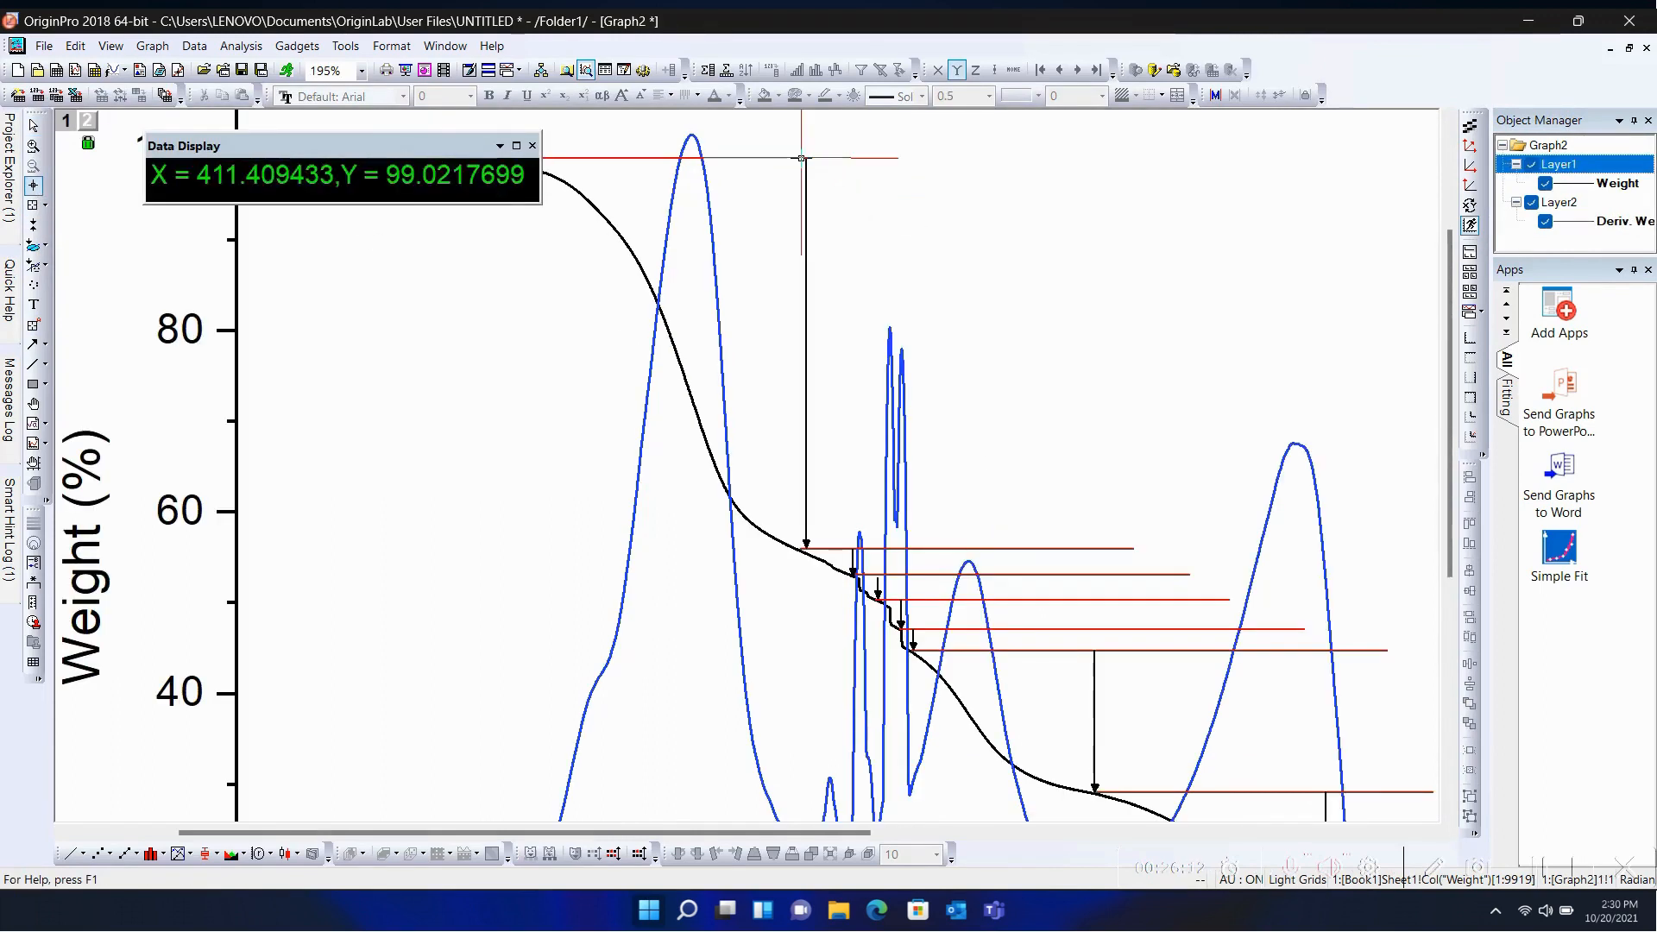
left_click(784, 158)
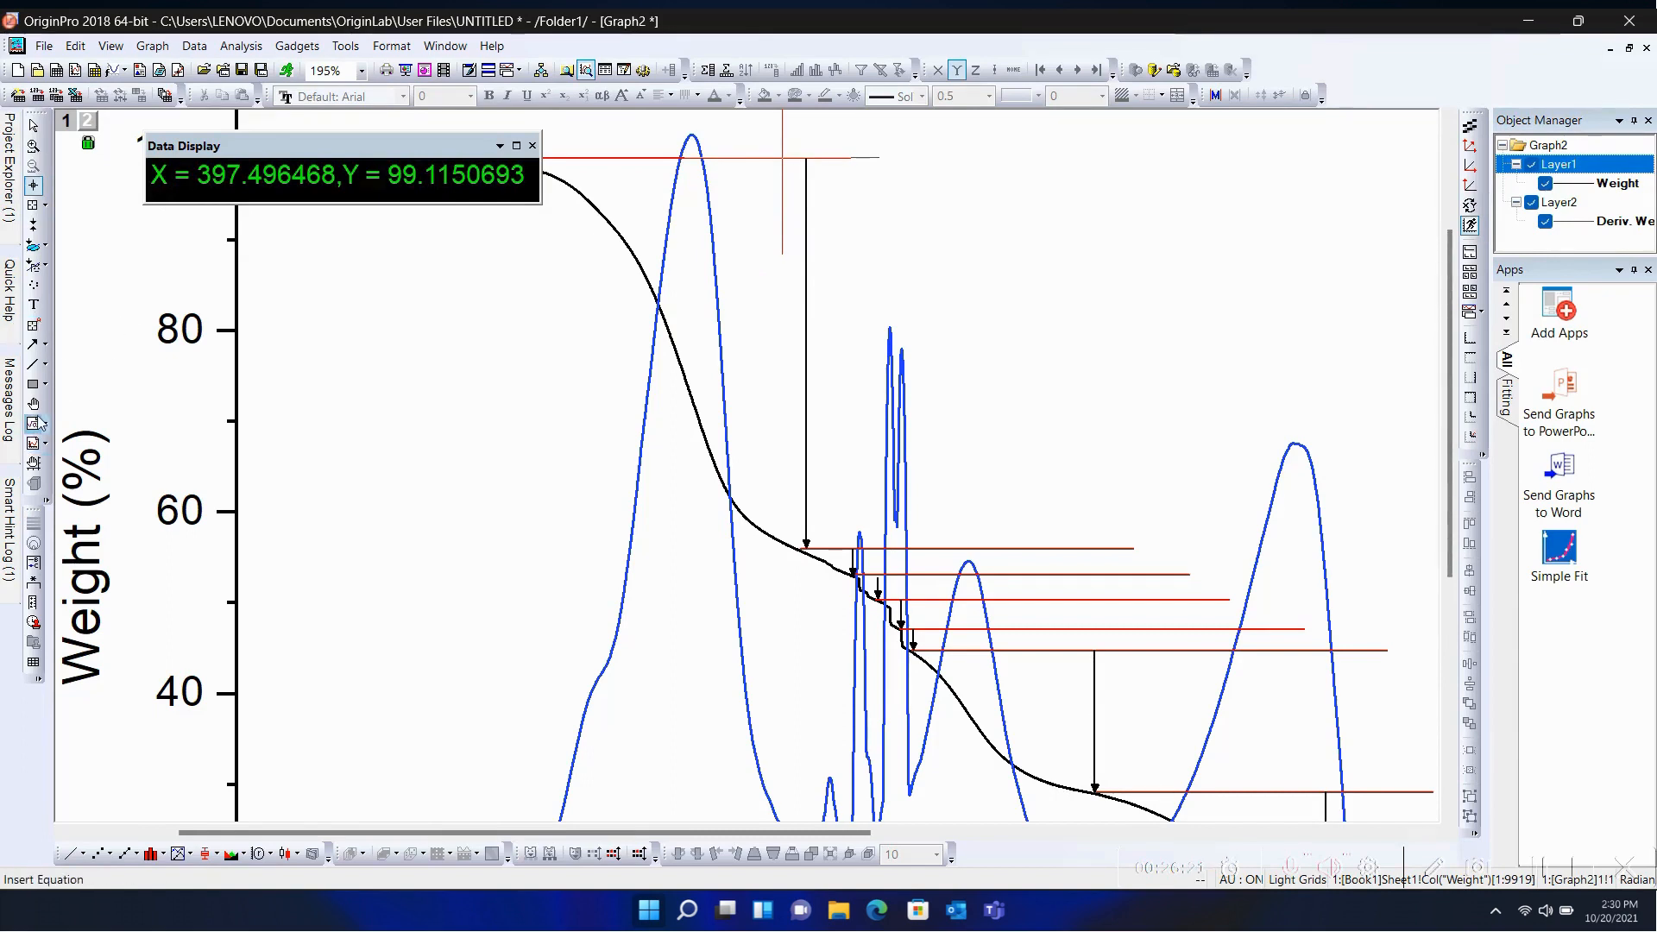
Step: Add the text label 99,11% above the right end of the uppermost horizontal line and shrink it to size 11.5
left_click(33, 307)
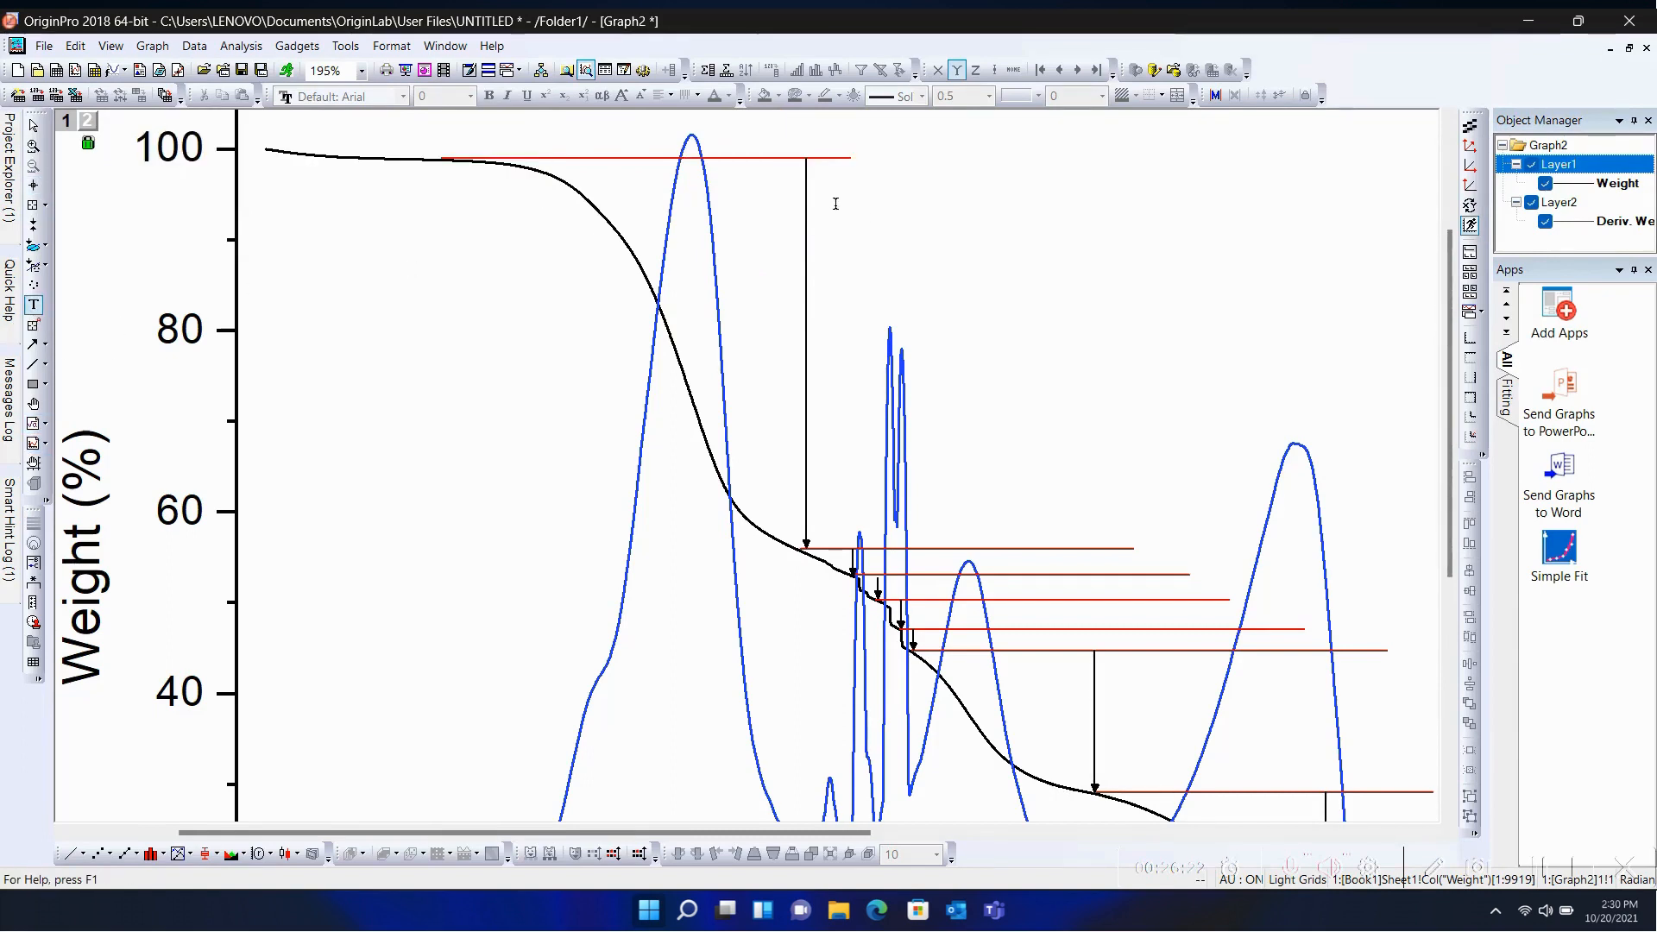
left_click(825, 148)
type("99")
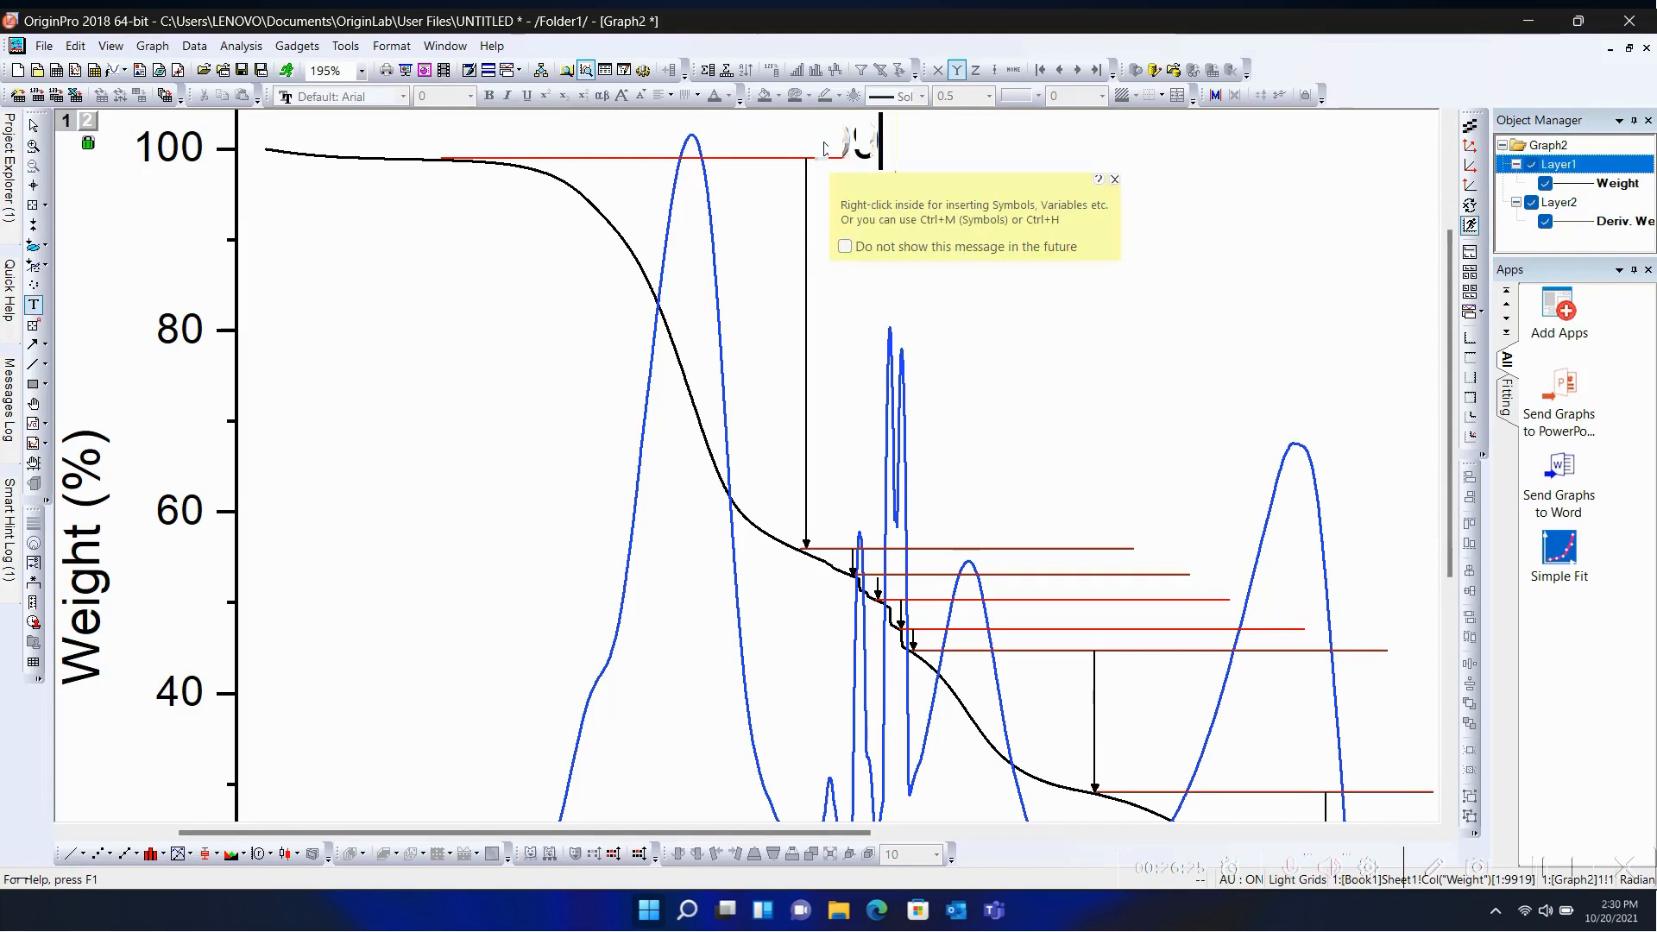
type(",11%")
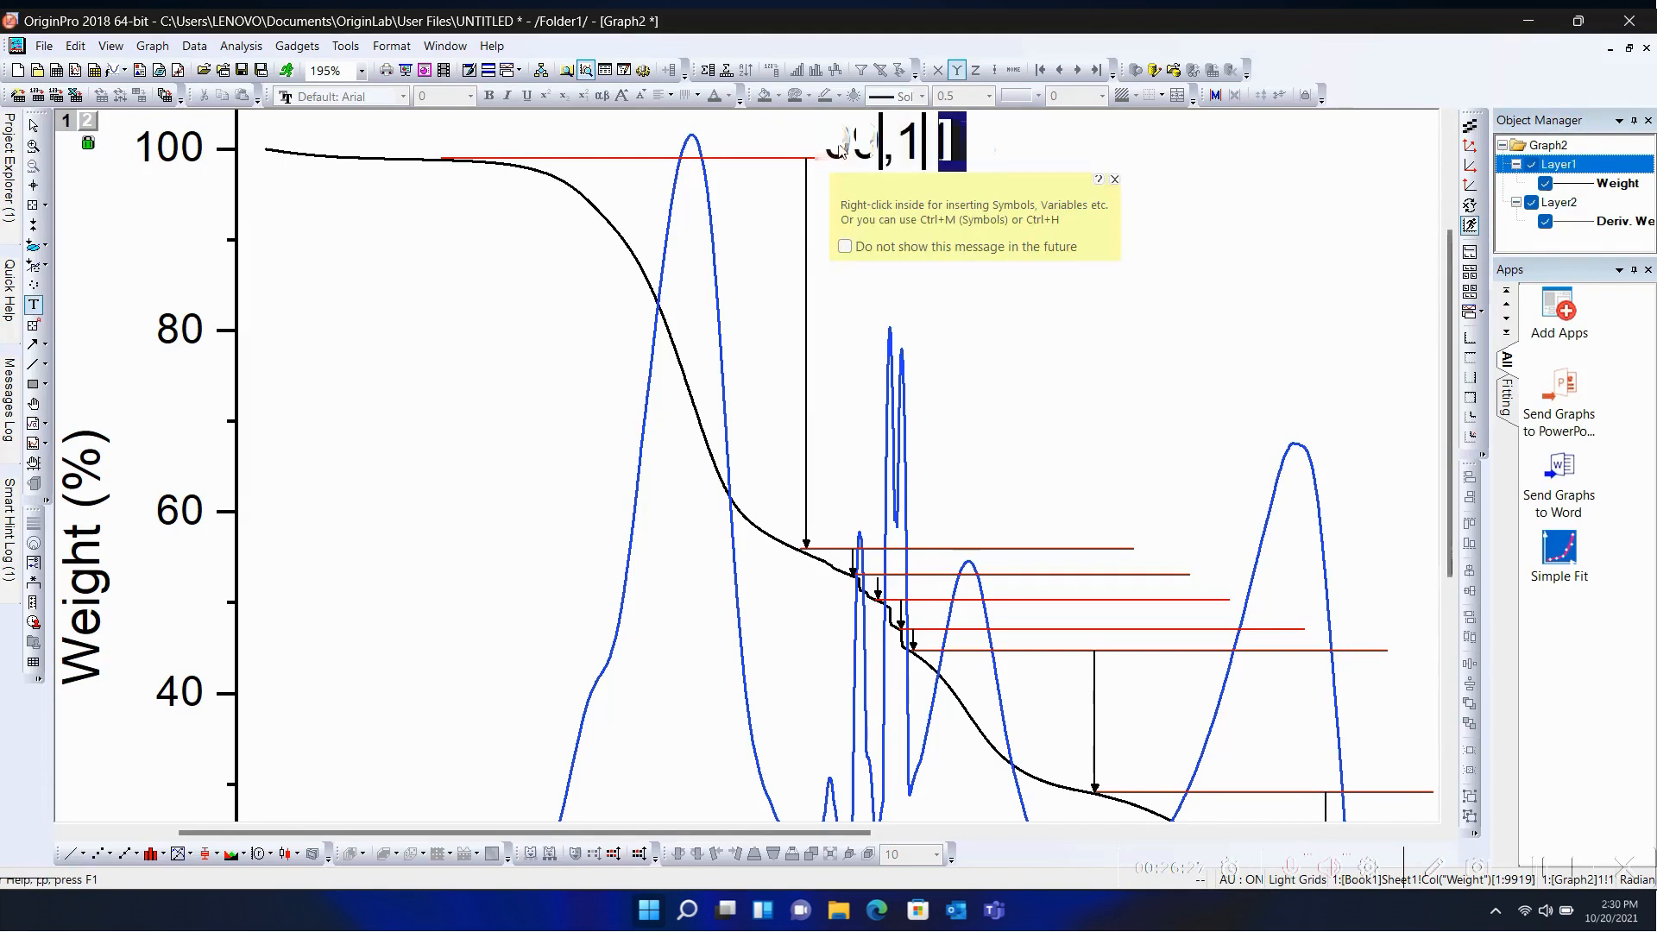
left_click(1280, 222)
scroll(958, 342, "up", 3)
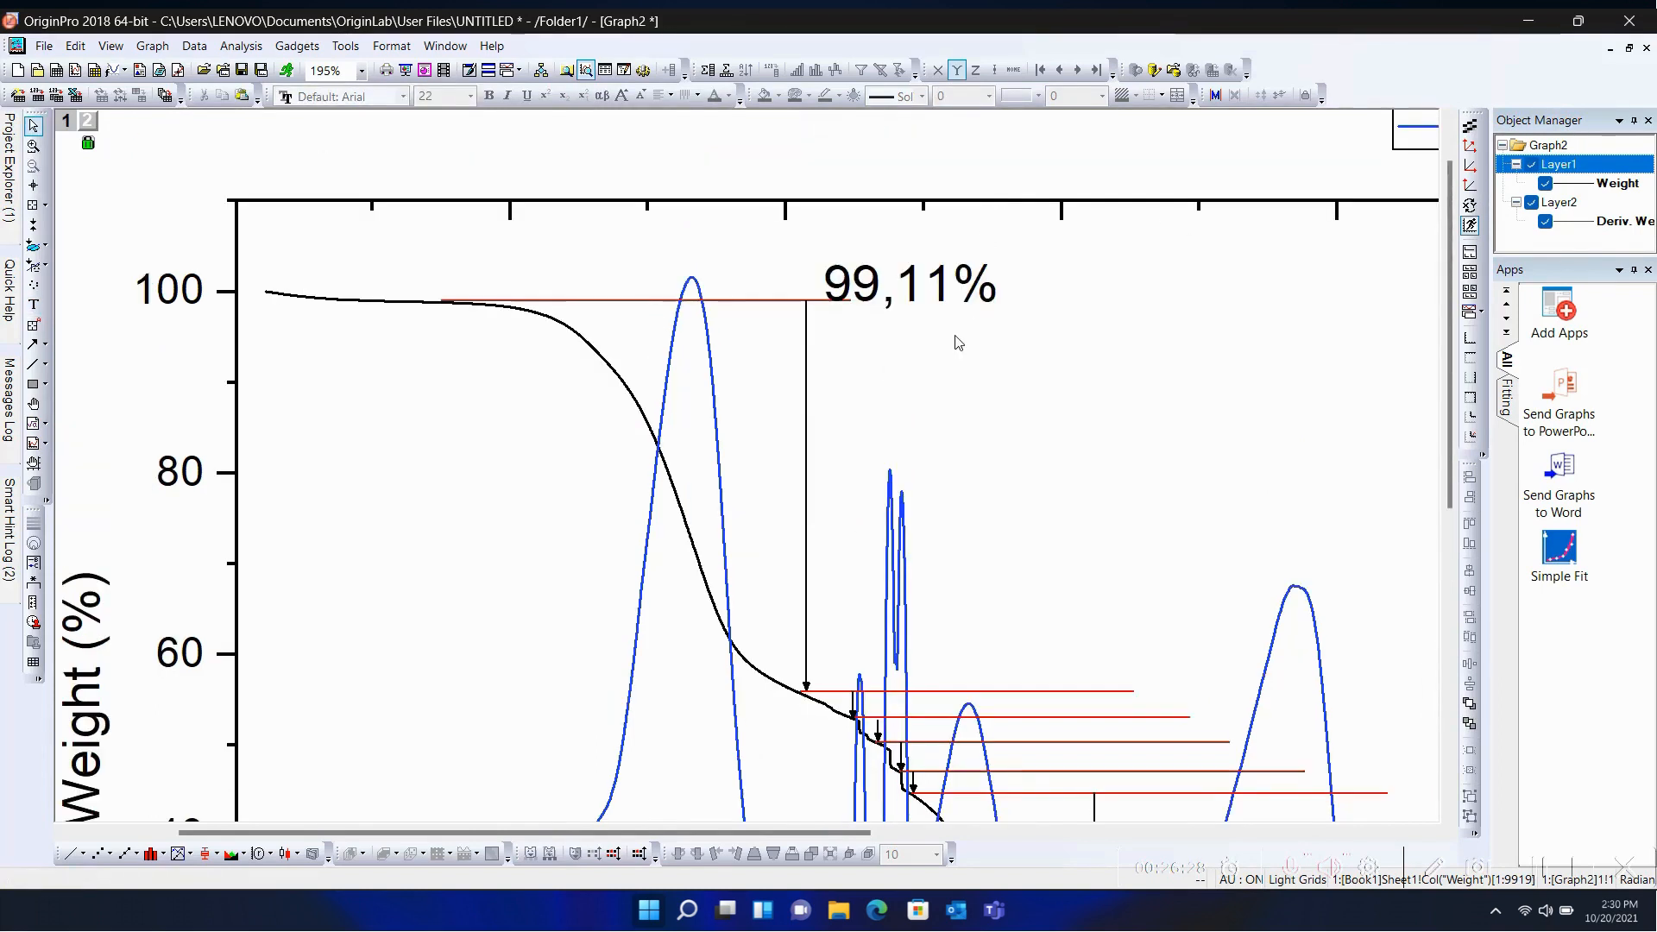
left_click(975, 302)
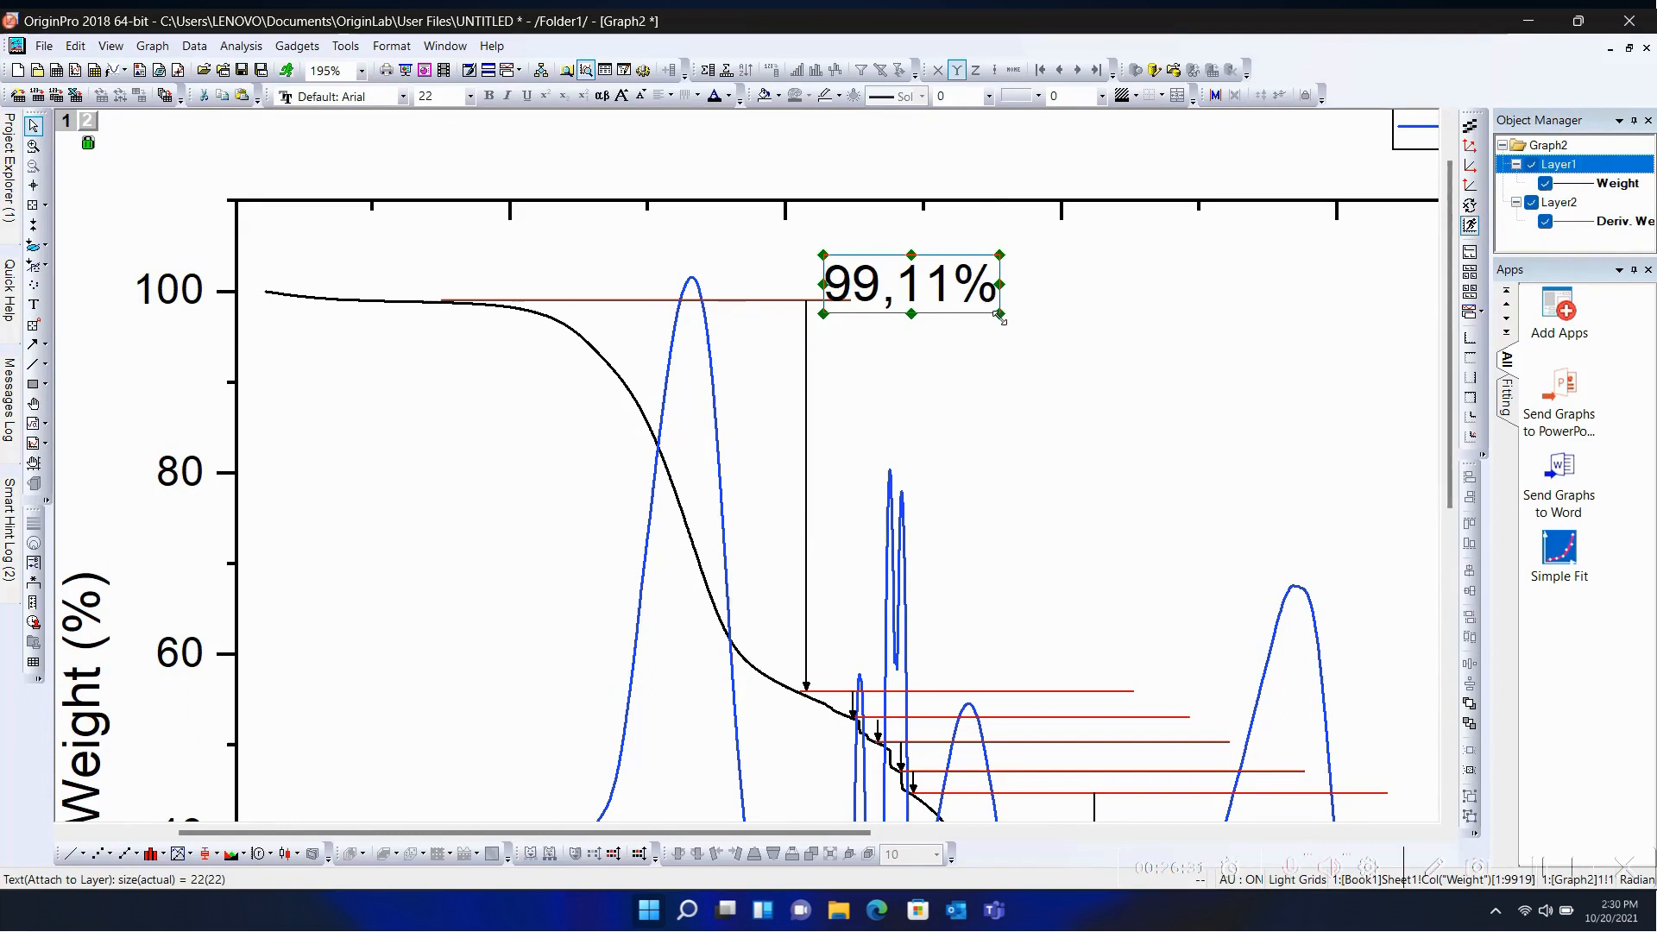
left_click_drag(1000, 318, 841, 283)
Step: Read the coordinates of the second horizontal line, where the longest arrow ends, with the Screen Reader
left_click(34, 305)
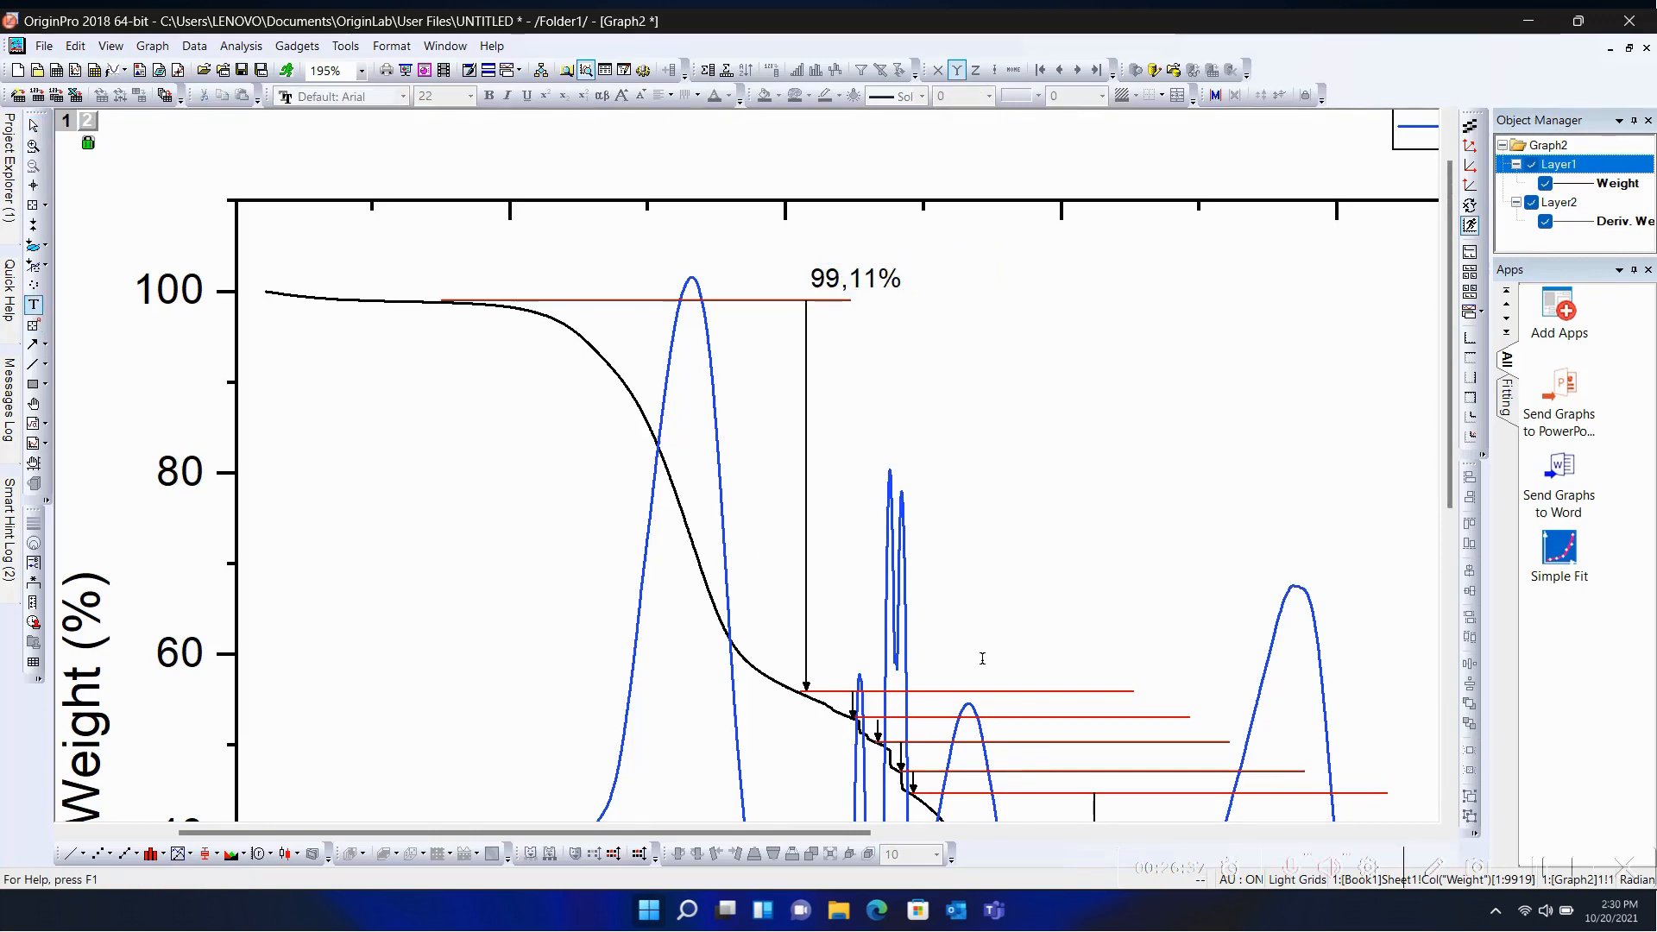
scroll(983, 658, "up", 1)
scroll(982, 658, "down", 3)
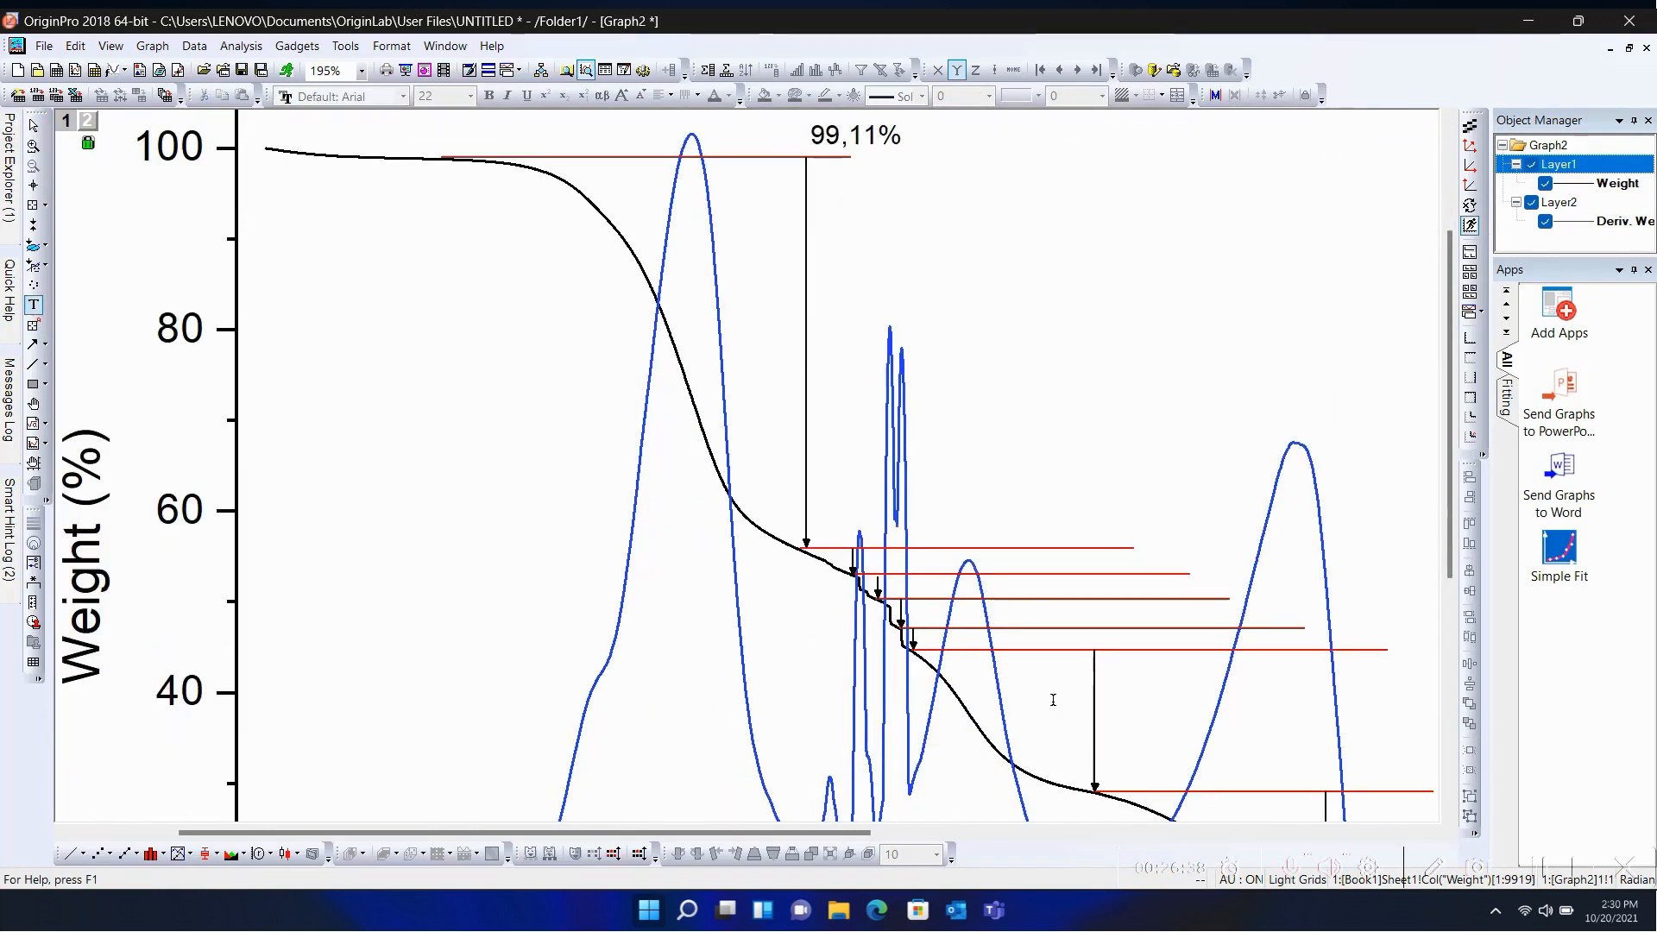
left_click(35, 186)
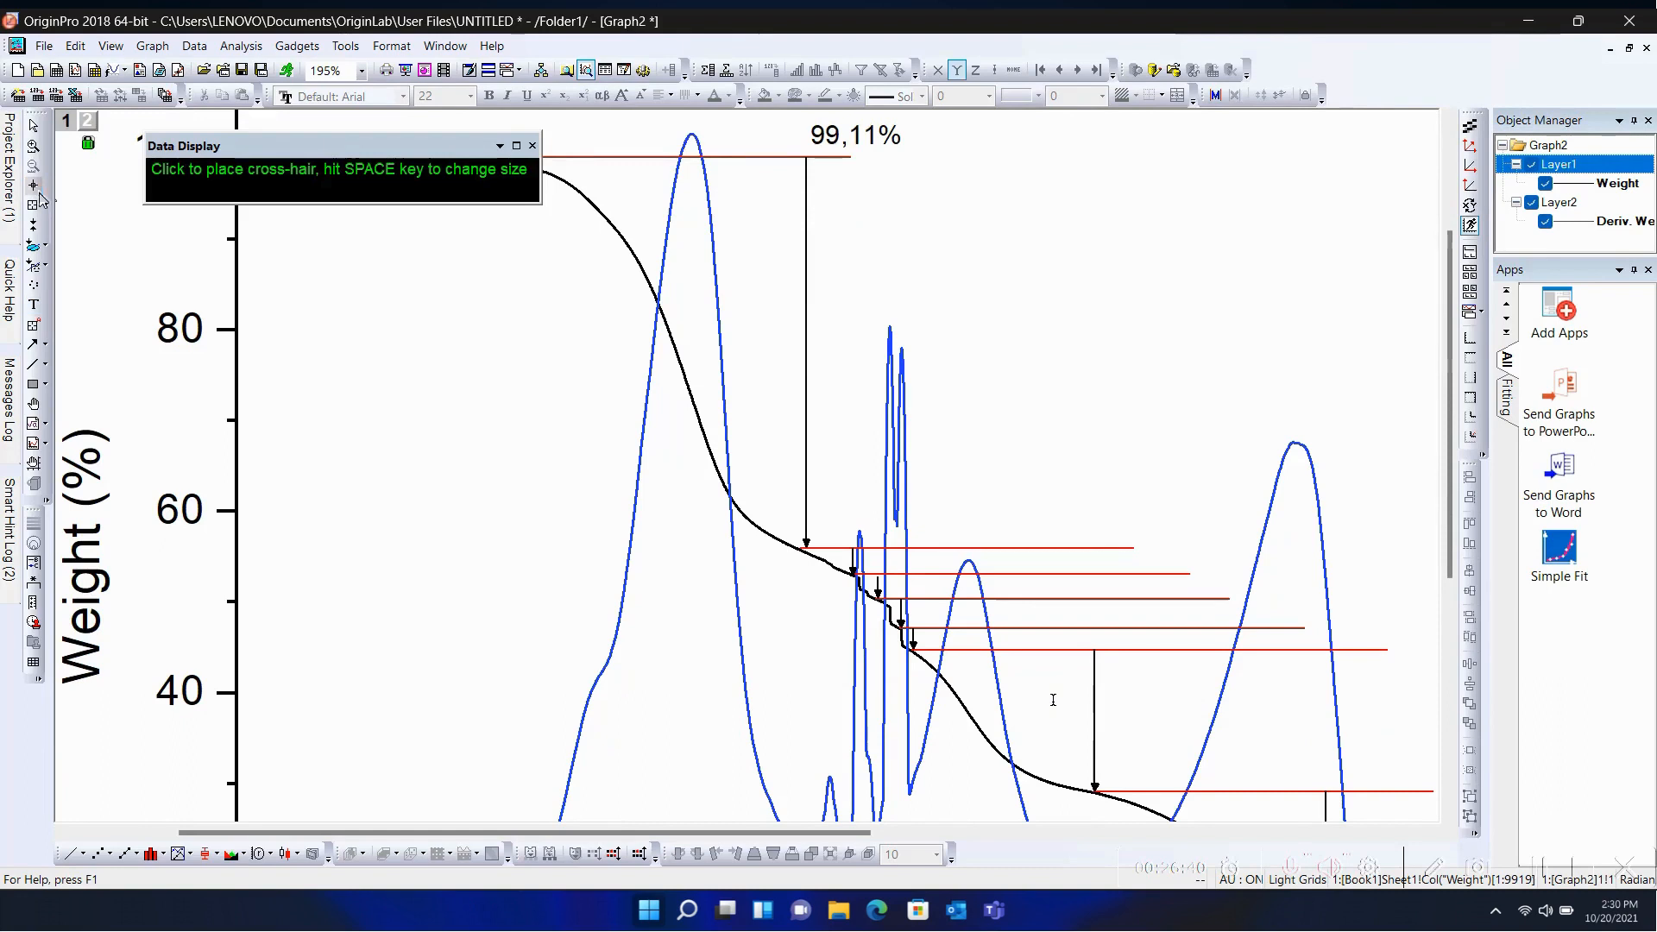
left_click(1081, 547)
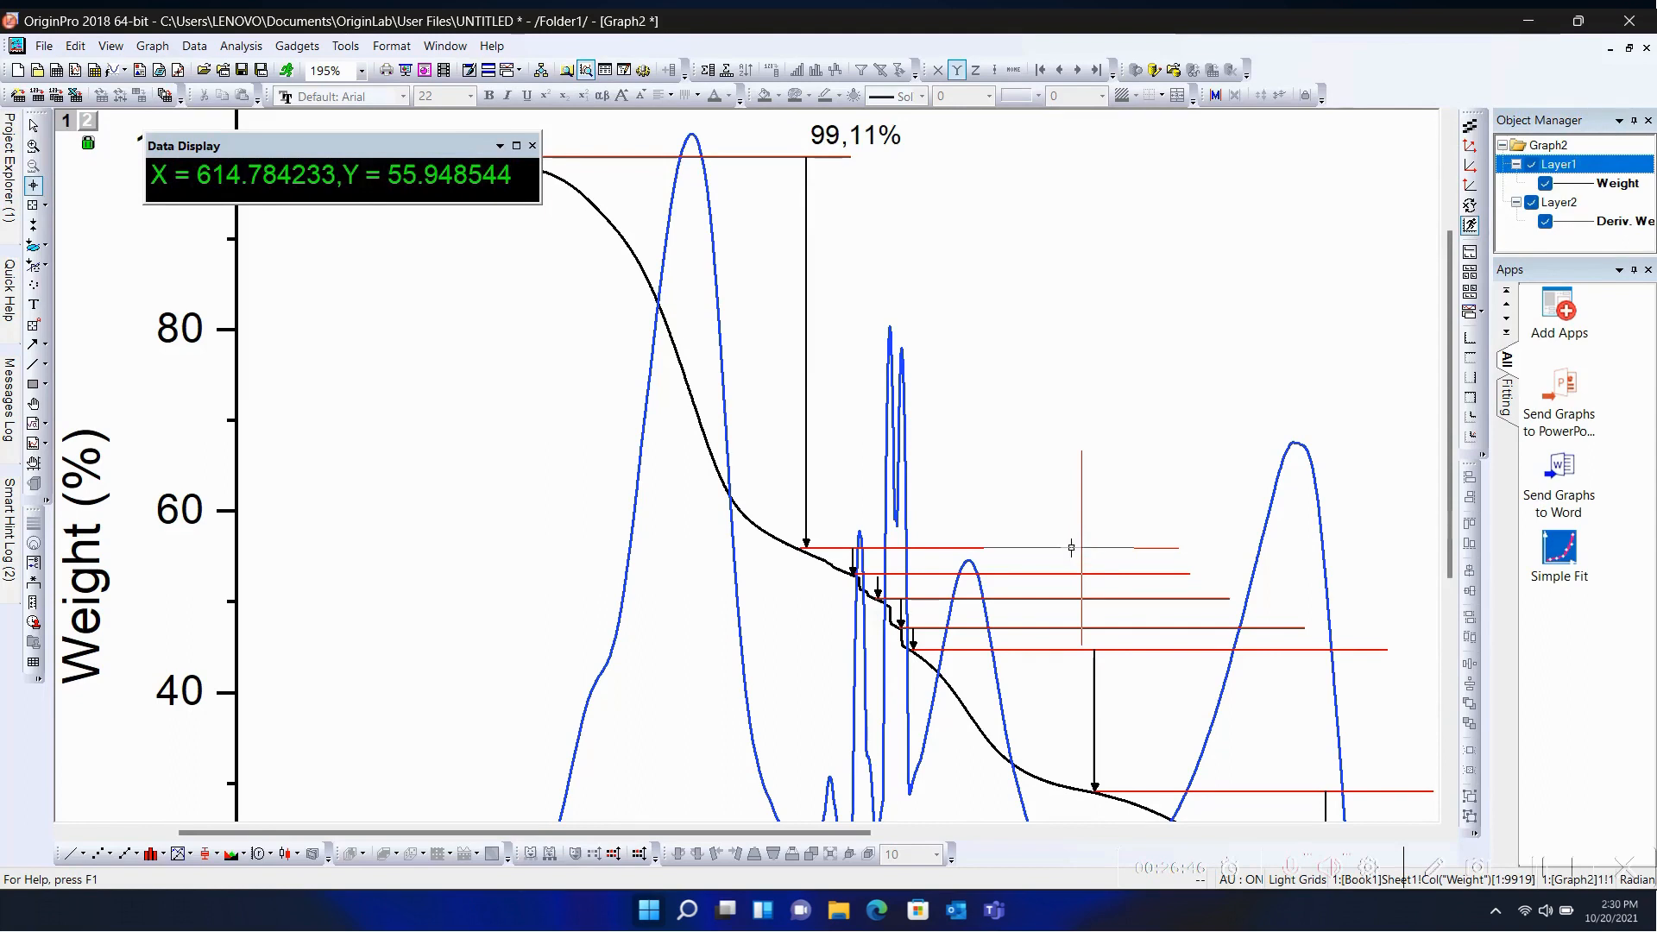
left_click(1071, 547)
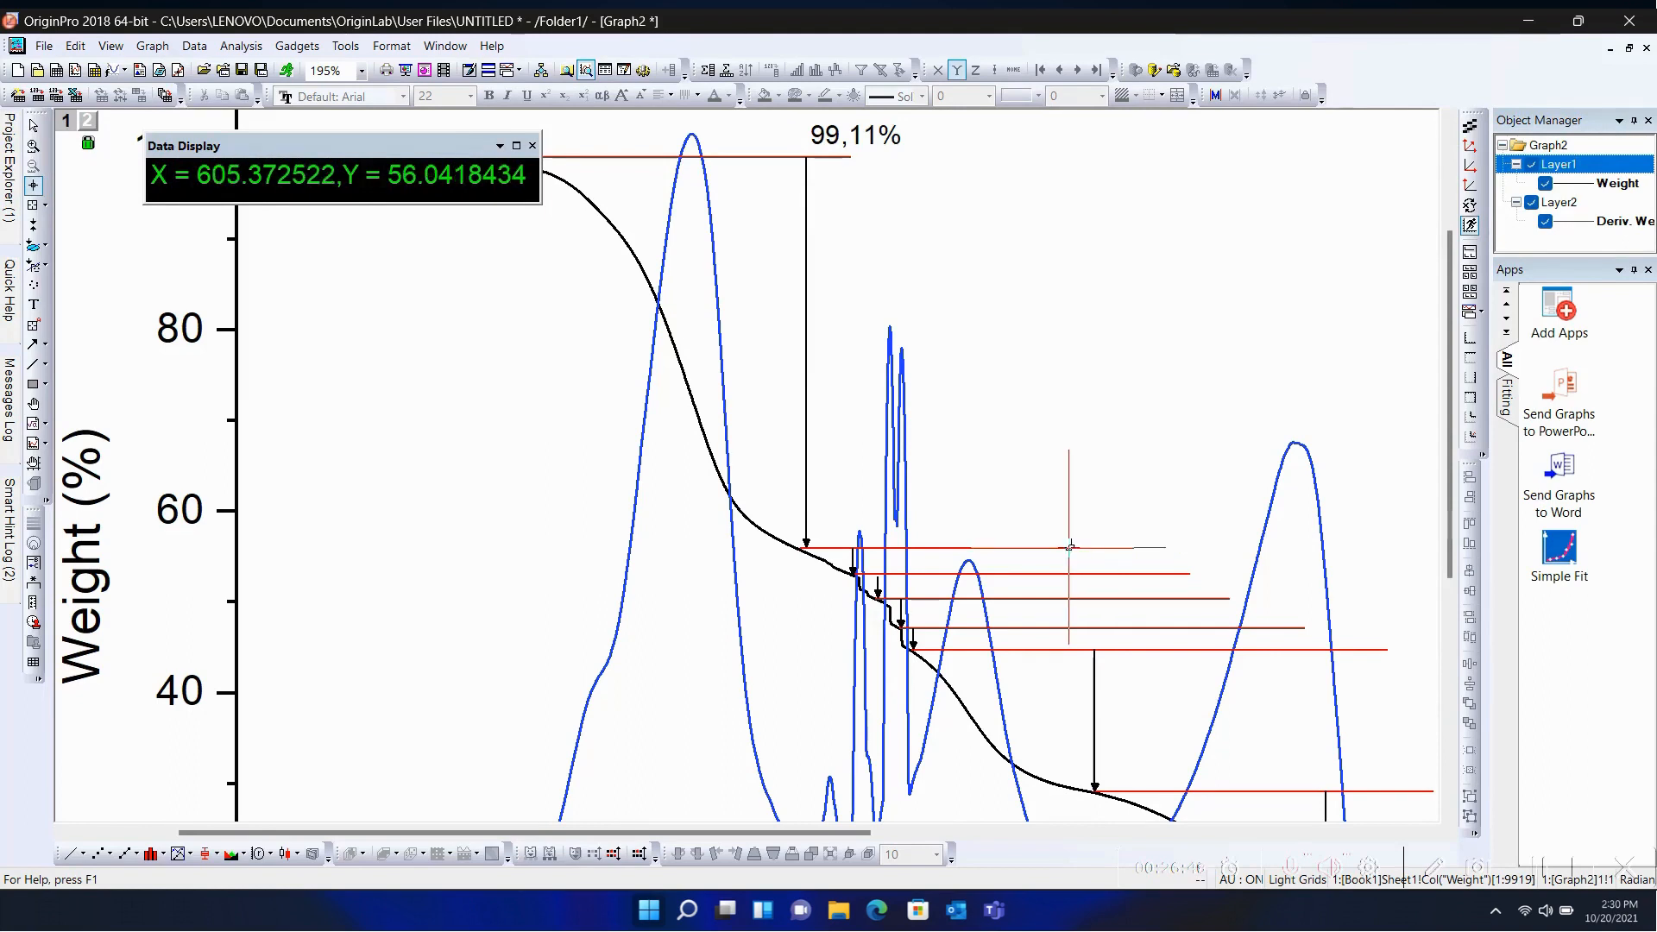
Step: Duplicate the 99,11% label, place the copy above the right end of the second horizontal line and remove the extra copy
left_click(34, 306)
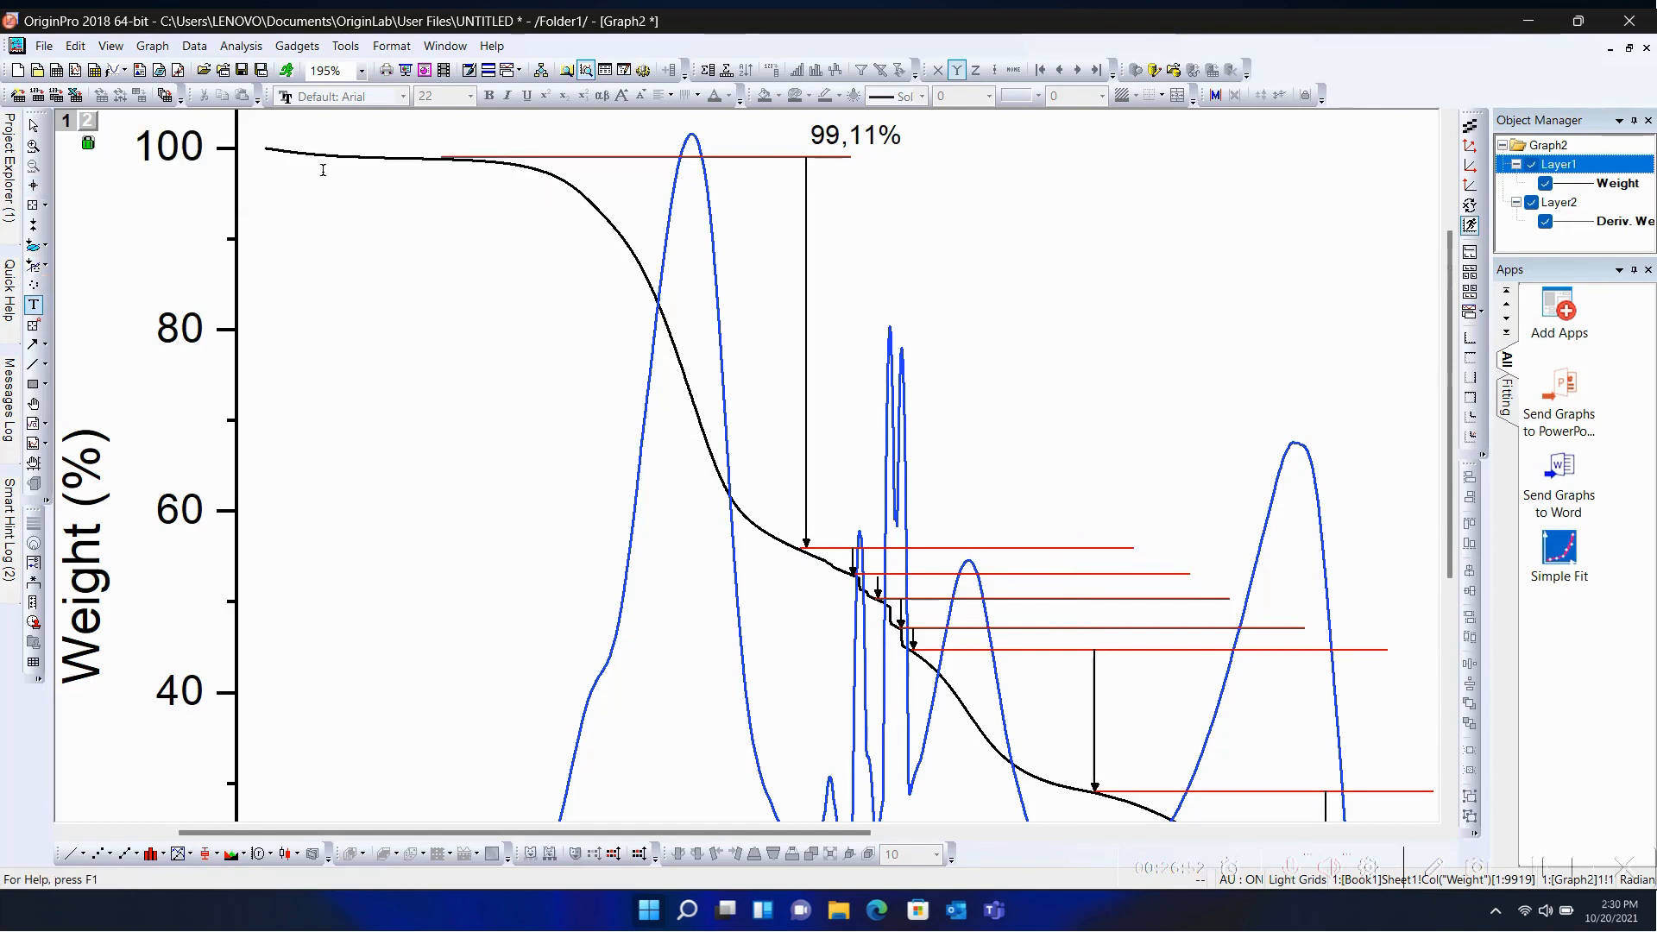
left_click(34, 126)
left_click(846, 140)
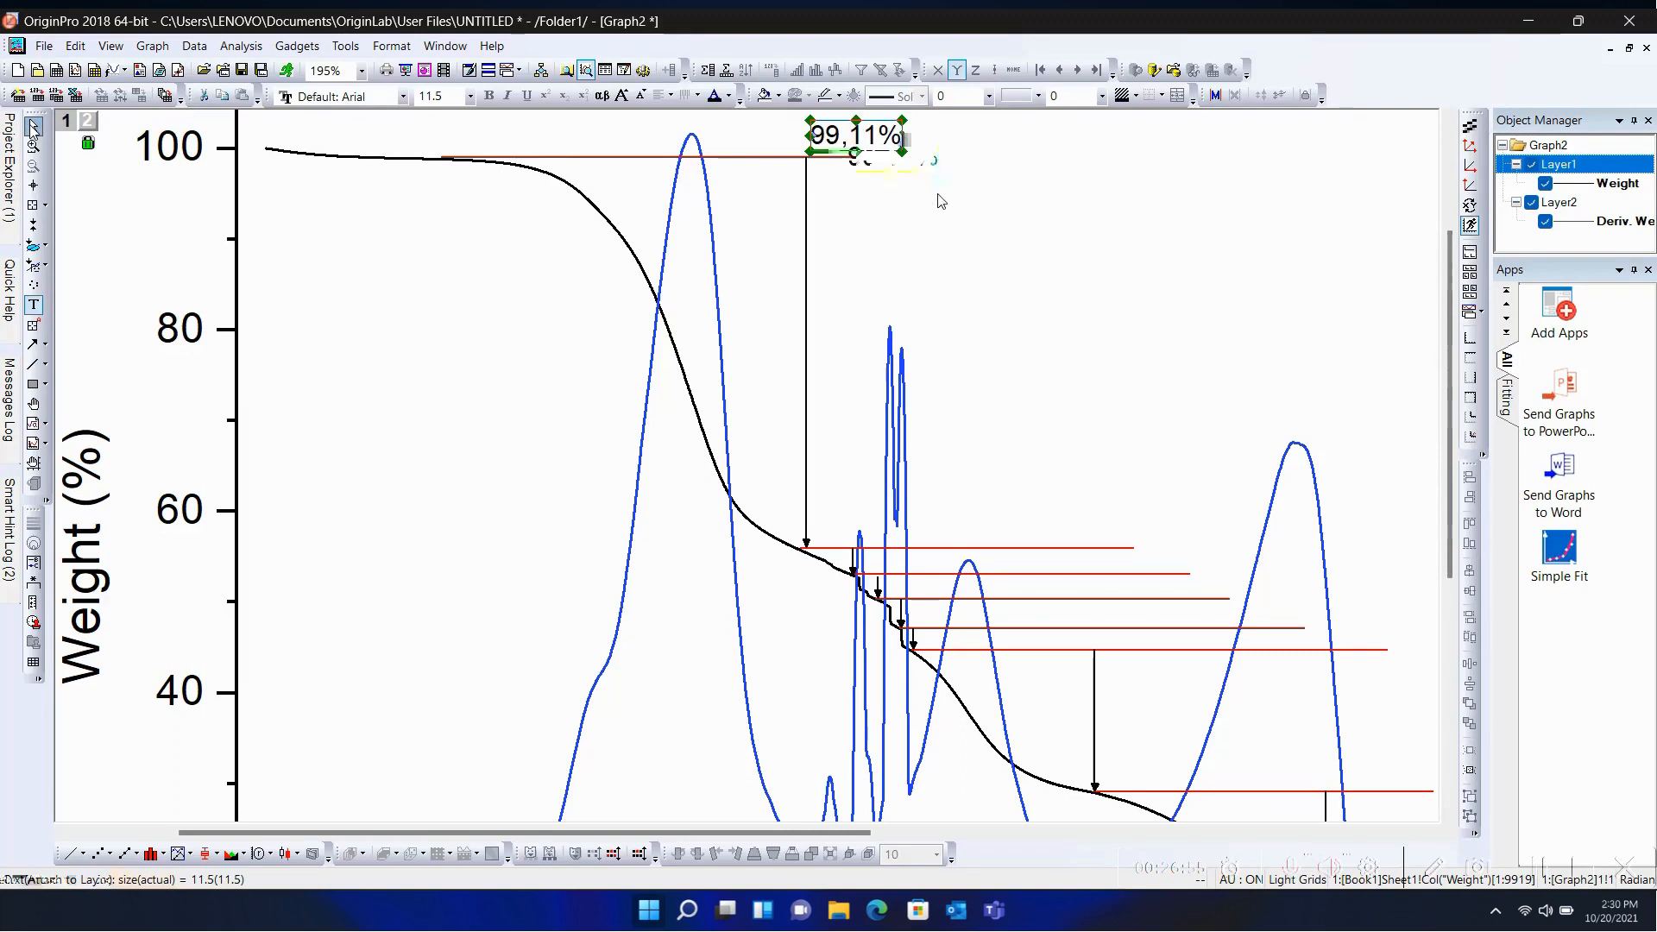
key("ctrl+c")
key("ctrl+v")
left_click_drag(894, 158, 1169, 499)
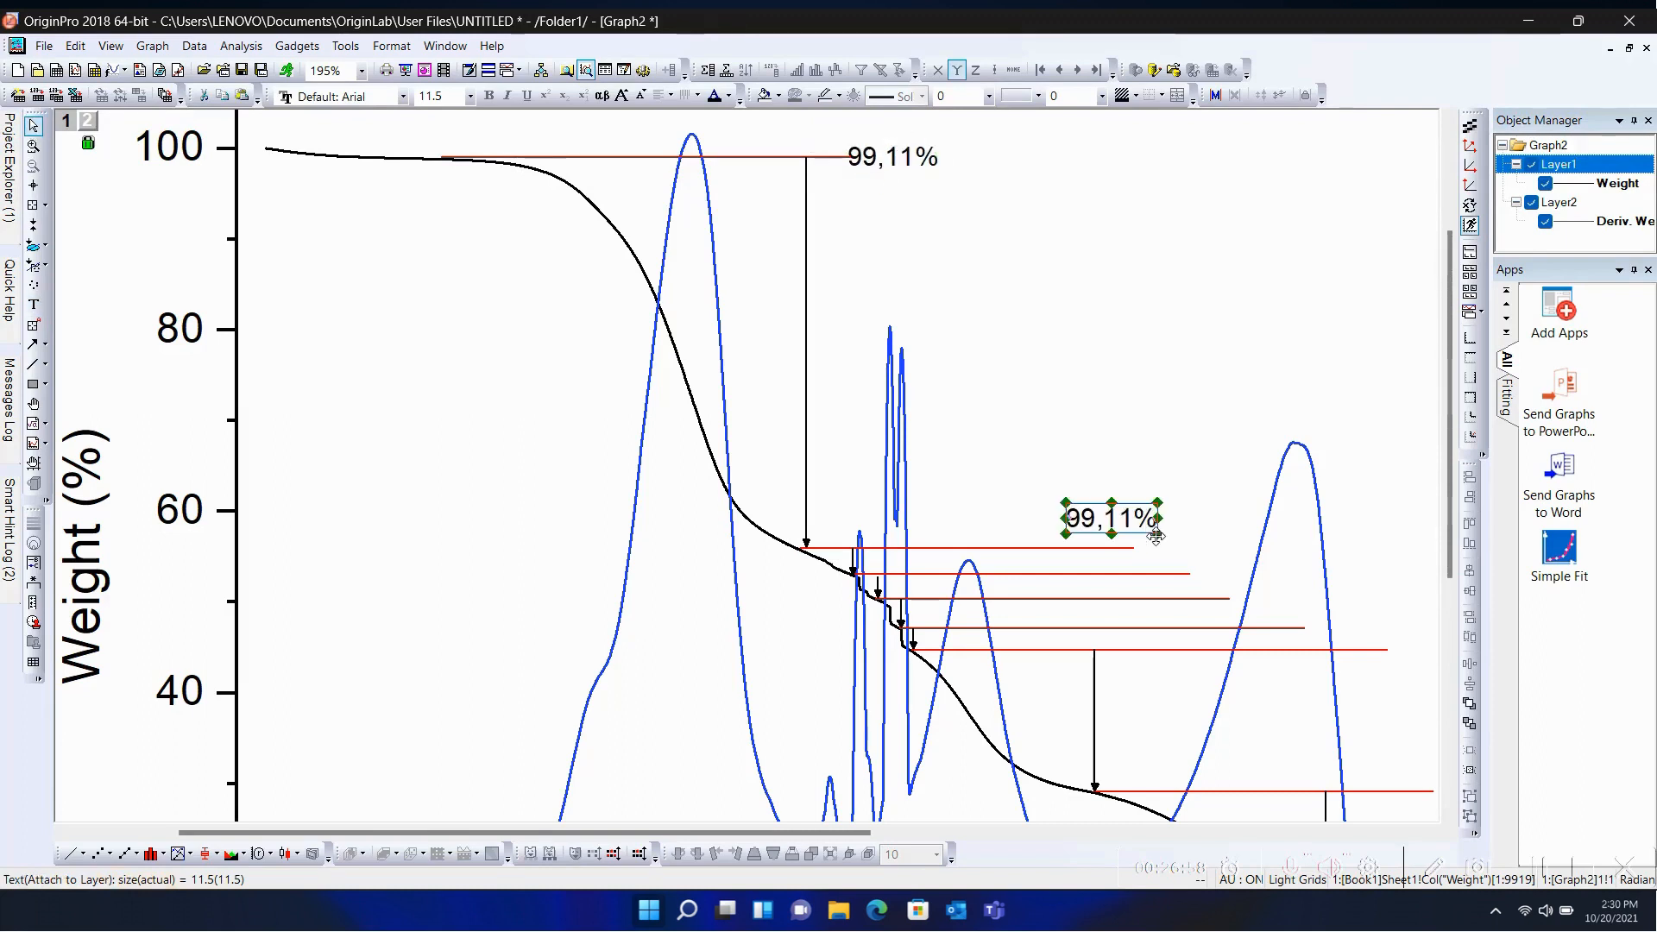
mouse_move(1155, 536)
left_mouse_down()
mouse_move(899, 152)
mouse_move(1154, 527)
left_mouse_up()
left_click(912, 164)
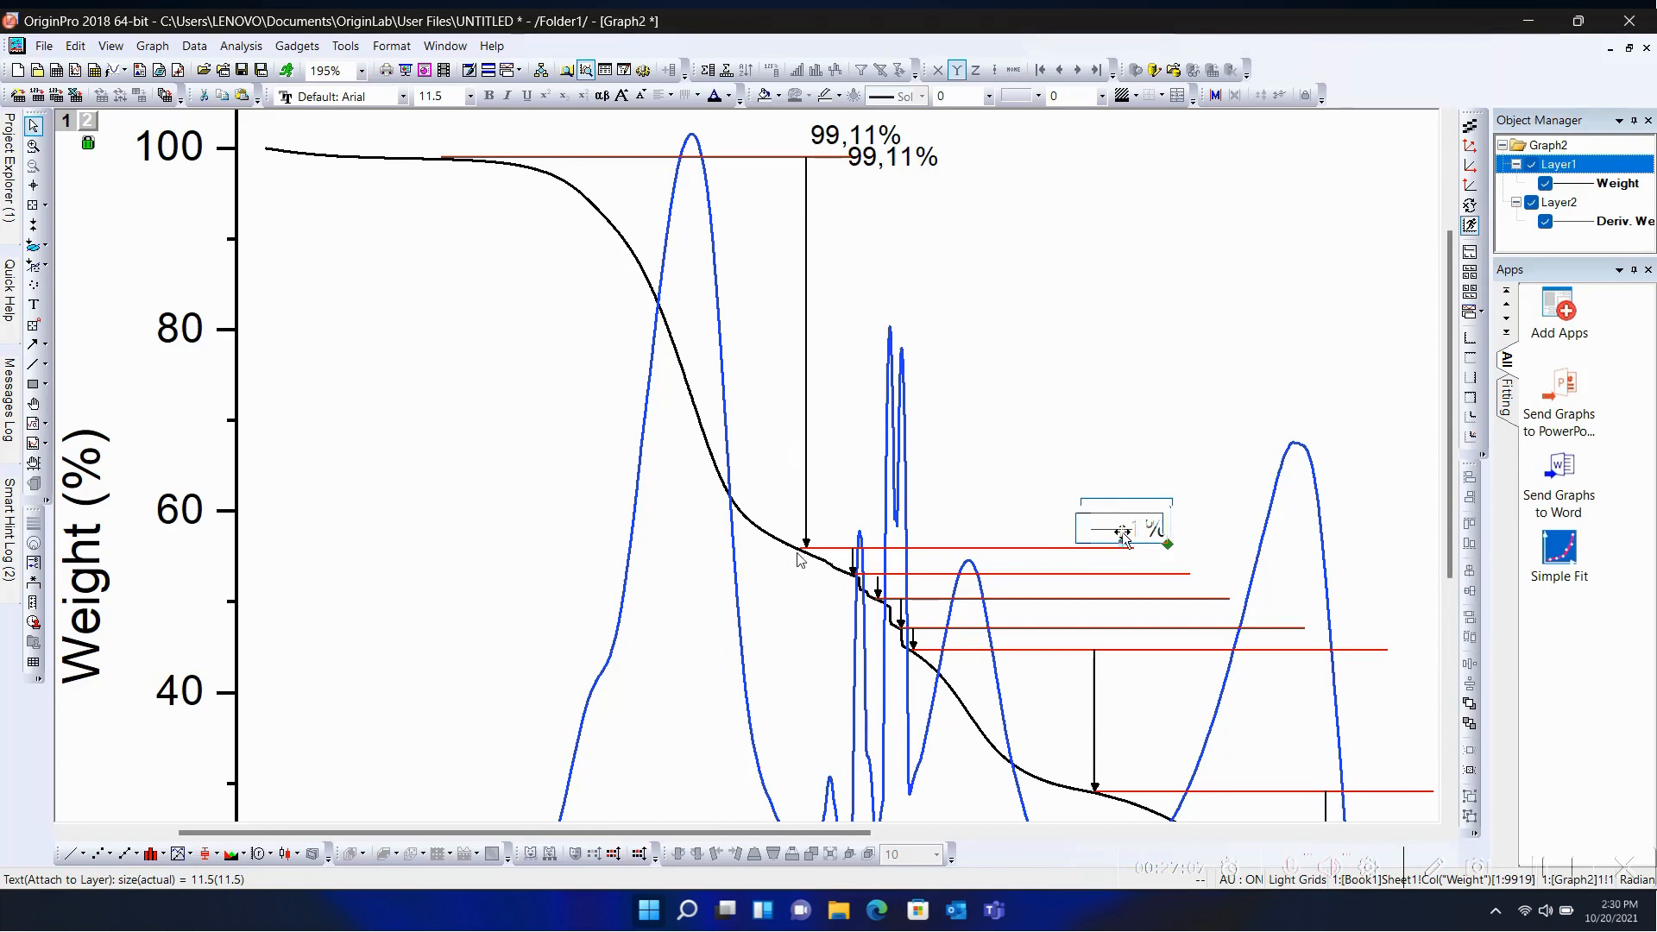
Step: Check the Y value of the line under the copied label again with the Screen Reader
left_click(37, 186)
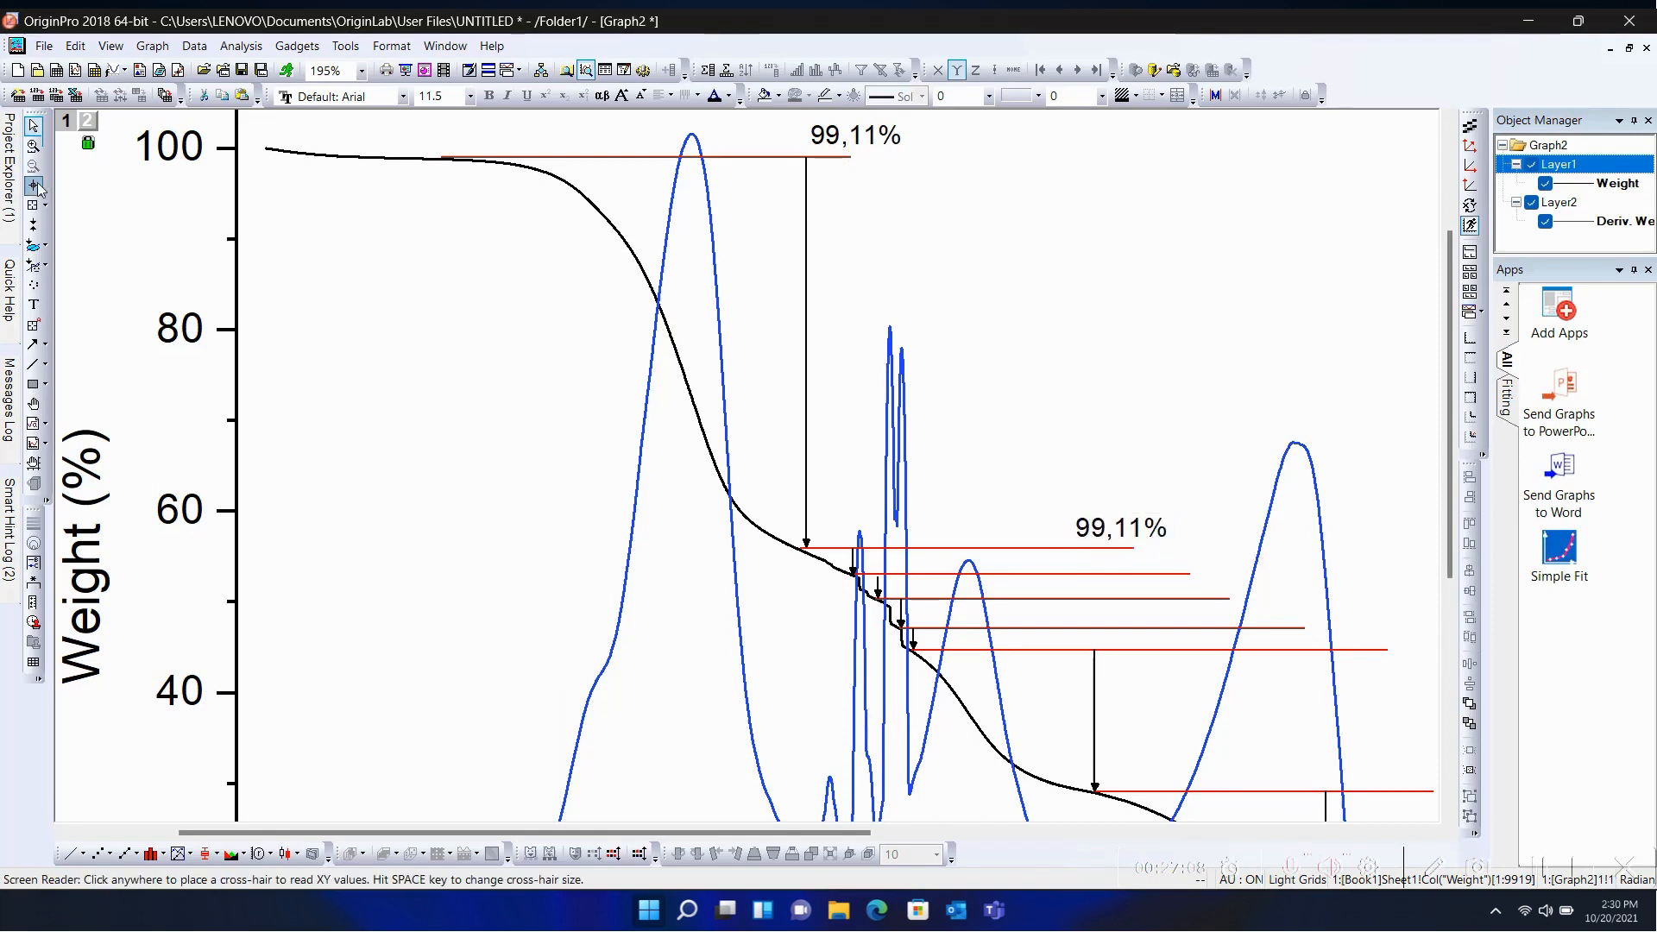
left_click(1047, 548)
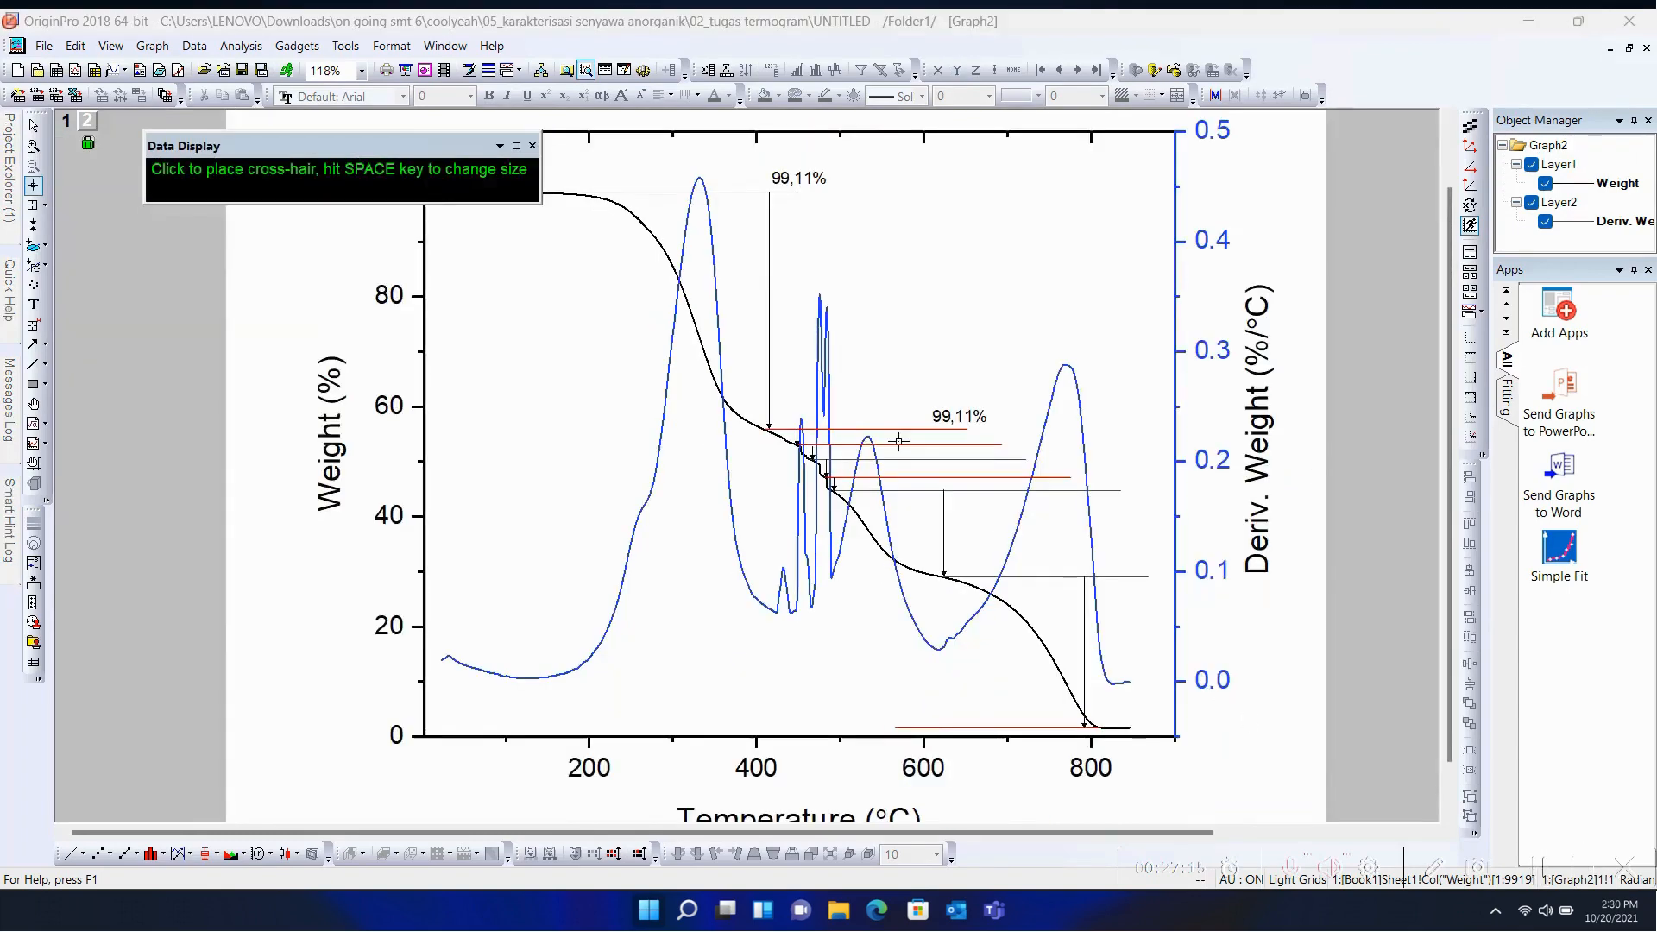
scroll(898, 441, "up", 1)
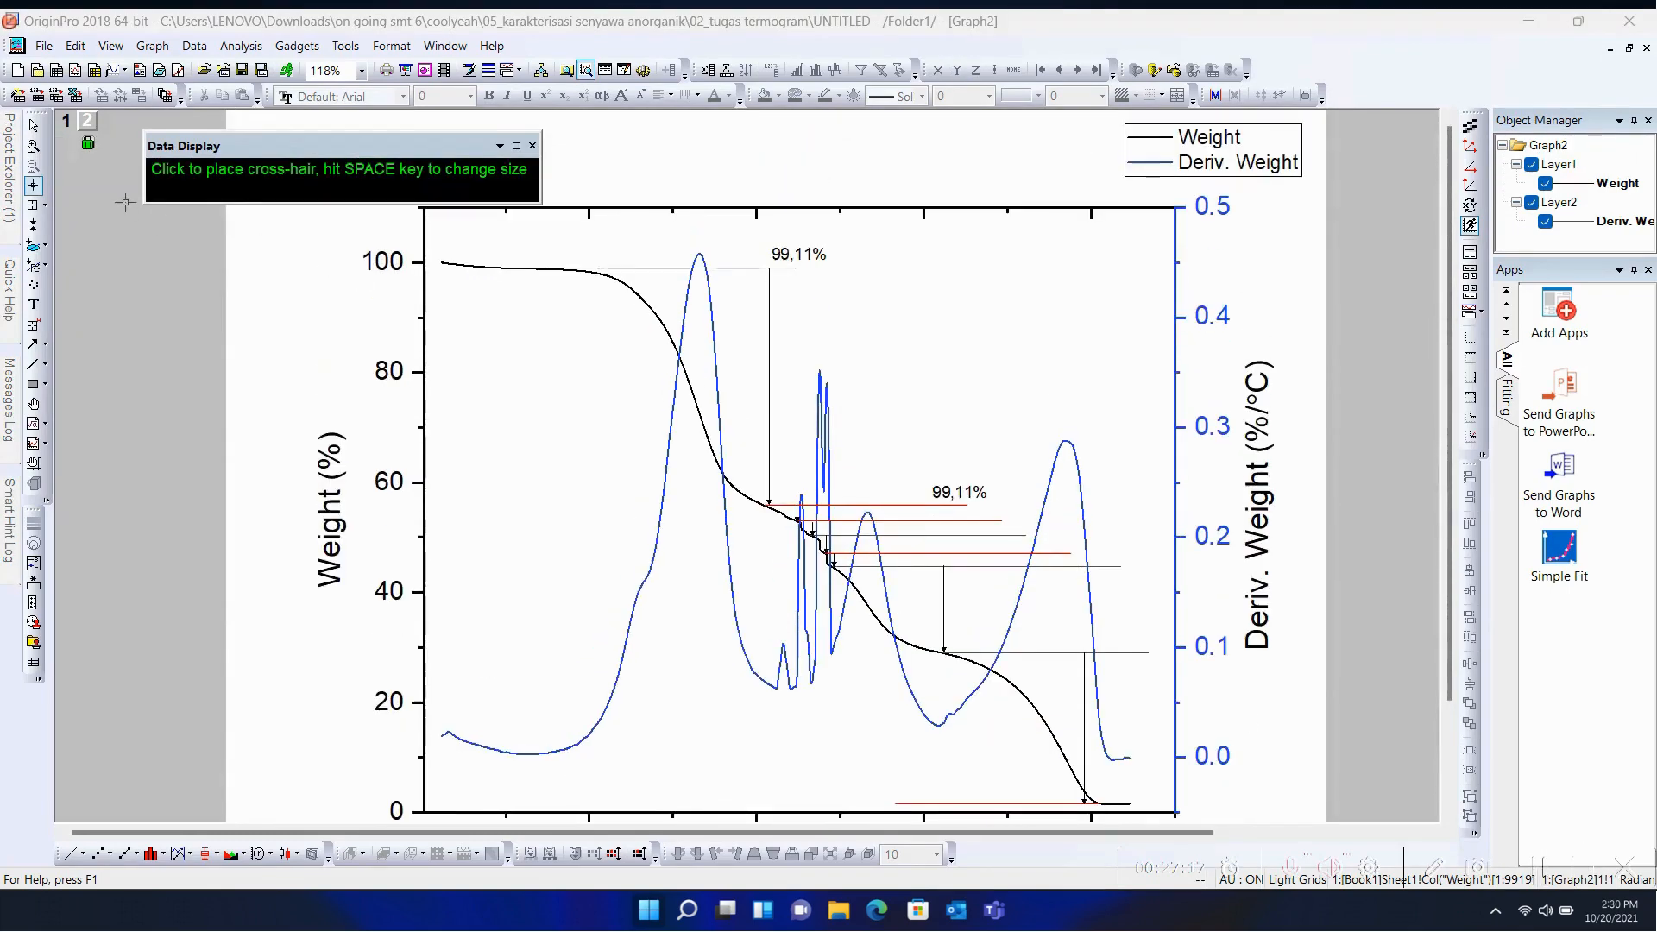
left_click(35, 126)
scroll(890, 519, "up", 5)
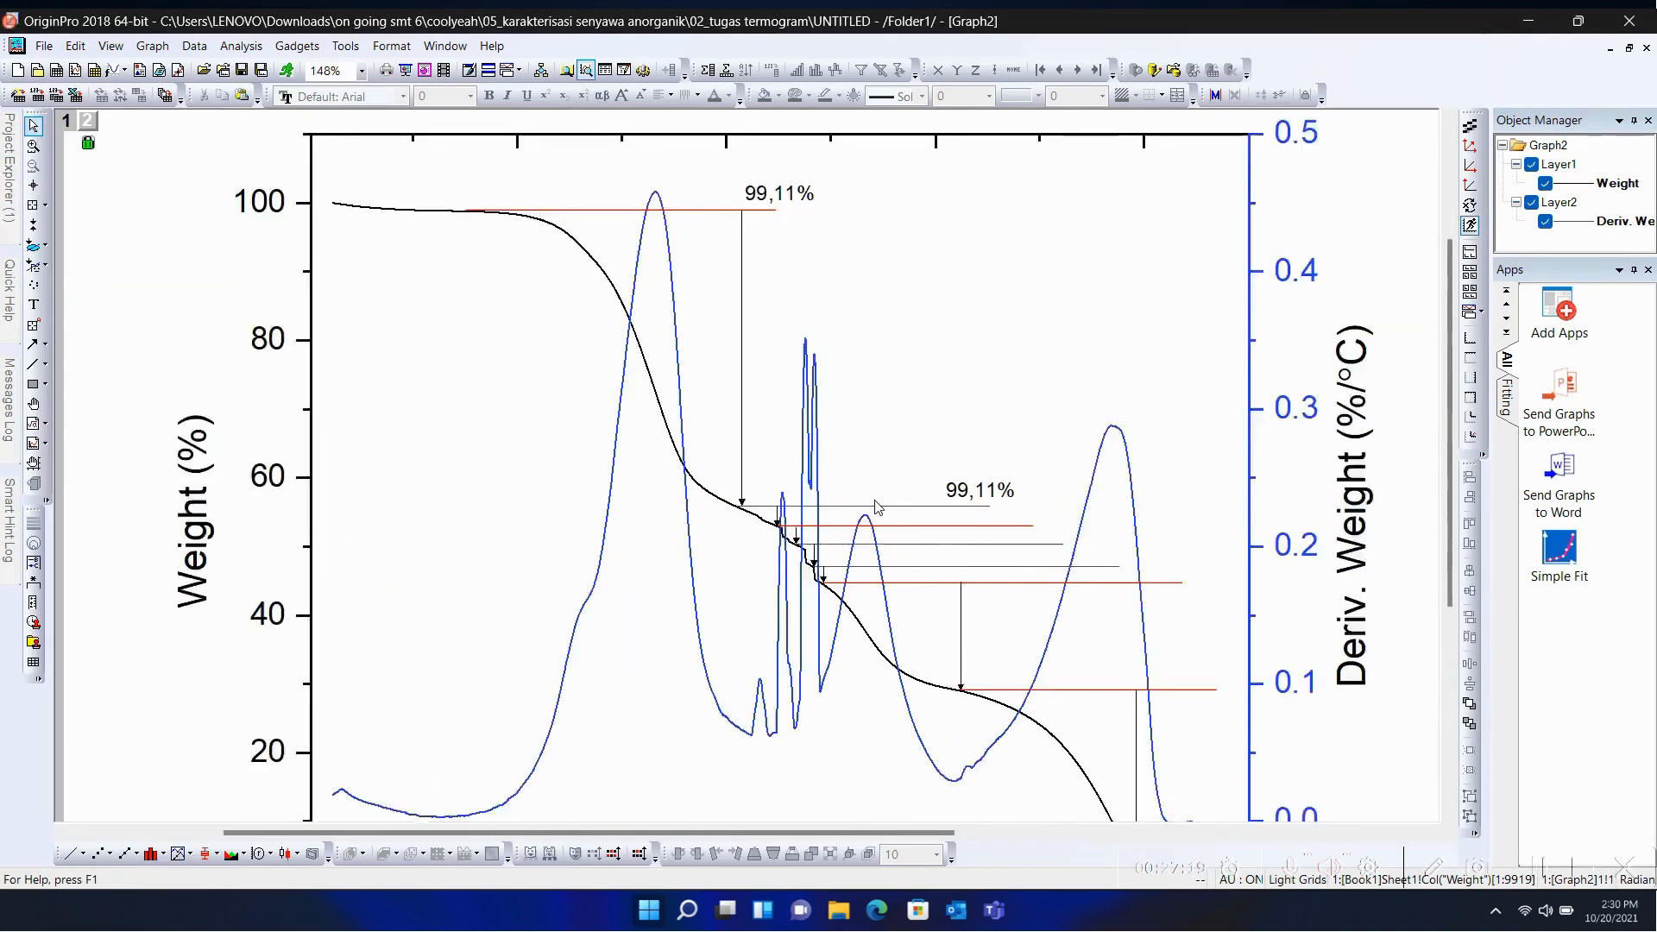
left_click(33, 185)
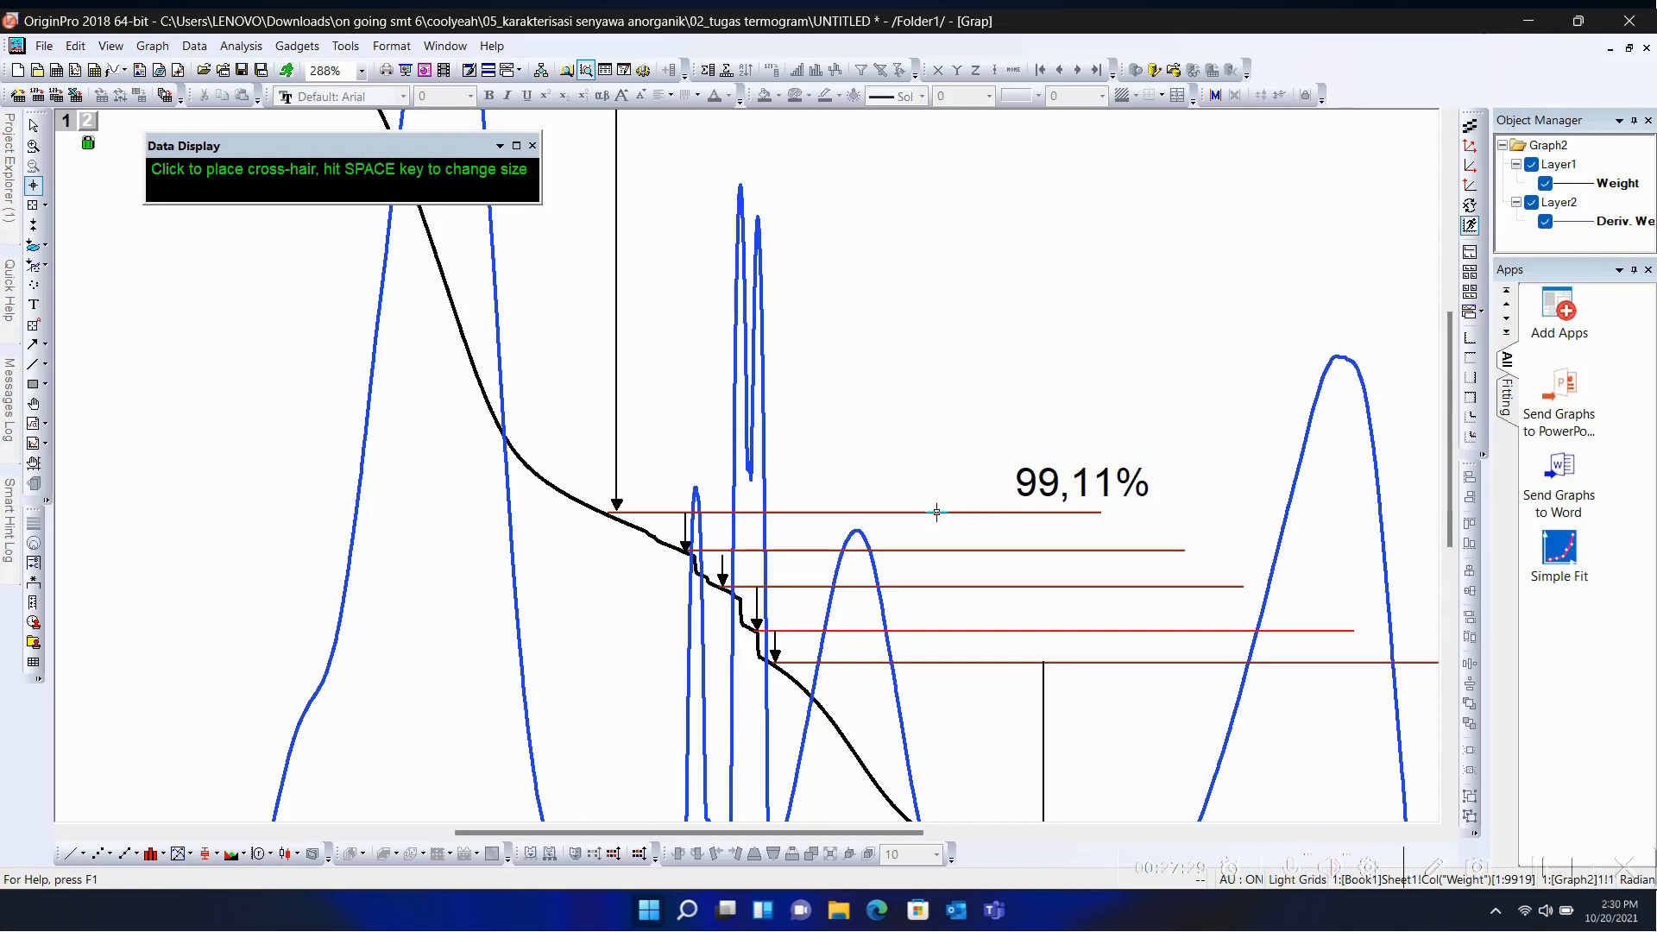
left_click(937, 513)
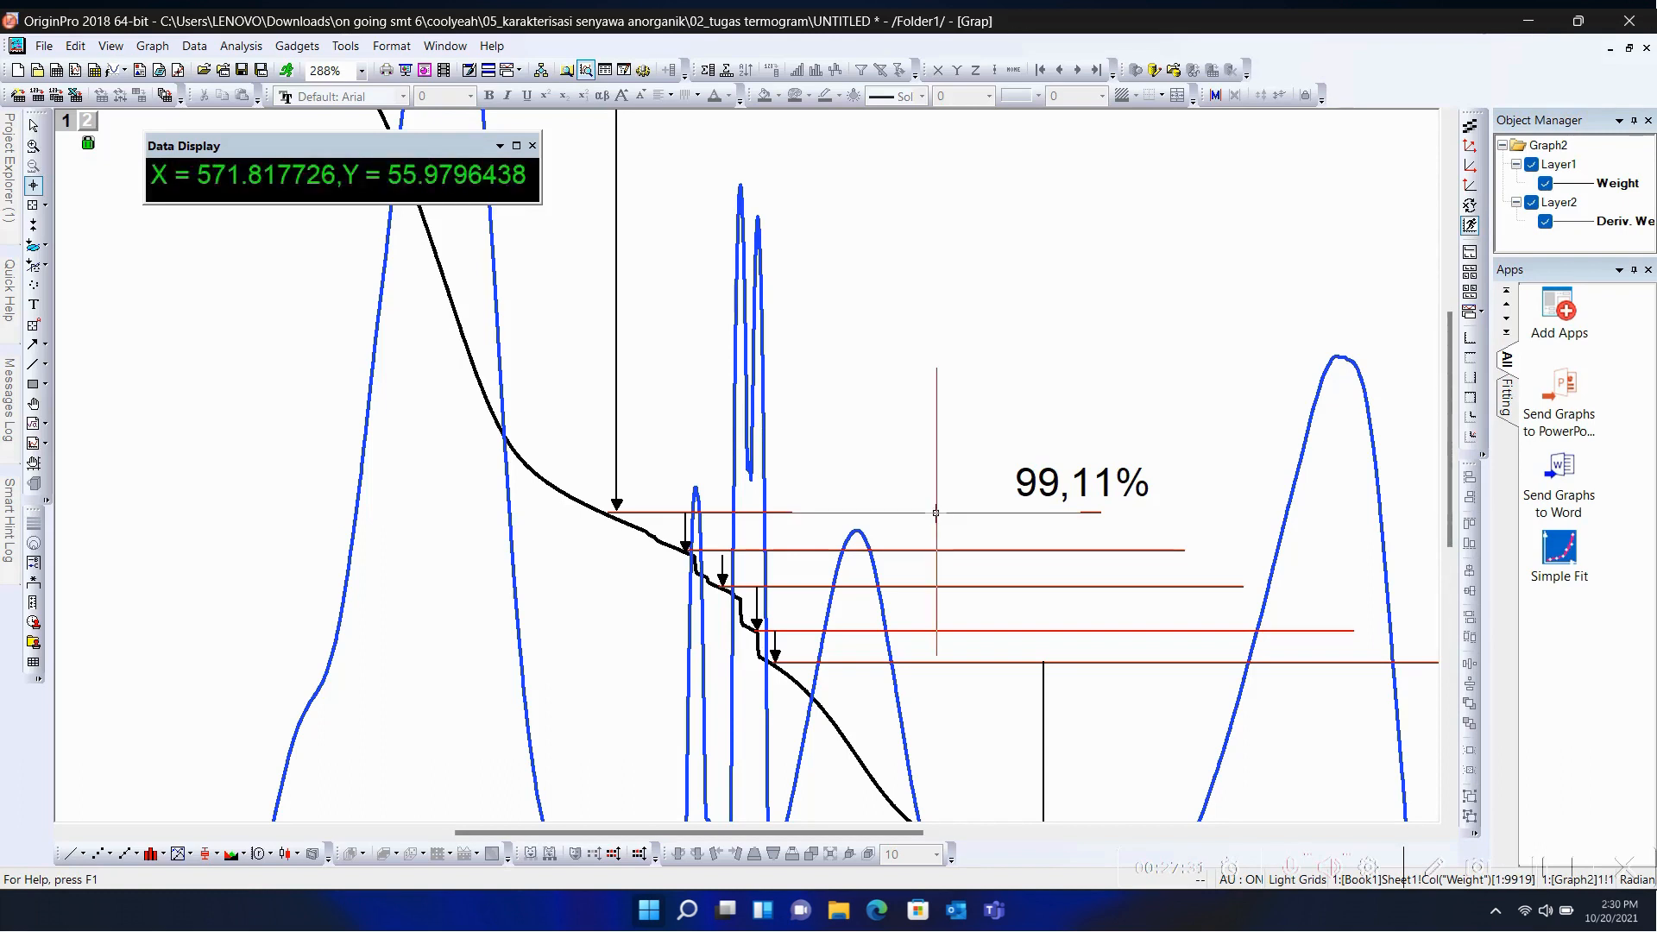
left_click(928, 513)
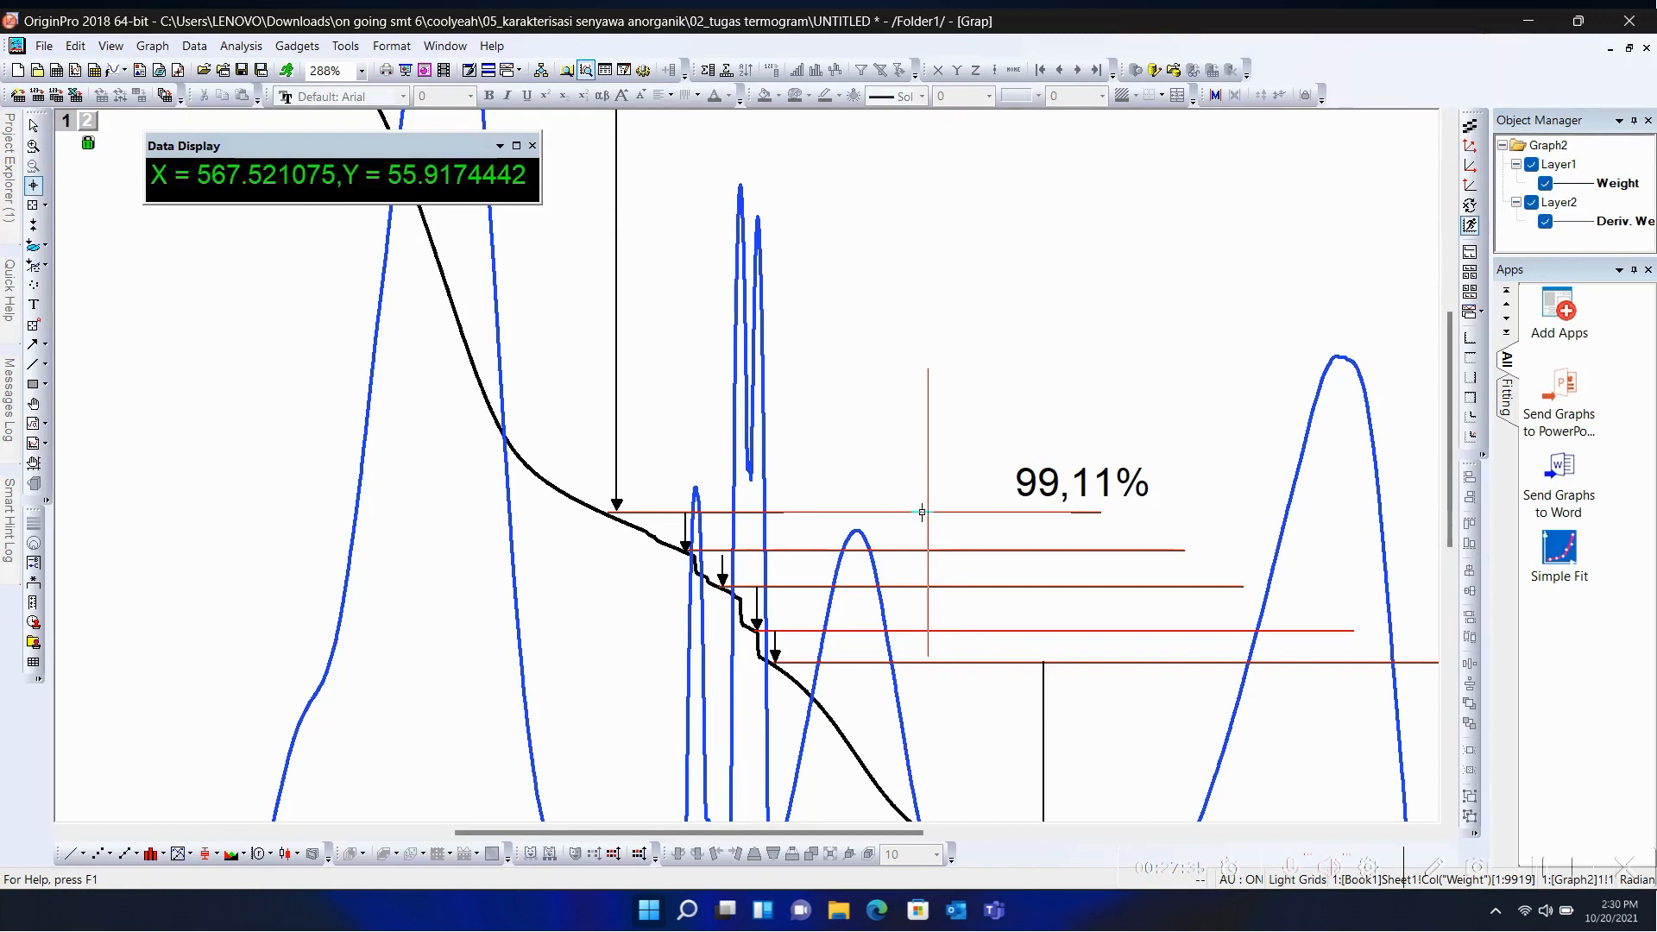
scroll(922, 512, "up", 1)
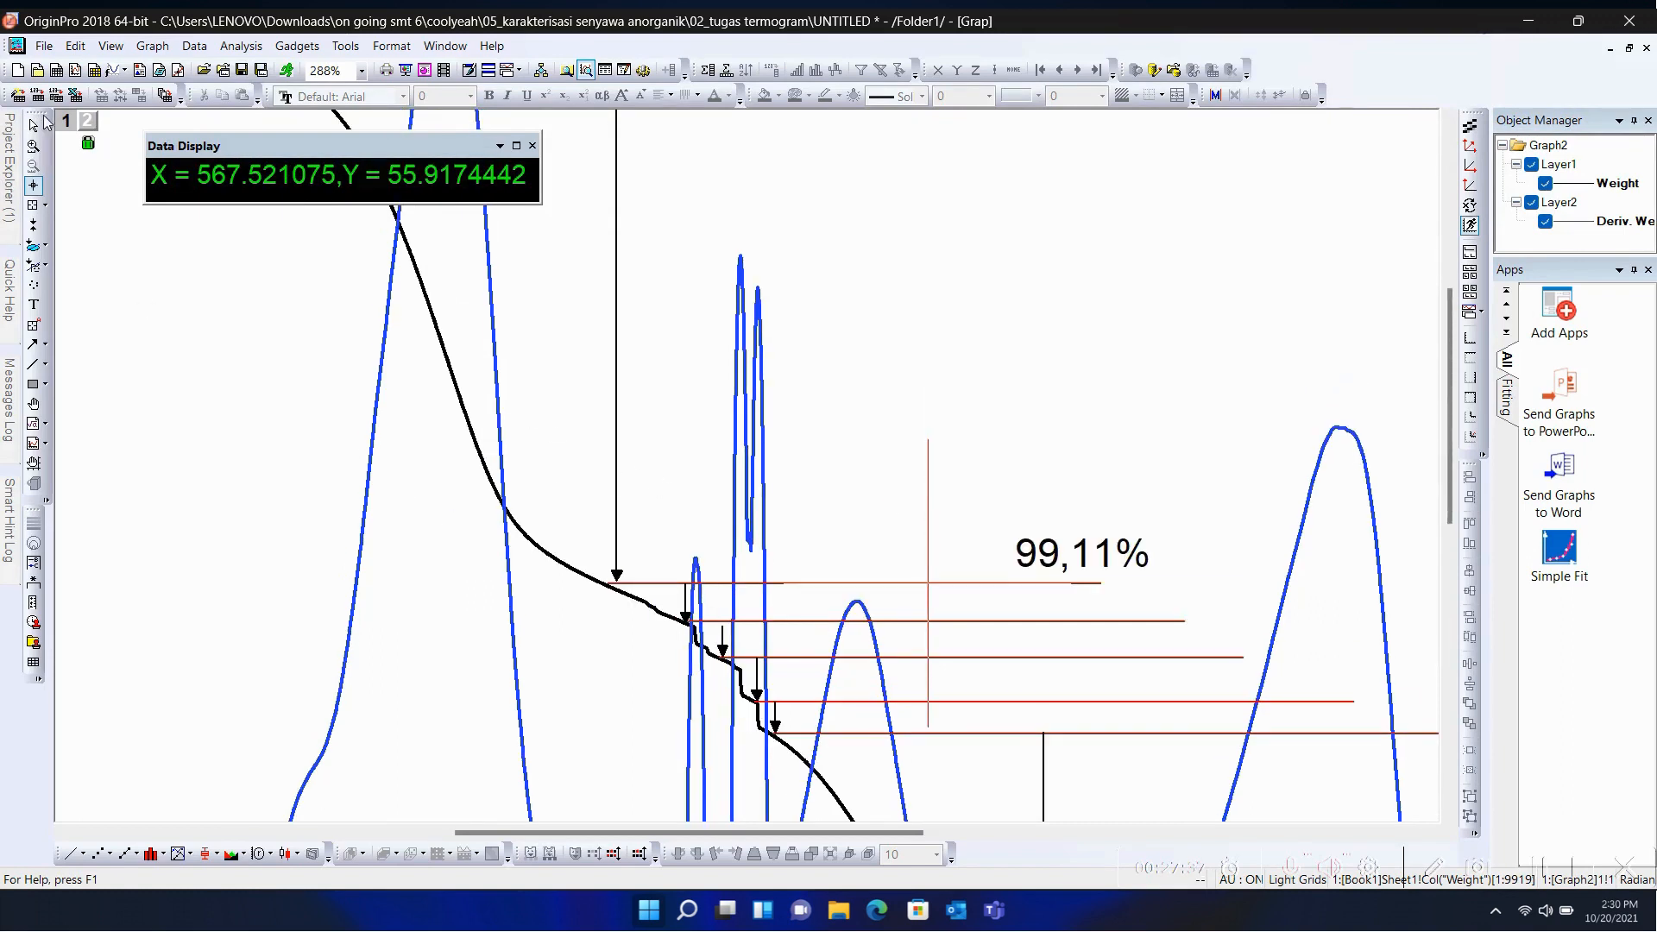
mouse_move(8, 129)
left_click(286, 120)
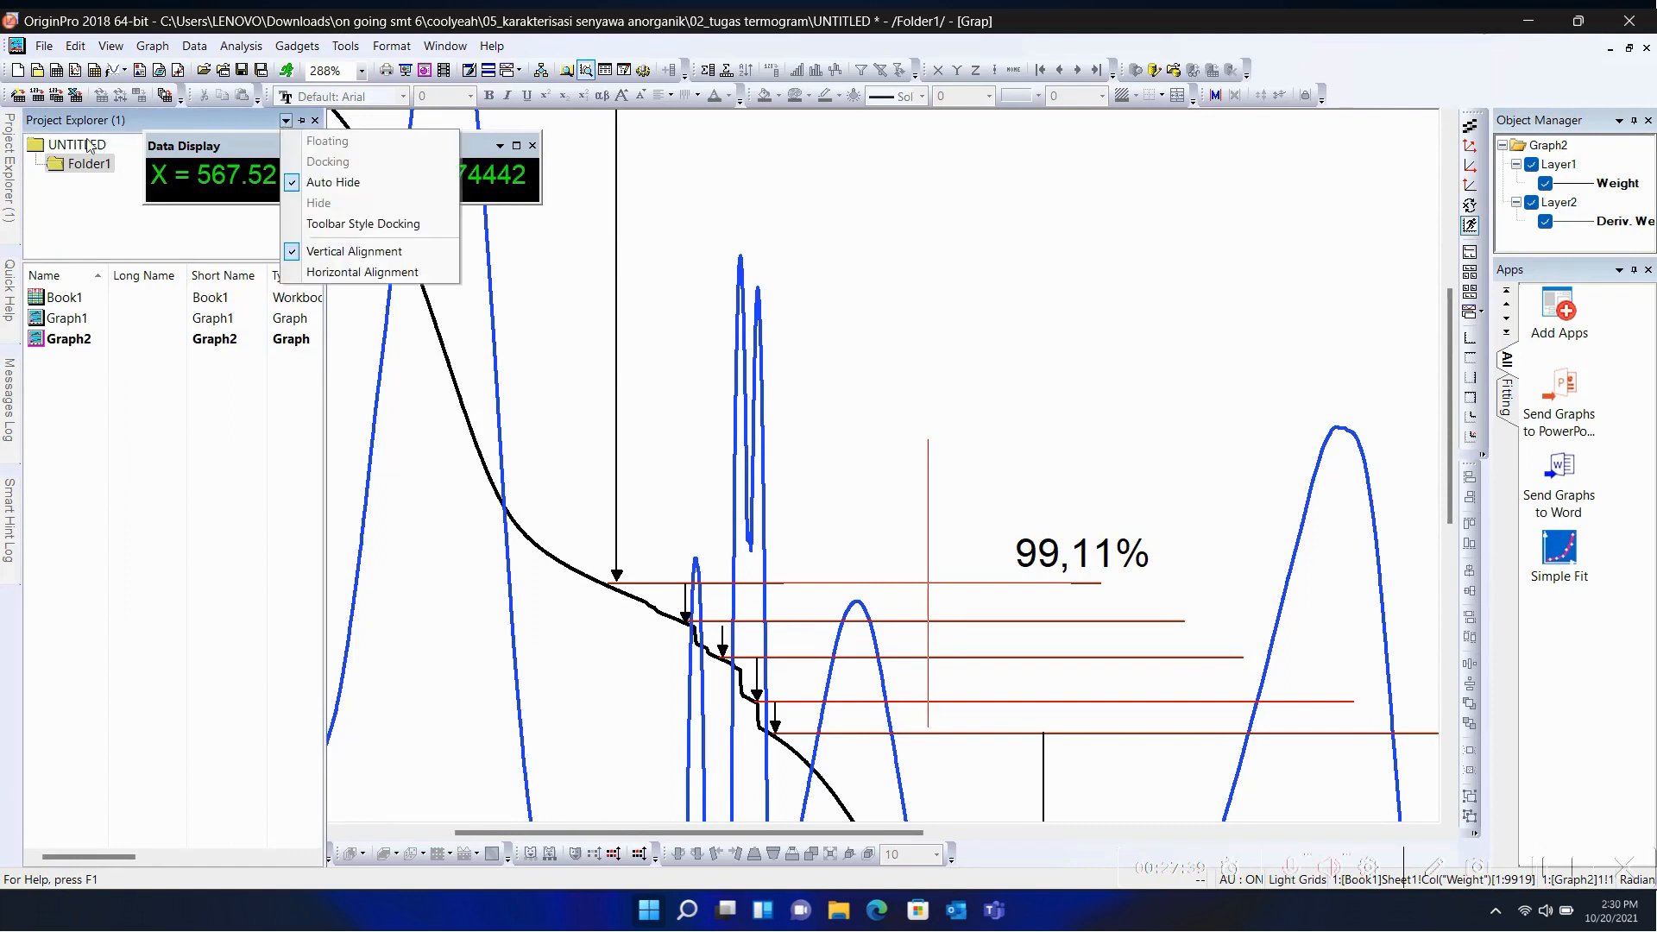
left_click(289, 121)
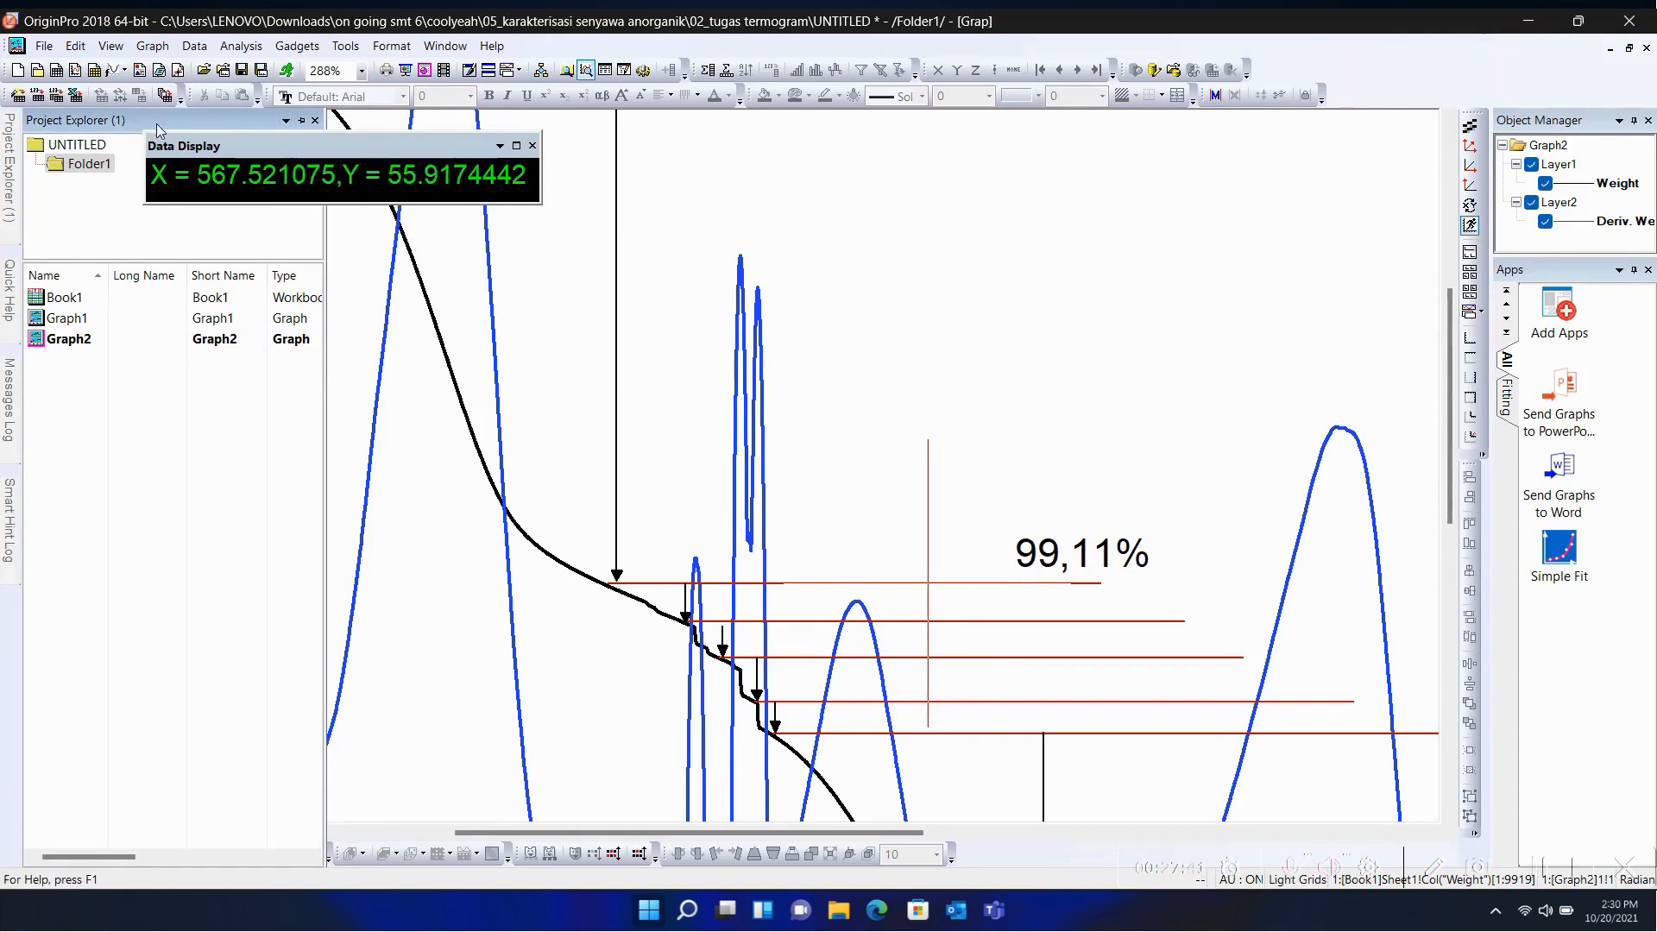
left_click(286, 120)
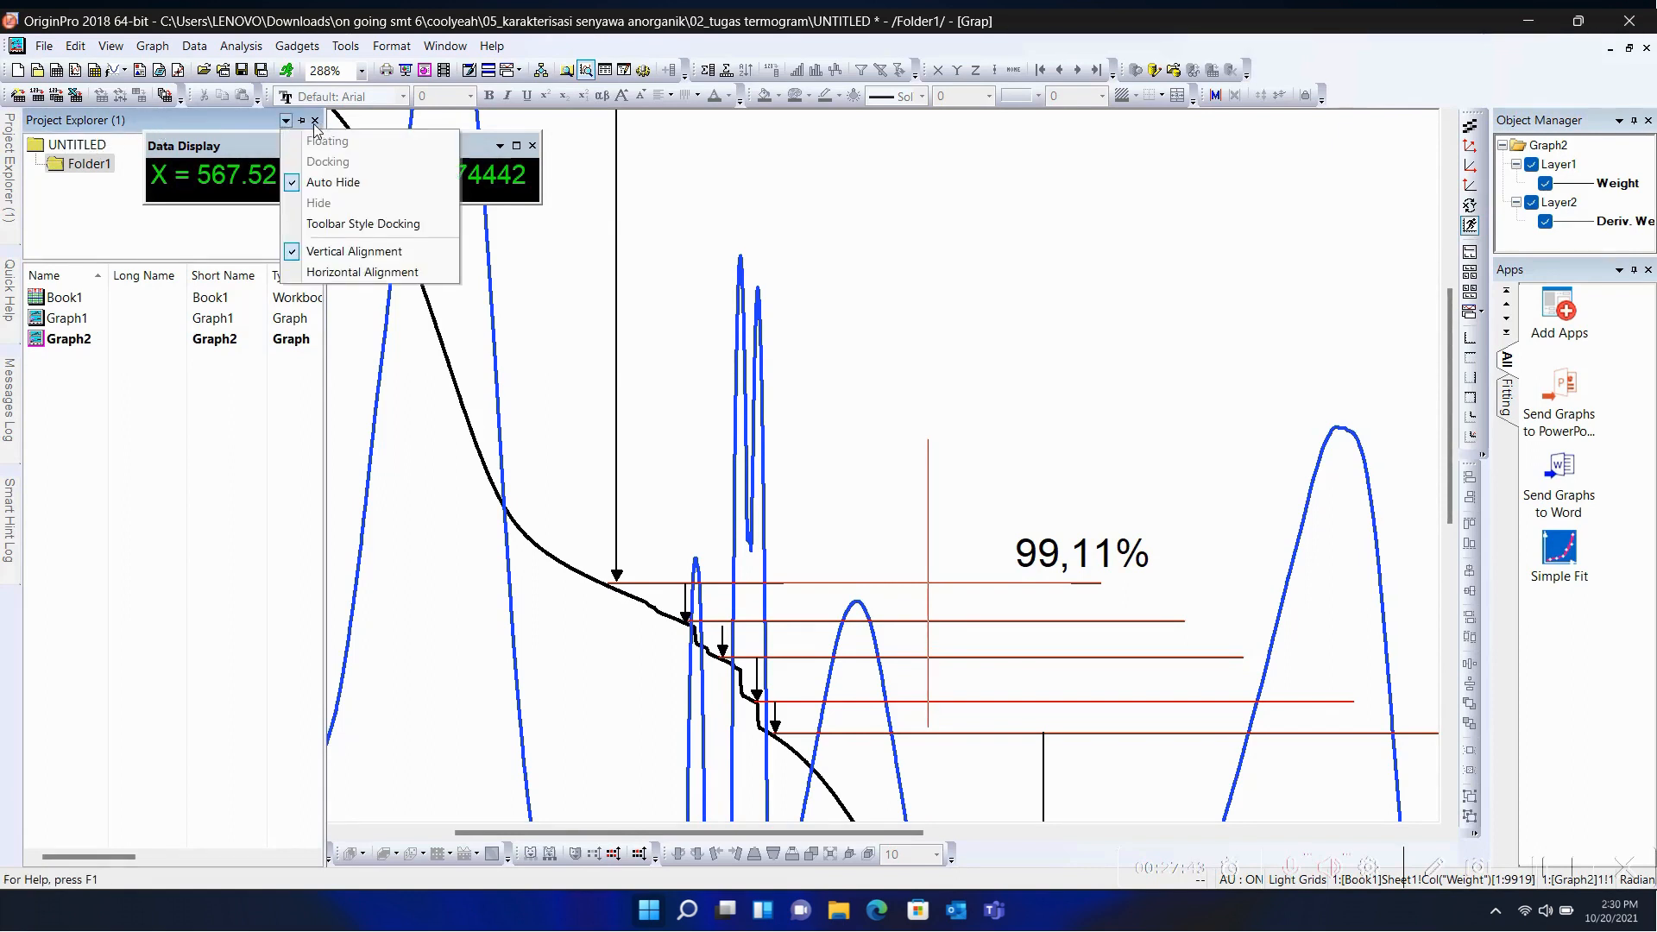
left_click(315, 127)
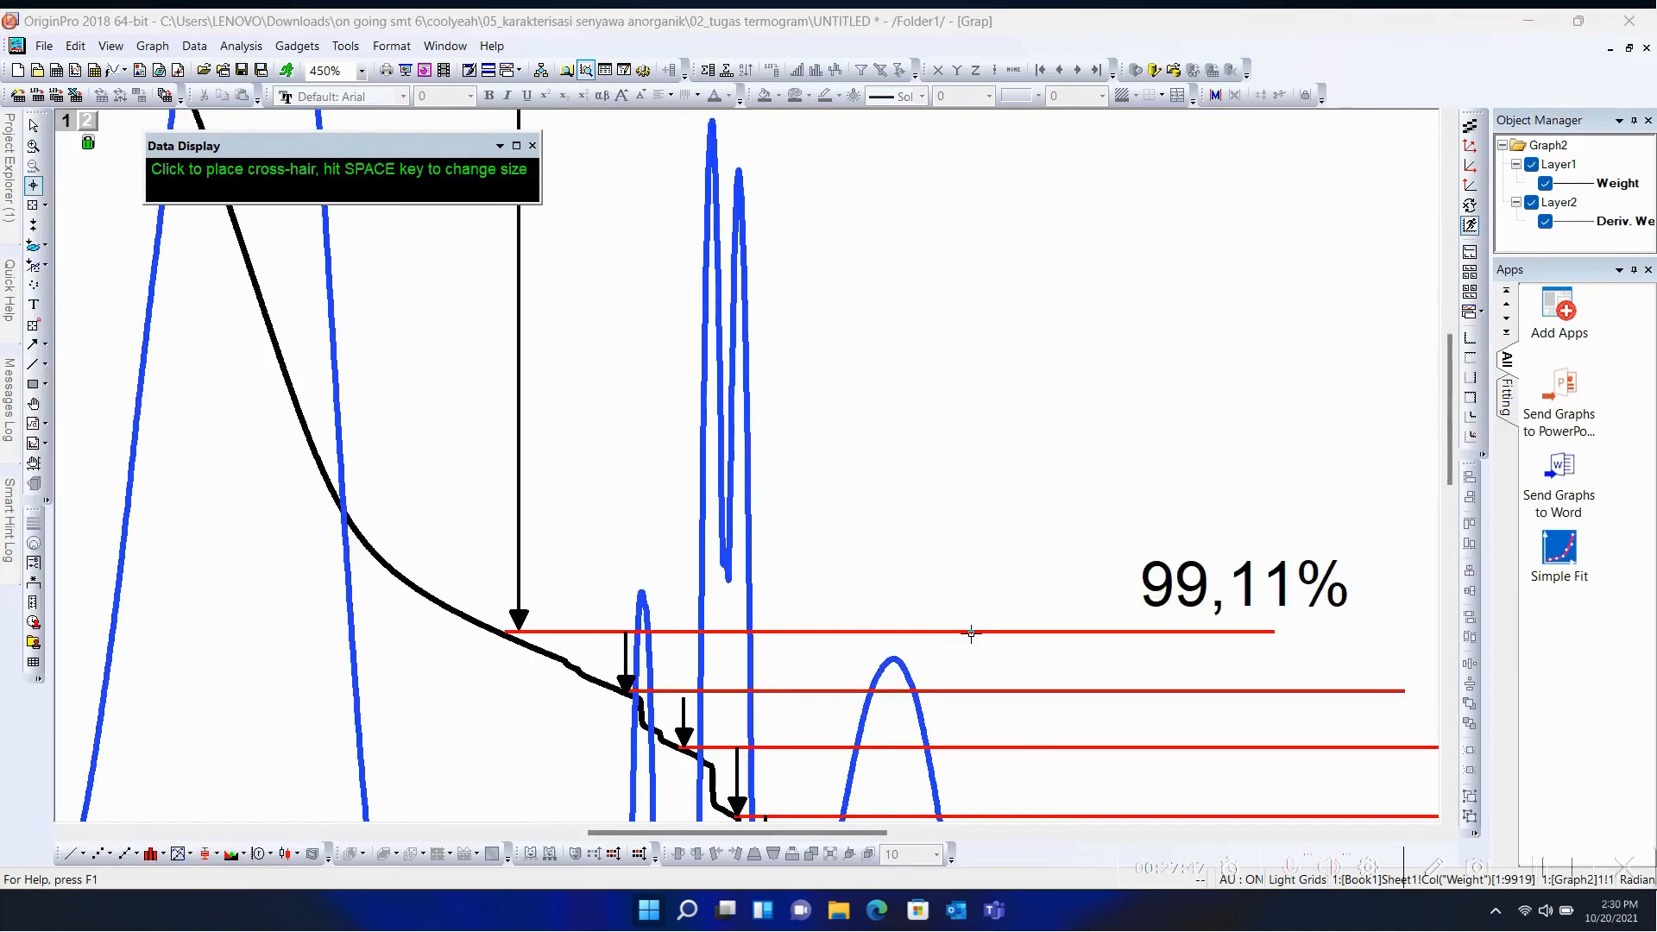
Step: Take another Screen Reader reading on the second horizontal line and change the copied label above it to 56,01%
left_click(972, 633)
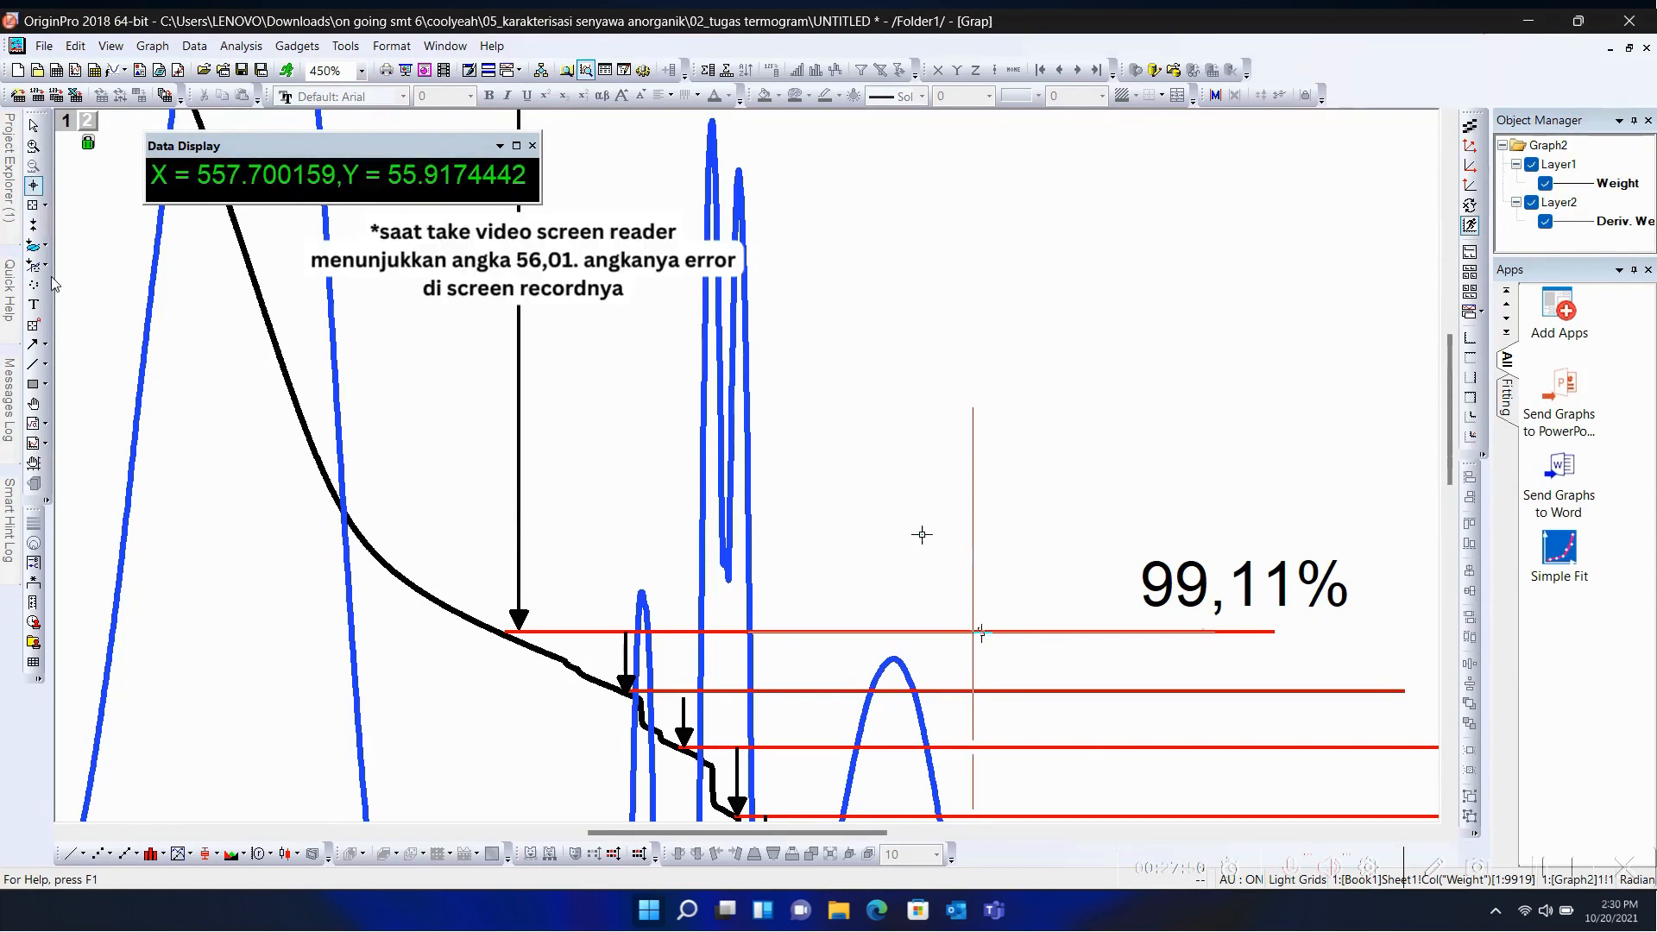
left_click(34, 304)
left_click(1244, 592)
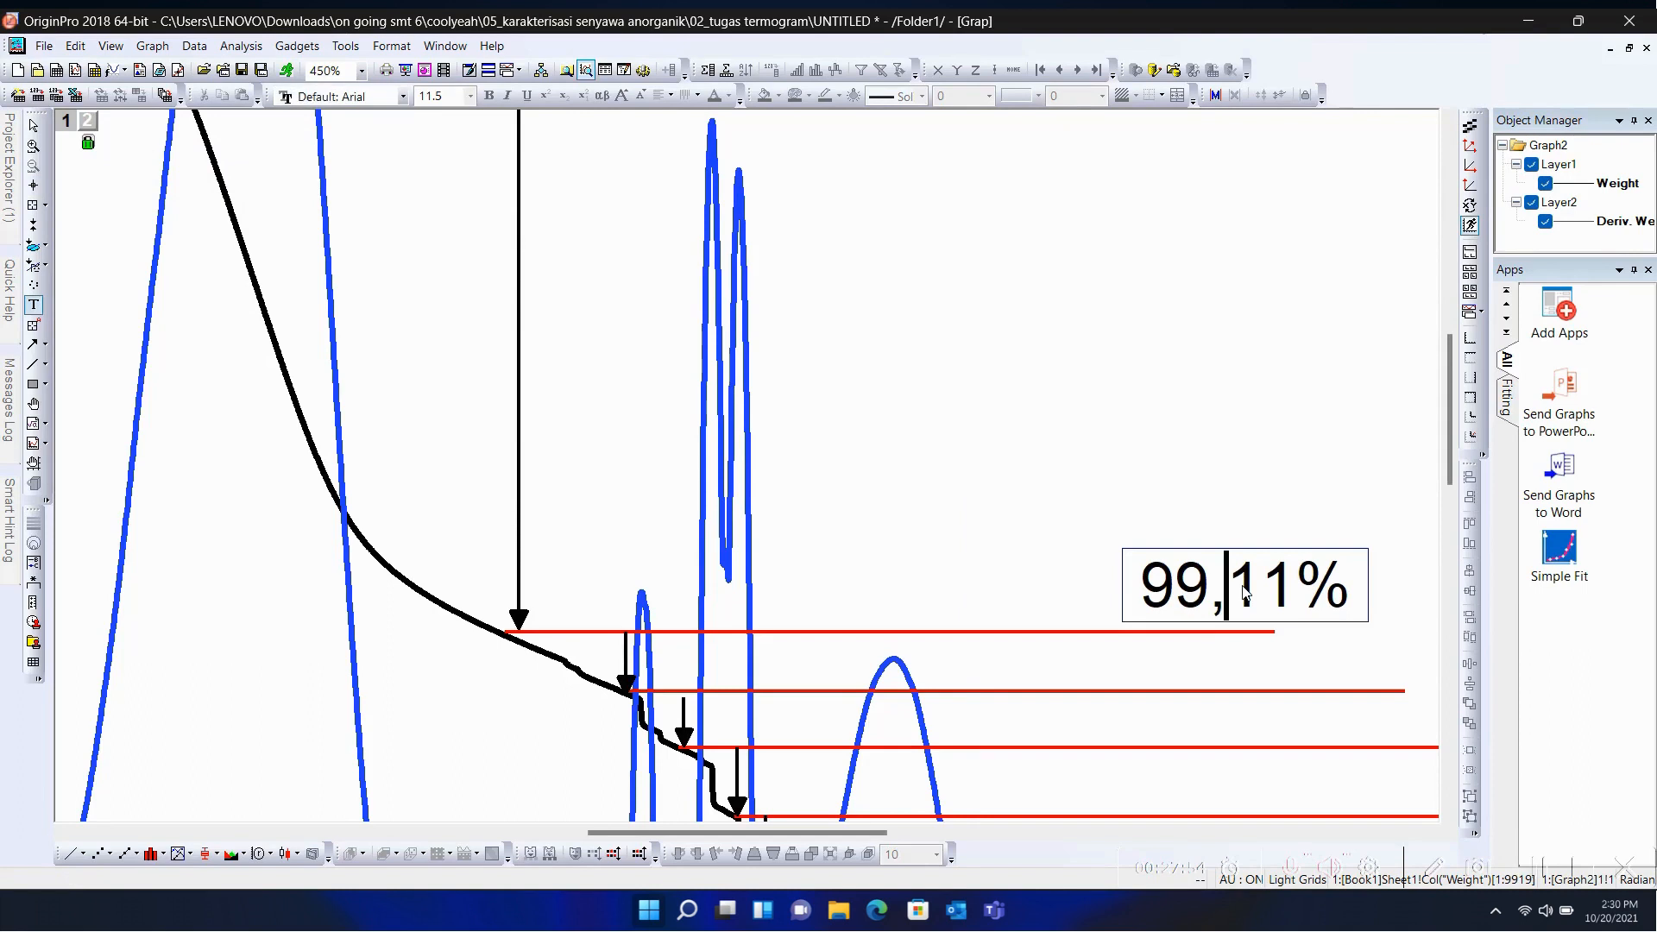
key("Delete")
key("Delete")
key("BackSpace")
key("BackSpace")
key("BackSpace")
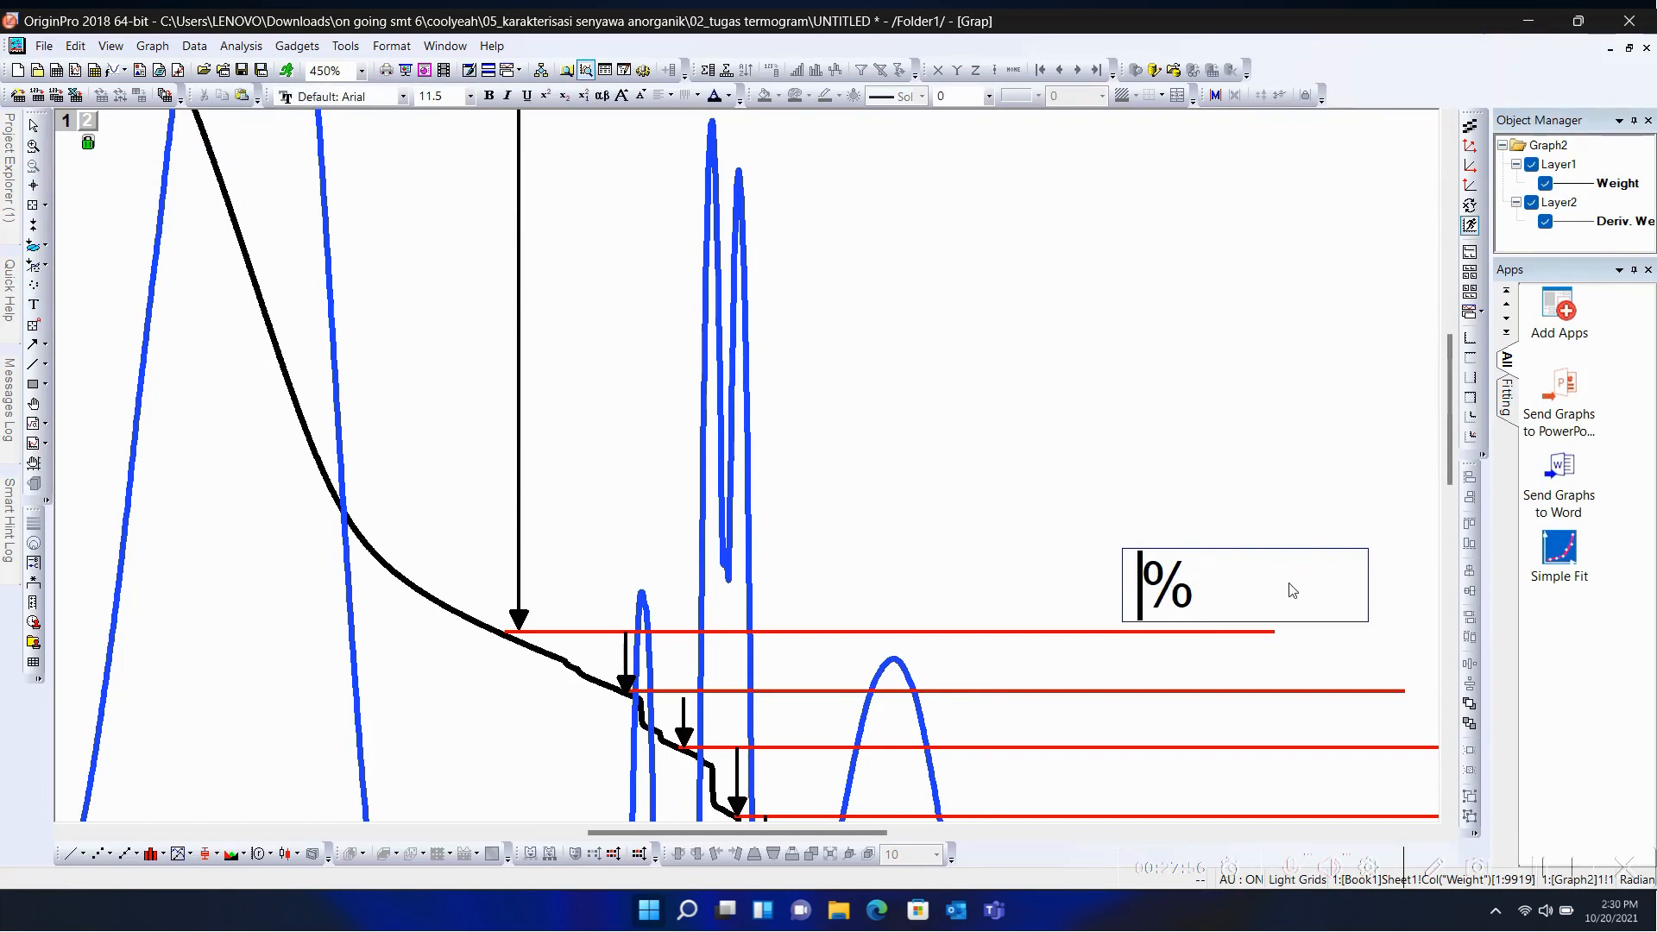
type("56,01")
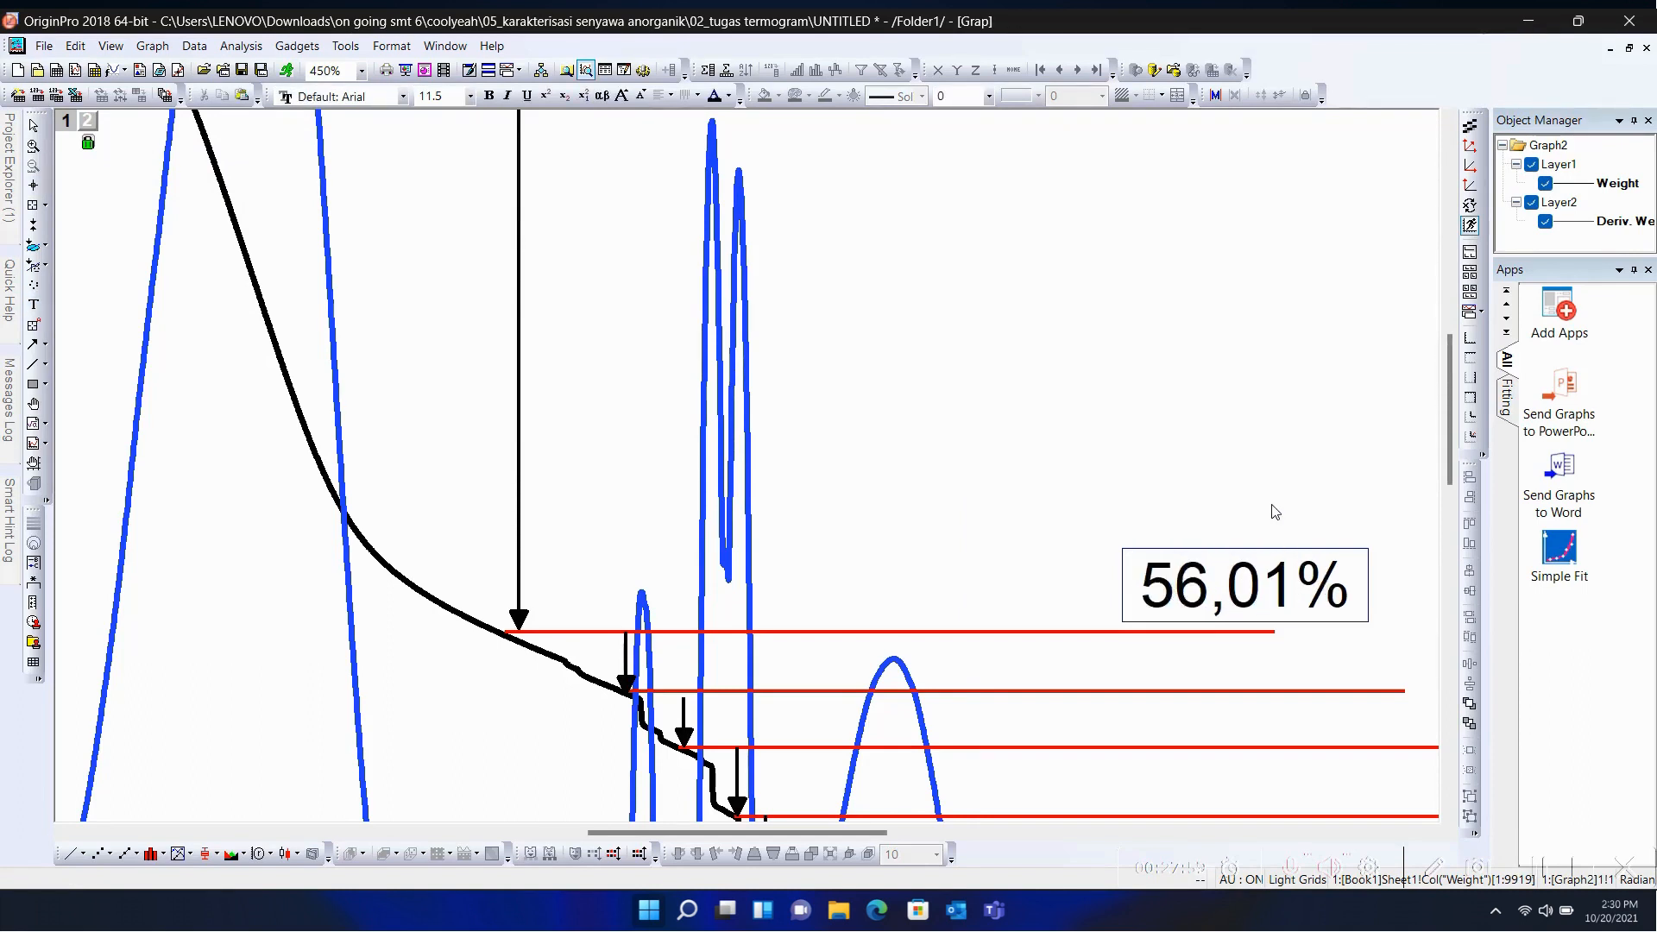
left_click(34, 127)
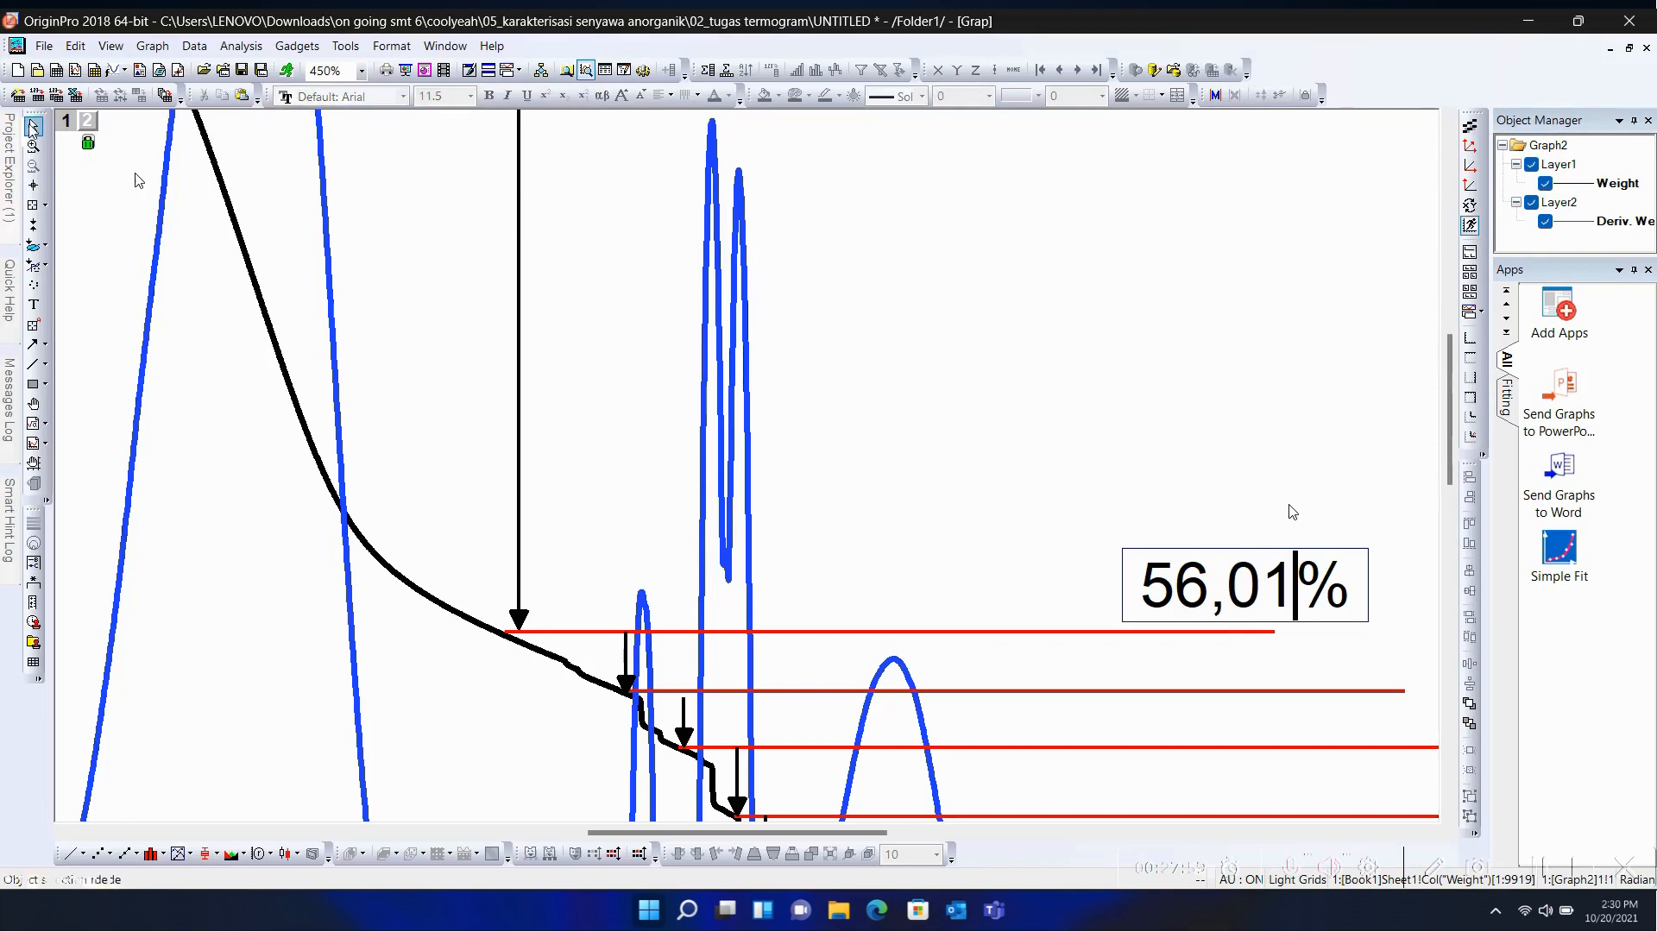
Step: Add a text label reading 43,1% in the empty area beside the longest arrow, above the 56,01% label
scroll(577, 408, "down", 5)
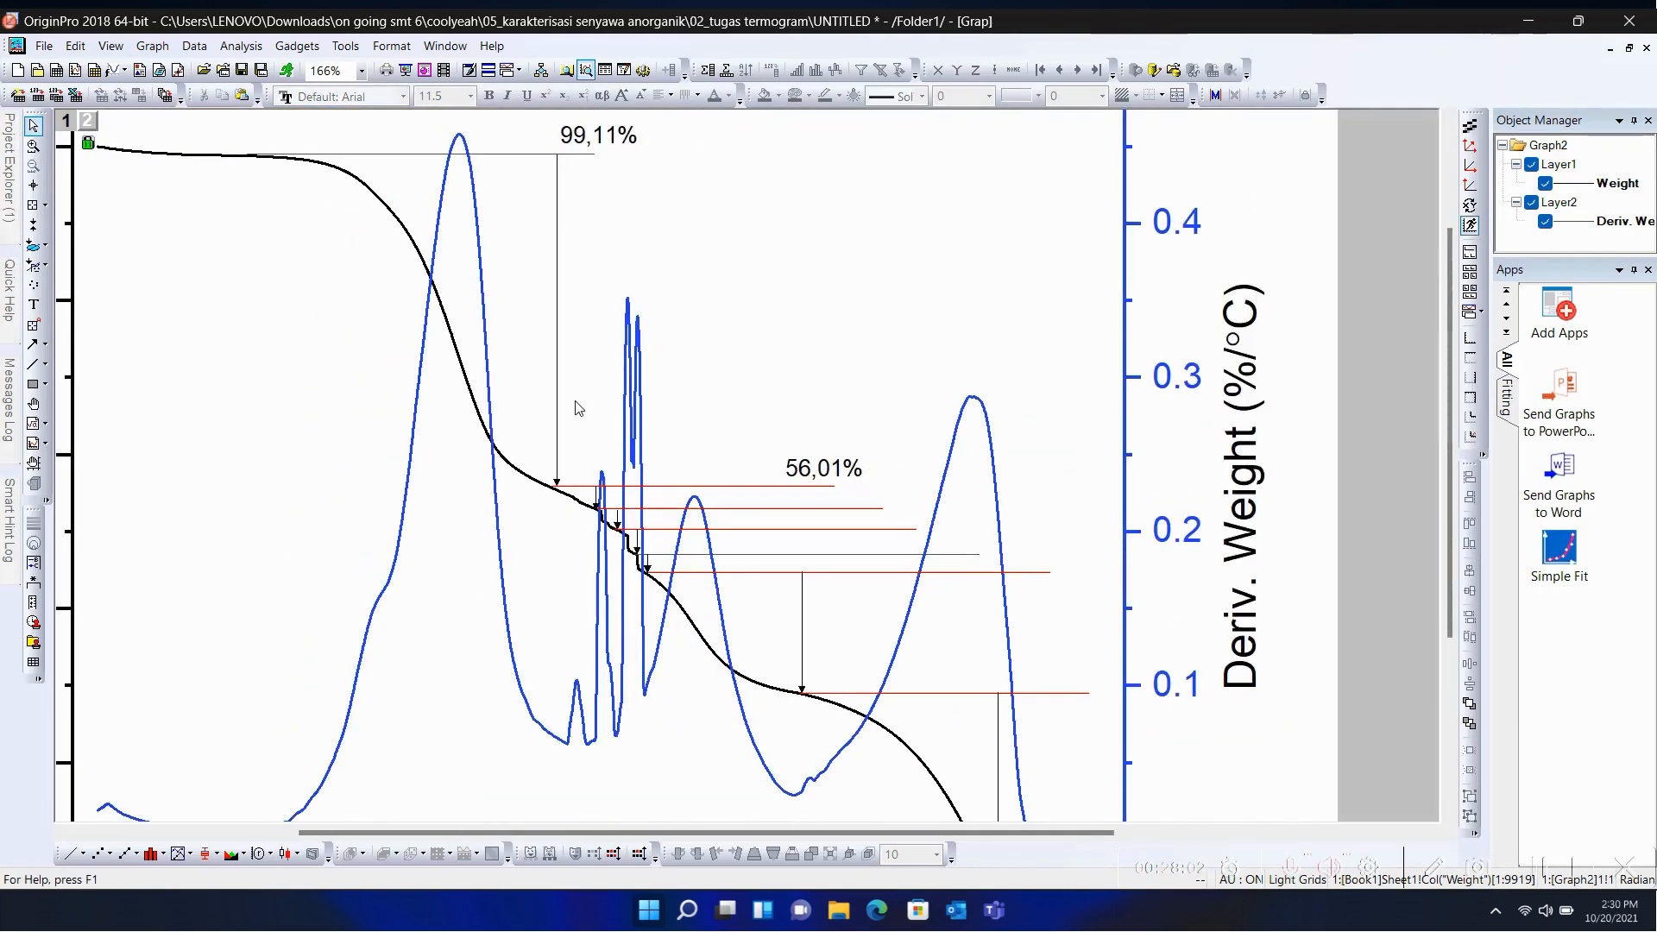
scroll(578, 408, "up", 3)
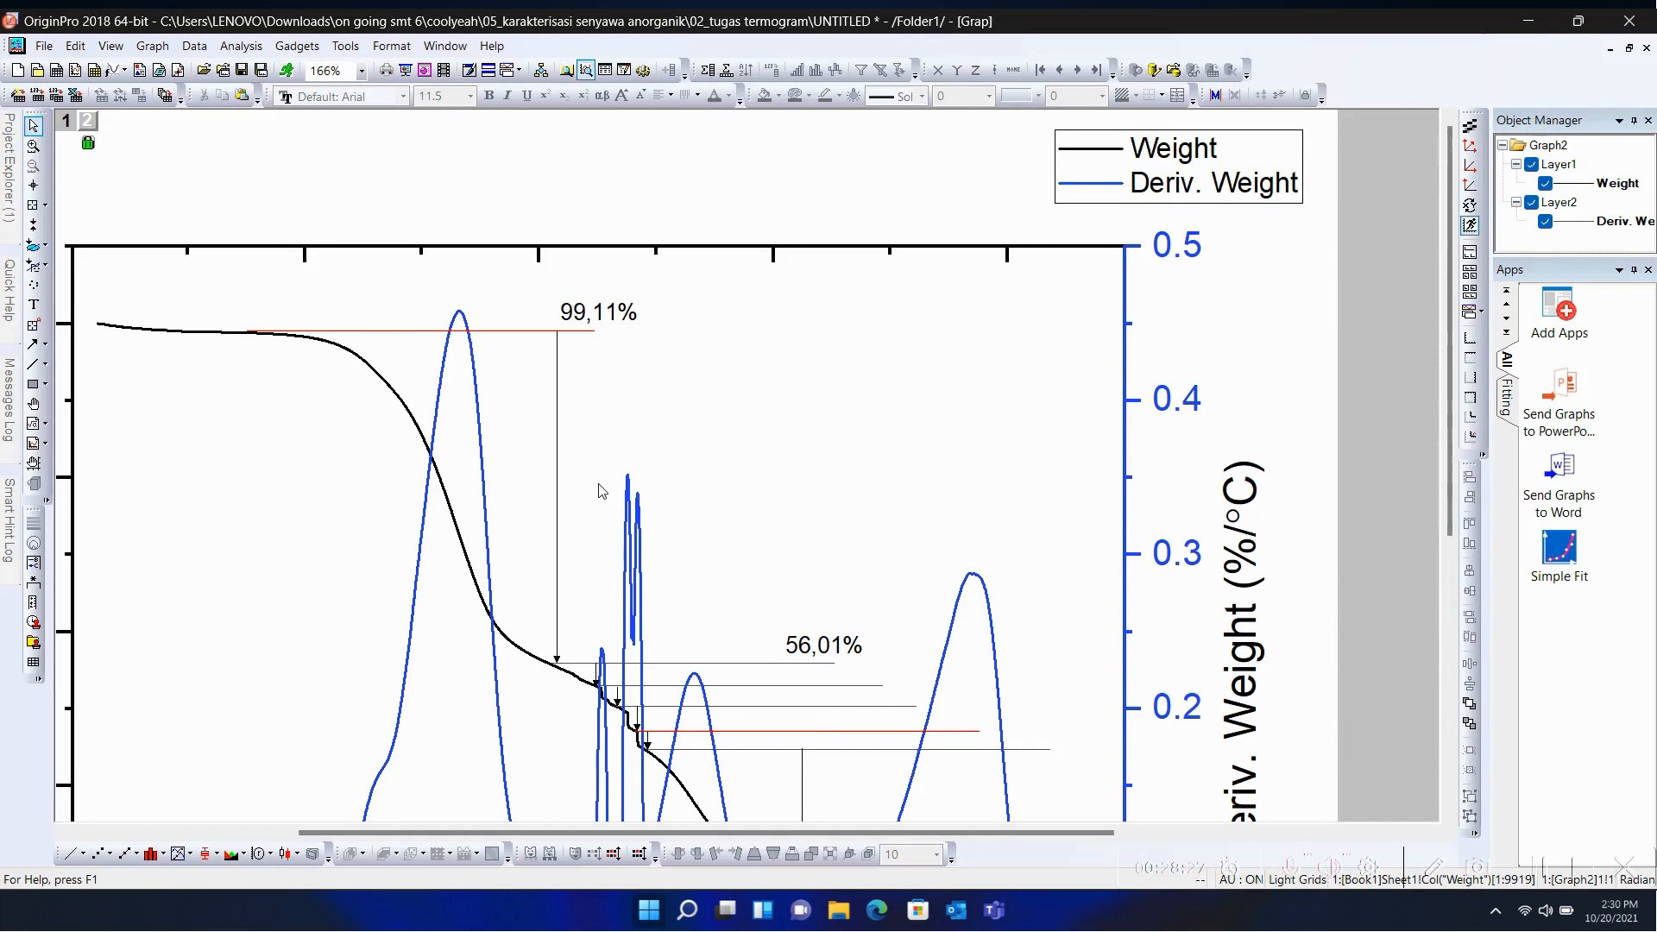
left_click(35, 305)
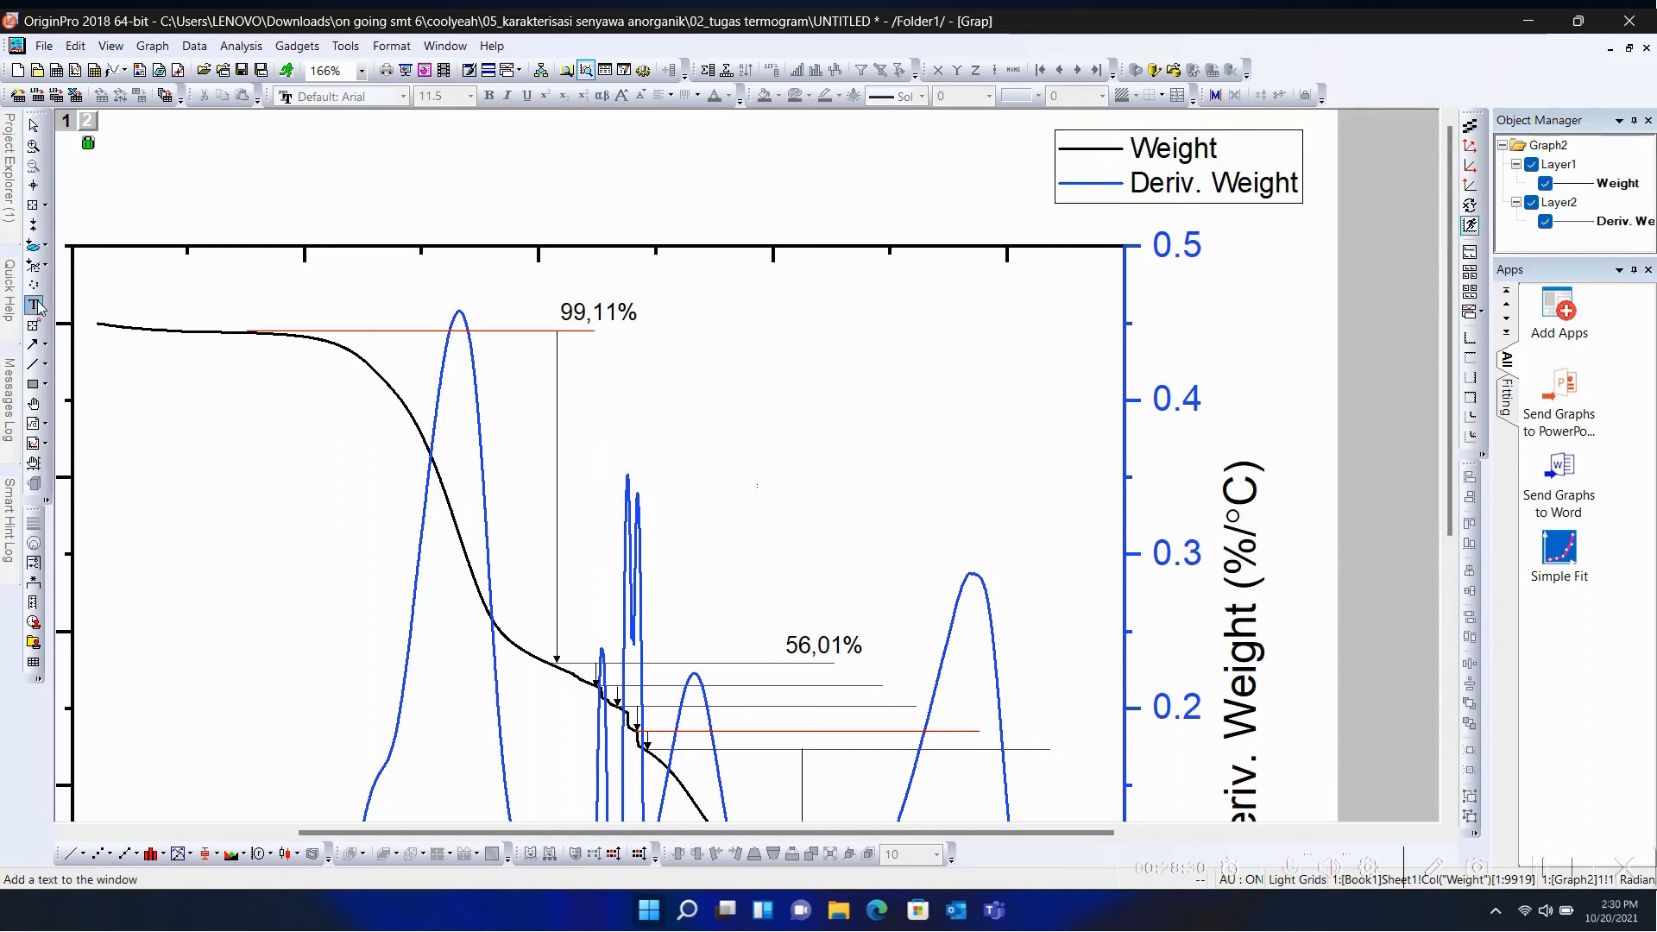
left_click(756, 482)
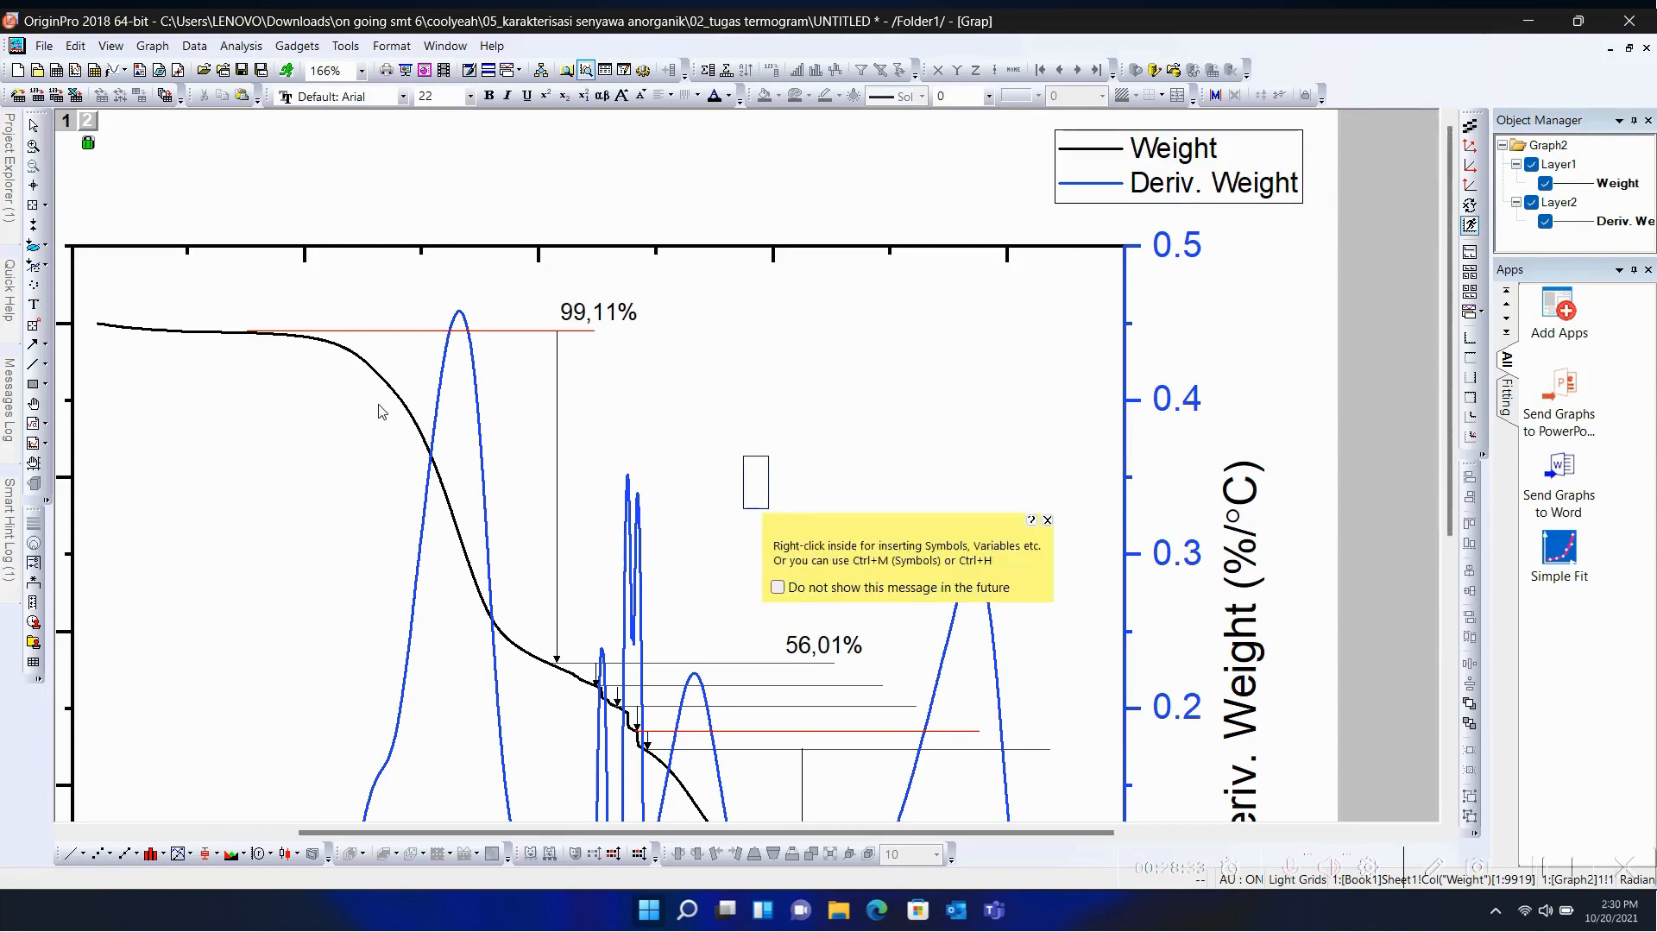
type("43,")
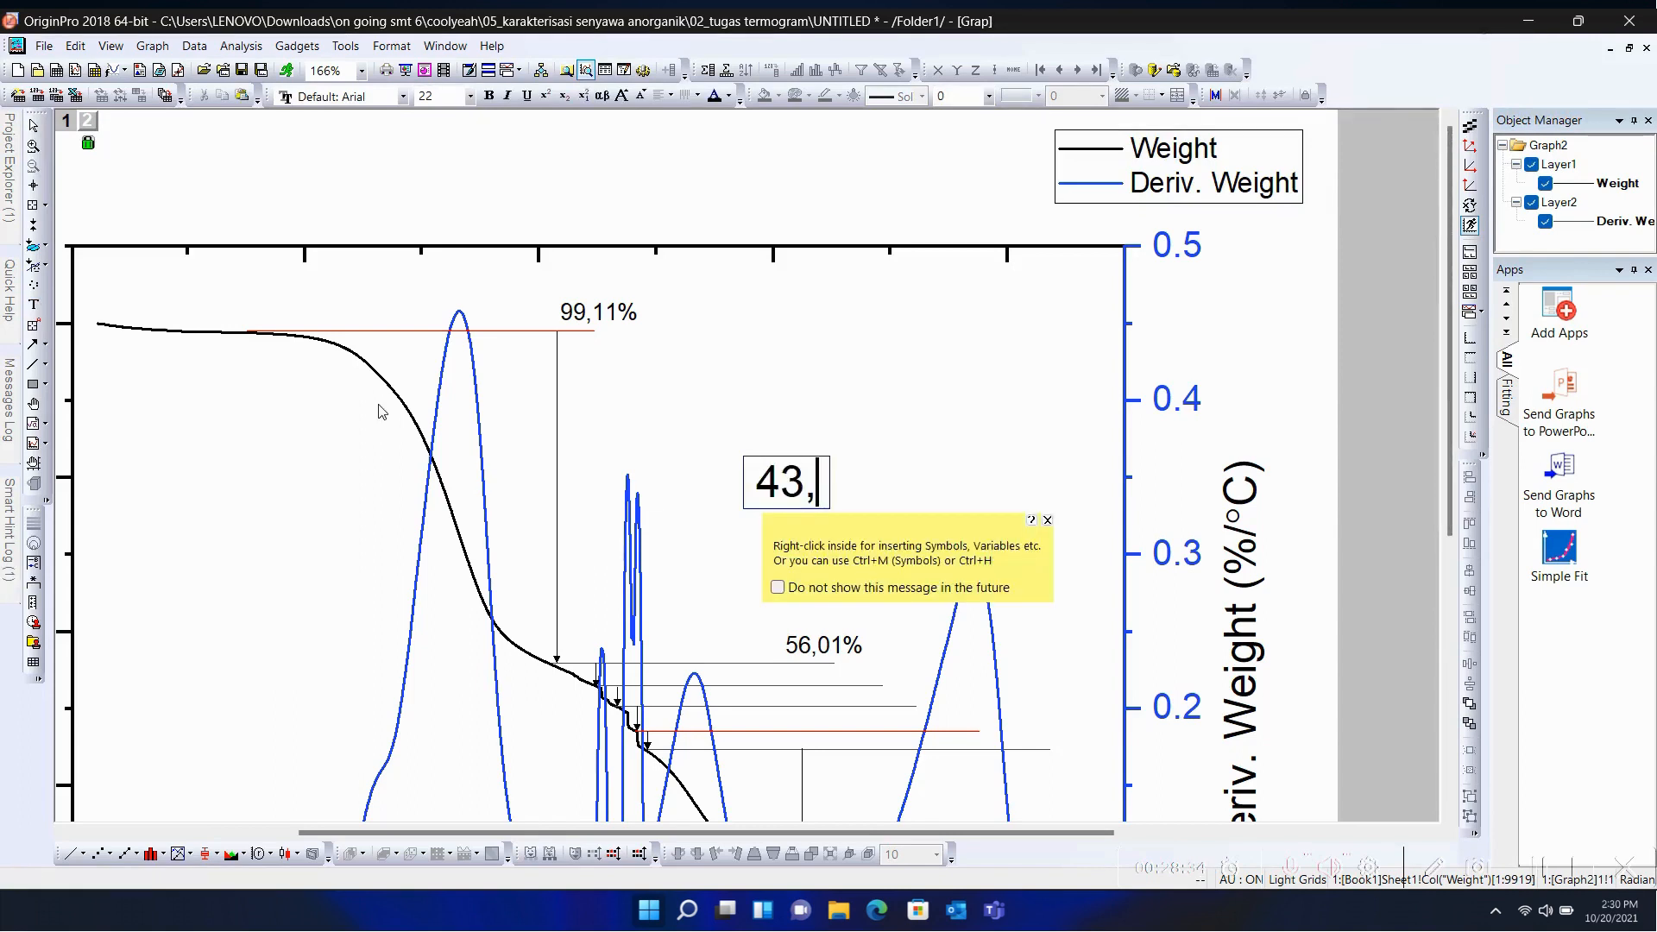
type("01%")
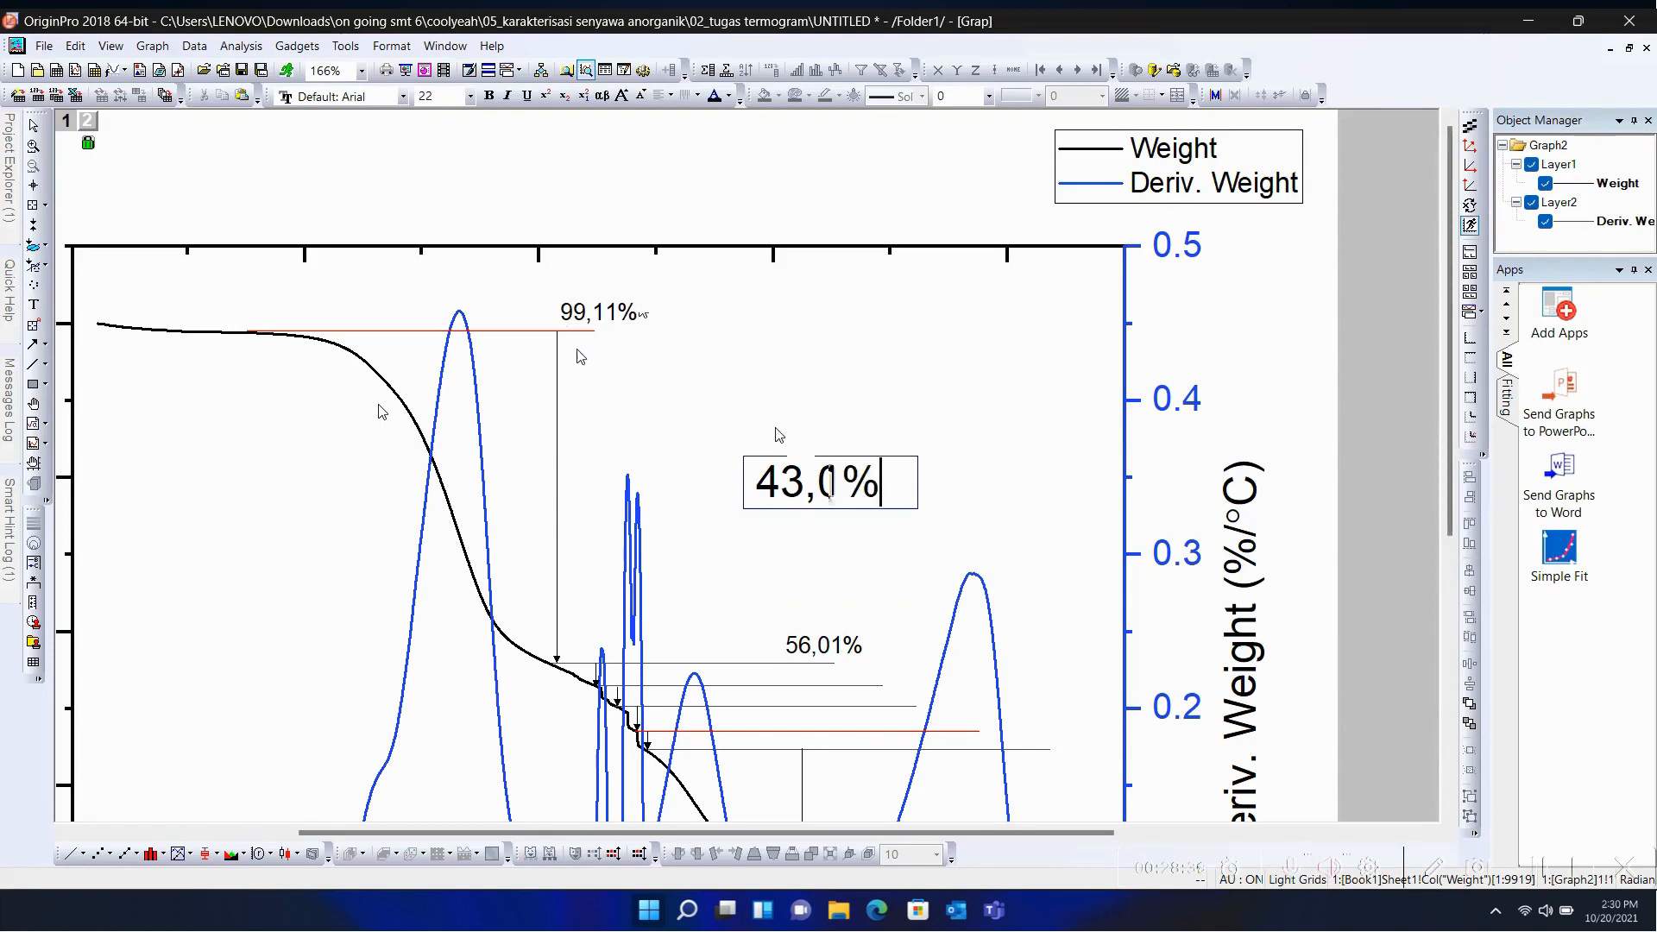
left_click(633, 265)
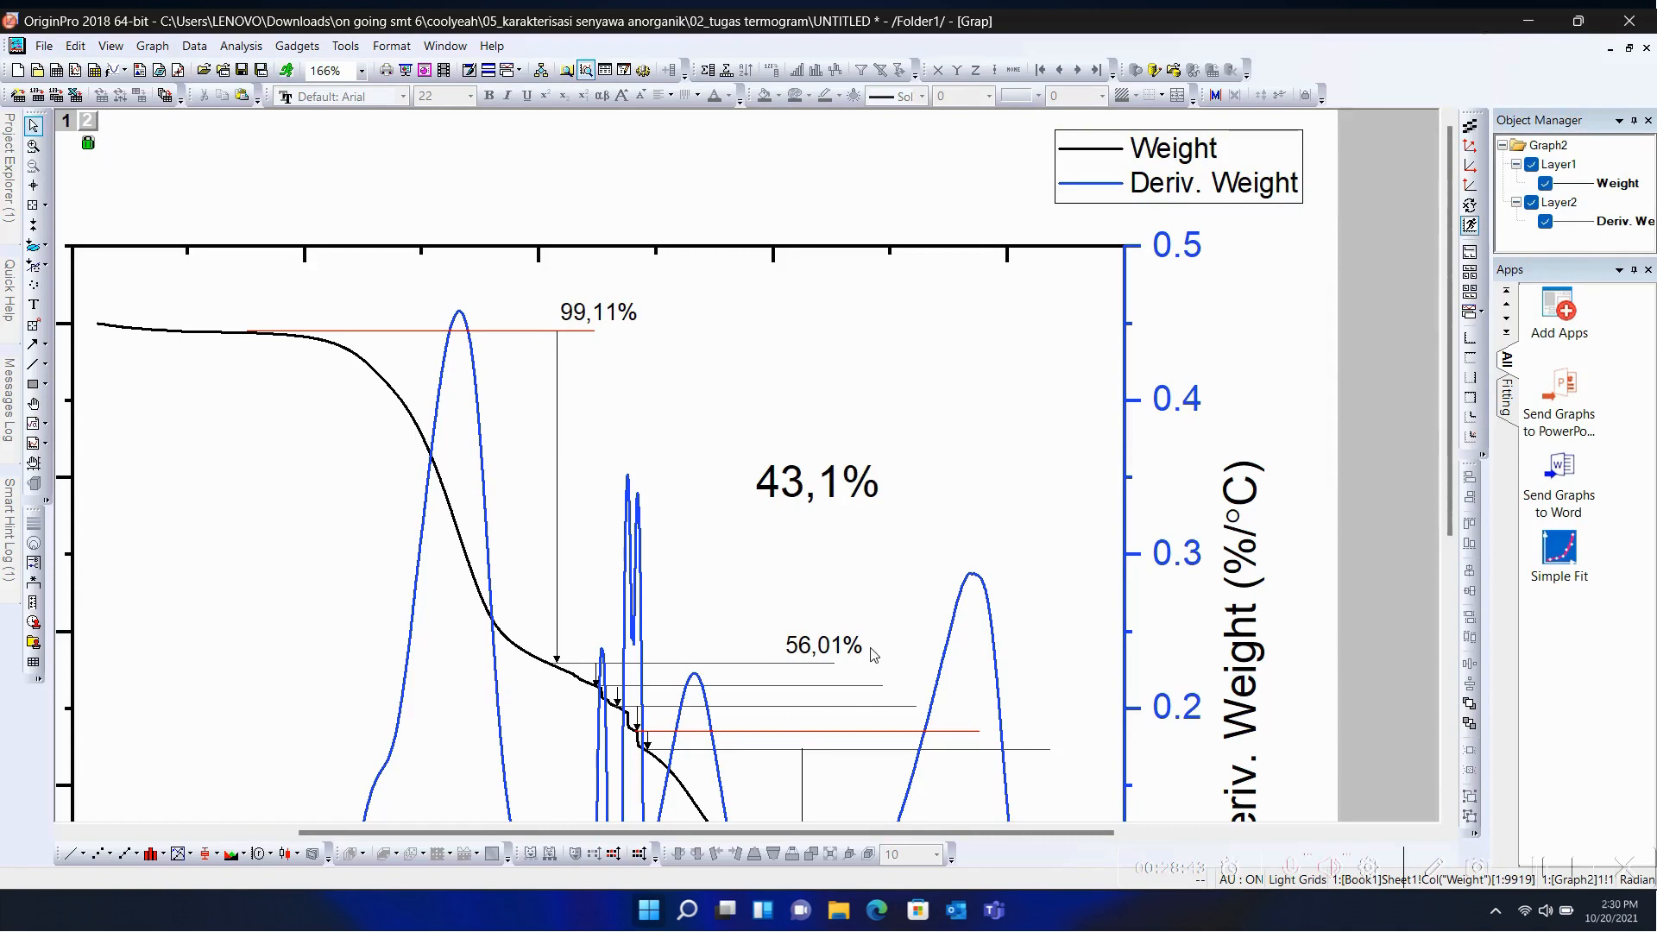
scroll(873, 655, "down", 3)
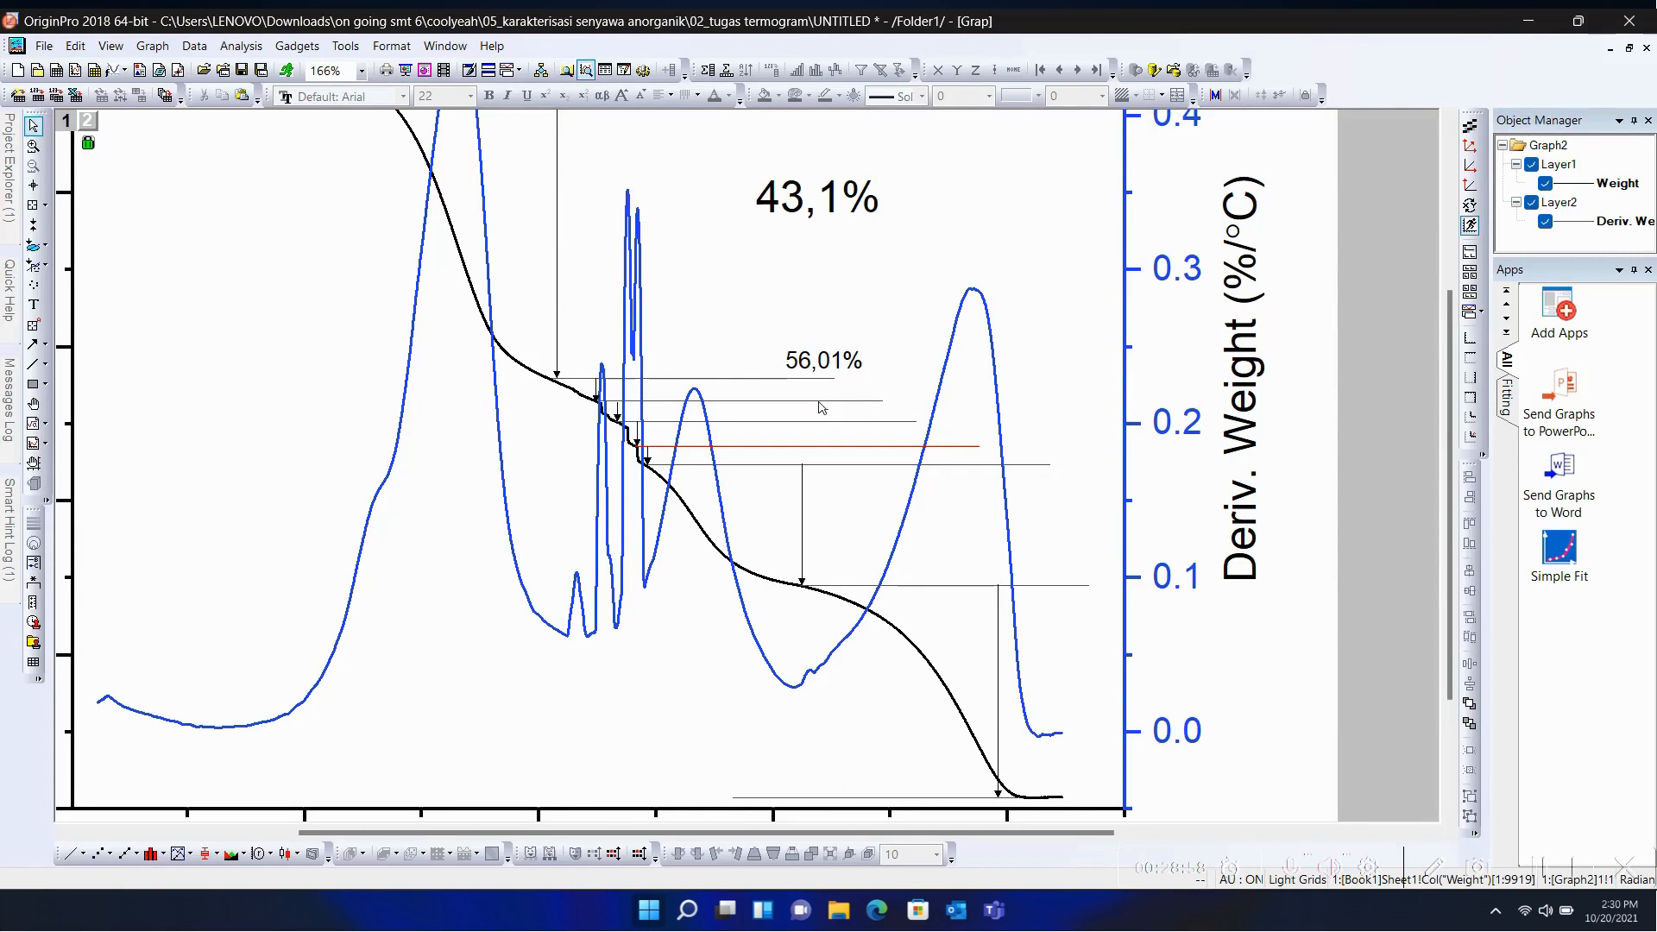
scroll(859, 412, "up", 2)
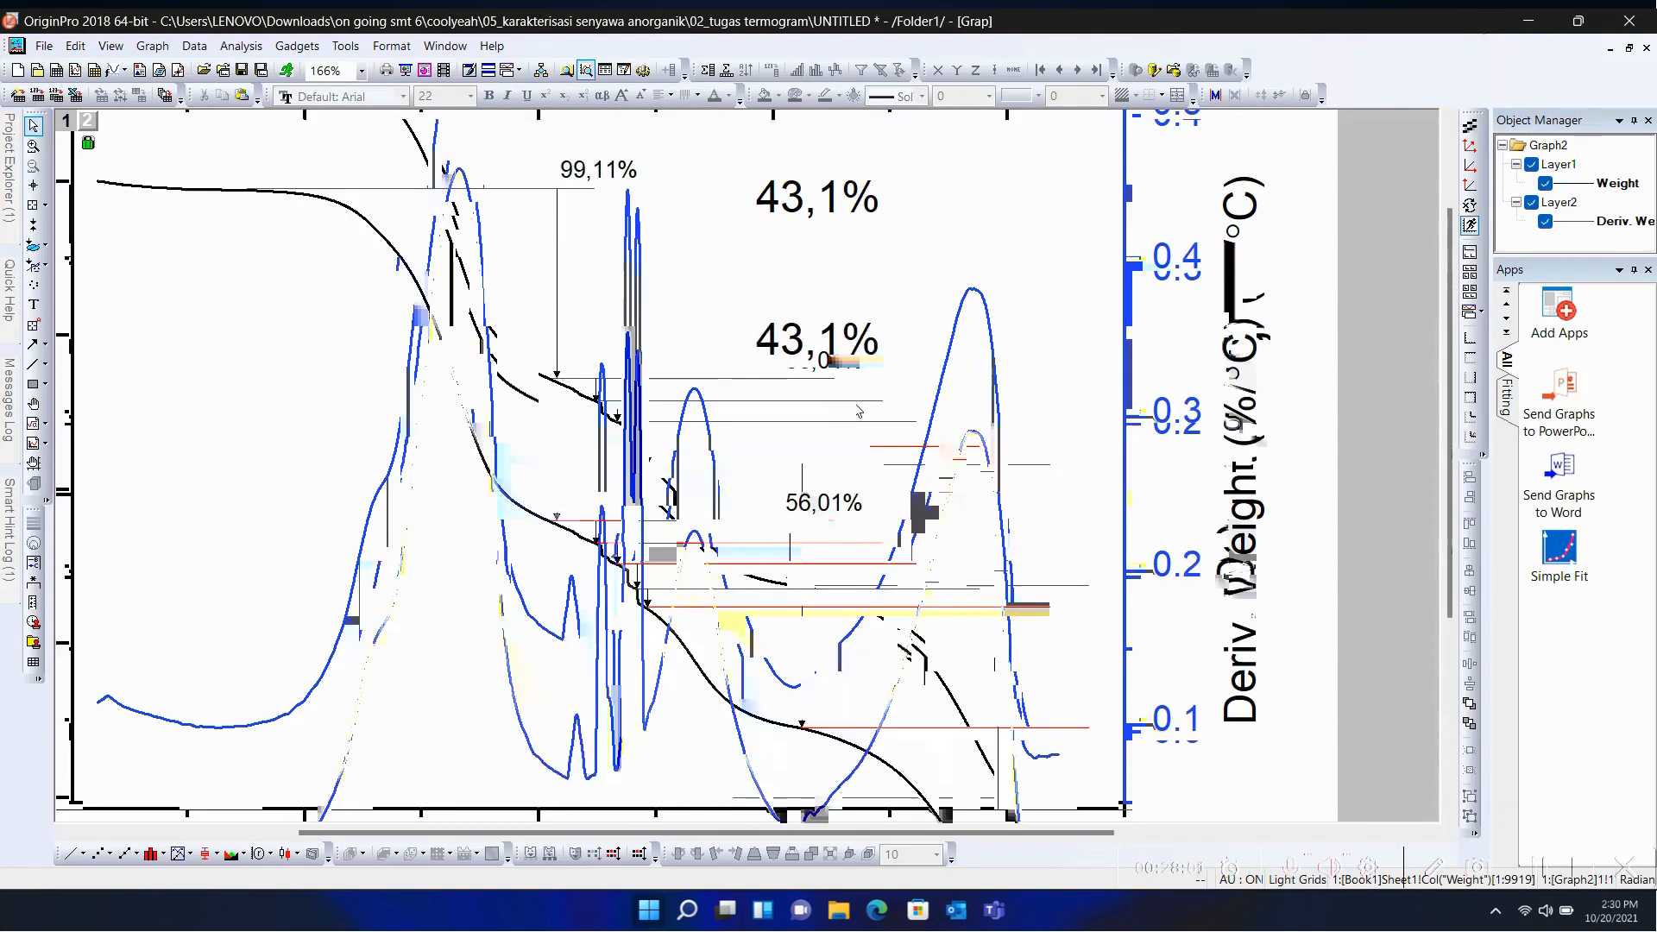
scroll(858, 412, "down", 1)
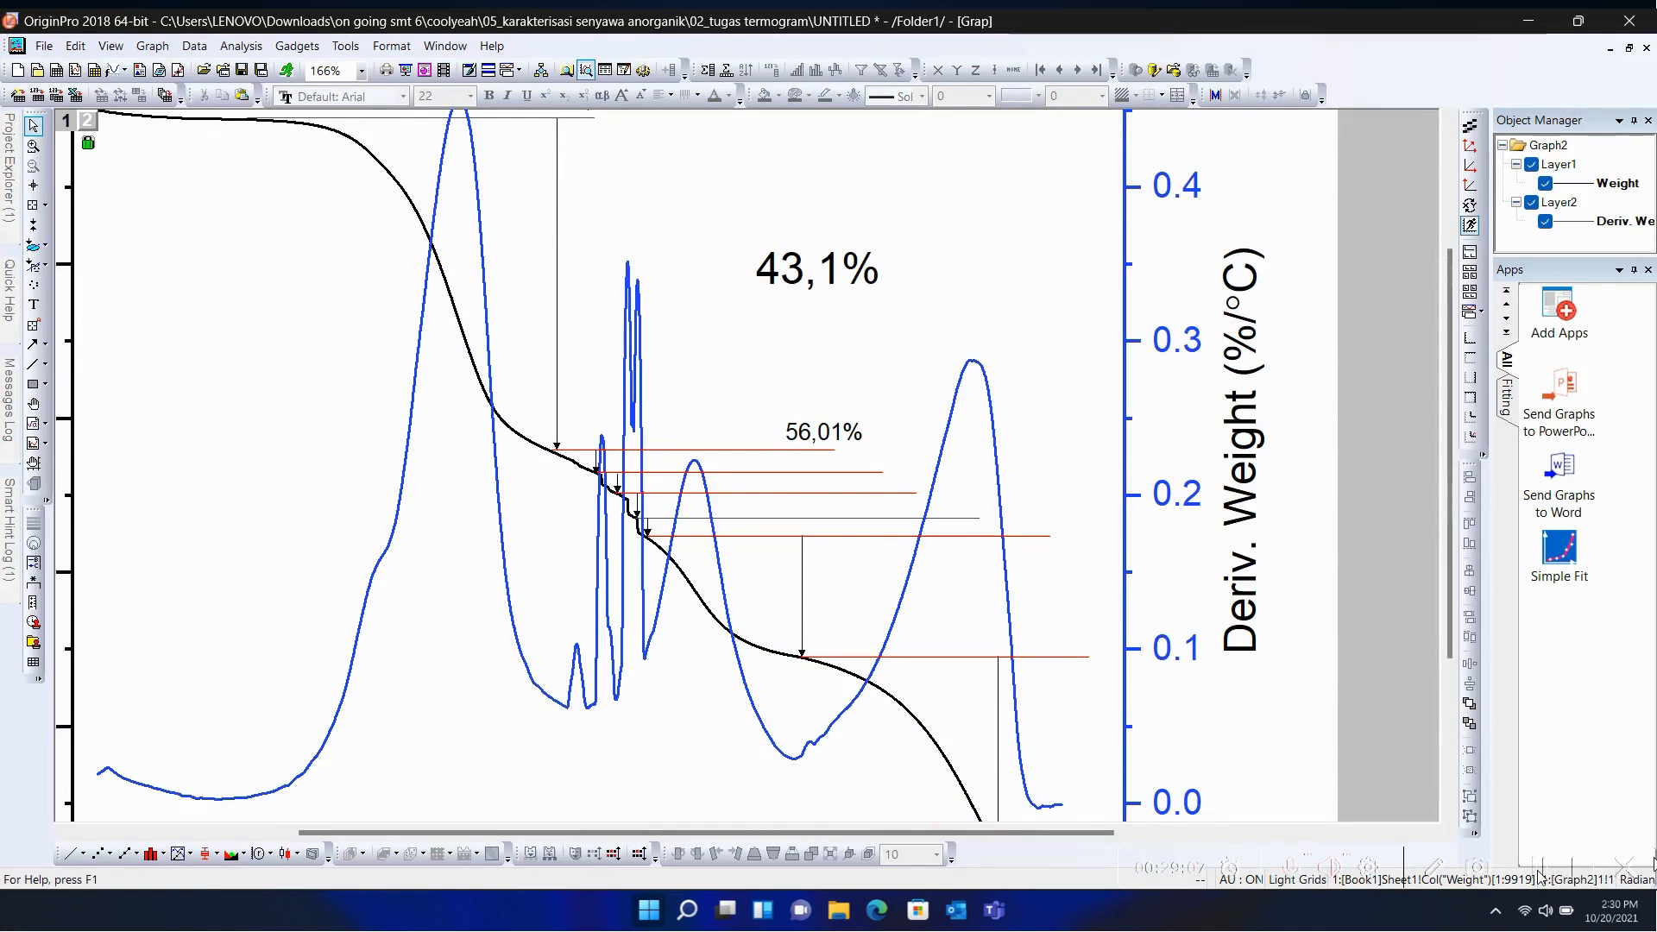
key("ctrl+w")
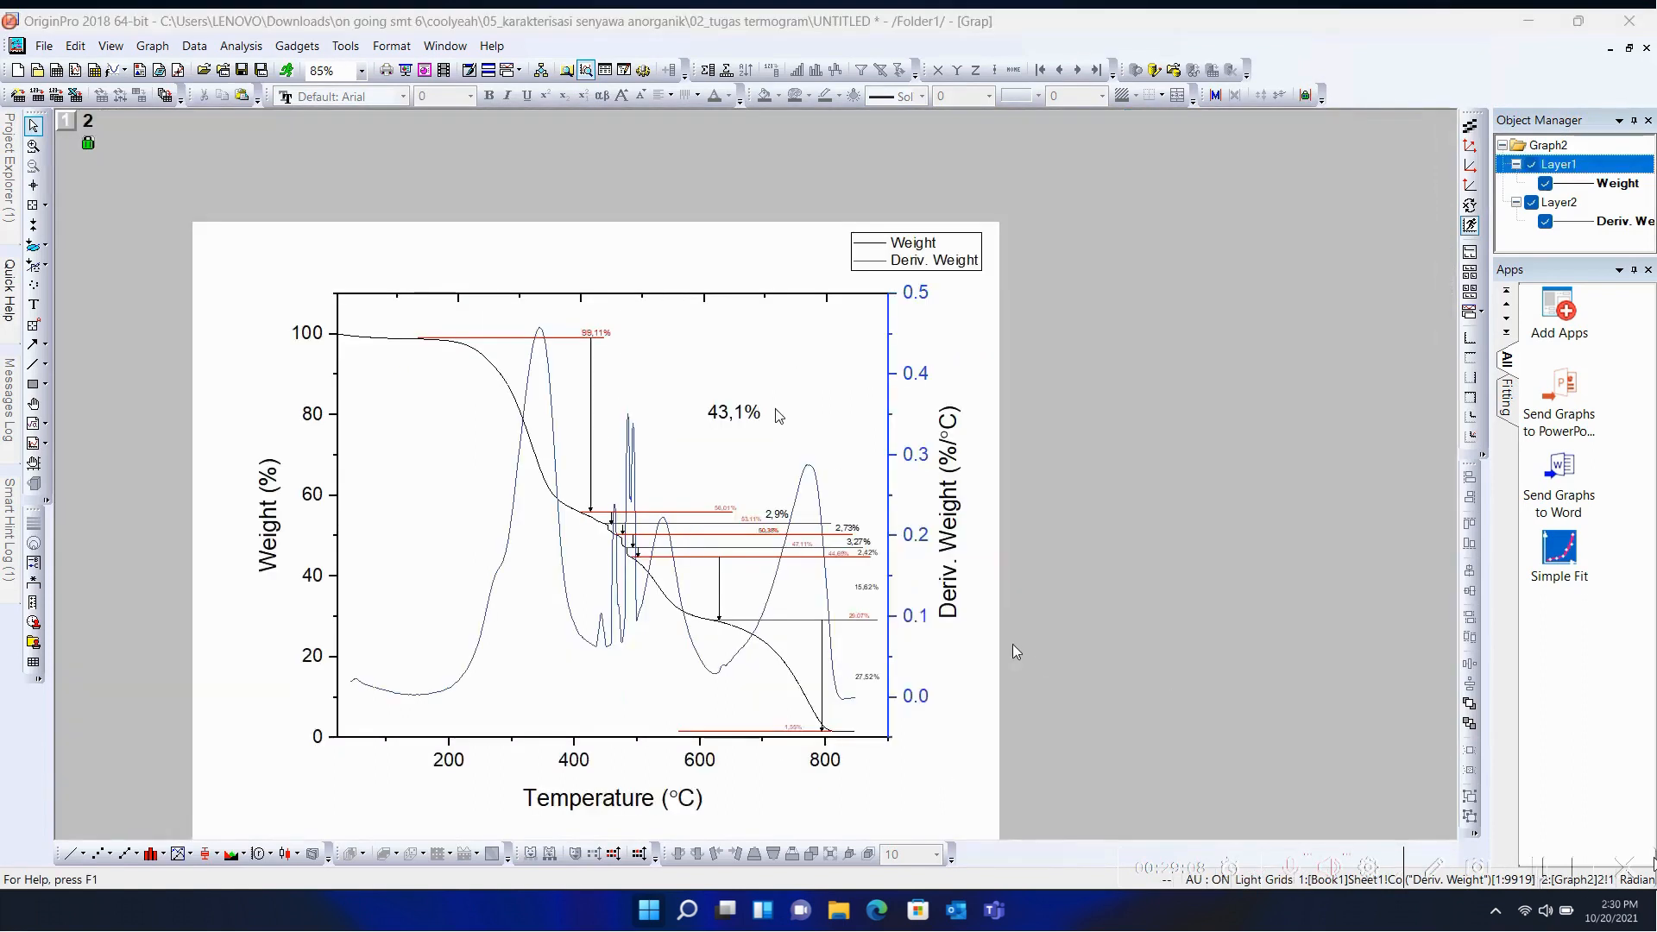